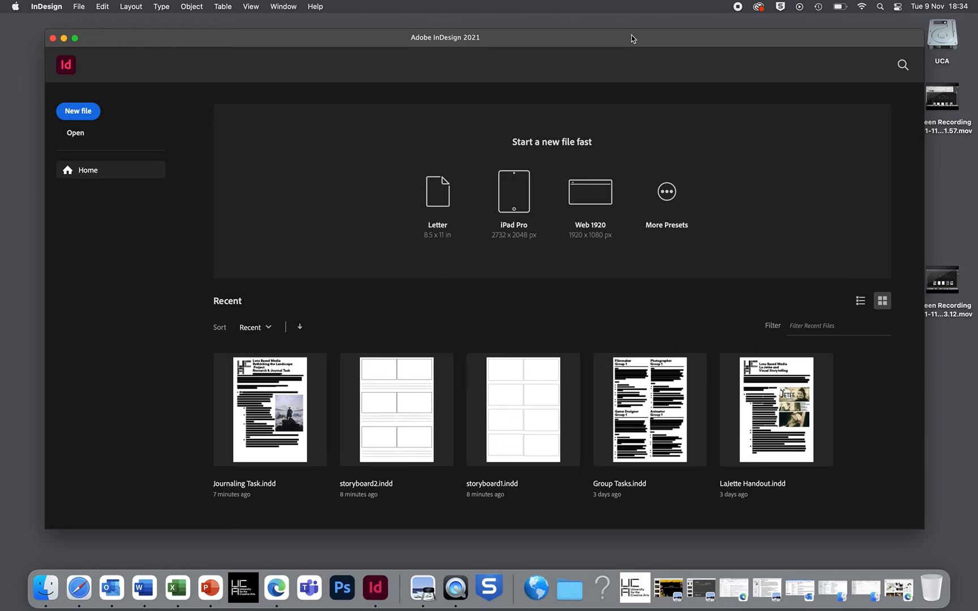
Look through the image files in the InDesign Workshop folder and the coffee photos on Unsplash in Microsoft Edge.
drag(632, 38, 509, 47)
double_click(902, 180)
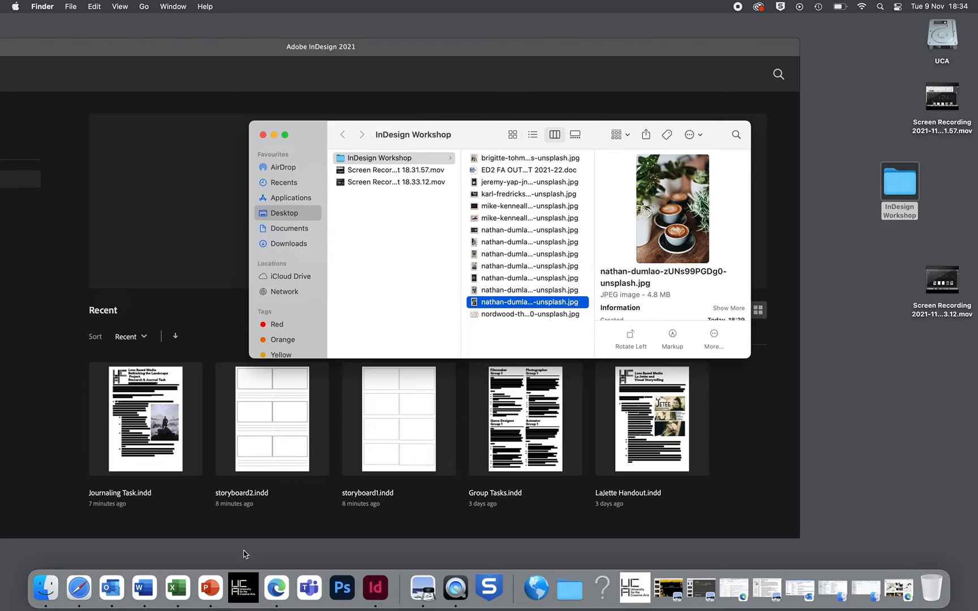
click(277, 588)
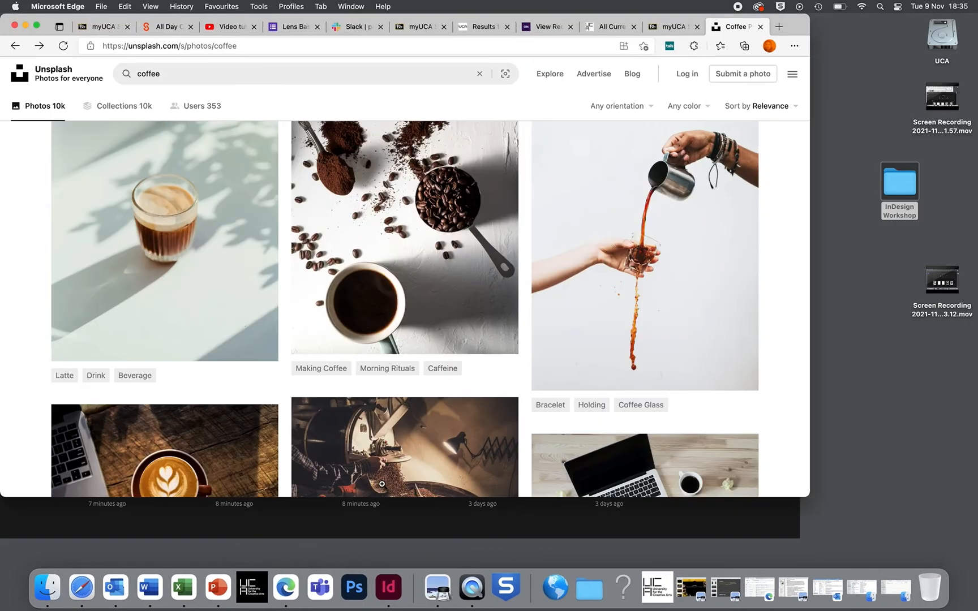
scroll(436, 358, down, 15)
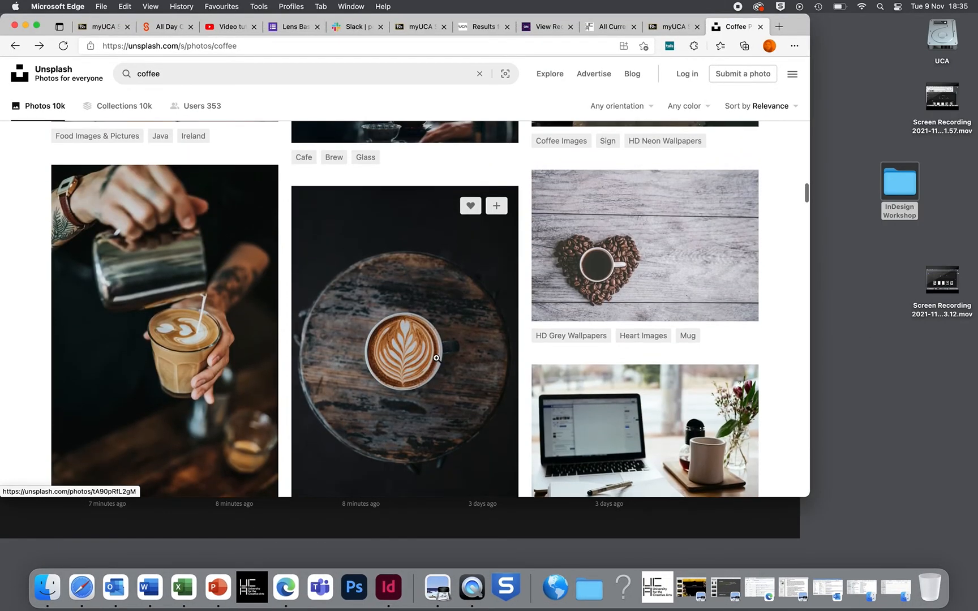
scroll(437, 358, up, 15)
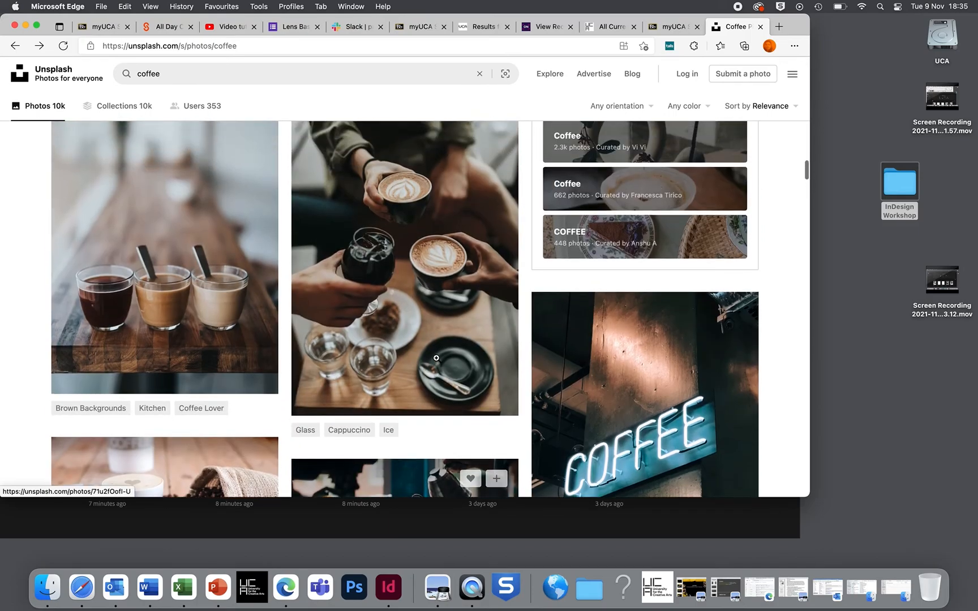
scroll(437, 358, up, 5)
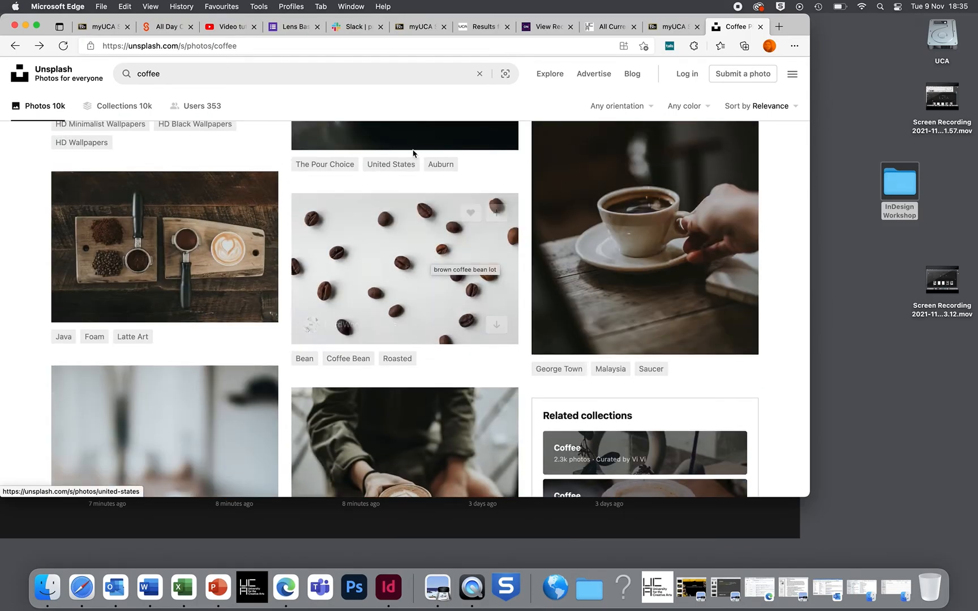
click(26, 25)
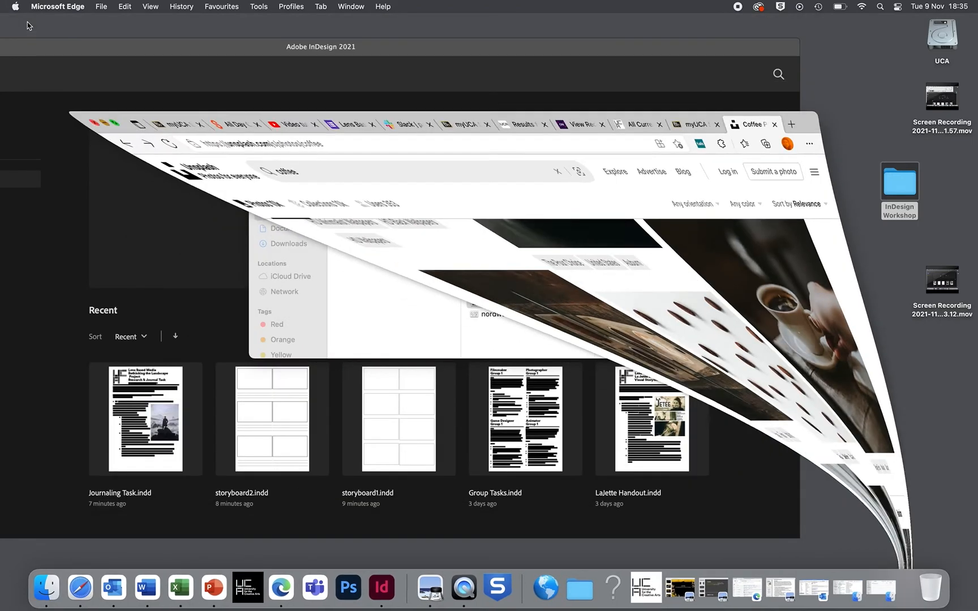
Switch back to InDesign and start setting up a new file.
click(181, 80)
drag(218, 46, 348, 29)
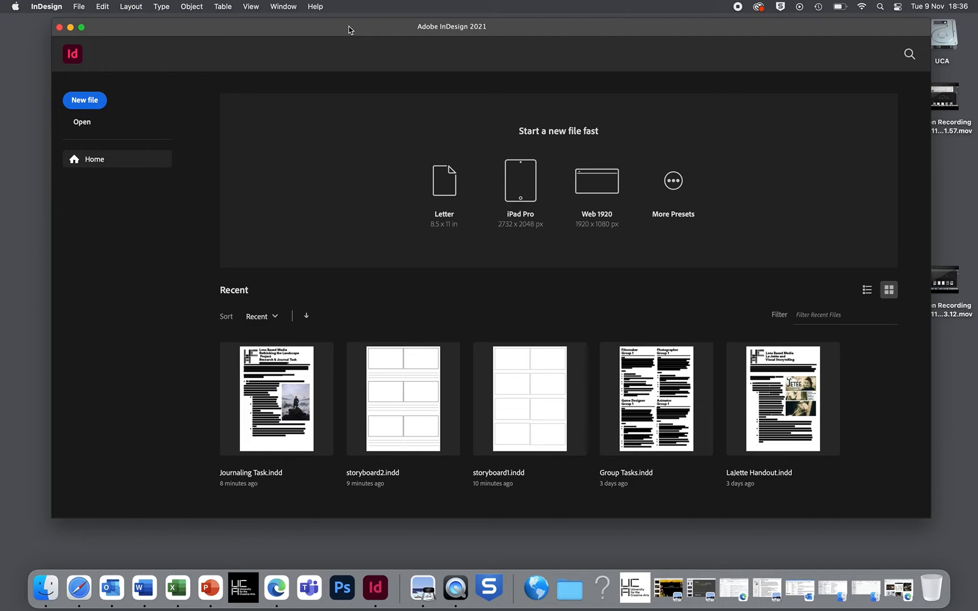
click(88, 100)
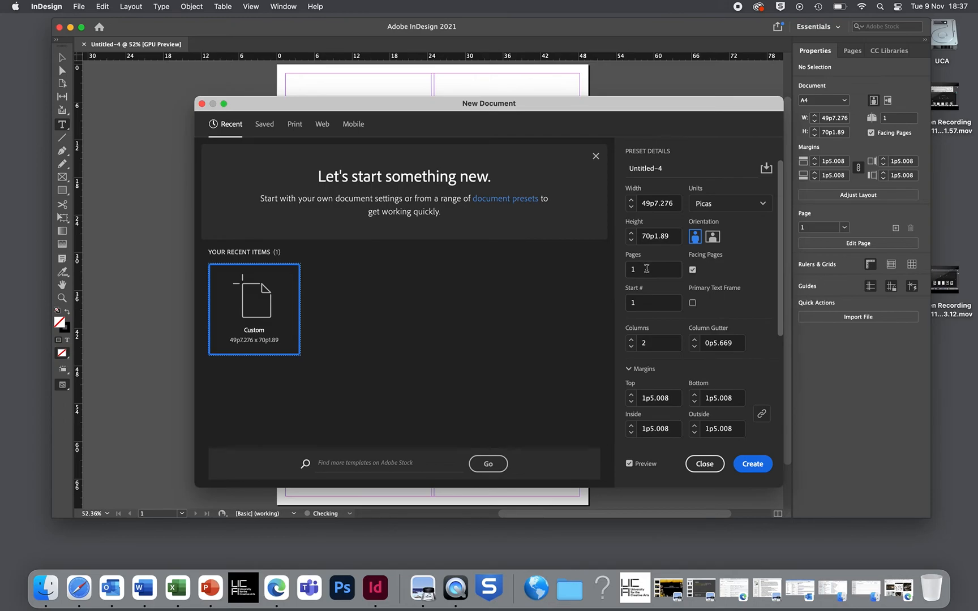
Set the number of pages to 8 for the custom document.
click(647, 268)
key(BackSpace)
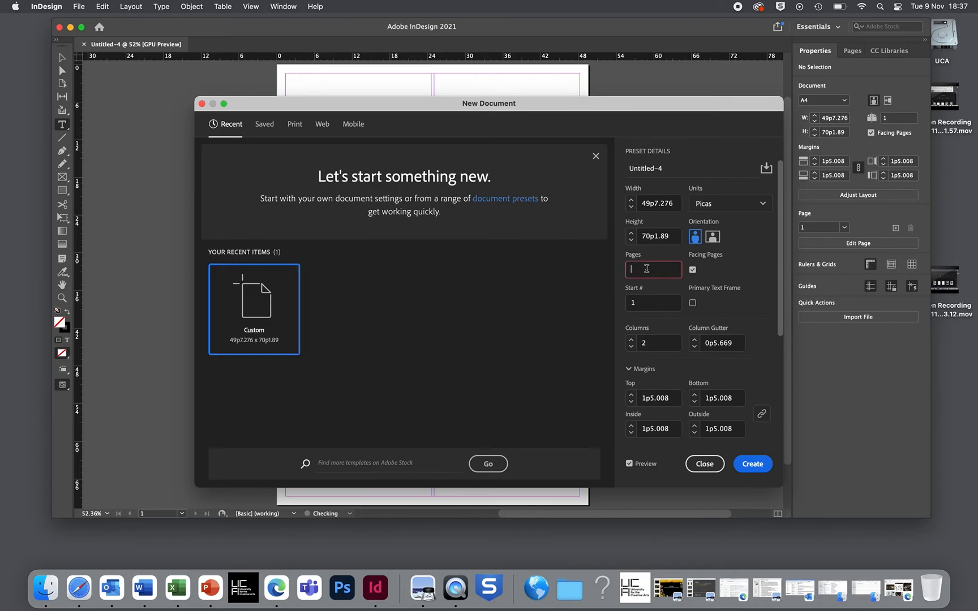
text(8)
Choose the A5 blank print preset from the full list of presets.
click(296, 129)
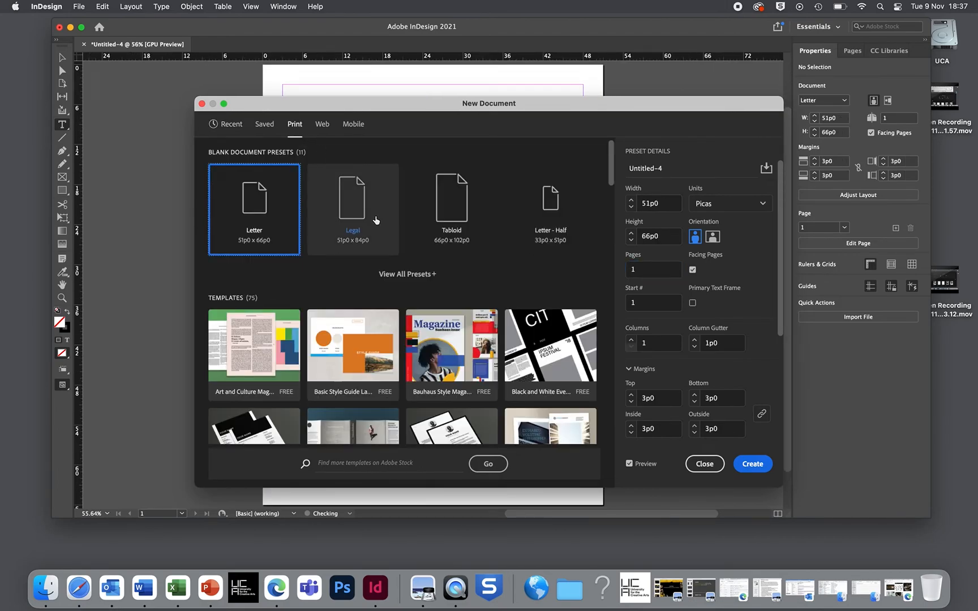
click(416, 274)
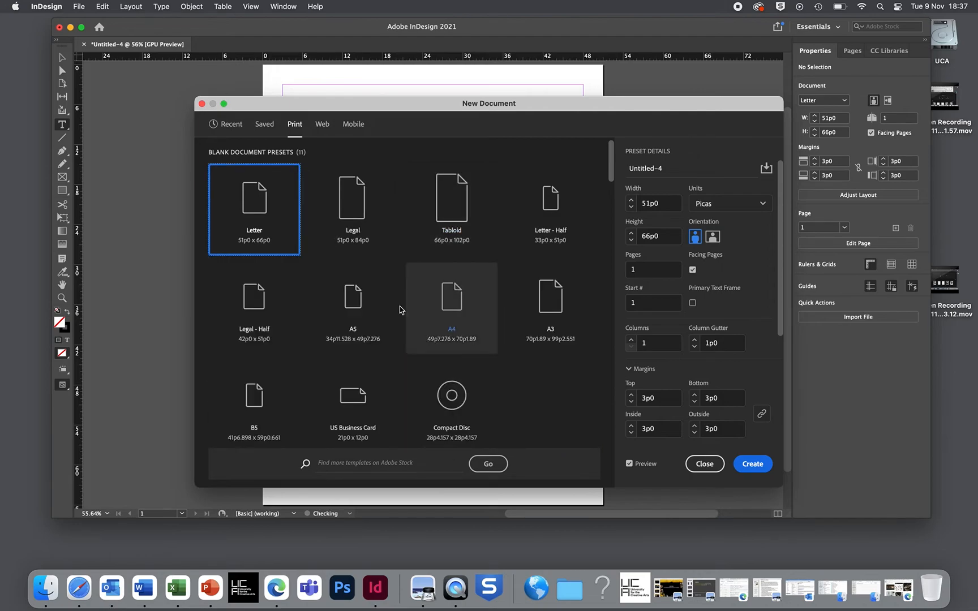
click(379, 318)
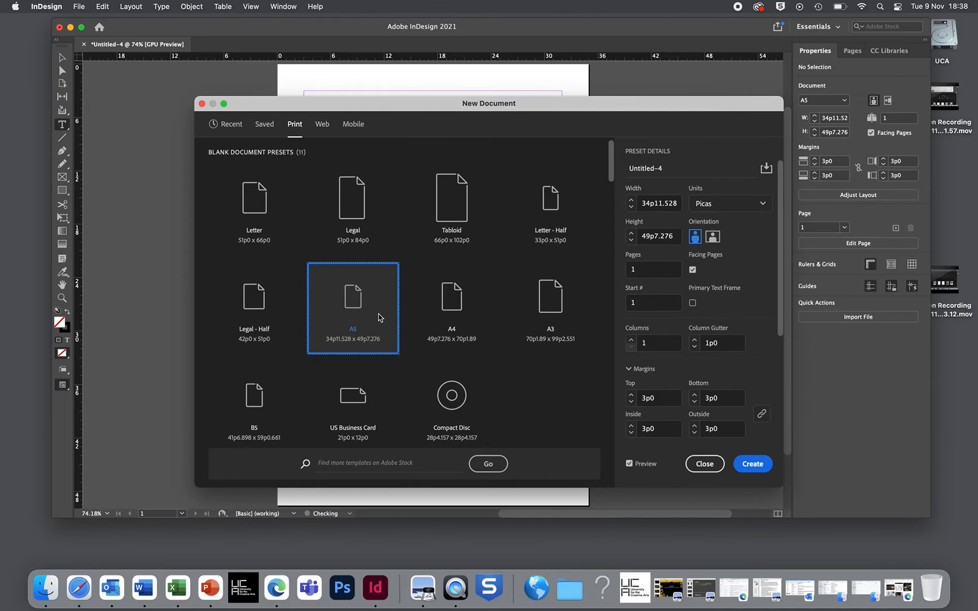
Set the number of pages to 12 for the A5 document.
click(650, 271)
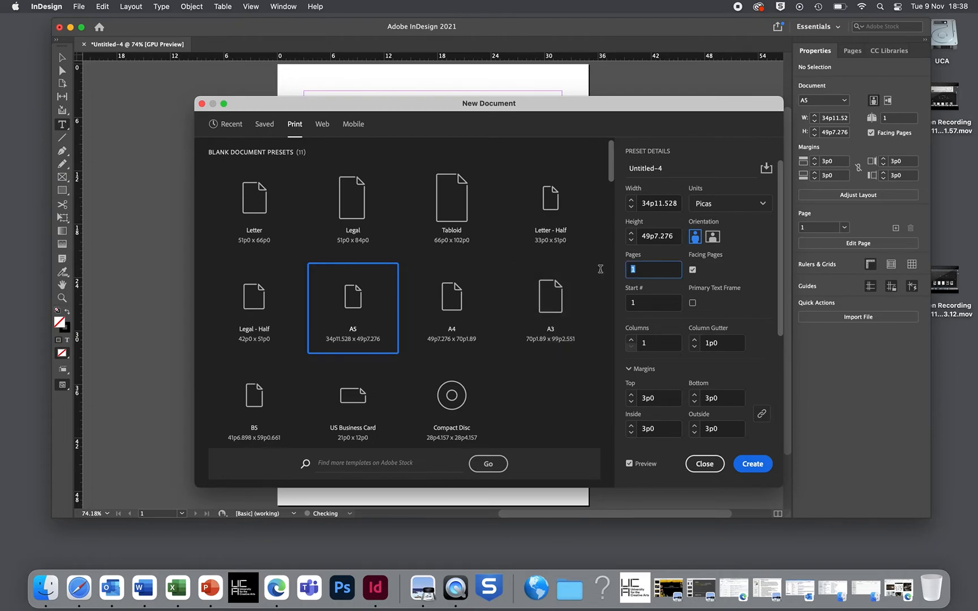
text(8)
drag(649, 267, 625, 269)
key(BackSpace)
text(12)
key(Tab)
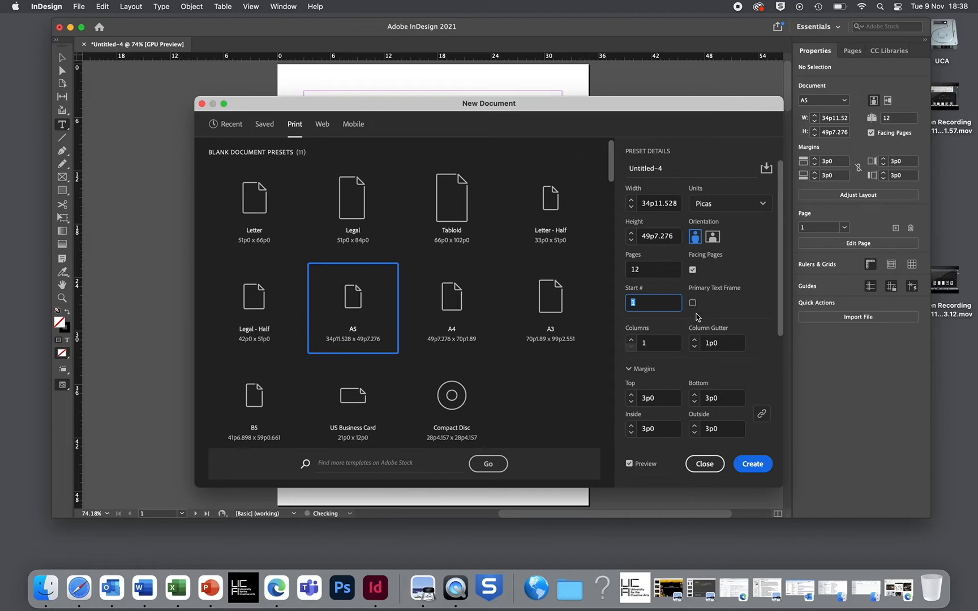
Change the new document's measurement units to Millimeters.
click(718, 206)
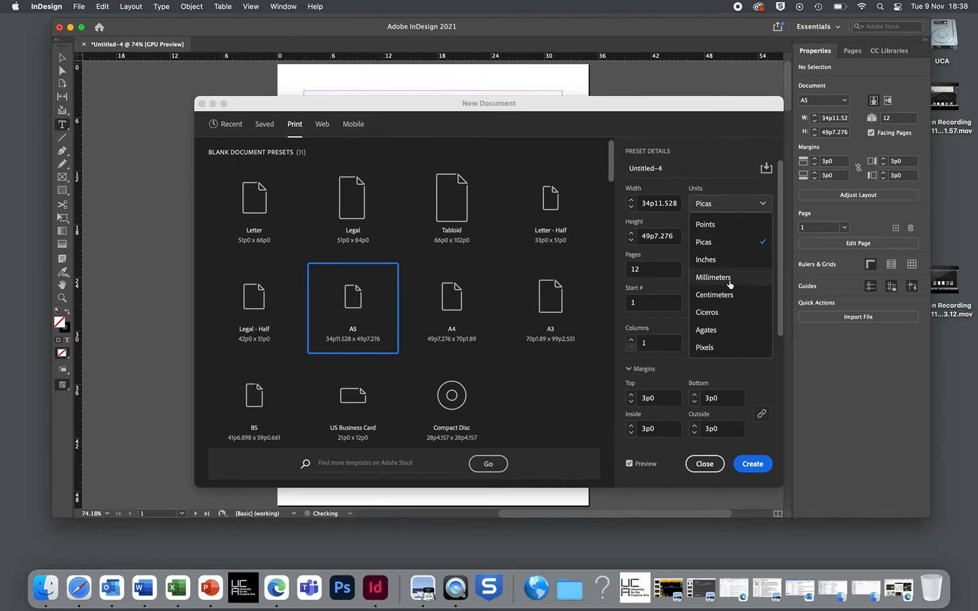
click(730, 283)
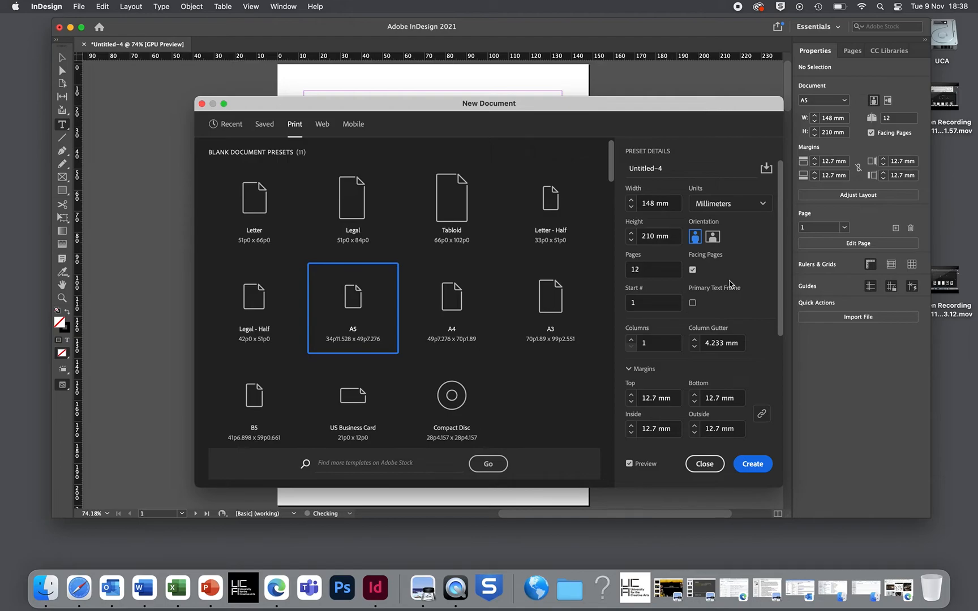
click(734, 203)
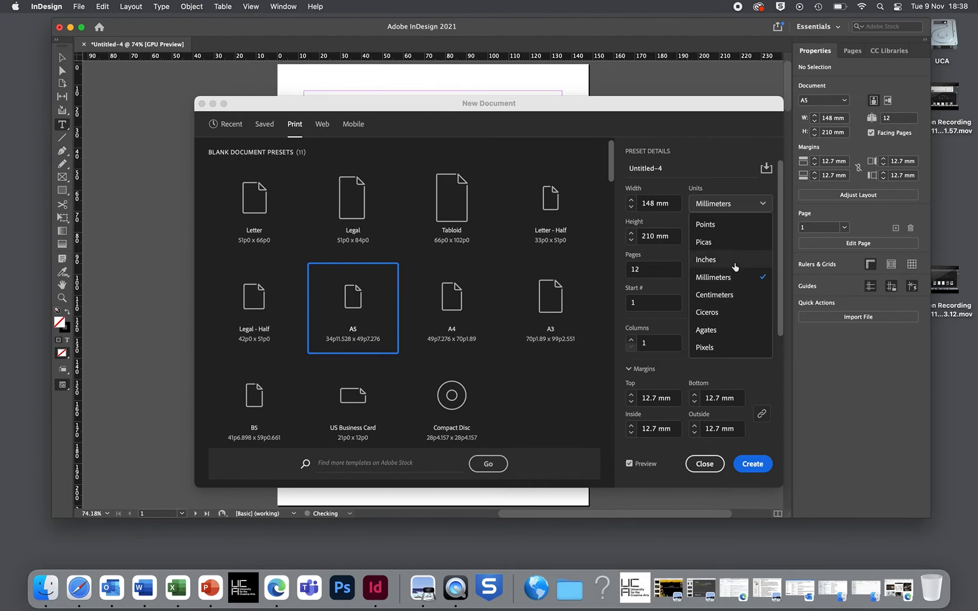
click(733, 173)
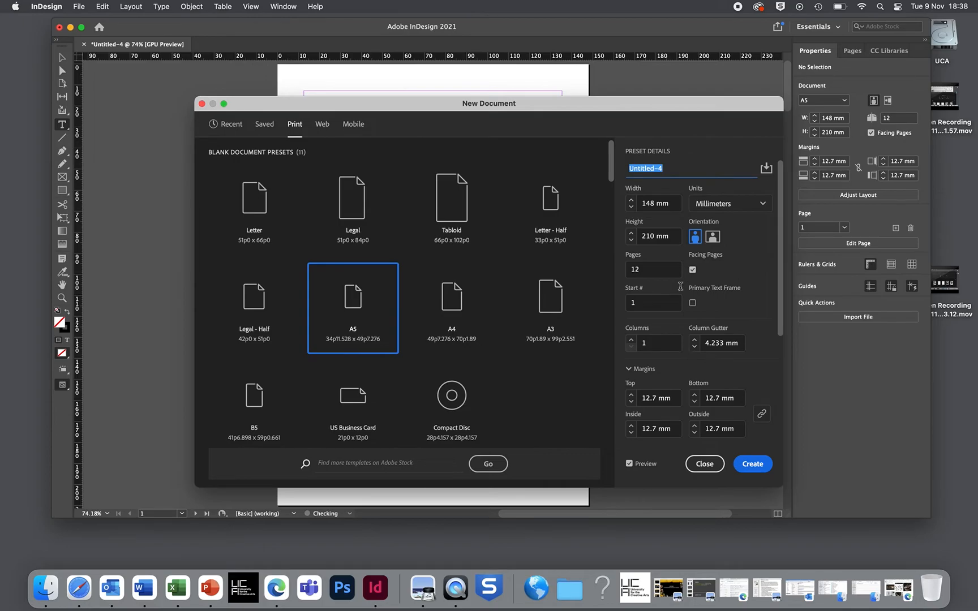
Uncover the page preview and reduce all four linked page margins to 6 mm.
drag(681, 120, 843, 102)
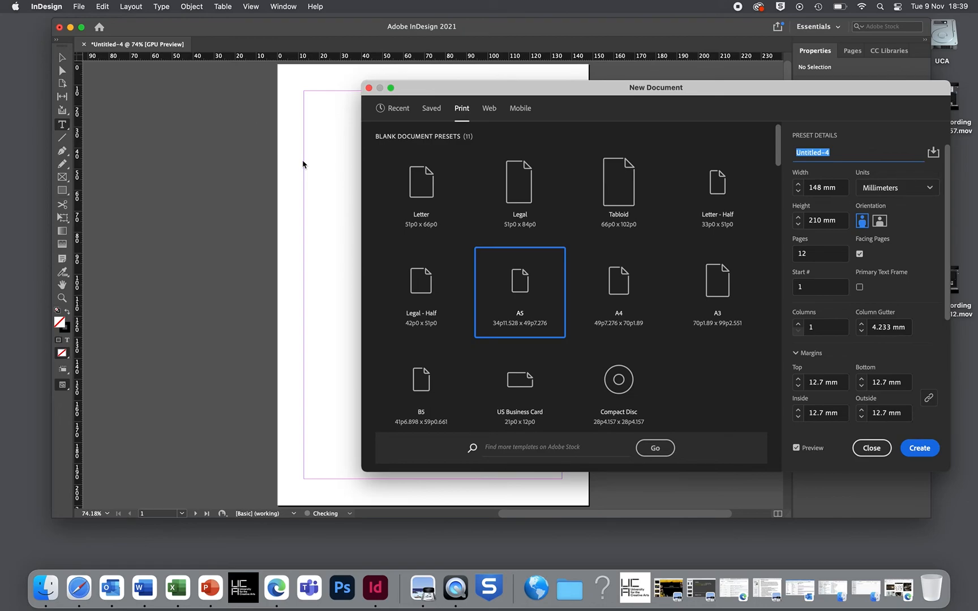
click(801, 390)
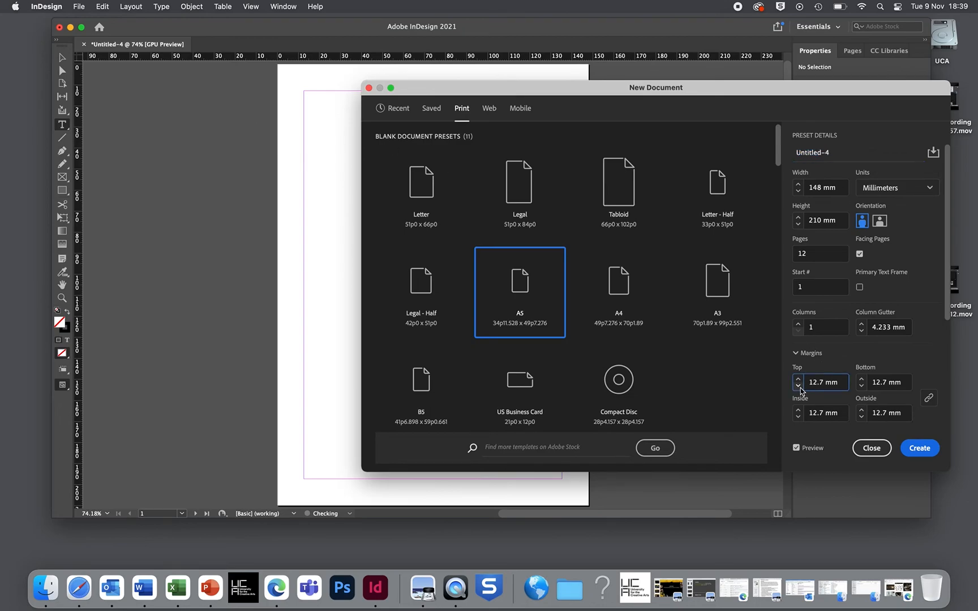
click(798, 386)
click(798, 386)
click(798, 386)
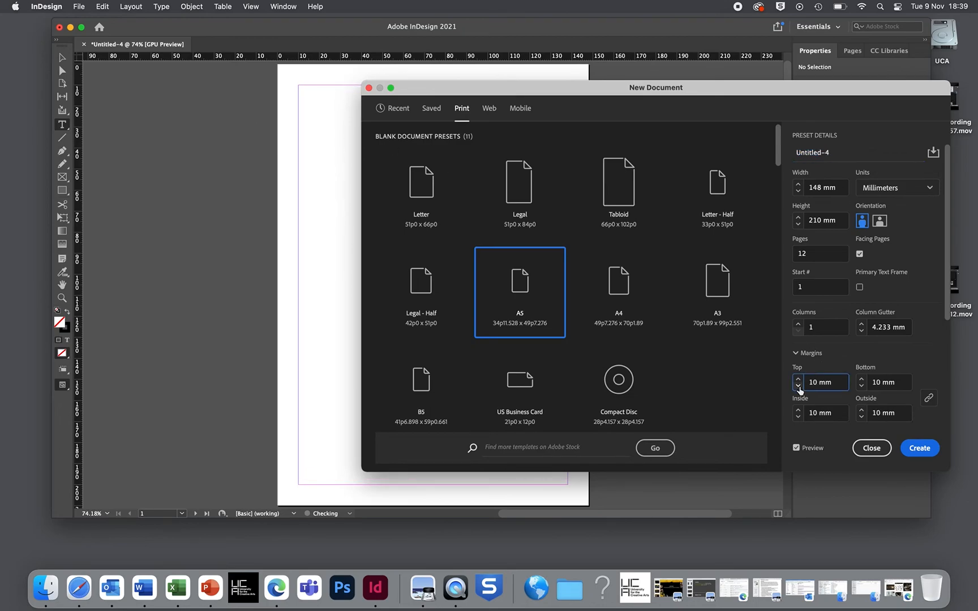
click(798, 386)
click(798, 386)
click(798, 387)
click(798, 386)
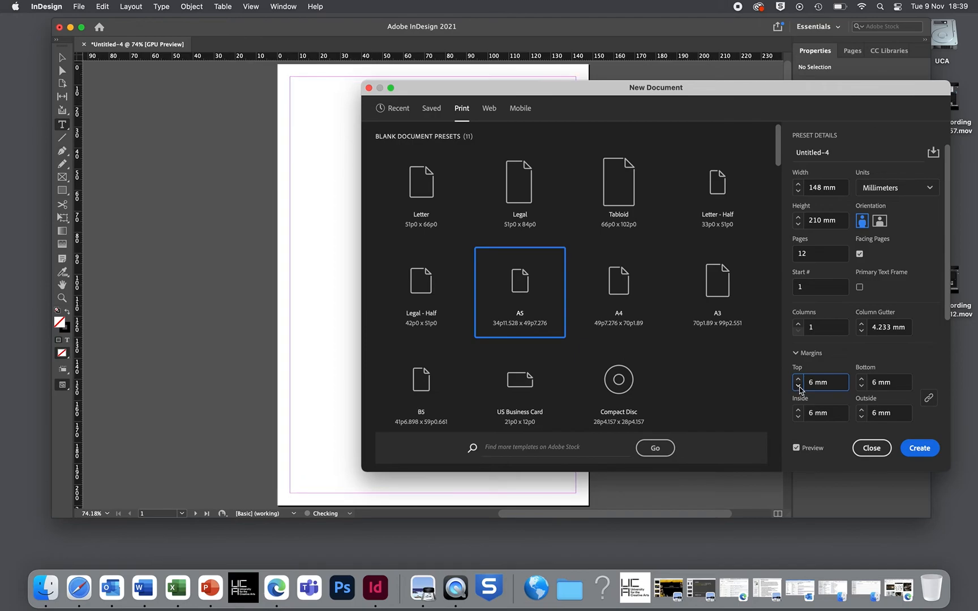
Unlink the margin settings and increase only the inside margin to 11 mm.
click(929, 399)
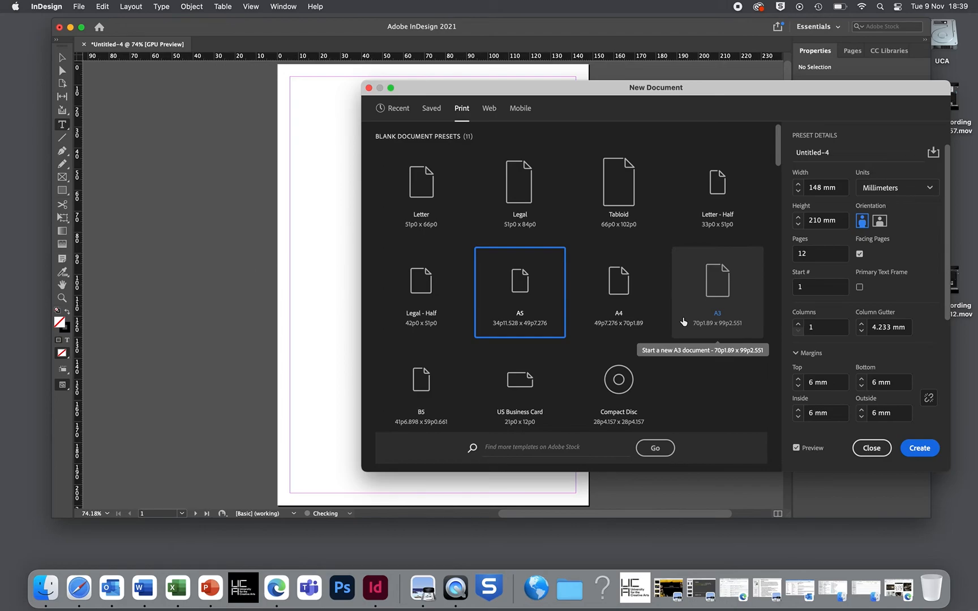
click(799, 410)
click(799, 410)
click(798, 410)
click(798, 410)
click(799, 410)
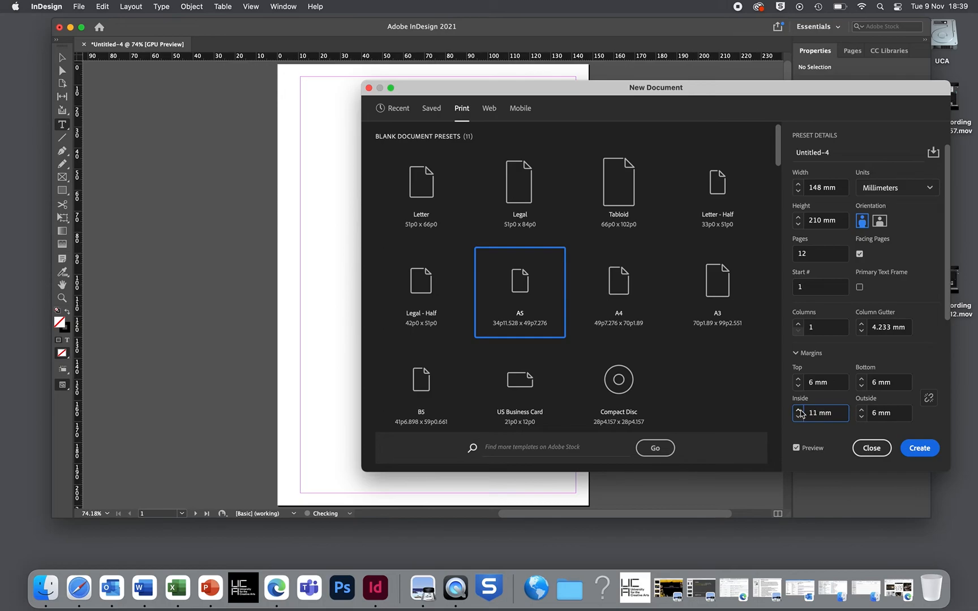
Set the inside margin back to 6 mm and relink the four margin settings.
click(799, 417)
click(799, 417)
click(799, 417)
click(799, 417)
click(799, 417)
click(799, 418)
click(799, 409)
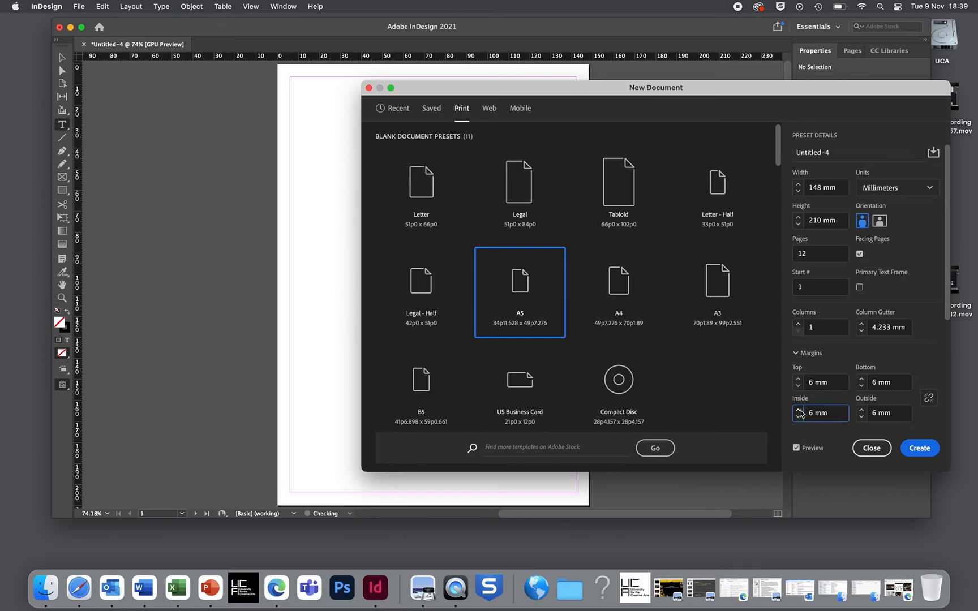
click(928, 399)
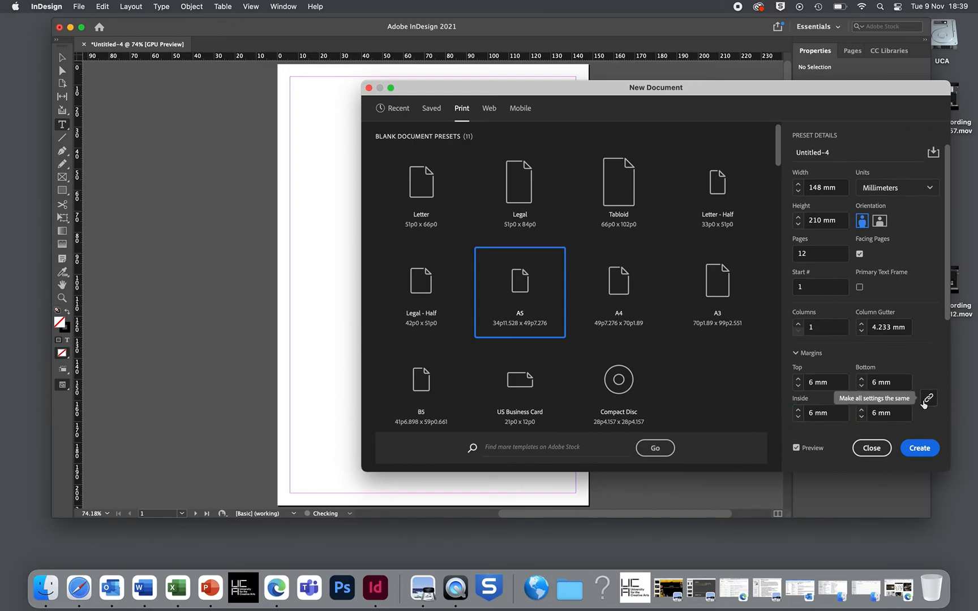
Set a 3 mm bleed on all sides and create the document.
scroll(925, 402, down, 5)
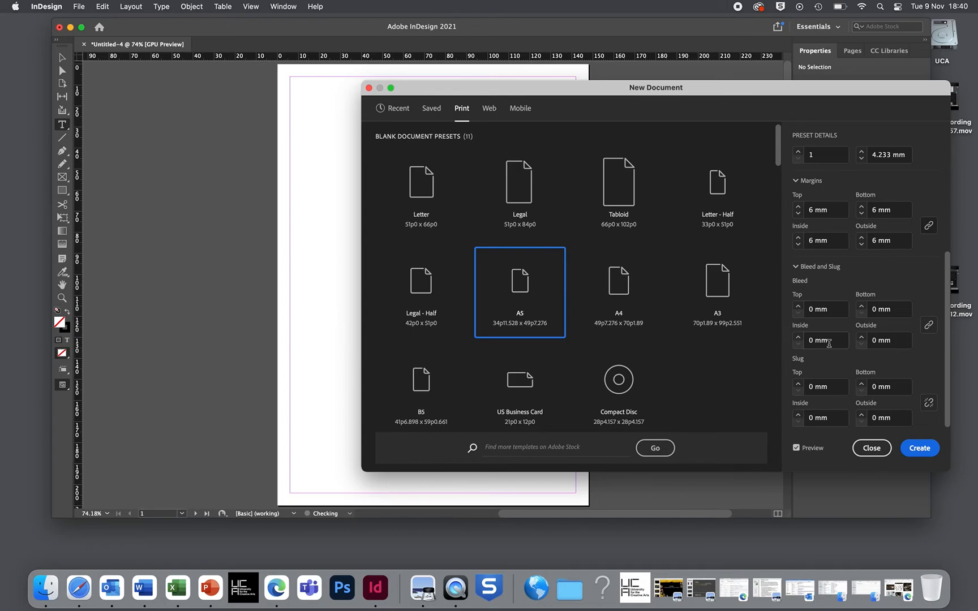
click(798, 307)
click(799, 306)
click(799, 307)
click(799, 307)
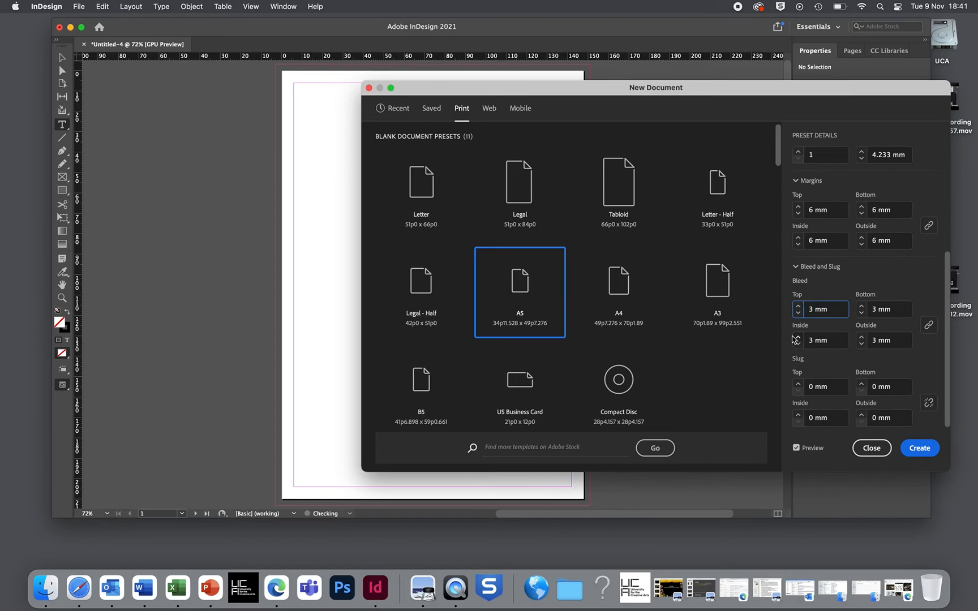
scroll(807, 317, up, 5)
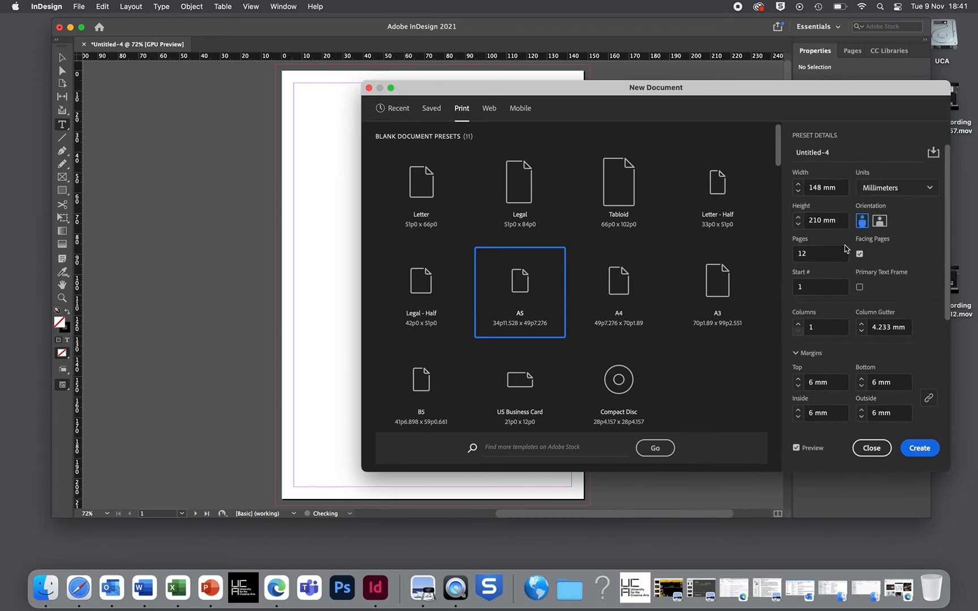
click(913, 452)
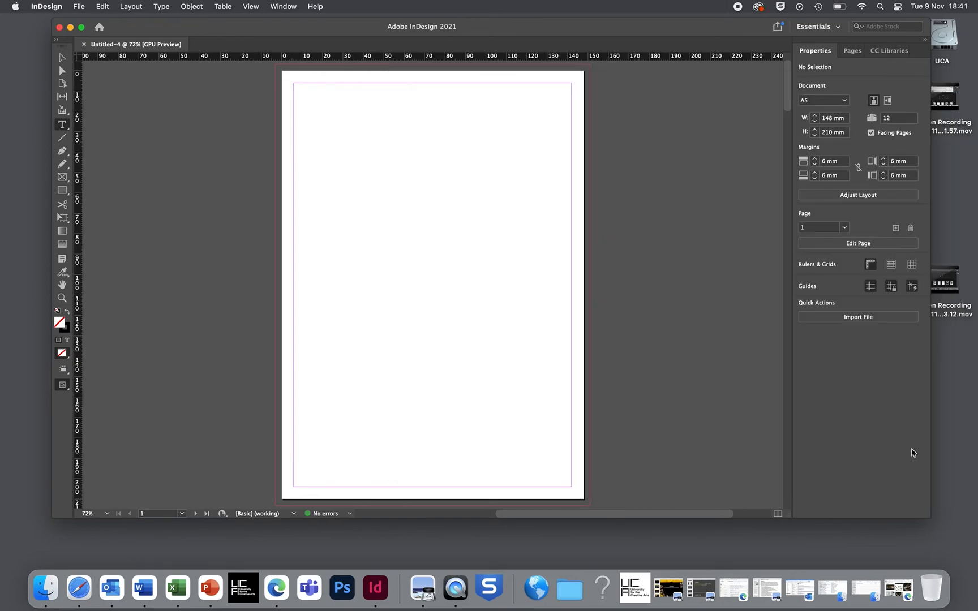
Examine the document's page spreads, the available workspaces, the document properties and CC Libraries, ending on the page spreads overview.
click(851, 52)
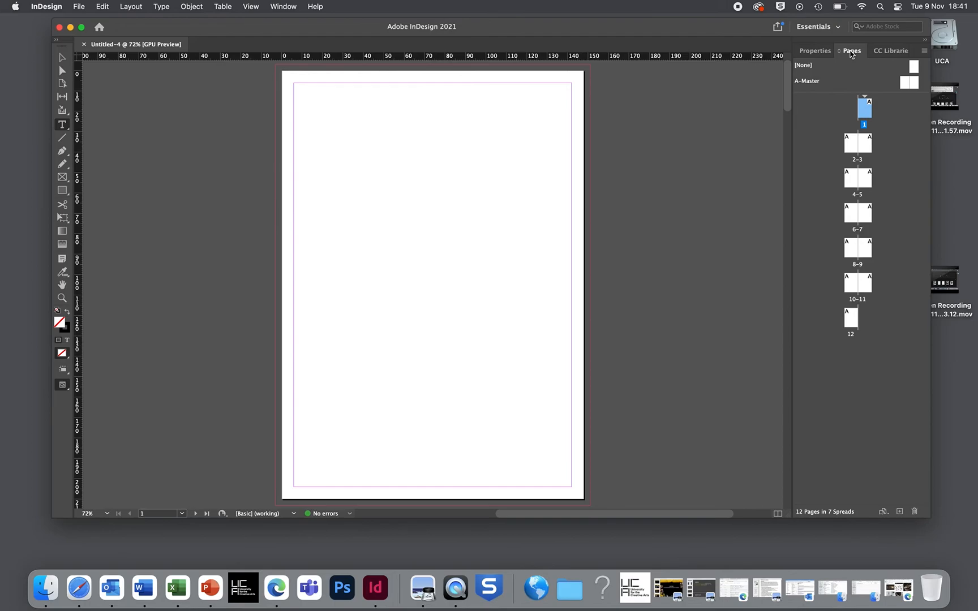
click(827, 28)
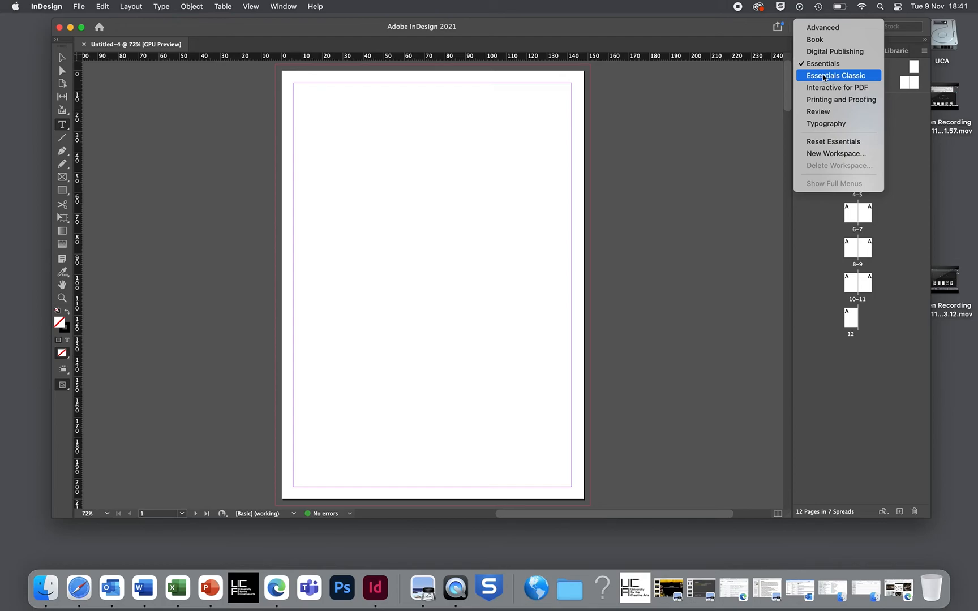
click(824, 76)
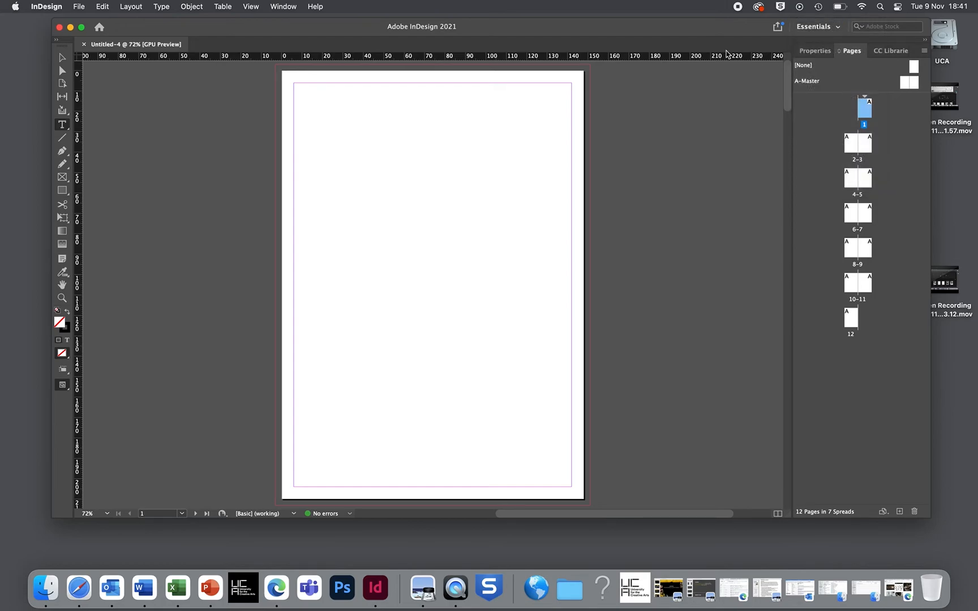
click(815, 51)
click(850, 51)
click(886, 51)
click(818, 53)
click(850, 51)
click(882, 51)
click(813, 50)
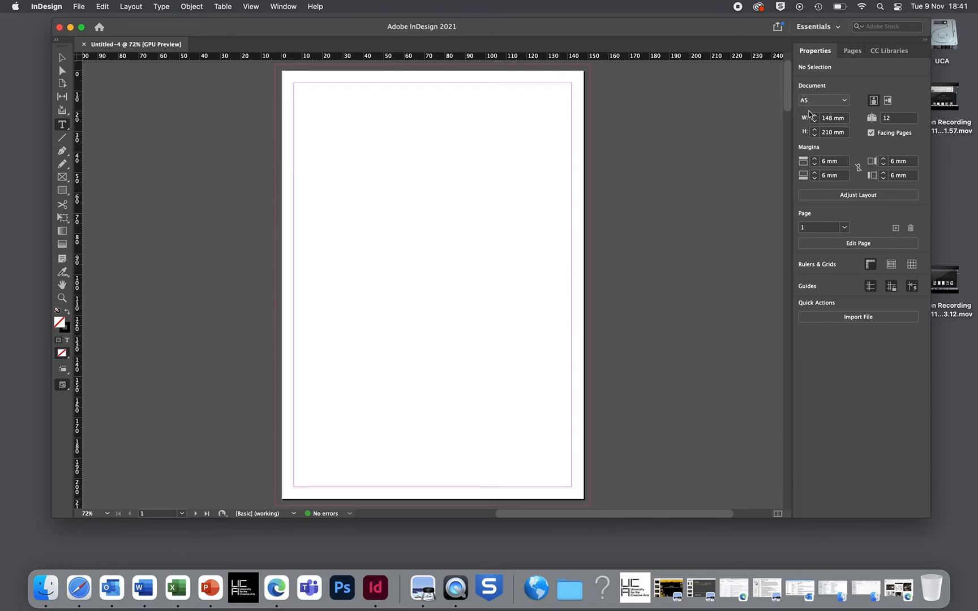
click(849, 51)
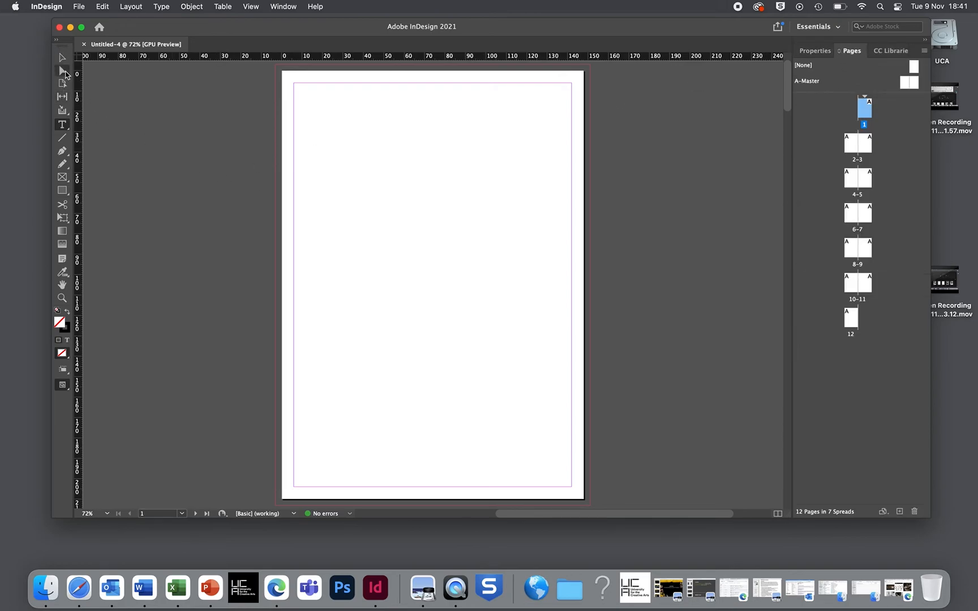
Enlarge the document window and look through every spread from page 1 to page 12.
click(81, 27)
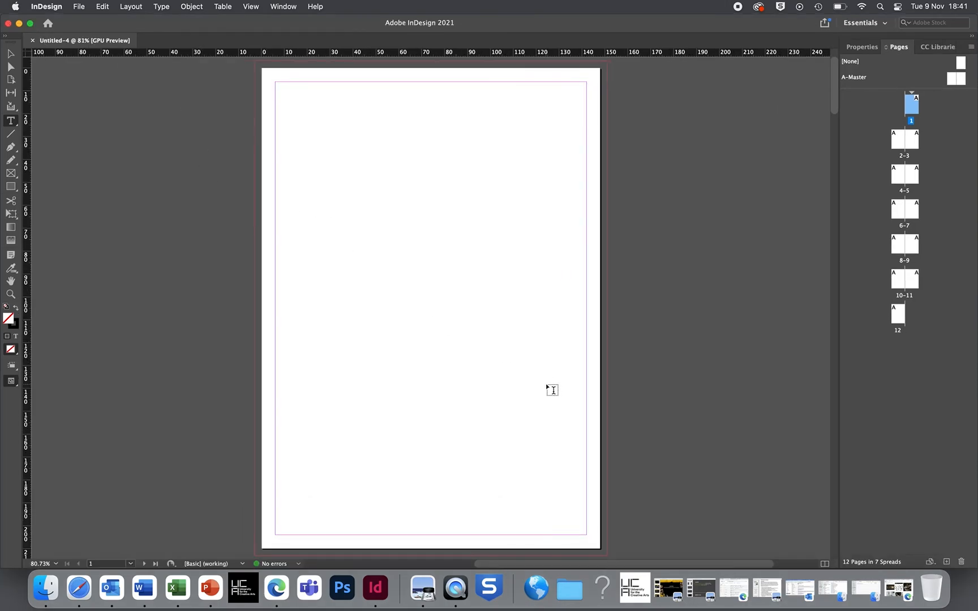
scroll(572, 317, down, 10)
scroll(566, 315, down, 2)
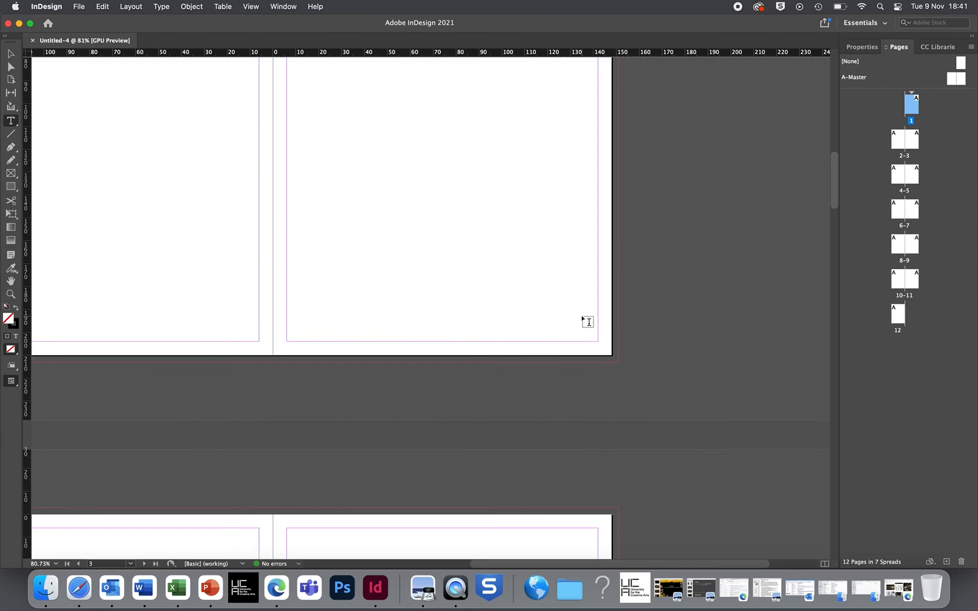
double_click(913, 107)
double_click(896, 142)
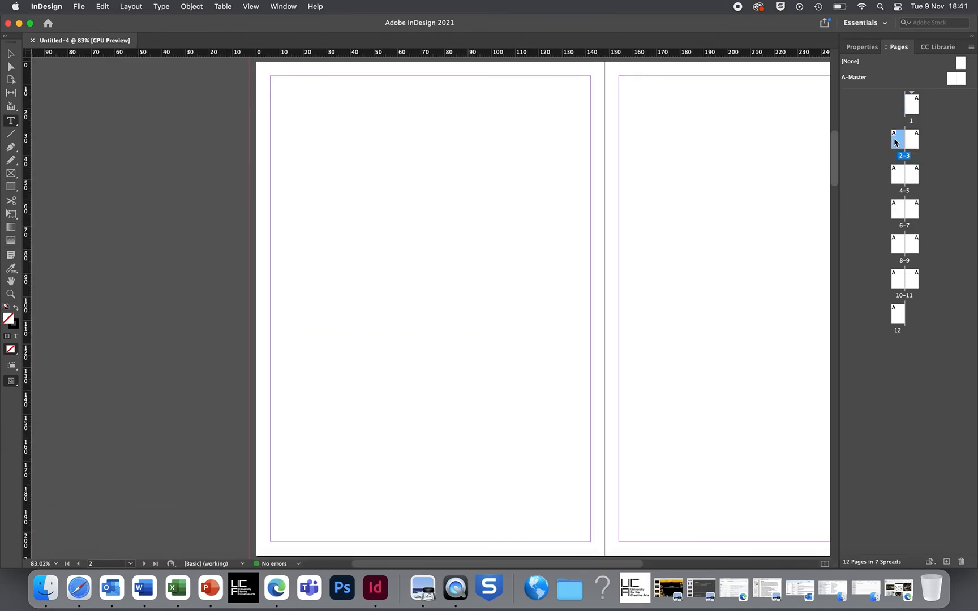
click(896, 182)
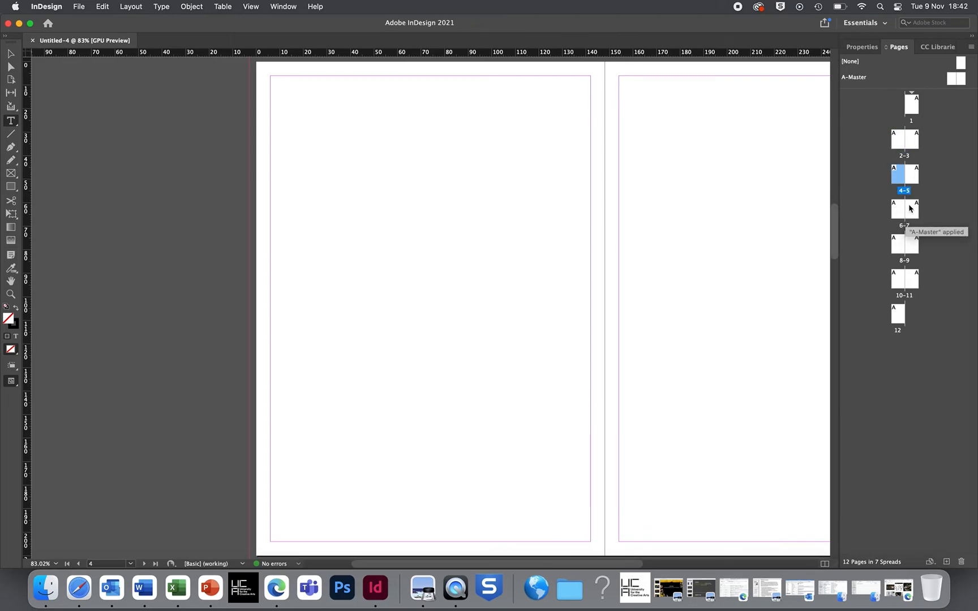
double_click(908, 220)
double_click(898, 253)
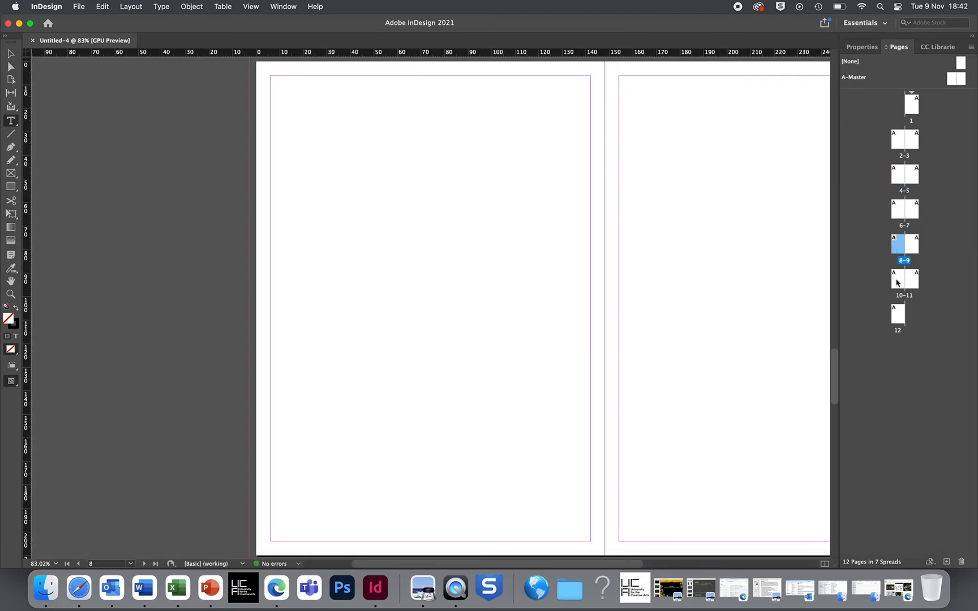
double_click(898, 279)
double_click(895, 314)
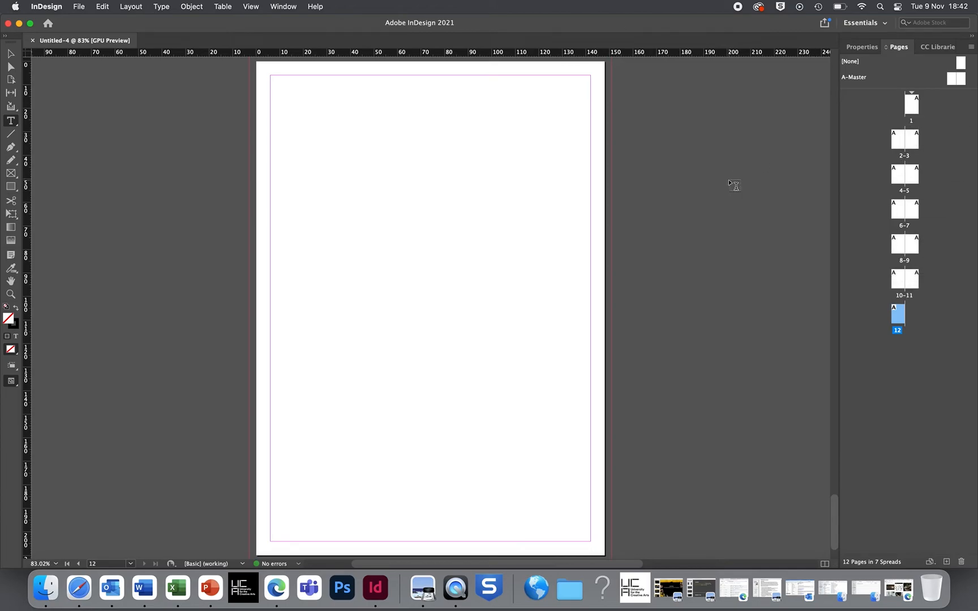
Go back to page 1 to examine it as the front cover, and view page 12 as the back cover.
scroll(572, 272, up, 20)
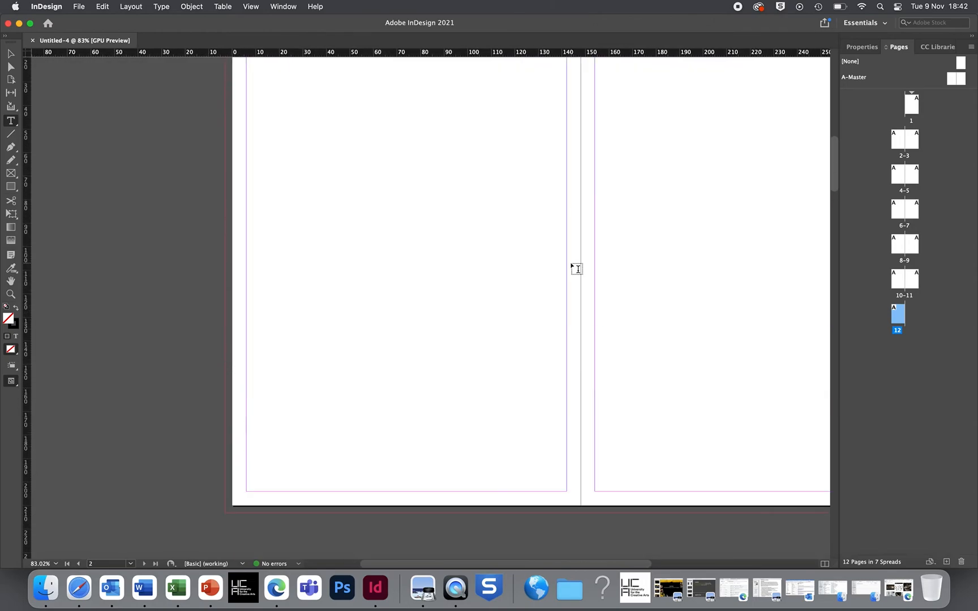
scroll(577, 269, up, 15)
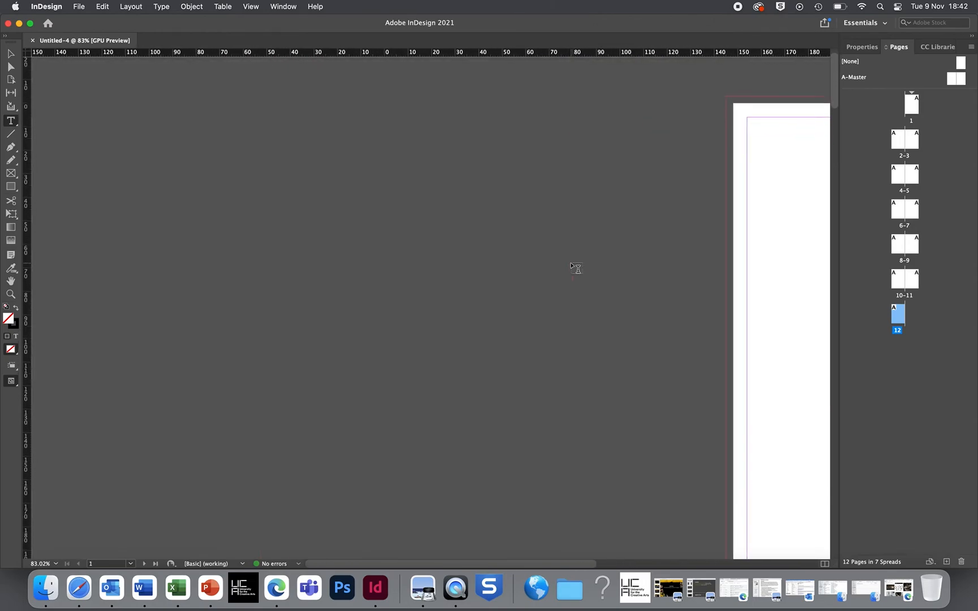
scroll(576, 268, right, 10)
scroll(576, 268, down, 8)
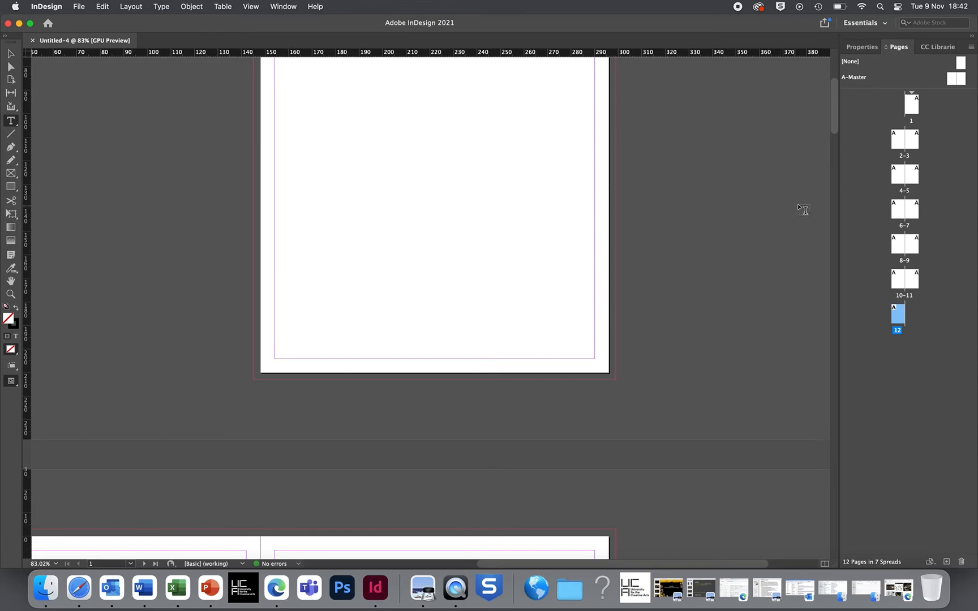
click(912, 108)
double_click(913, 106)
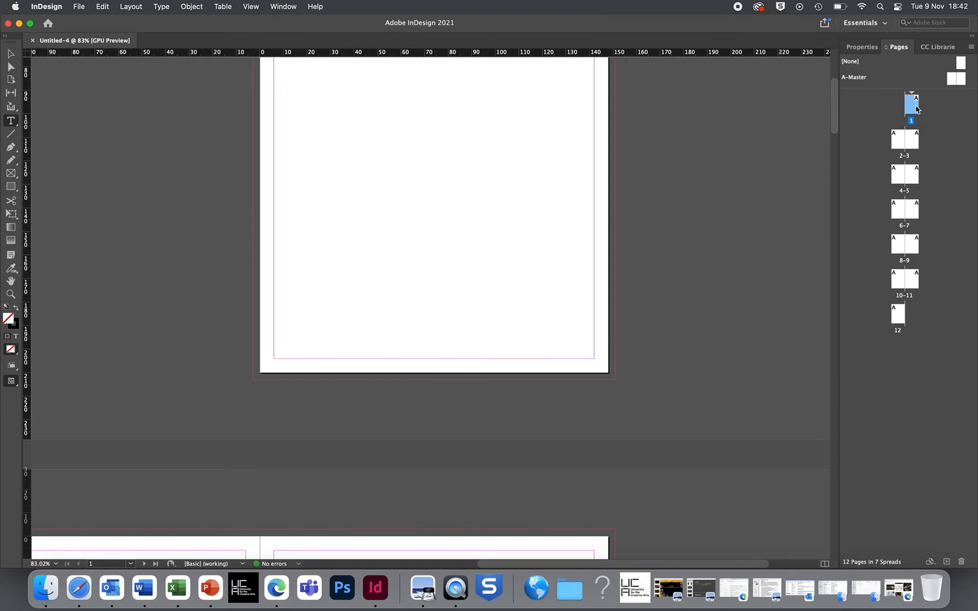
double_click(899, 319)
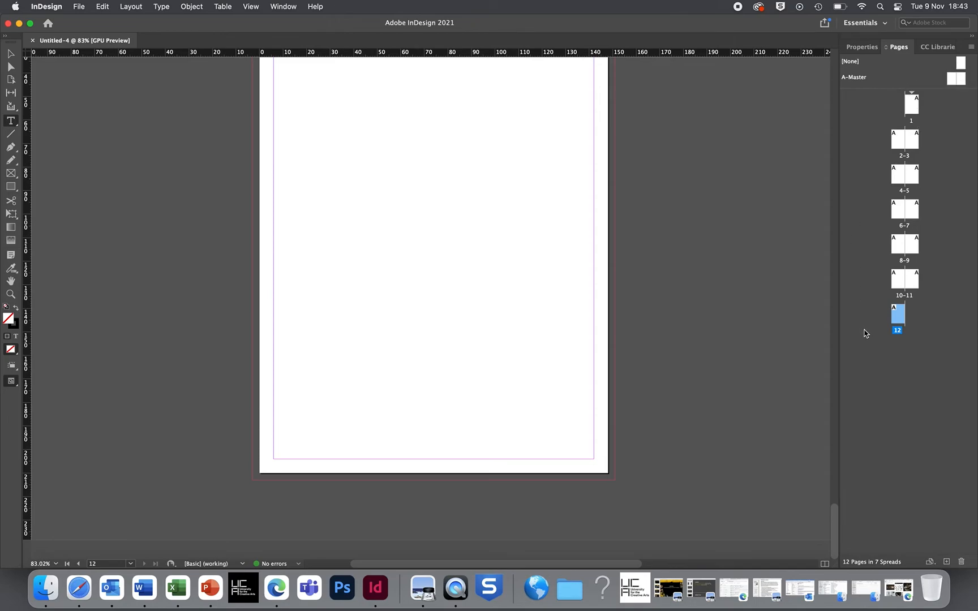
Add a second master spread, B-Master, and enlarge the masters area so that it can be seen.
click(954, 80)
super+click(948, 564)
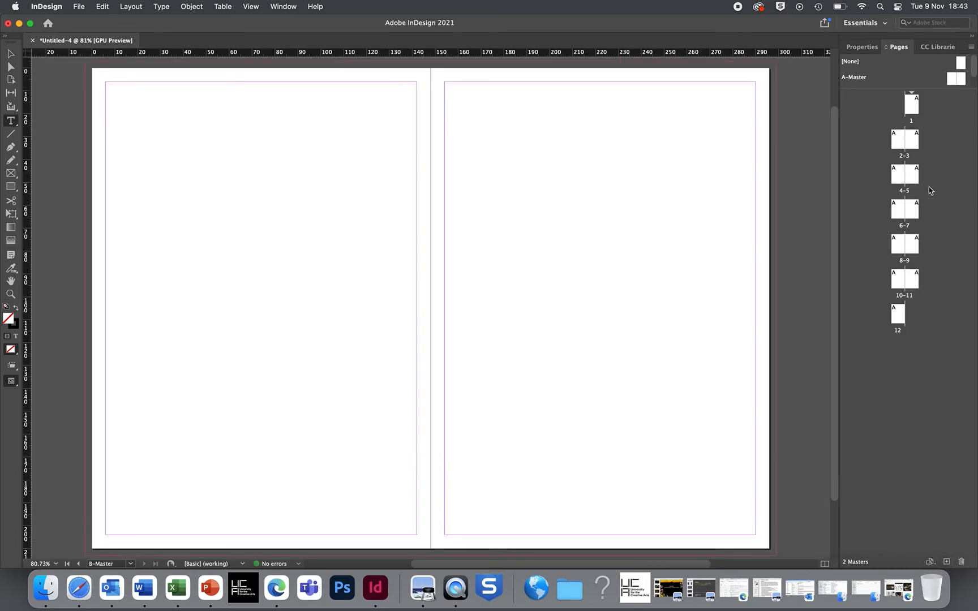
drag(963, 90, 961, 116)
click(958, 94)
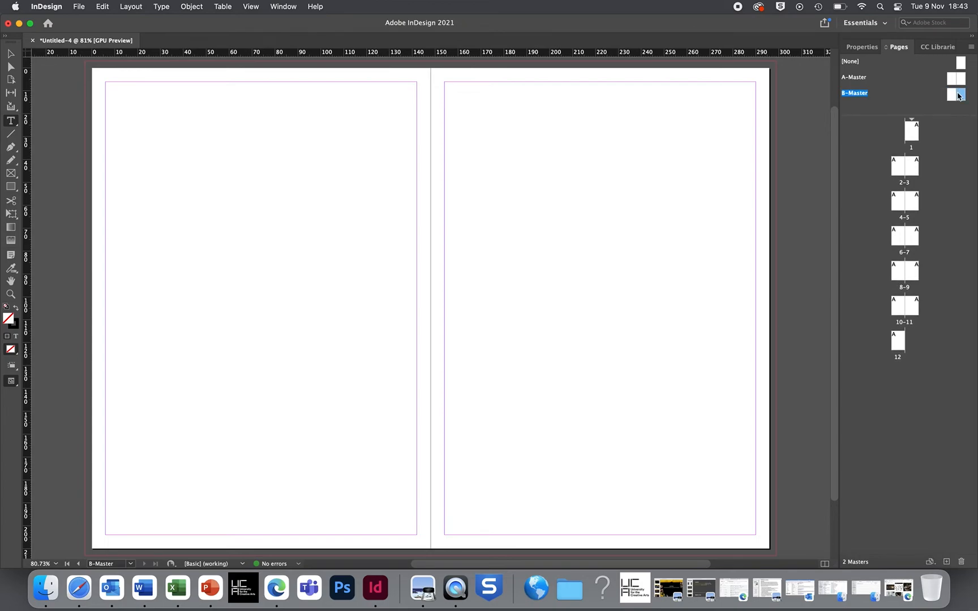
Apply the B-Master to page 1 and page 12.
double_click(953, 99)
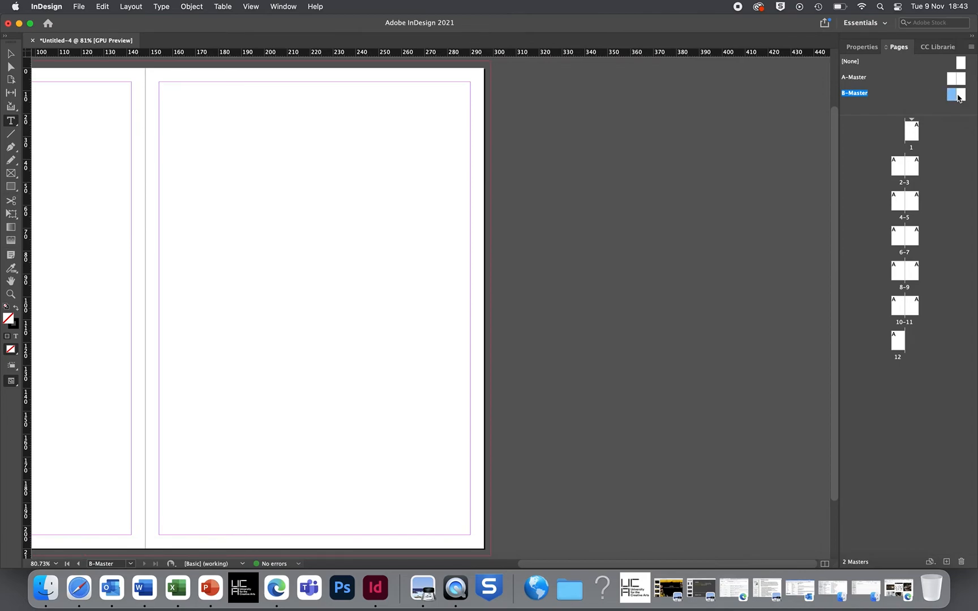
drag(961, 95, 915, 127)
drag(952, 94, 907, 342)
Draw a rectangle about 302 × 216 mm across the whole B-Master spread, reaching the bleed edge on all sides.
scroll(596, 124, left, 5)
scroll(596, 123, down, 2)
scroll(599, 124, left, 5)
scroll(599, 124, up, 1)
scroll(599, 124, up, 4)
scroll(599, 125, left, 2)
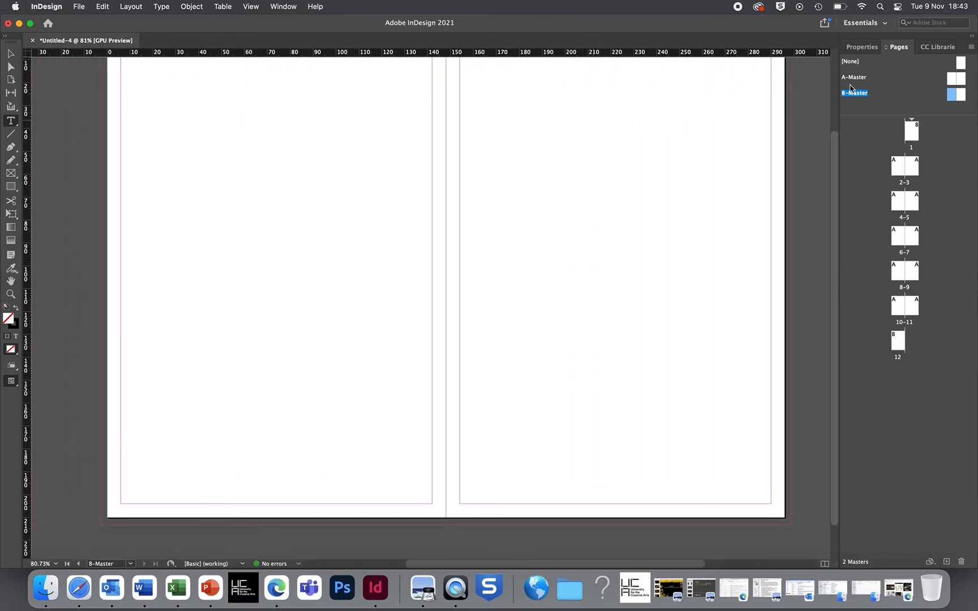
double_click(957, 97)
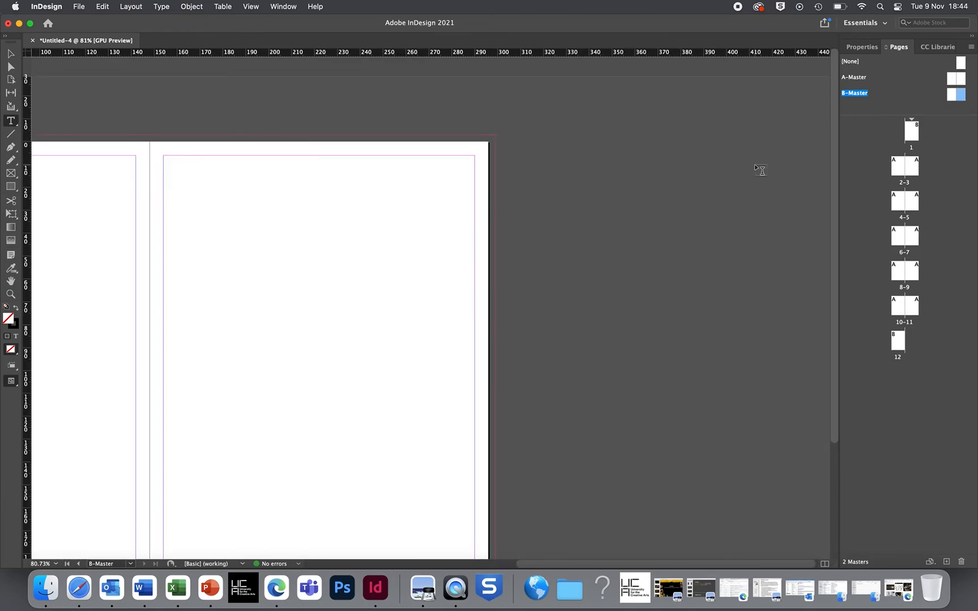
scroll(761, 170, left, 10)
scroll(761, 170, down, 2)
scroll(760, 170, down, 1)
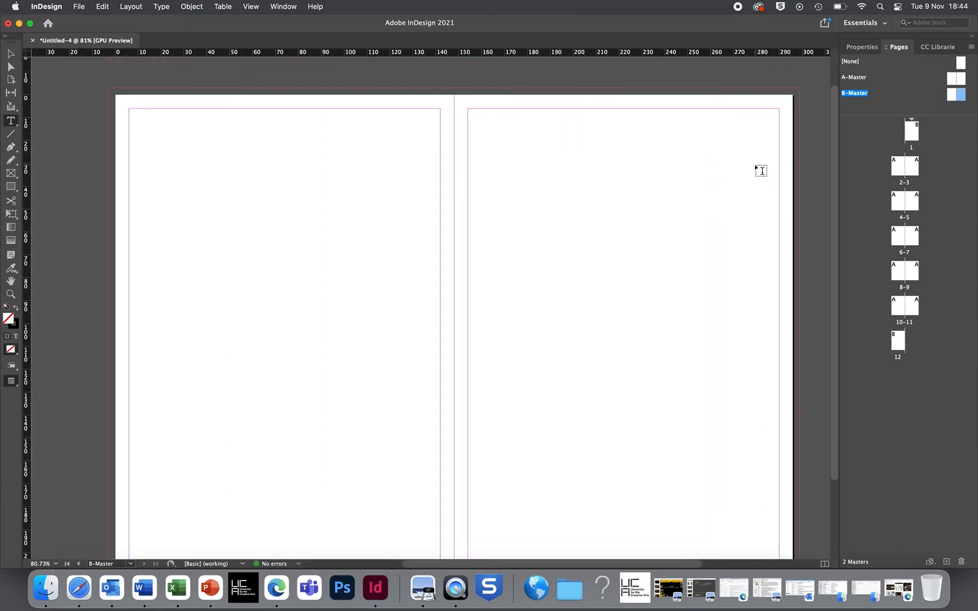
click(13, 191)
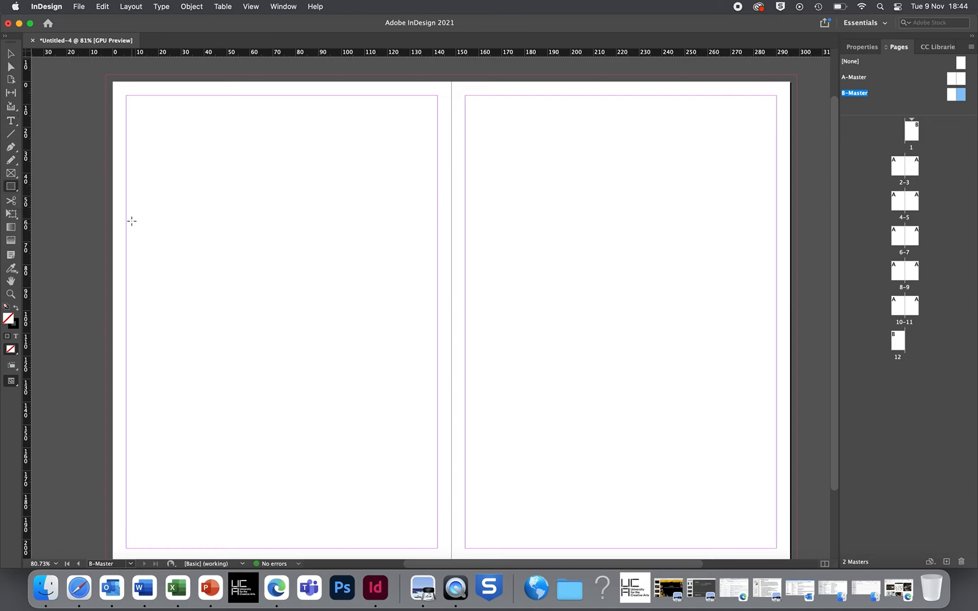
drag(107, 75, 798, 482)
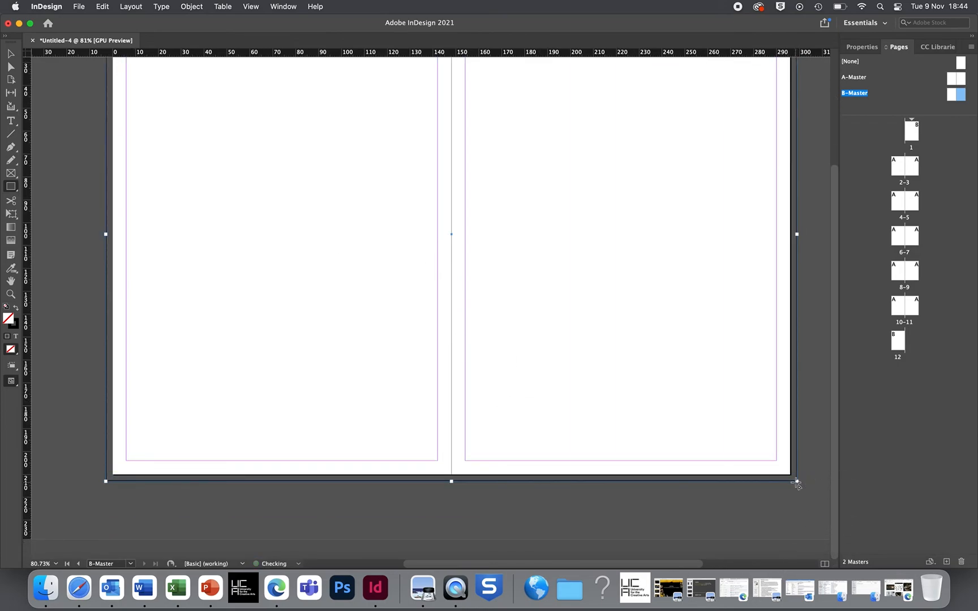
Remove the stroke from the rectangle on the B-Master spread.
click(862, 47)
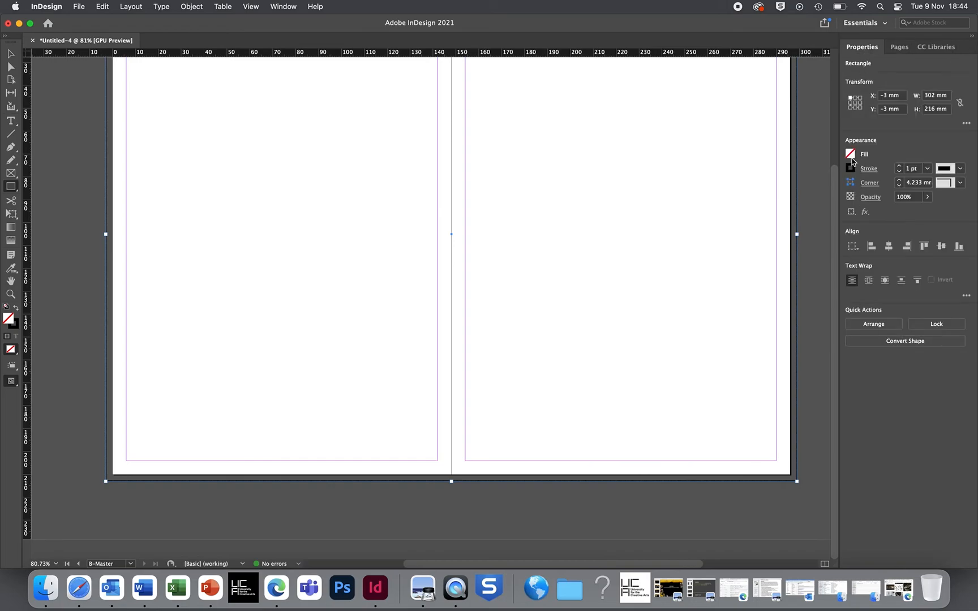
click(851, 167)
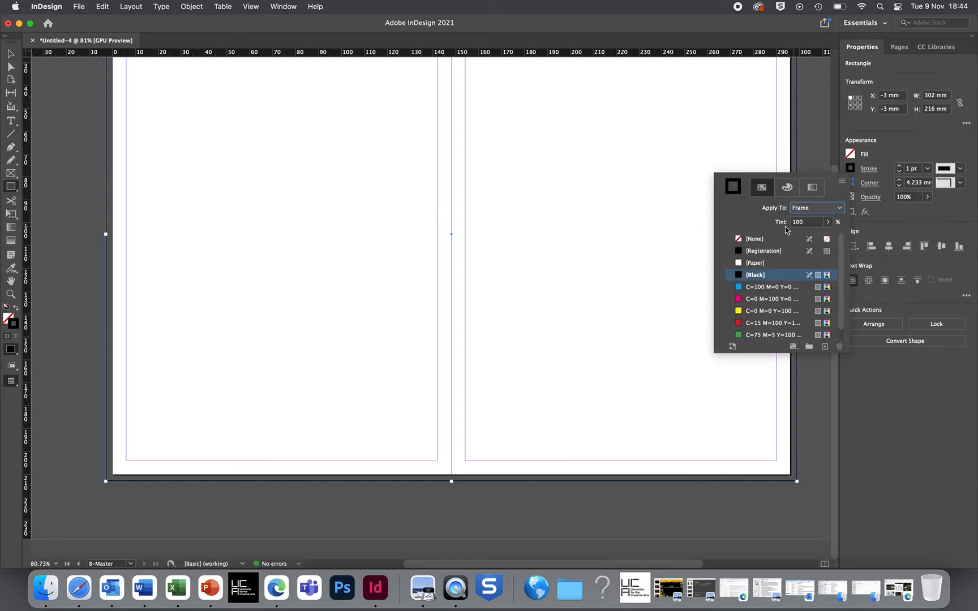
click(767, 240)
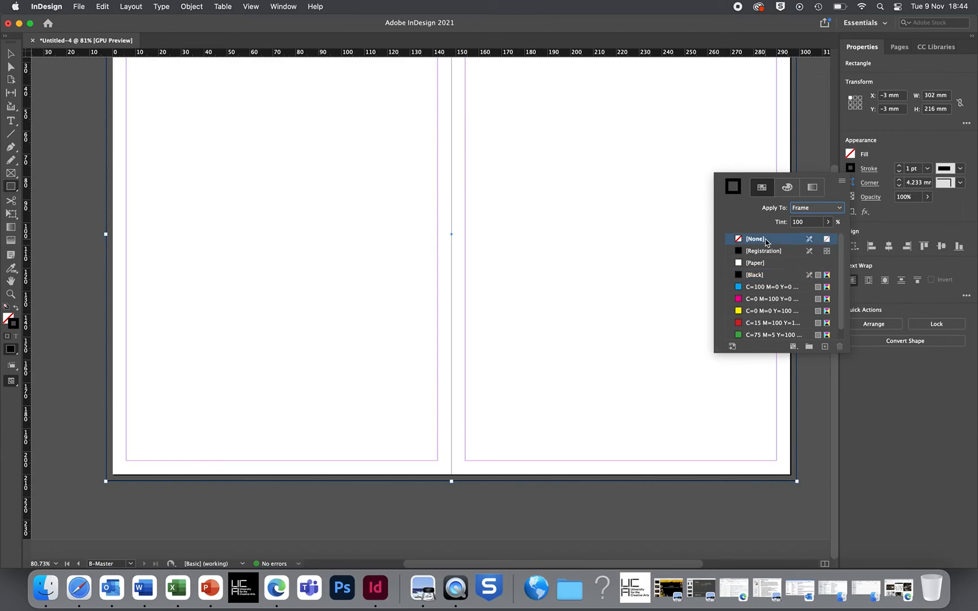
Try the black and yellow swatches as the rectangle's fill, and set a custom orange fill with the Color Picker.
click(851, 154)
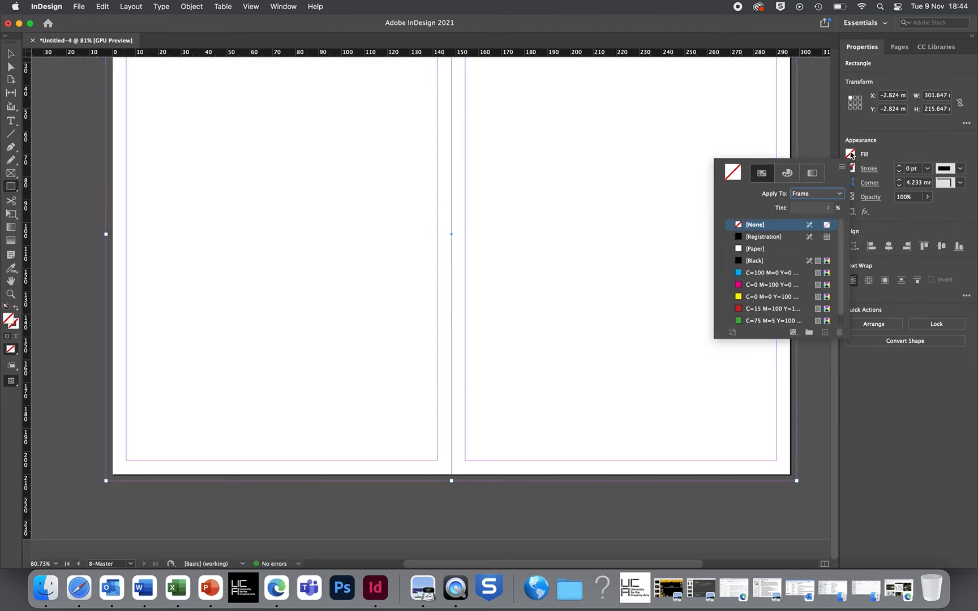
click(744, 260)
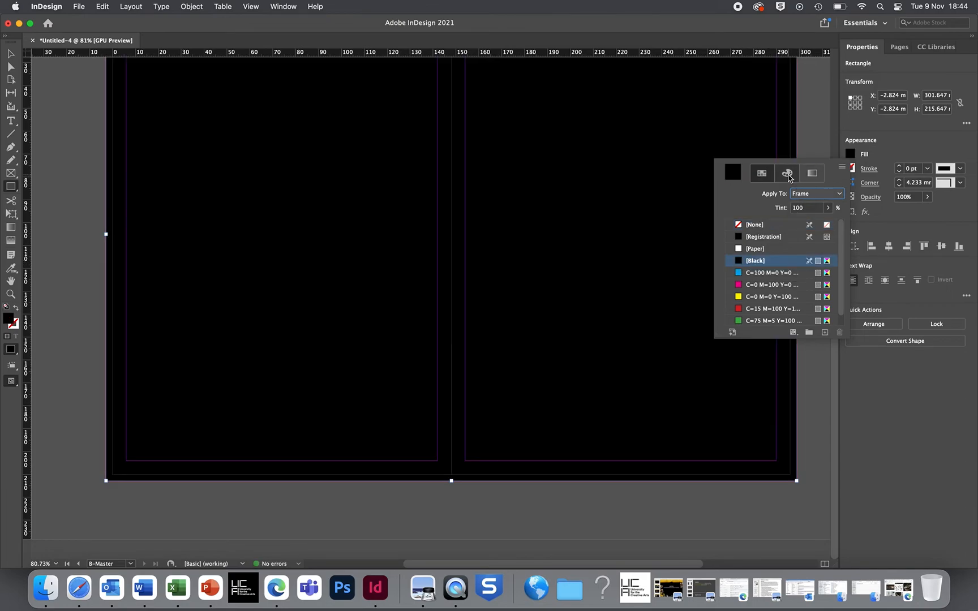
click(788, 173)
click(766, 170)
click(763, 298)
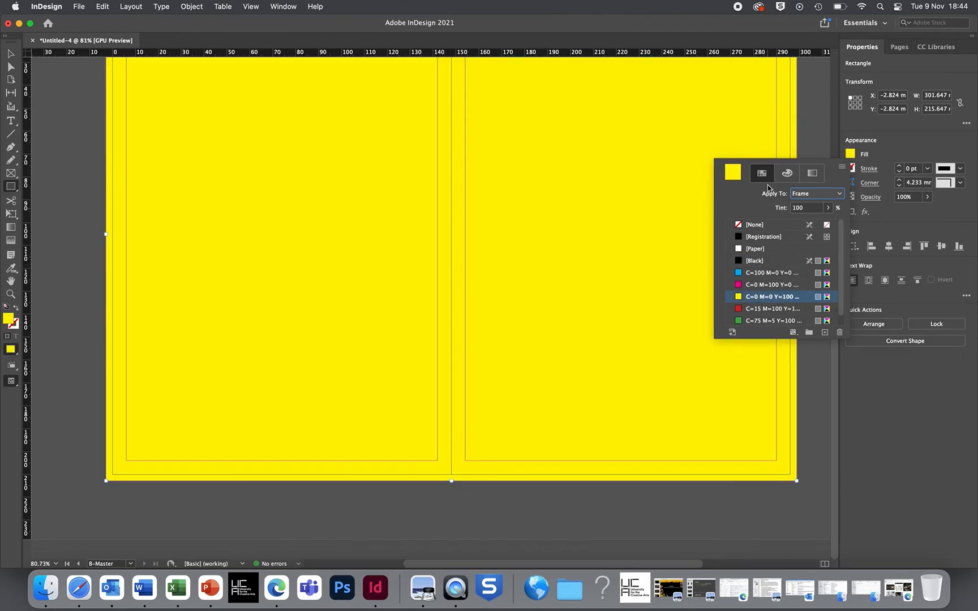
double_click(732, 174)
drag(365, 258, 381, 290)
click(612, 242)
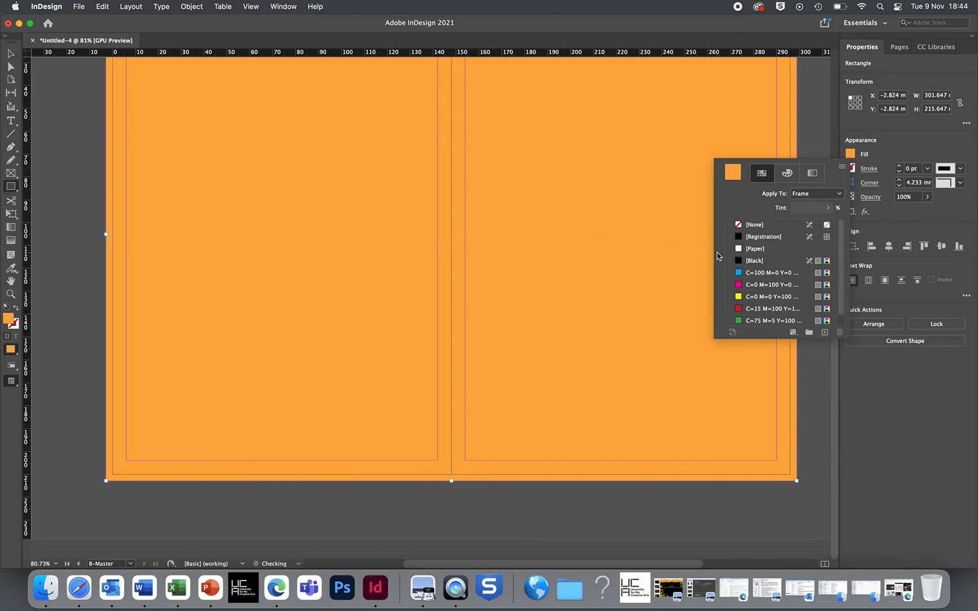
Check the master's orange background on the page thumbnails and in the layout of pages 12 and 1.
scroll(711, 255, up, 5)
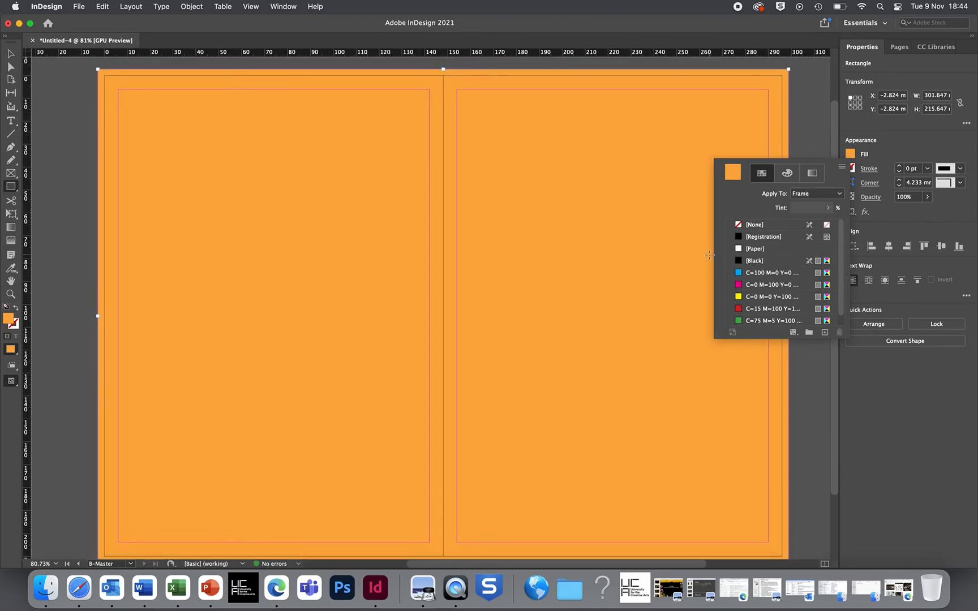
click(900, 47)
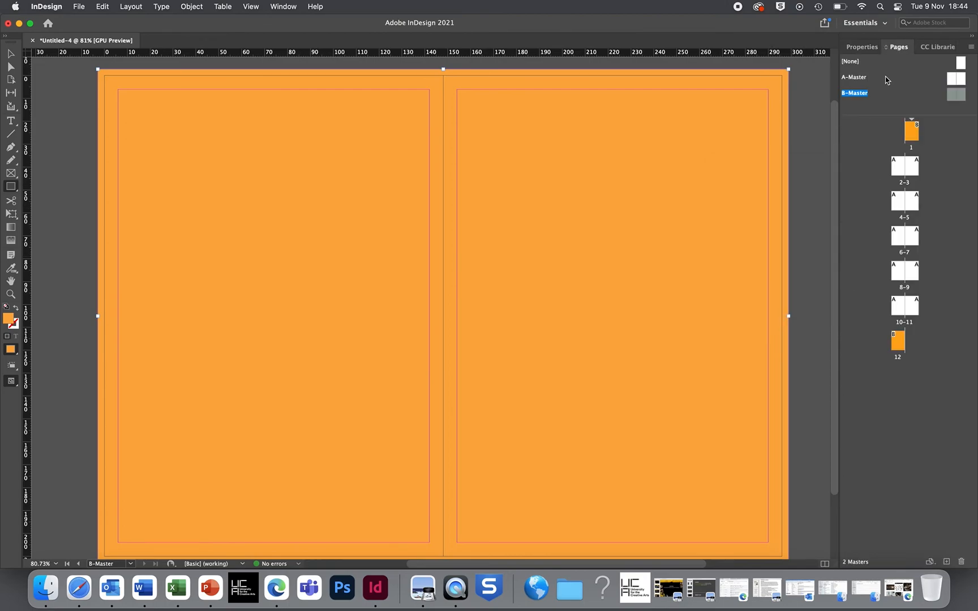
click(918, 130)
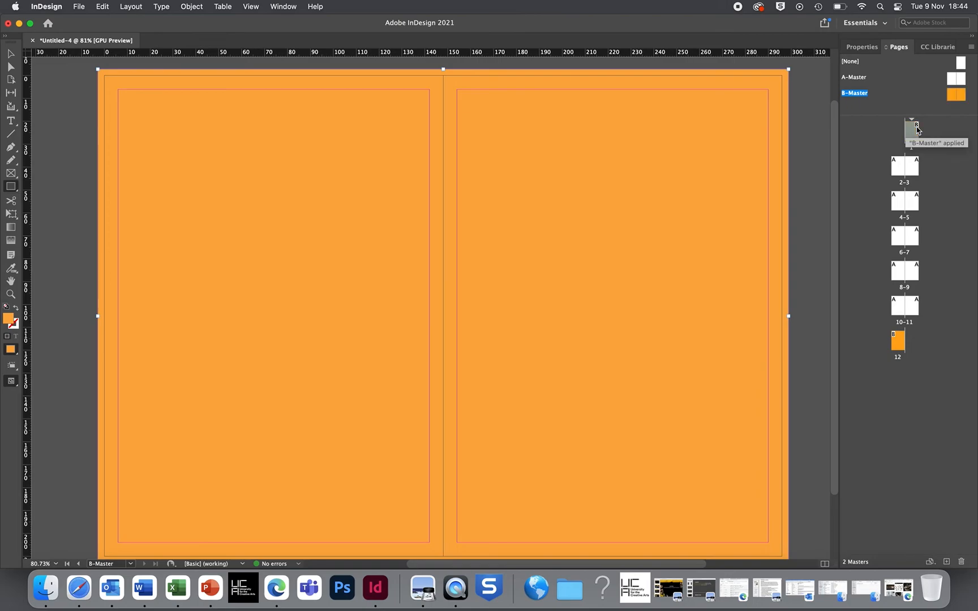
click(898, 347)
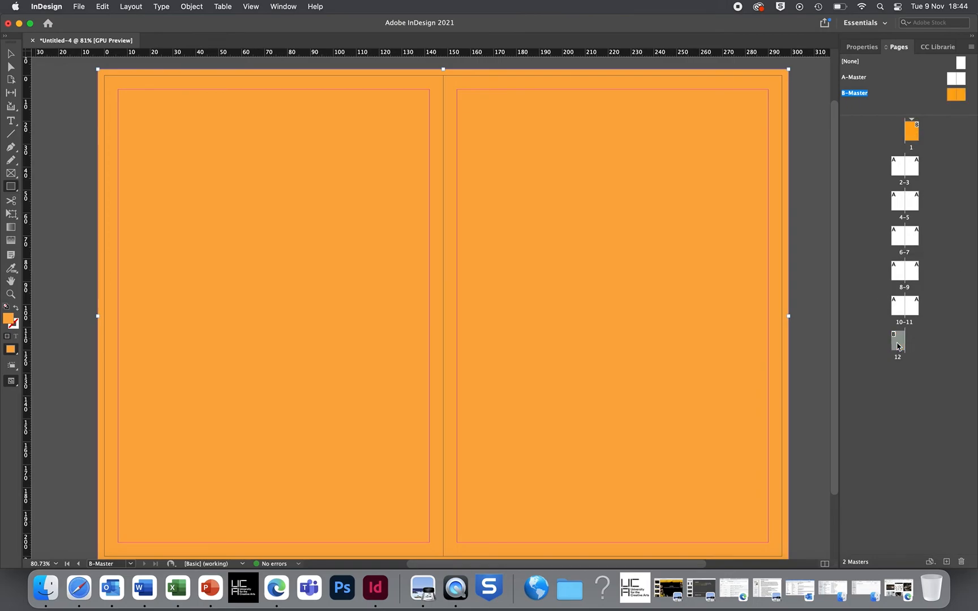
double_click(898, 342)
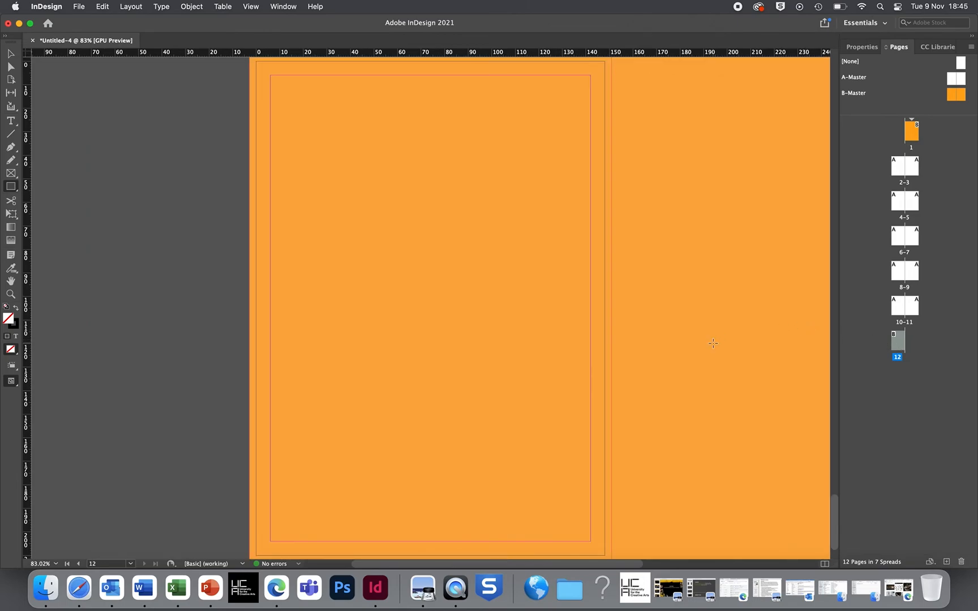
scroll(713, 343, up, 5)
scroll(713, 343, down, 3)
scroll(715, 341, up, 5)
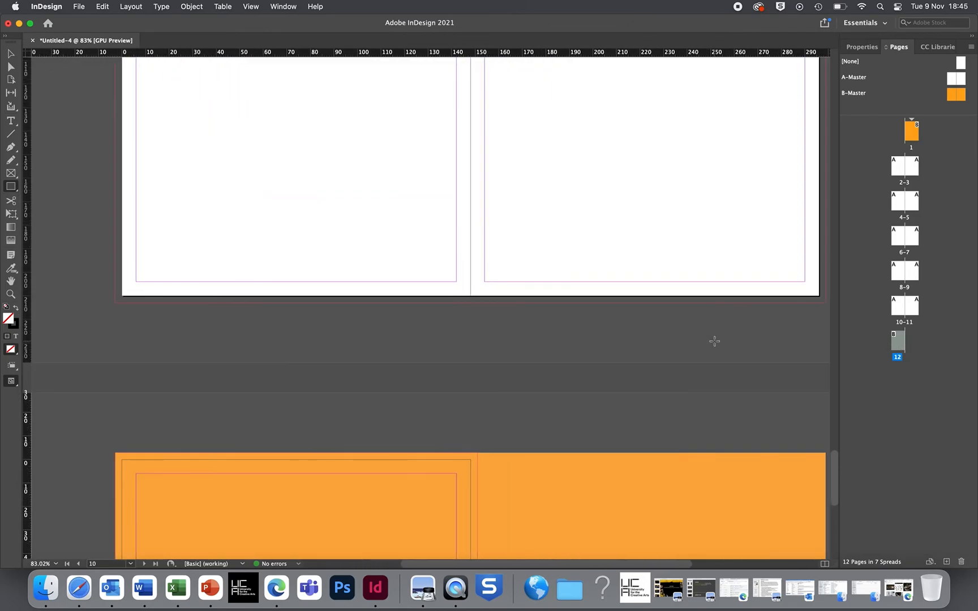
scroll(714, 342, up, 20)
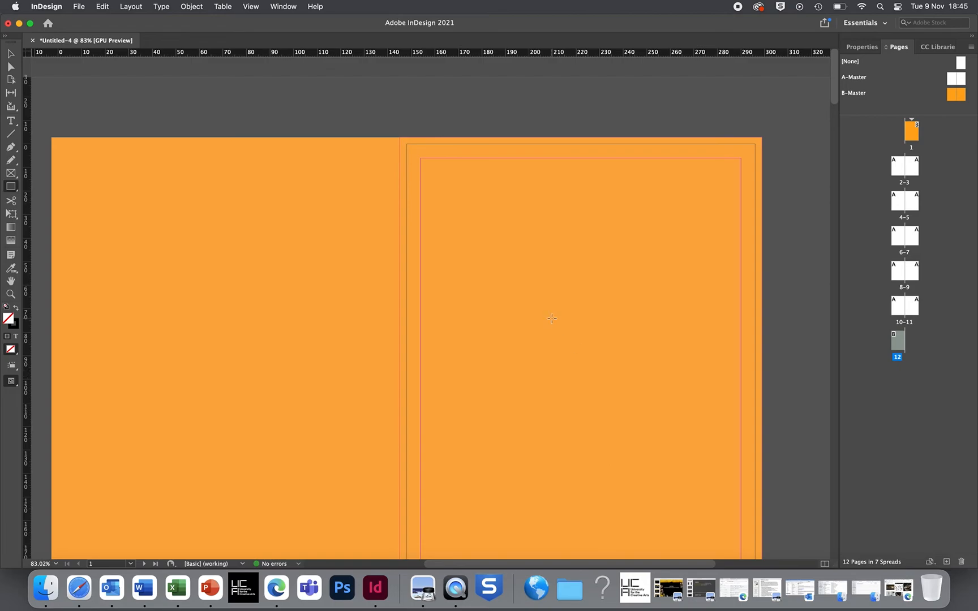
Try to select and move the orange background directly on page 1 with the Selection tool.
click(10, 53)
click(315, 223)
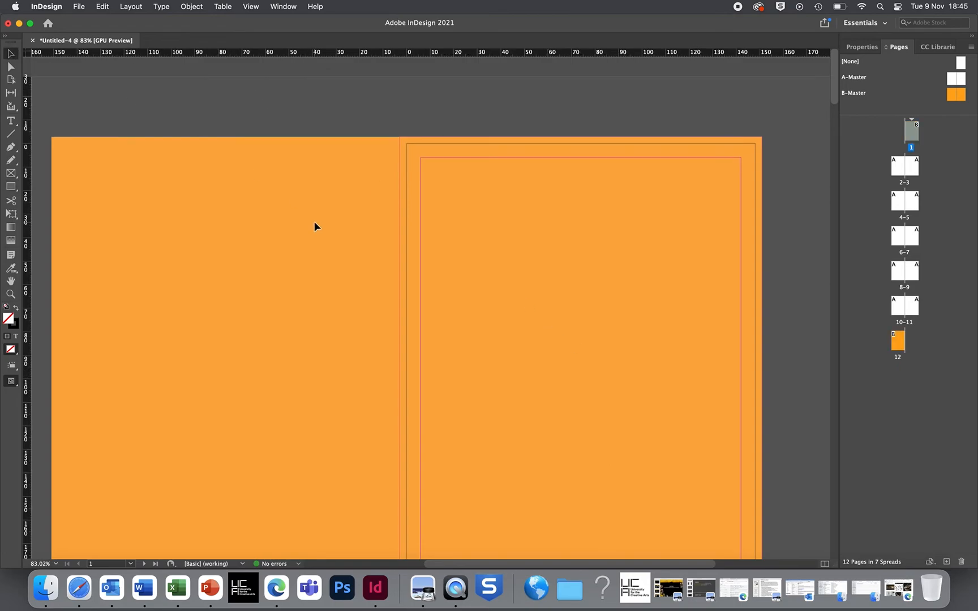
drag(314, 222, 381, 177)
drag(338, 145, 456, 222)
drag(78, 115, 372, 265)
Open the B-Master spread for editing and select its orange background rectangle.
double_click(955, 94)
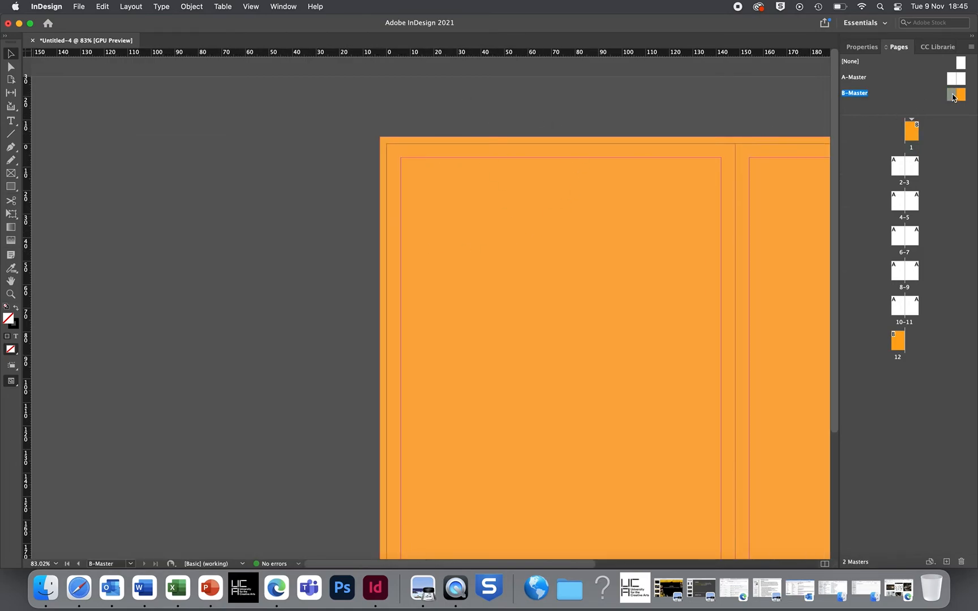
scroll(703, 163, down, 1)
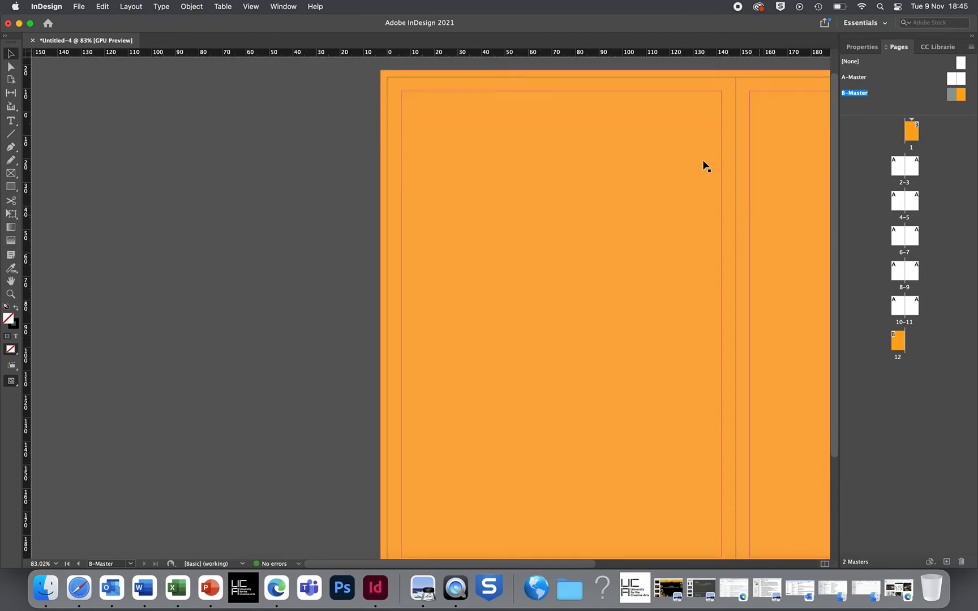
scroll(708, 158, right, 10)
click(695, 123)
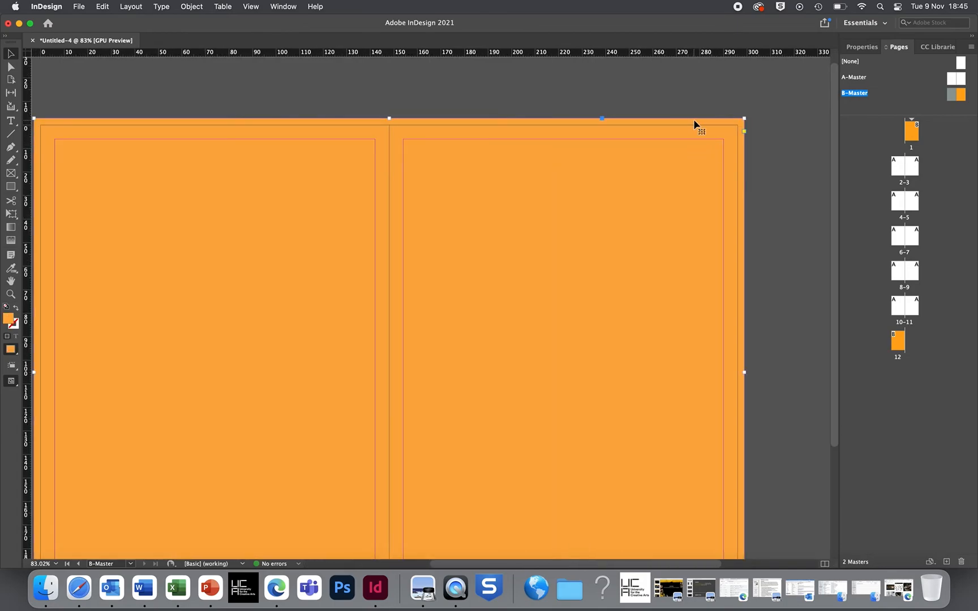
Set the background rectangle's fill to a medium brown (C 26, M 51, Y 85, K 7) with the Color Picker.
click(864, 50)
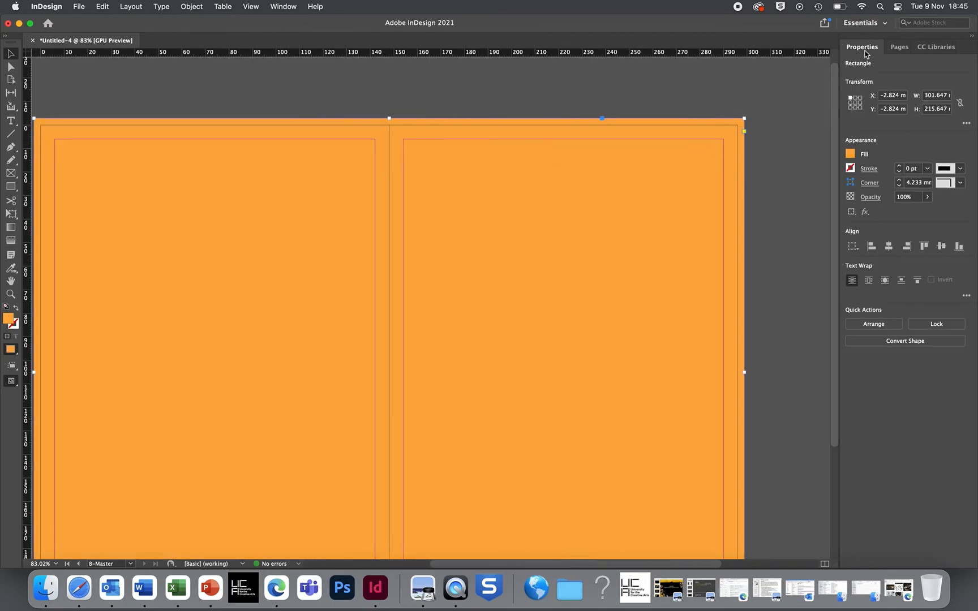
click(851, 154)
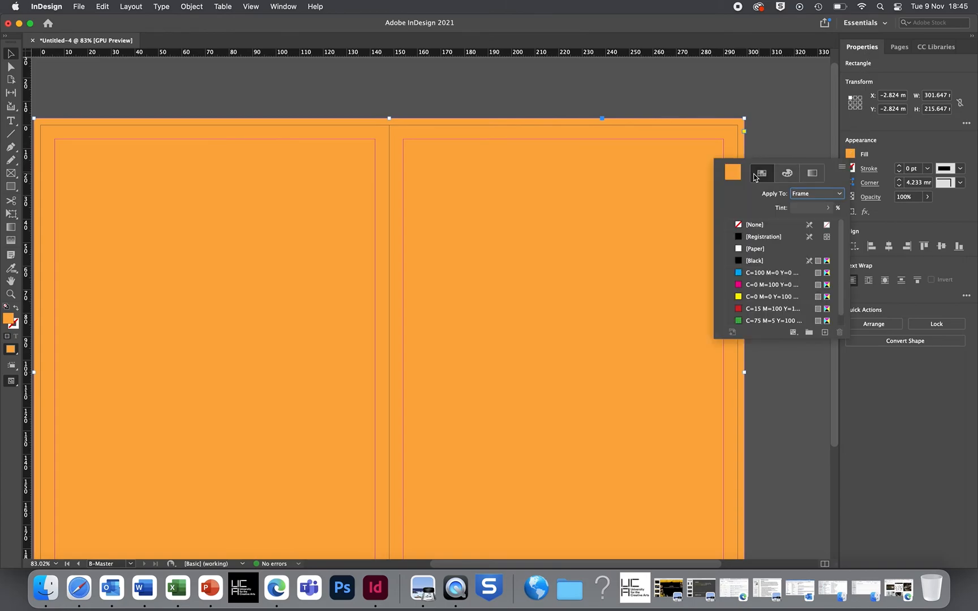
click(731, 174)
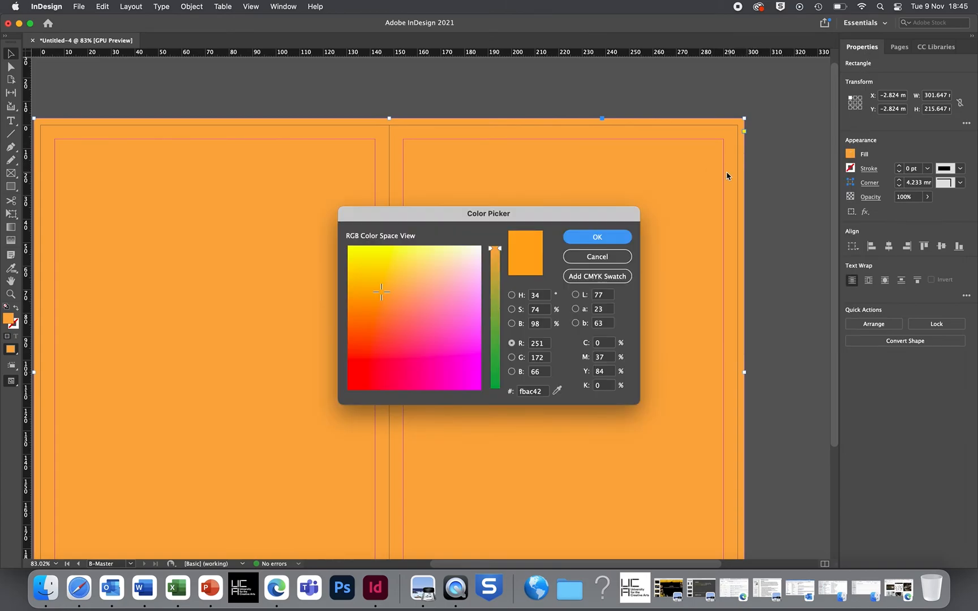
drag(382, 293, 389, 304)
drag(501, 250, 501, 271)
mouse_move(388, 309)
mouse_down()
mouse_move(368, 303)
mouse_move(361, 317)
mouse_move(385, 302)
mouse_up()
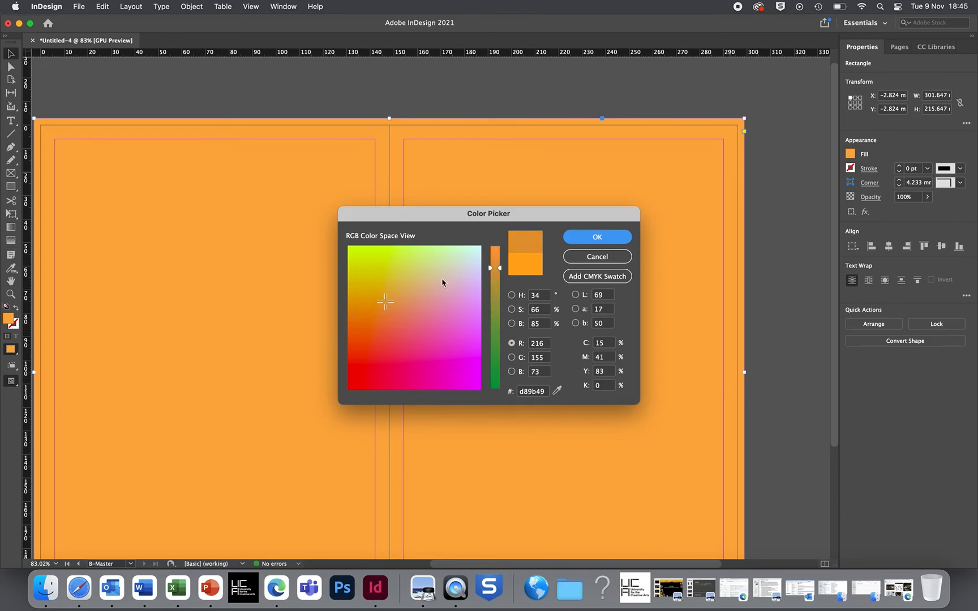
mouse_move(498, 267)
mouse_down()
mouse_move(500, 290)
mouse_move(500, 282)
mouse_up()
click(389, 301)
drag(388, 301, 382, 318)
drag(500, 283, 499, 285)
click(612, 238)
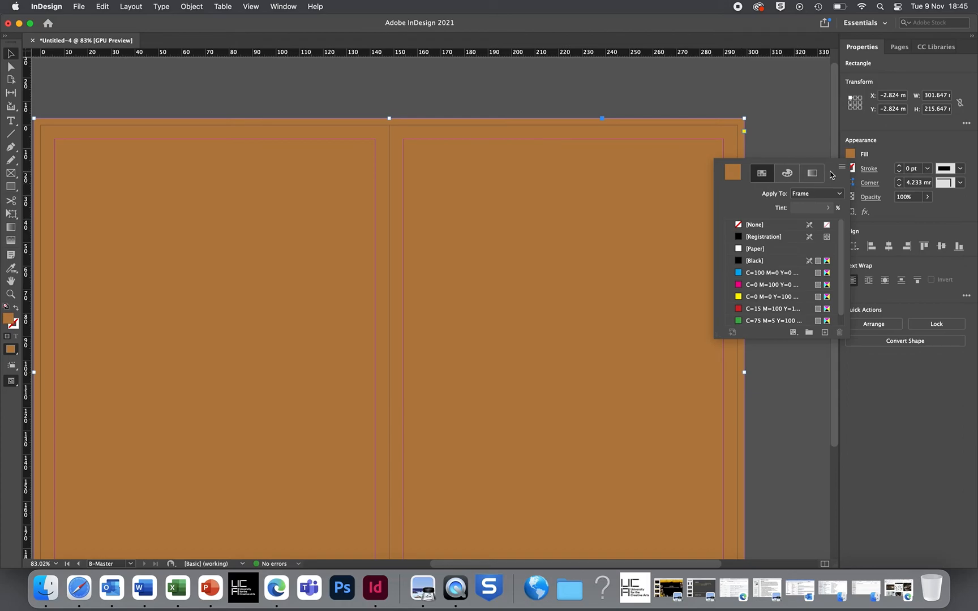
Darken the background fill to C 34, M 57, Y 85, K 27 with the CMYK sliders.
click(786, 173)
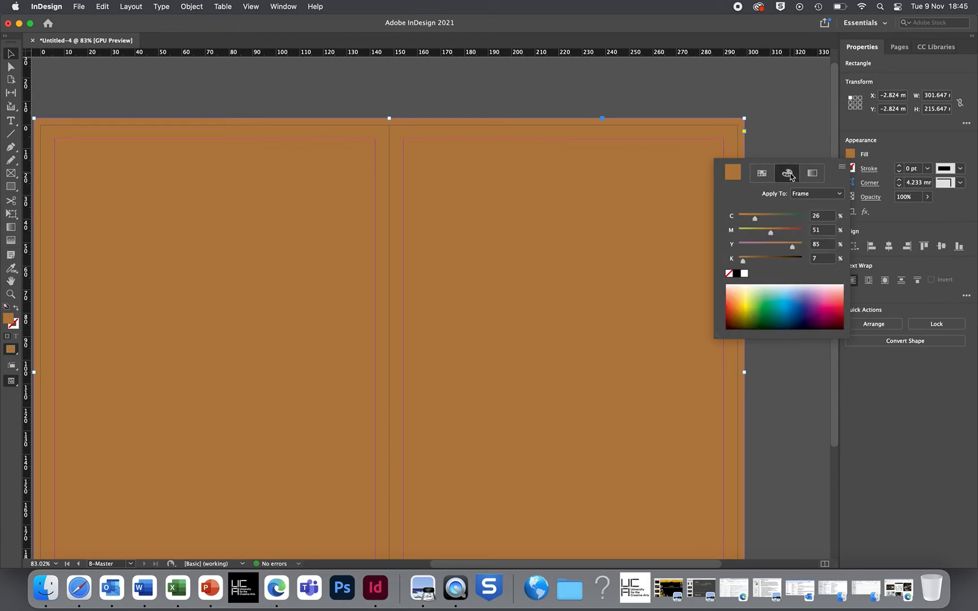
drag(742, 264, 756, 264)
click(760, 220)
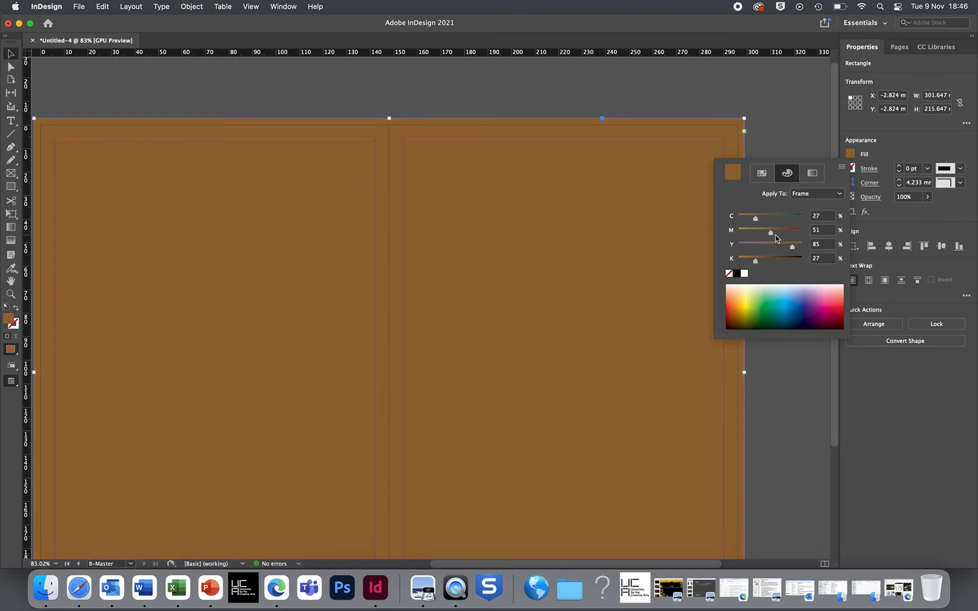
click(775, 233)
drag(760, 219, 762, 219)
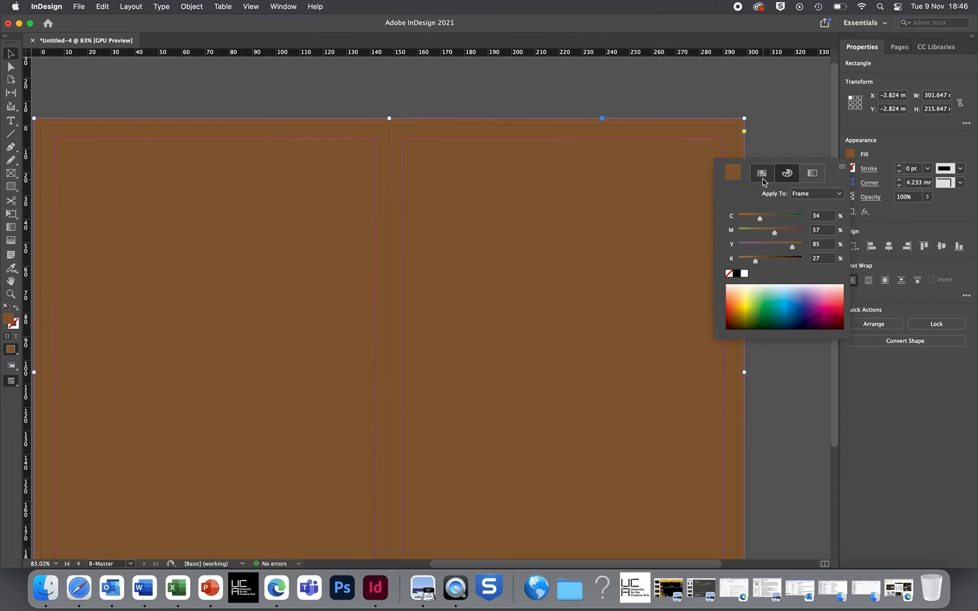
click(806, 178)
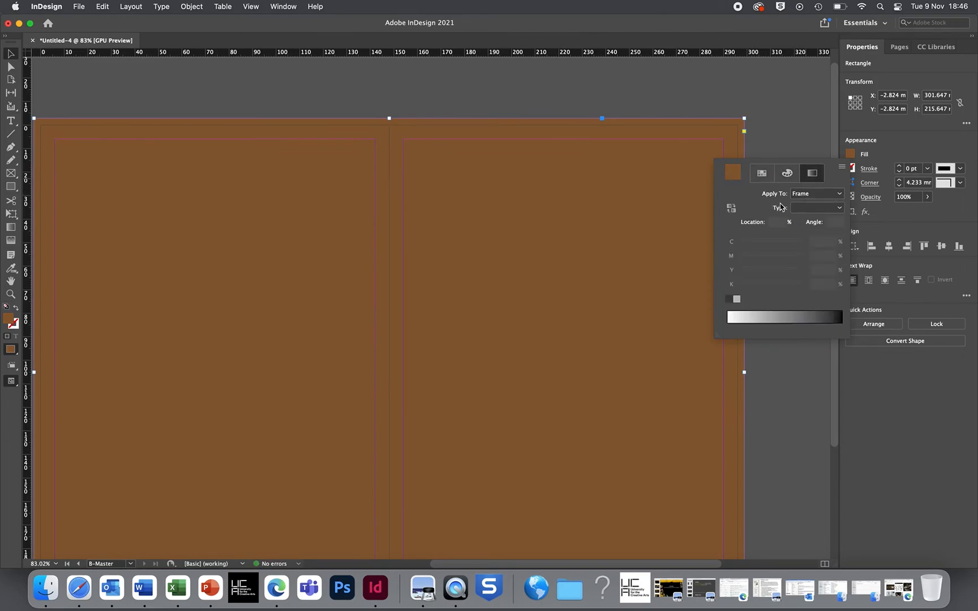
click(759, 176)
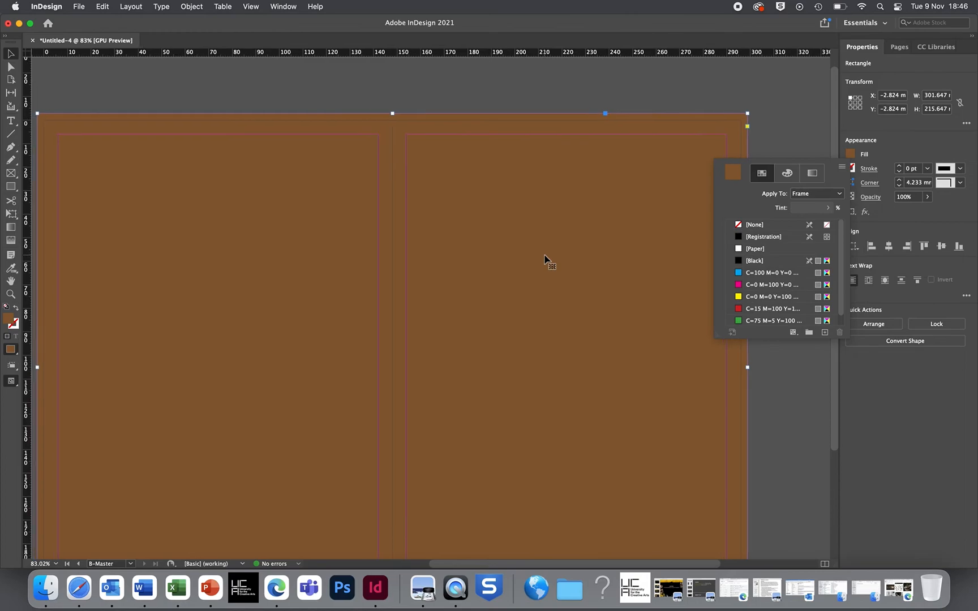
scroll(545, 260, down, 5)
scroll(545, 260, left, 4)
scroll(545, 260, up, 4)
scroll(548, 258, right, 4)
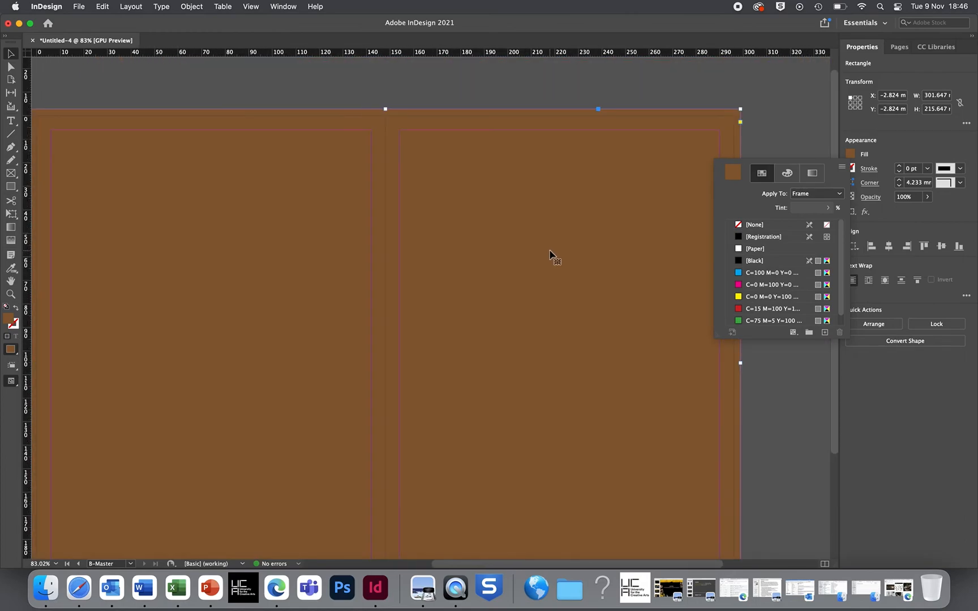
scroll(550, 254, down, 3)
scroll(549, 255, left, 1)
scroll(549, 255, up, 1)
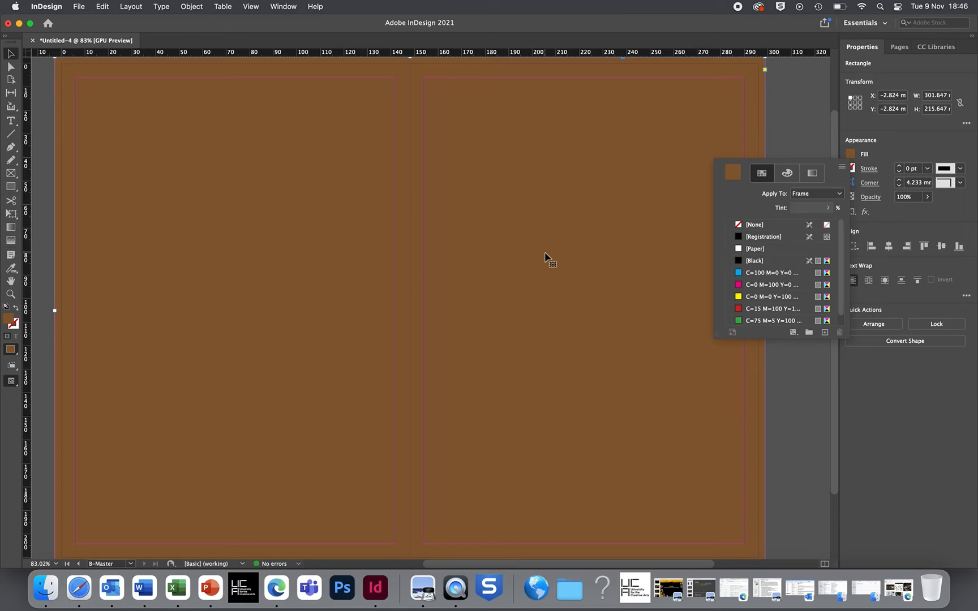
Try placing the coffee-cup photo from the InDesign Workshop folder inside the brown background rectangle, and remove it again.
click(43, 587)
click(540, 207)
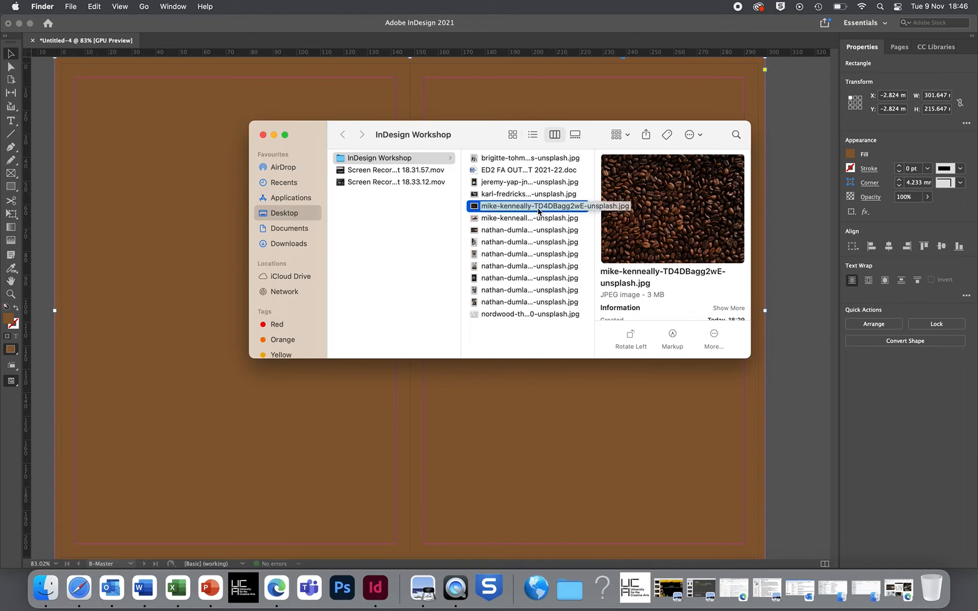
click(538, 194)
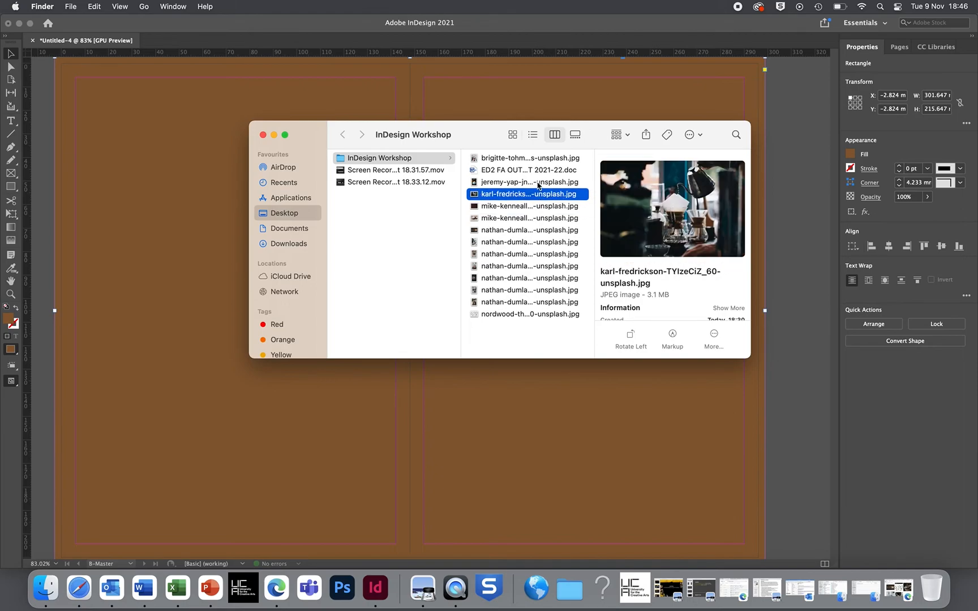
click(538, 182)
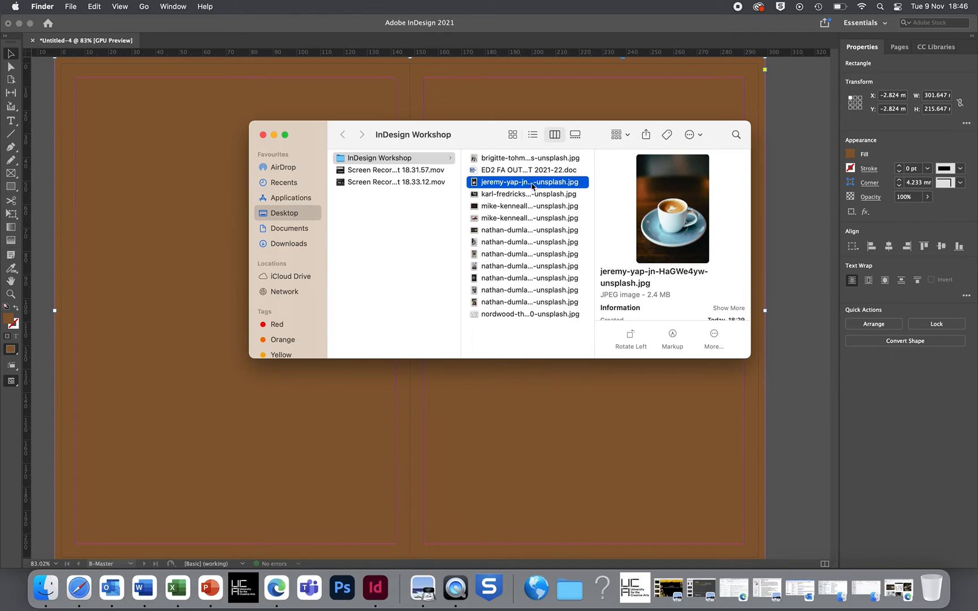
drag(504, 188, 524, 425)
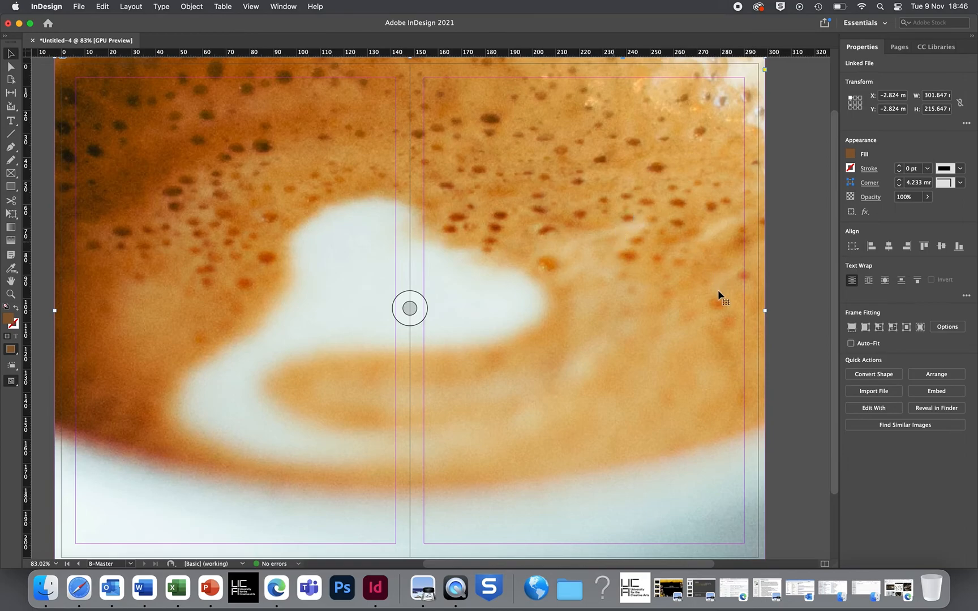
key(BackSpace)
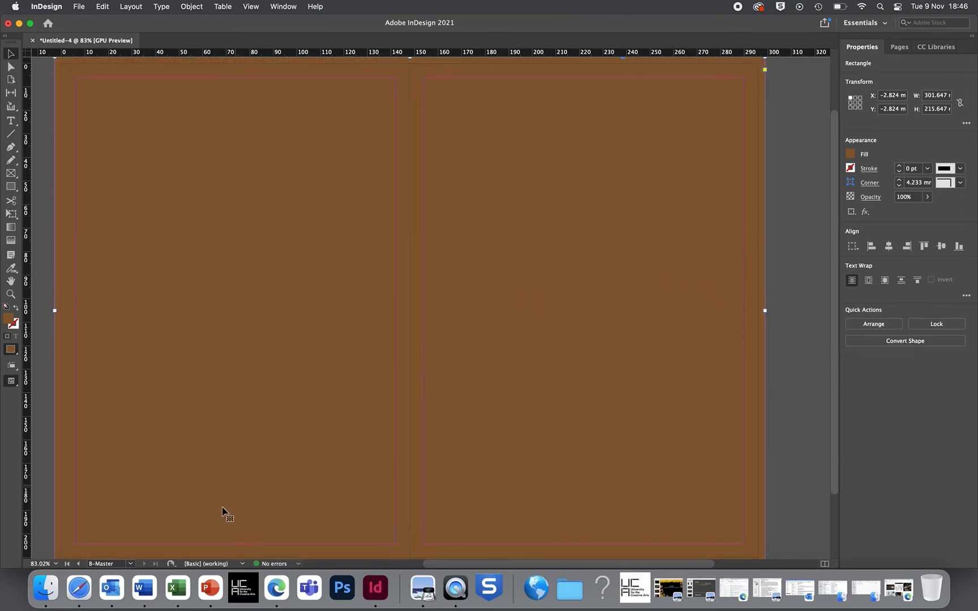
Place the coffee-cup photo on the front-cover page of B-Master from the upper inner margin corner, about 130 by 196 mm.
click(45, 591)
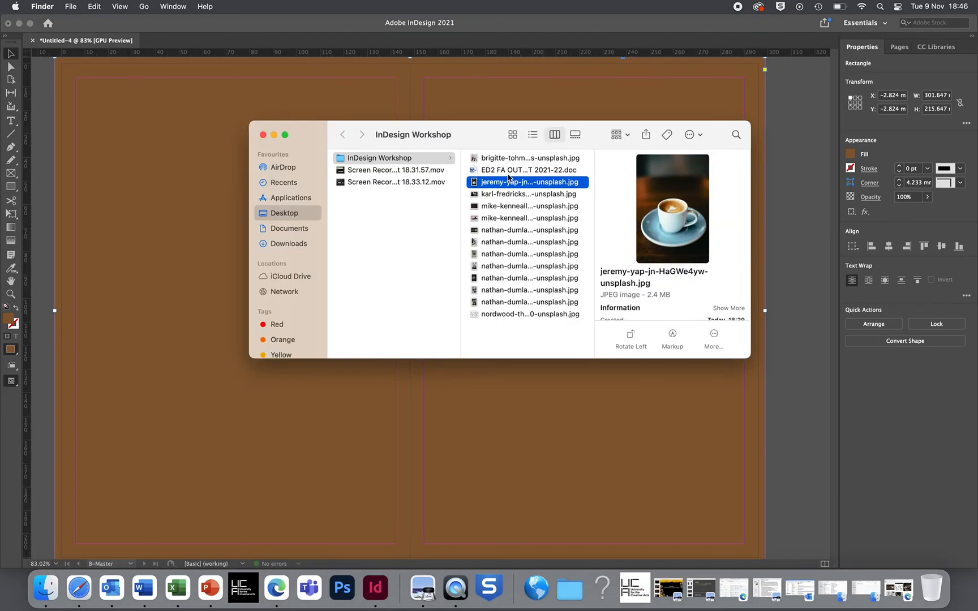
drag(511, 183, 793, 240)
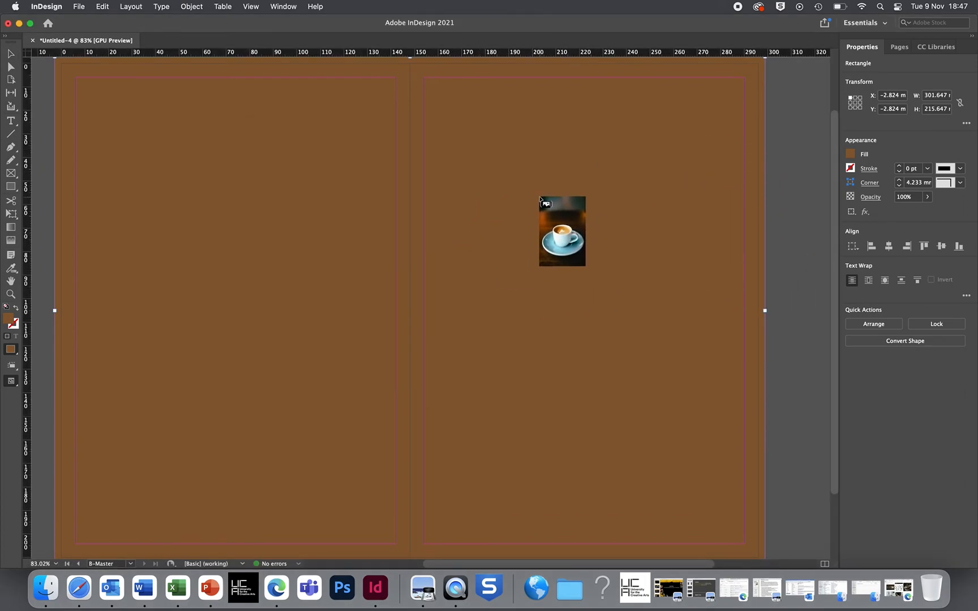
drag(424, 78, 825, 521)
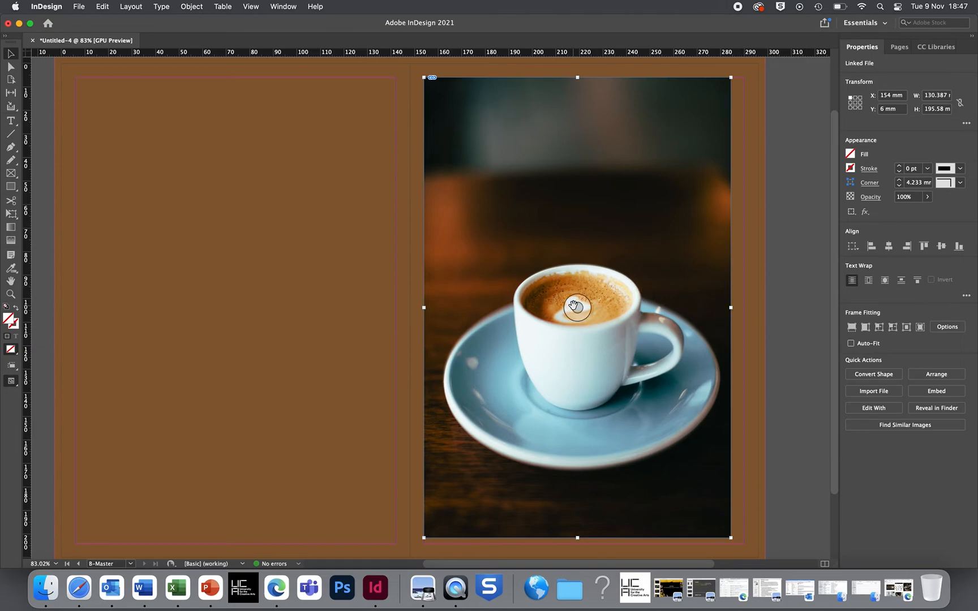
Try shifting the photo inside its frame and cropping the frame from the top and right to about 114 by 144 mm.
drag(575, 307, 565, 344)
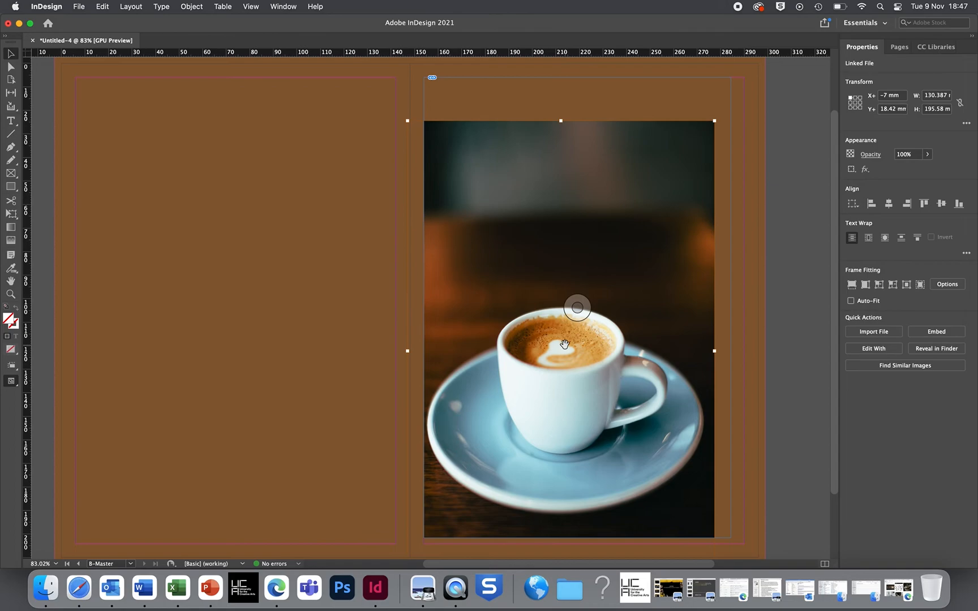
click(552, 82)
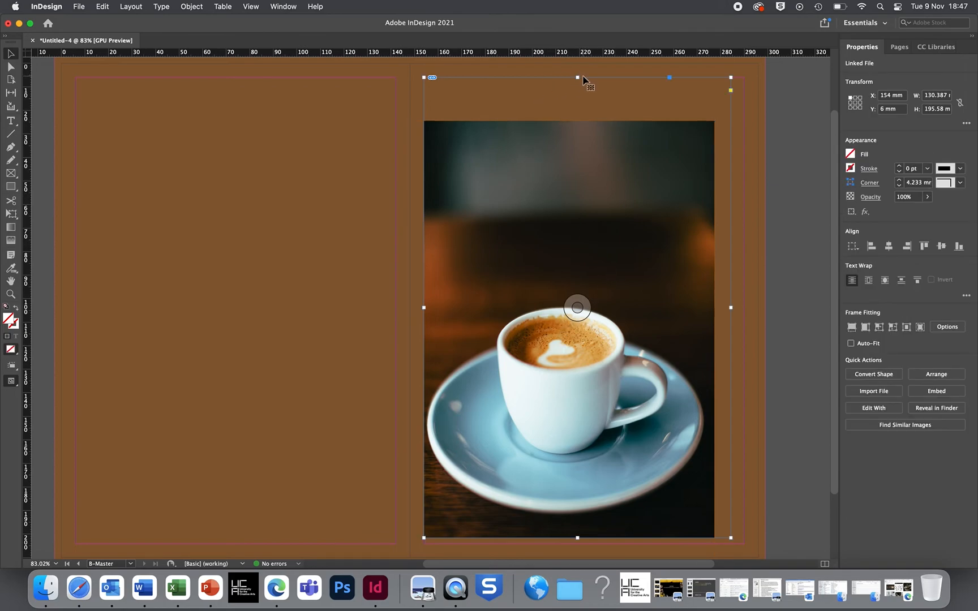
drag(578, 78, 598, 200)
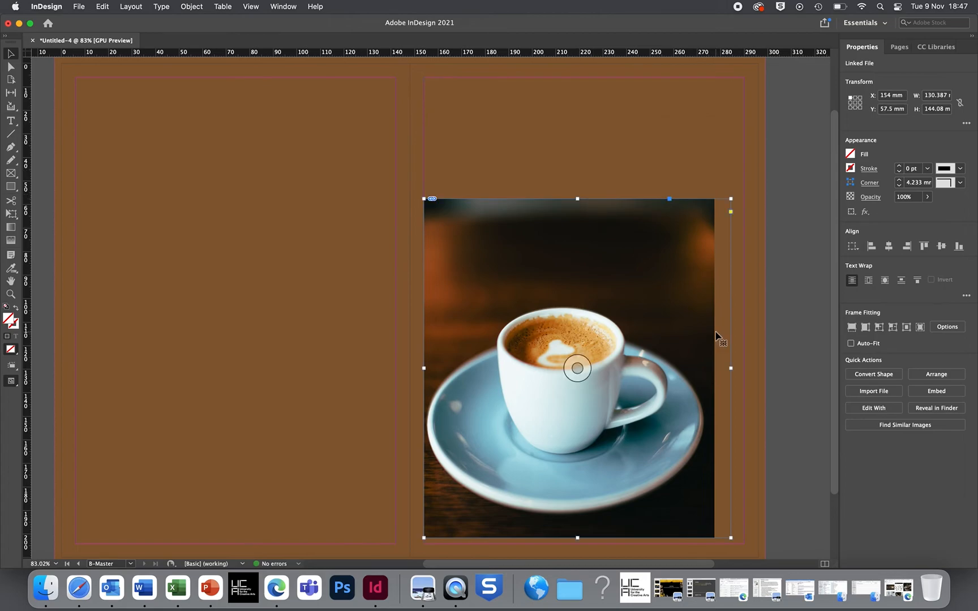
drag(727, 369, 692, 370)
click(558, 361)
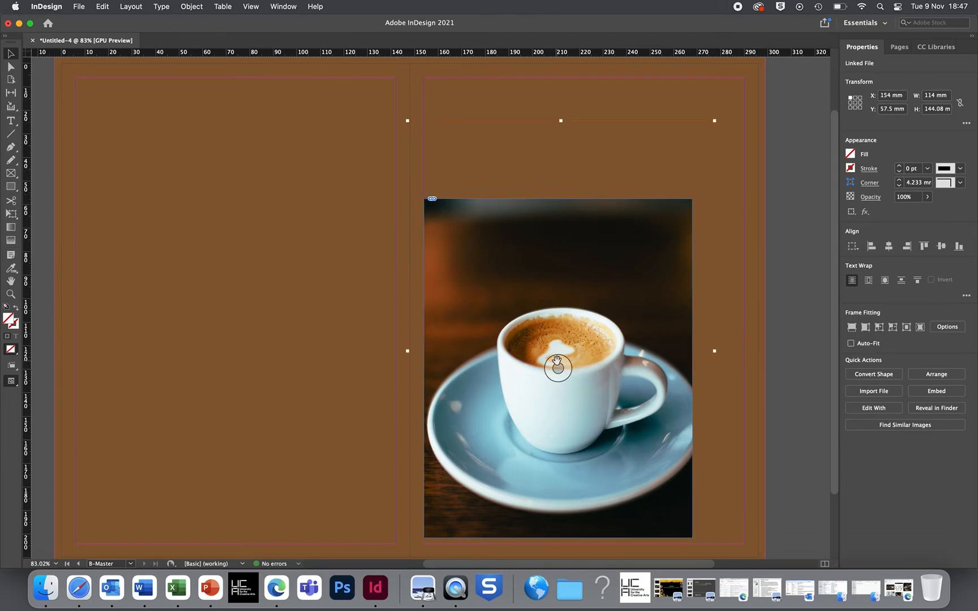
drag(557, 337, 557, 333)
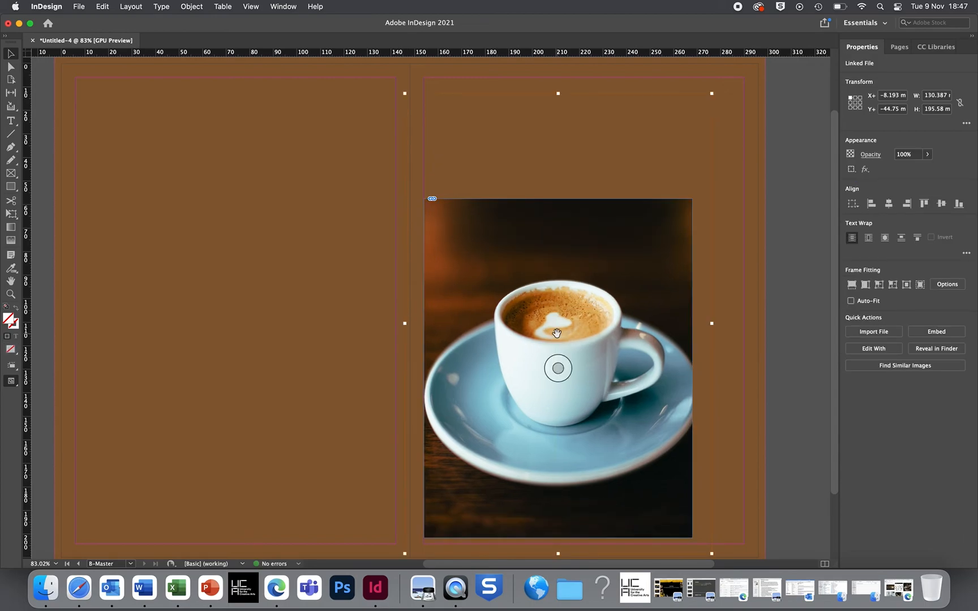
Undo the cropping of the photo's frame and the shifts of the image inside it.
key(super+z)
key(super+z)
key(super+z)
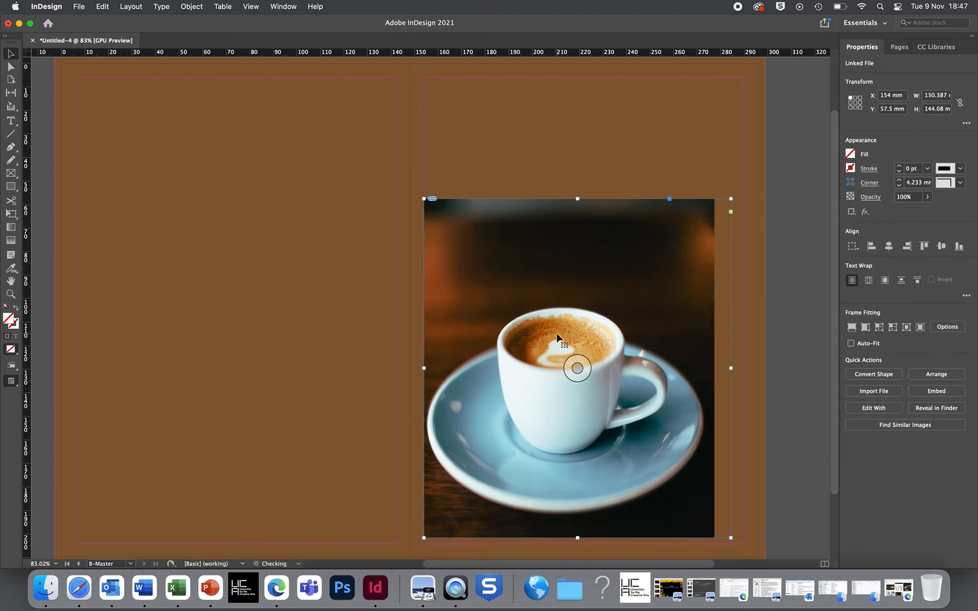
key(super+z)
key(super+z)
key(super+z)
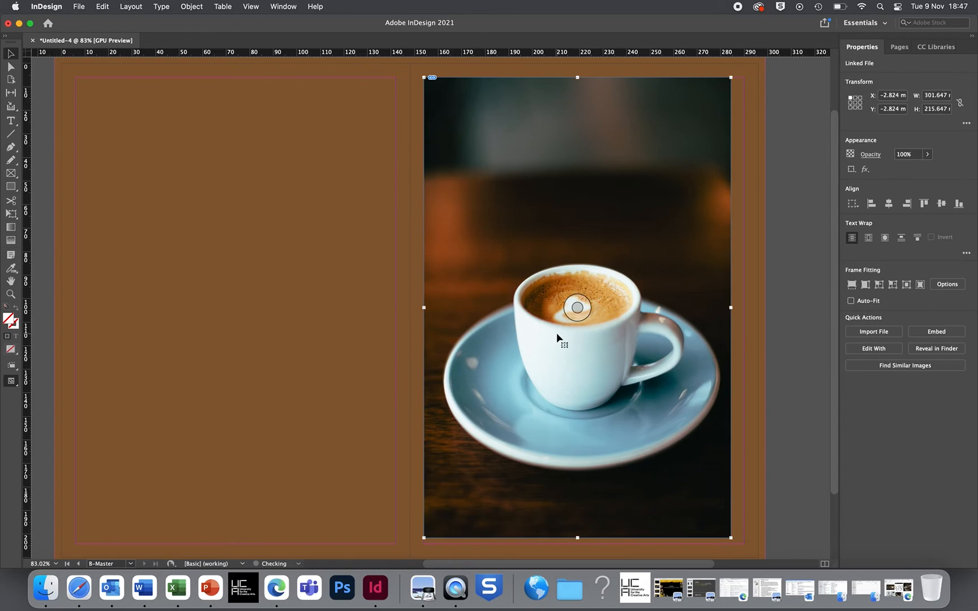
Position the photo at X 160.5 mm, Y 9.25 mm and scale it together with its frame to about 119 by 179 mm.
drag(439, 85, 713, 531)
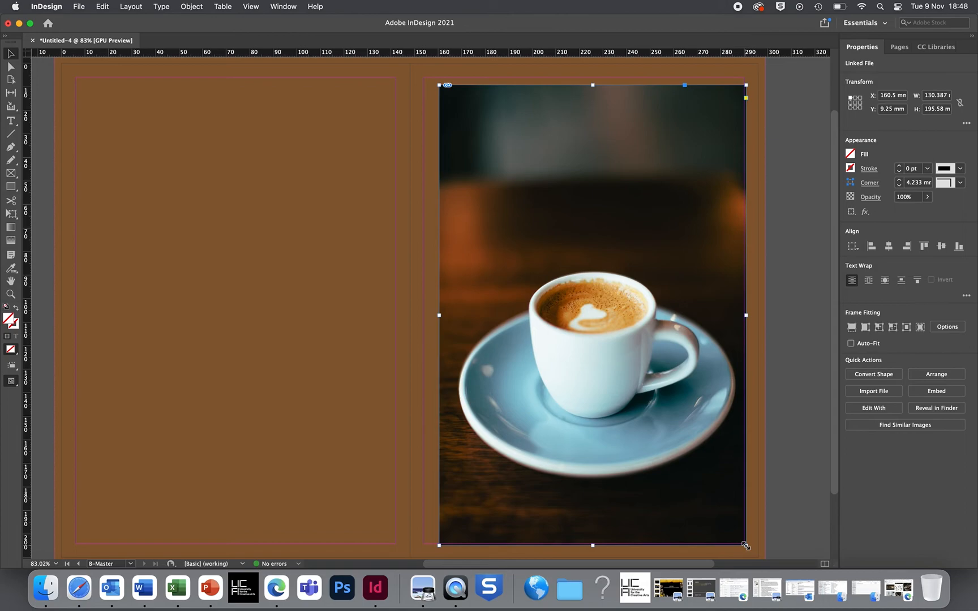
drag(746, 546, 711, 507)
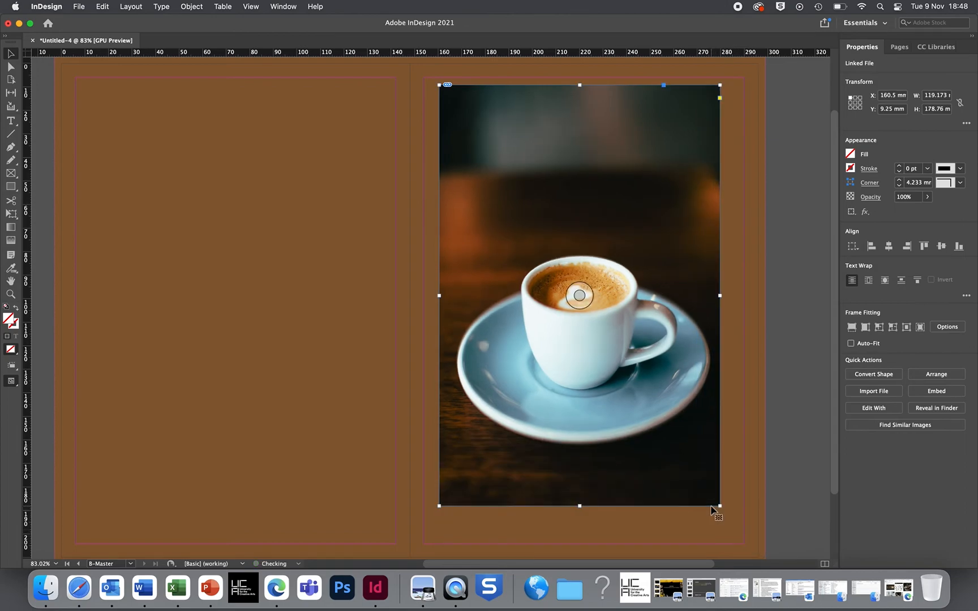
drag(720, 507, 687, 469)
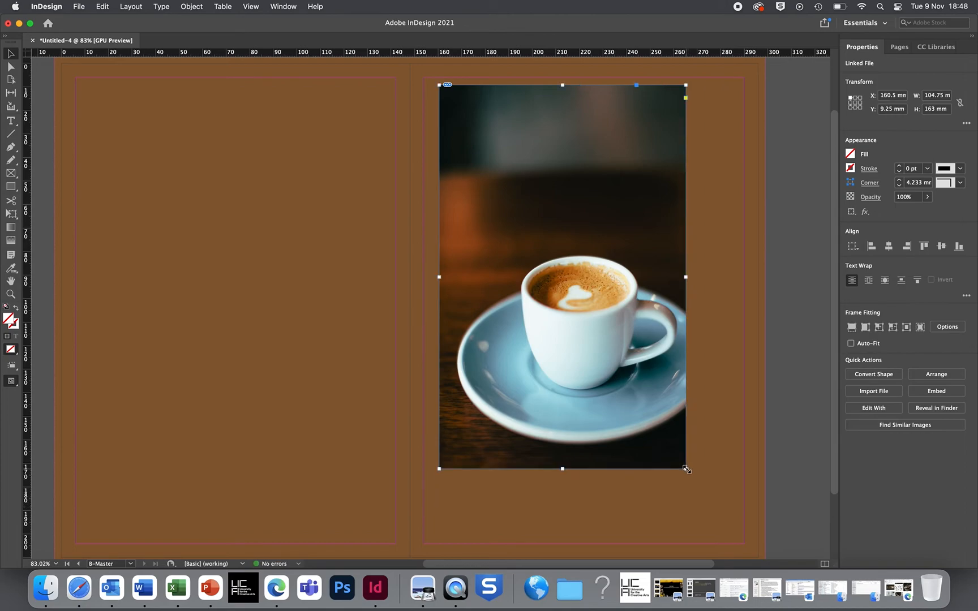
key(super+z)
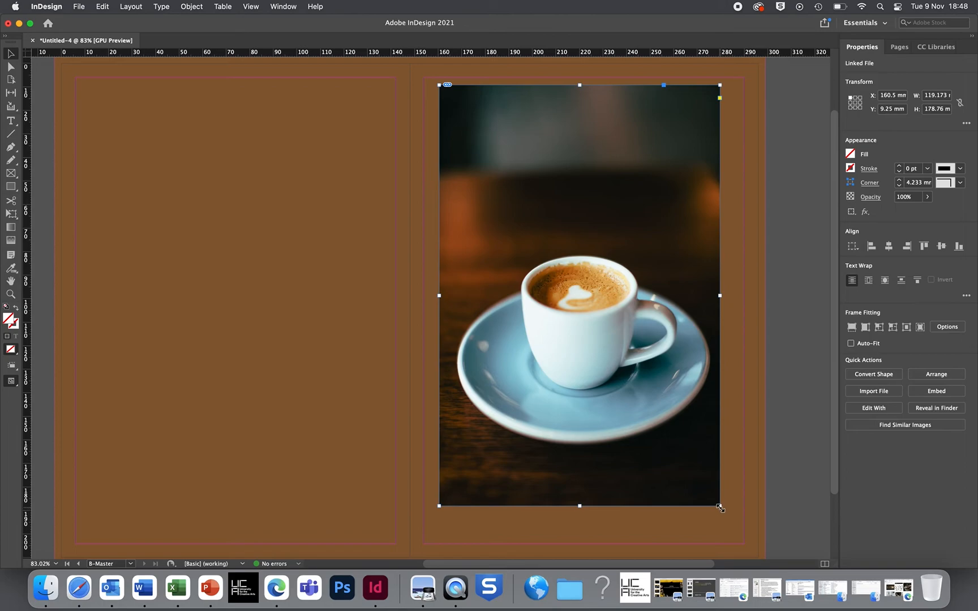
Scale the photo and its frame to about 96 by 144 mm and move it to about X 174 mm, Y 34 mm.
drag(721, 507, 688, 436)
drag(670, 375, 652, 403)
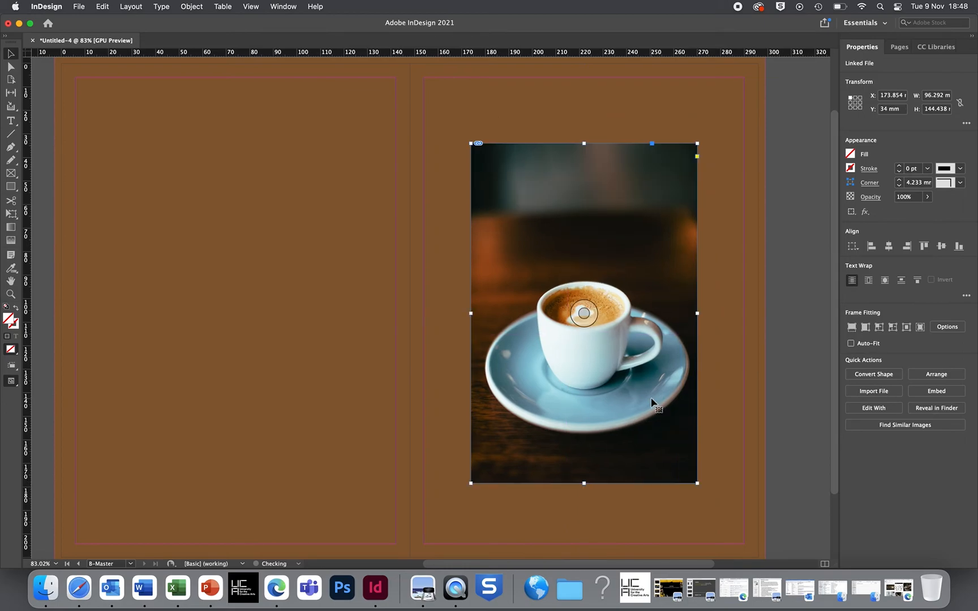
Generate a colour theme from the coffee photo, choose the Dark variation and fill the background rectangle with its slate blue.
click(756, 360)
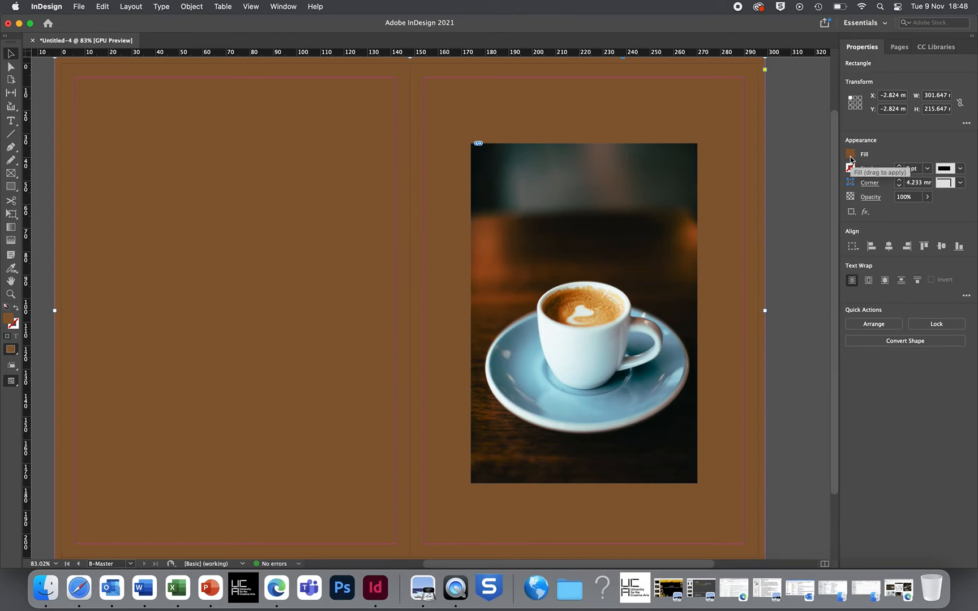
drag(851, 157, 83, 275)
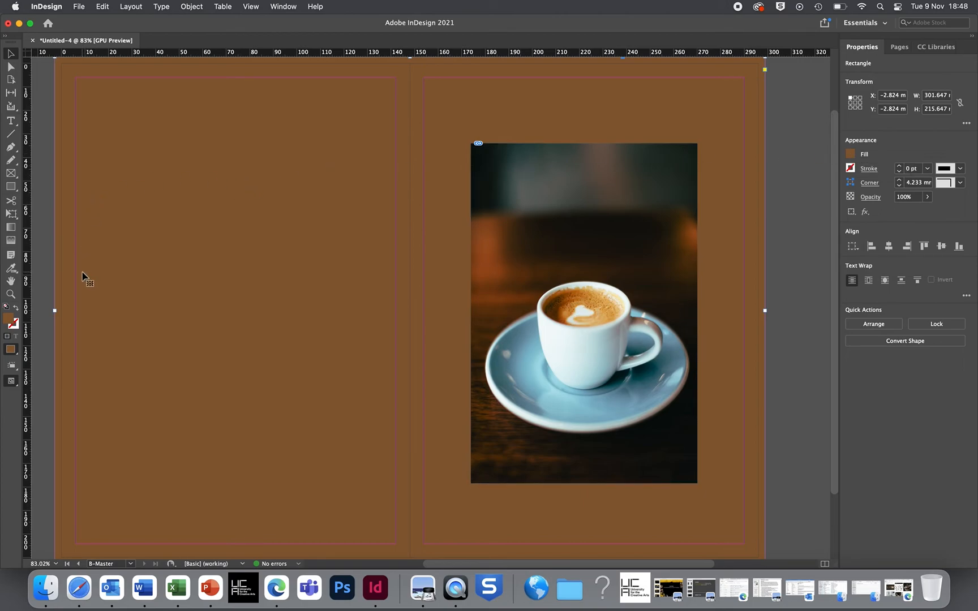
click(11, 270)
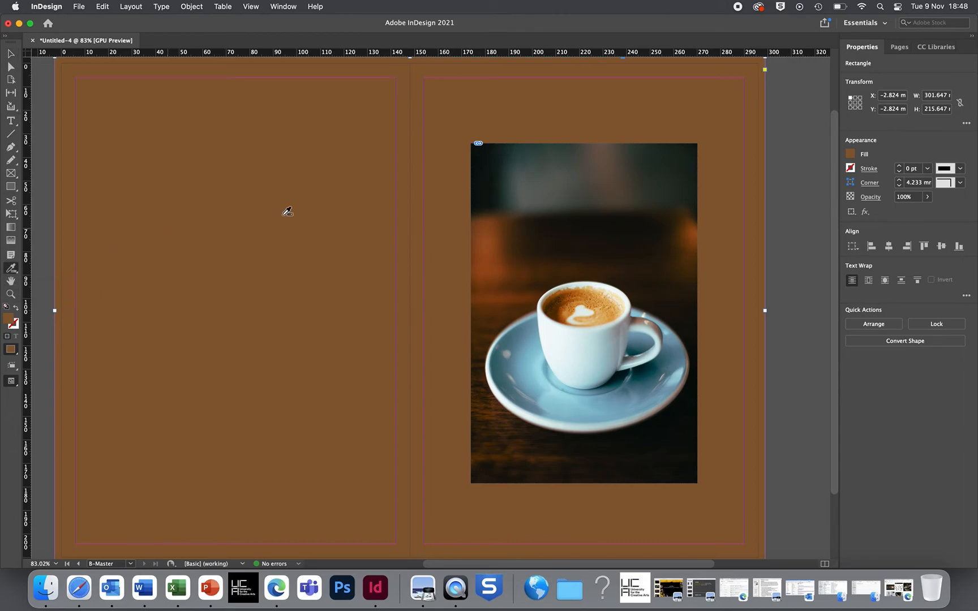
click(548, 237)
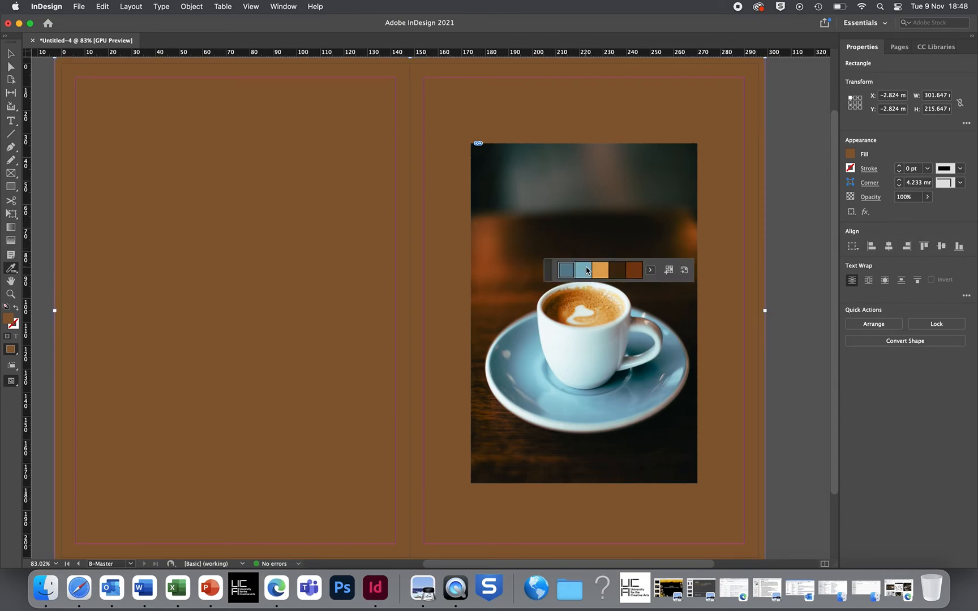
click(650, 271)
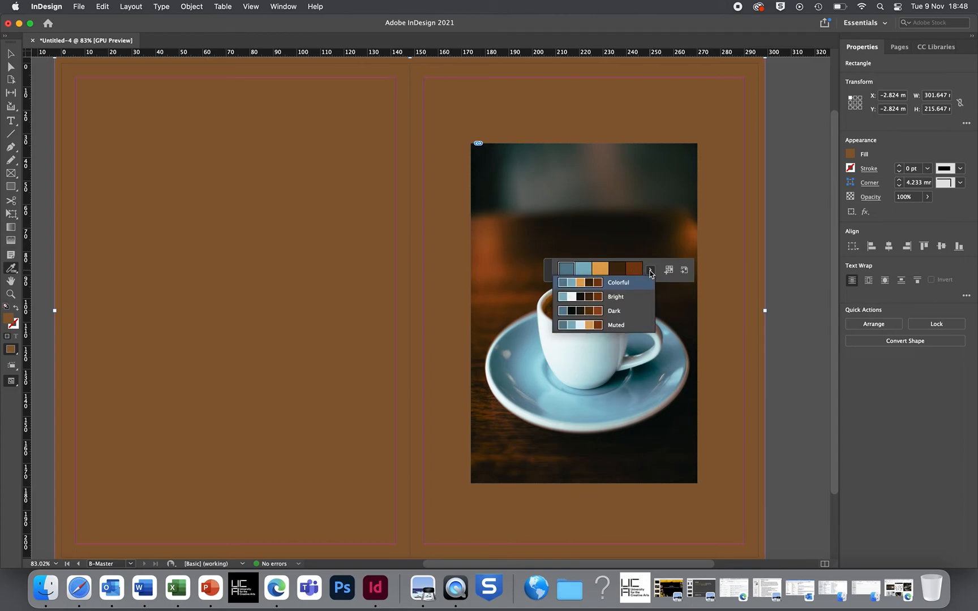
click(614, 311)
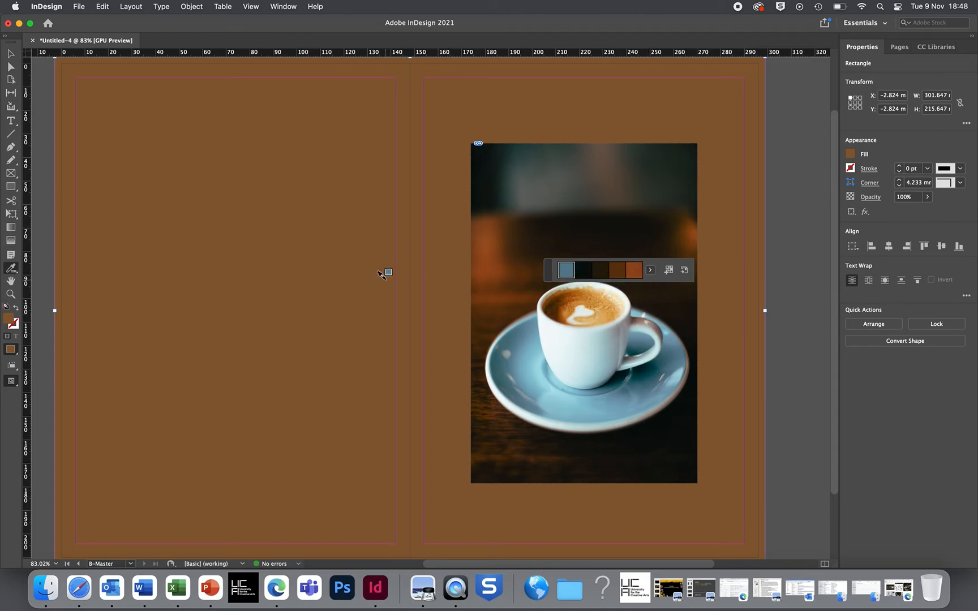
click(340, 254)
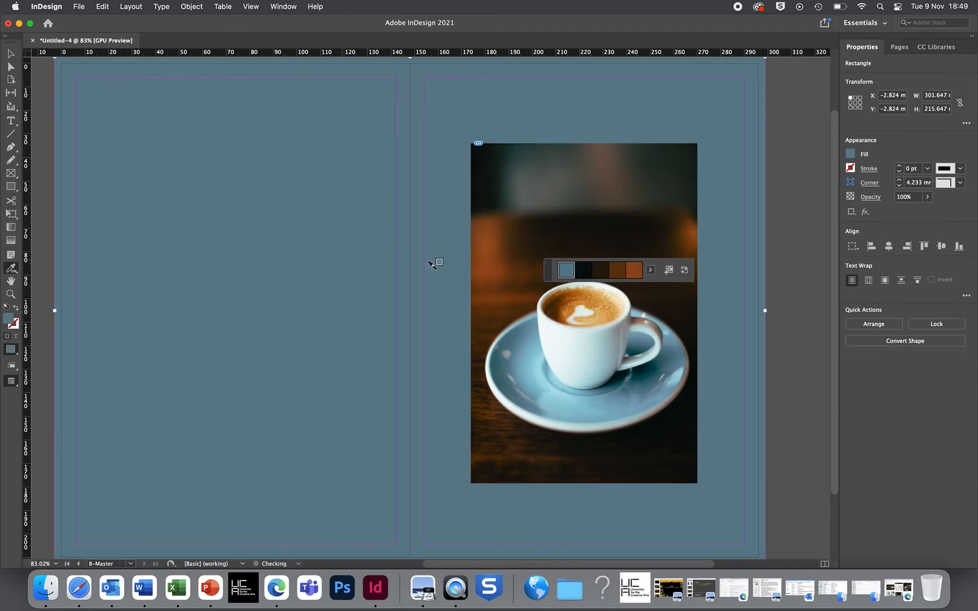
Try the Muted theme's orange and light blue on the background, settling on the theme's slate blue as the fill.
click(651, 270)
click(597, 332)
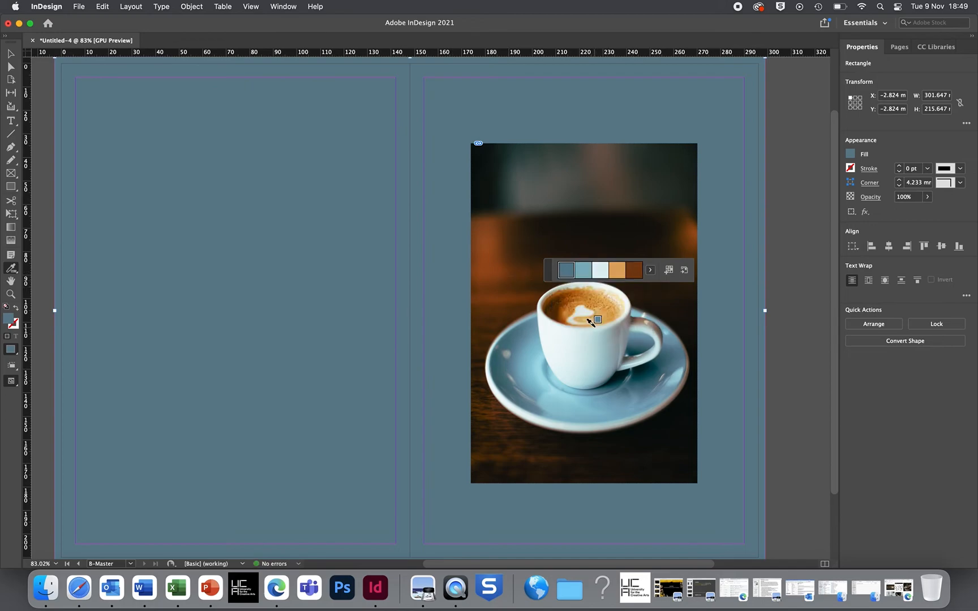
click(617, 275)
click(372, 288)
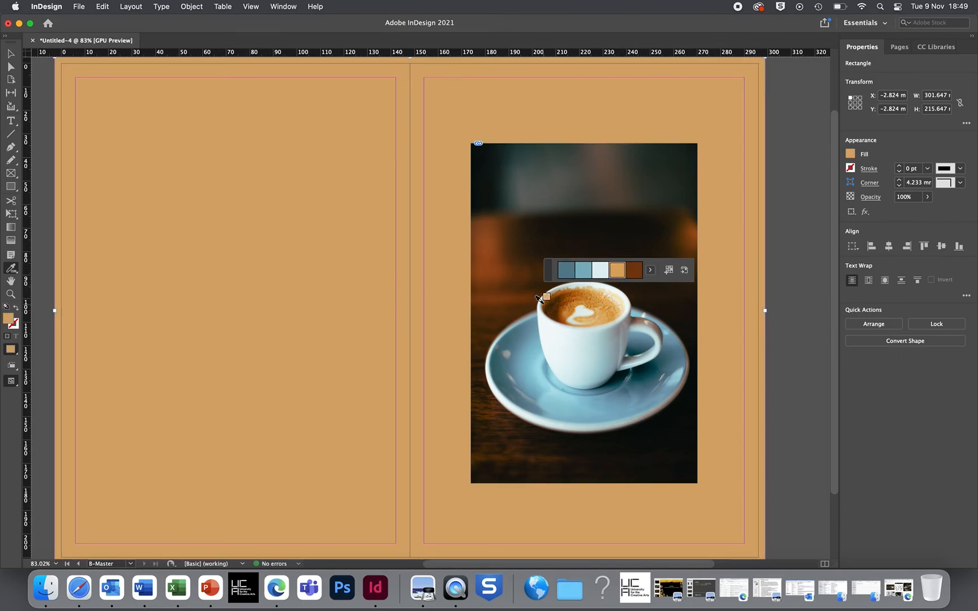
click(584, 271)
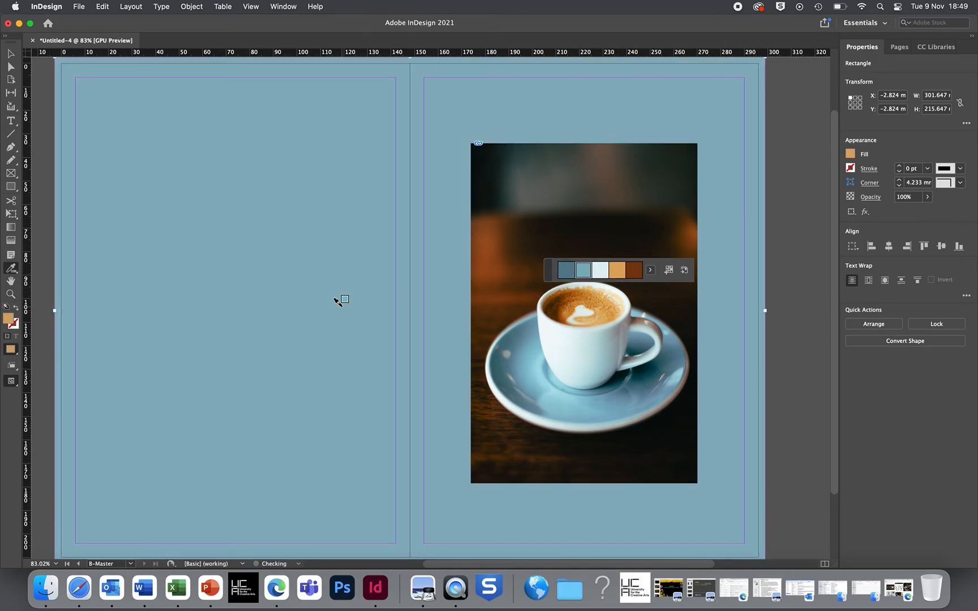
click(566, 274)
click(303, 301)
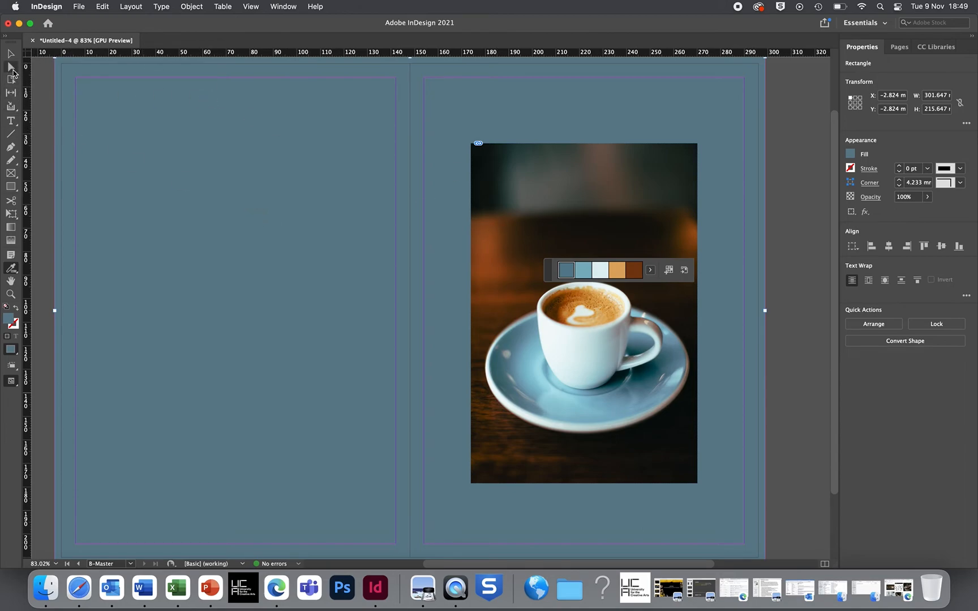
Switch the colour theme to Dark and apply its dark brown to the stroke of the photo's frame.
click(654, 272)
click(587, 315)
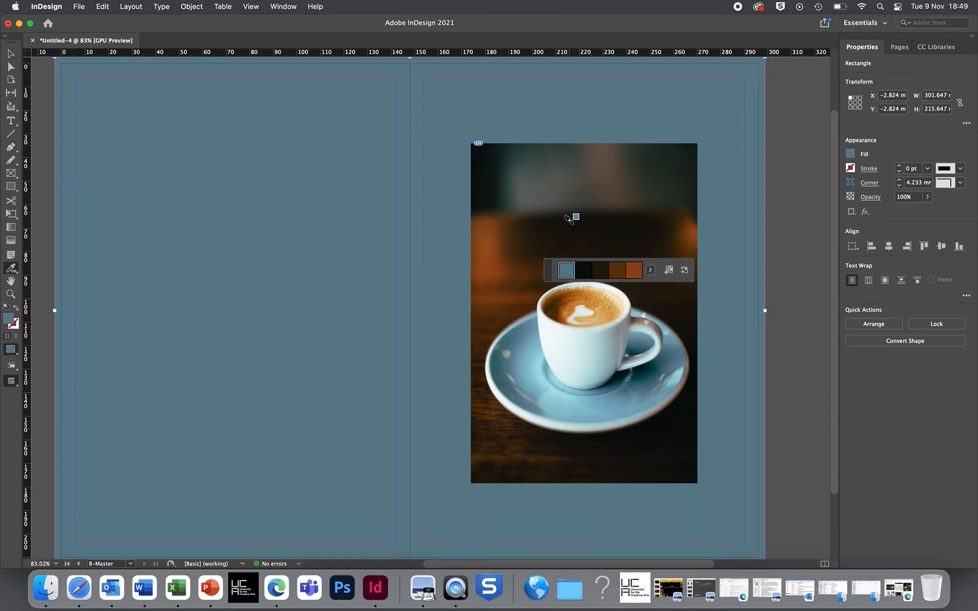
click(601, 270)
click(567, 137)
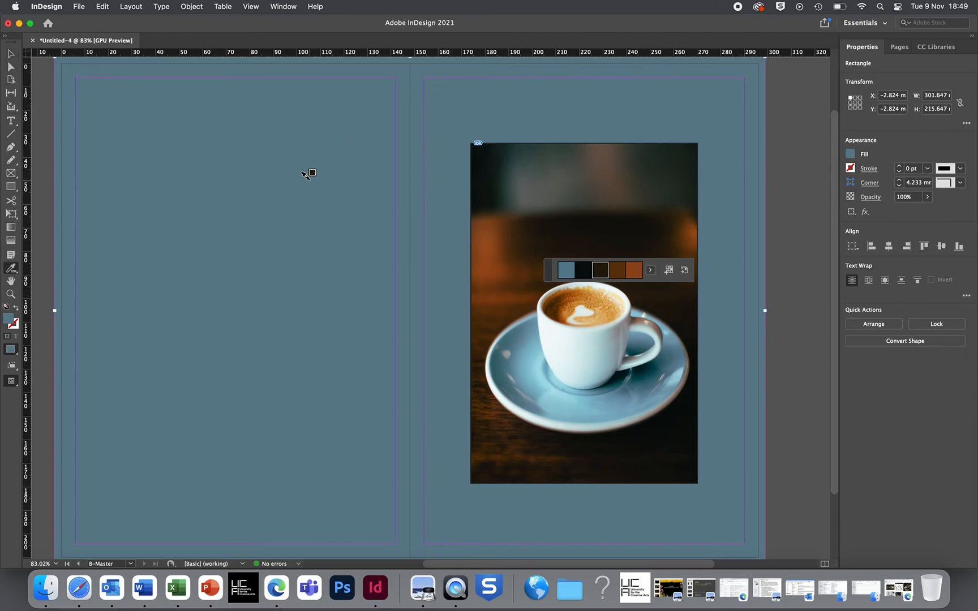
Set the photo frame's stroke weight to 5 pt.
key(v)
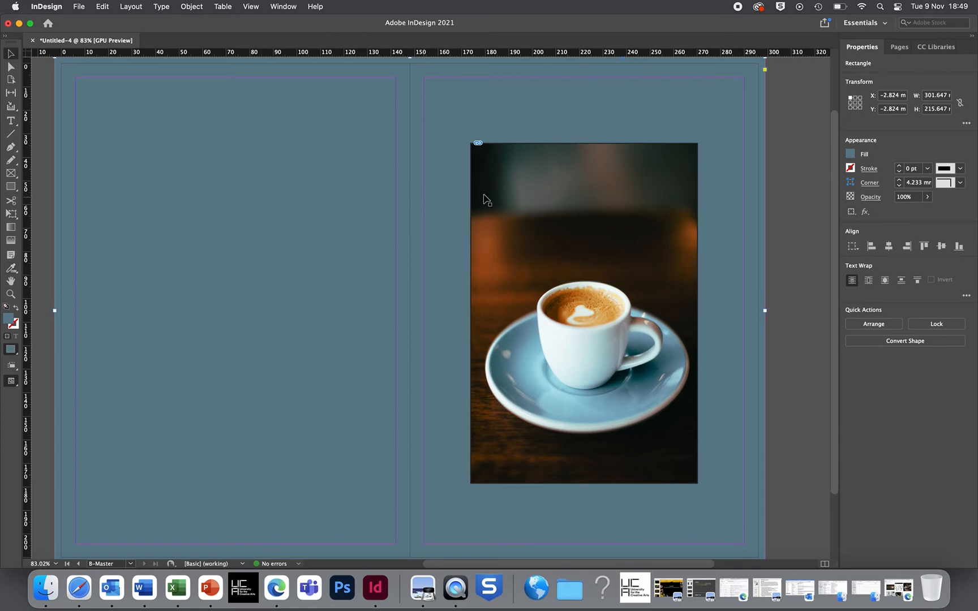
click(573, 196)
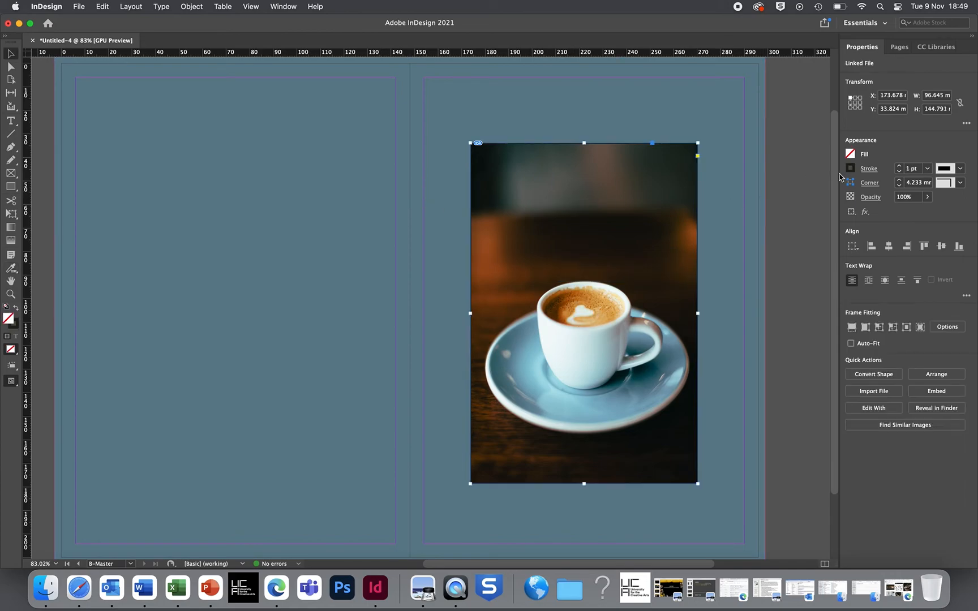
click(899, 167)
click(900, 166)
click(899, 167)
click(900, 166)
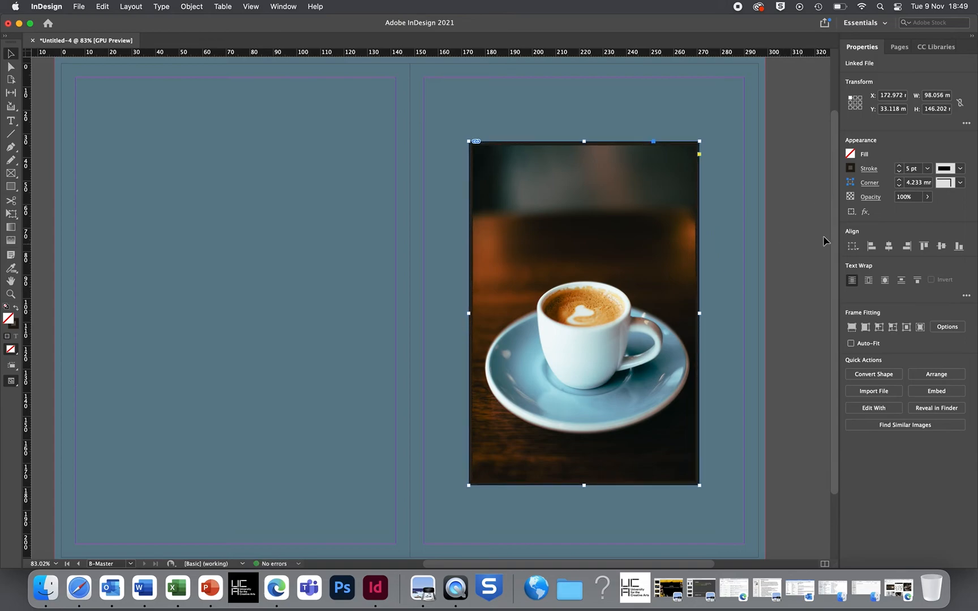
Give the photo's frame rounded corners, adjust the corner radius and deselect everything.
click(960, 182)
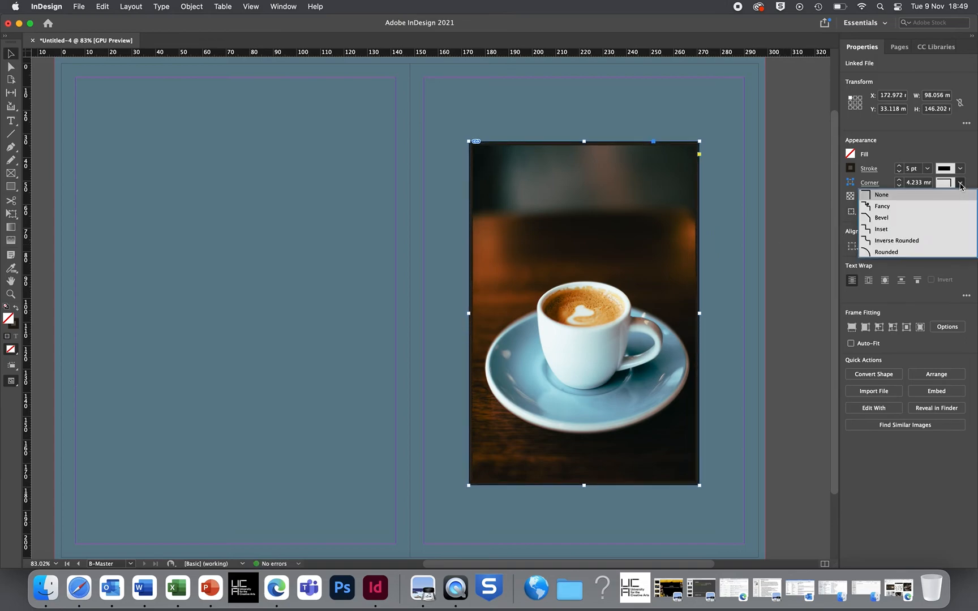
click(931, 260)
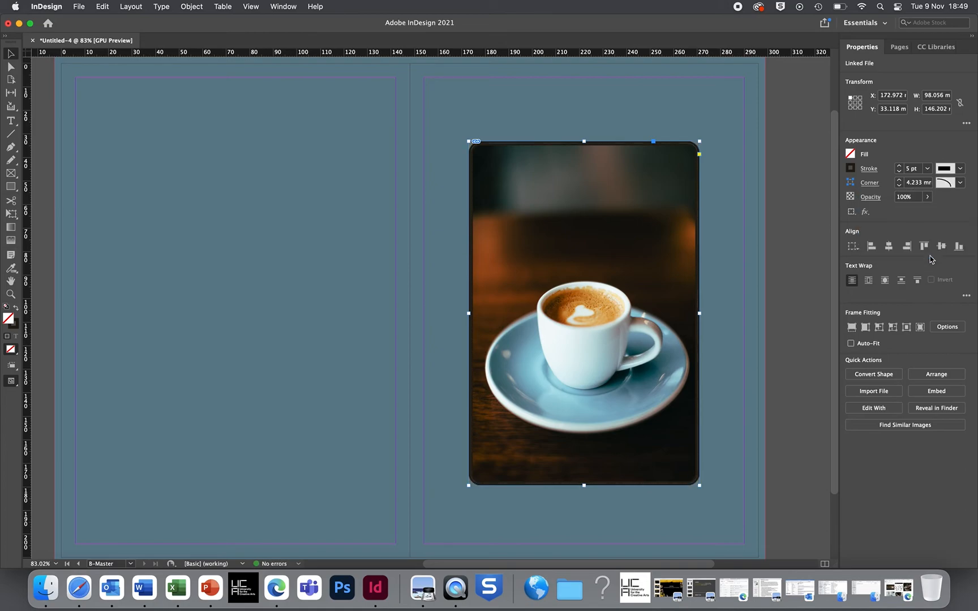
click(899, 185)
click(900, 181)
click(760, 269)
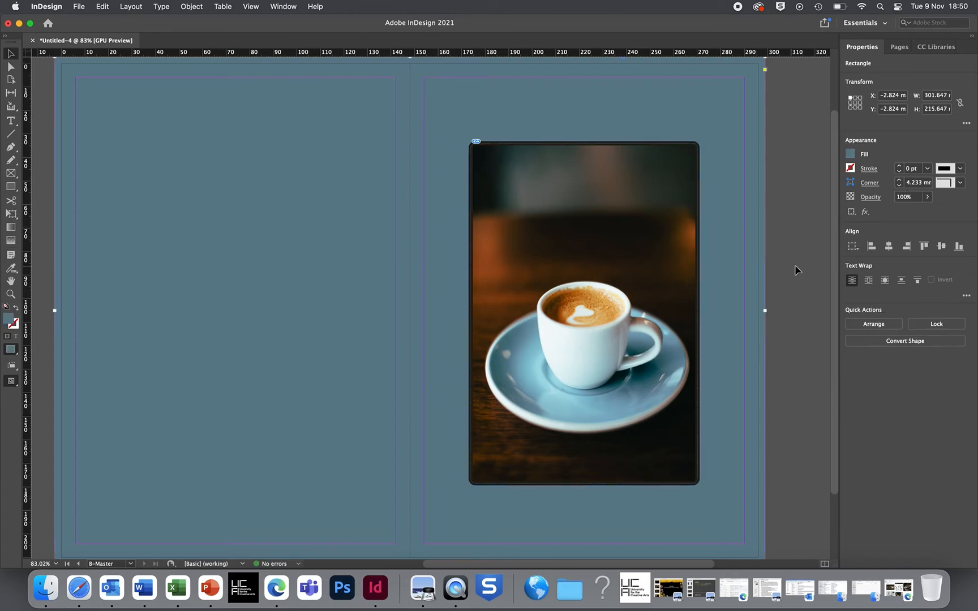
click(793, 271)
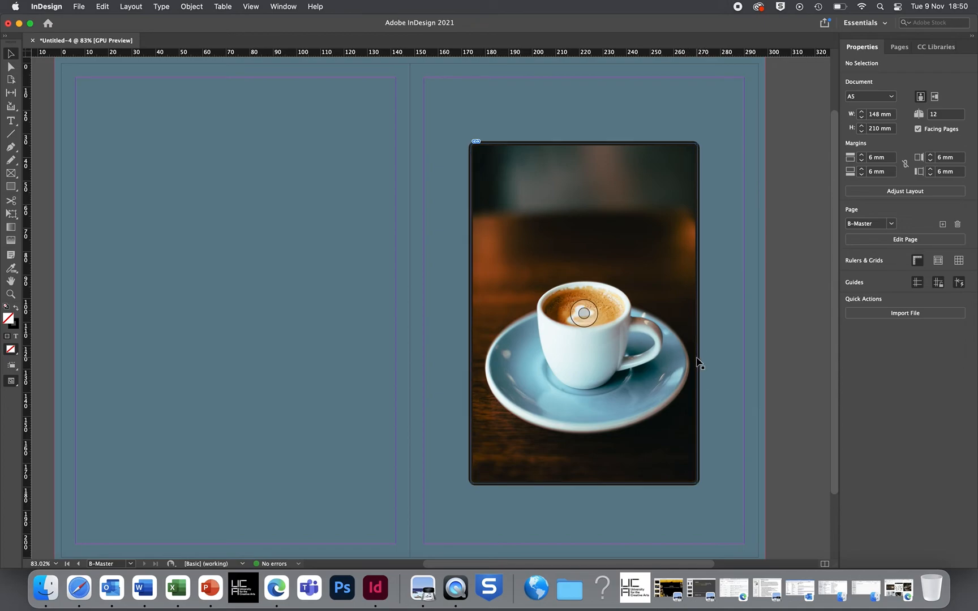
Compare the cover spread in preview mode with the normal view showing guides and bleed.
key(w)
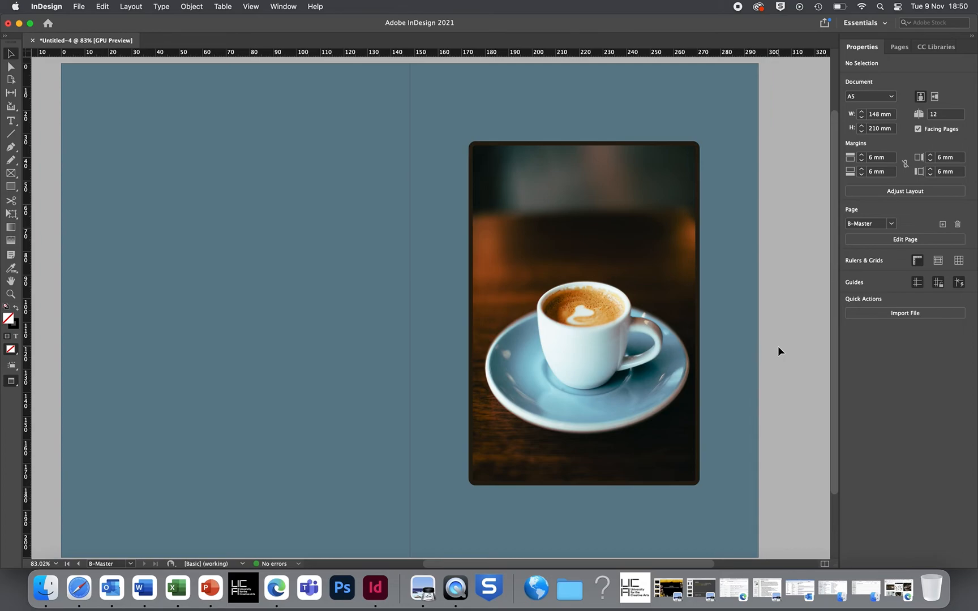
key(w)
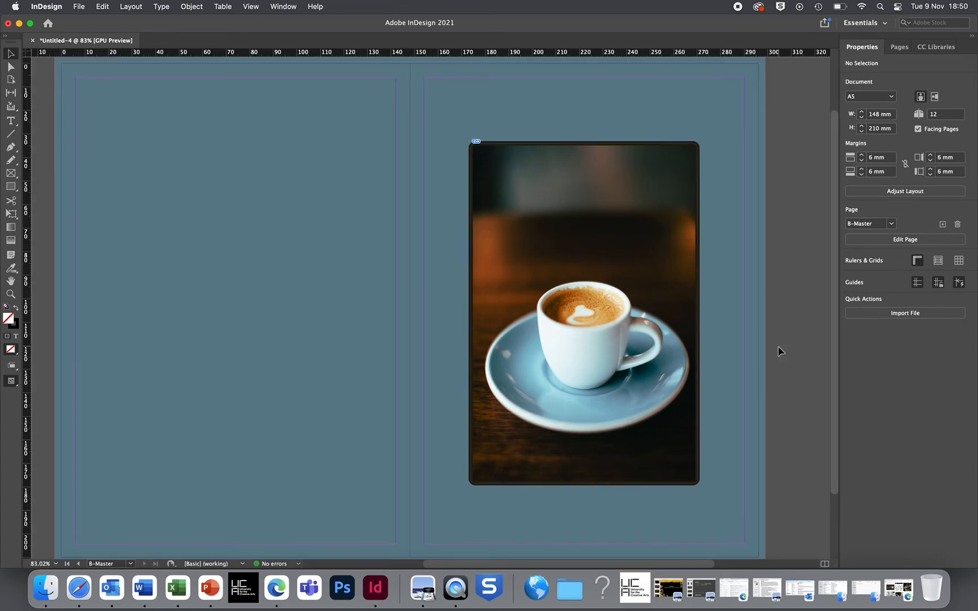
key(w)
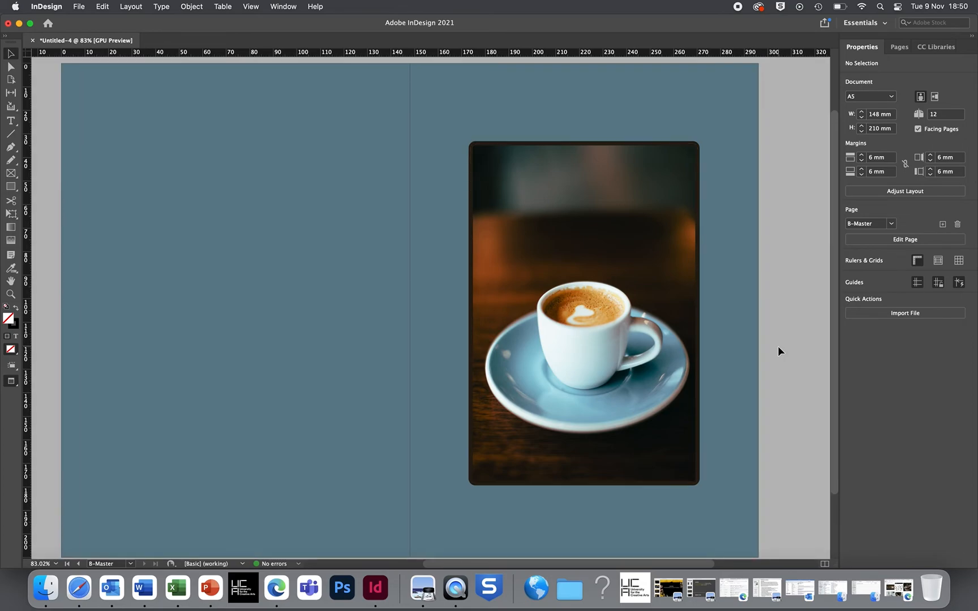
key(w)
key(w)
key(w)
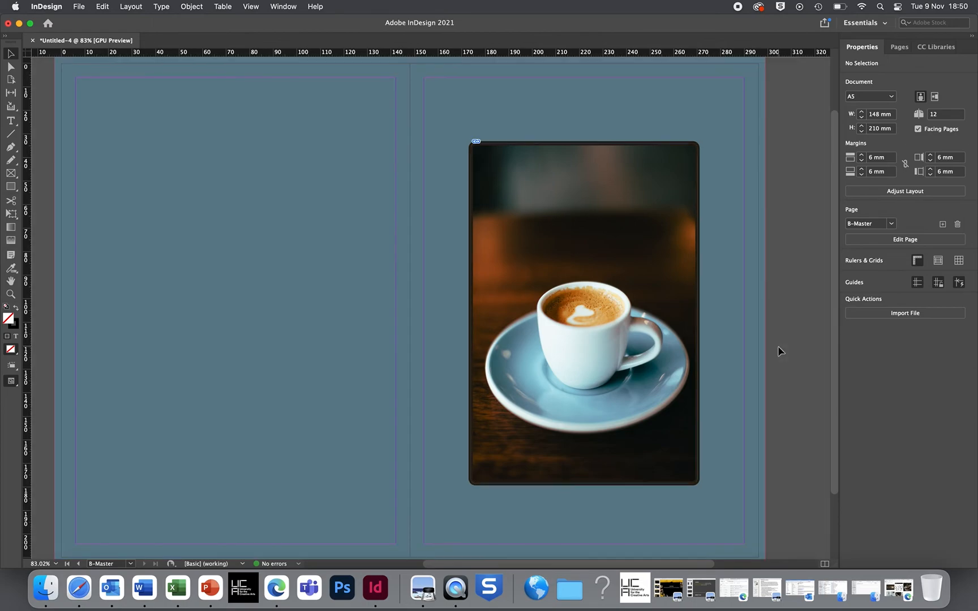
View pages 1 and 12 to check how the B-Master cover design appears on them.
click(900, 49)
double_click(914, 136)
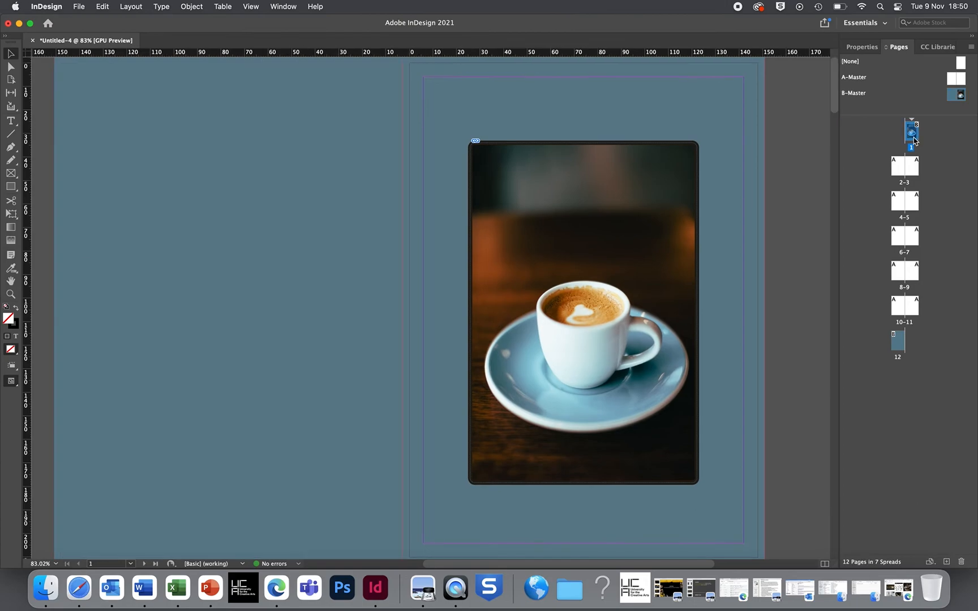
double_click(898, 342)
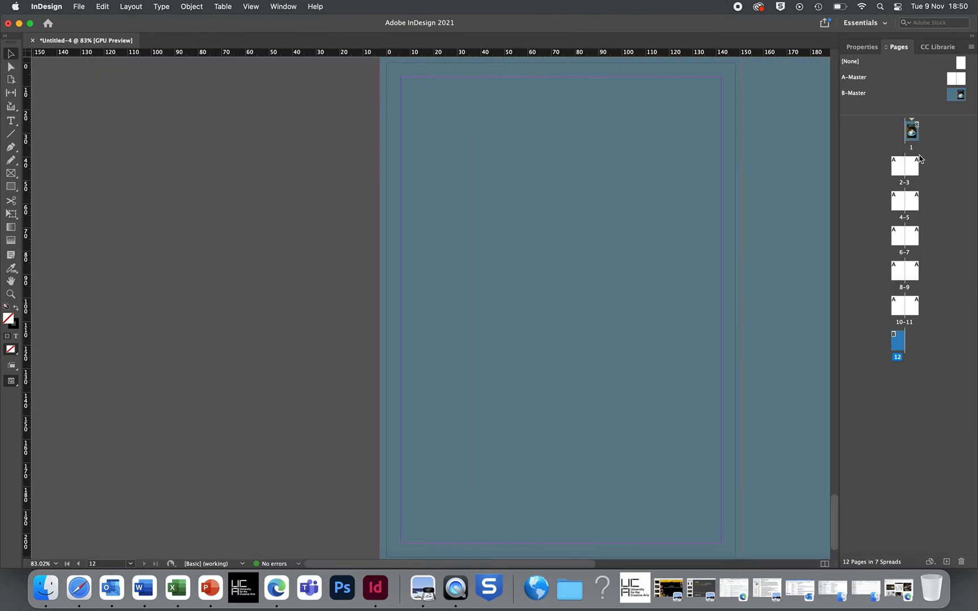
double_click(911, 135)
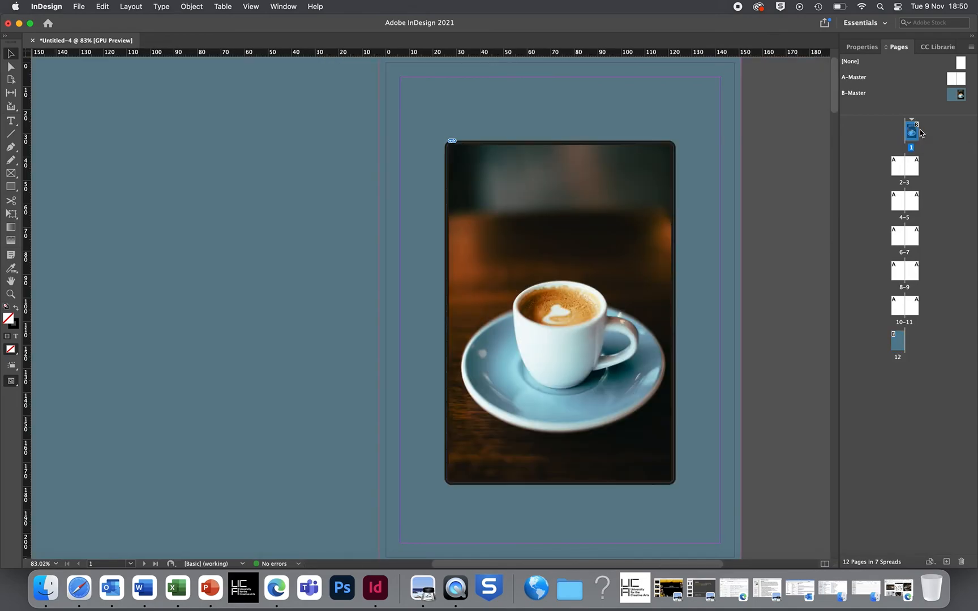
On the B-Master spread, draw a horizontal rectangle from bleed edge to bleed edge, about 105 mm tall, across the middle of the photo.
double_click(955, 96)
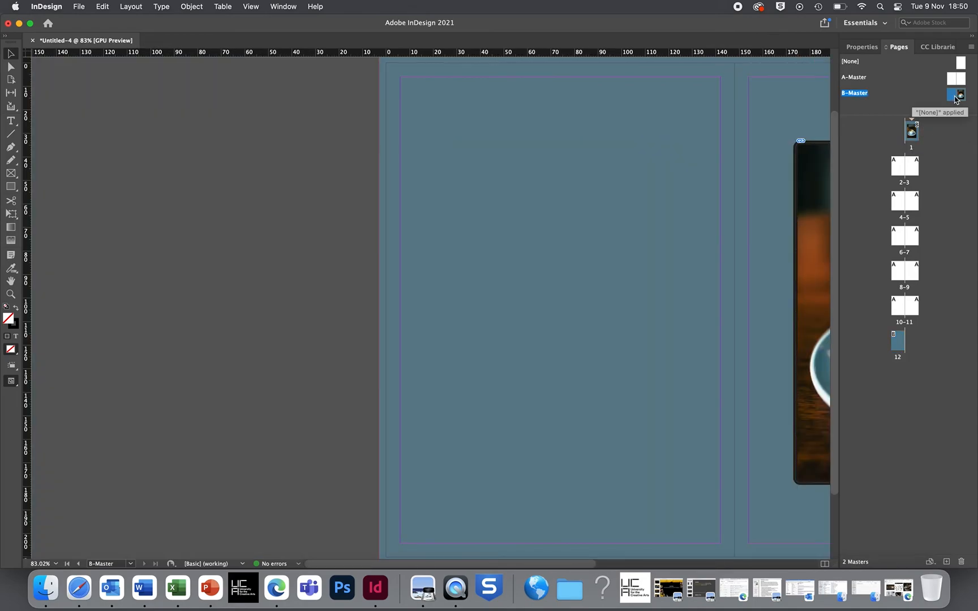
scroll(743, 248, right, 5)
scroll(743, 248, right, 5)
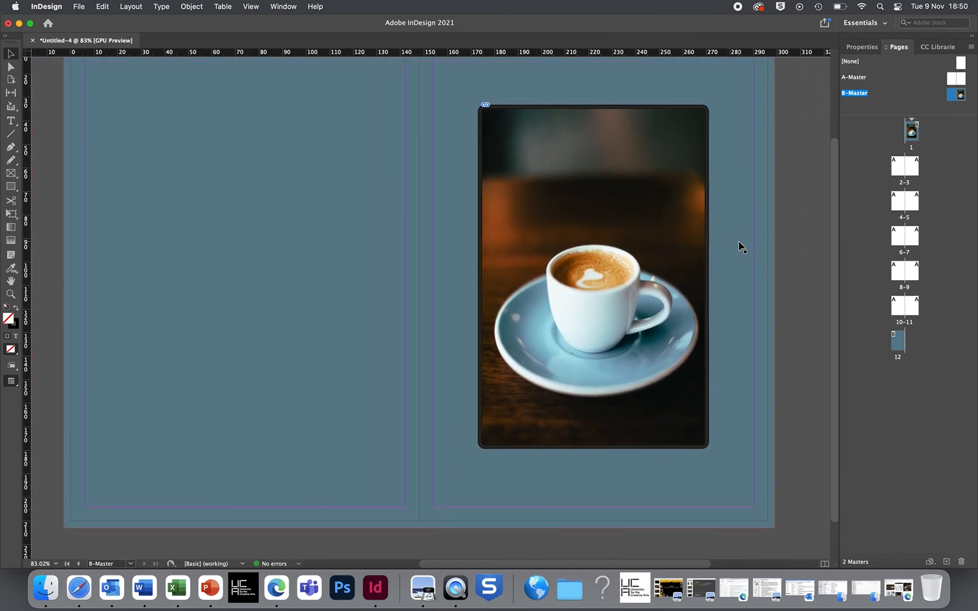
drag(8, 191, 34, 200)
drag(64, 167, 775, 413)
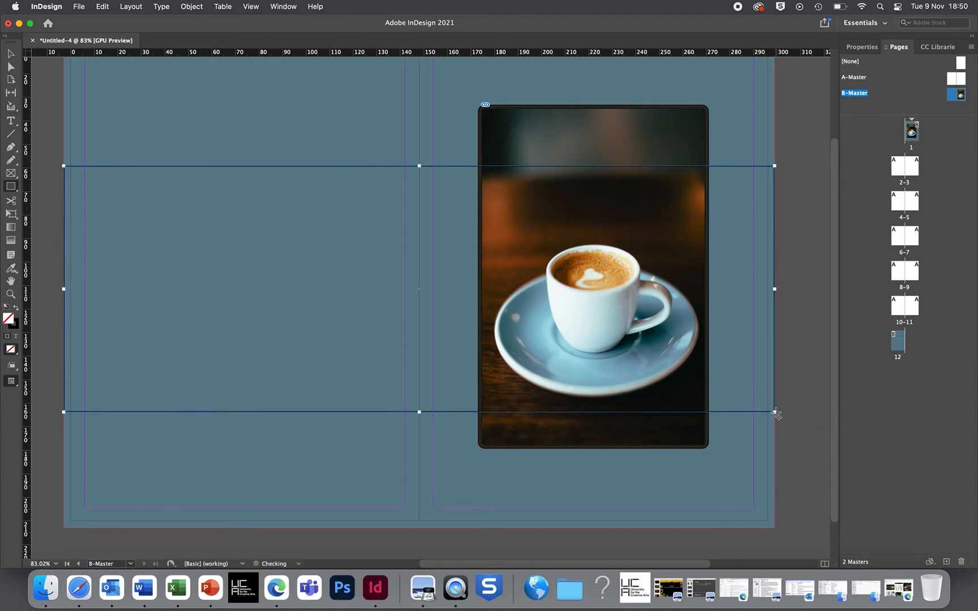
Switch the photo's colour theme to Muted and pick up its light blue swatch.
click(11, 268)
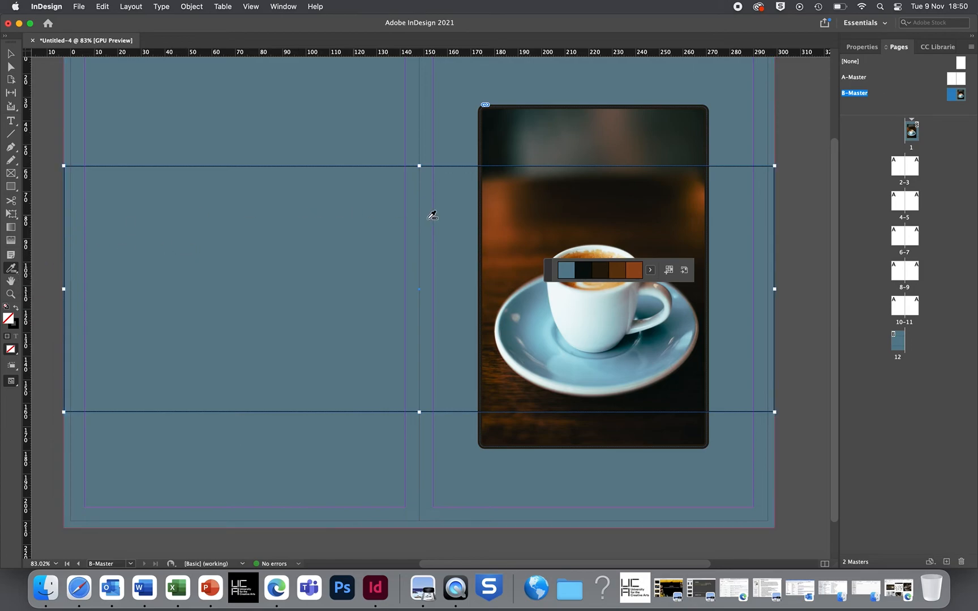
click(650, 271)
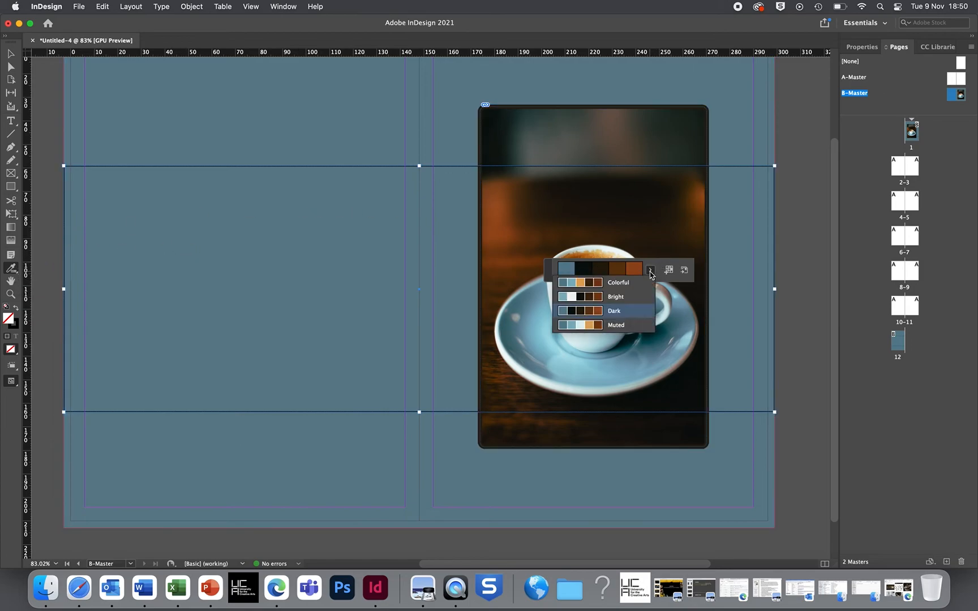
click(583, 327)
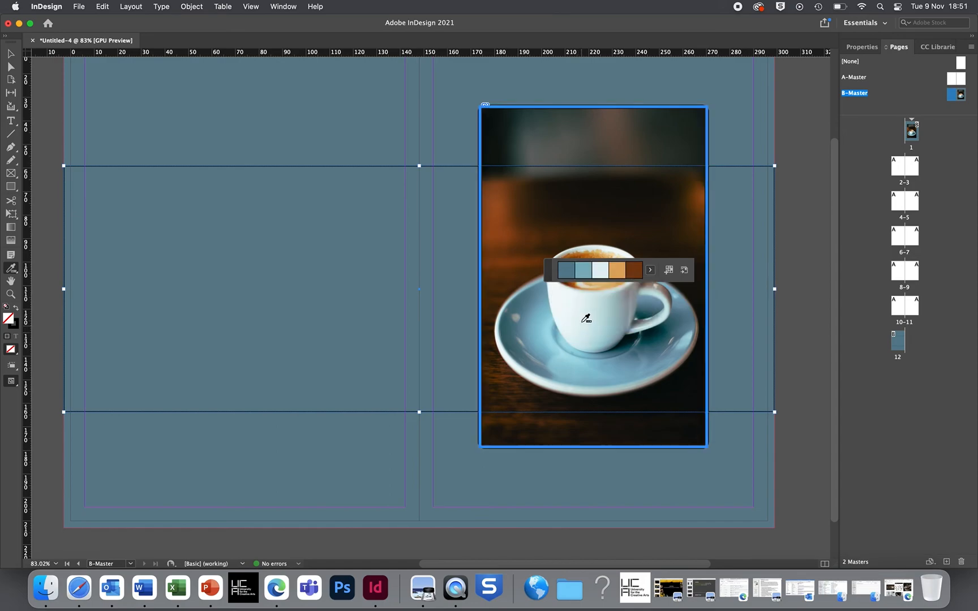
click(583, 271)
Try to fill the outlined band with the light blue theme colour, undoing each misplaced fill.
click(336, 241)
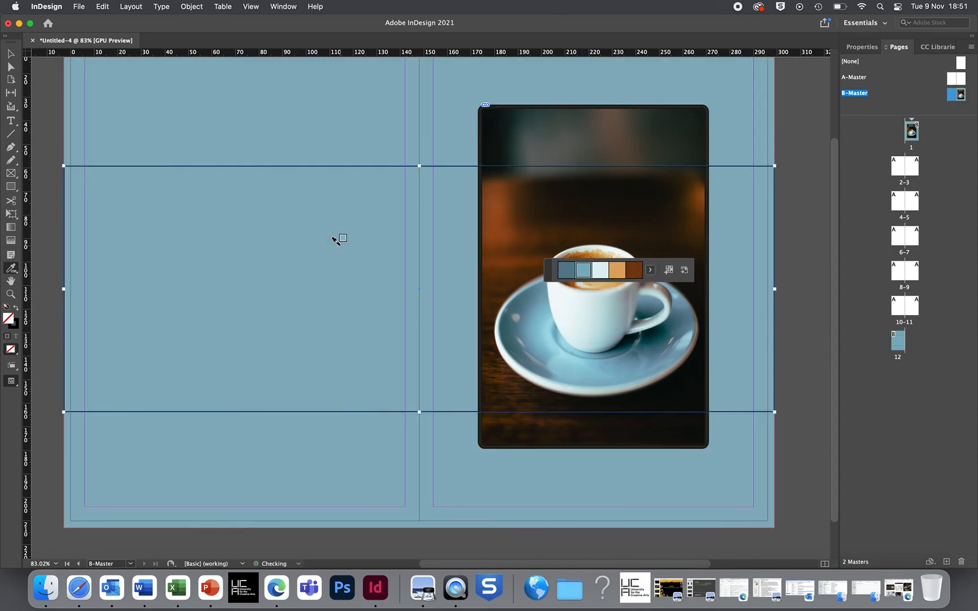
click(340, 249)
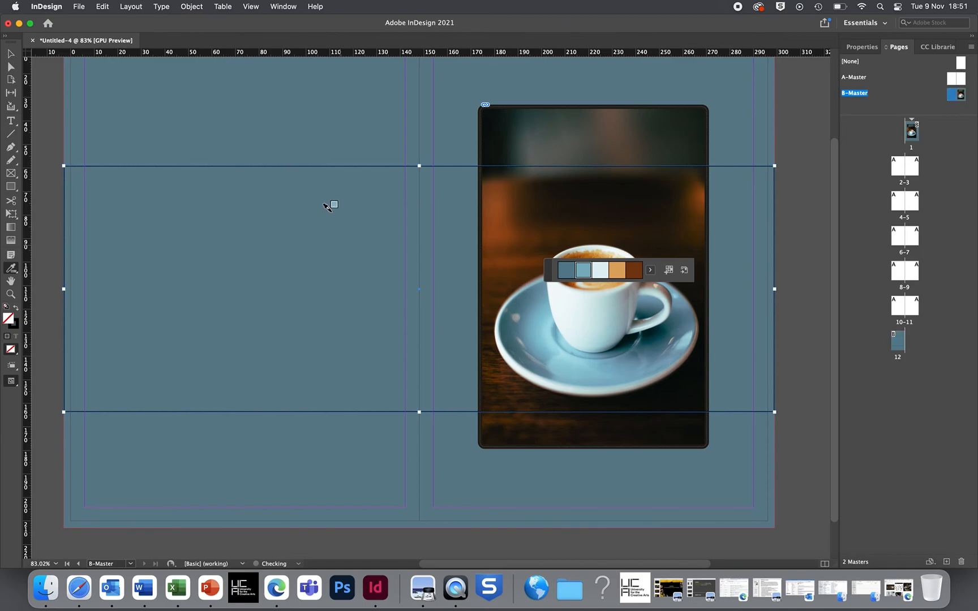
click(325, 168)
key(super+z)
click(133, 178)
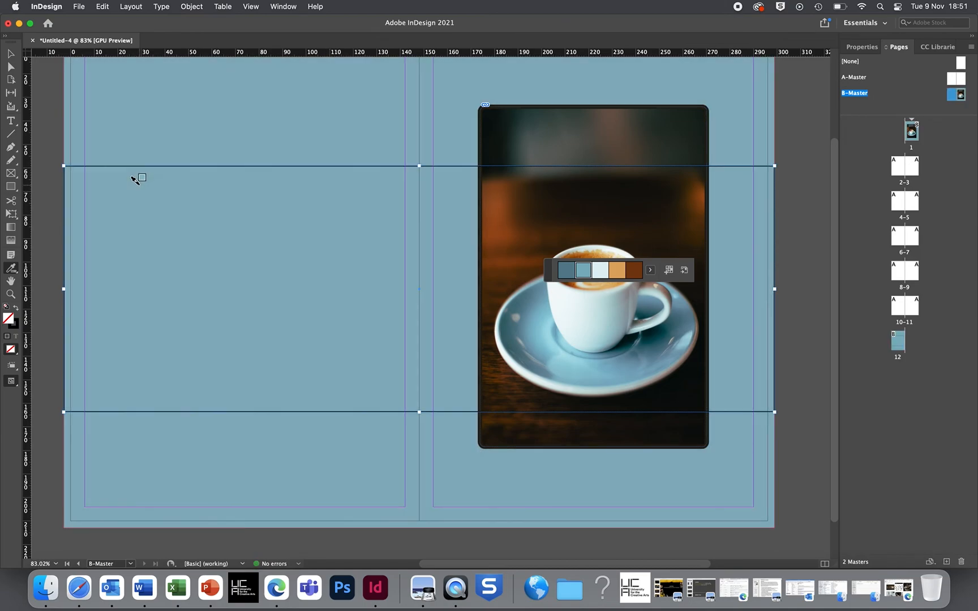
key(super+z)
click(752, 266)
key(super+z)
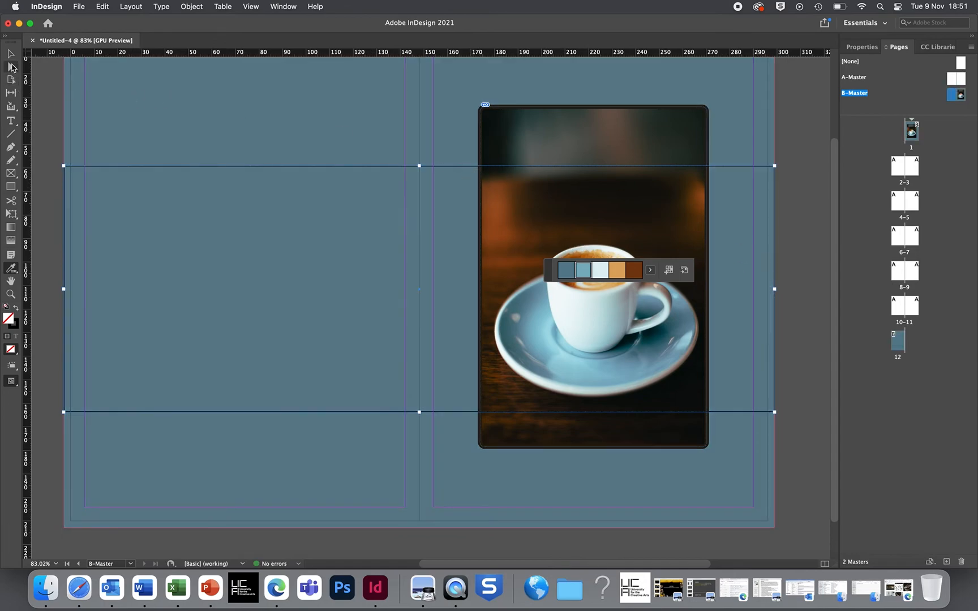
Stretch the band past the left bleed to about 330 mm wide and fill it with the Muted theme's light blue.
click(10, 54)
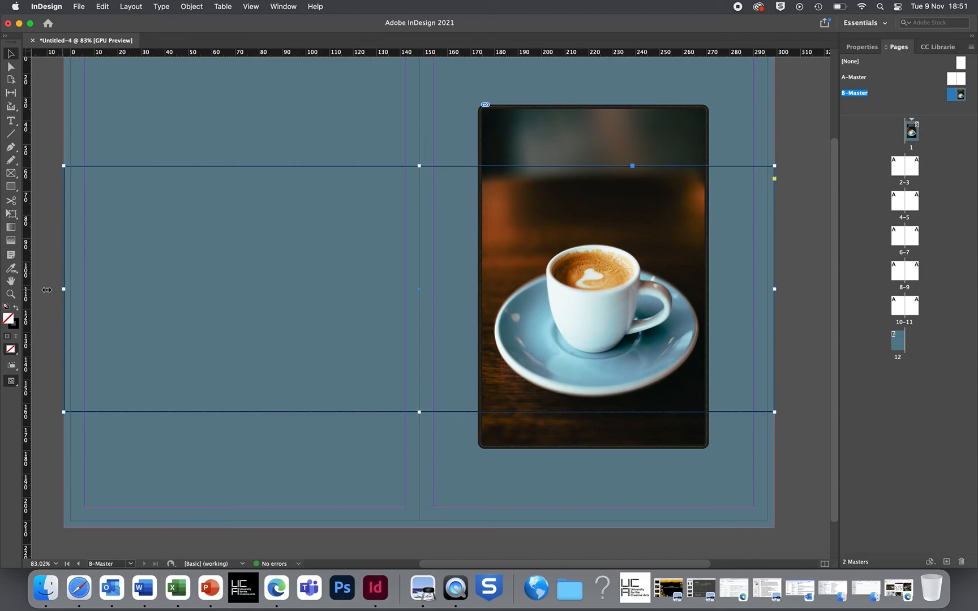
drag(52, 289, 32, 289)
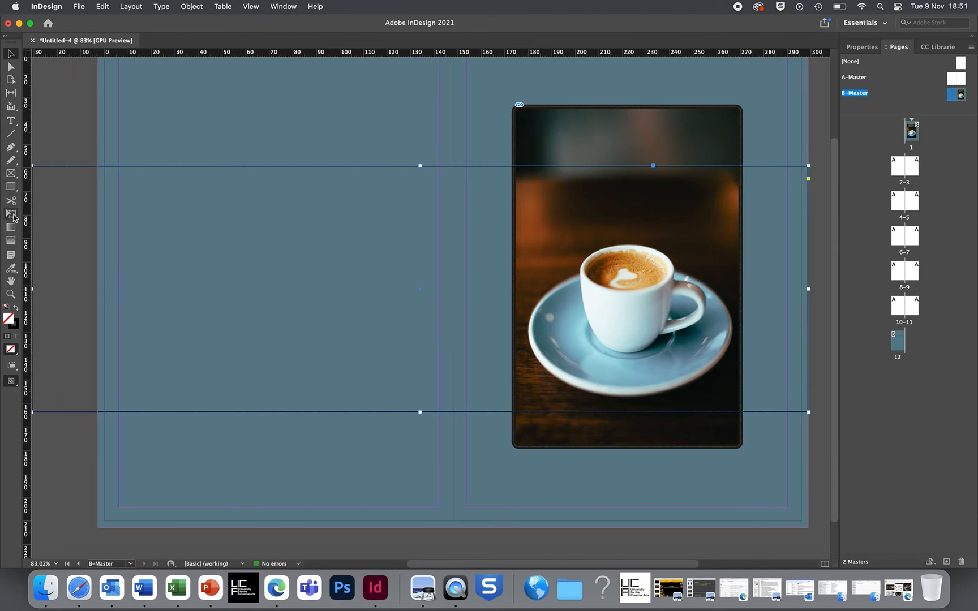
click(10, 267)
click(527, 256)
click(584, 270)
click(57, 234)
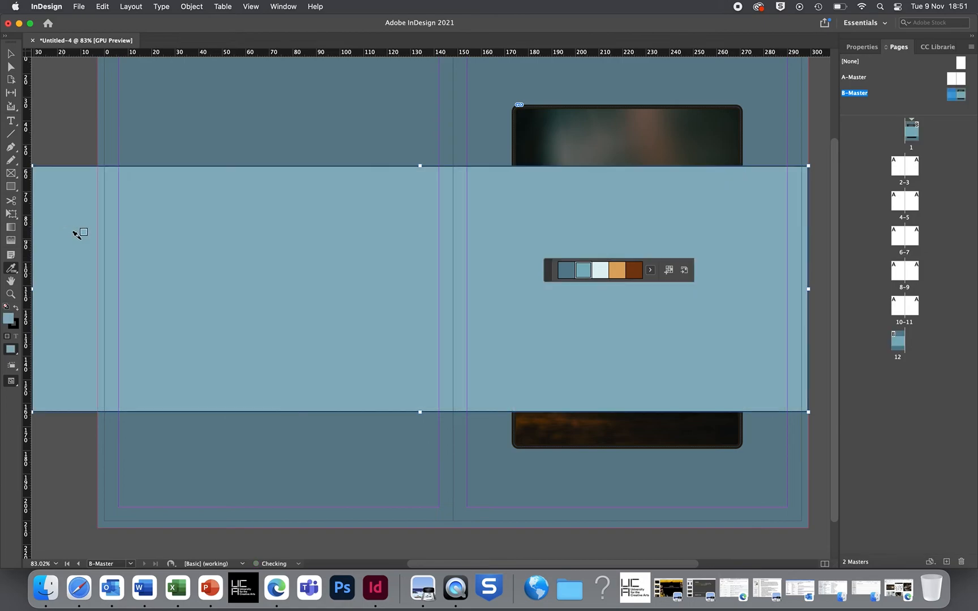
Move the light blue band to about X -16 mm, Y 54 mm, and bring the coffee photo to the front.
click(11, 54)
drag(306, 286, 340, 272)
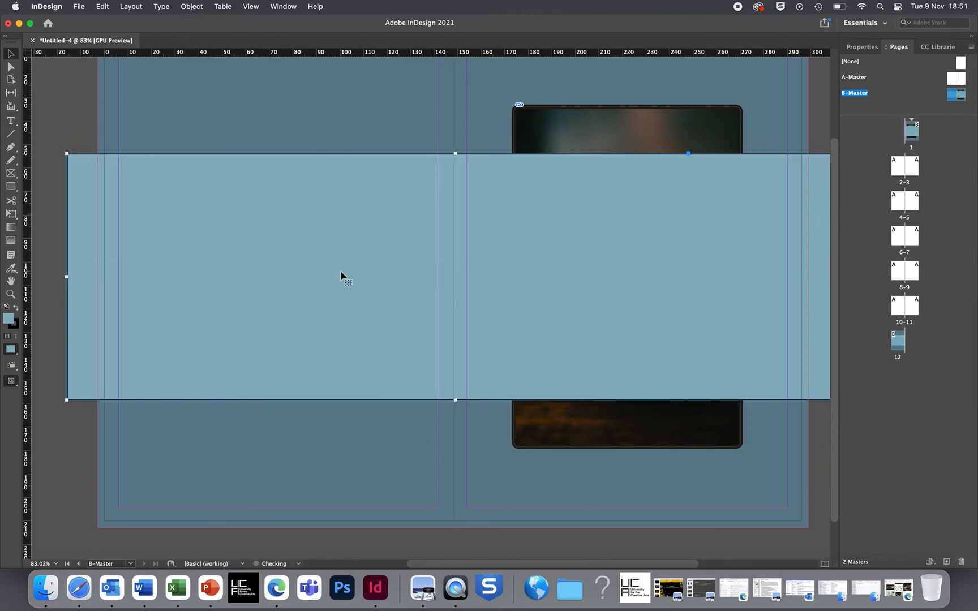
click(601, 138)
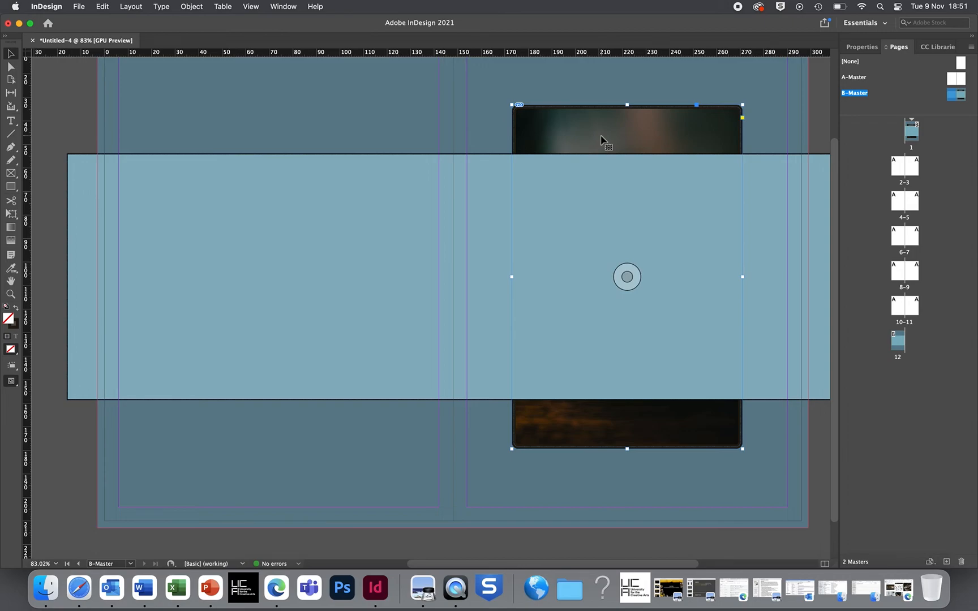
right_click(602, 139)
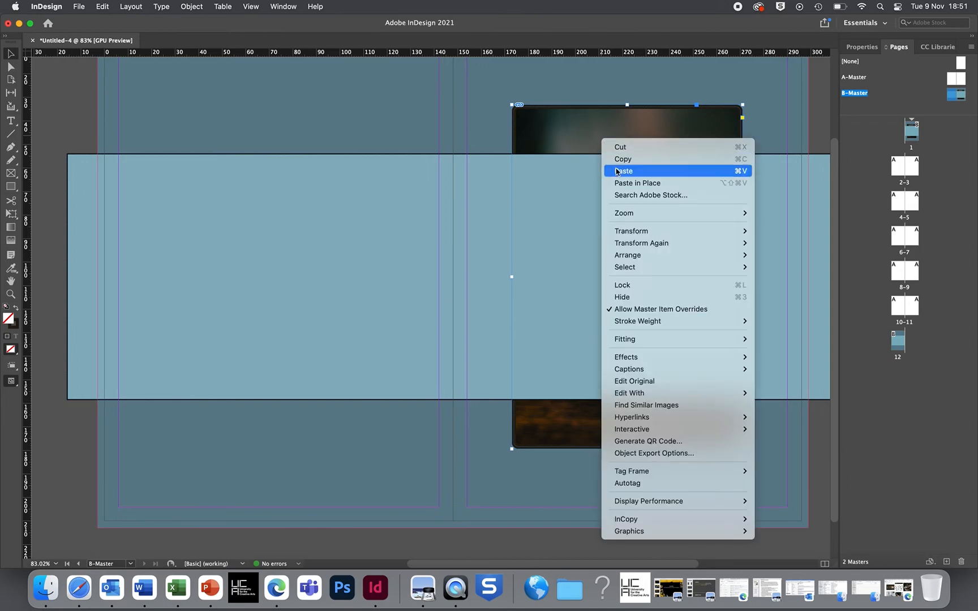
mouse_move(667, 256)
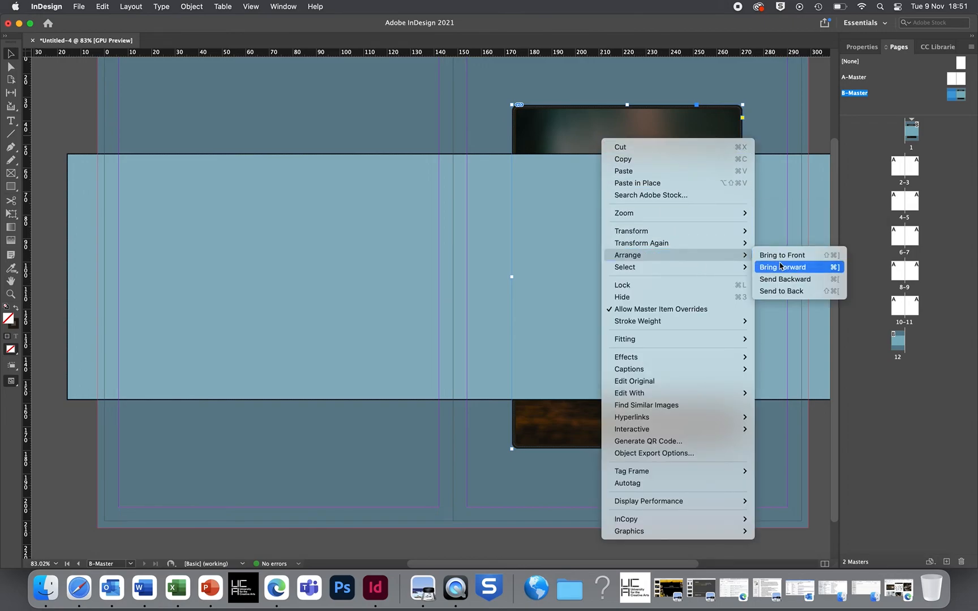
click(788, 260)
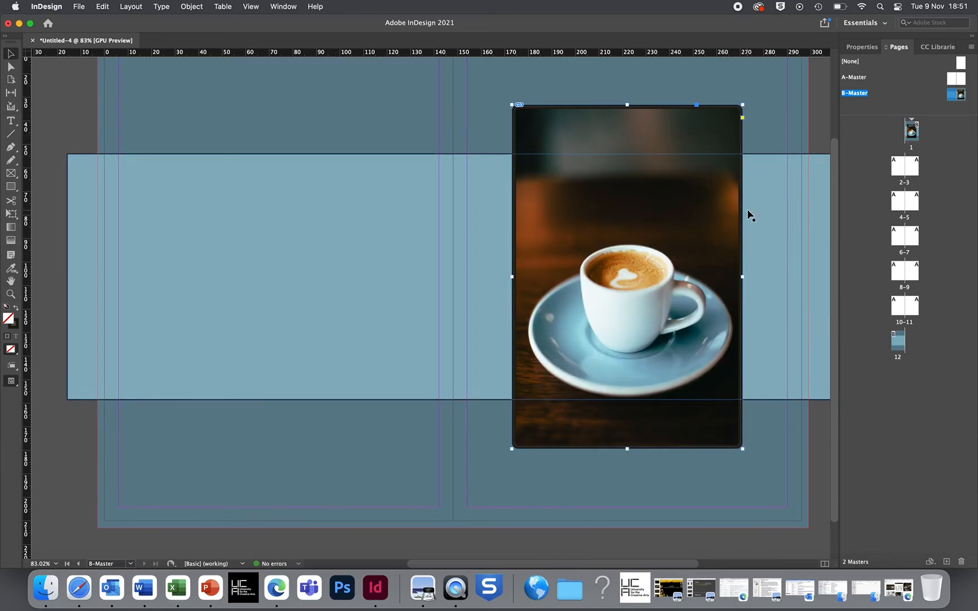
Set the light blue band's stroke weight to 0 pt and deselect it.
click(472, 212)
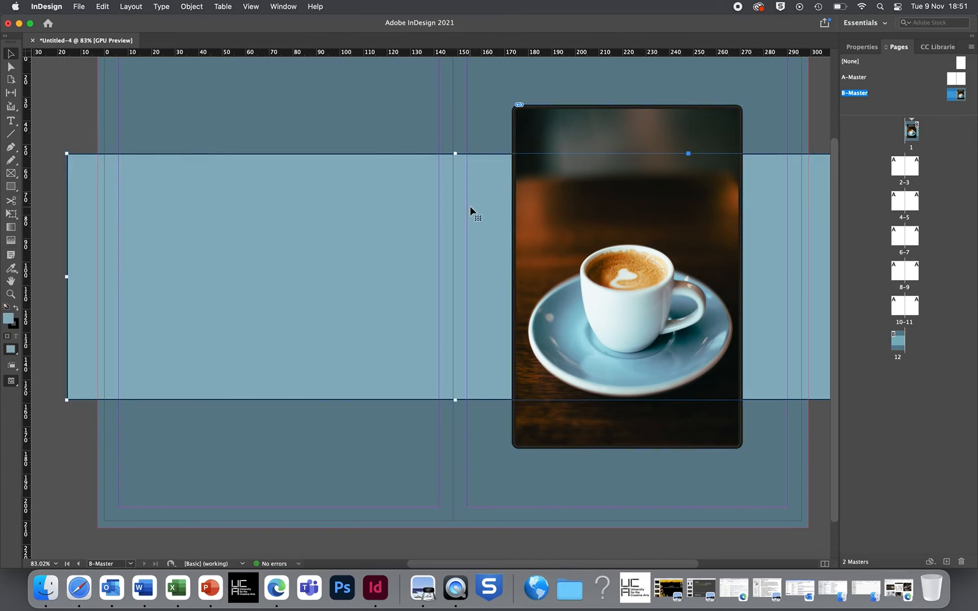
click(862, 47)
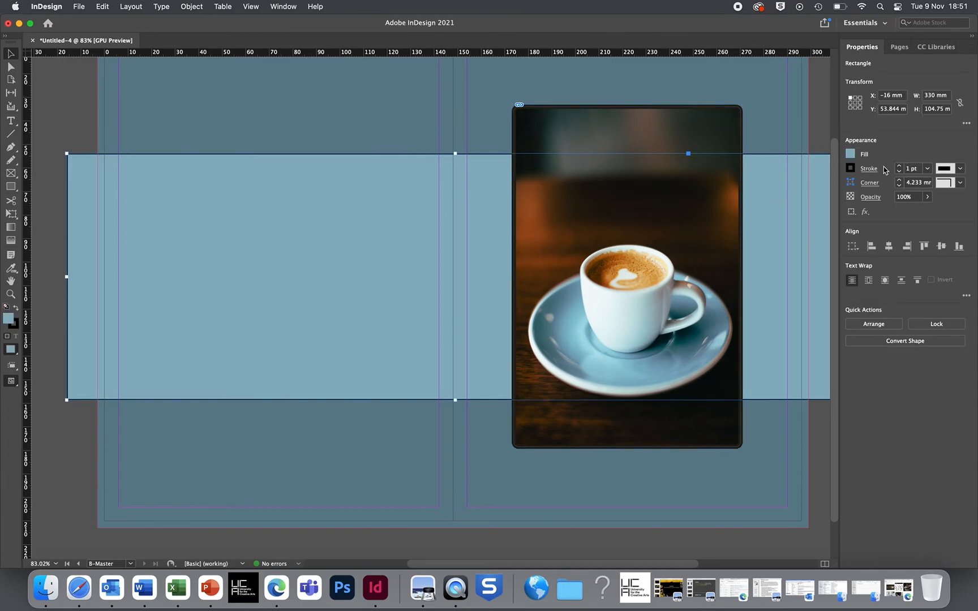
click(901, 173)
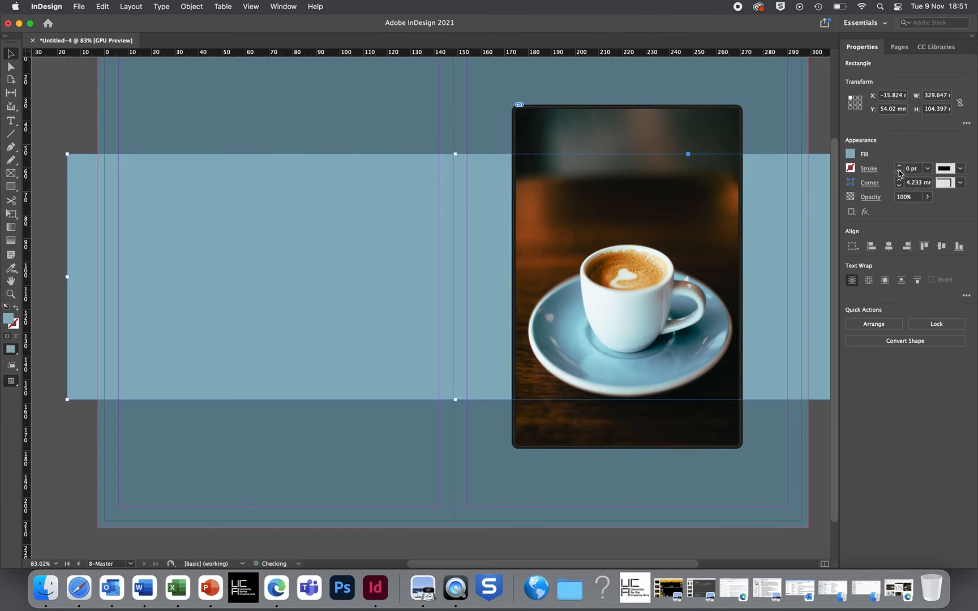
click(822, 420)
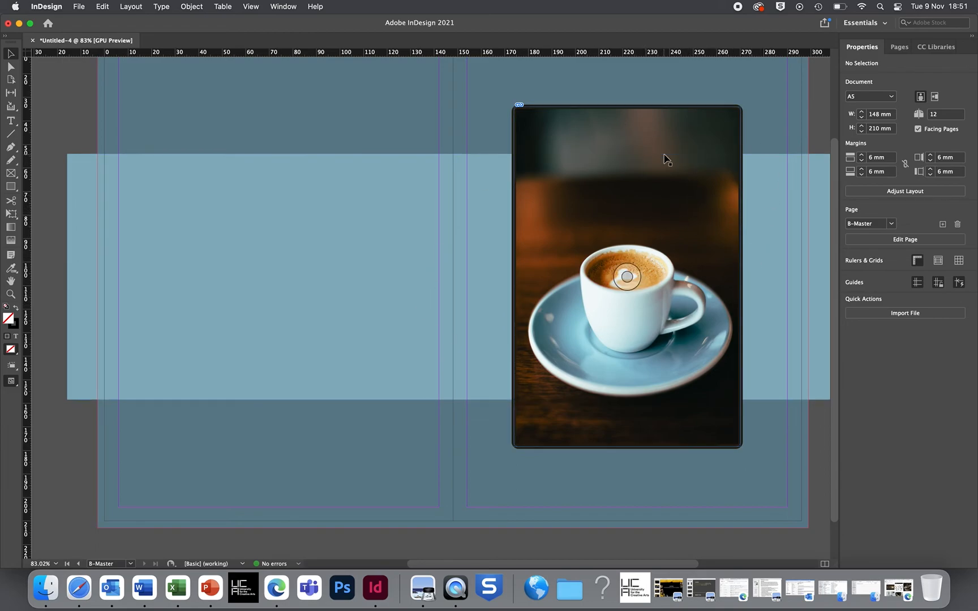
Shift the band to X -20 mm and extend it above and below the photo, from about Y 26 mm with a 161 mm height.
drag(443, 342, 434, 345)
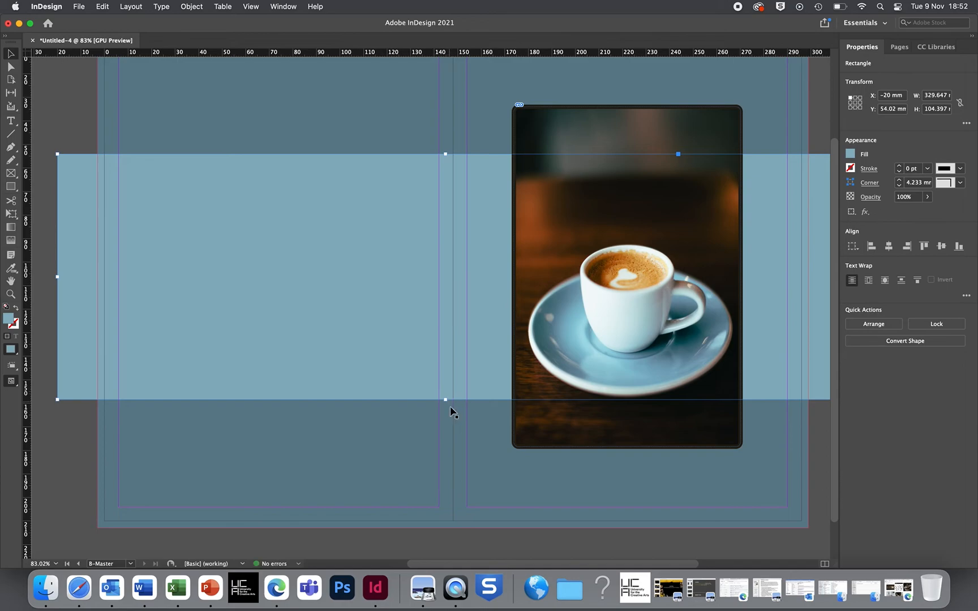
drag(445, 400, 447, 424)
drag(445, 153, 446, 88)
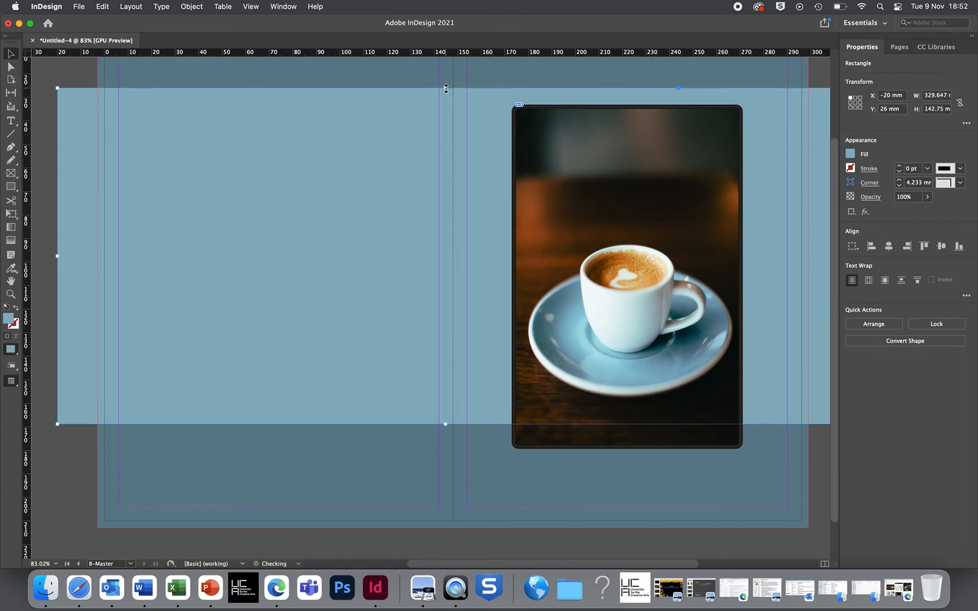
drag(445, 424, 446, 467)
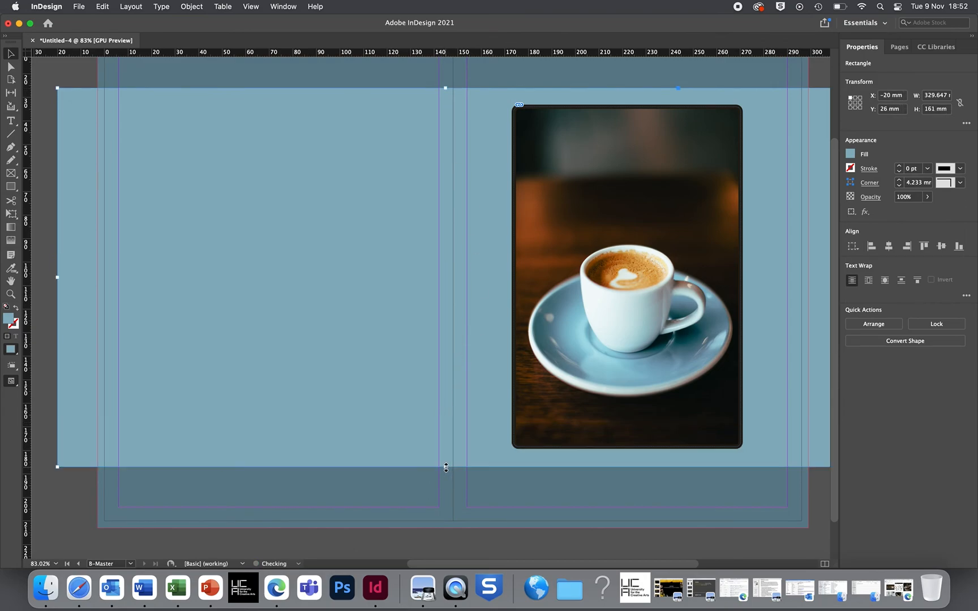
scroll(303, 360, up, 4)
scroll(304, 360, right, 2)
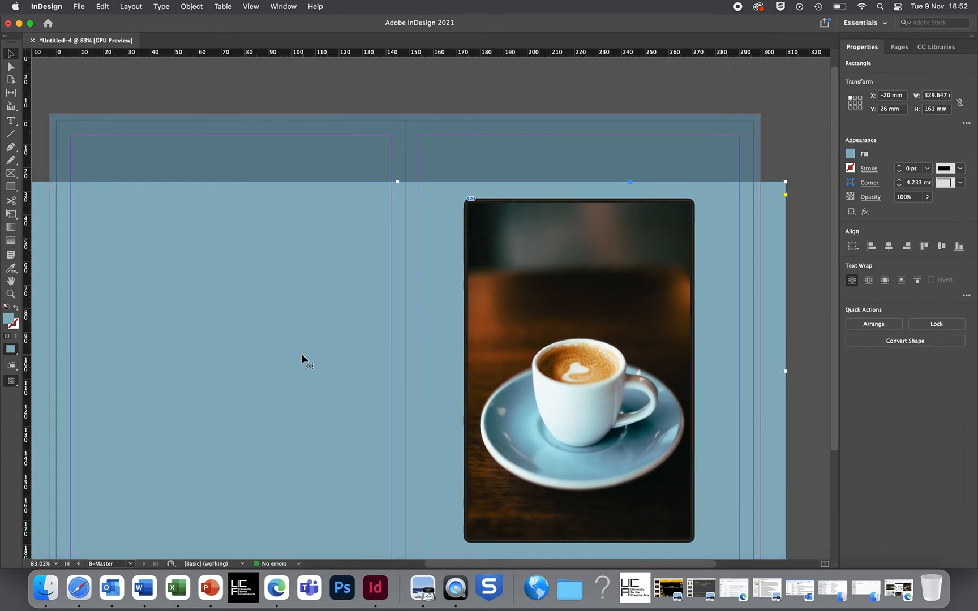
scroll(304, 360, down, 2)
scroll(303, 360, left, 1)
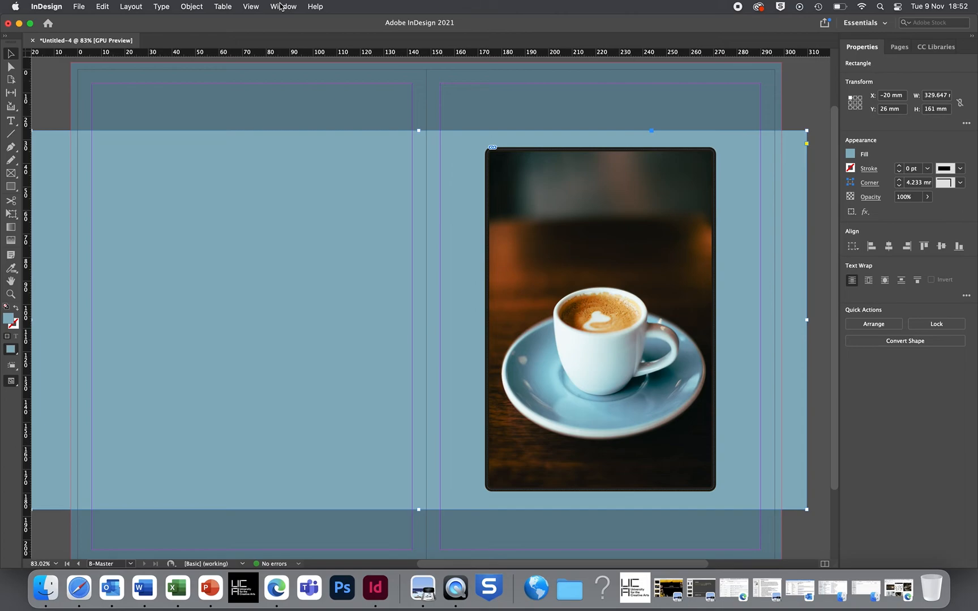
Show the document's layers and rename Layer 1 as "background".
click(251, 7)
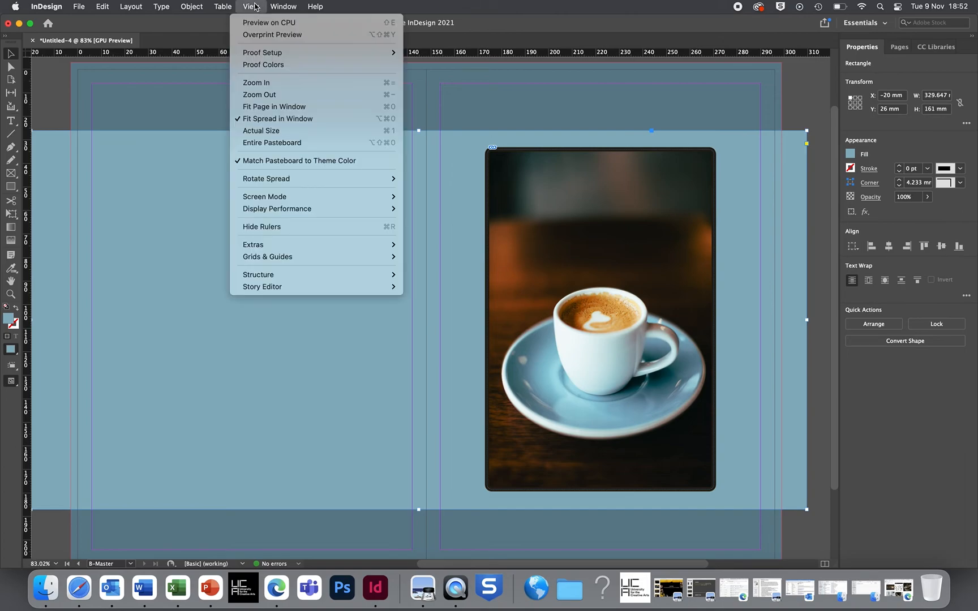
mouse_move(283, 6)
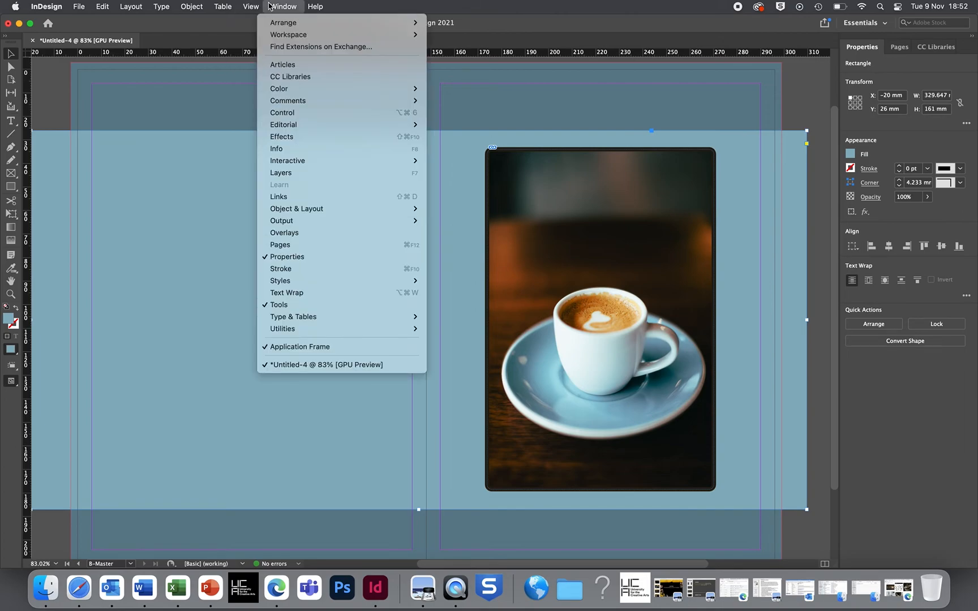
click(295, 177)
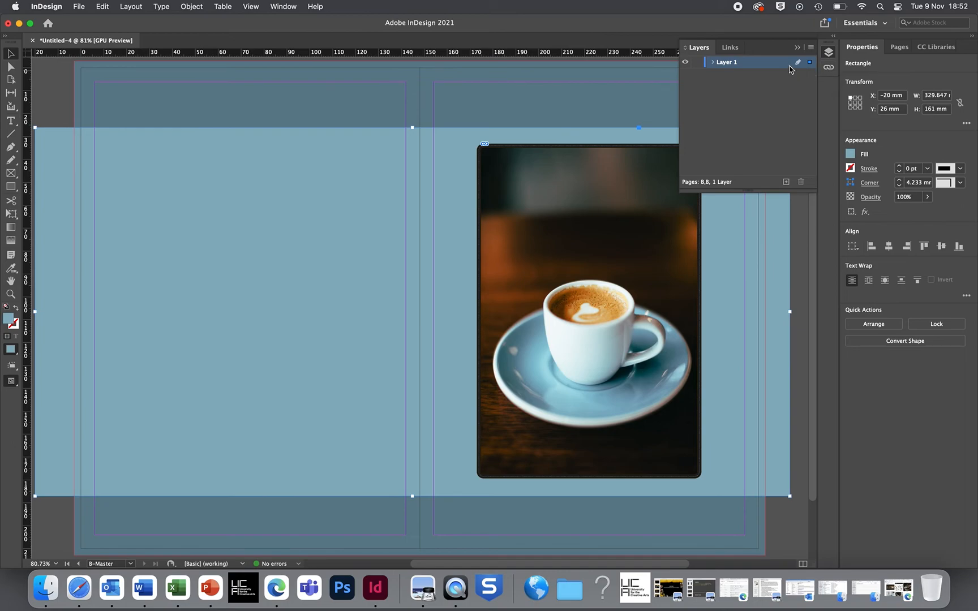
double_click(723, 64)
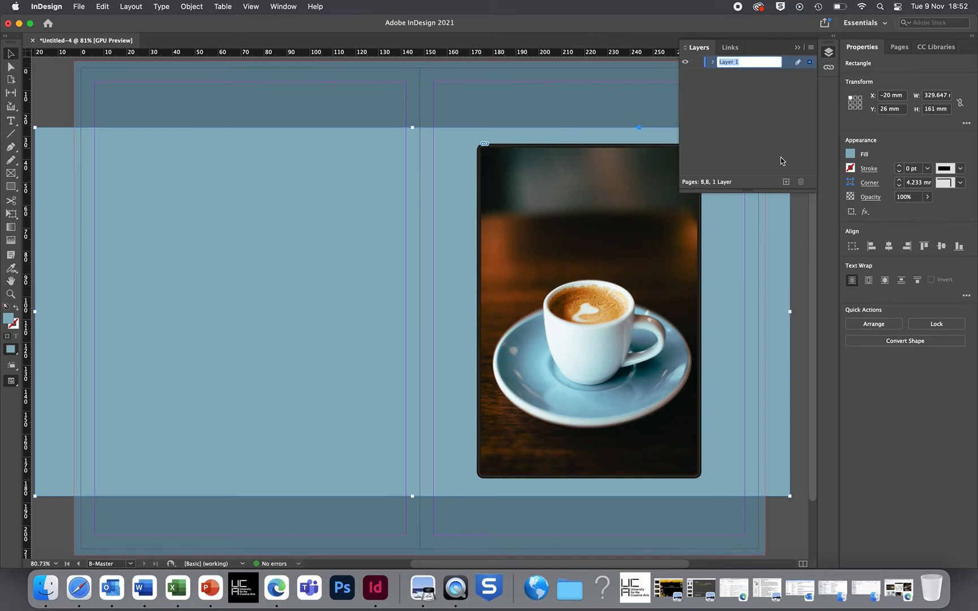
text(ba)
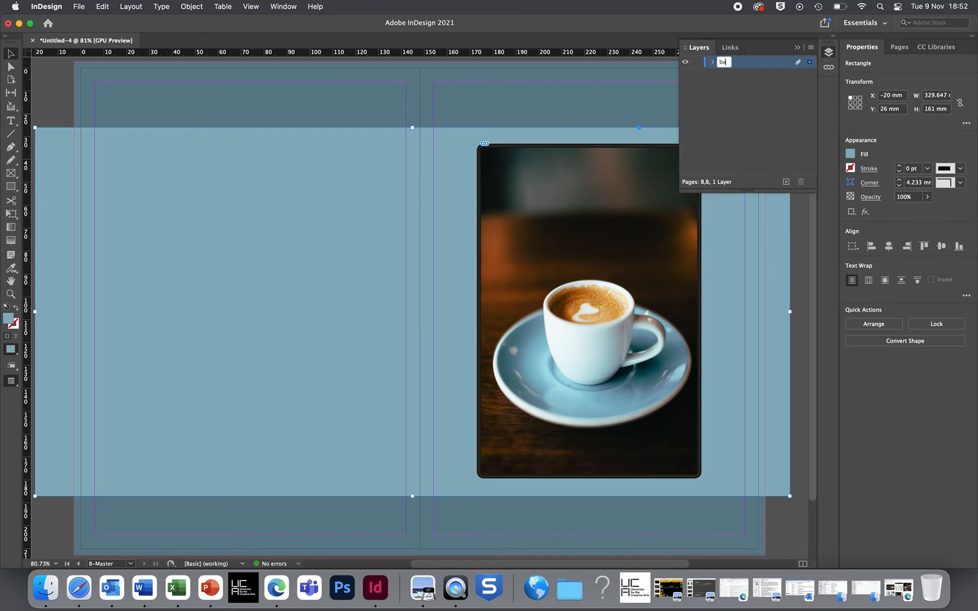
text(ckground)
Create a new layer above the background and name it "text".
click(786, 182)
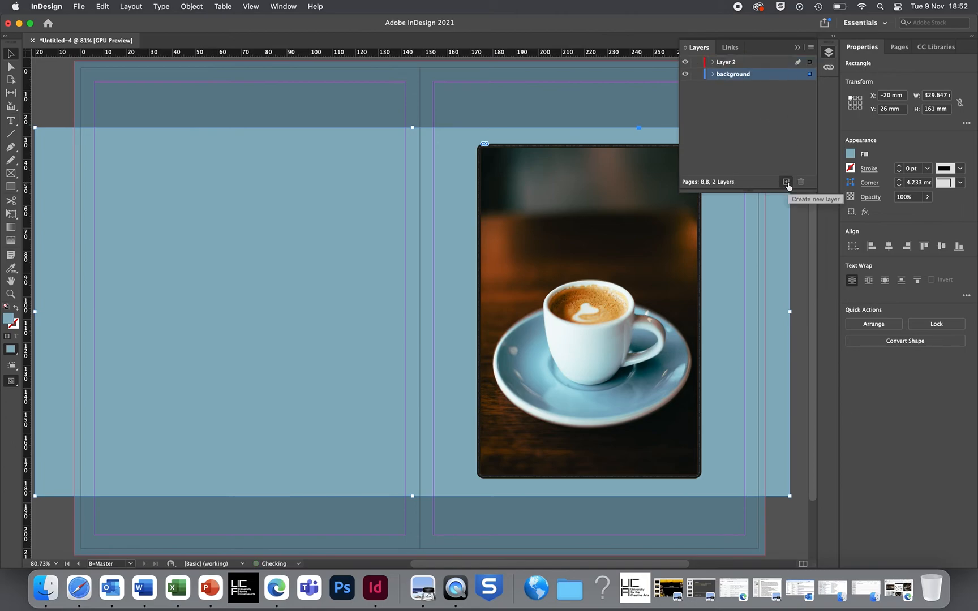
double_click(730, 62)
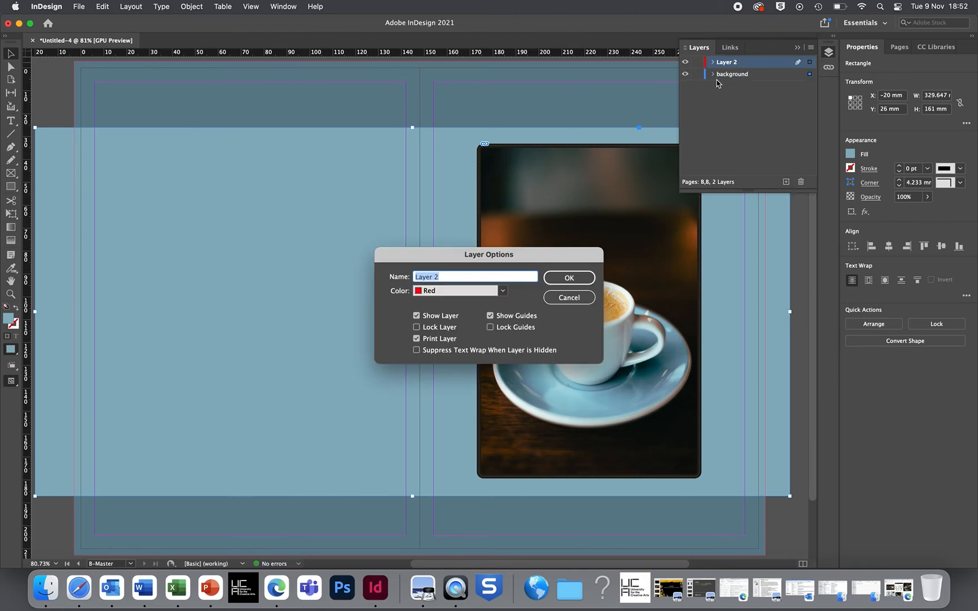
text(text)
key(Return)
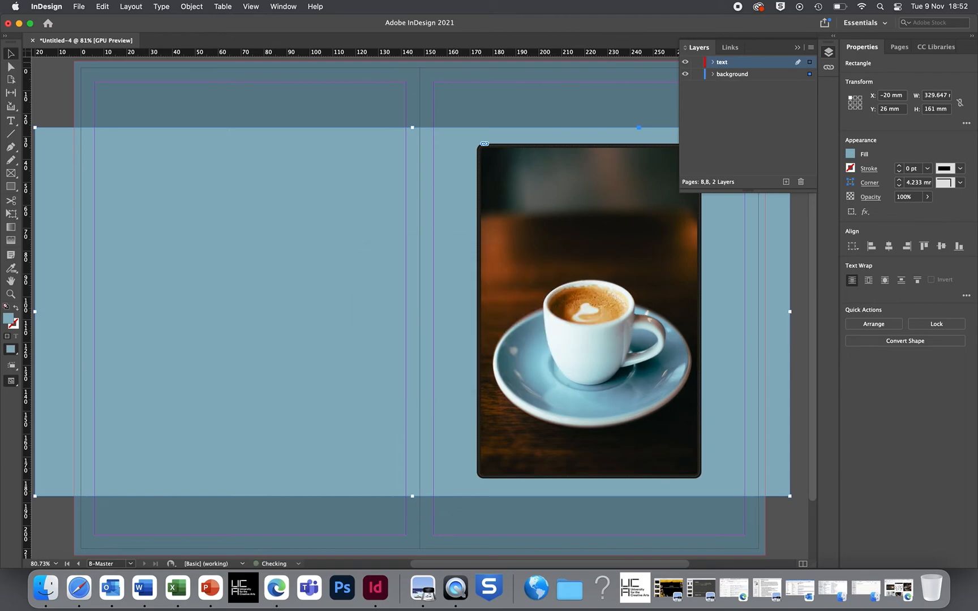
Create a third layer named "images" and make the background layer active.
click(786, 181)
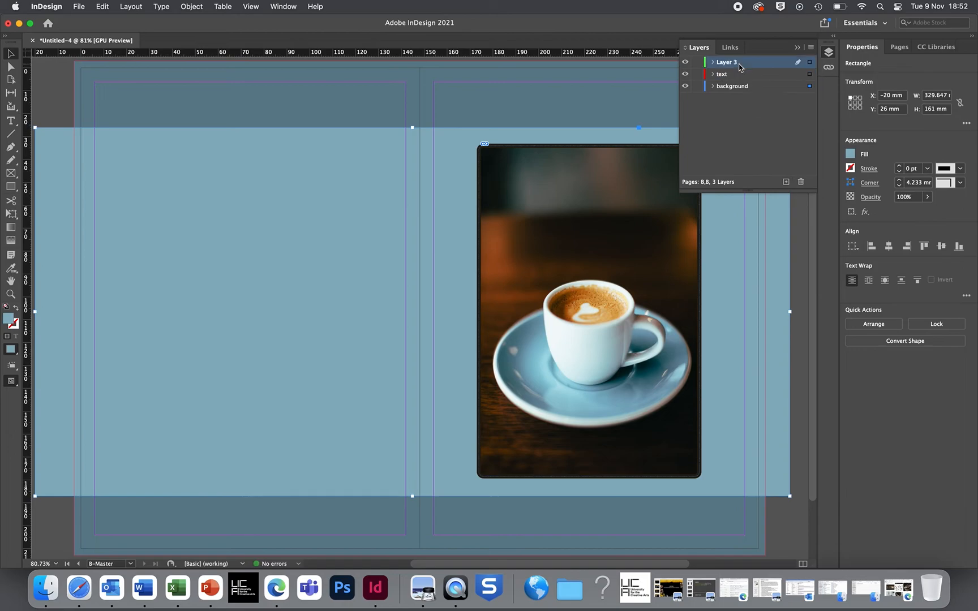
key(i)
key(m)
key(a)
key(g)
double_click(725, 61)
text(images)
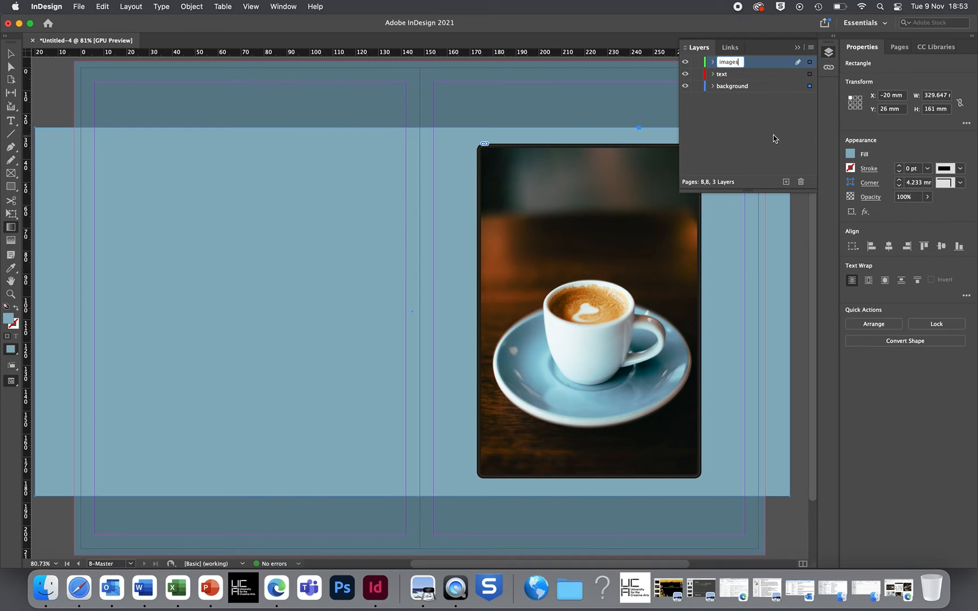
key(Return)
click(754, 89)
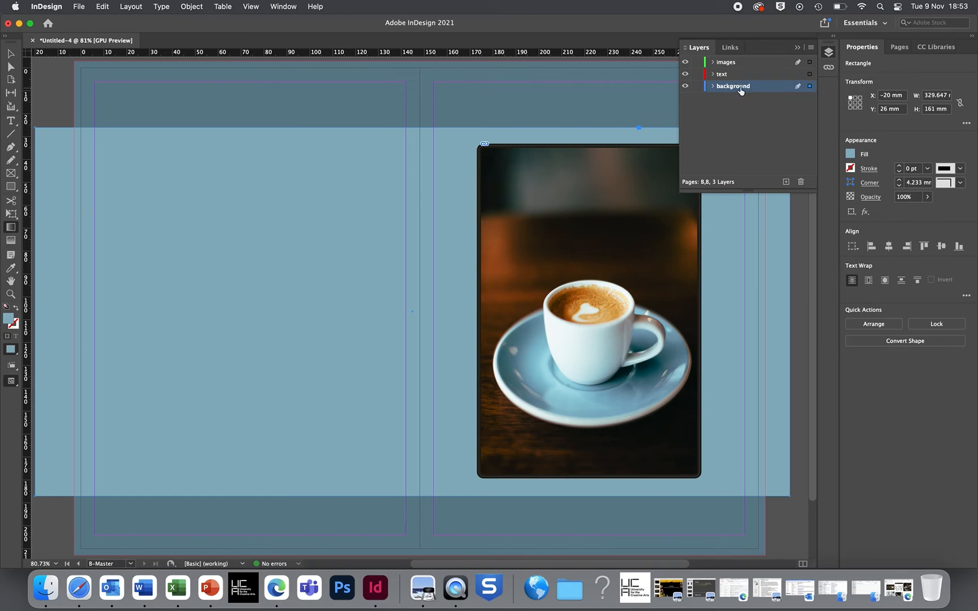
click(699, 87)
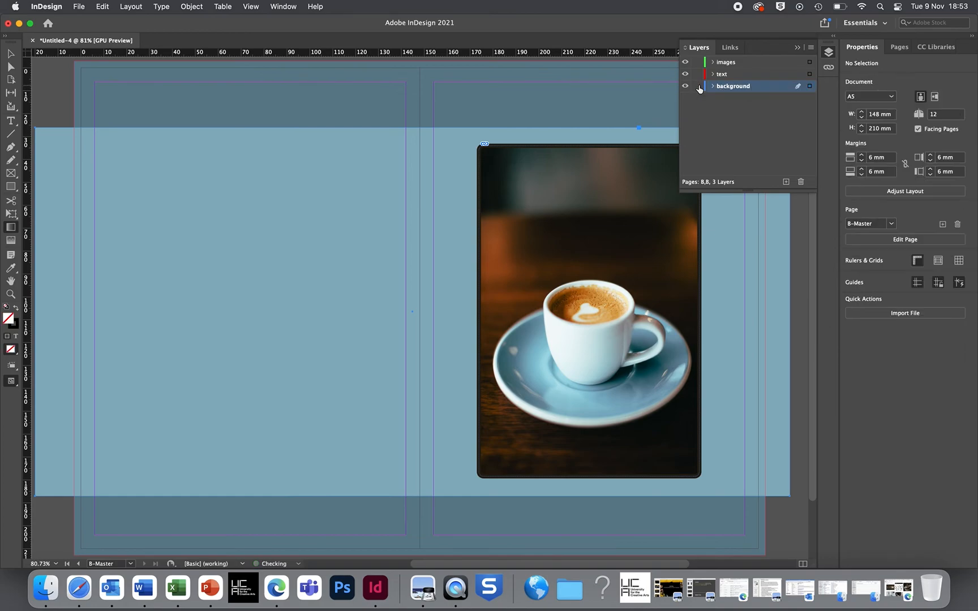
click(584, 214)
key(Delete)
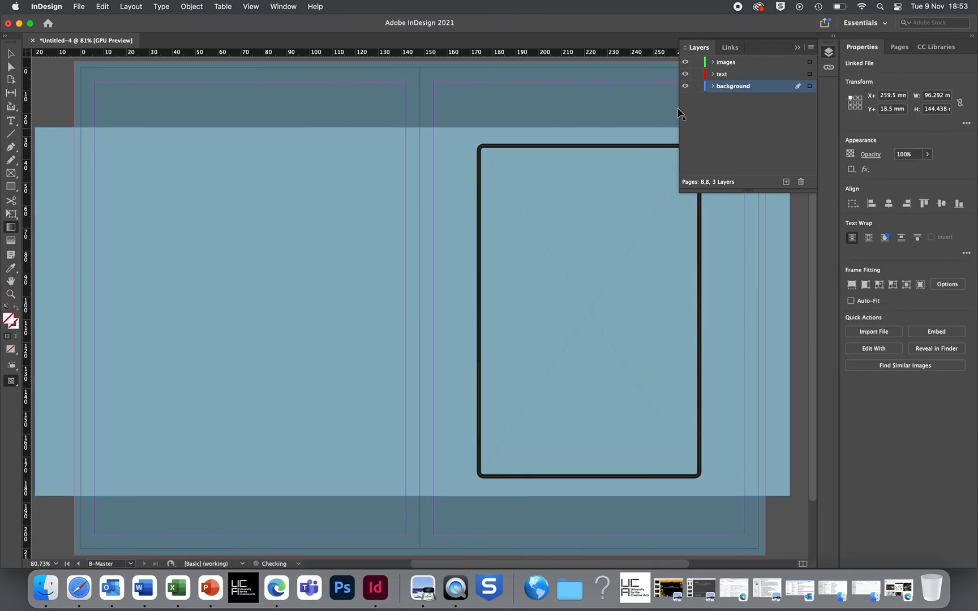
key(super+z)
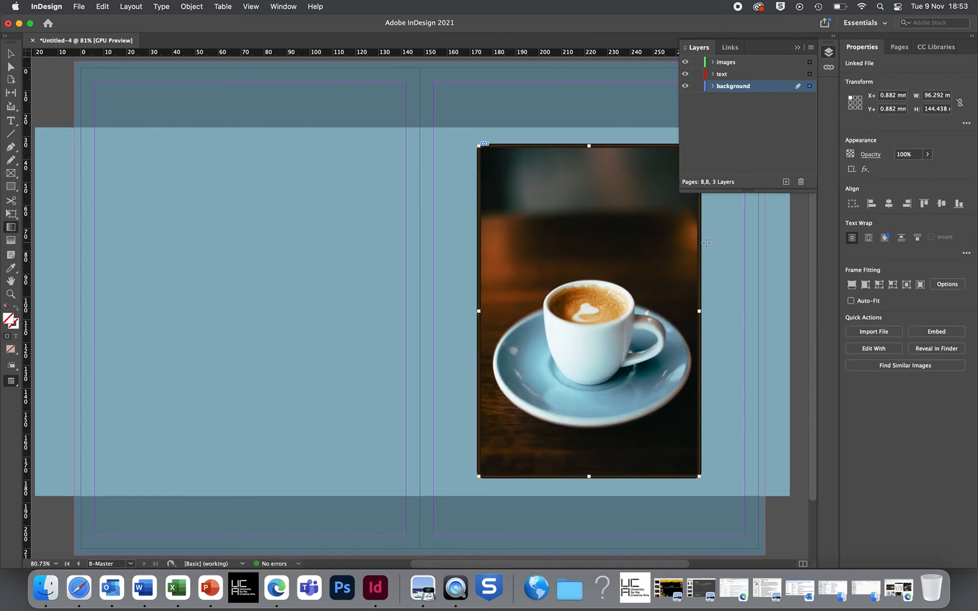
Move the framed coffee photo from the background layer to the images layer, placing it at about X 173 mm, Y 33.4 mm.
click(11, 54)
click(488, 125)
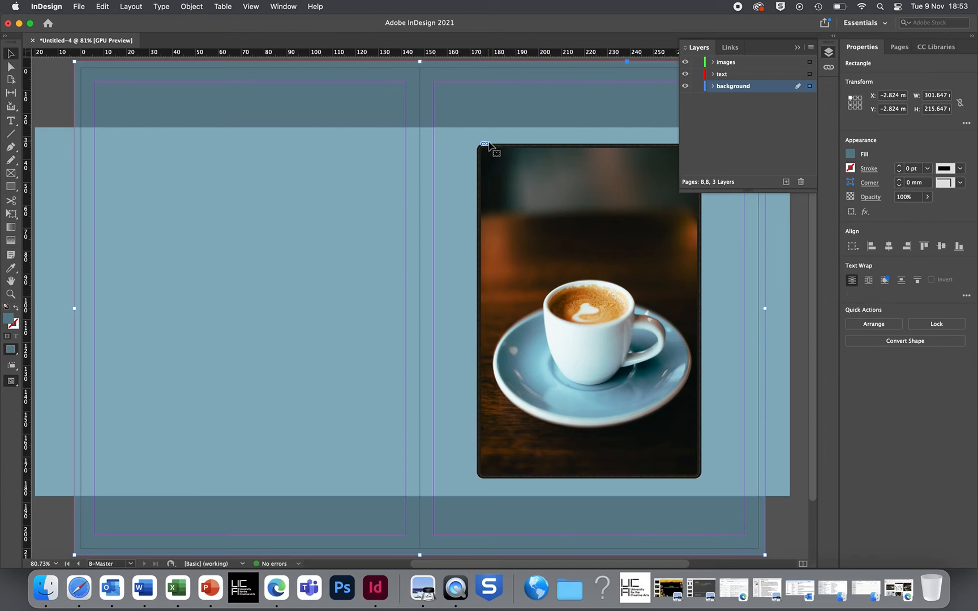
click(490, 147)
drag(490, 148, 433, 173)
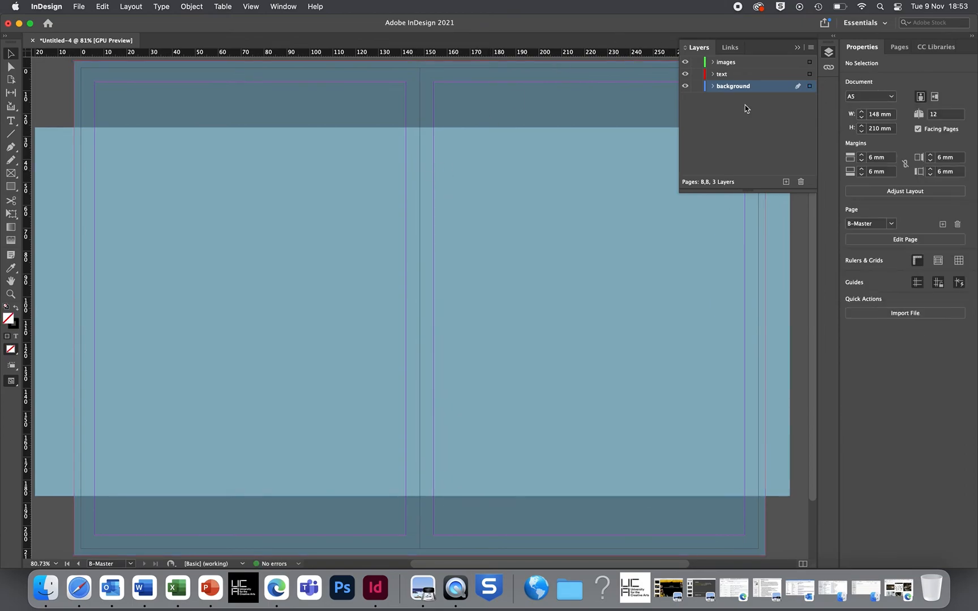
click(736, 64)
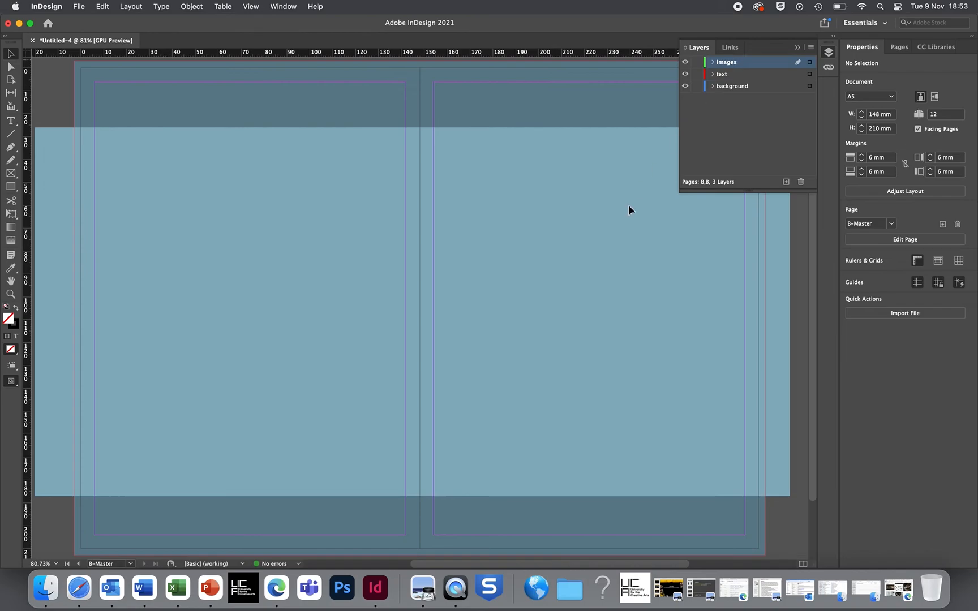
key(cmd+v)
drag(469, 283, 641, 287)
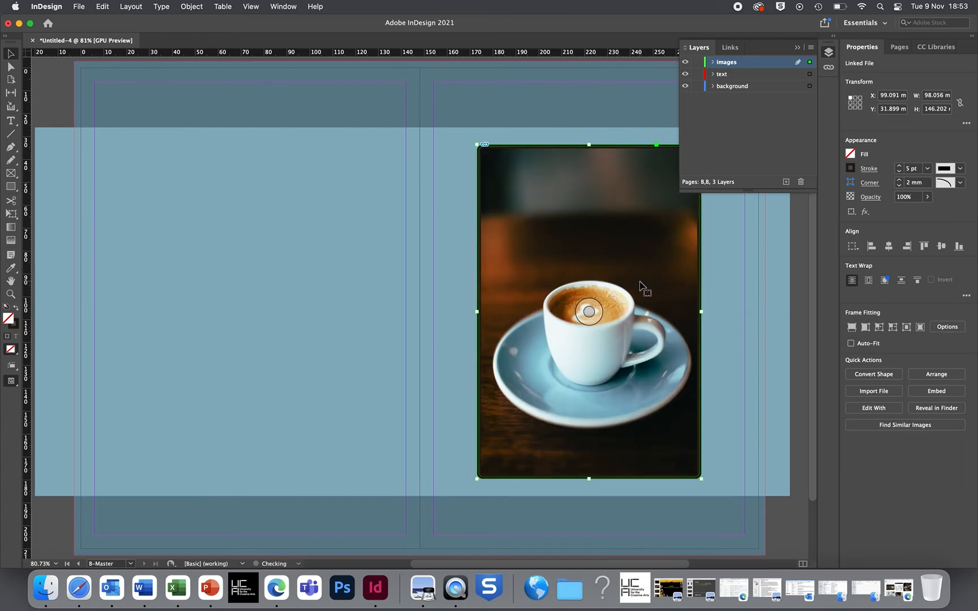
Lock the background layer and deselect the coffee photo.
click(698, 86)
scroll(590, 212, up, 3)
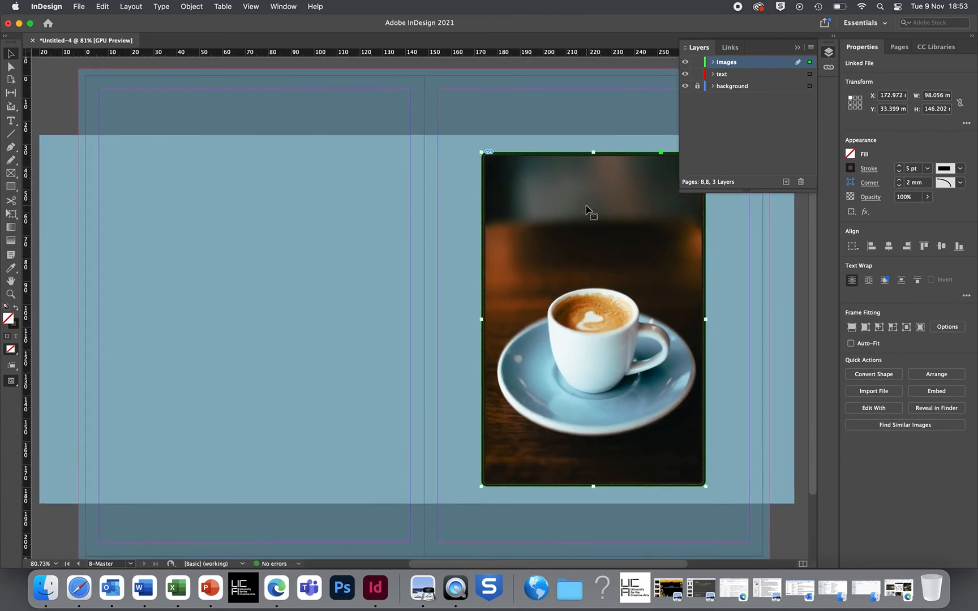
click(572, 168)
Add a text frame about 116.5 × 40.75 mm reading "HEllo World" on the text layer across the photo, and move the images layer below text.
scroll(572, 169, down, 5)
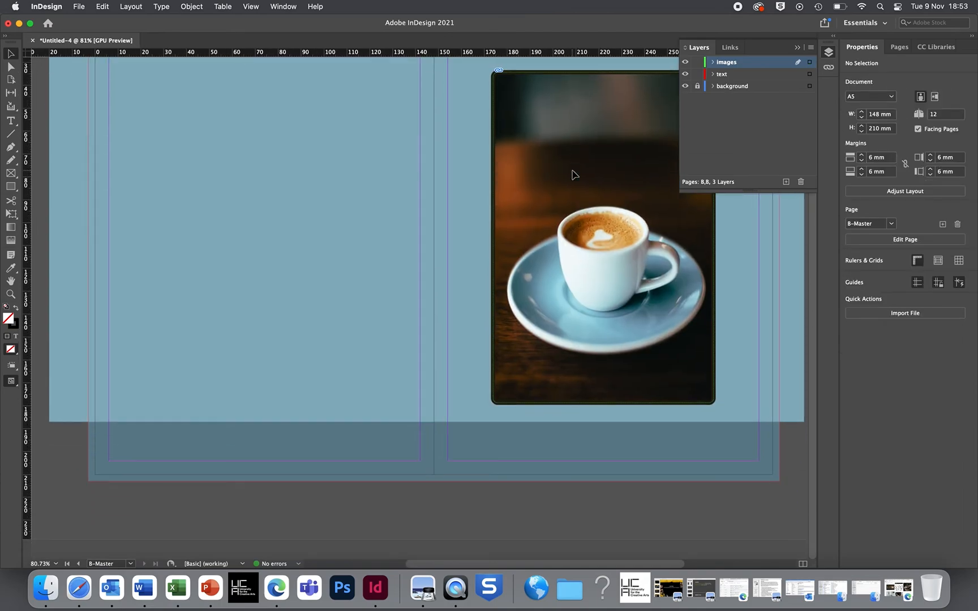
scroll(573, 172, up, 3)
scroll(573, 173, right, 2)
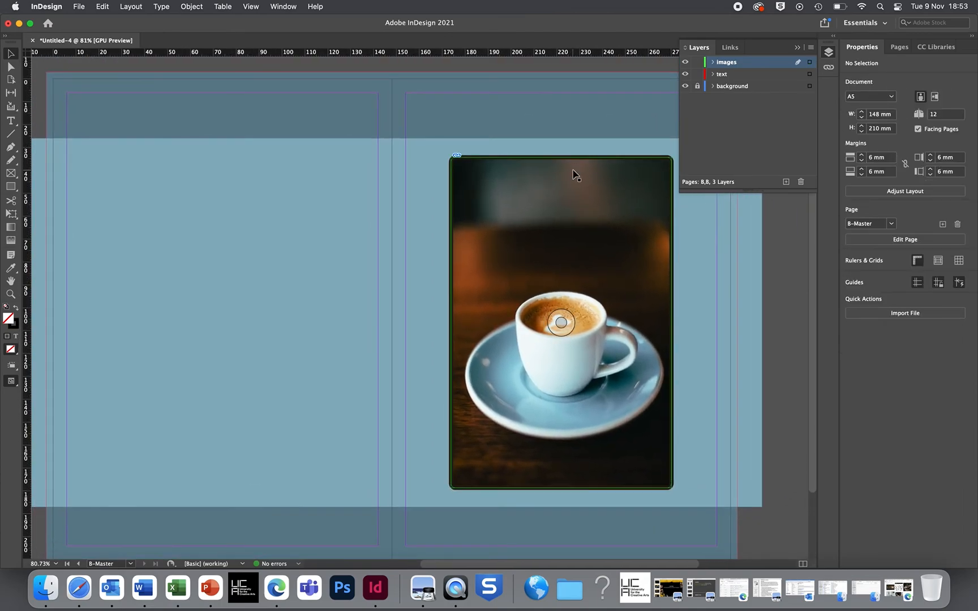
scroll(574, 171, down, 1)
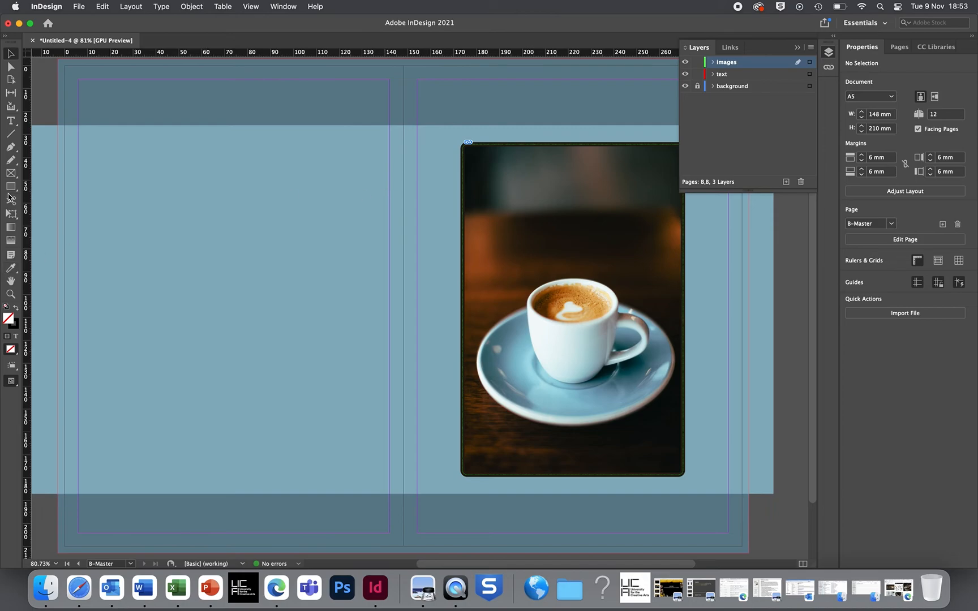
click(13, 125)
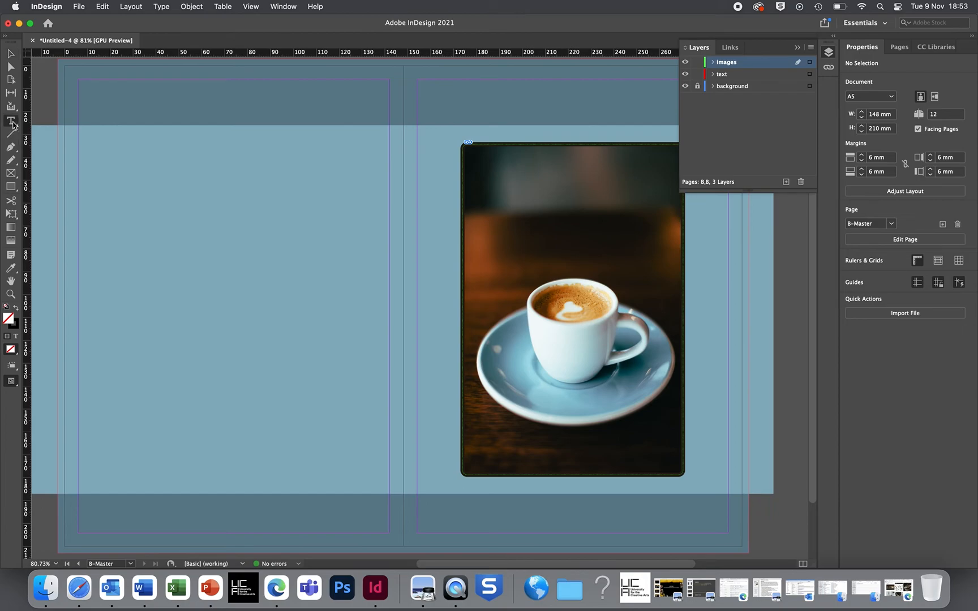
click(722, 74)
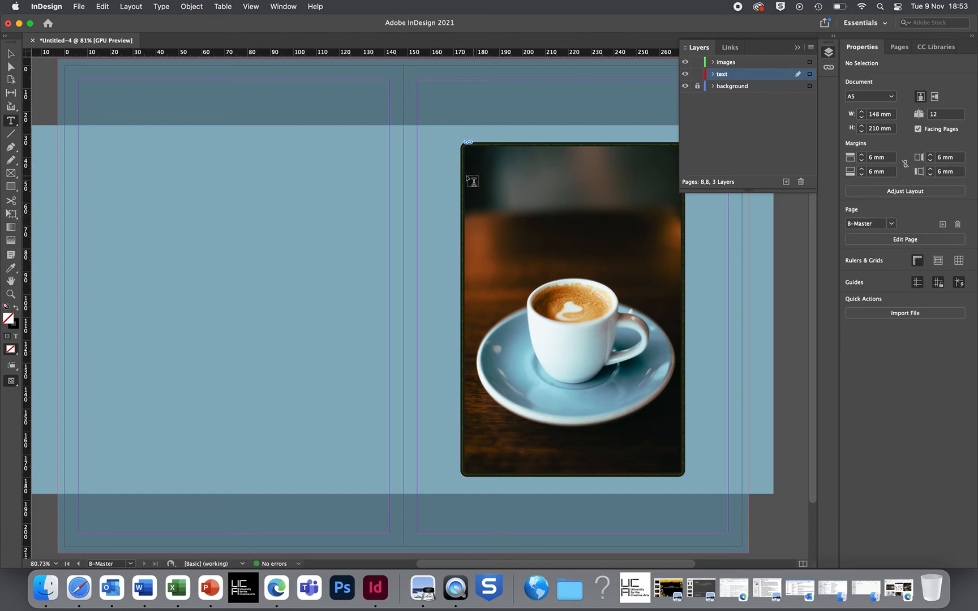
drag(514, 214, 704, 265)
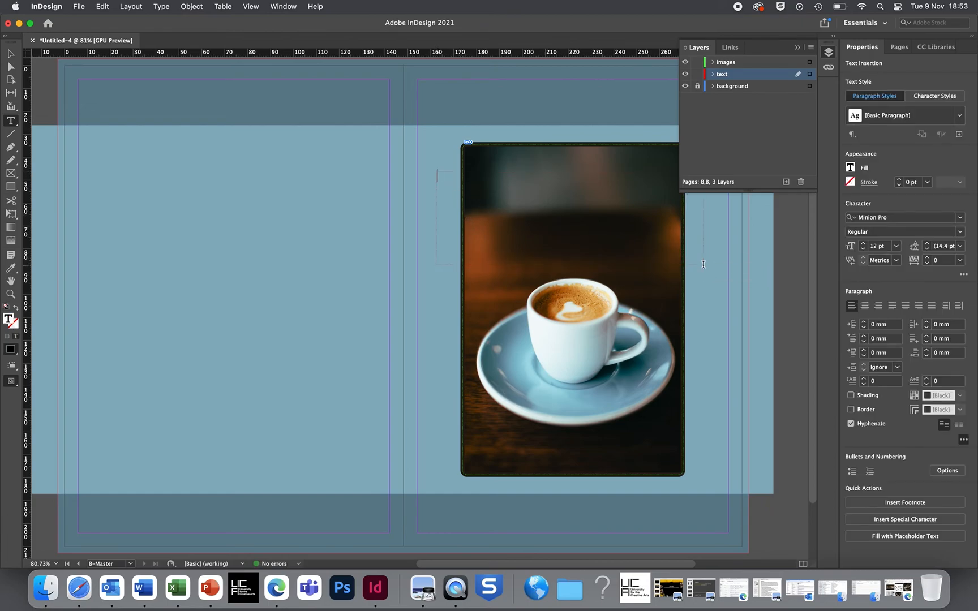
text(HEllo)
drag(730, 65, 730, 86)
Fill the "HEllo World" text with the [Paper] swatch.
drag(491, 178, 419, 176)
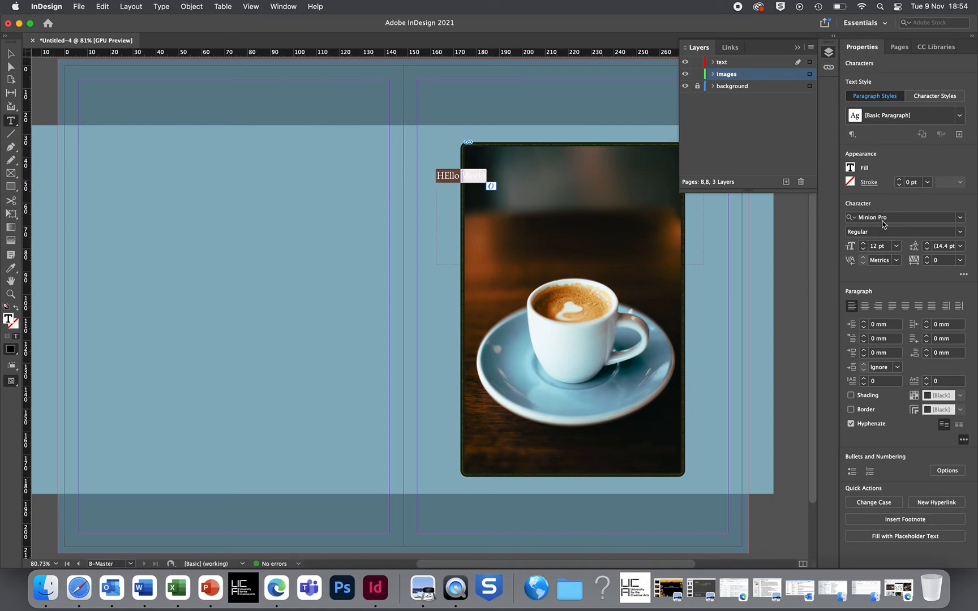
click(850, 168)
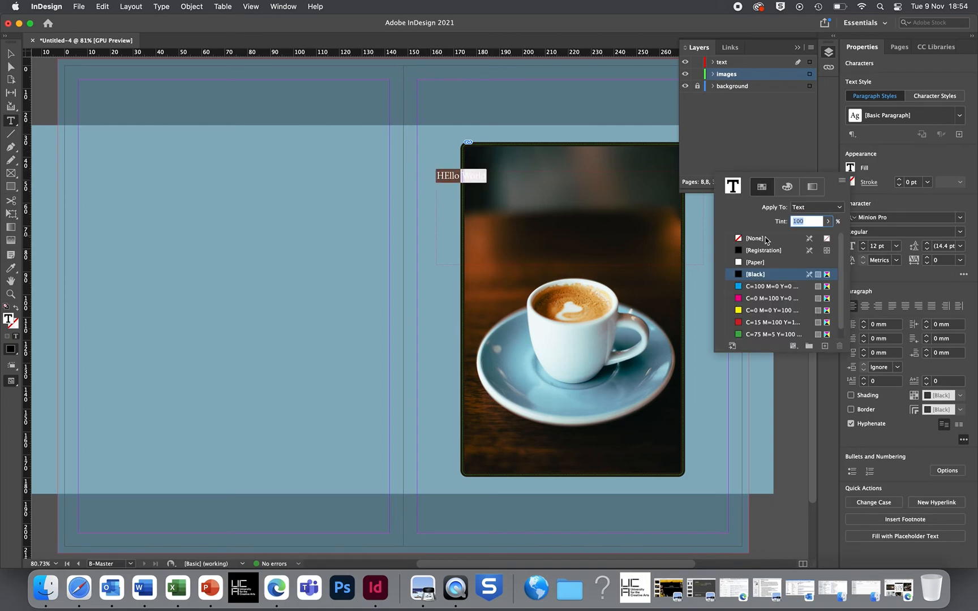
click(749, 262)
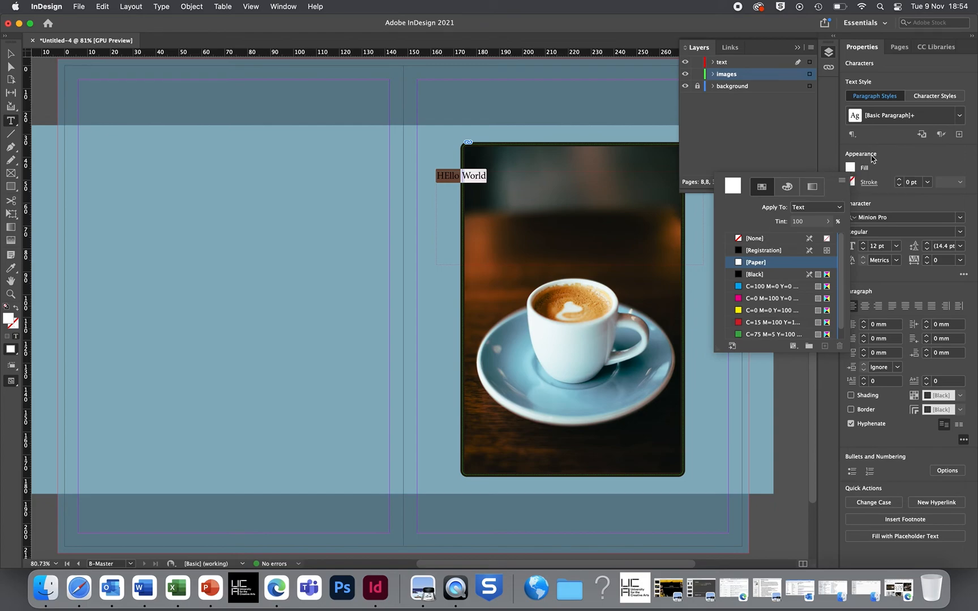
click(901, 147)
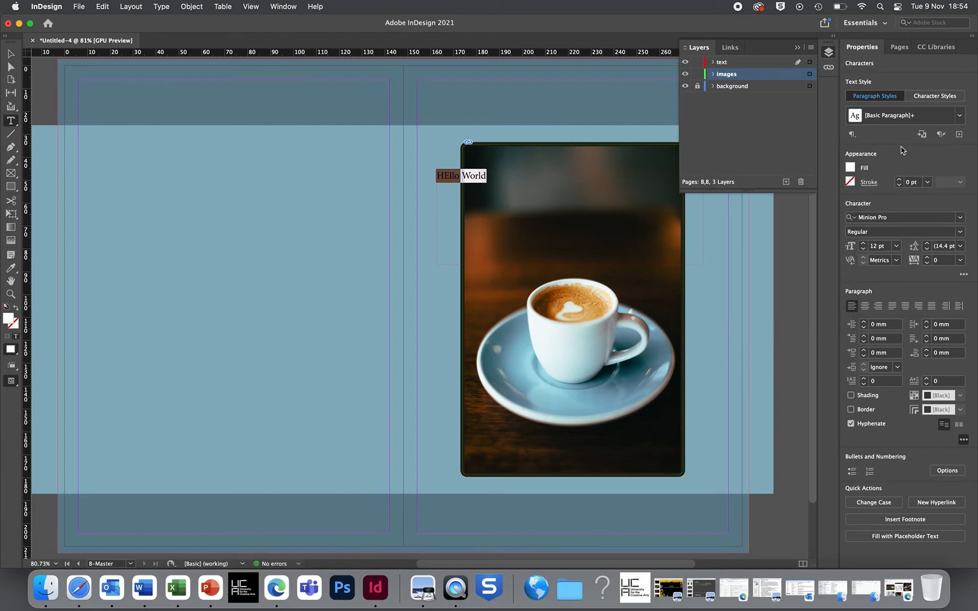
Enlarge the selected text to 31 pt and replace its wording with "Coffee".
click(864, 244)
click(865, 243)
click(864, 244)
click(865, 244)
click(865, 244)
click(865, 244)
click(865, 244)
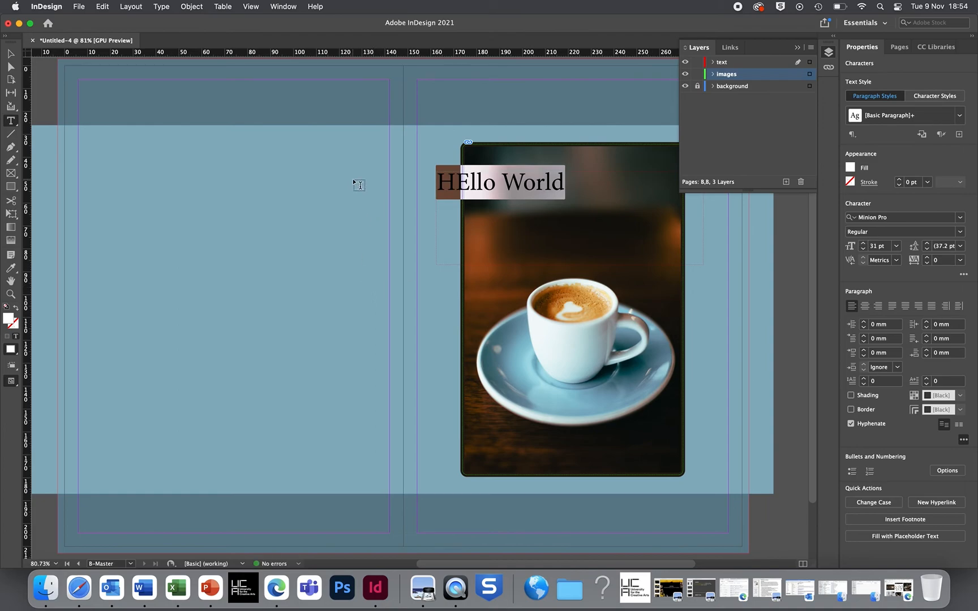
text(Coffee)
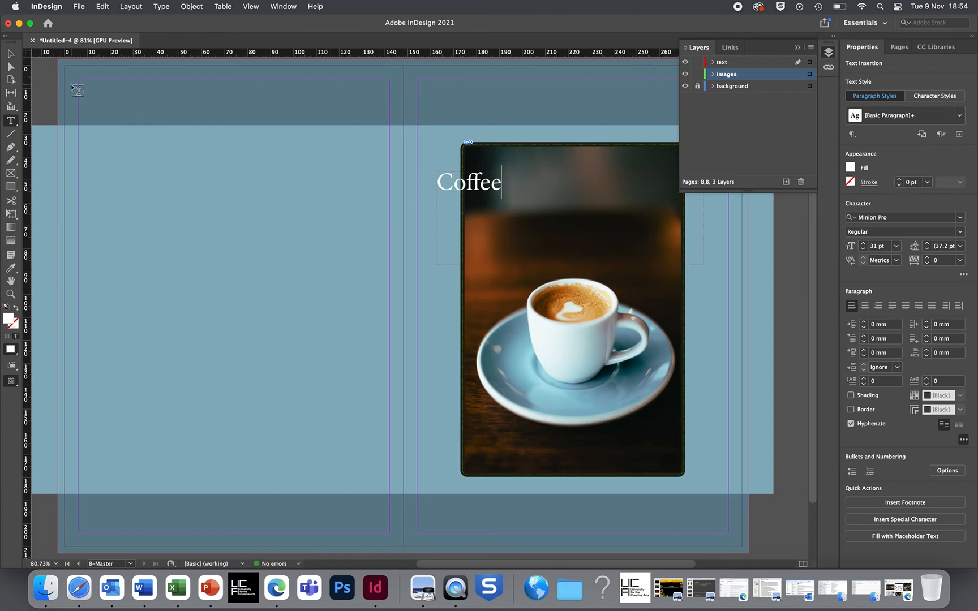
Centre the "Coffee" text within its frame and set its font to Alexander Quill.
click(10, 54)
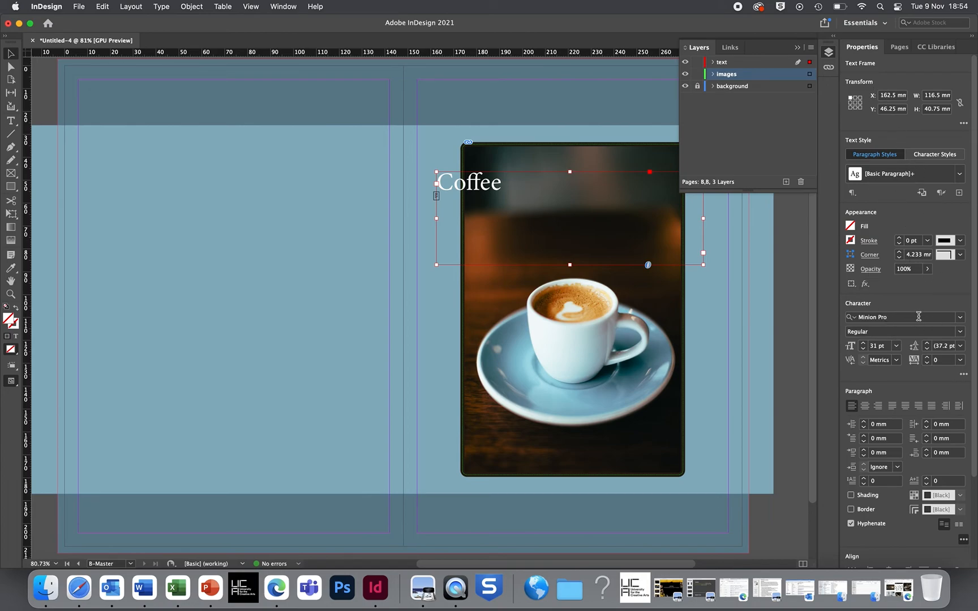
click(864, 408)
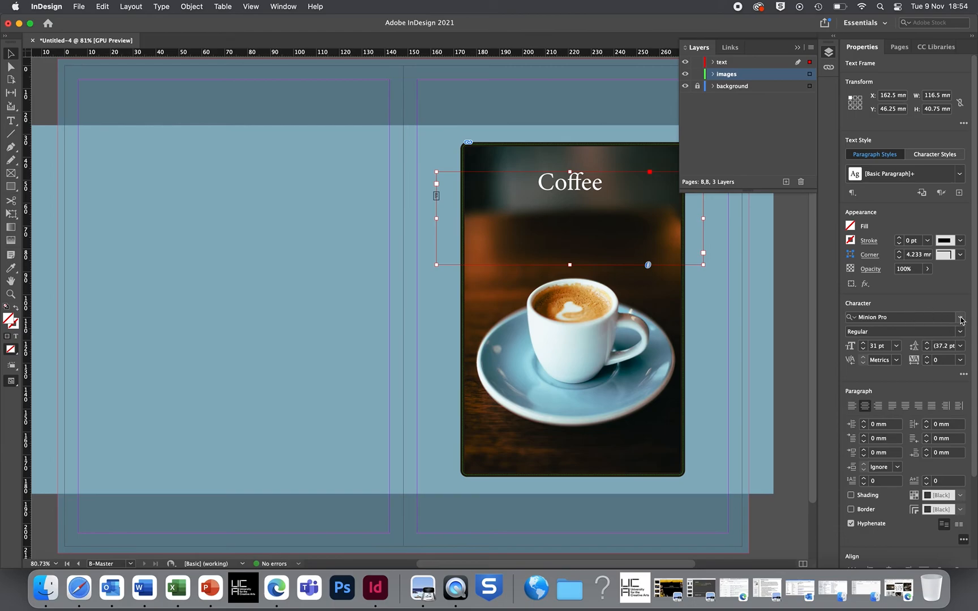
click(961, 318)
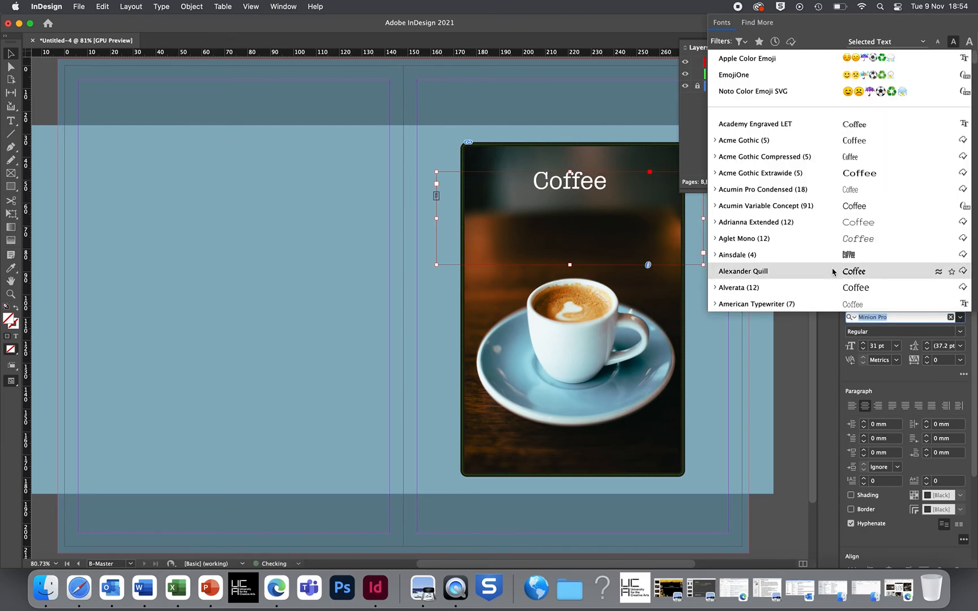
key(Return)
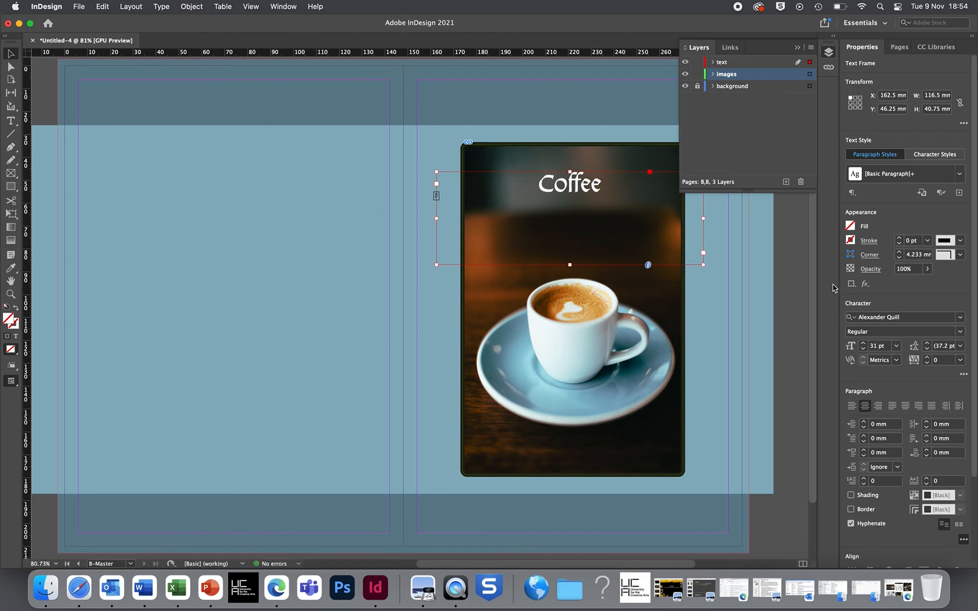
Browse the additional Adobe Fonts for the title, filtered to Sans Serif, heavy weight and high contrast.
click(961, 318)
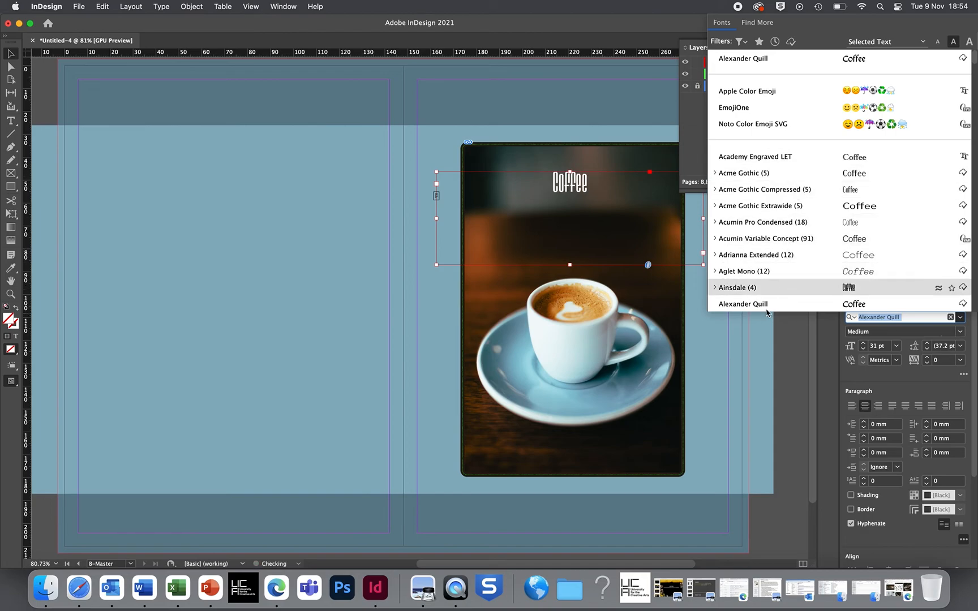
click(760, 26)
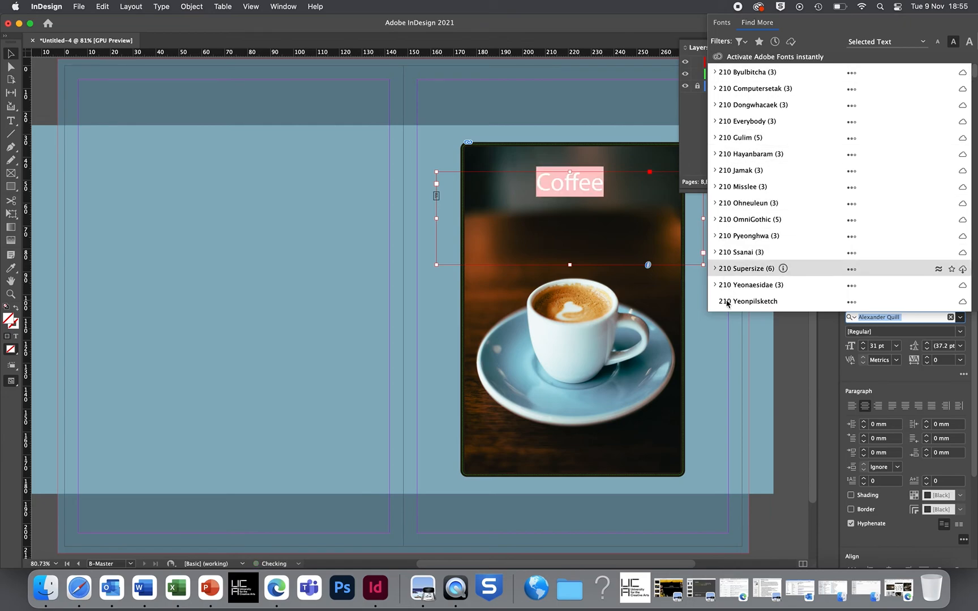
click(743, 42)
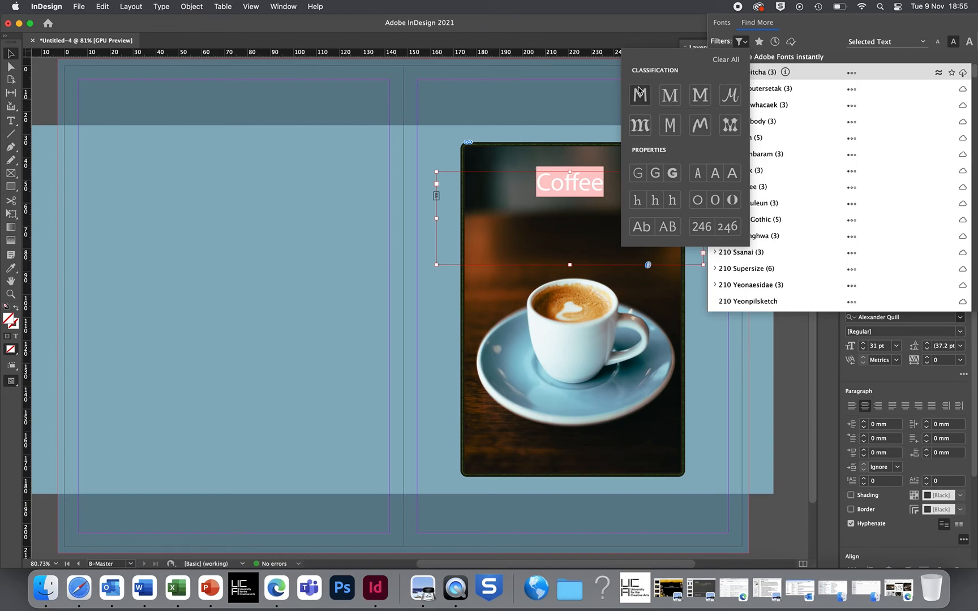
click(672, 176)
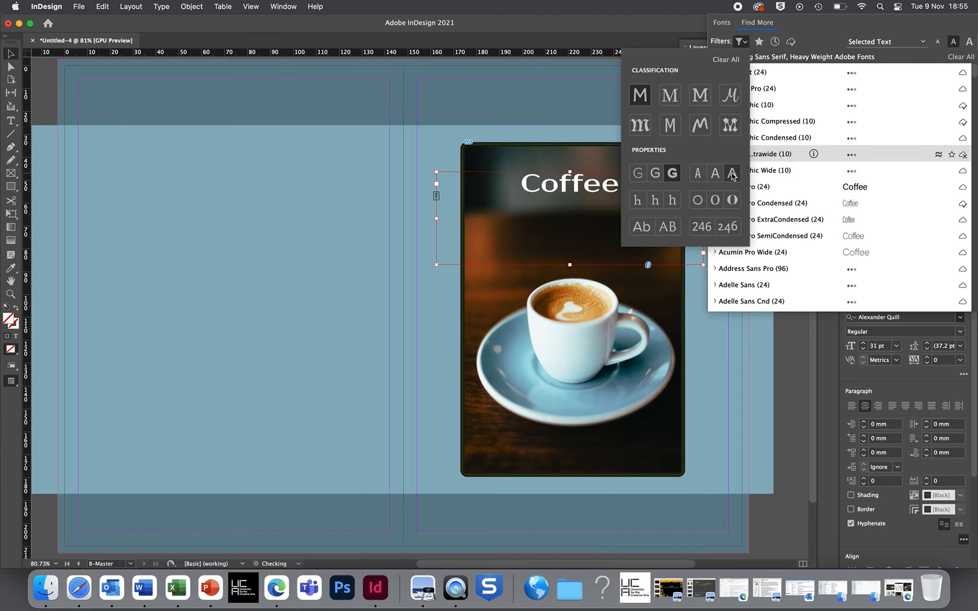
click(733, 200)
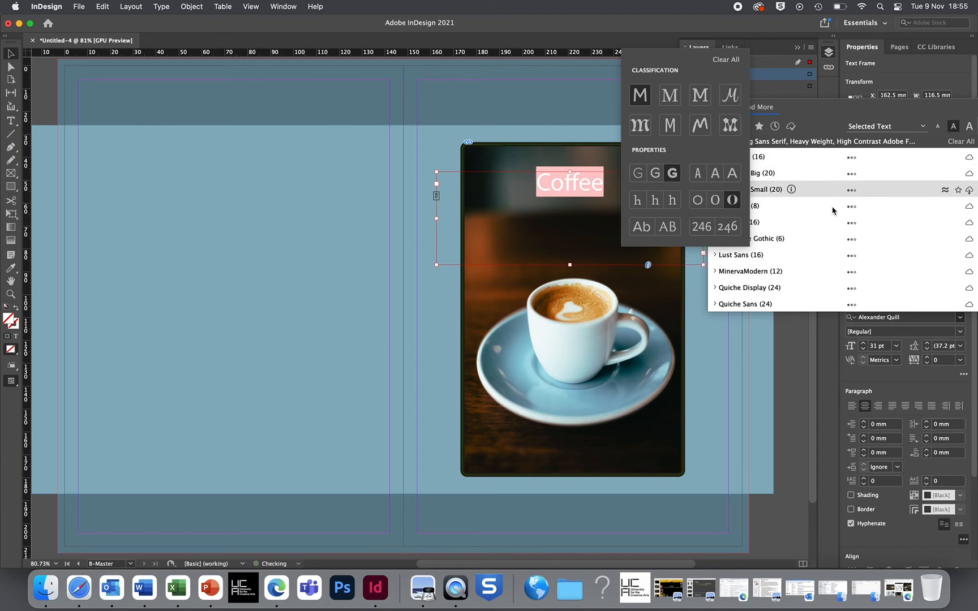
click(825, 293)
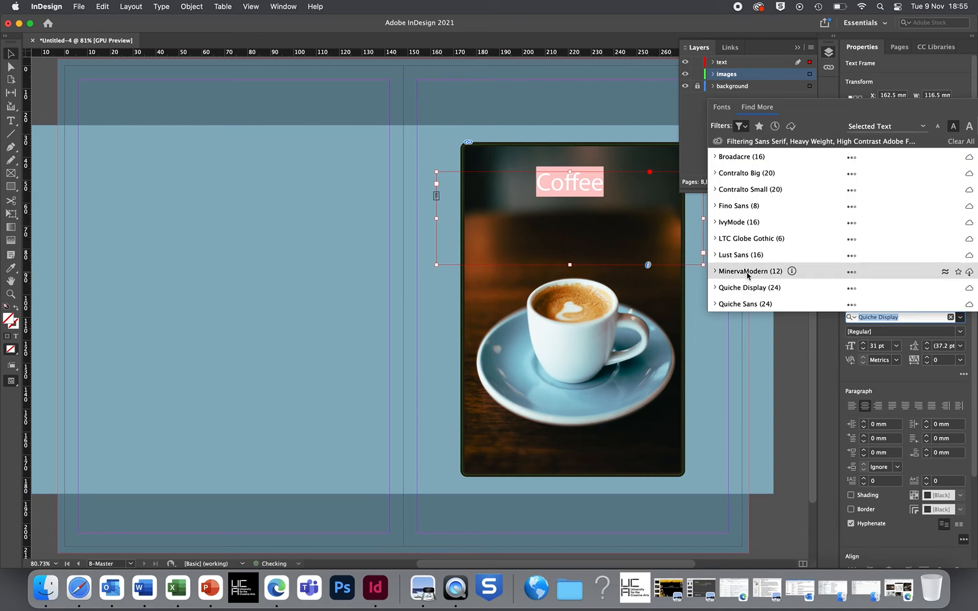
Look through the Broadacre styles, activate the Contralto Big font family, and add Contralto Small to the favourites.
click(716, 158)
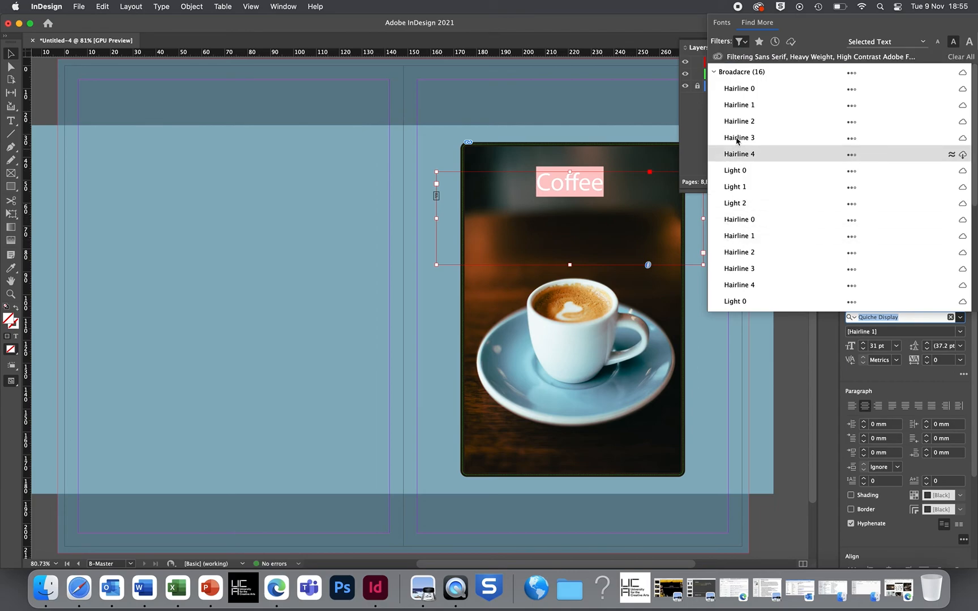
click(721, 74)
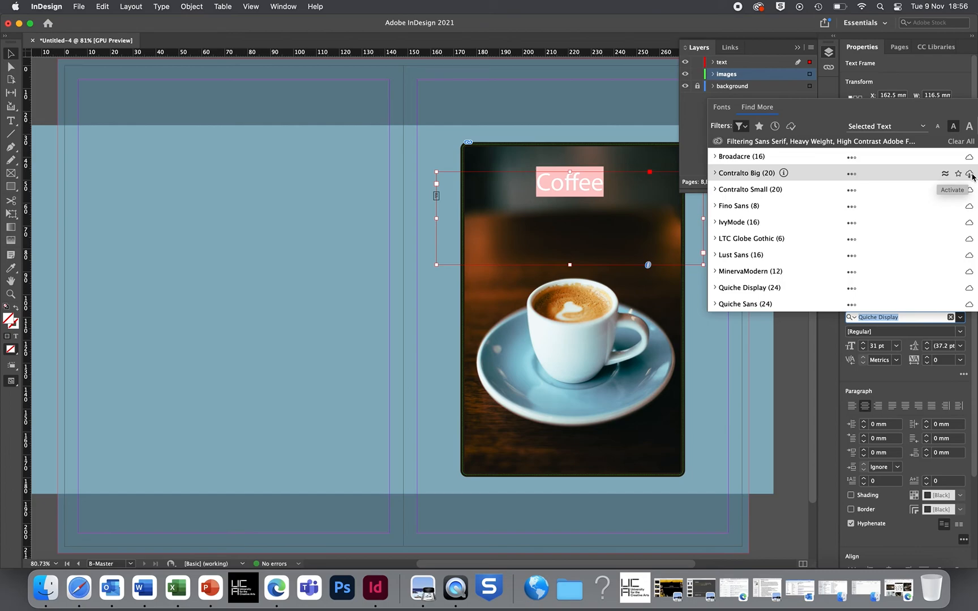
click(969, 174)
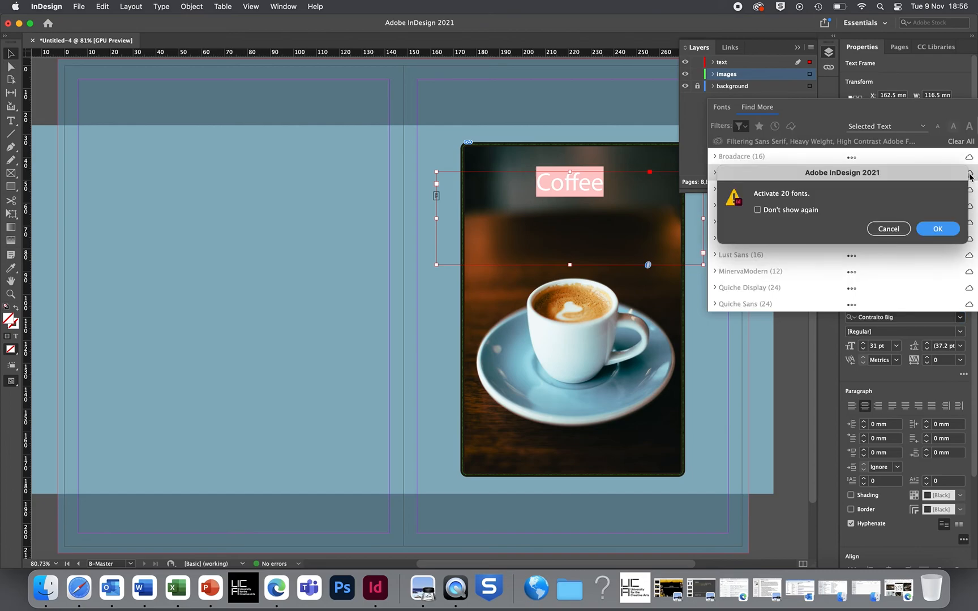
click(952, 229)
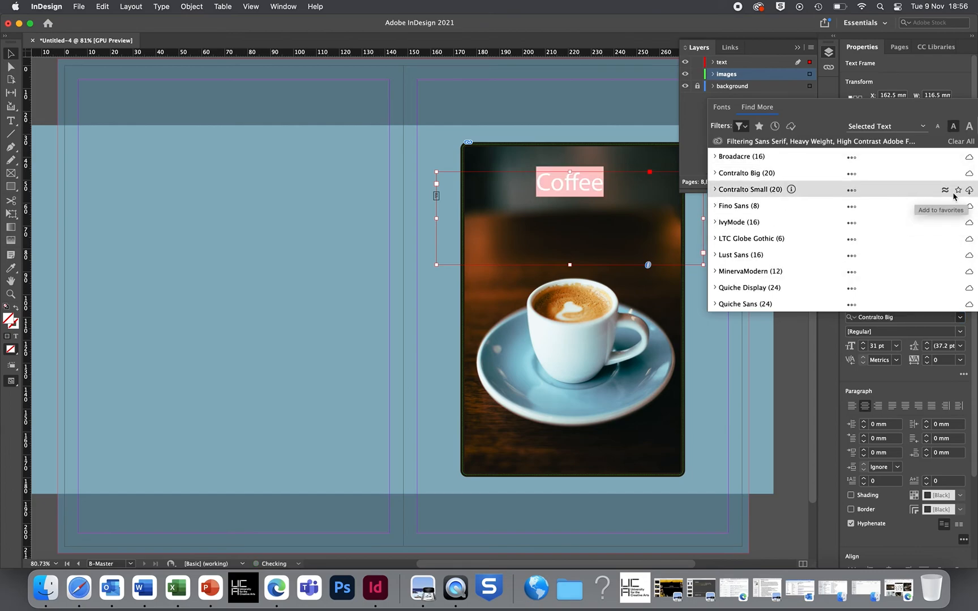
click(955, 193)
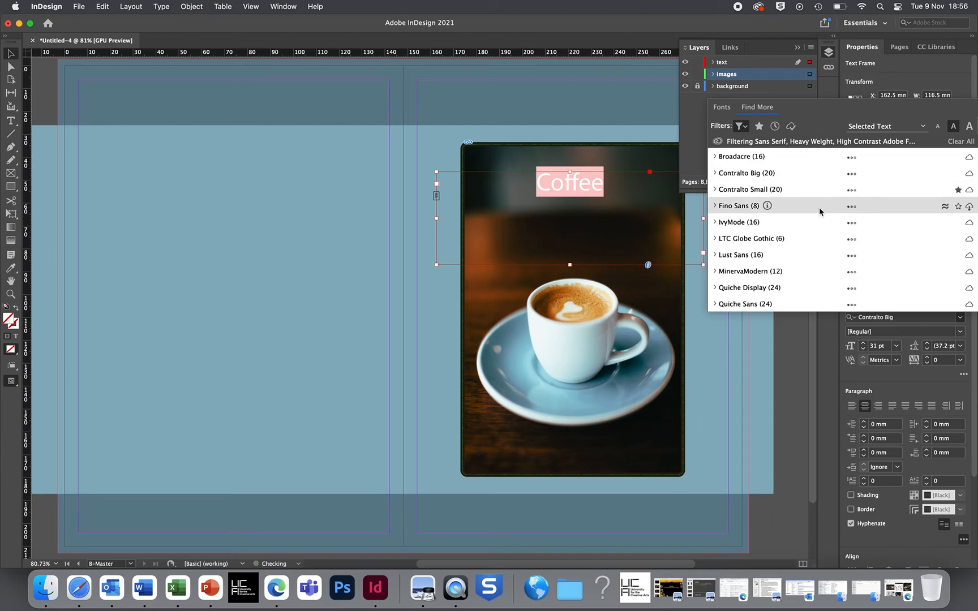
Return to the installed fonts matching the active filters and preview the title in Optima and its Bold style.
click(723, 107)
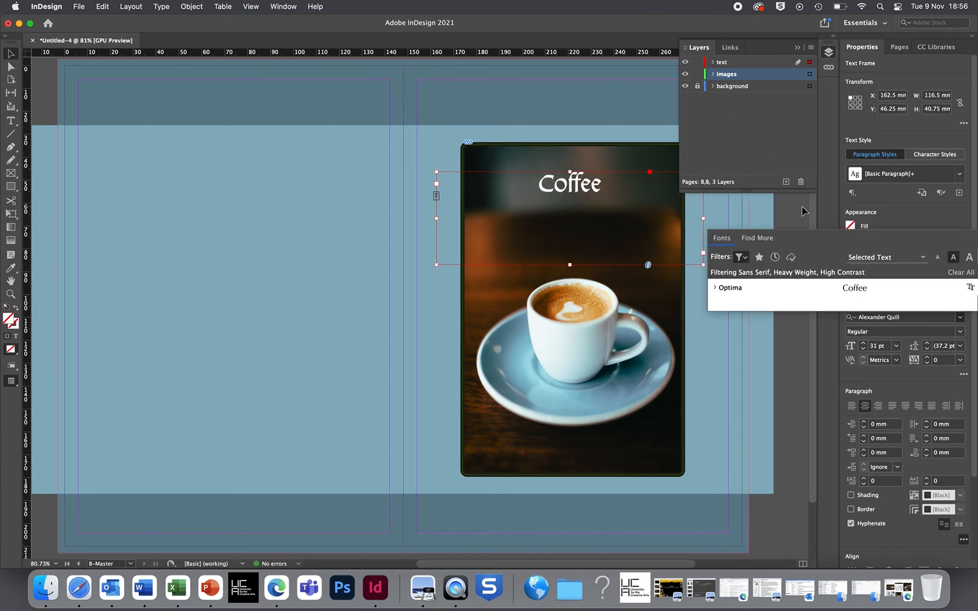
click(830, 288)
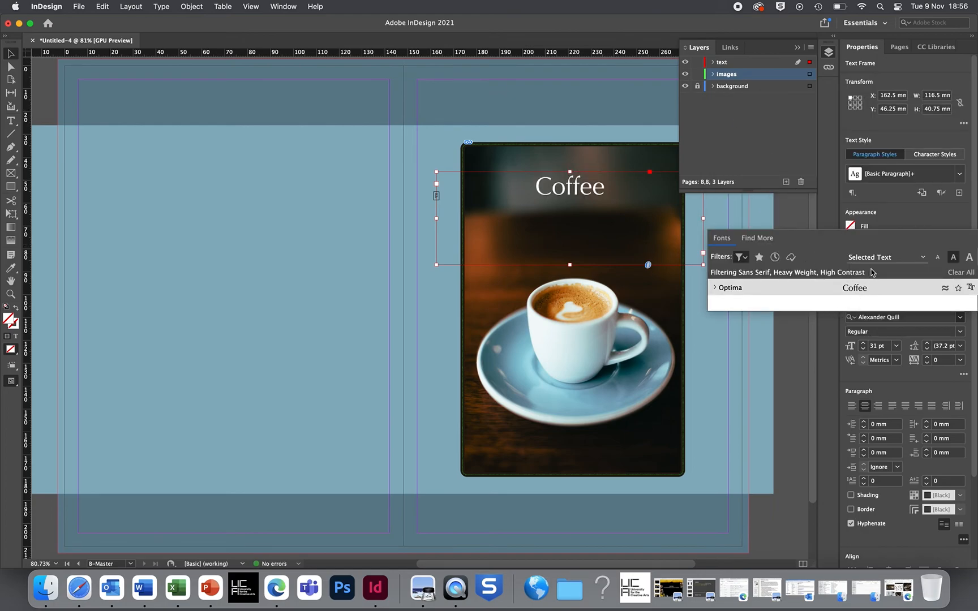
click(715, 288)
click(880, 262)
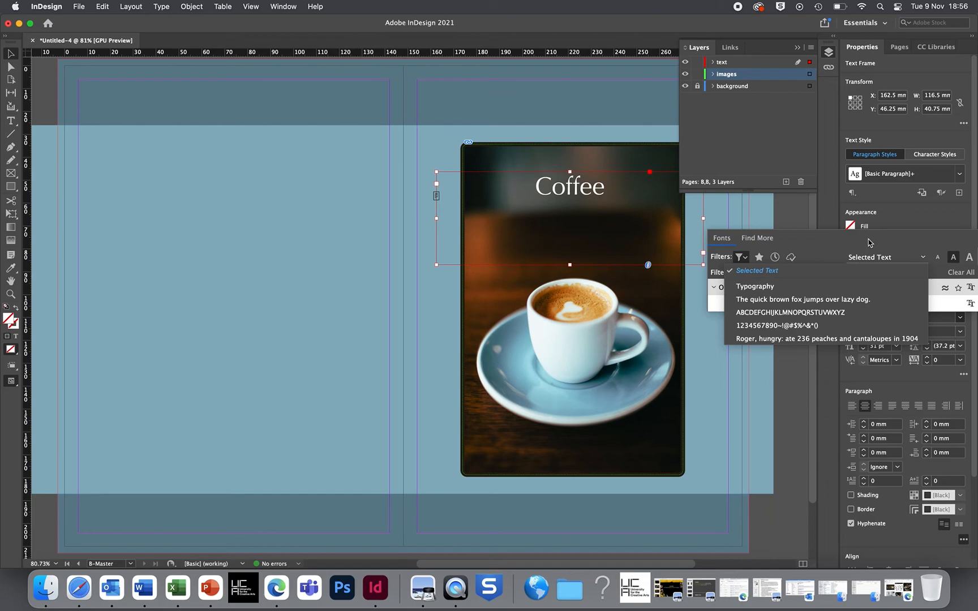
click(825, 249)
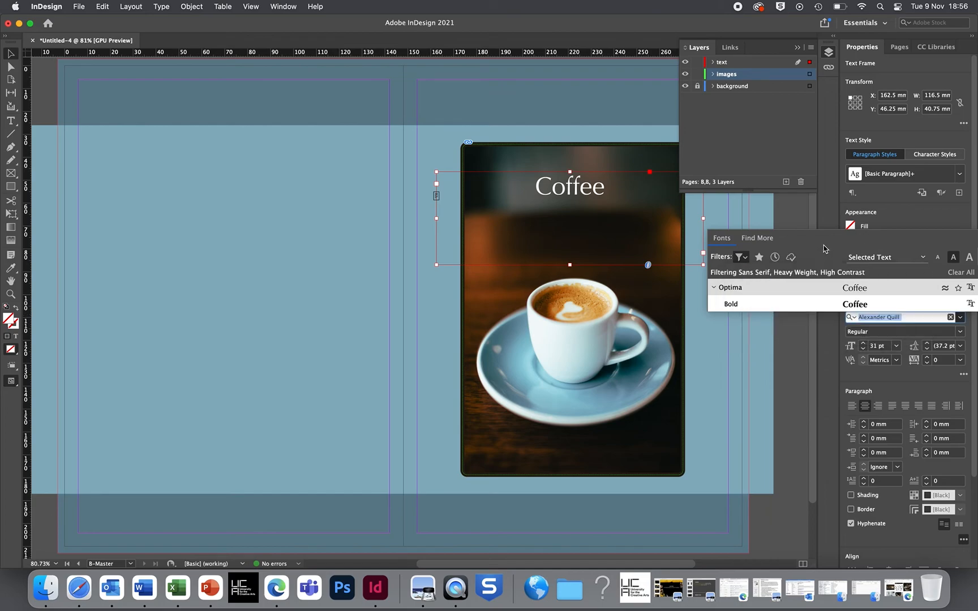
click(760, 311)
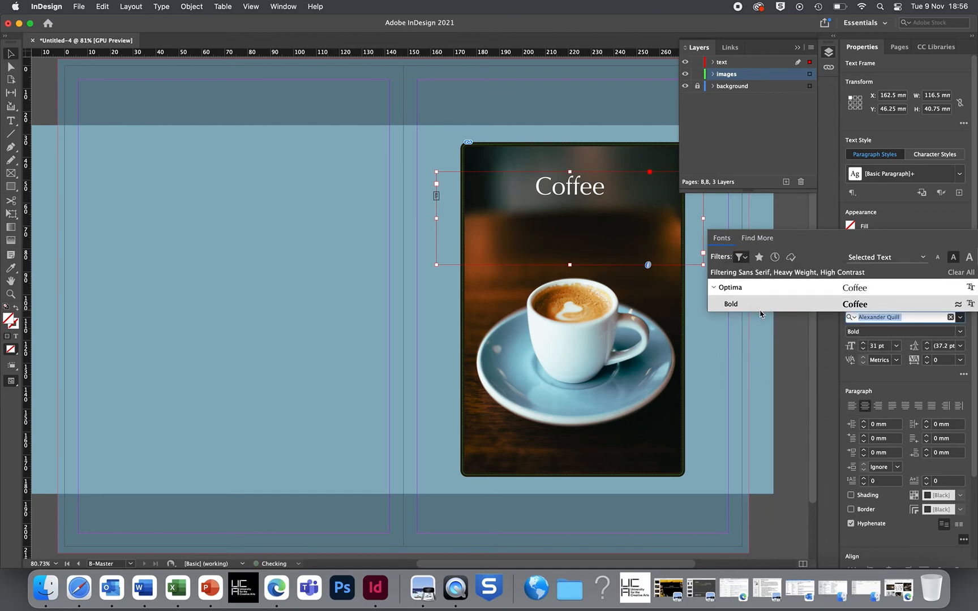
Clear all the font filters and look through the full list of installed fonts.
click(740, 258)
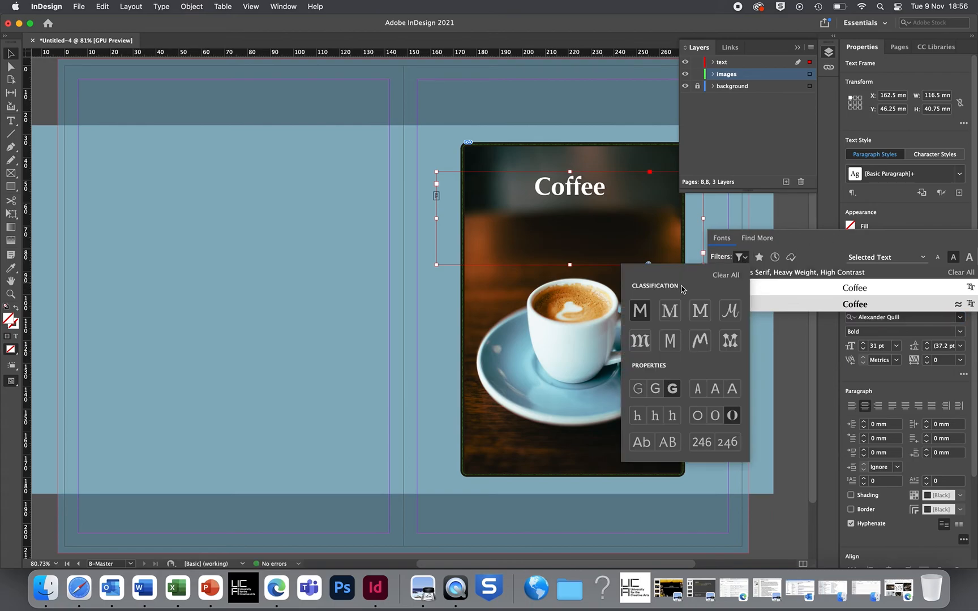
click(728, 276)
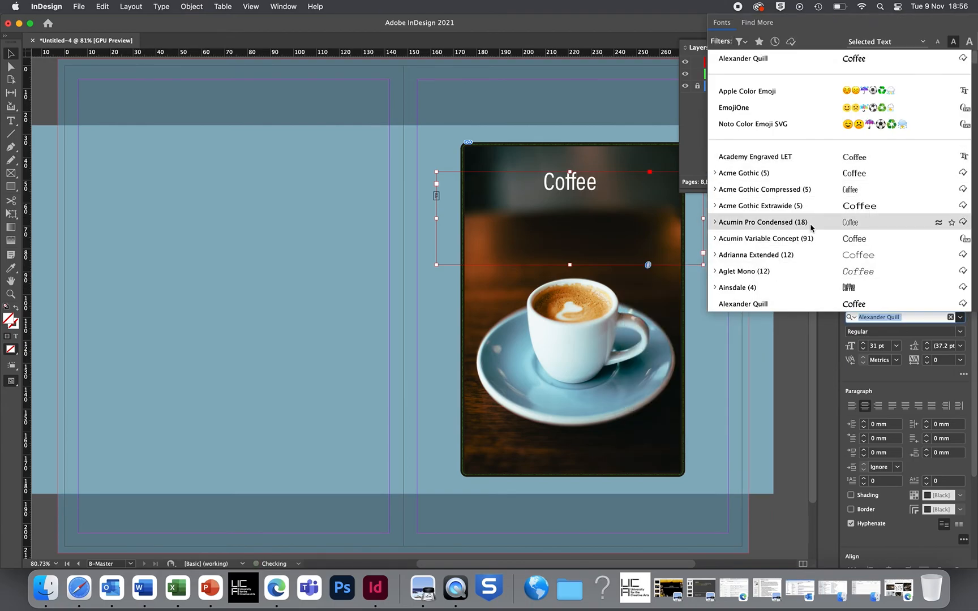
scroll(811, 228, down, 3)
scroll(811, 228, down, 15)
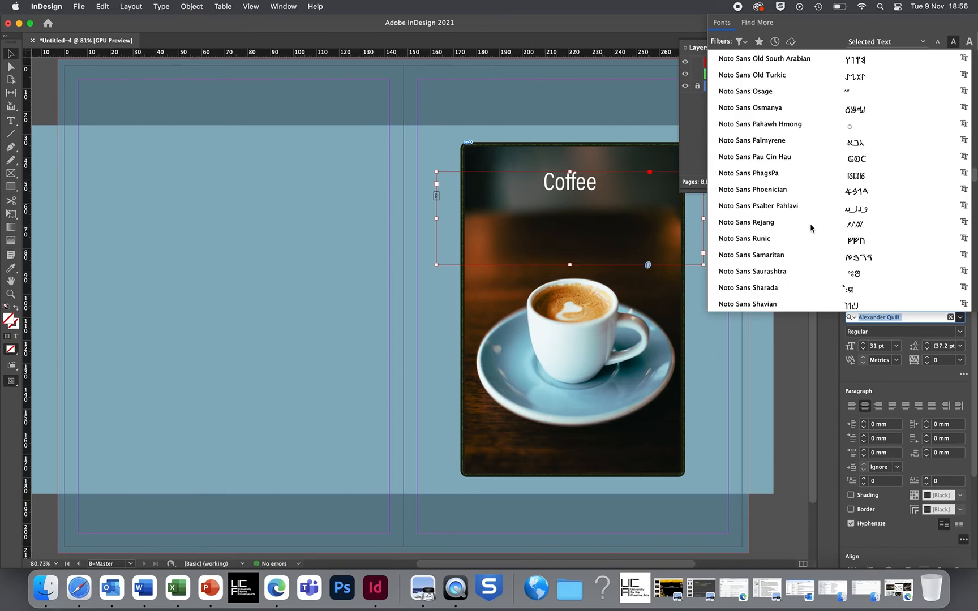
scroll(812, 230, up, 20)
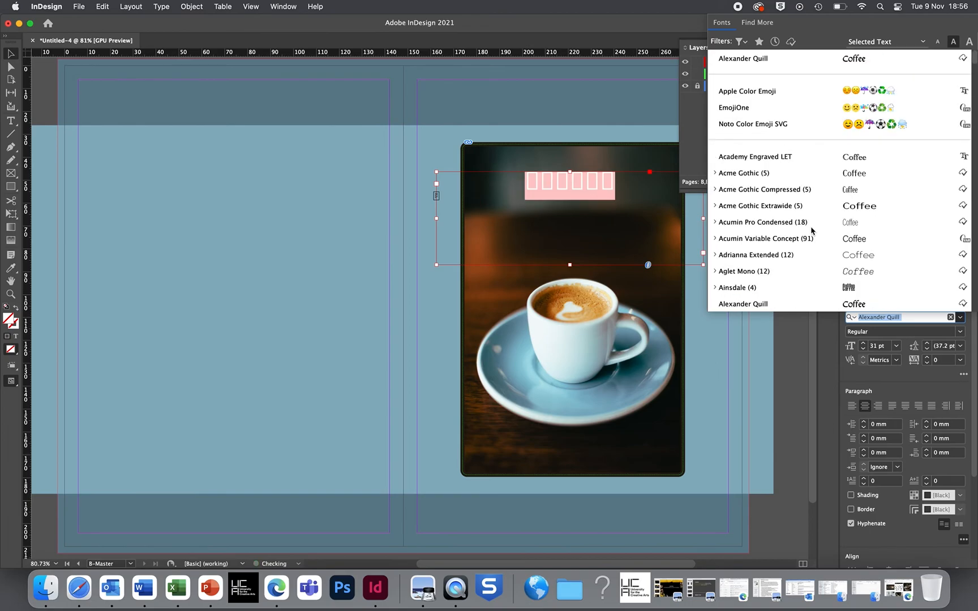
click(893, 41)
click(885, 40)
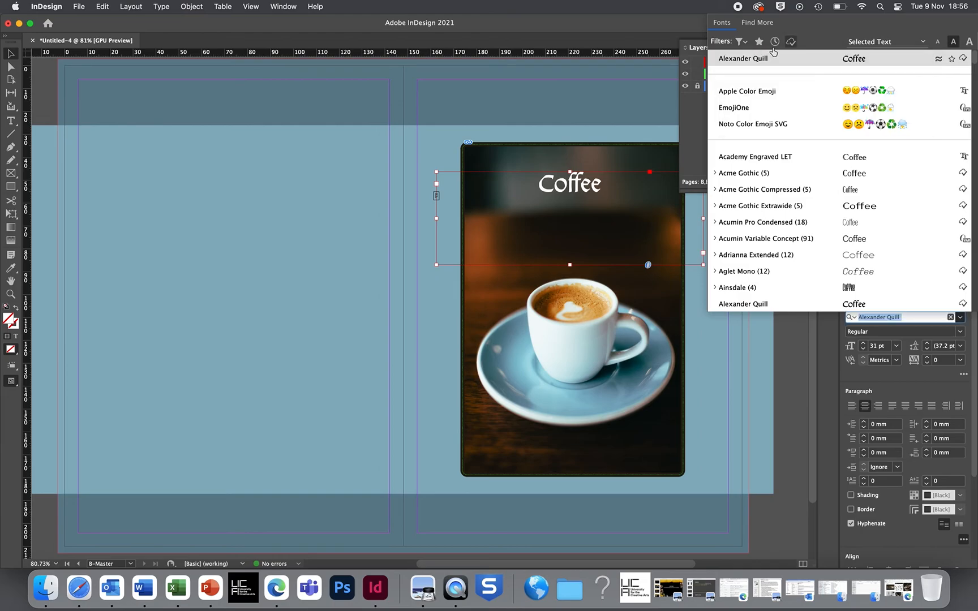
Search the fonts for "con" and set the "Coffee" title in Acumin Pro Condensed Bold.
click(911, 319)
text(co)
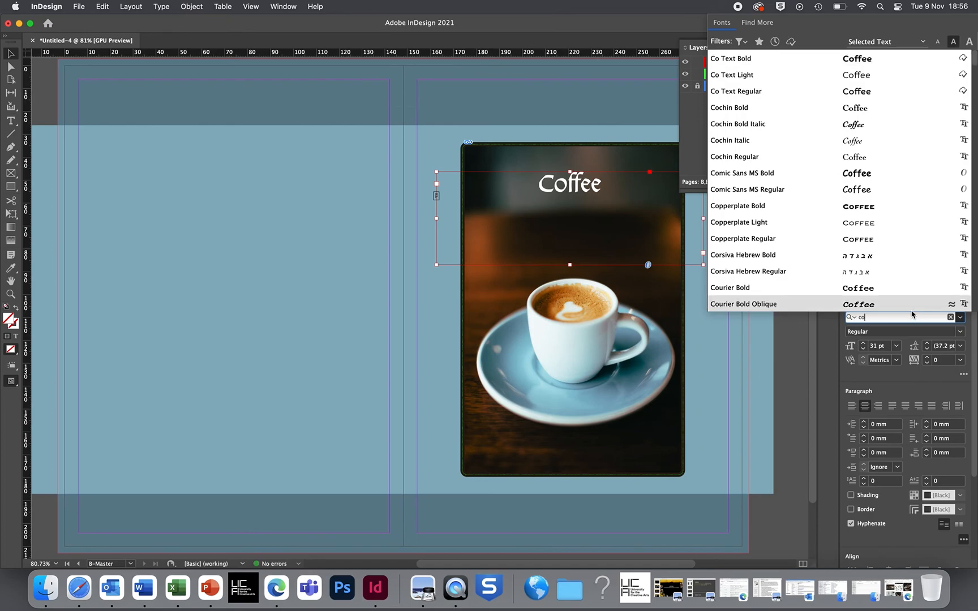
text(n)
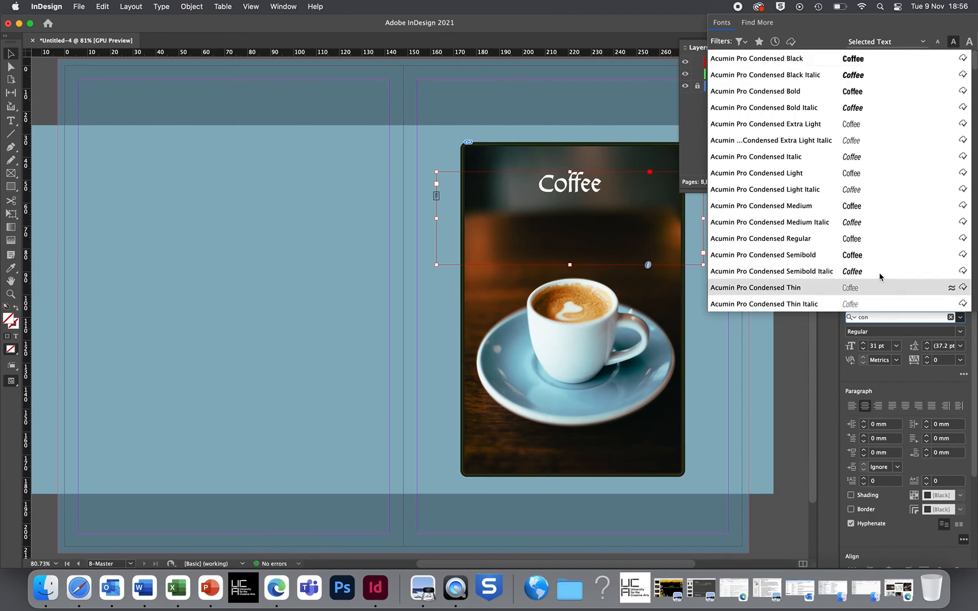
click(864, 96)
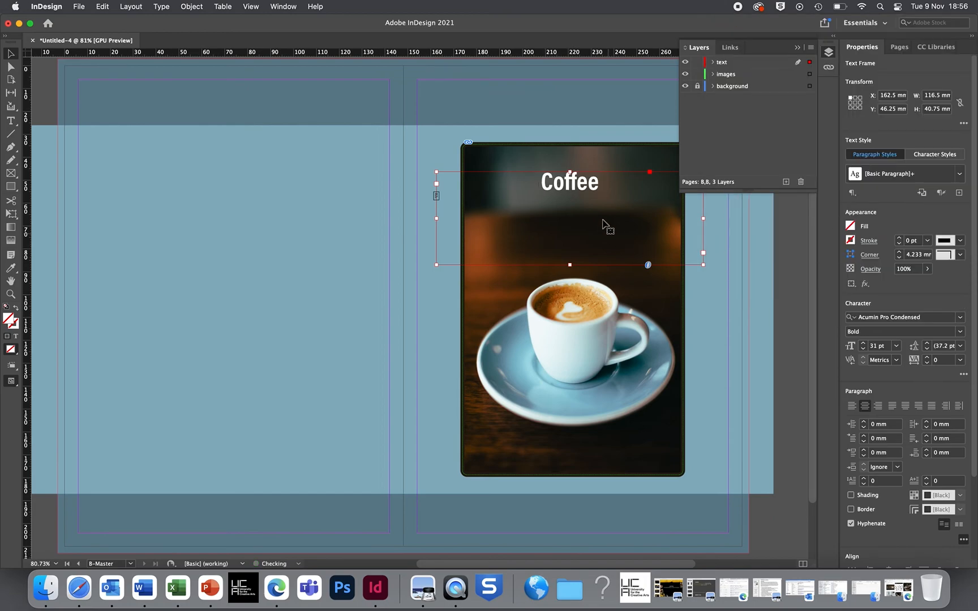
Enlarge the "Coffee" title to 59 pt.
click(864, 343)
click(864, 343)
click(864, 343)
click(864, 343)
click(864, 343)
click(864, 343)
click(863, 343)
click(864, 343)
click(864, 343)
click(864, 343)
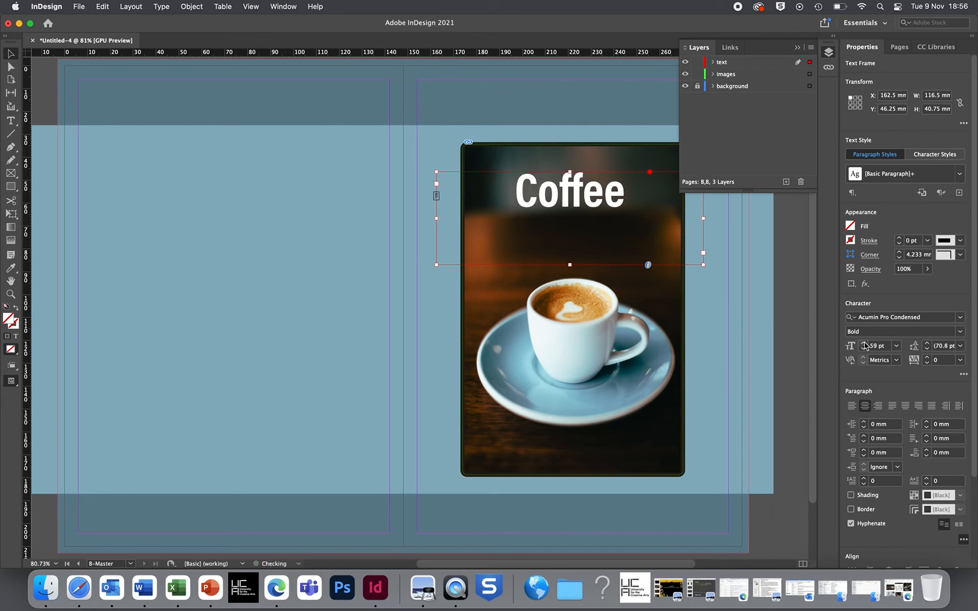
Widen the letter spacing of the "Coffee" title to a tracking of 70.
click(927, 357)
click(927, 358)
click(927, 358)
click(927, 357)
click(928, 358)
click(927, 357)
click(927, 358)
click(928, 358)
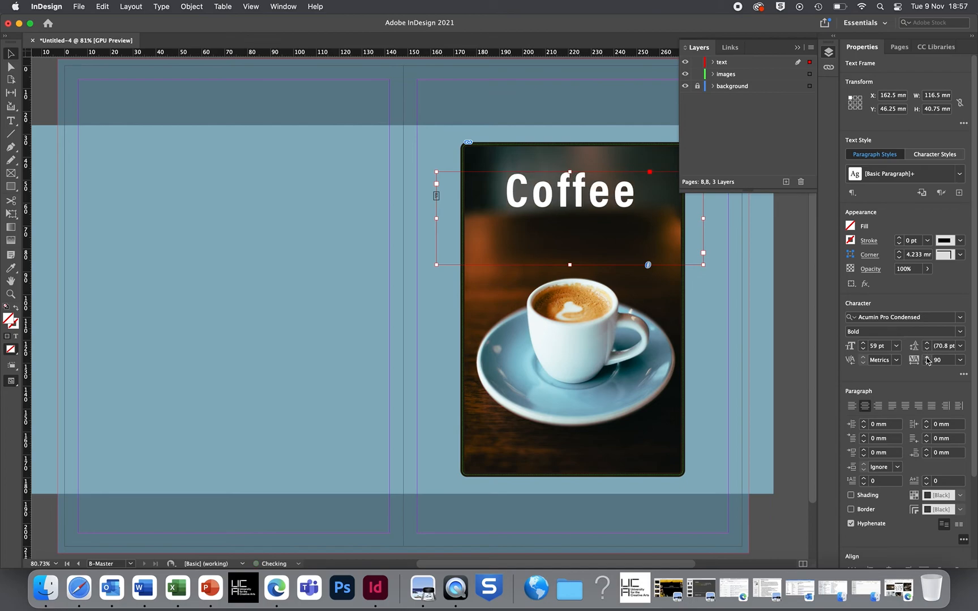
click(927, 363)
click(928, 363)
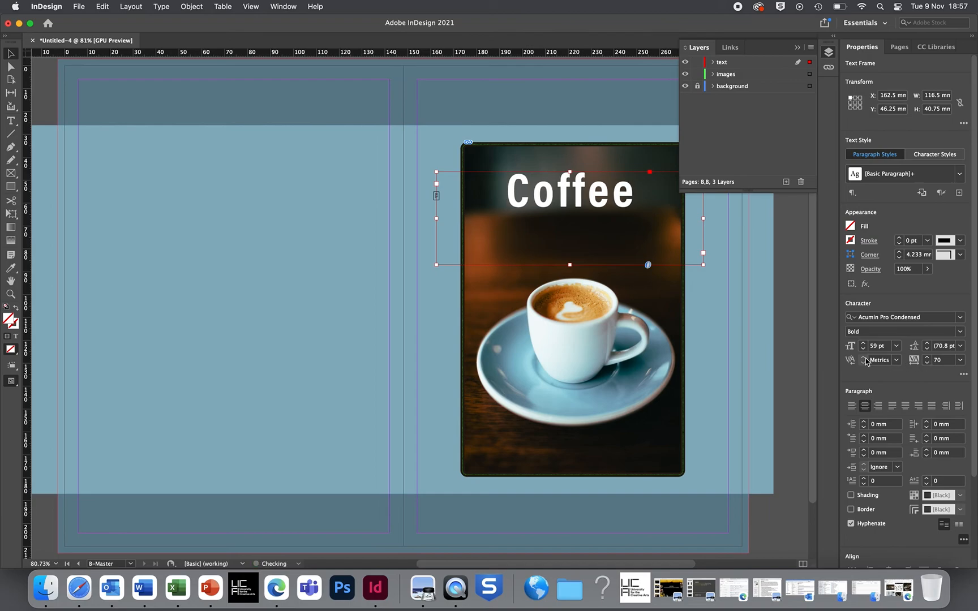
Compare Optical and Metrics kerning on the "Coffee" title, switching between them and ending on Metrics.
click(897, 360)
click(899, 373)
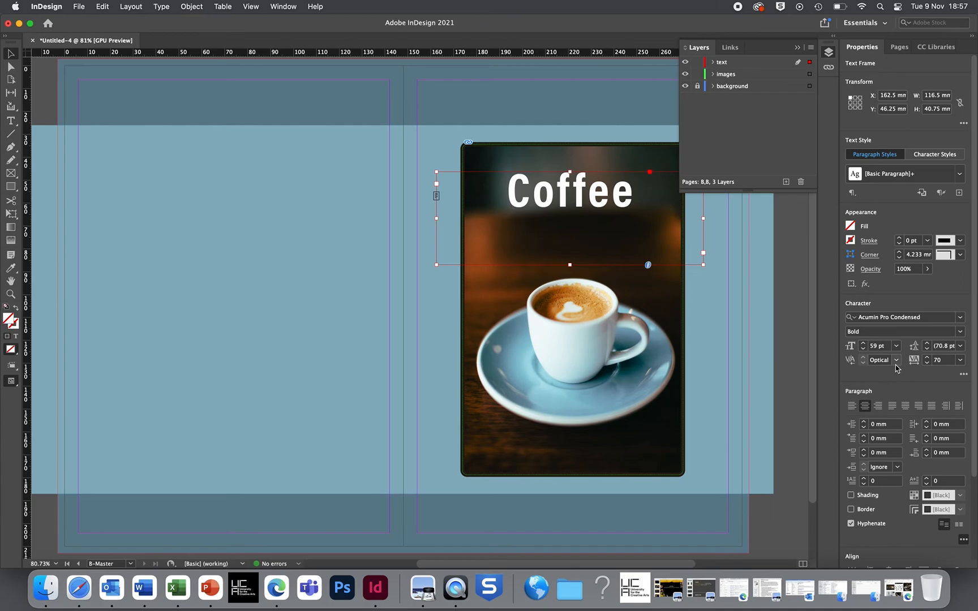
click(897, 360)
click(900, 389)
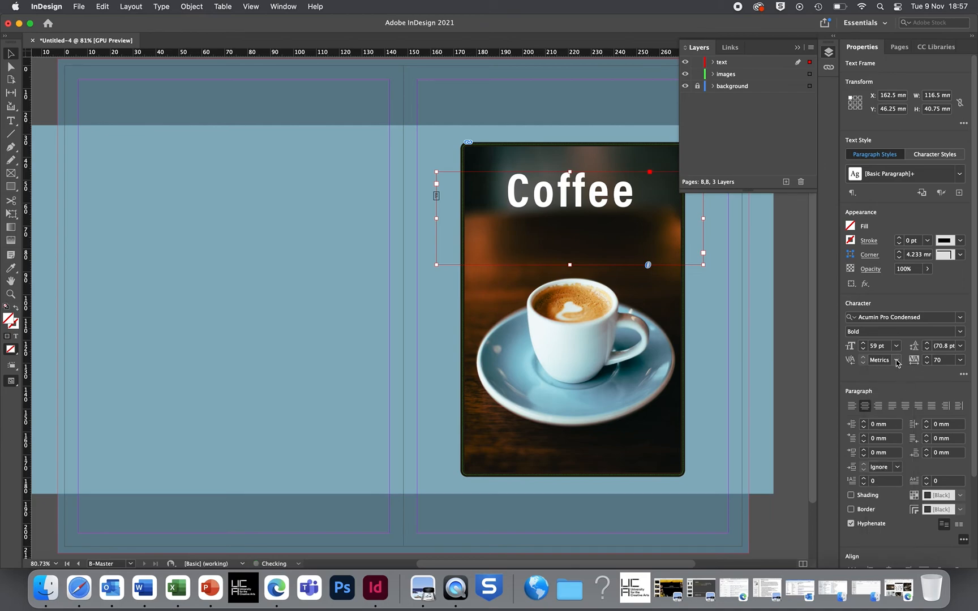
click(897, 361)
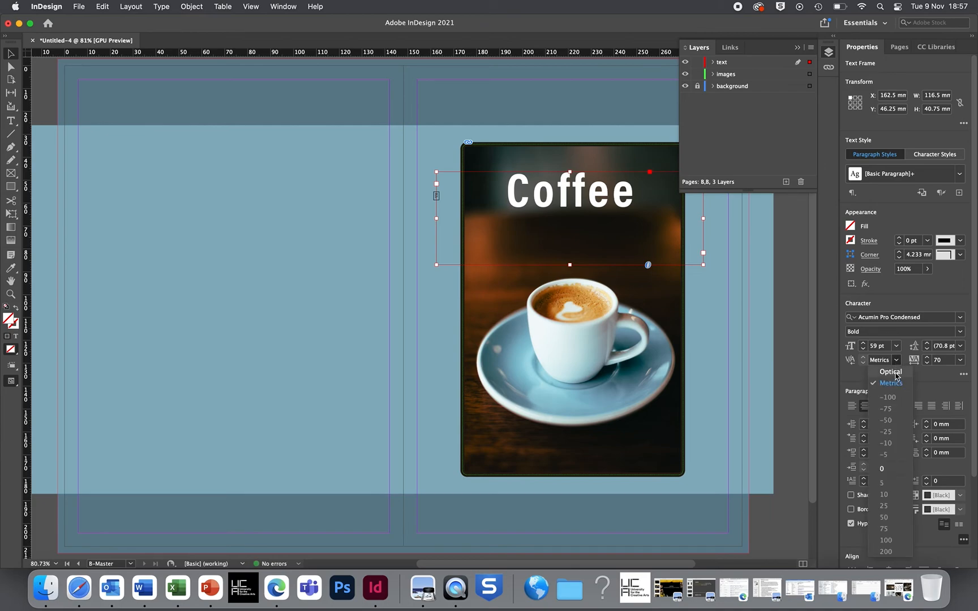
click(897, 373)
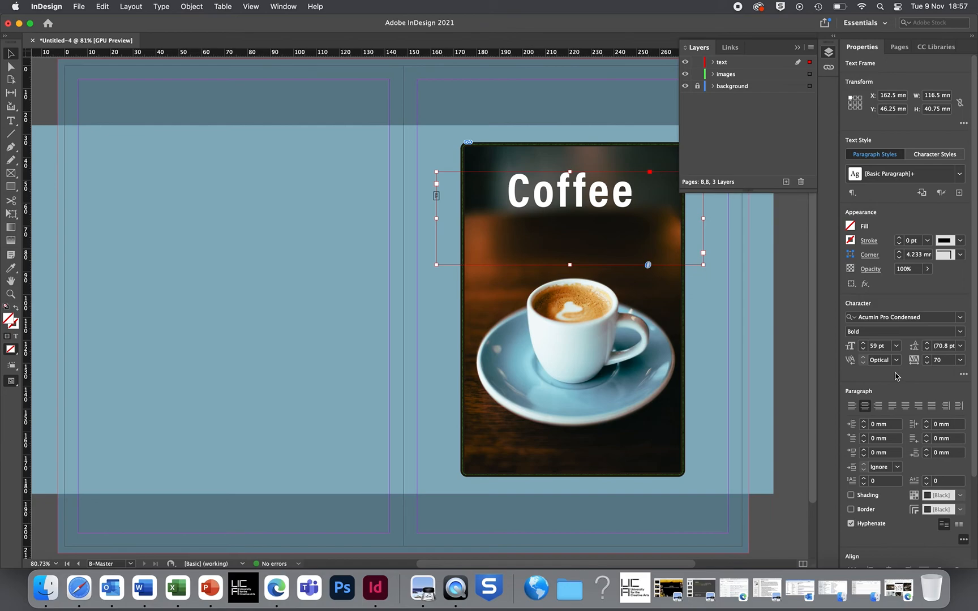
click(897, 360)
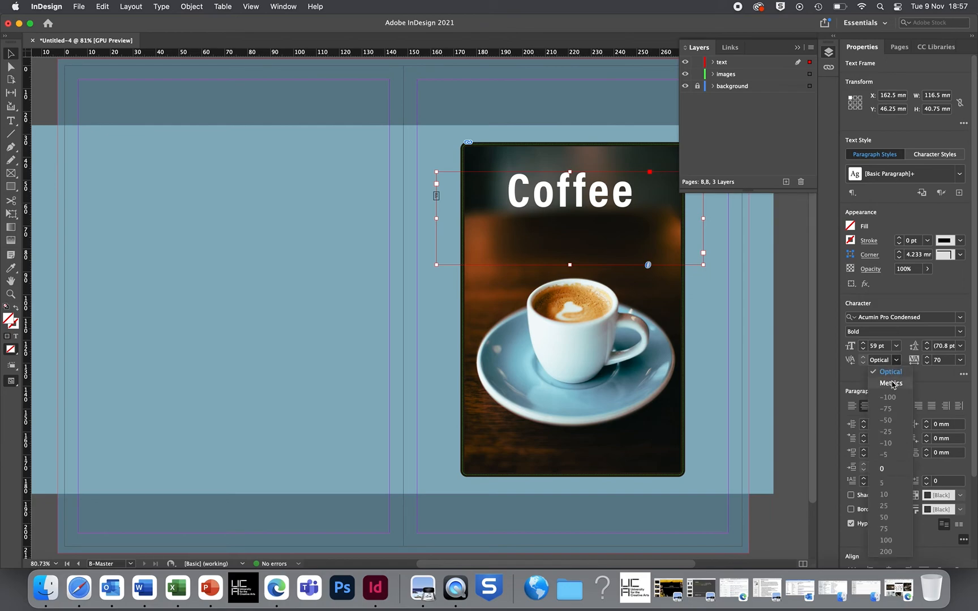
click(893, 385)
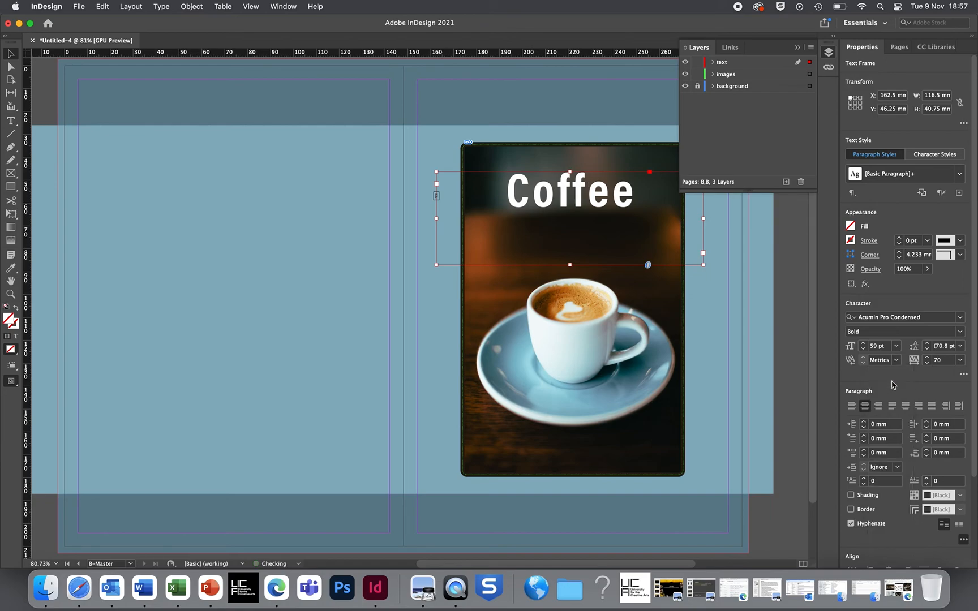
Reduce the title's tracking to 40 and set its kerning to Optical.
click(927, 363)
click(926, 364)
click(927, 363)
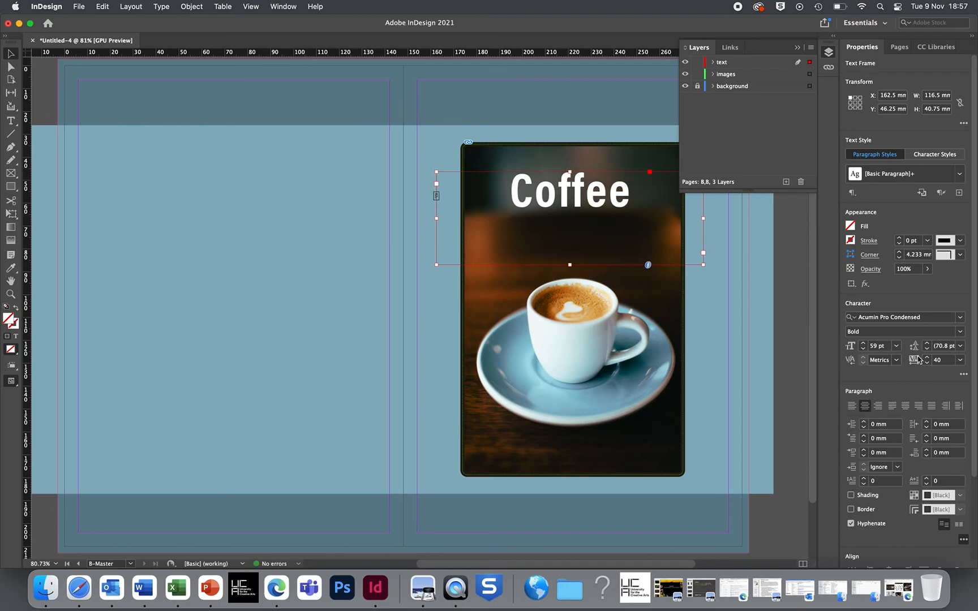
click(901, 363)
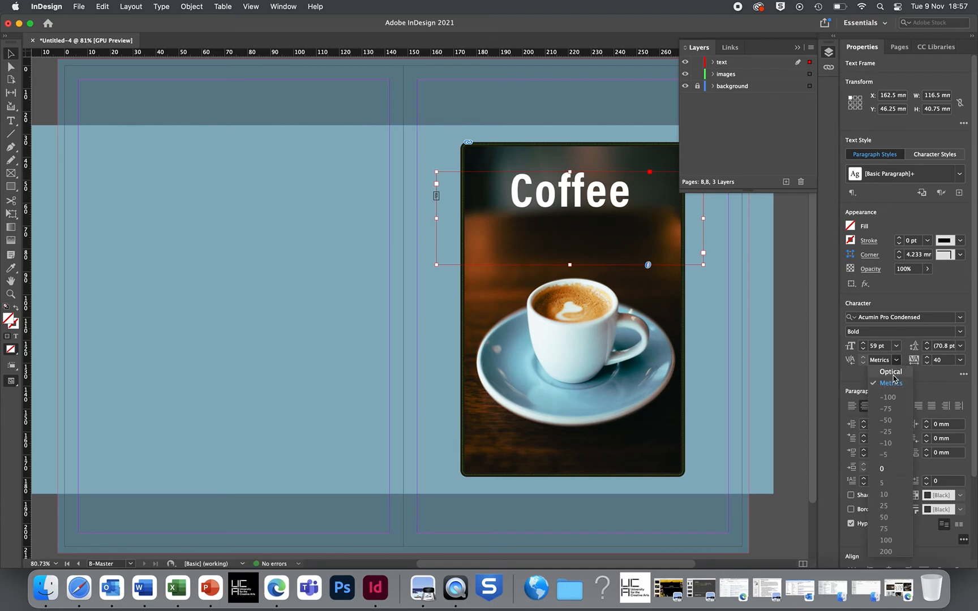
click(893, 376)
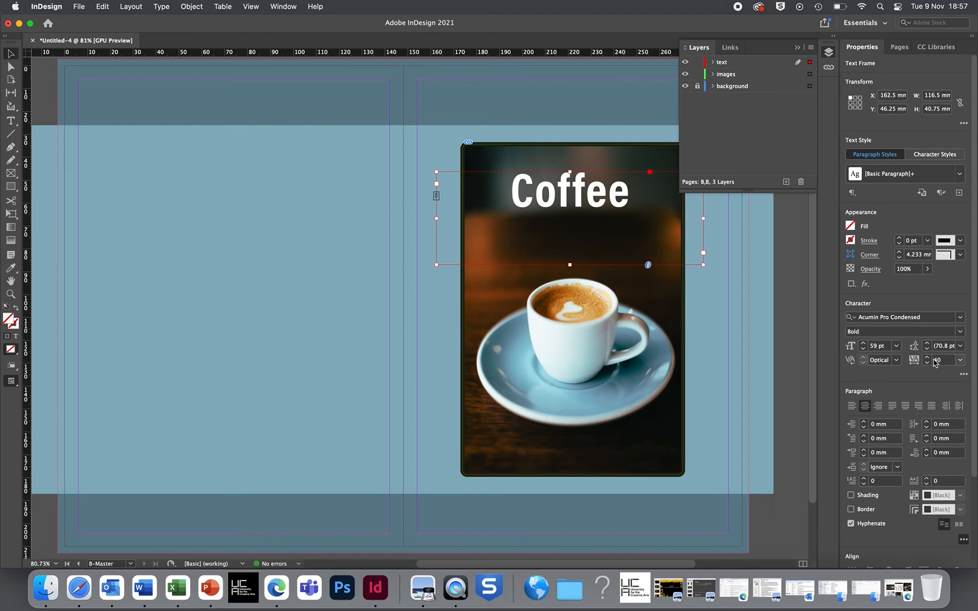
Show the additional character options and try All Caps and Small Caps on the title, leaving neither applied.
click(964, 377)
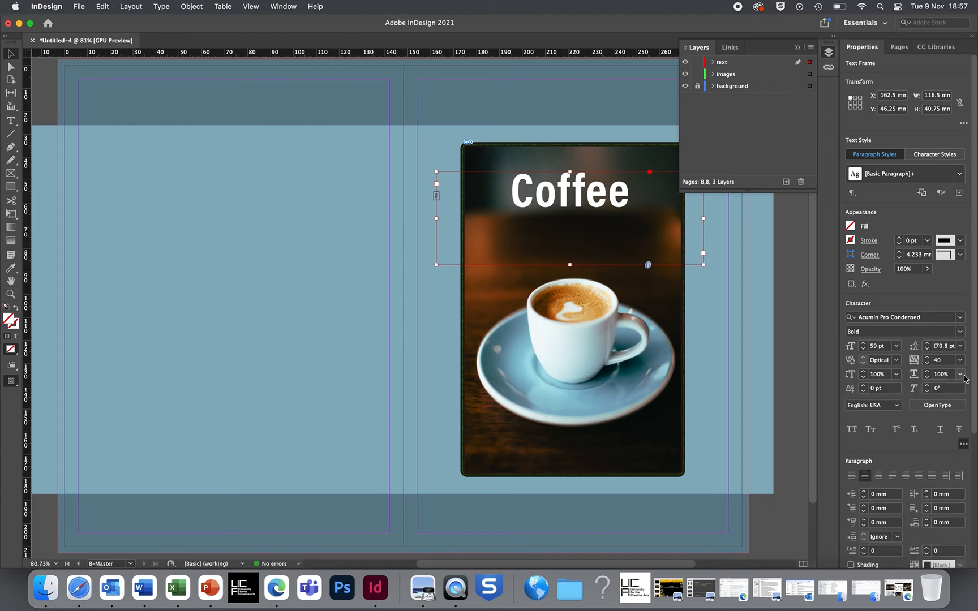
click(852, 432)
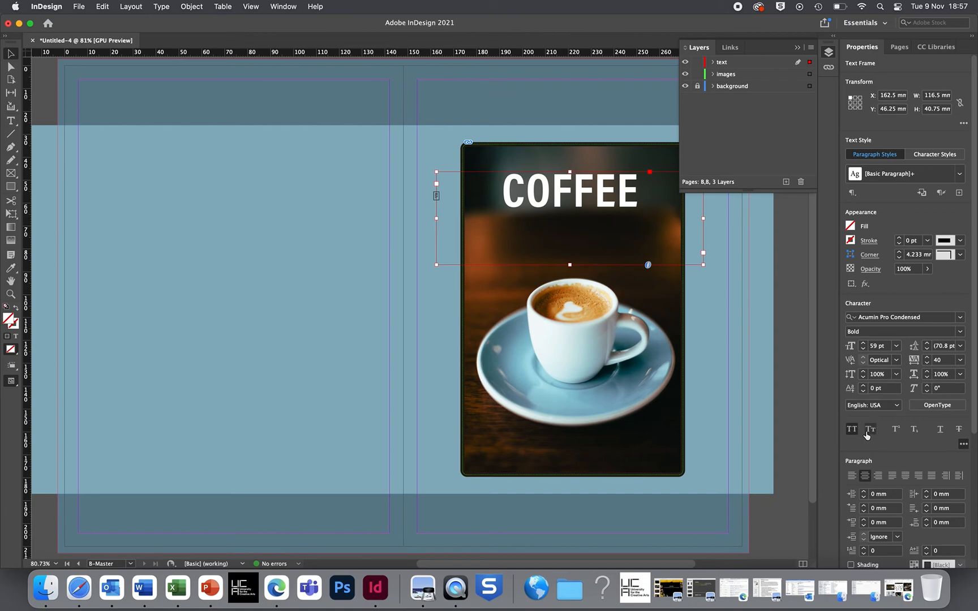
click(870, 431)
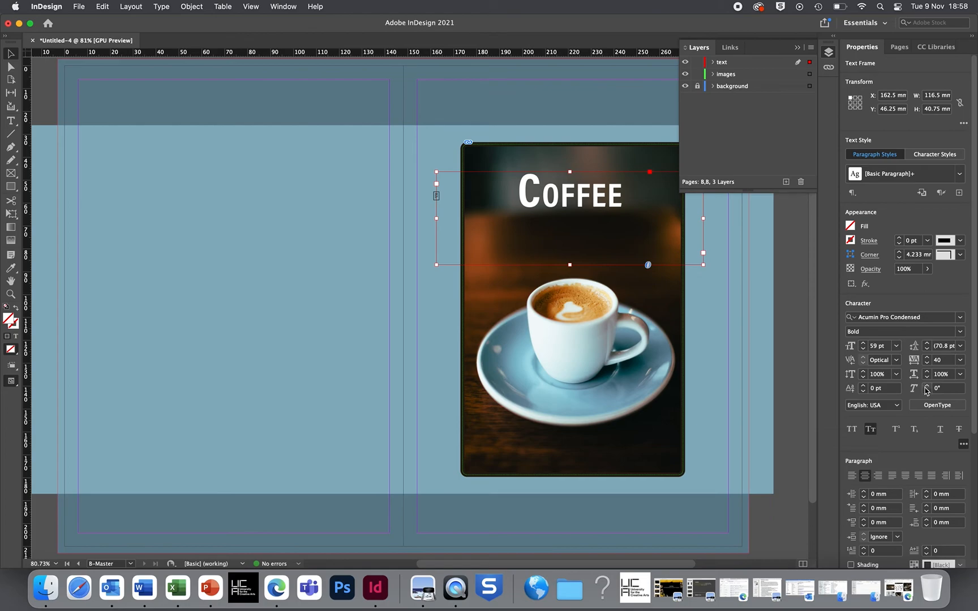
click(851, 428)
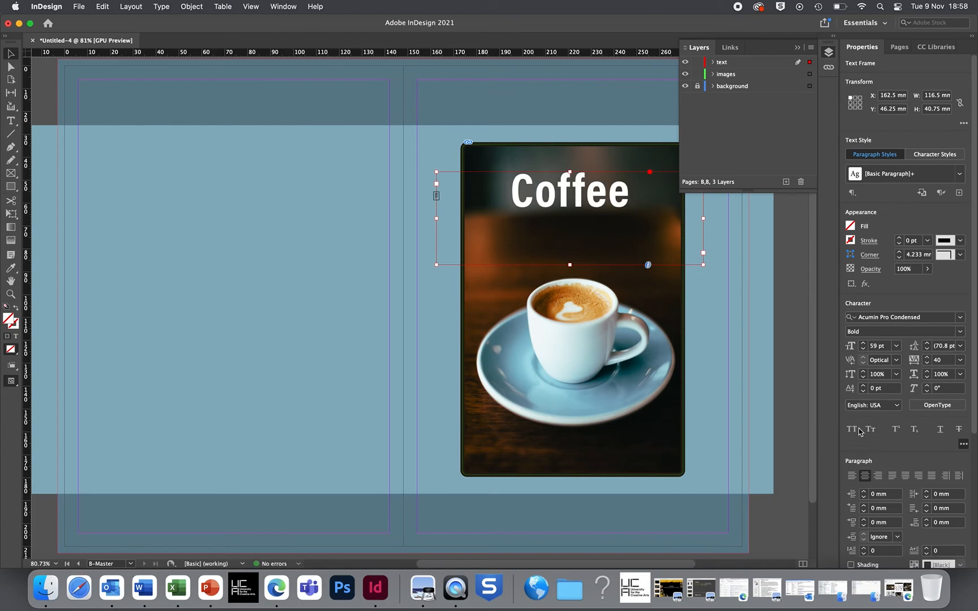
Examine the OpenType features offered for the title's font without applying any.
click(929, 406)
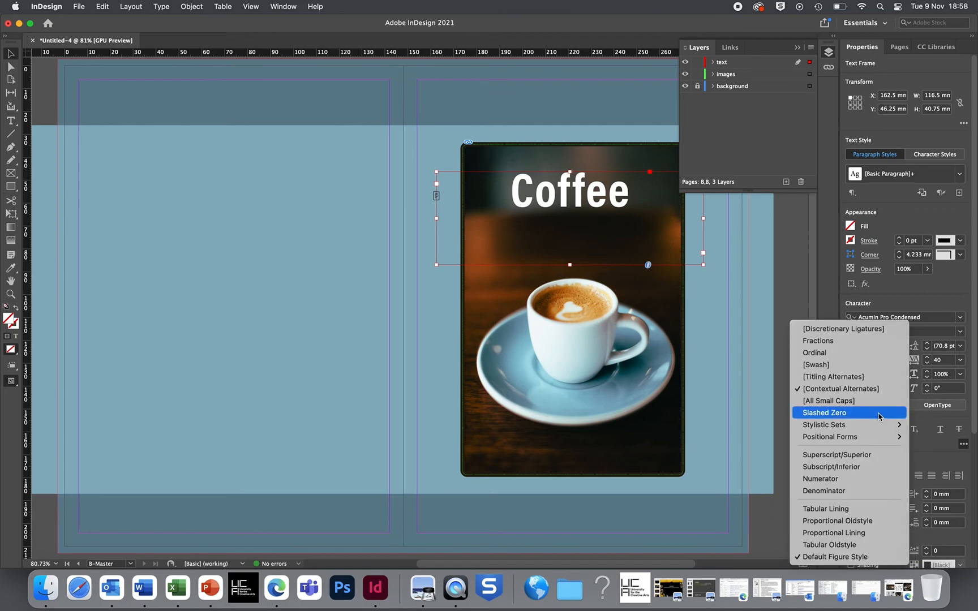
click(924, 455)
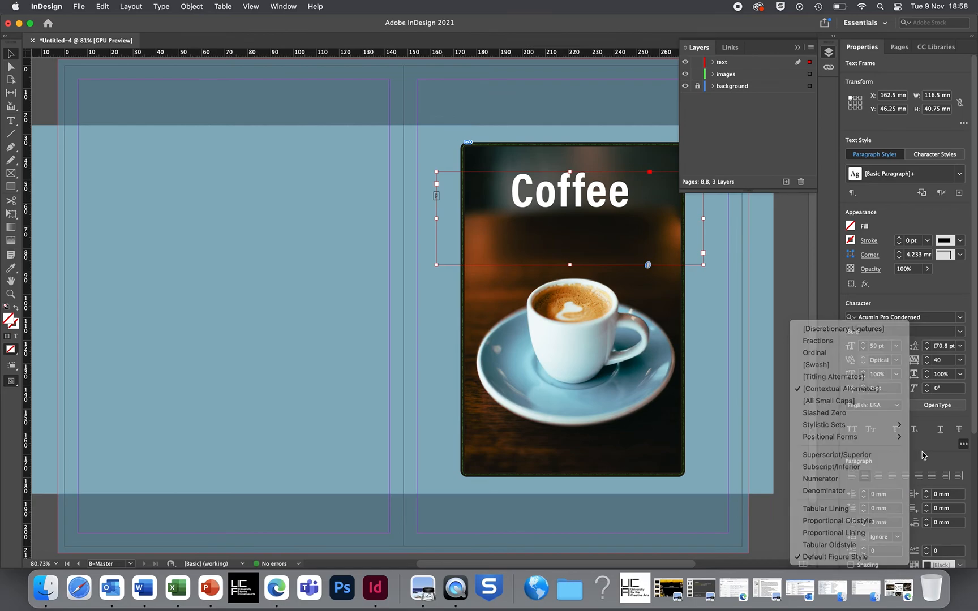
click(926, 407)
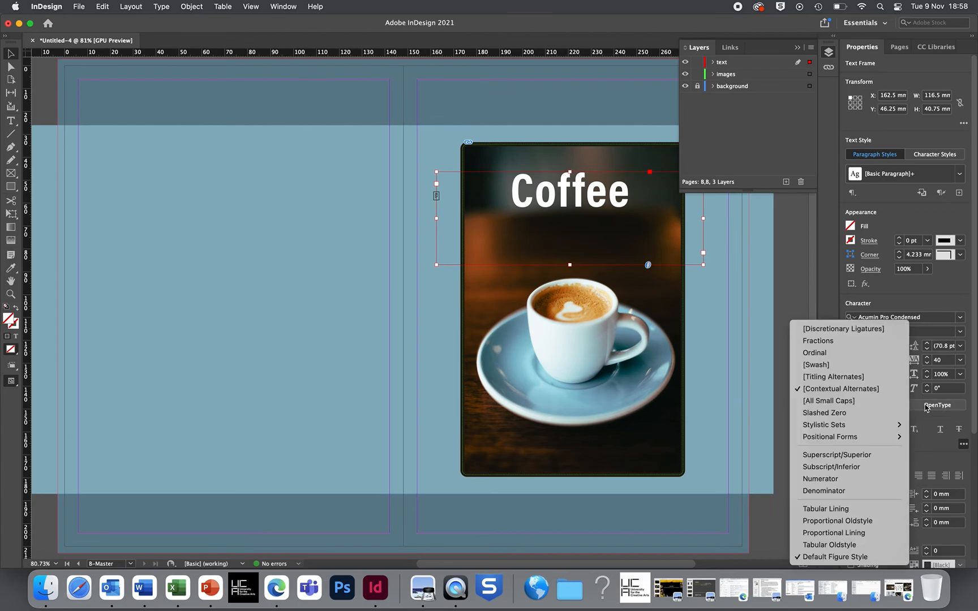
click(924, 431)
Apply a drop shadow to the "Coffee" title's frame and preview it on the page.
scroll(923, 430, down, 5)
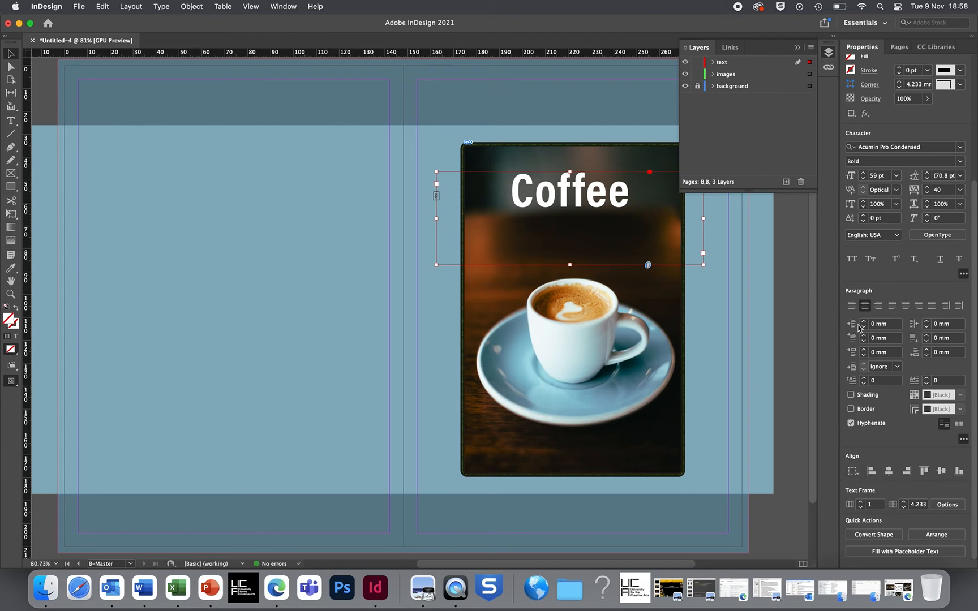
click(864, 115)
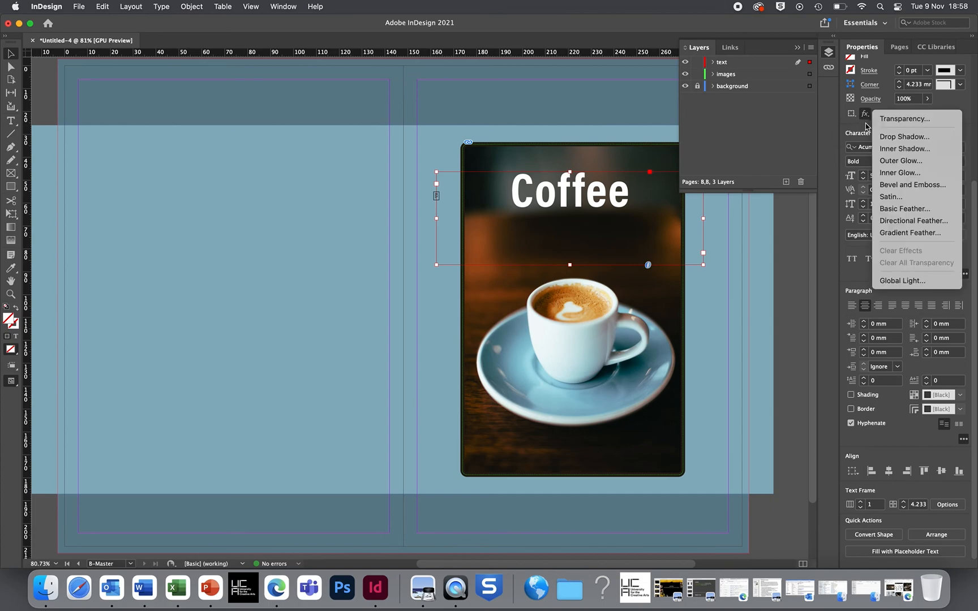
click(881, 137)
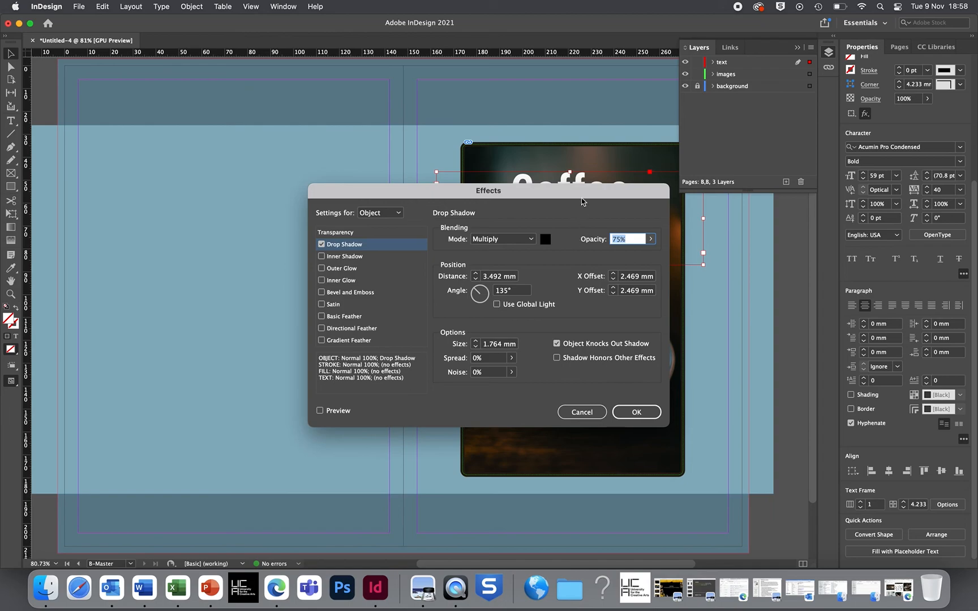
drag(582, 196, 757, 294)
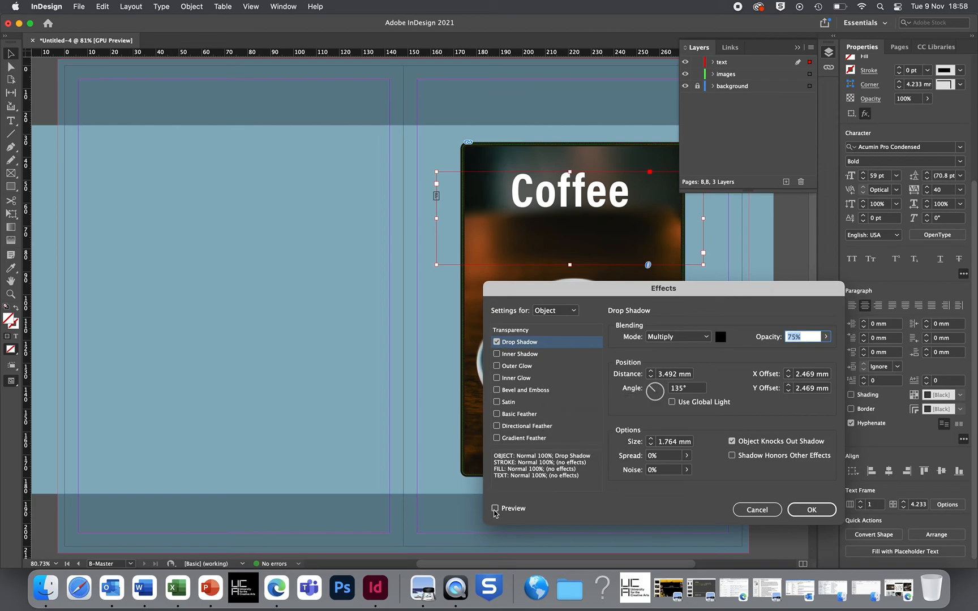
click(495, 509)
click(496, 508)
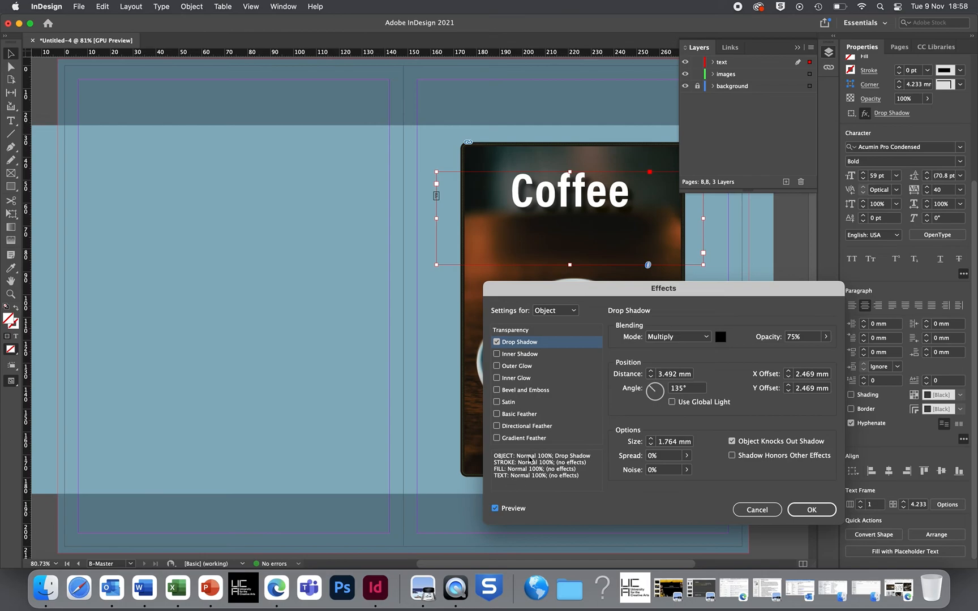
drag(613, 298, 632, 319)
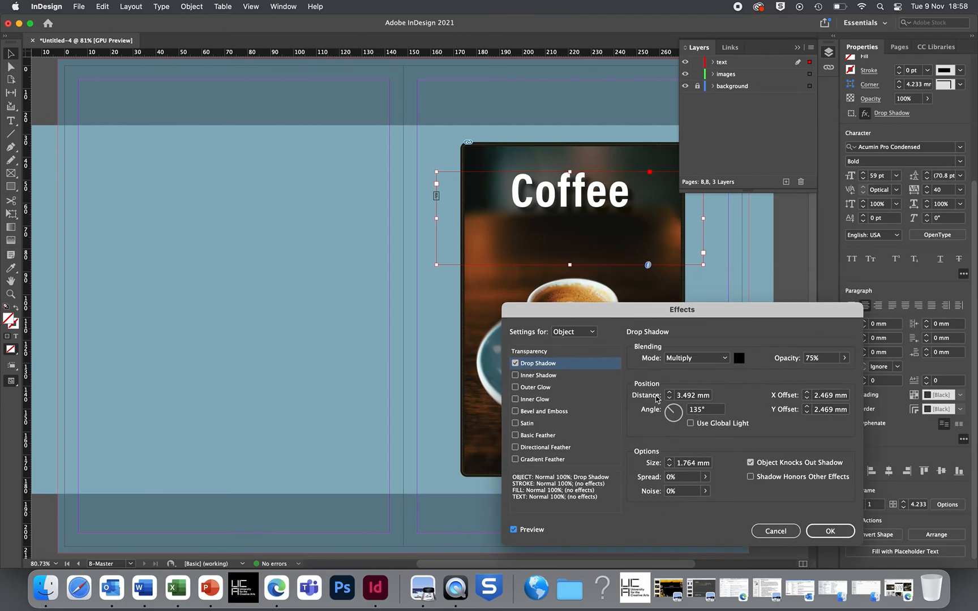
Set the title's drop shadow angle to 45° and try different shadow distances, ending at 1 mm.
drag(669, 411, 678, 412)
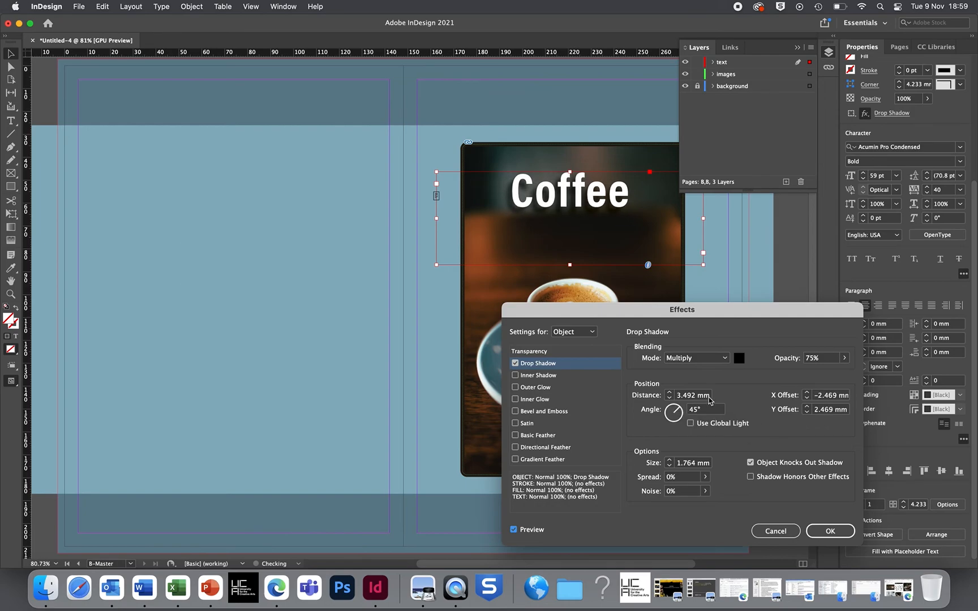
click(671, 398)
click(671, 398)
click(670, 398)
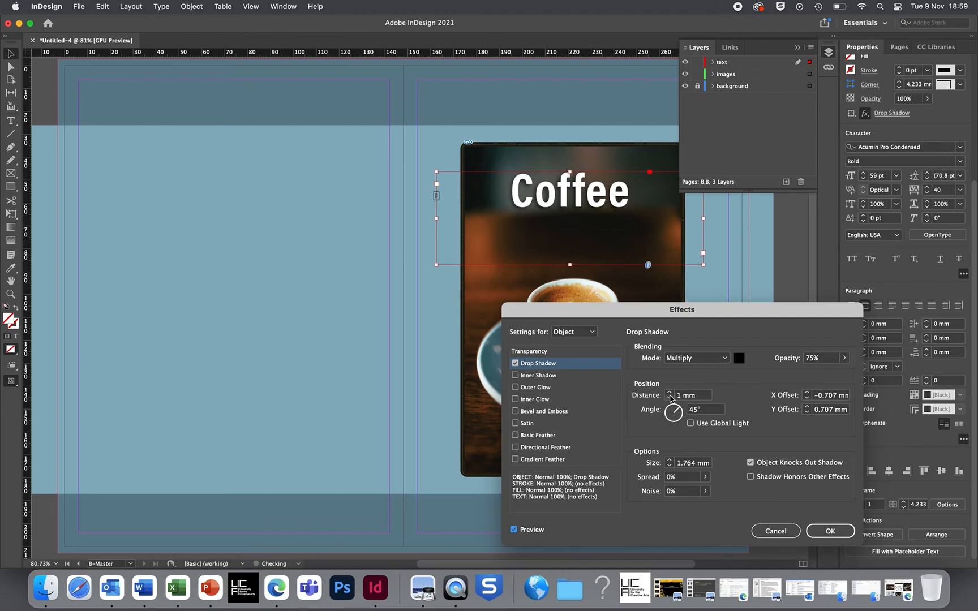
click(670, 394)
click(670, 394)
click(670, 393)
click(671, 394)
click(670, 394)
click(670, 394)
click(671, 394)
click(670, 394)
click(670, 393)
double_click(670, 397)
click(670, 397)
double_click(670, 398)
double_click(671, 397)
double_click(670, 397)
Reduce the drop shadow's opacity to 55% and look at its colour choices, leaving the colour as it is.
click(844, 358)
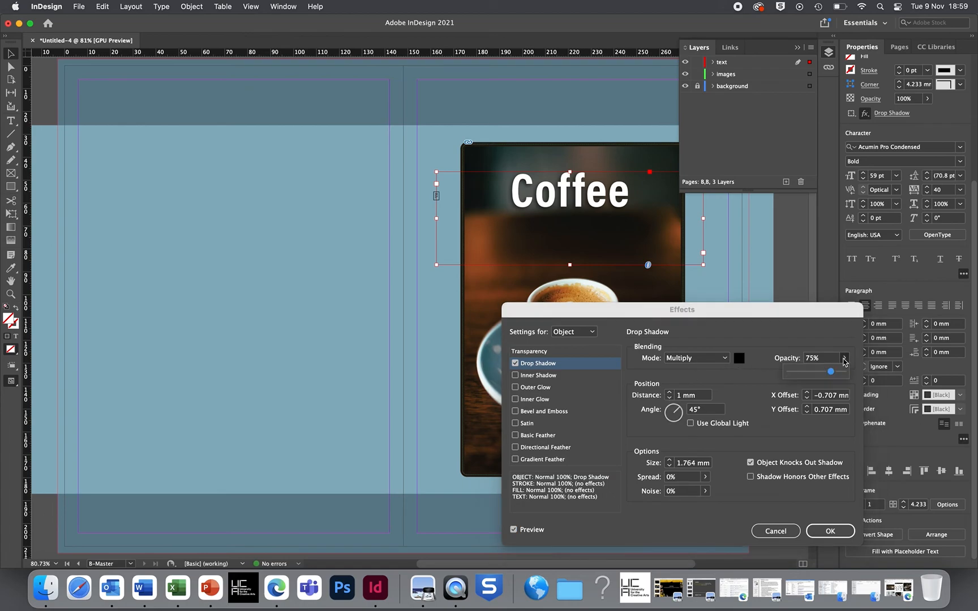
click(820, 372)
click(739, 358)
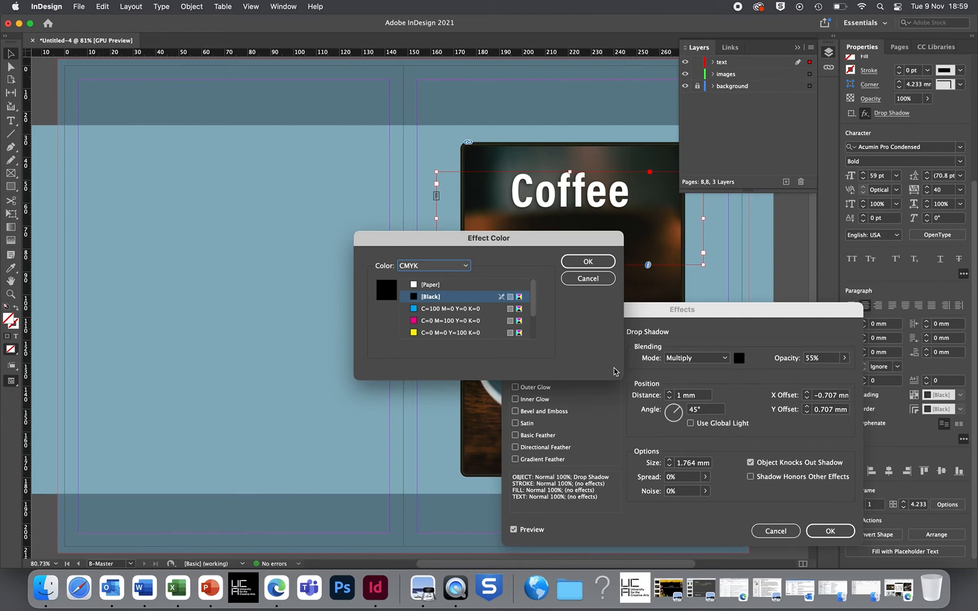
click(587, 278)
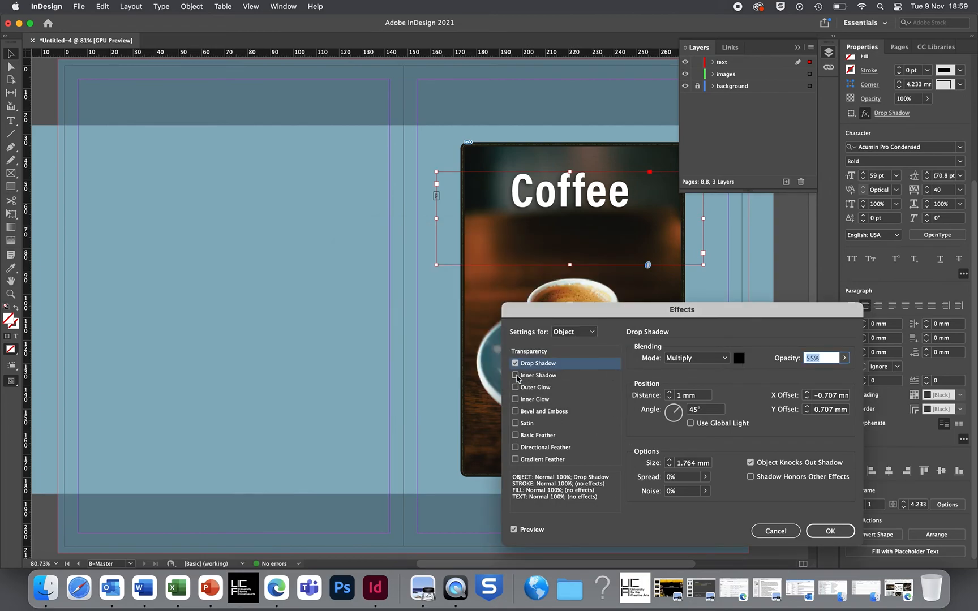
Replace the title's drop shadow with an inner shadow and set its distance to 1 mm.
click(517, 376)
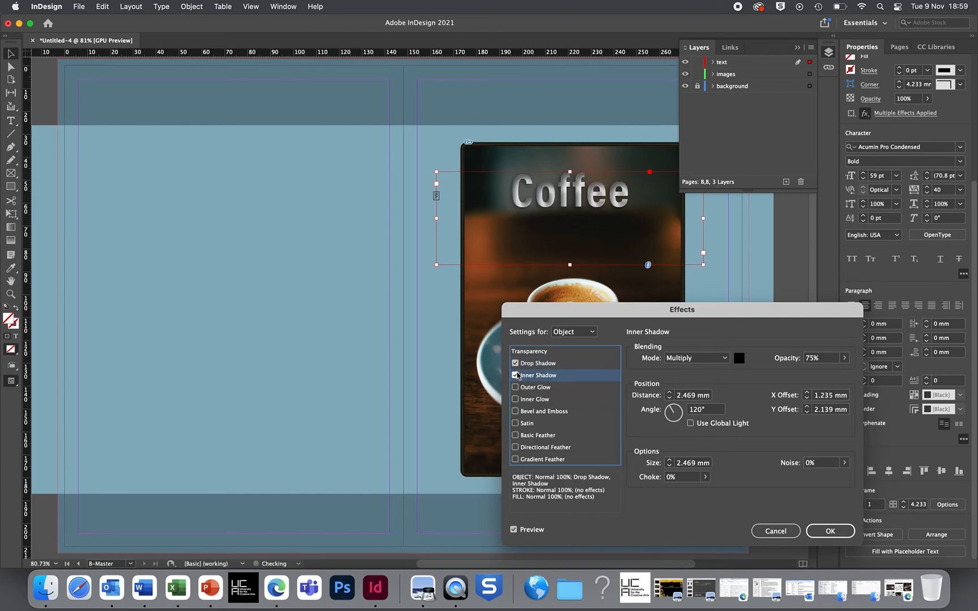
click(516, 364)
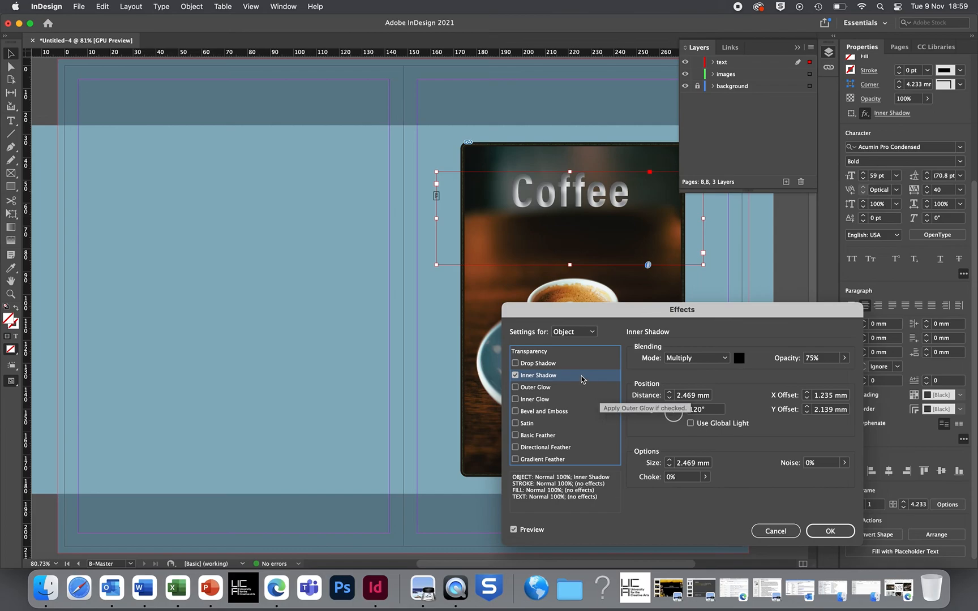
click(669, 394)
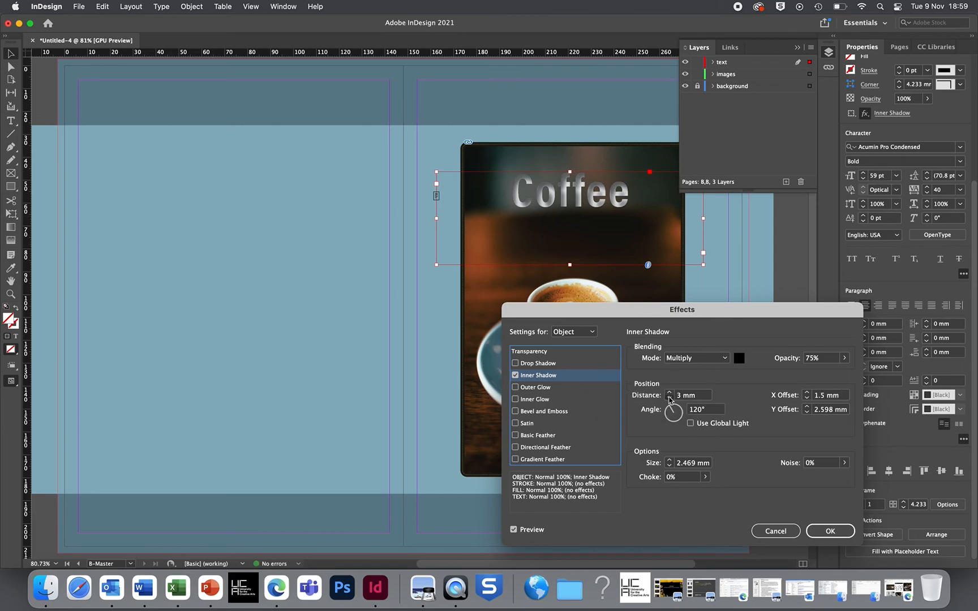
click(669, 398)
click(669, 398)
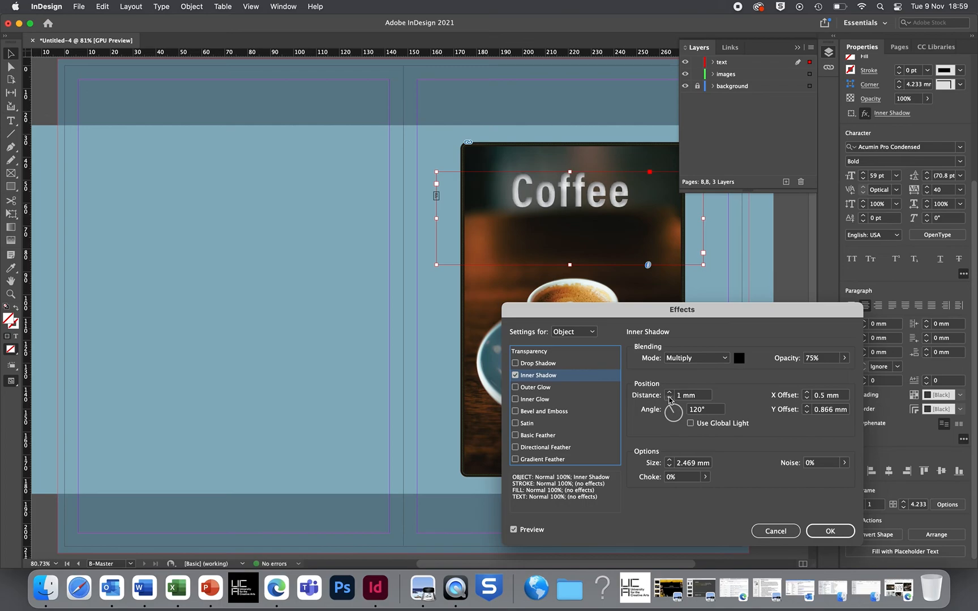
Try Outer Glow, Inner Glow, Bevel and Emboss, and Satin on the title one at a time, leaving none applied.
click(527, 388)
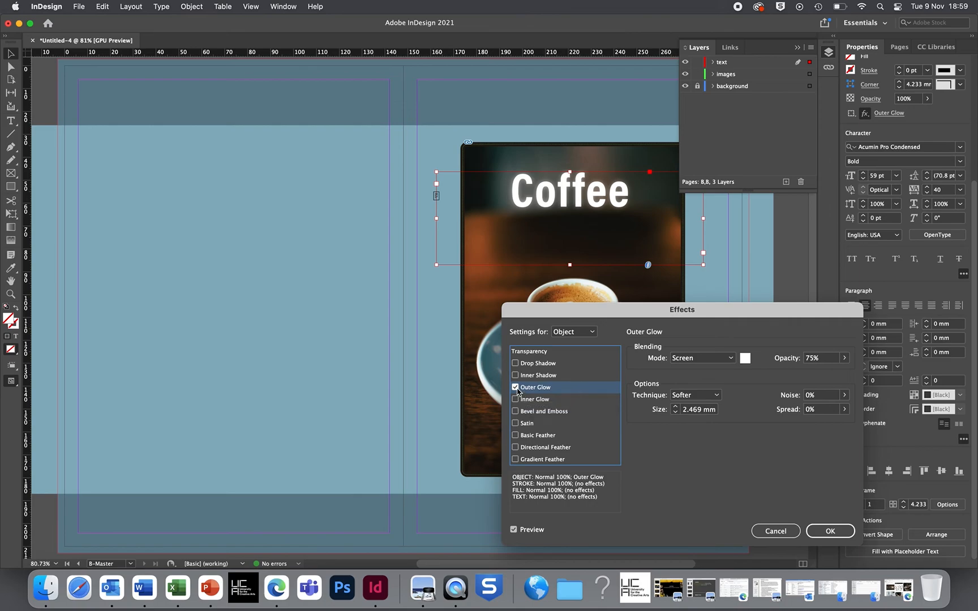
click(521, 389)
click(530, 401)
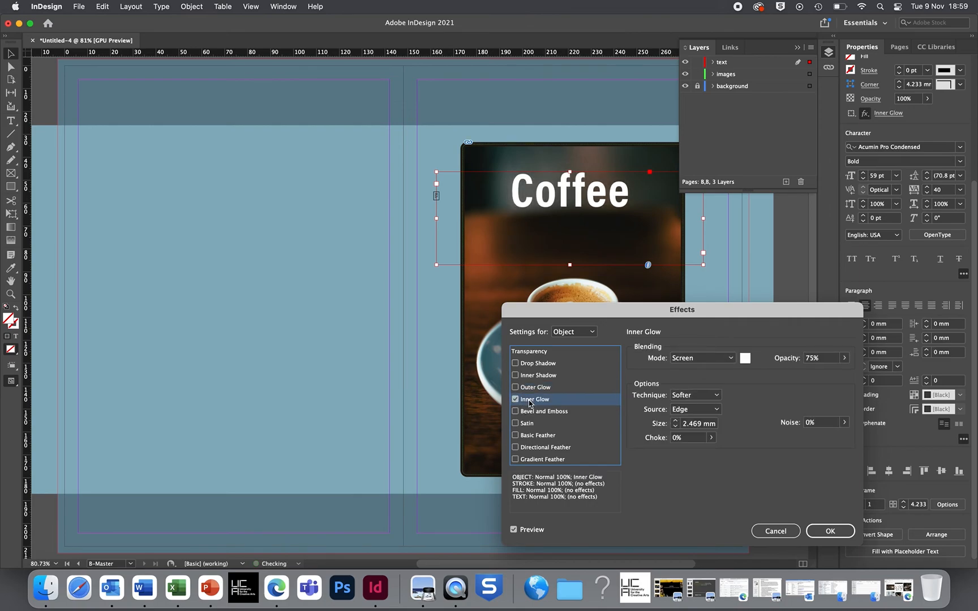
click(532, 411)
click(516, 400)
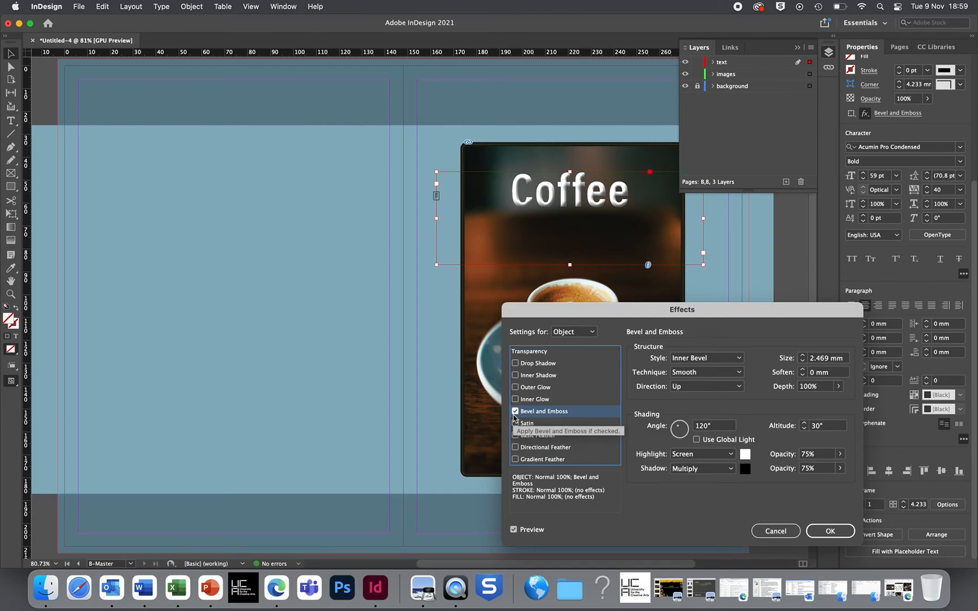
click(515, 411)
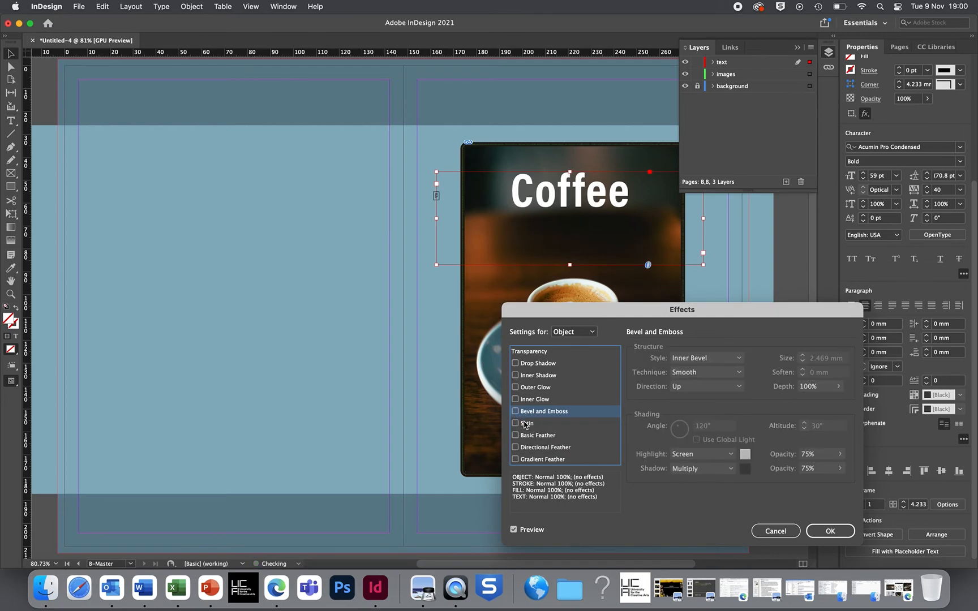
click(524, 424)
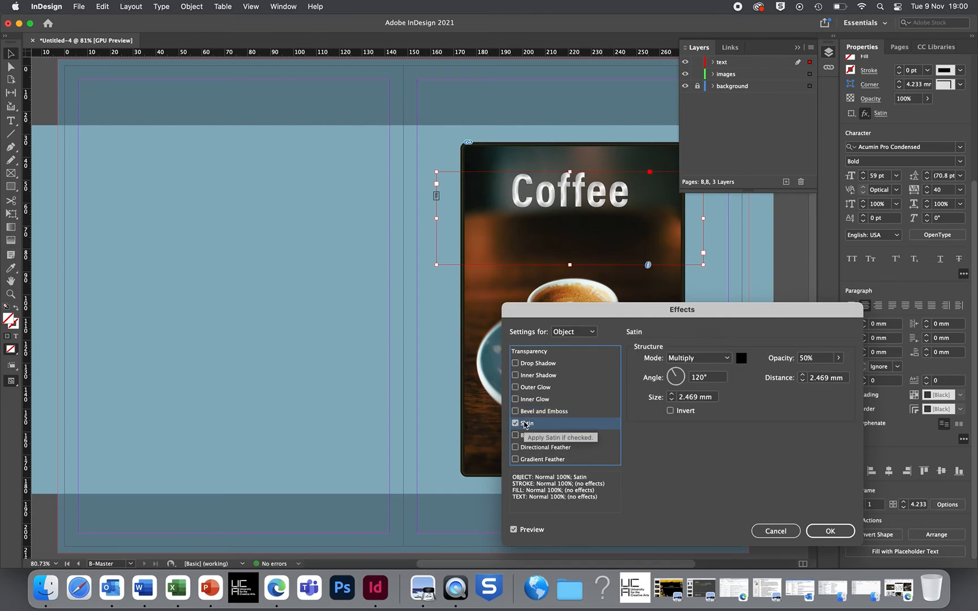
click(524, 425)
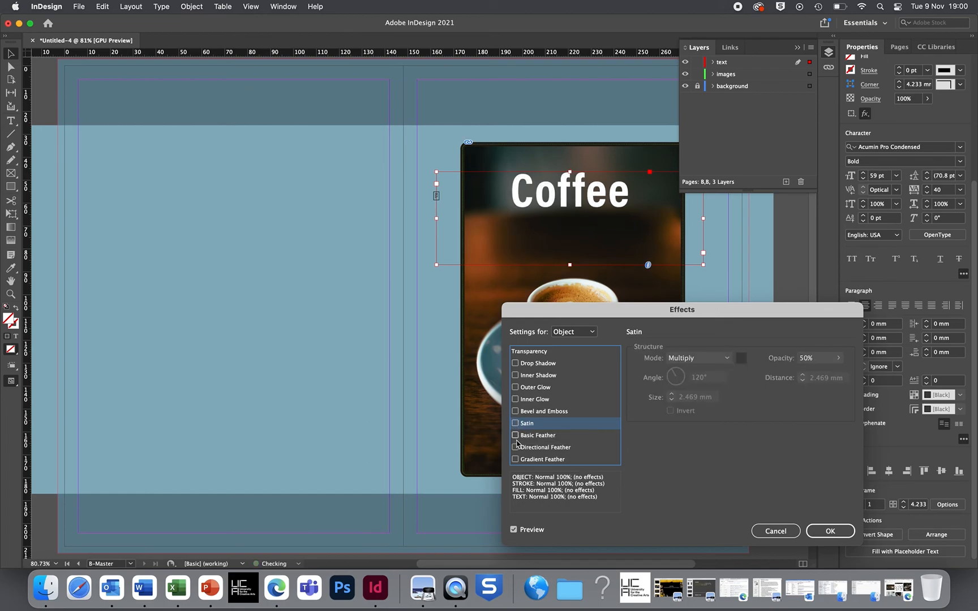
Try Basic Feather on the title with widths down to 0 mm, remove it, and close the effects settings with none applied.
click(527, 439)
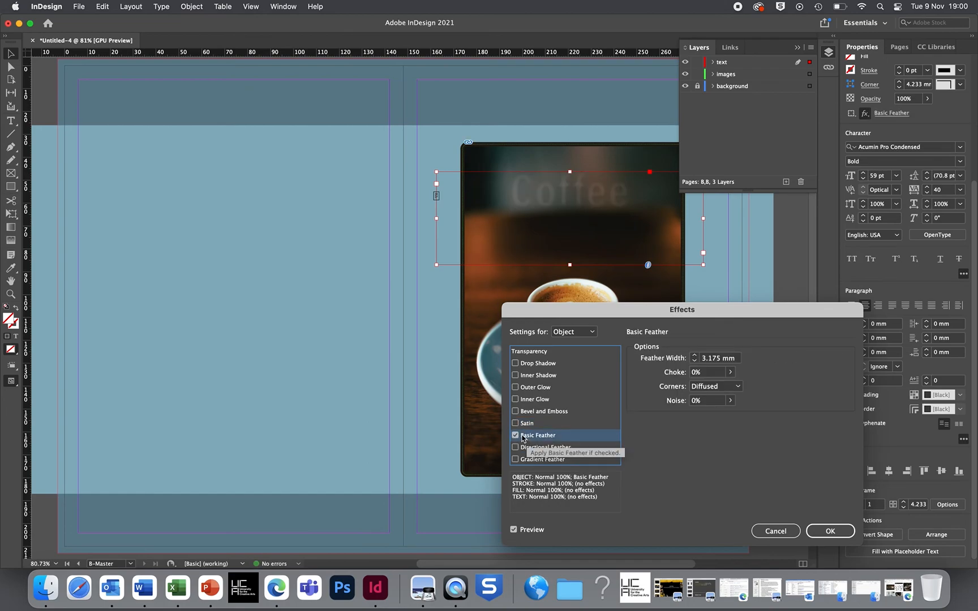
click(694, 362)
click(696, 363)
click(695, 363)
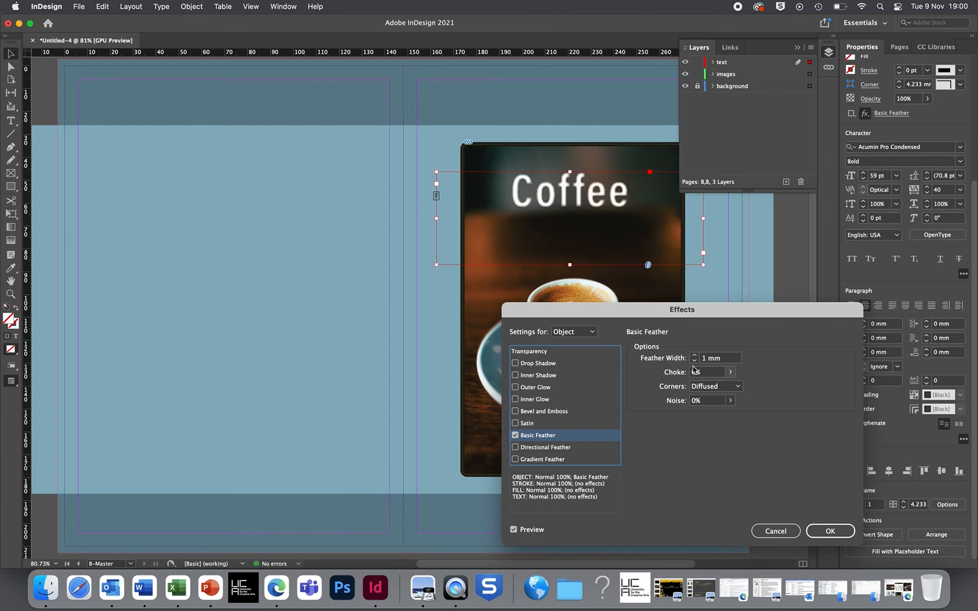
click(695, 363)
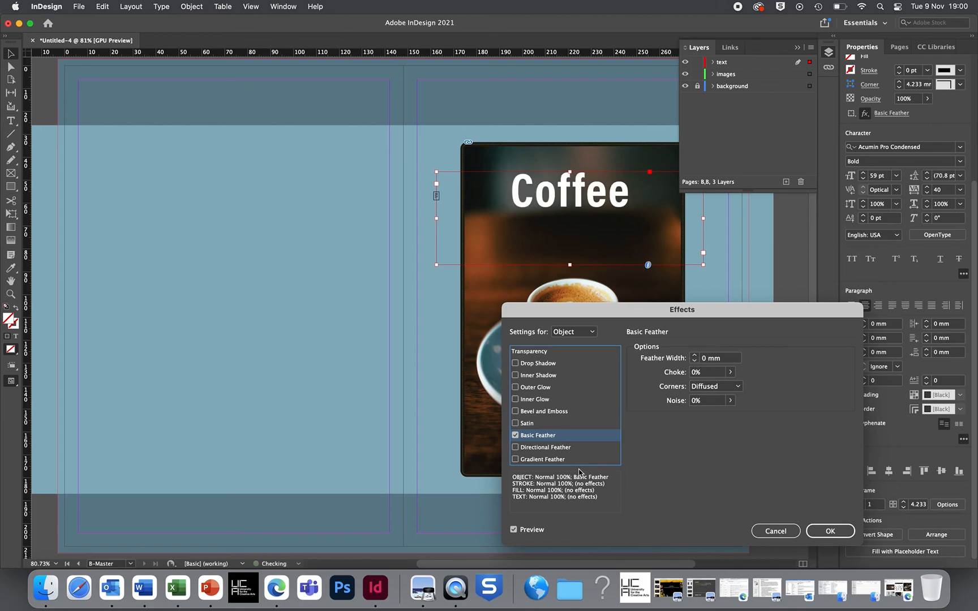
click(516, 436)
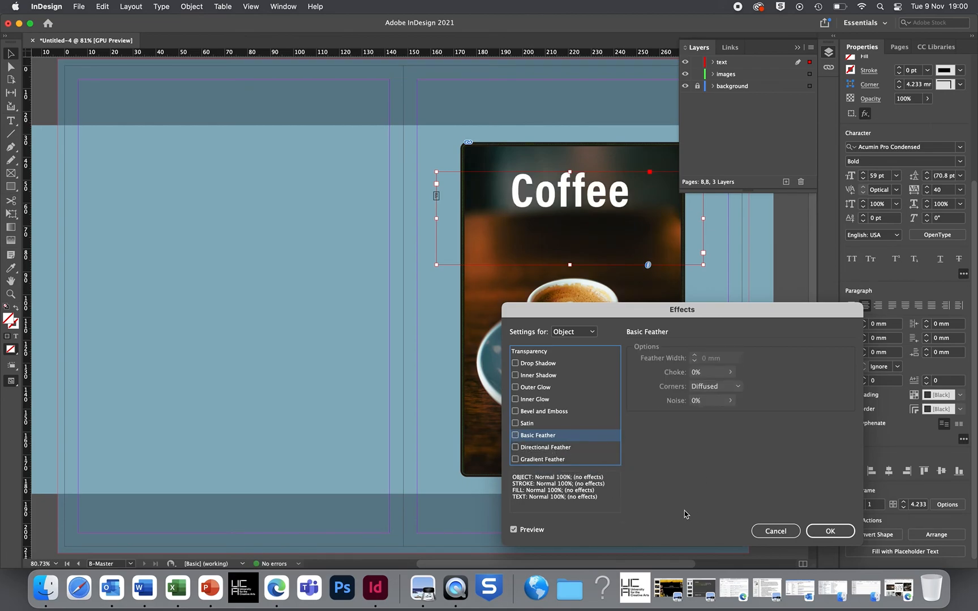
click(830, 532)
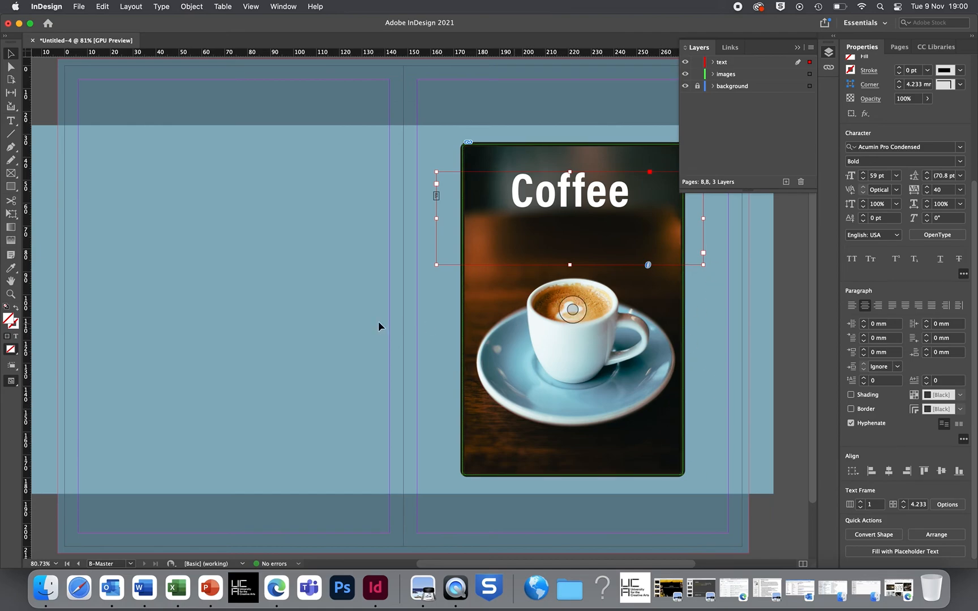
Draw a large text frame within the margins of the B-Master spread's left page, ready for text entry.
click(11, 120)
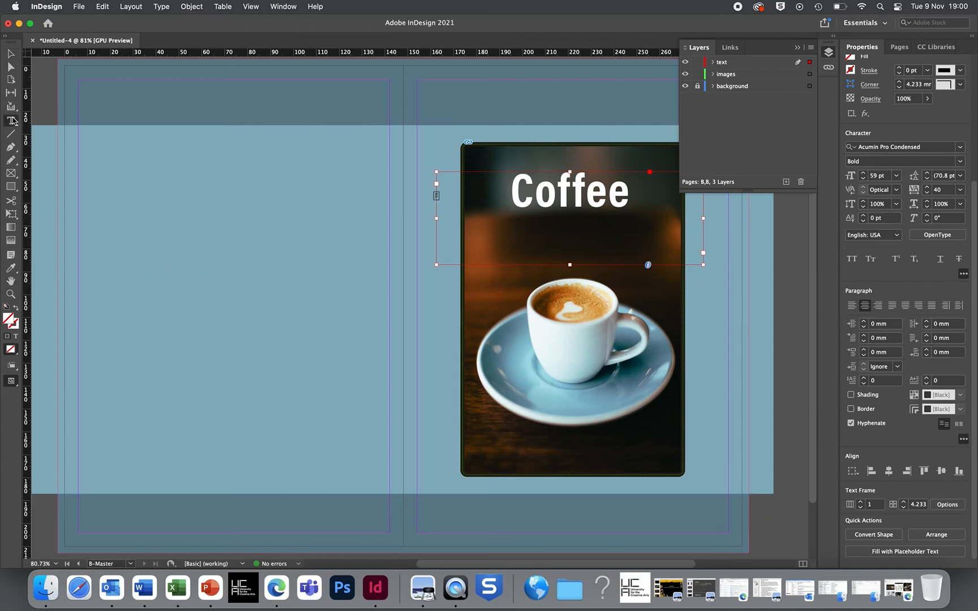
drag(104, 154, 367, 464)
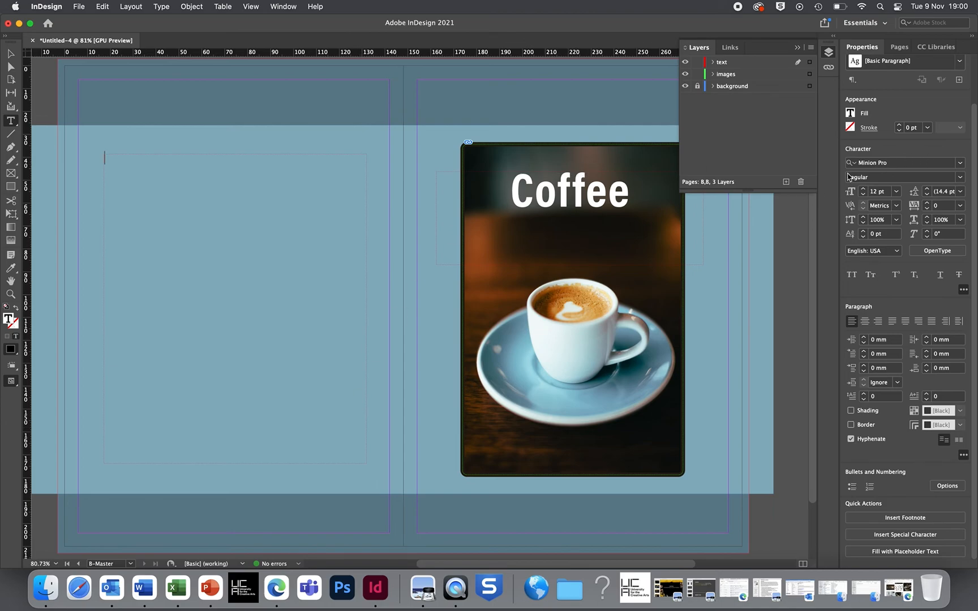
click(580, 201)
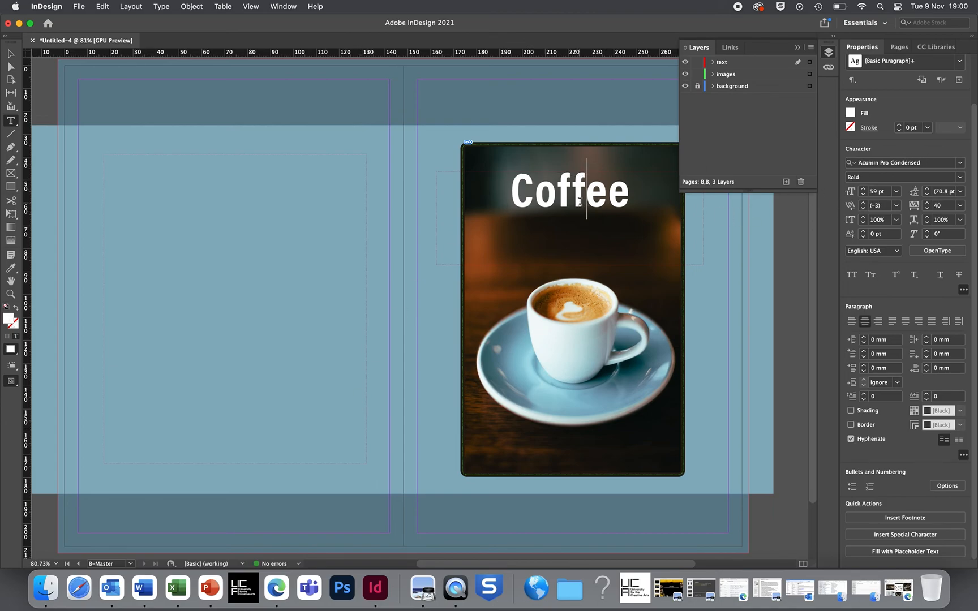
click(232, 213)
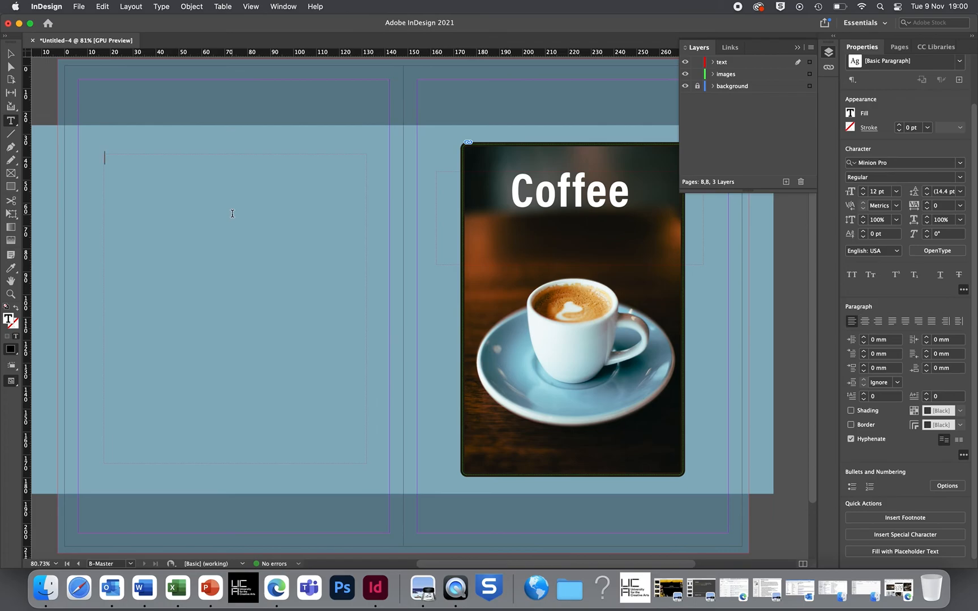
Set the new text frame's font to Acumin Pro Condensed Extra Light at 9 pt.
click(890, 162)
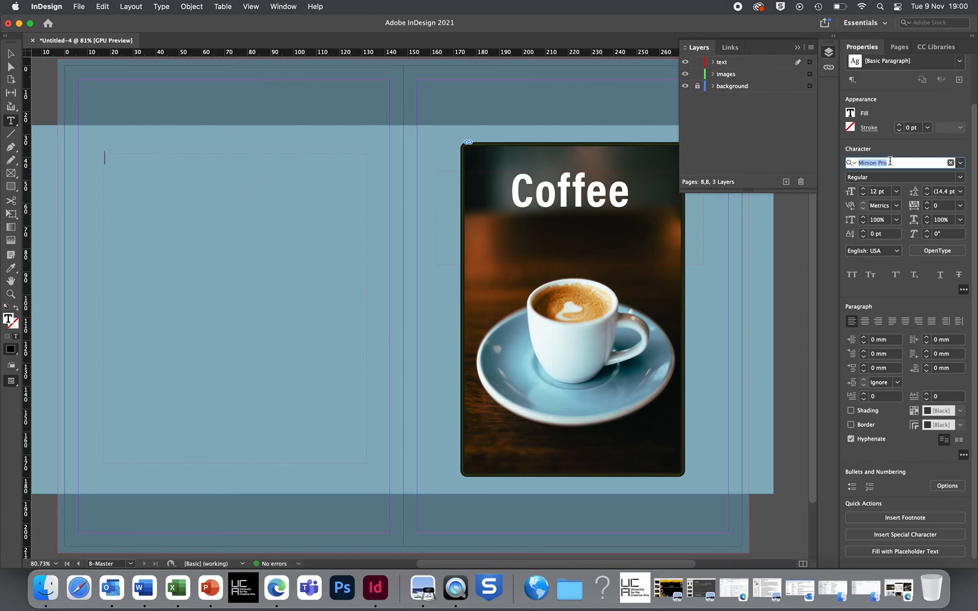
text(acu)
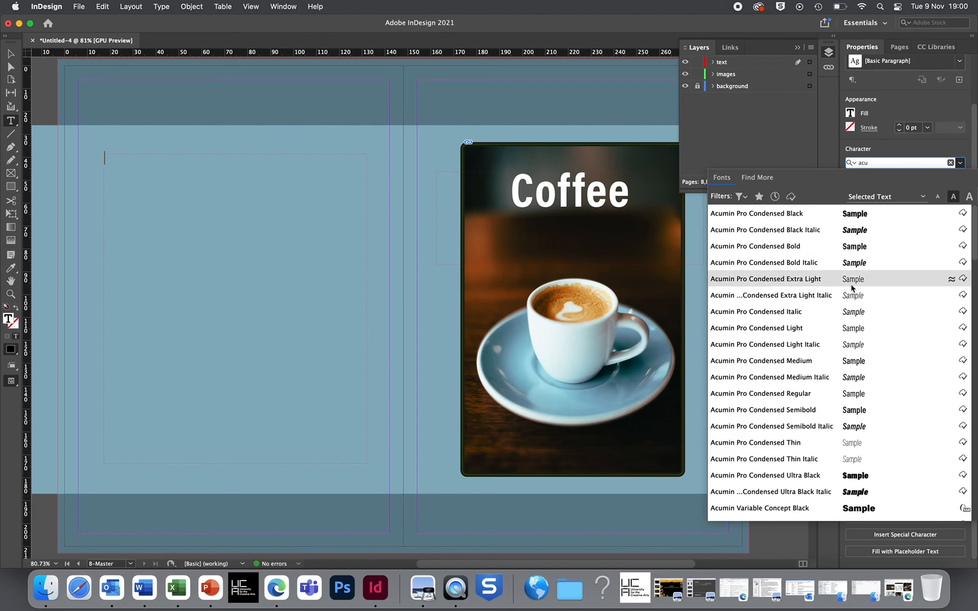
click(852, 288)
click(863, 195)
click(863, 195)
click(863, 196)
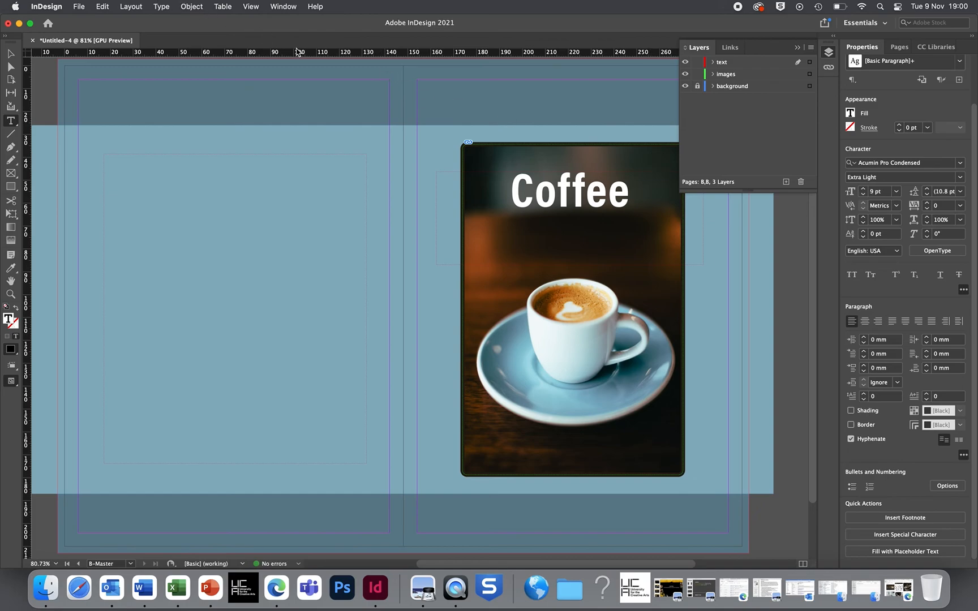
Fill the new text frame on the left page with placeholder text.
click(157, 7)
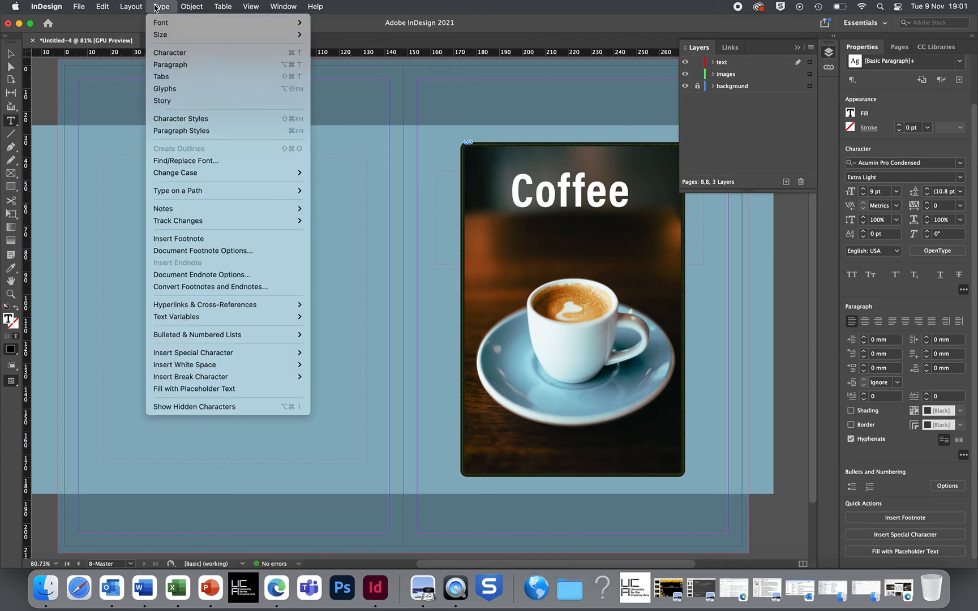
mouse_move(208, 308)
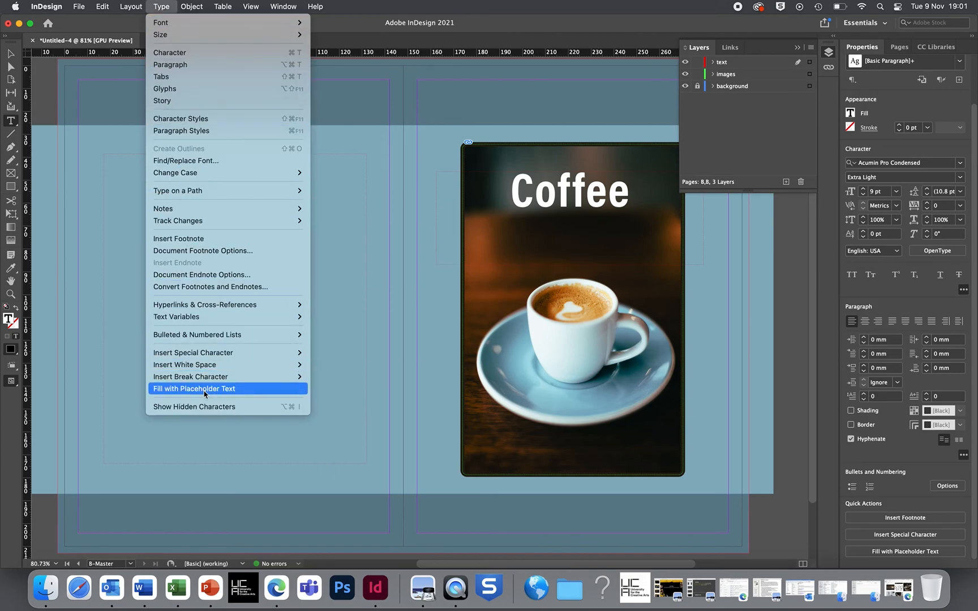
click(204, 390)
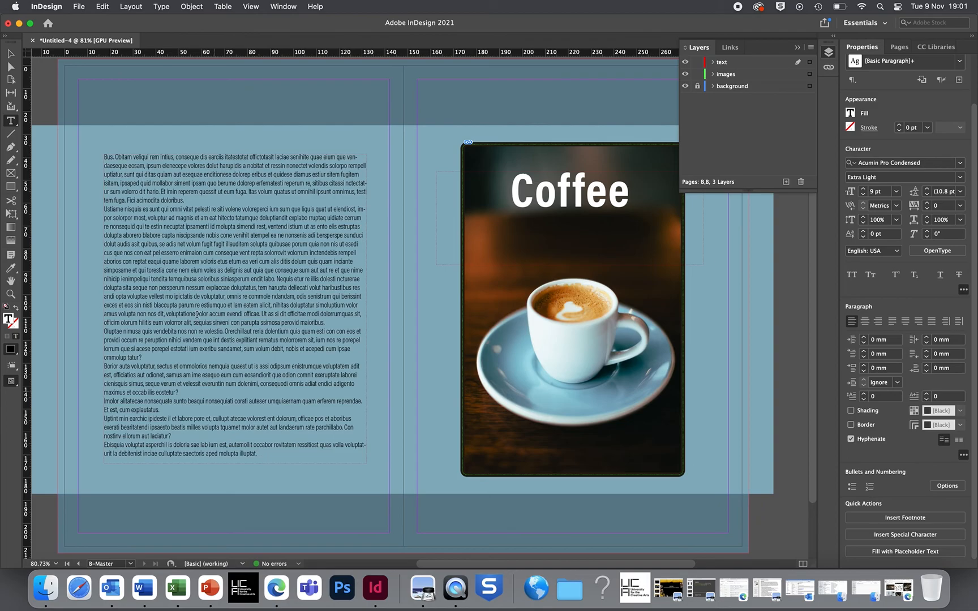
Select all the placeholder text and examine the paragraph styles and character styles available for it.
drag(258, 455, 102, 401)
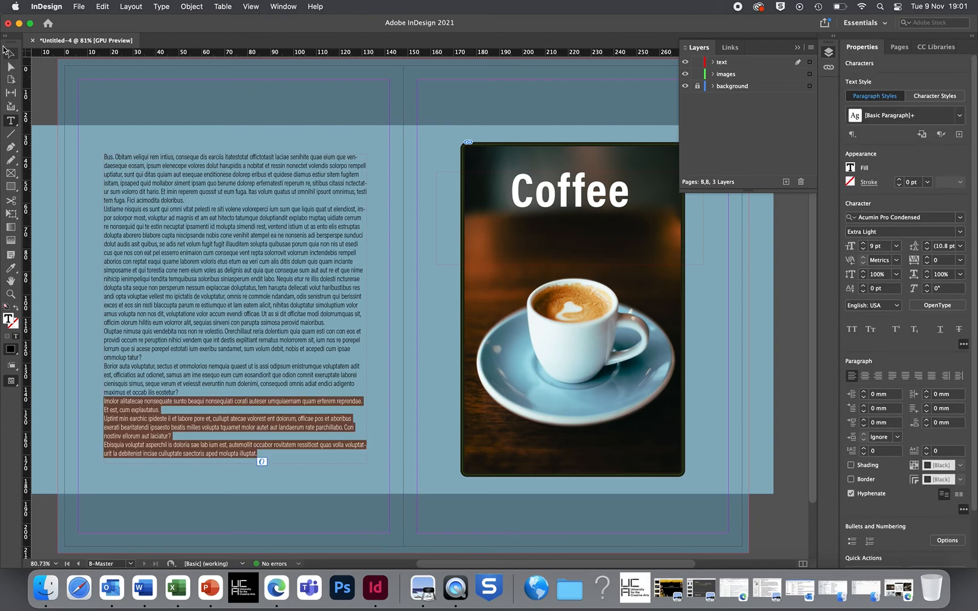
click(11, 56)
double_click(267, 453)
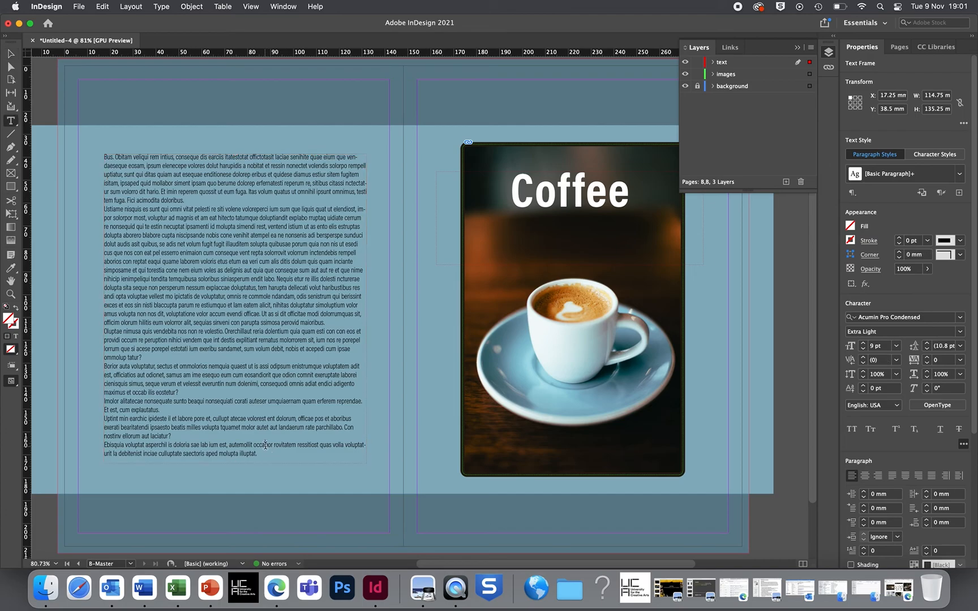
drag(265, 456, 97, 148)
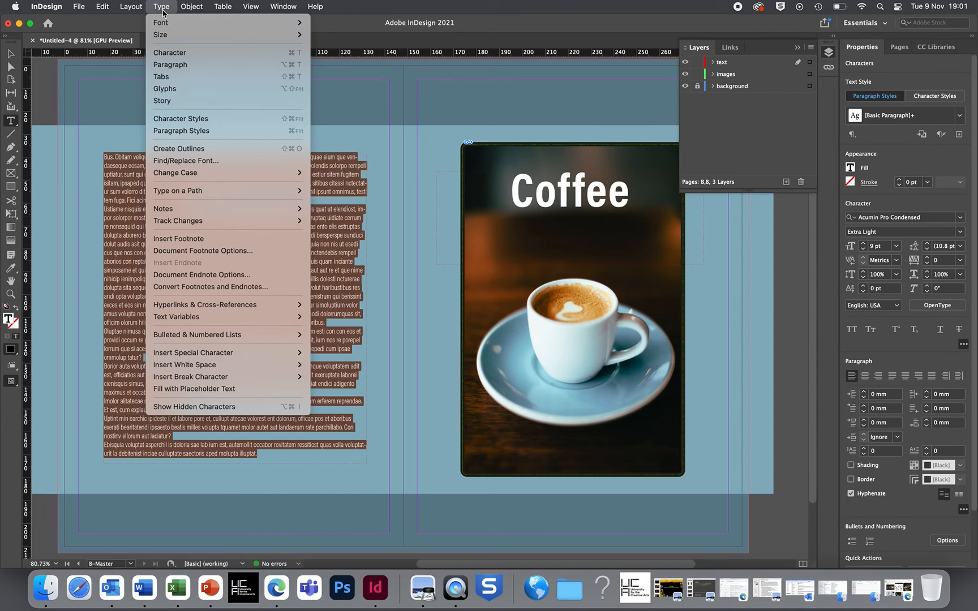
mouse_move(251, 334)
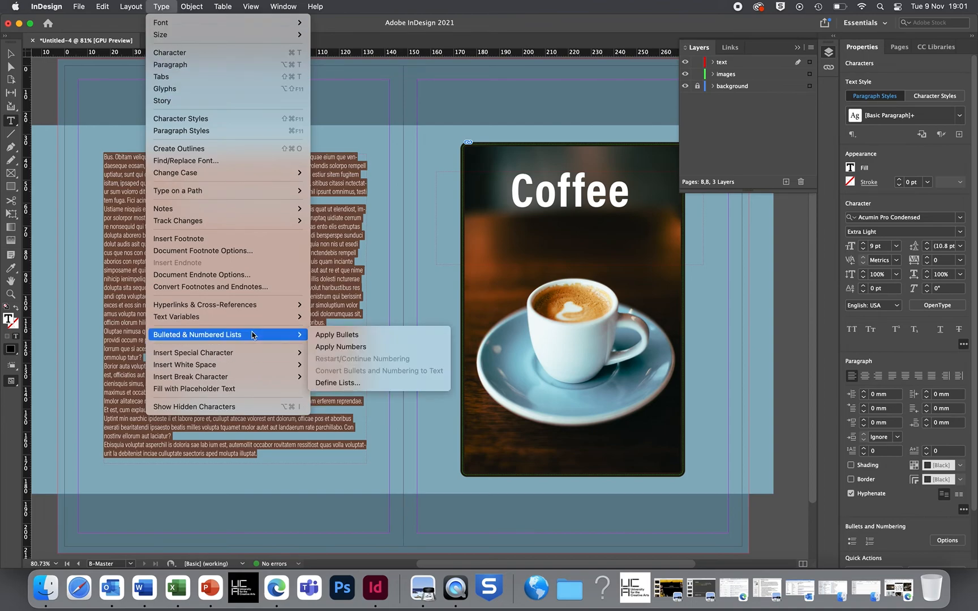
click(257, 132)
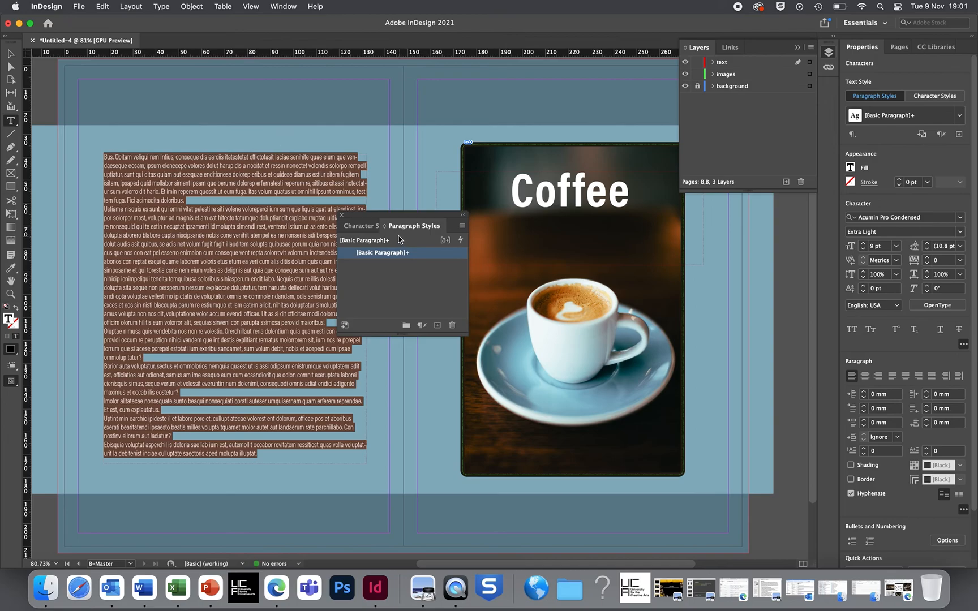
click(368, 227)
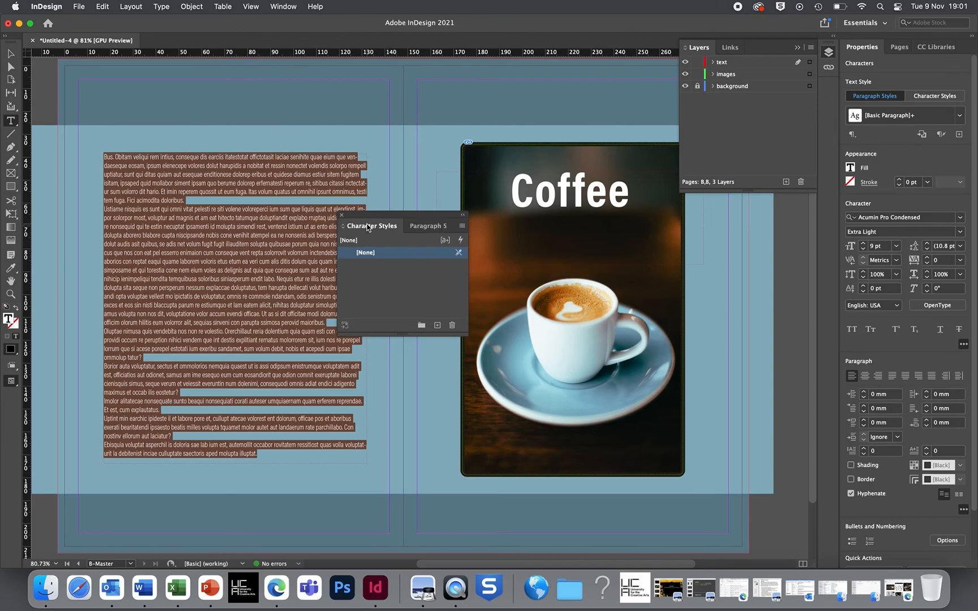
click(434, 227)
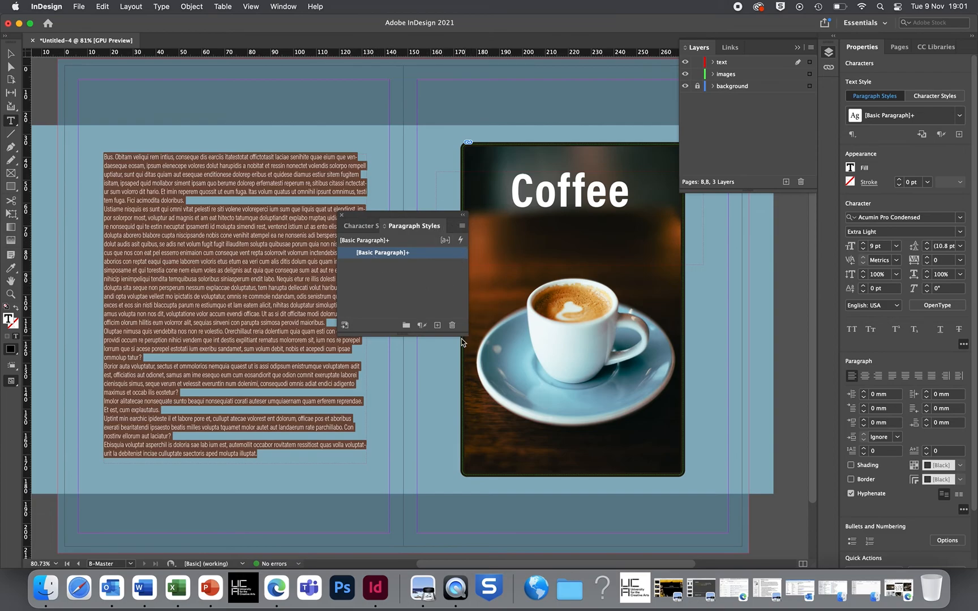
click(342, 215)
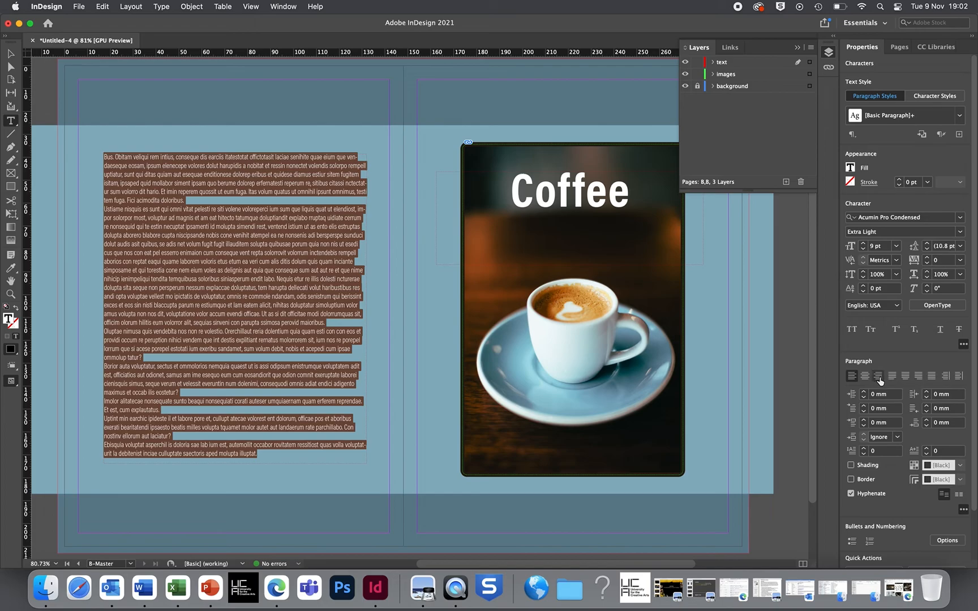
Justify the placeholder text with the last line aligned left, using a 1 mm left indent and a 4 mm first-line indent.
click(865, 392)
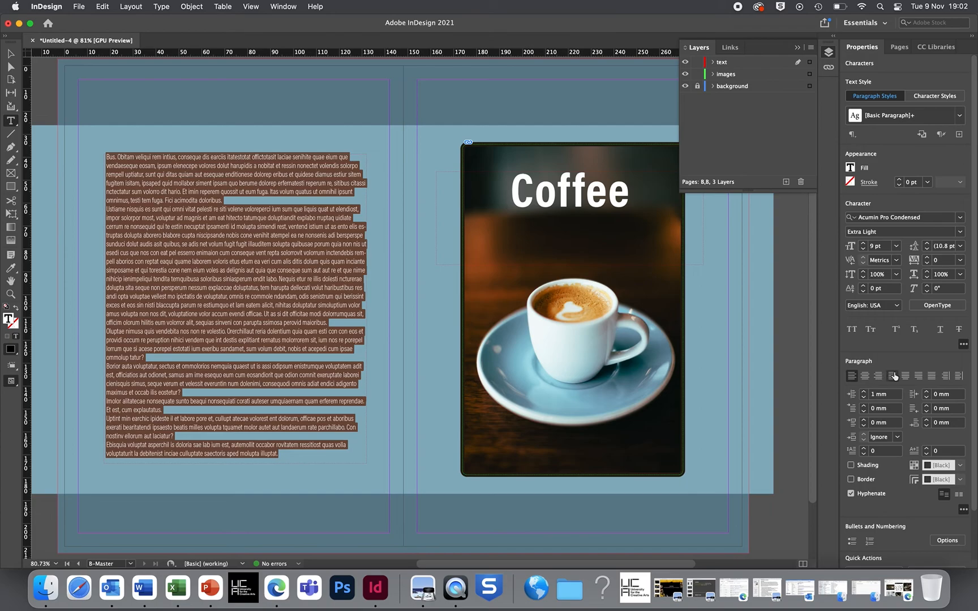
click(895, 376)
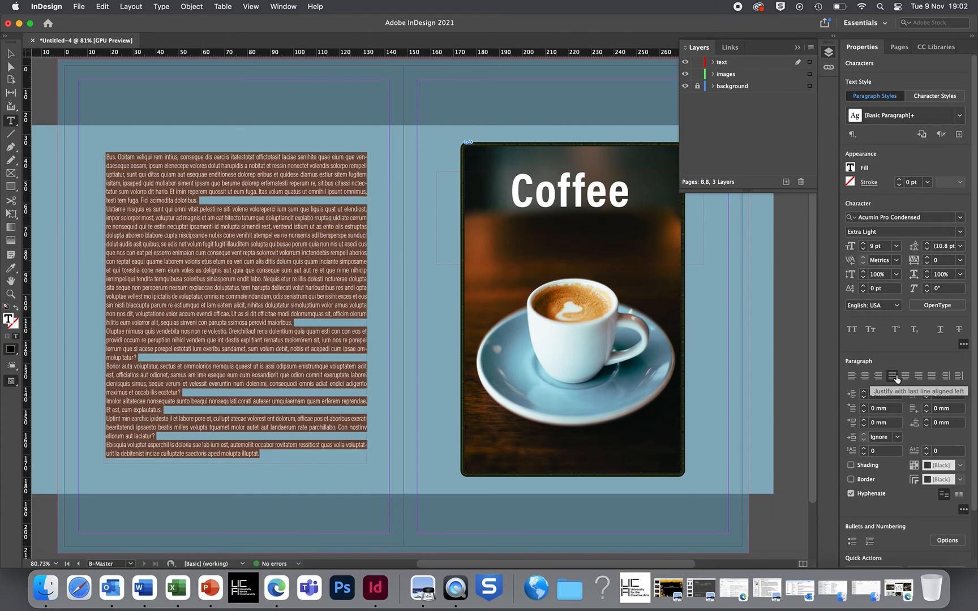
click(868, 407)
click(869, 407)
click(868, 407)
click(868, 407)
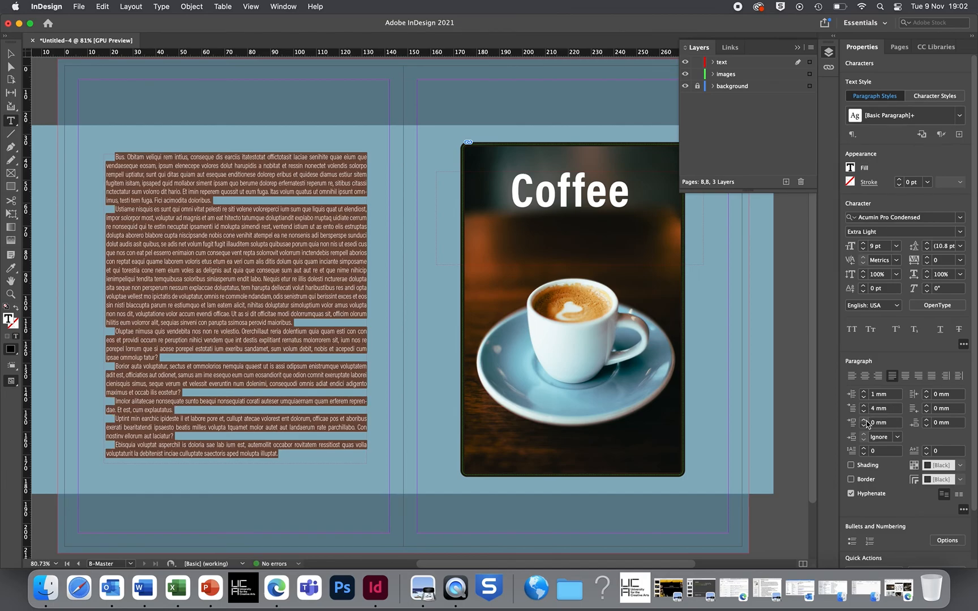
Set the space before and the space after the placeholder paragraphs to 2 mm each.
click(865, 421)
click(865, 421)
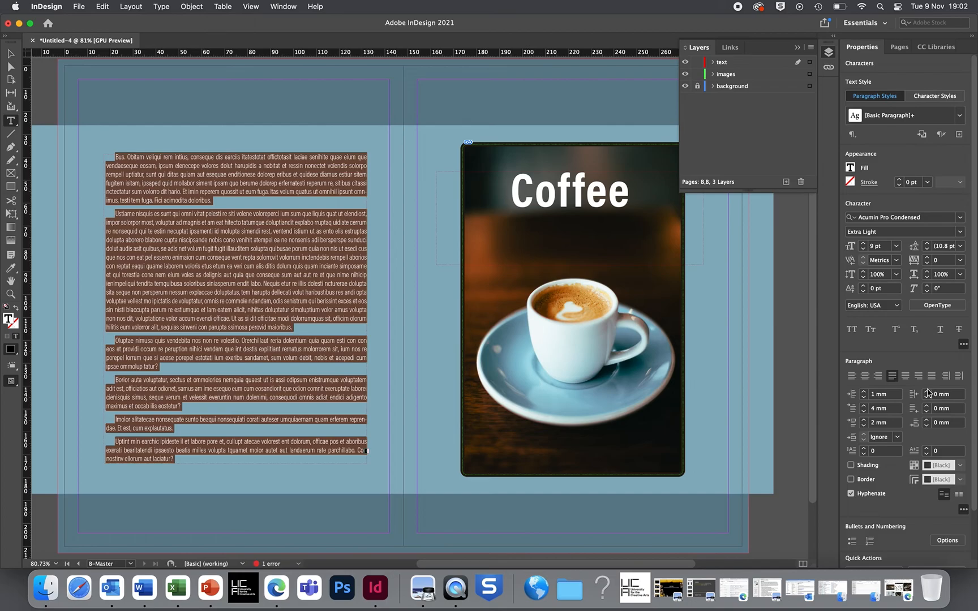
click(928, 420)
click(929, 421)
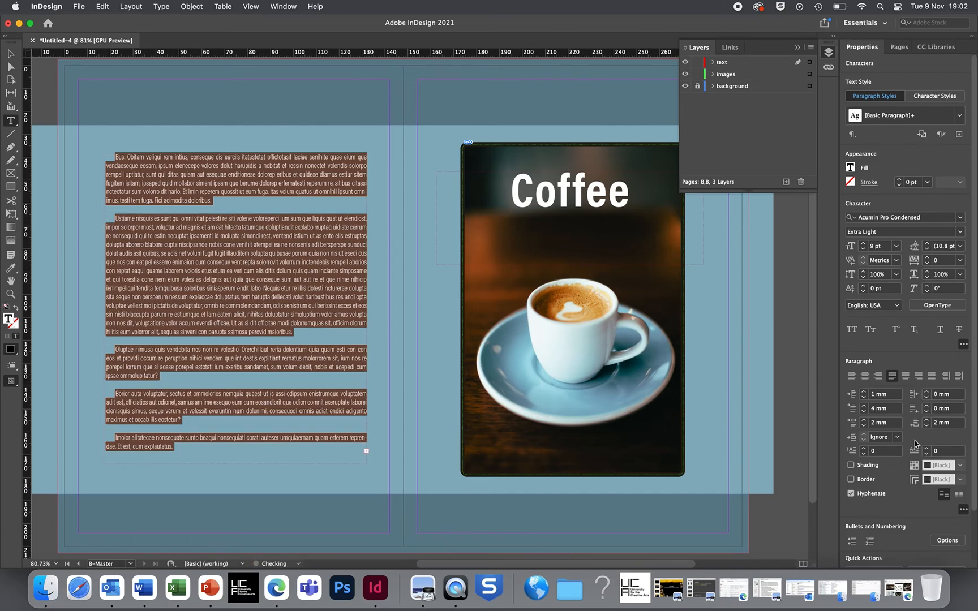
Give the paragraphs a two-line, one-character drop cap and set their first-line indent to 2 mm.
click(864, 448)
click(864, 448)
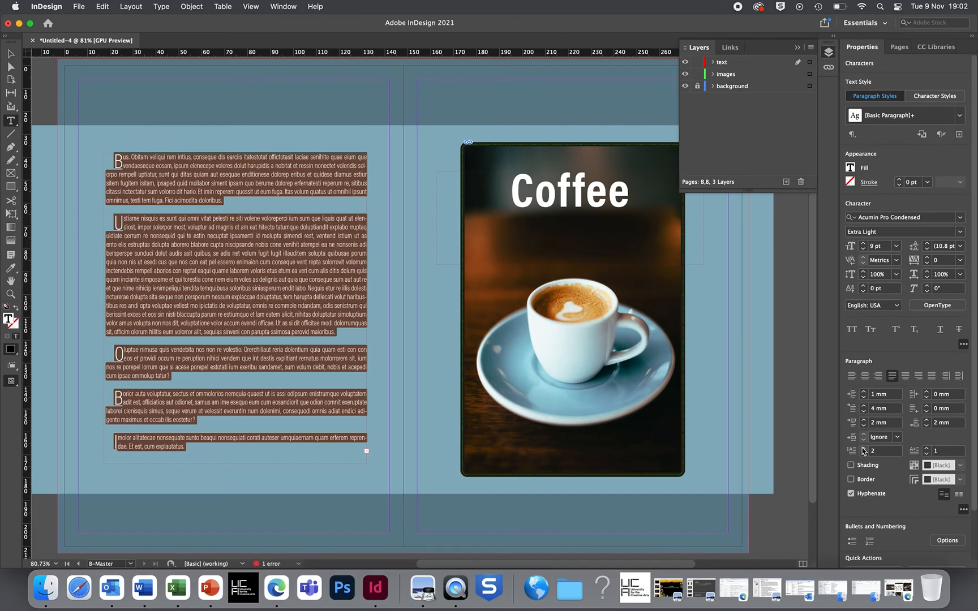
click(864, 412)
click(865, 412)
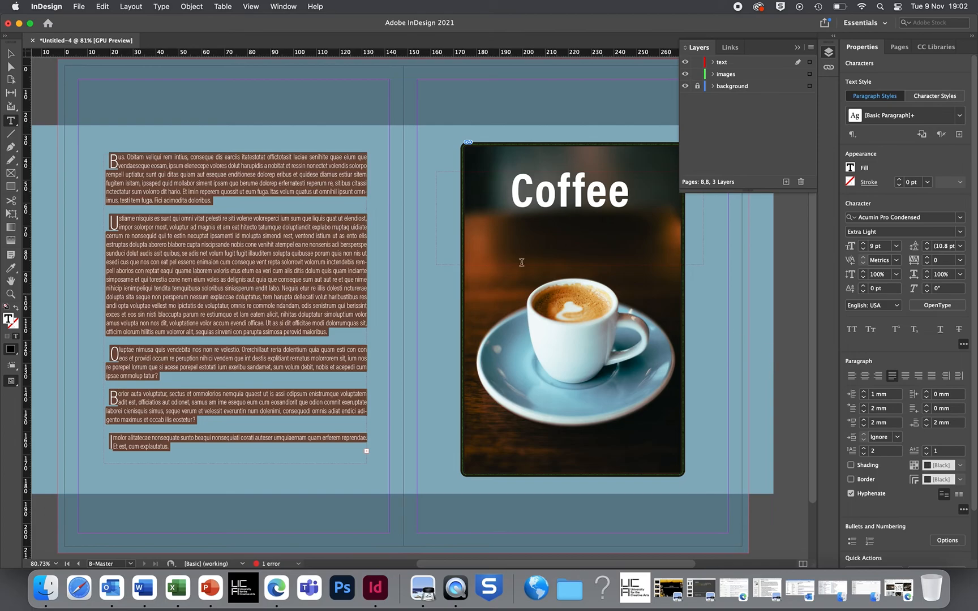
Create a paragraph style named "body text" from the formatted placeholder text.
click(339, 330)
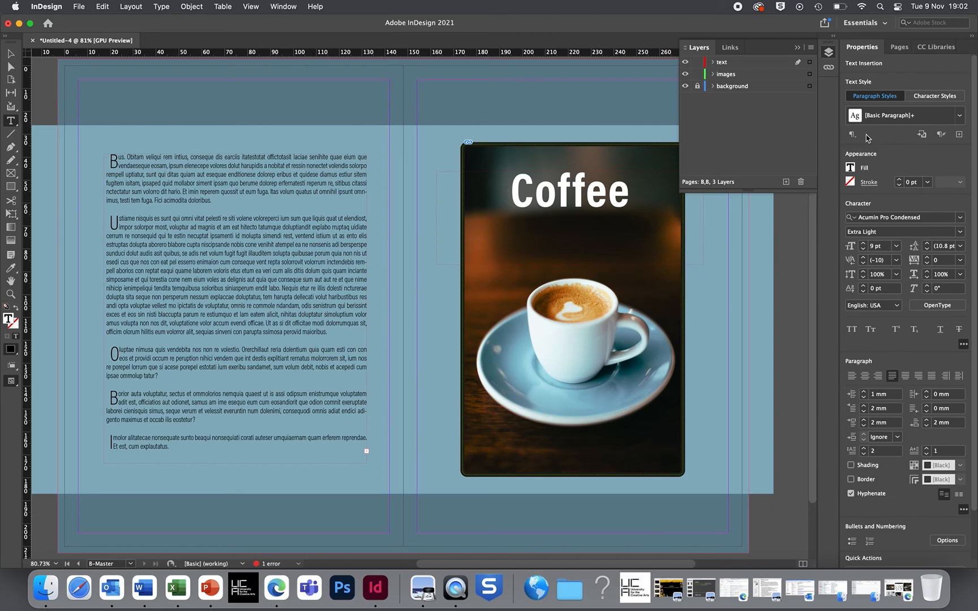
click(961, 136)
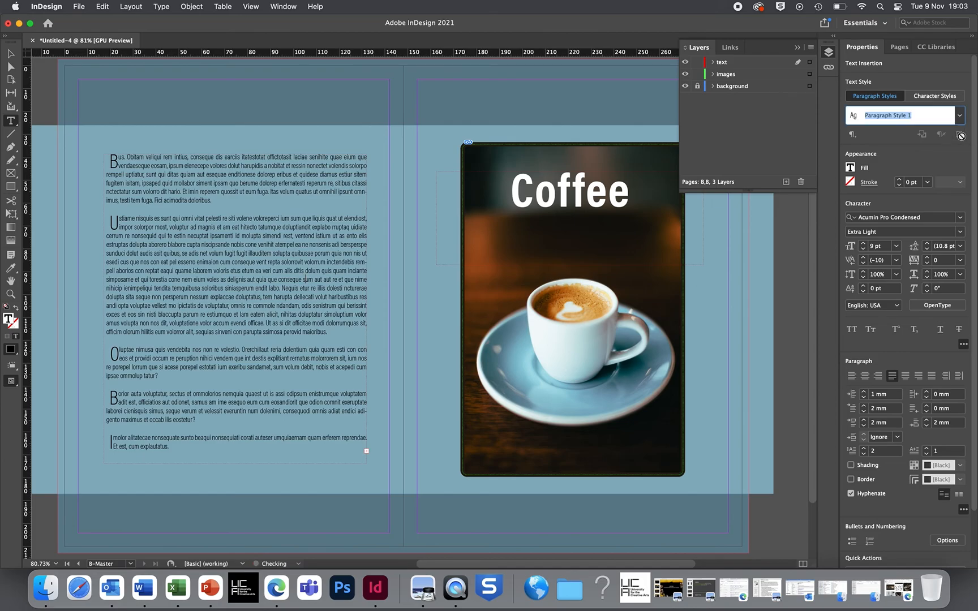
text(body text)
key(Return)
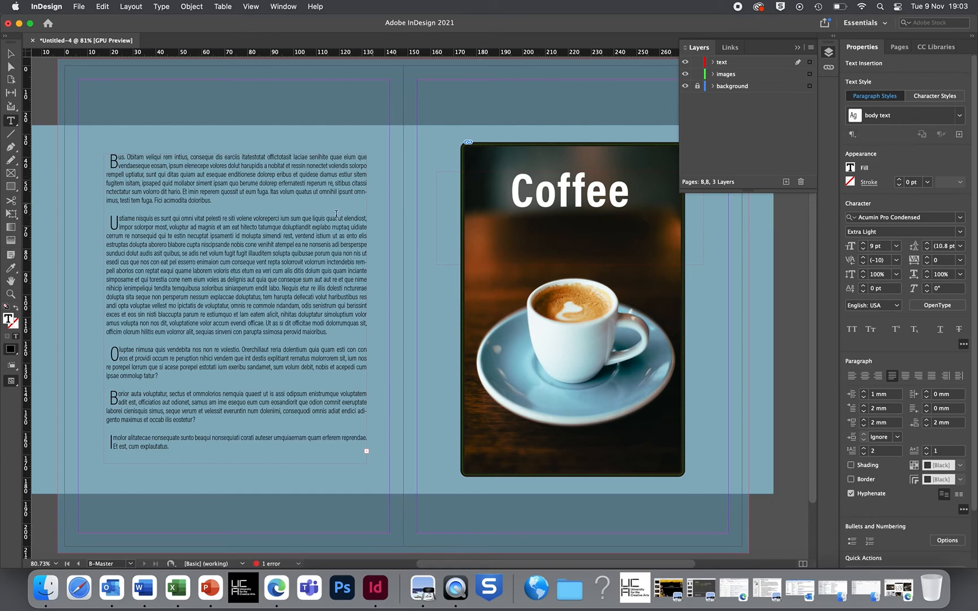
Create a character style named "title text" from the "Coffee" title's formatting.
click(286, 227)
key(Escape)
click(594, 211)
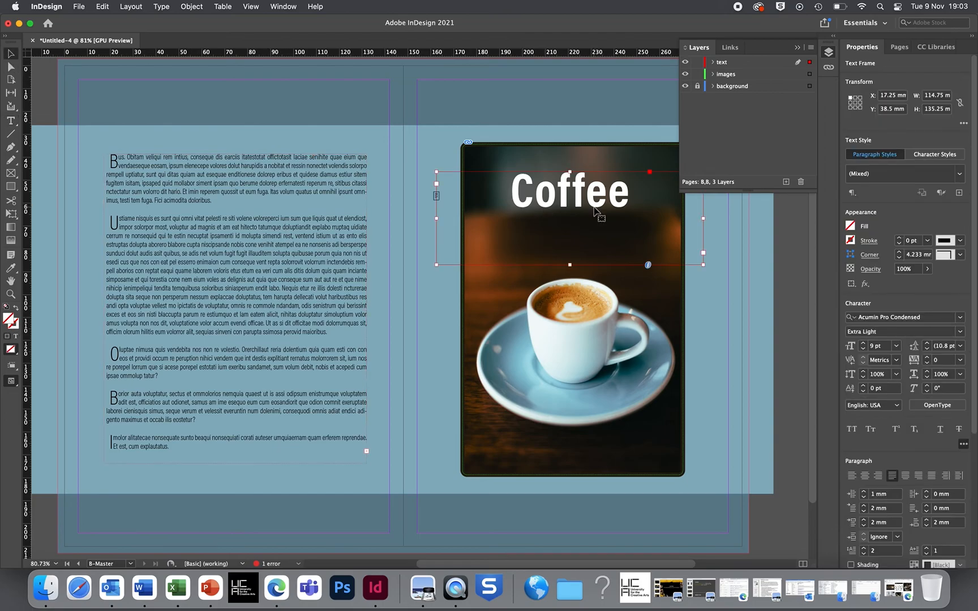
click(929, 159)
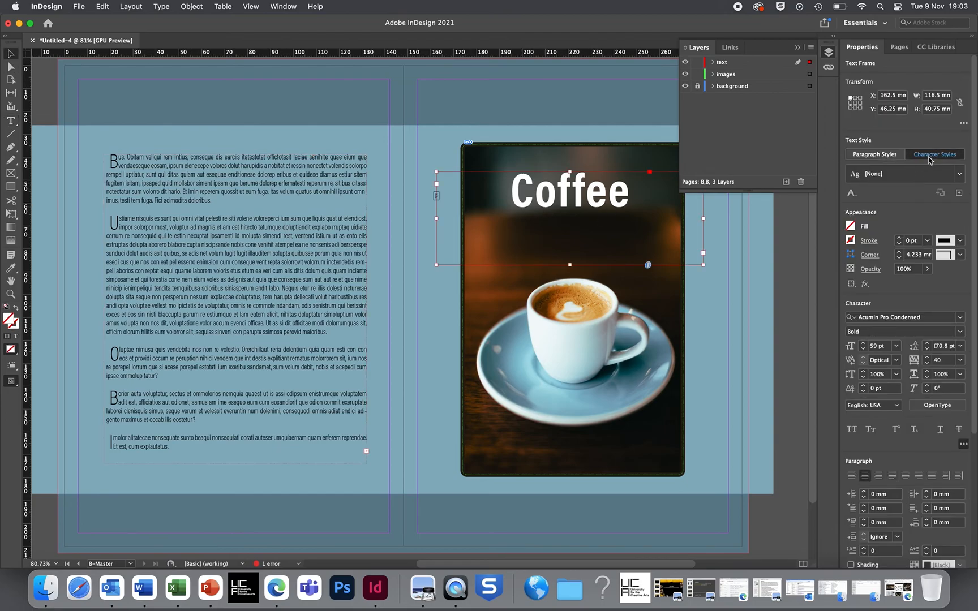
click(959, 193)
text(title text)
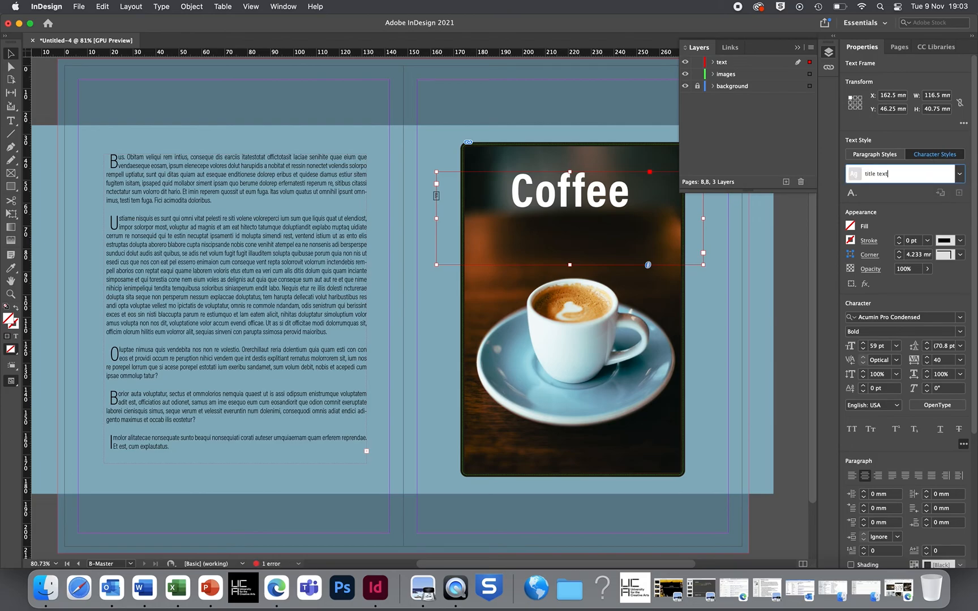
key(Return)
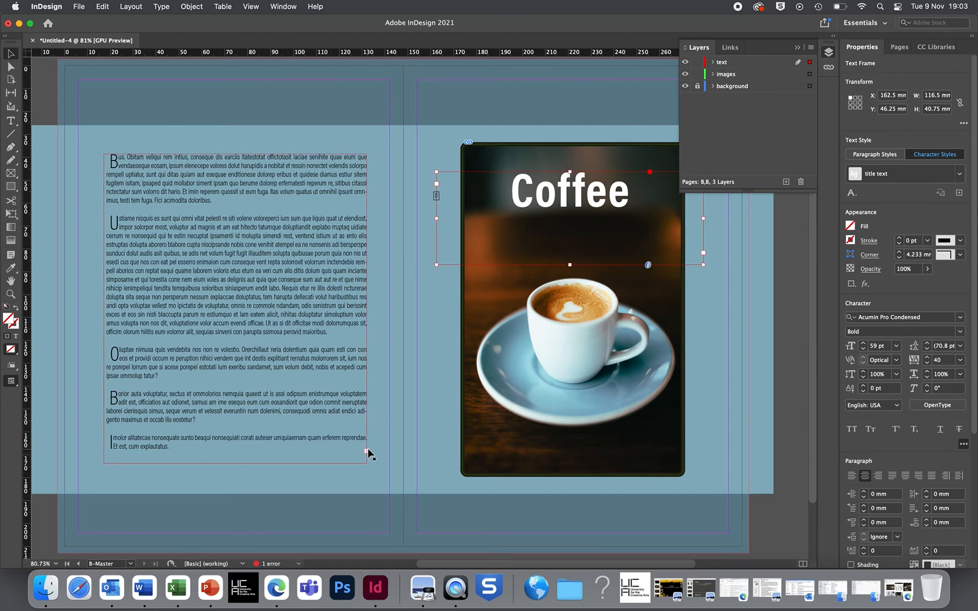
Try to flow the overset body text into a new frame on the left page, undo it and discard the loaded text.
click(332, 458)
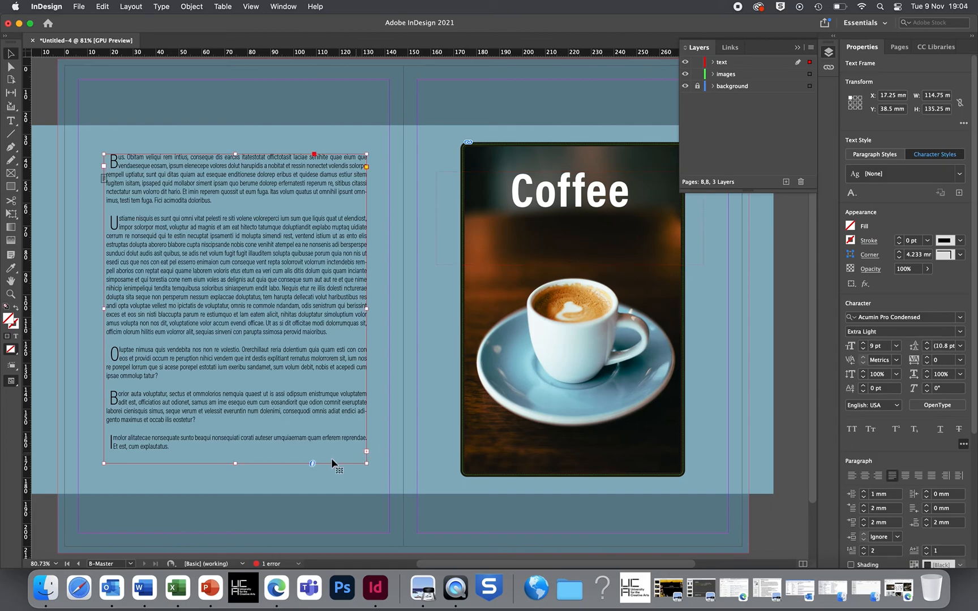
click(367, 452)
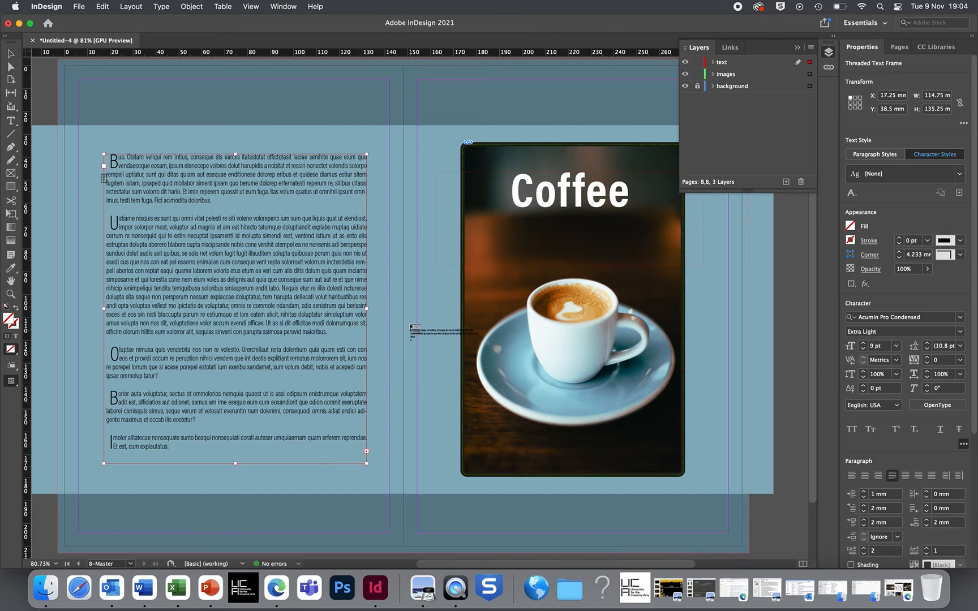
click(380, 311)
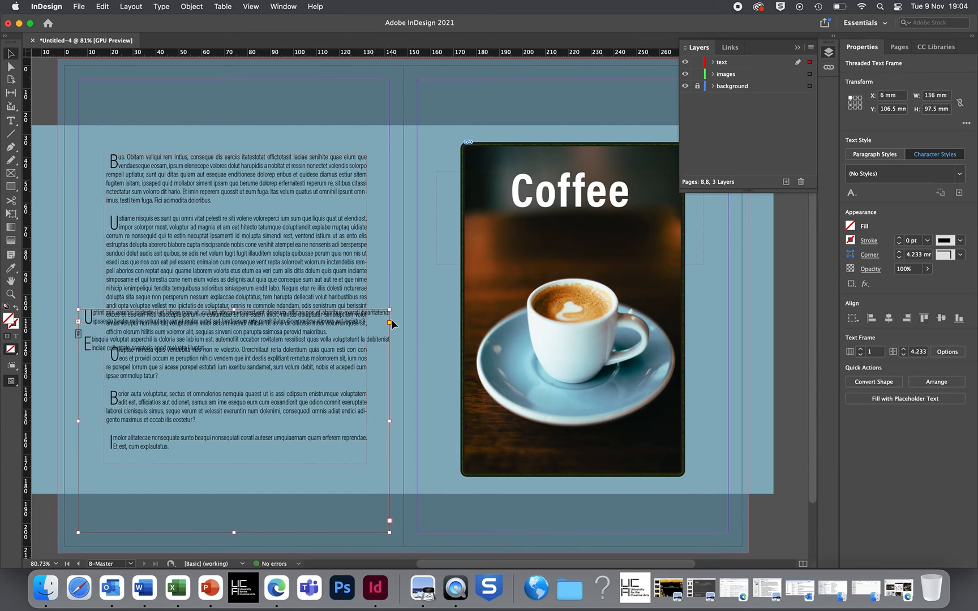
key(super+z)
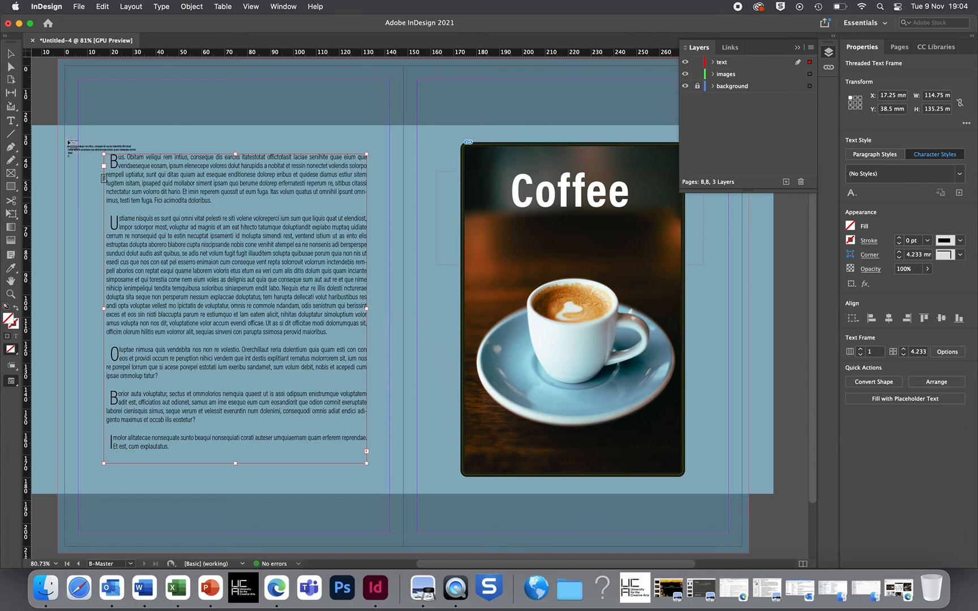
click(11, 55)
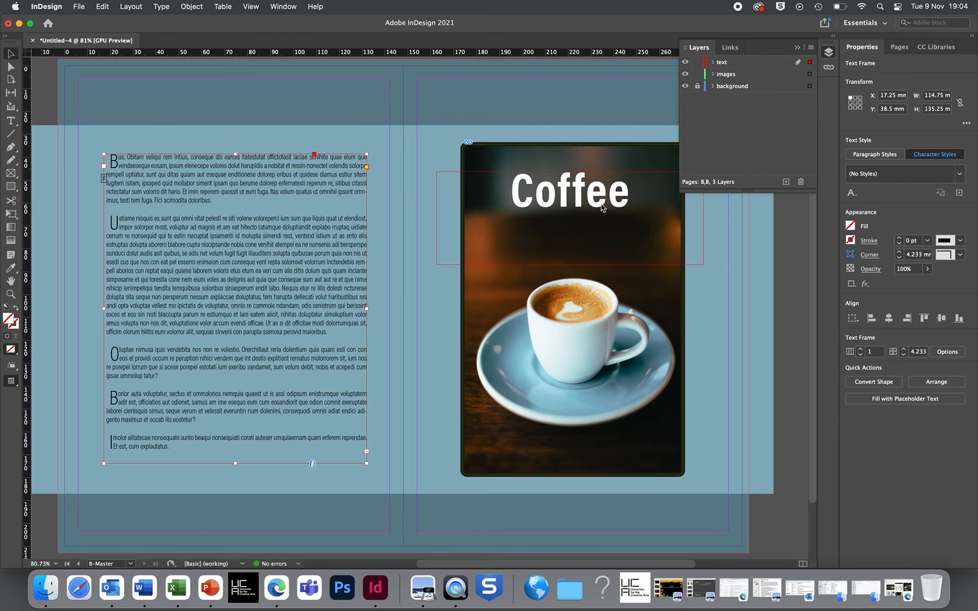
Resize the "Coffee" title's text frame, shrinking it below the text size and enlarging it to about 113 × 36 mm.
click(605, 208)
drag(704, 265, 601, 202)
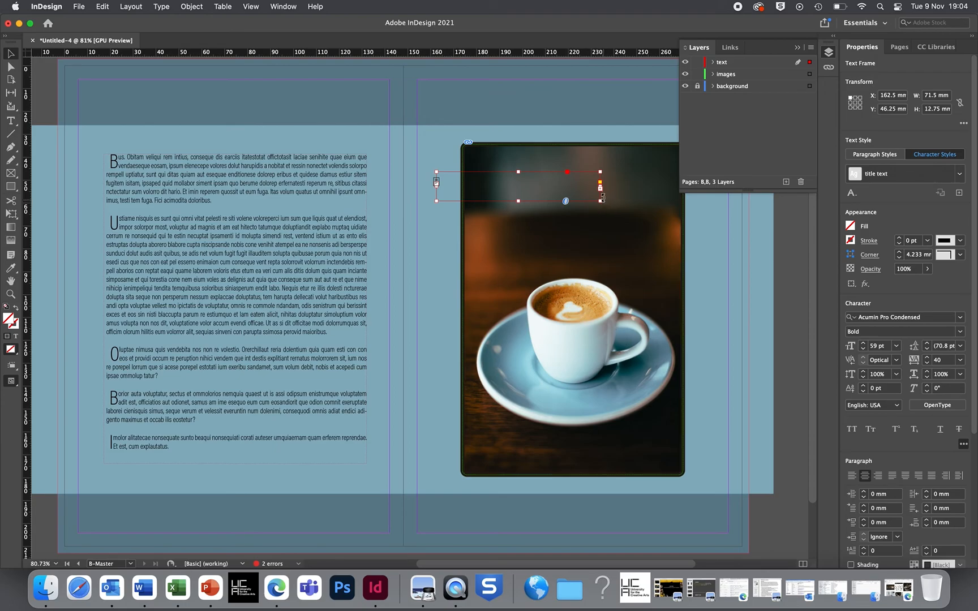
drag(600, 202, 696, 255)
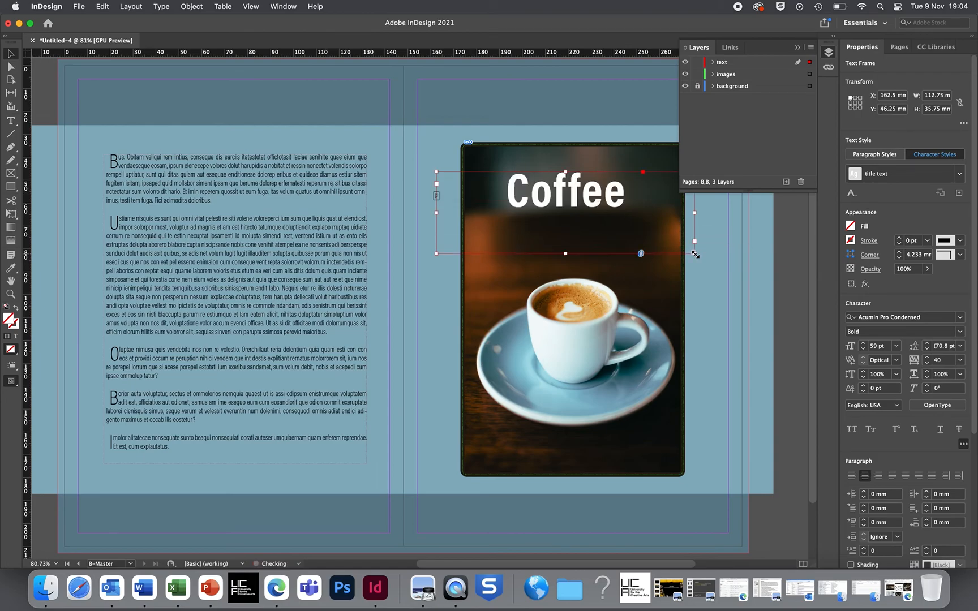
Flow the overset body text into a new threaded frame about 46 × 36 mm below the left page's text frame.
click(367, 367)
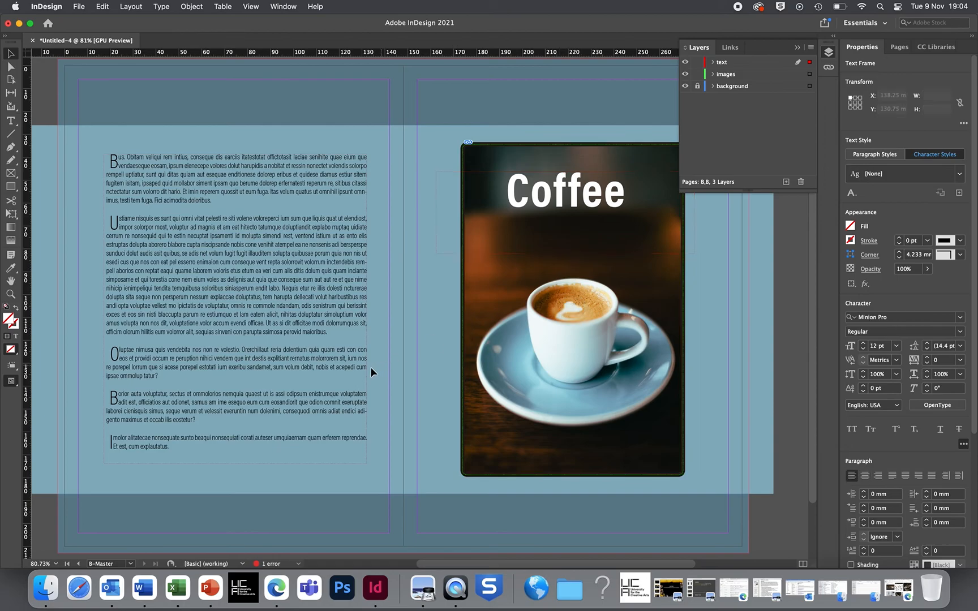
click(366, 451)
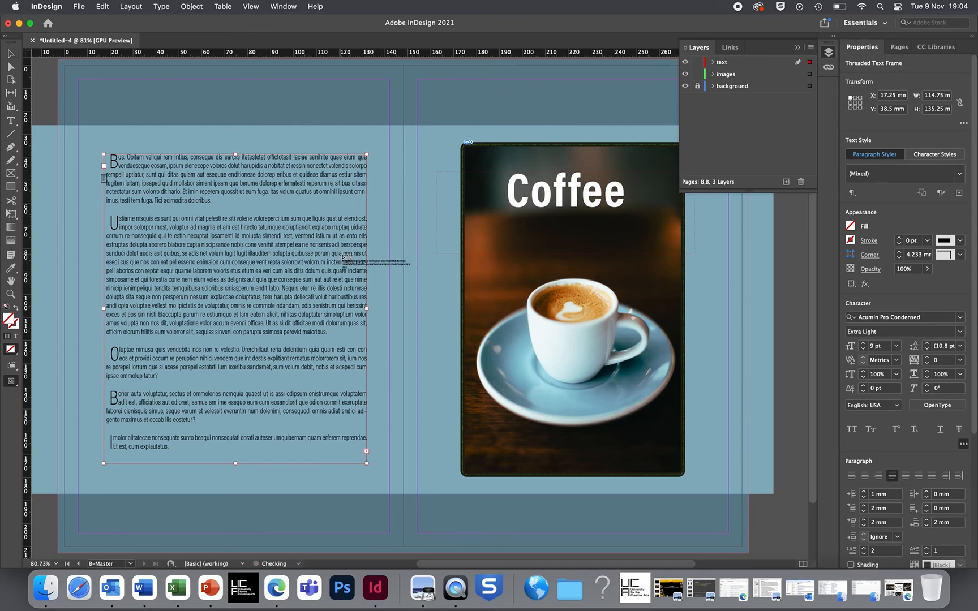
scroll(345, 385, down, 3)
drag(289, 408, 395, 491)
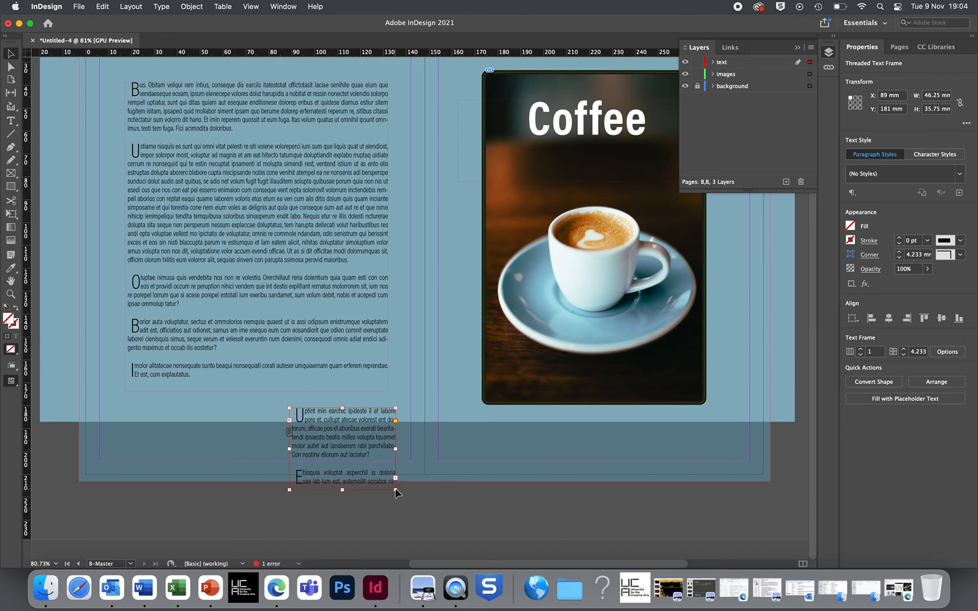
Undo the small threaded frame below the body text, try to place the loaded text over the left page's text, and undo that placement.
key(super+z)
click(330, 367)
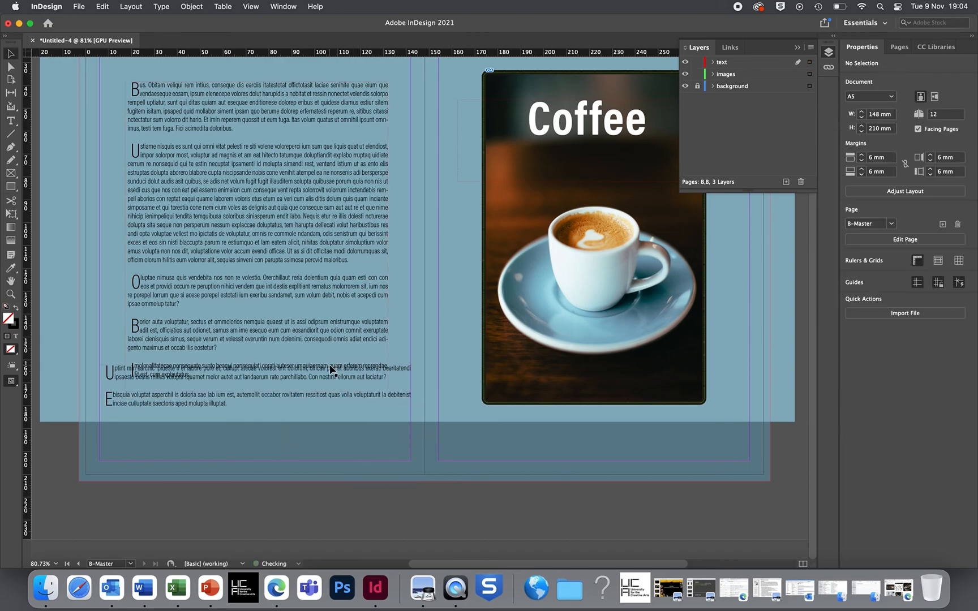
key(super+z)
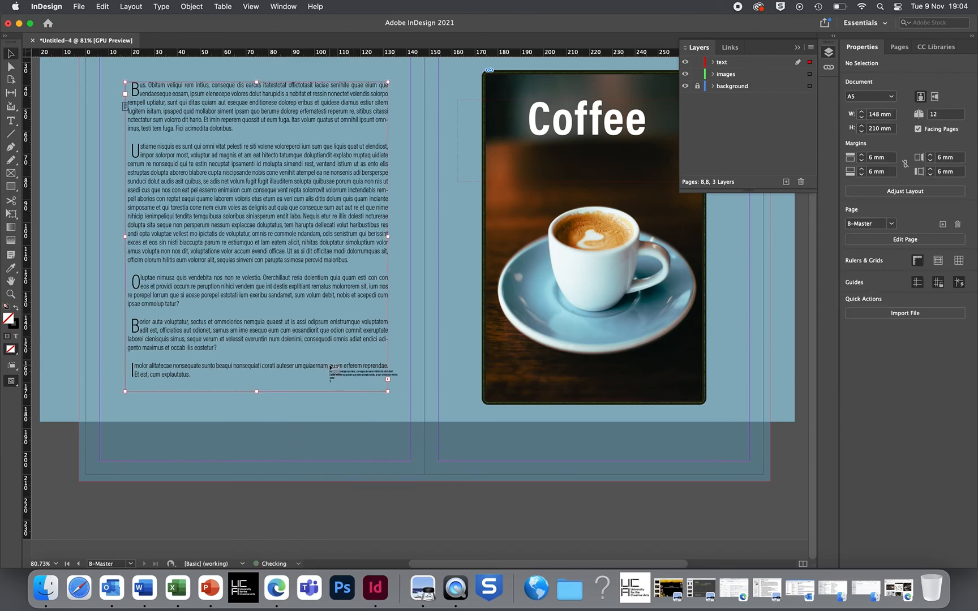
Delete the three body text paragraphs from "Optaque nimusa" onward in the left page's frame, including the leftover empty line.
double_click(227, 354)
drag(149, 310, 121, 280)
key(BackSpace)
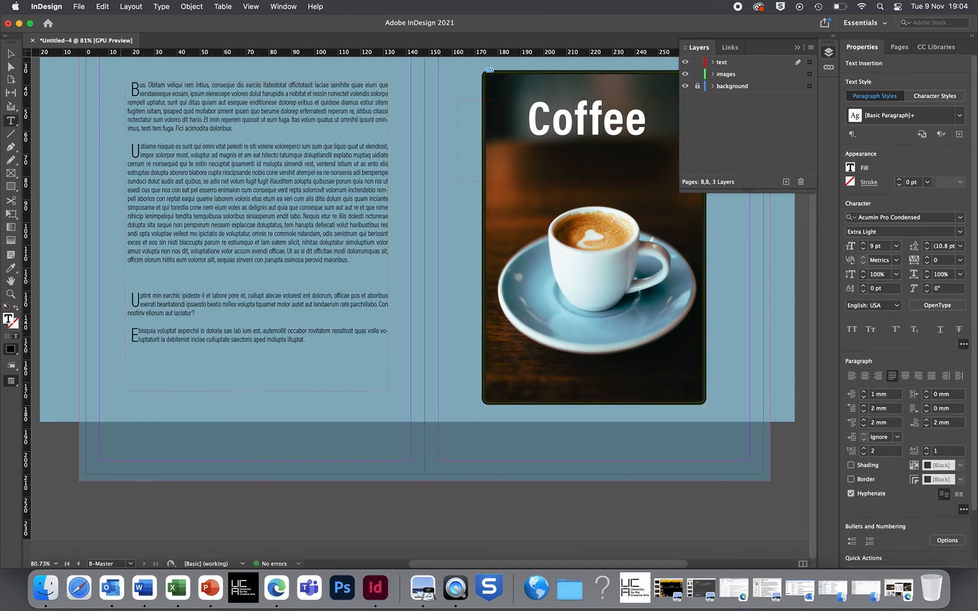
key(BackSpace)
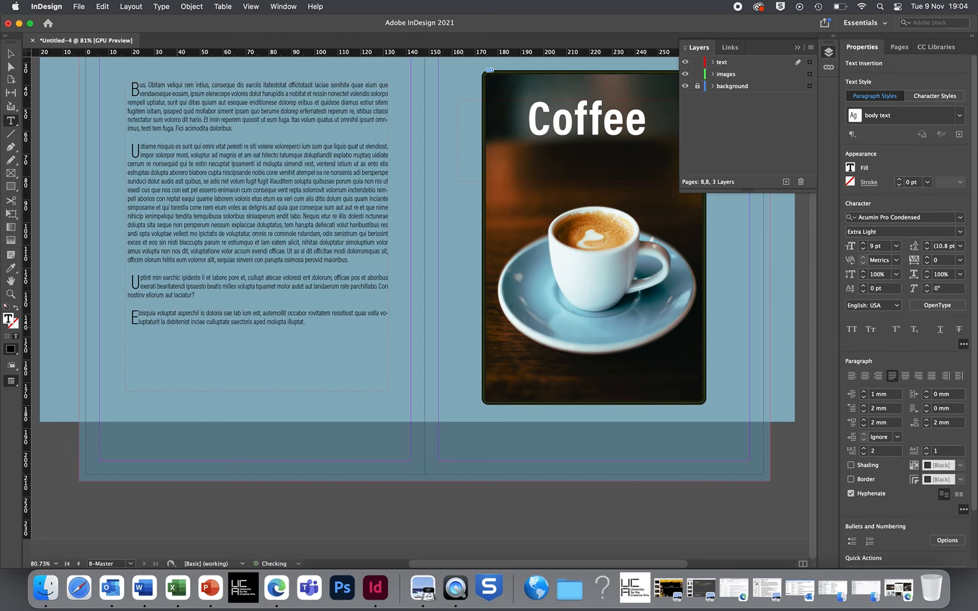
Fill the remaining space at the end of the left page's body text with placeholder text.
click(332, 348)
click(161, 6)
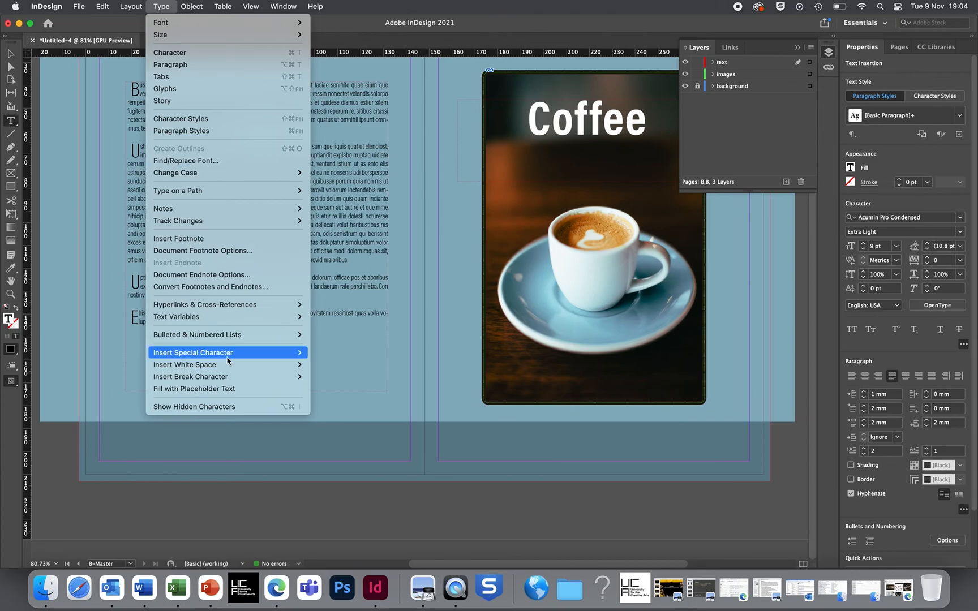
click(237, 390)
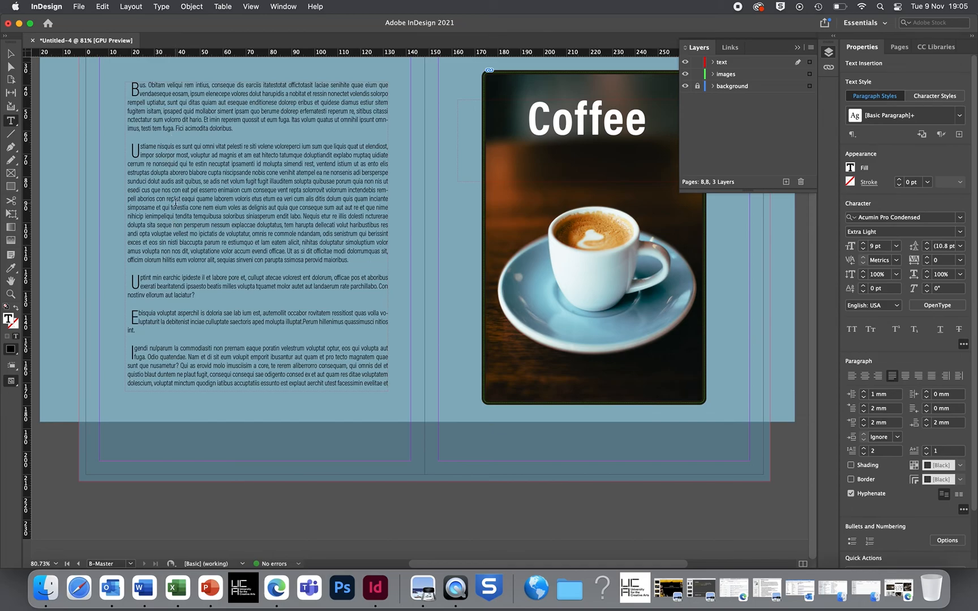
click(10, 54)
scroll(259, 219, up, 5)
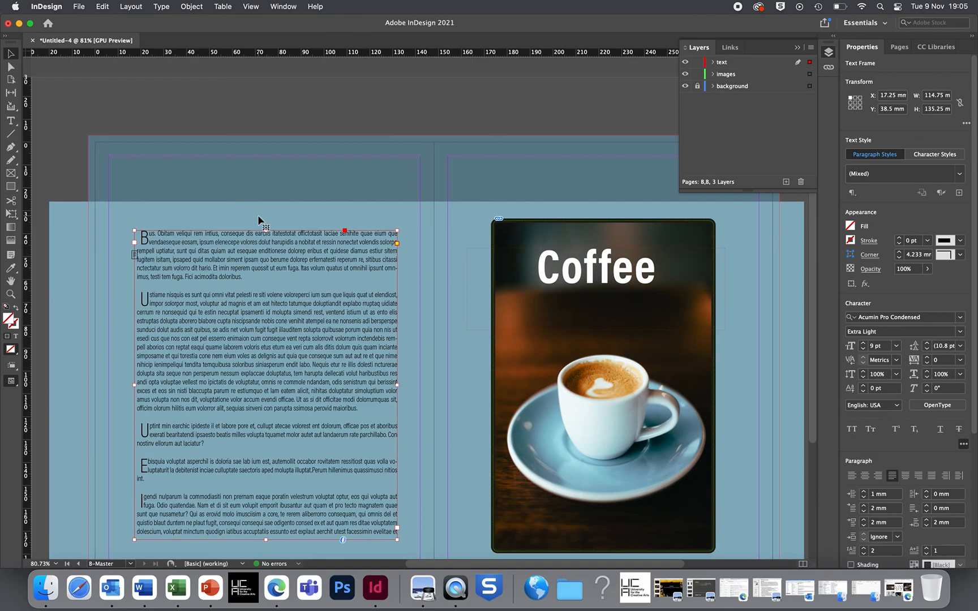
Save the document as "demo" in InDesign 2021 format in the InDesign Workshop folder on the Desktop.
click(898, 45)
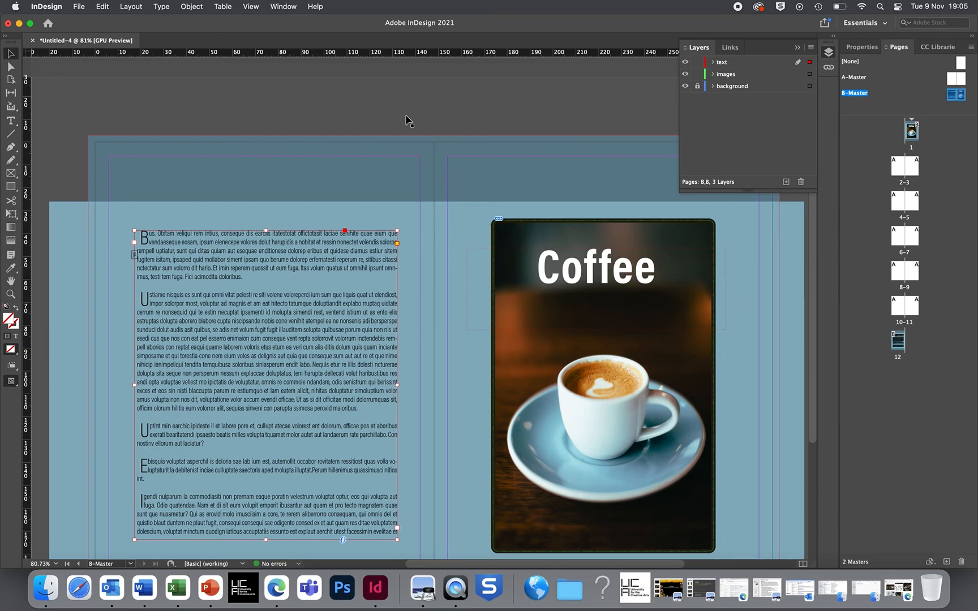
click(79, 6)
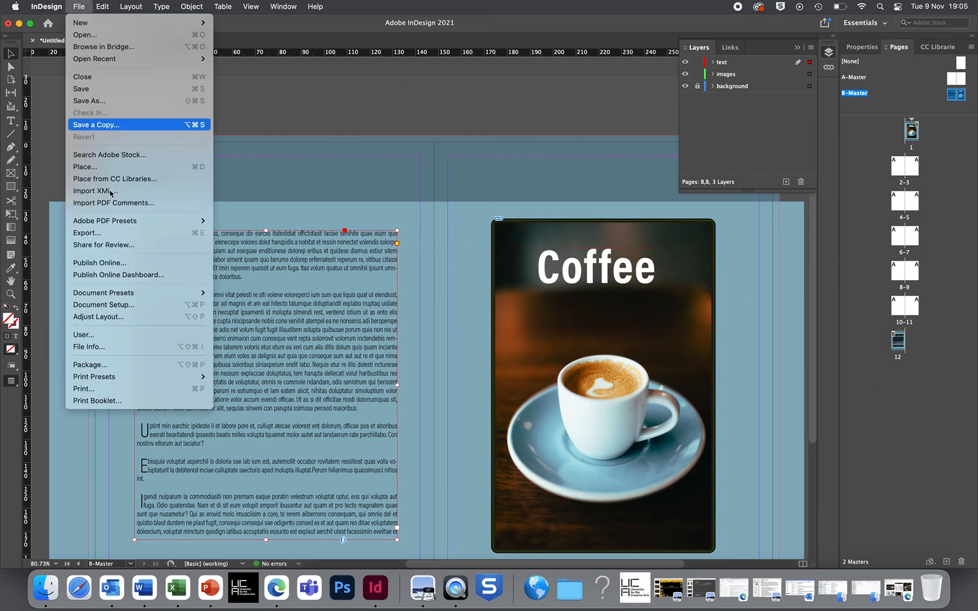
click(114, 101)
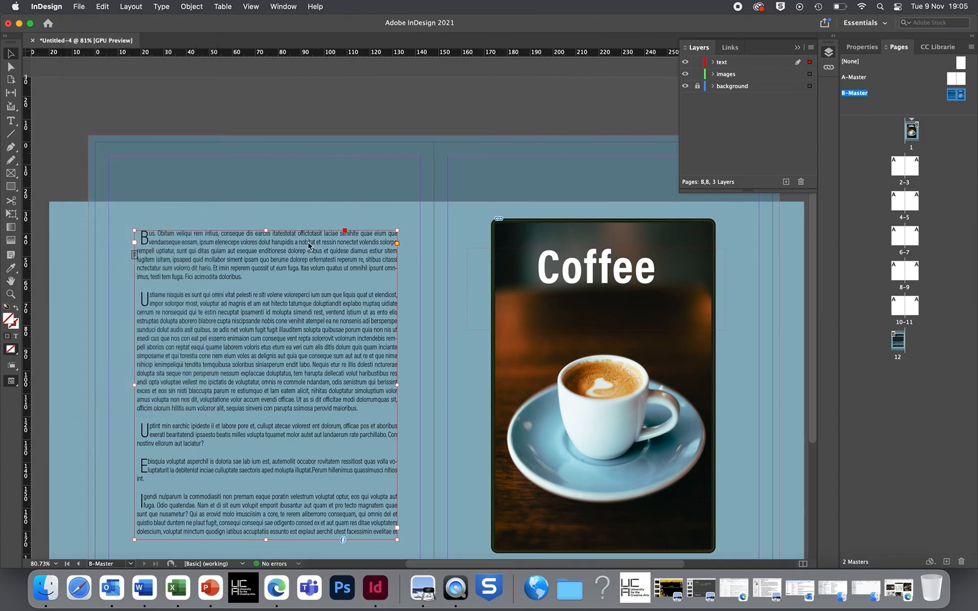
click(298, 163)
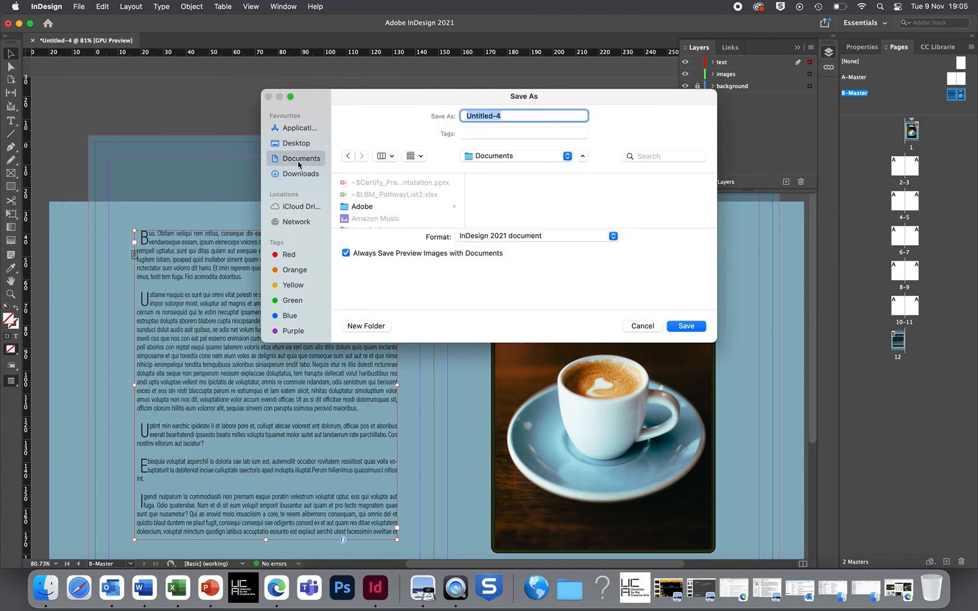
click(296, 144)
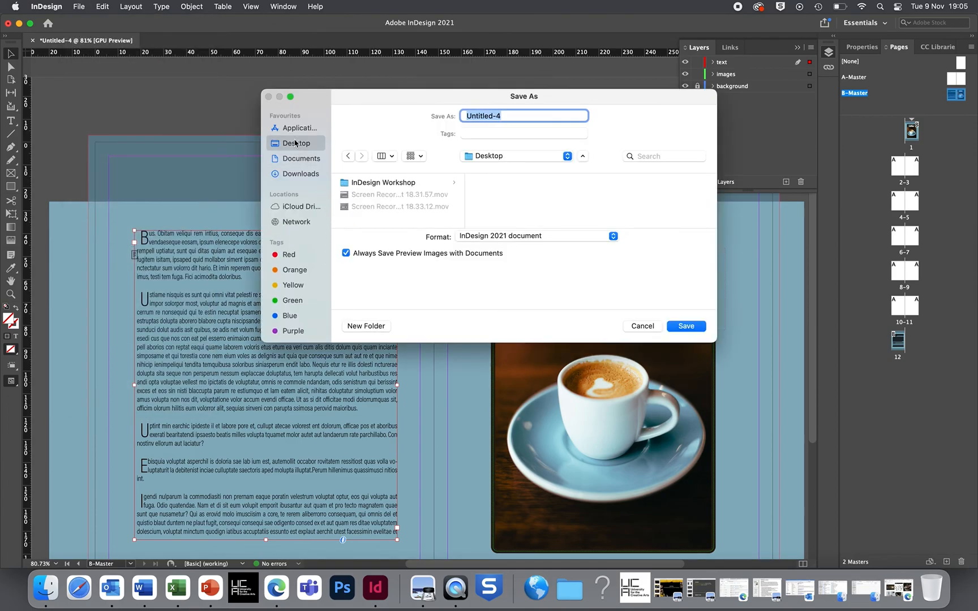
click(400, 185)
drag(507, 118, 440, 113)
text(demo)
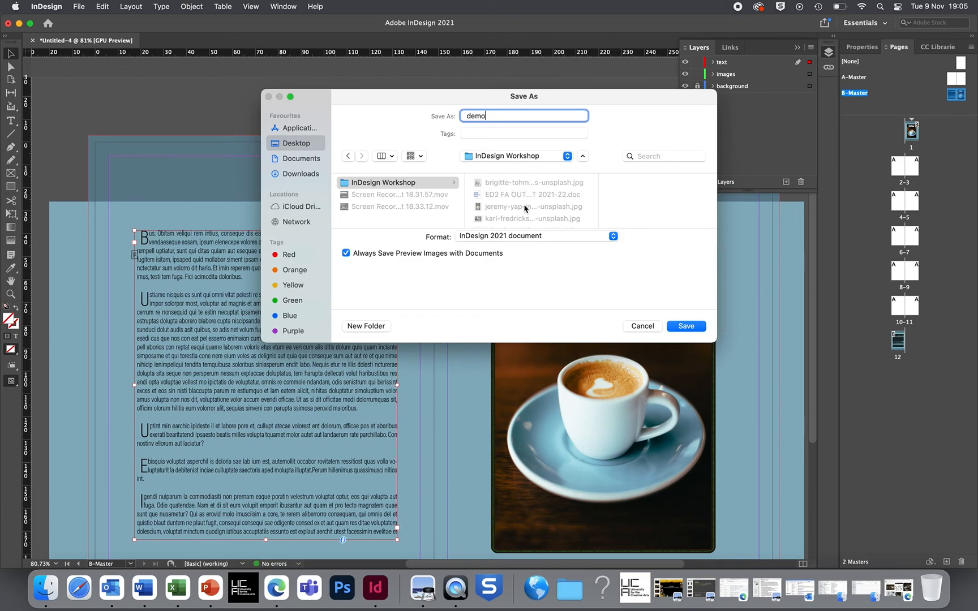
click(689, 331)
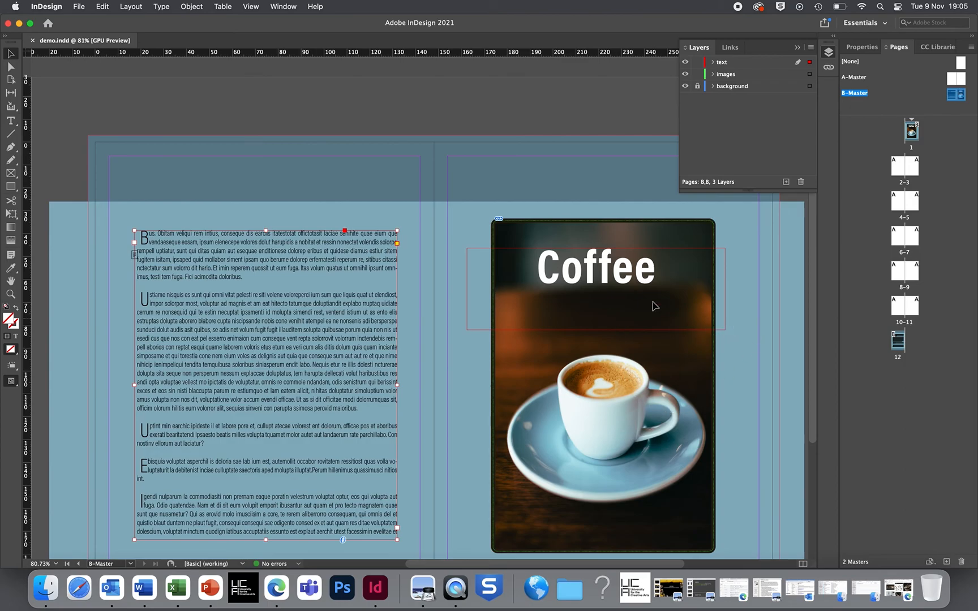
Open the blank A-Master spread for editing and bring its left page into view.
scroll(609, 406, down, 3)
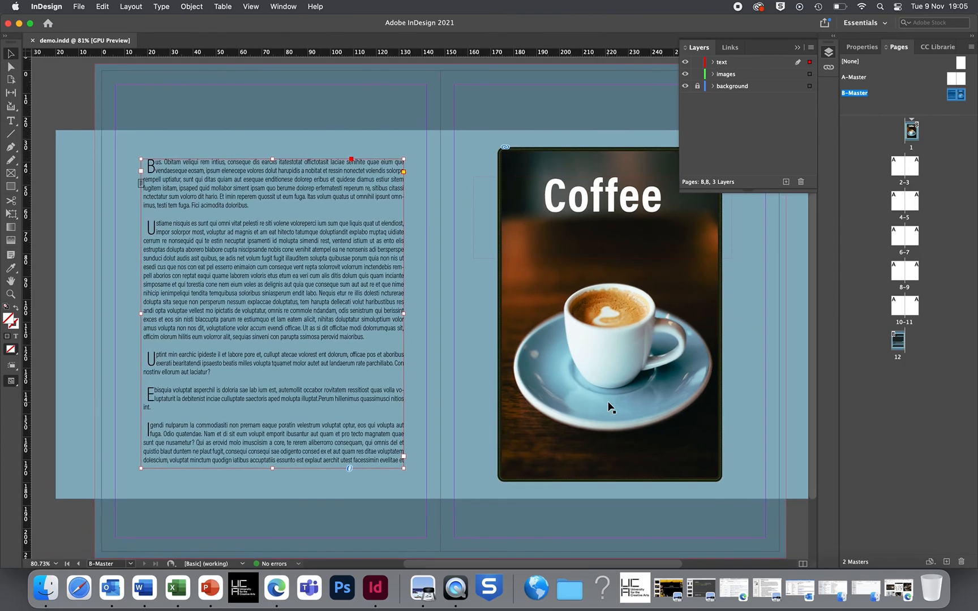
scroll(609, 407, down, 1)
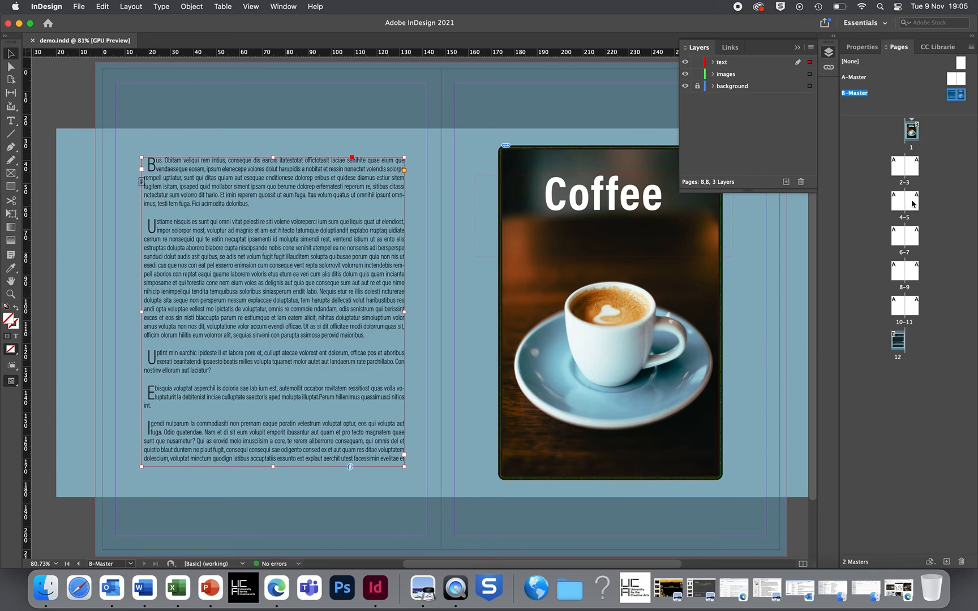
double_click(958, 82)
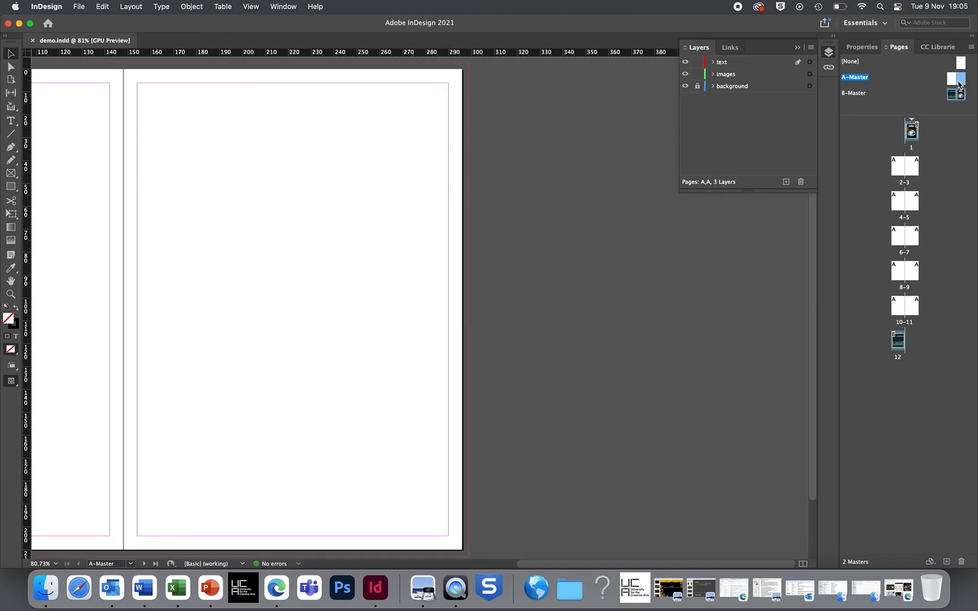
scroll(528, 343, left, 10)
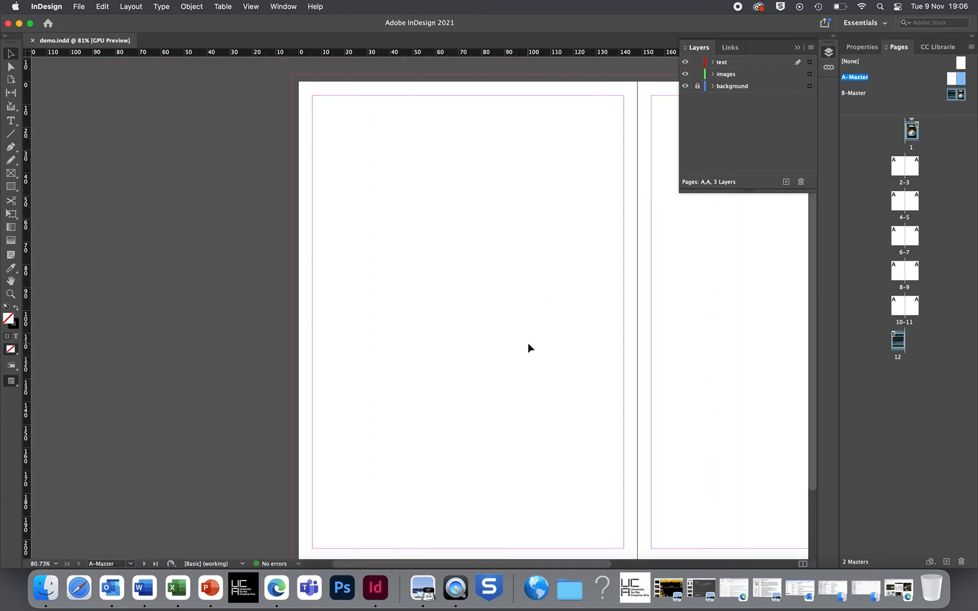
Set up new guides for the A-Master spread with 2 rows and 3 columns.
scroll(528, 343, down, 3)
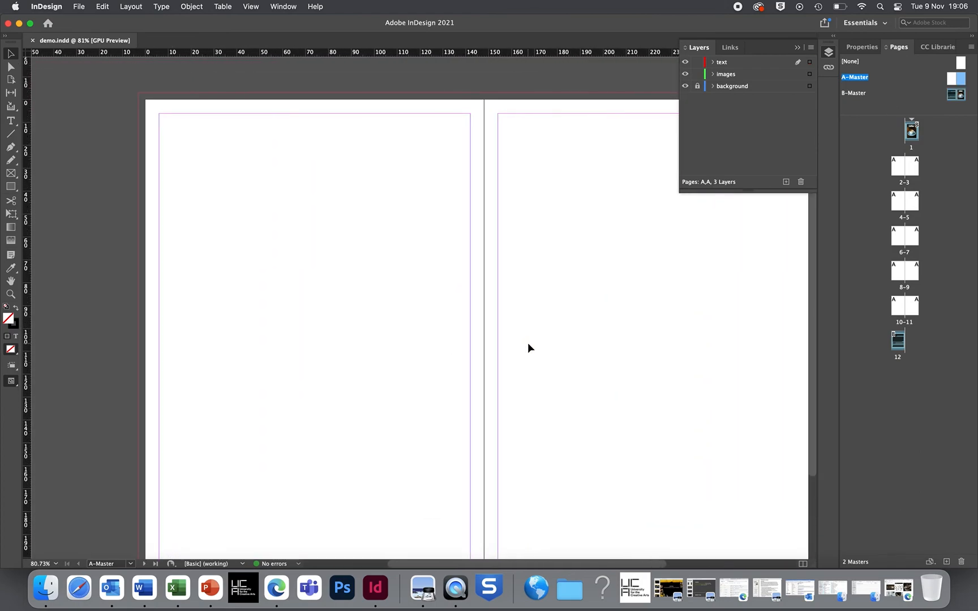
scroll(527, 348, down, 3)
scroll(527, 348, up, 2)
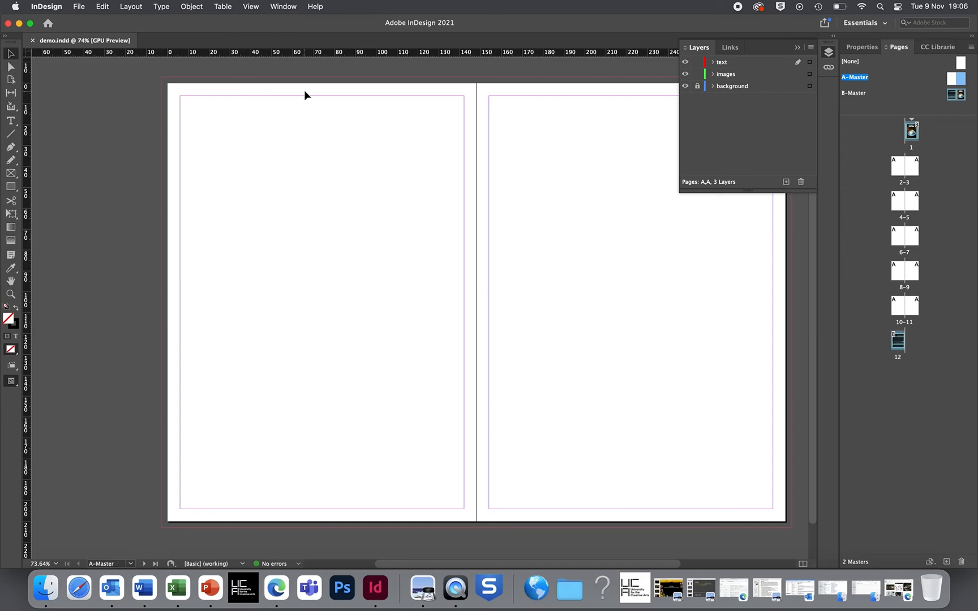
click(131, 7)
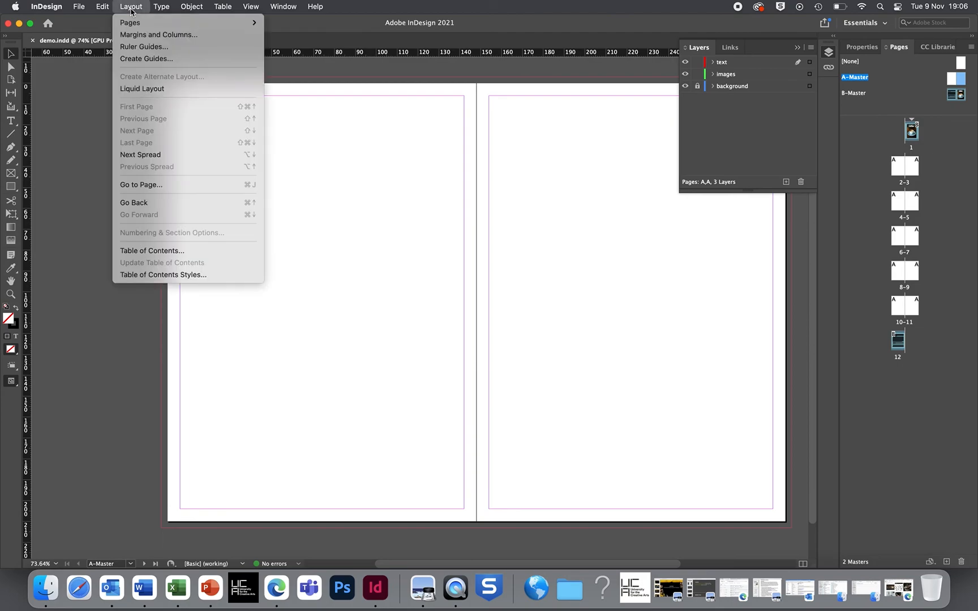
click(142, 59)
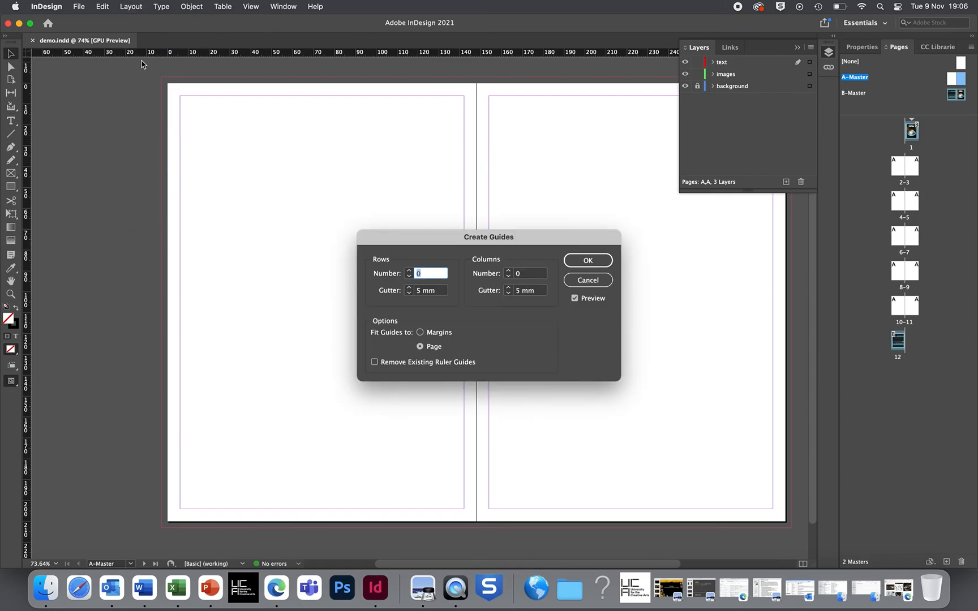
click(408, 271)
click(409, 271)
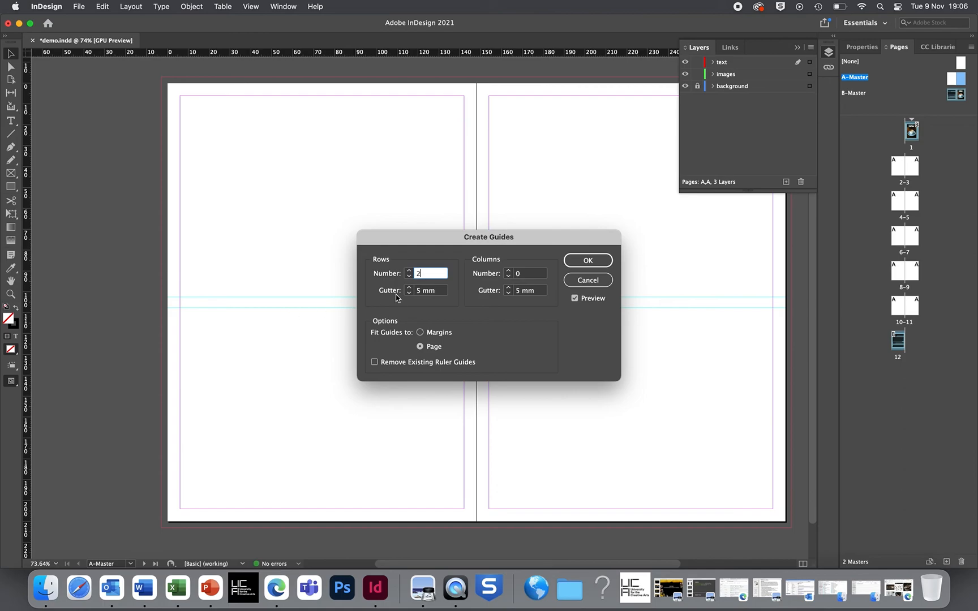
click(508, 271)
click(508, 271)
click(508, 272)
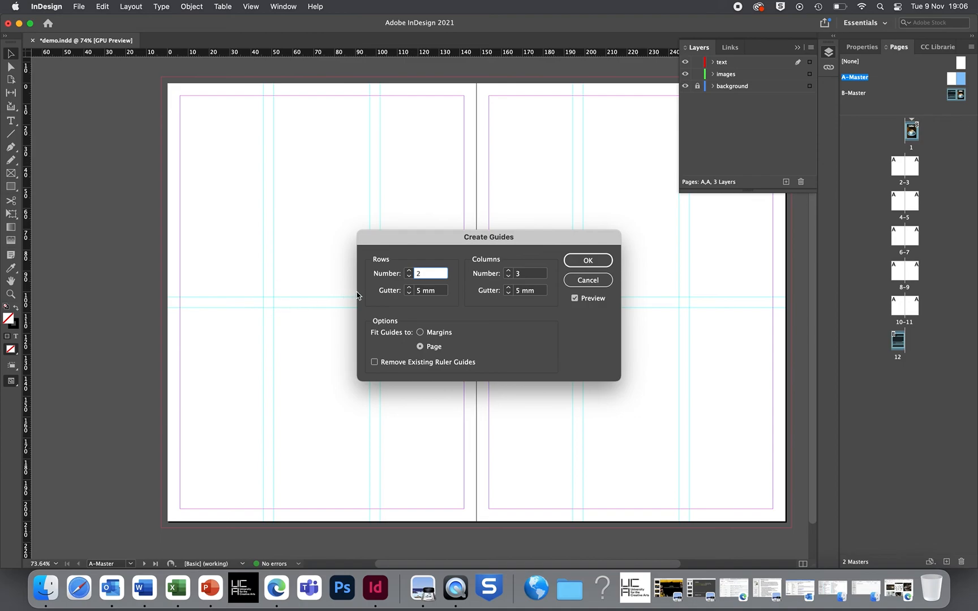
Set the row and column gutters to 2 mm, trying the fit to margins before fitting the guides to the page.
click(408, 293)
click(409, 293)
click(408, 293)
click(508, 293)
click(508, 294)
click(509, 294)
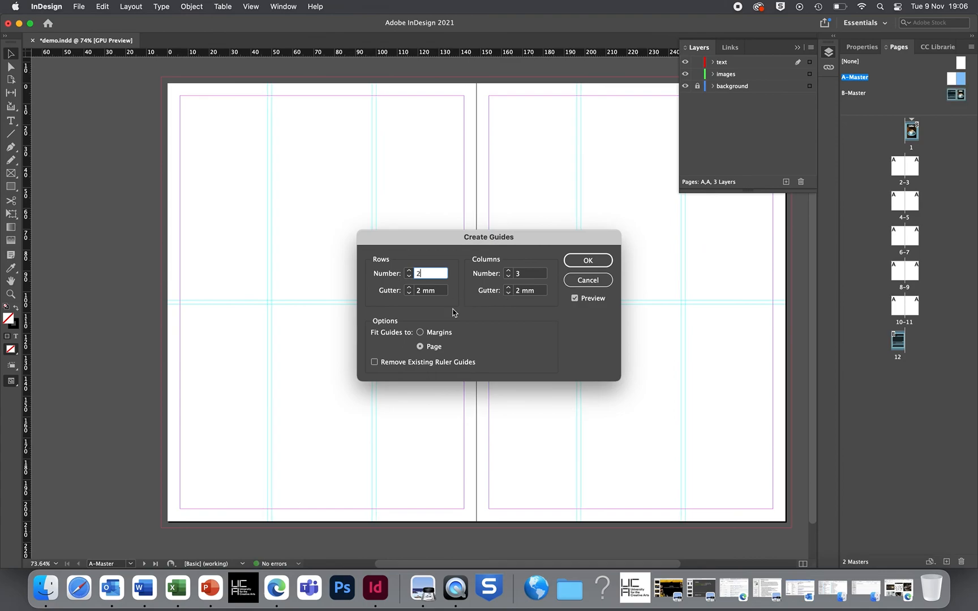
click(420, 333)
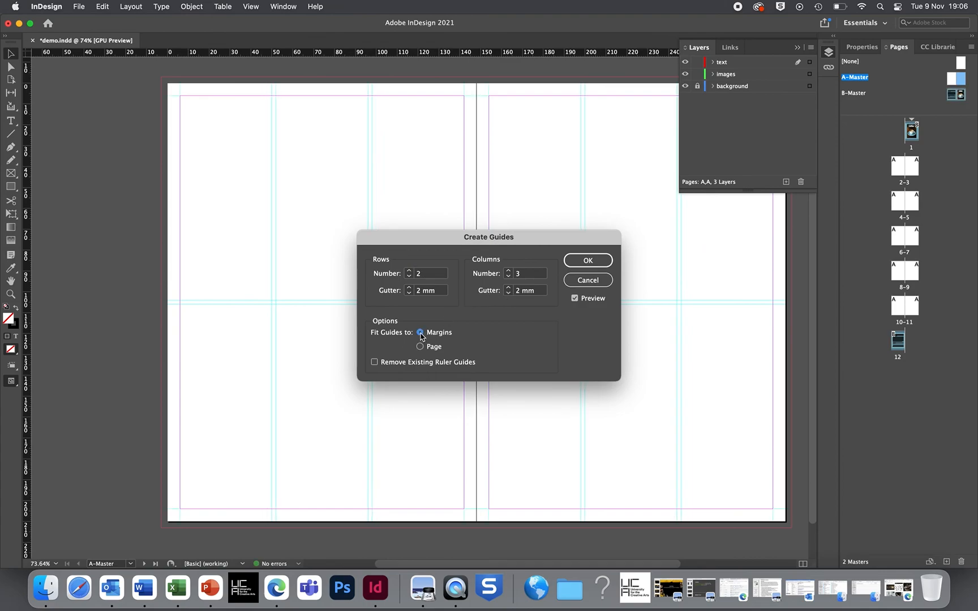
click(419, 347)
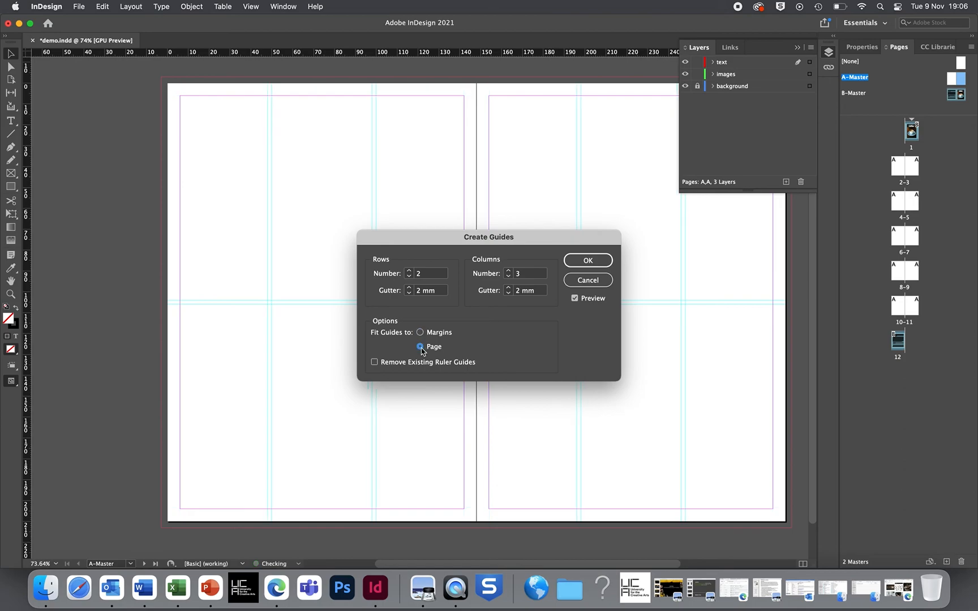
Increase the guide grid to 6 rows and 4 columns and create it on the A-Master.
click(410, 271)
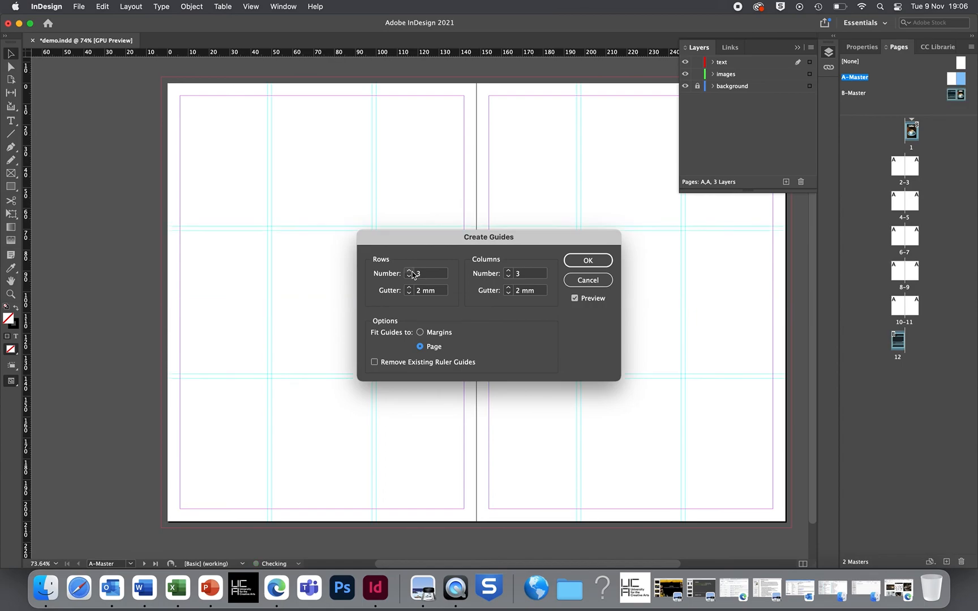
click(410, 271)
click(410, 272)
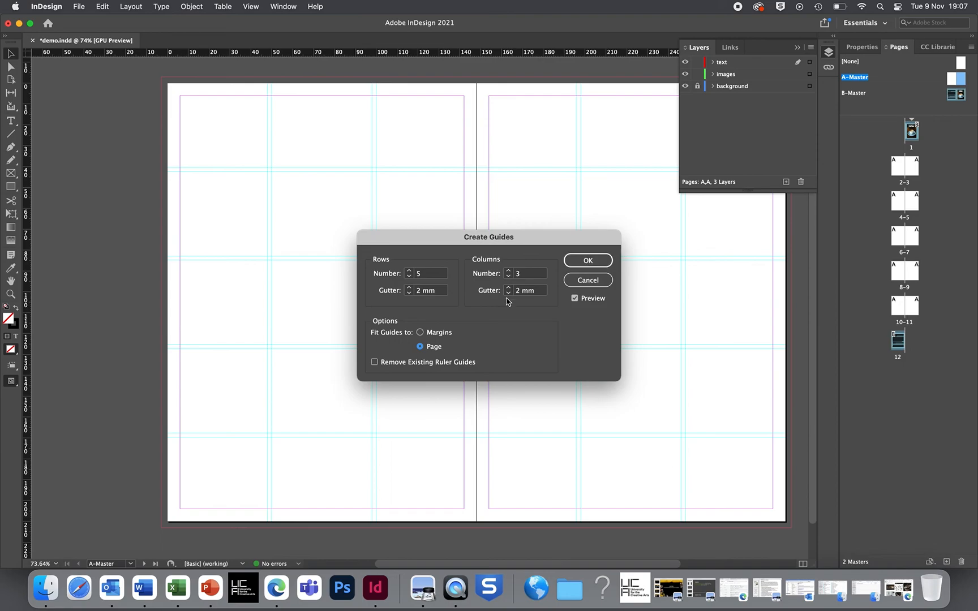
click(408, 270)
click(509, 271)
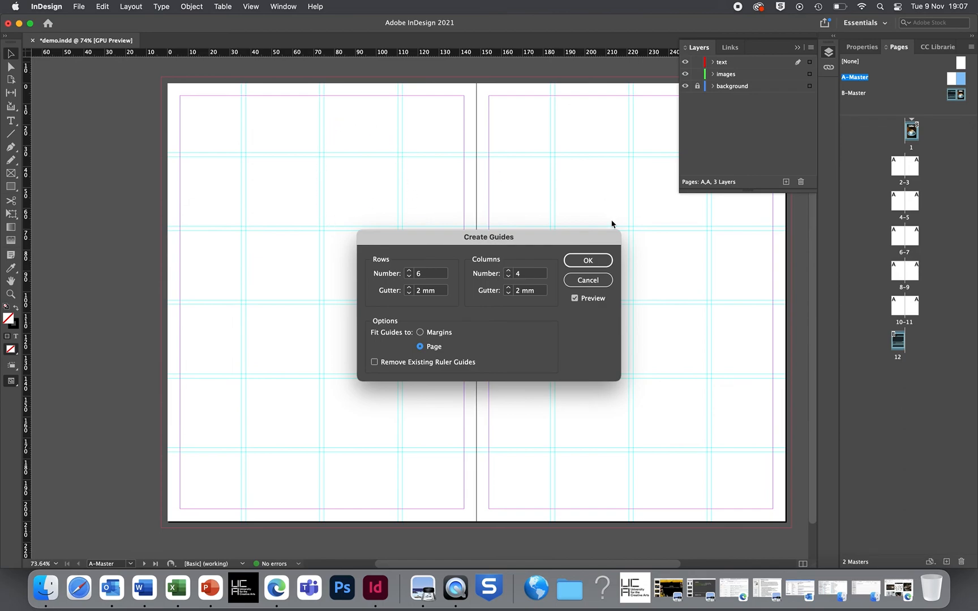
click(601, 260)
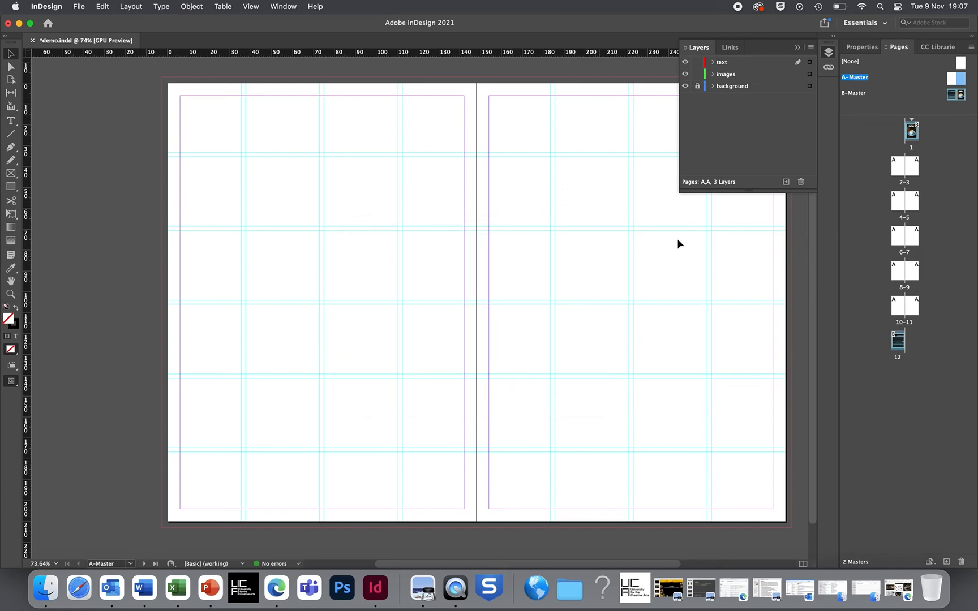
Examine how the master guides appear on the document spreads, starting from pages 2-3.
click(899, 169)
double_click(900, 169)
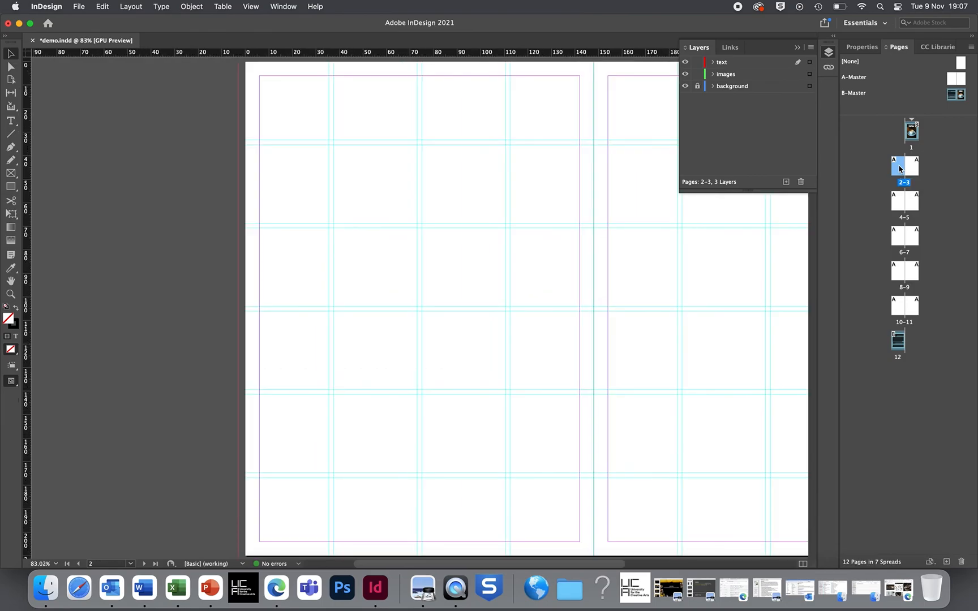
scroll(644, 315, up, 15)
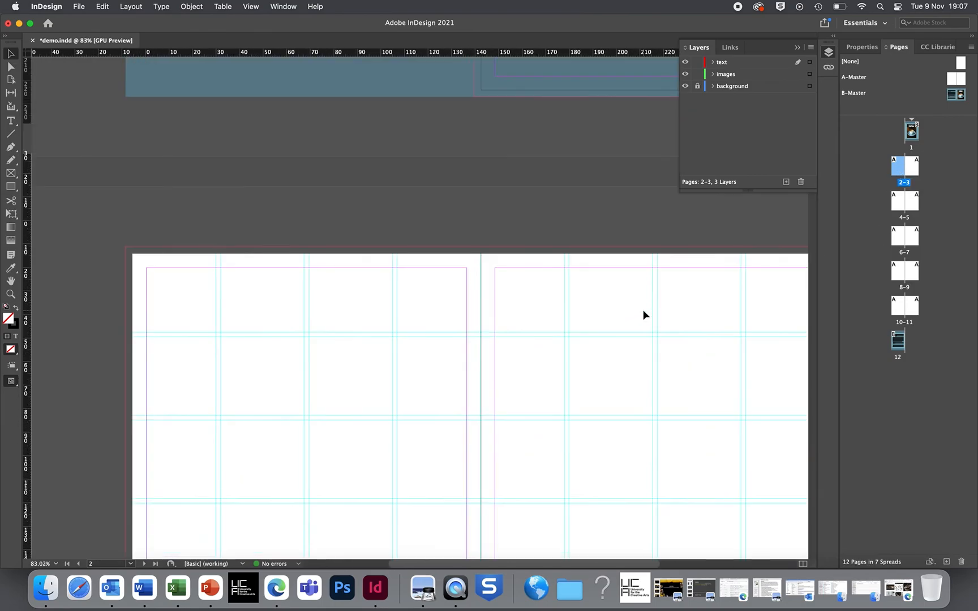
scroll(644, 315, down, 10)
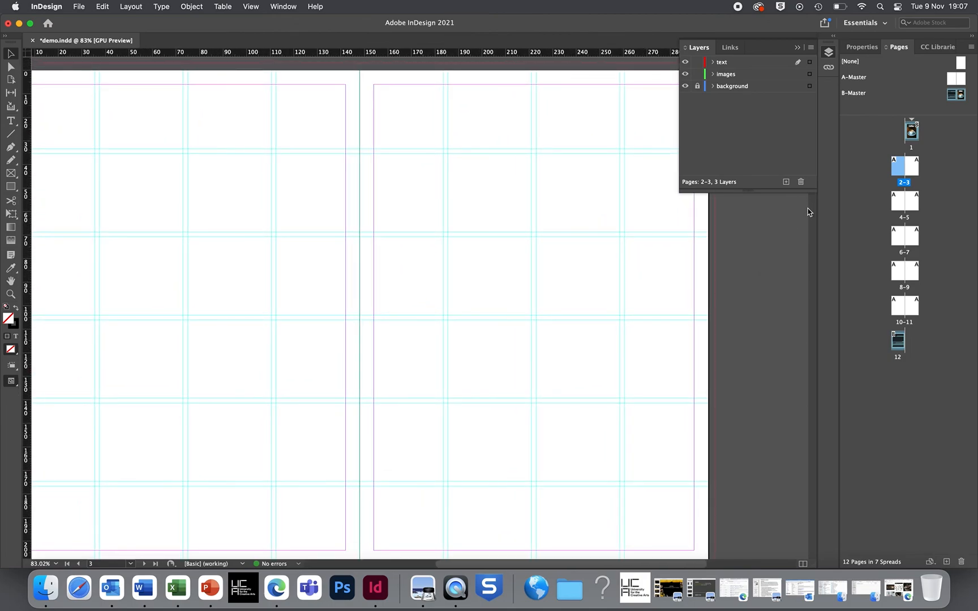
scroll(708, 276, down, 3)
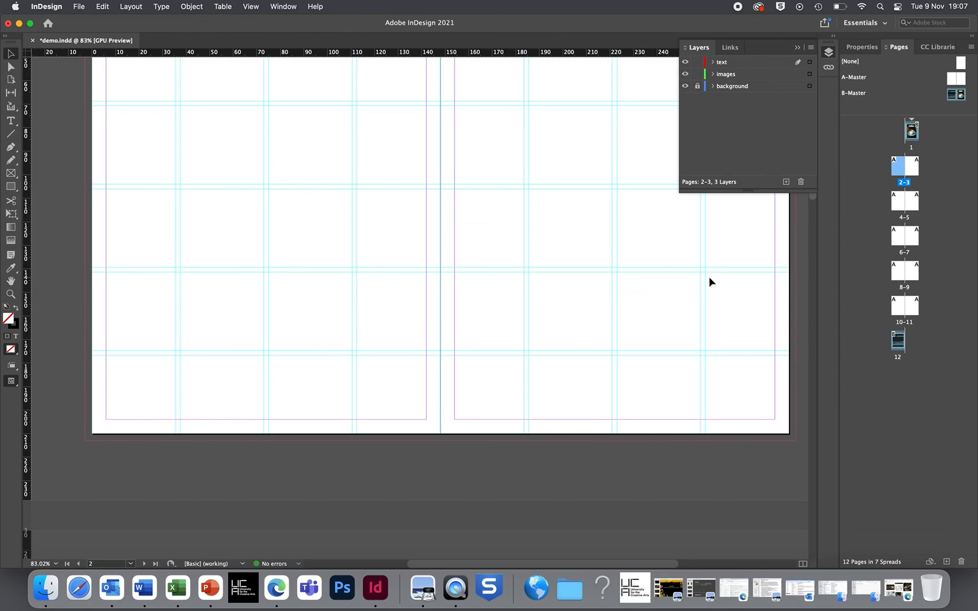
scroll(616, 381, down, 6)
scroll(616, 381, down, 10)
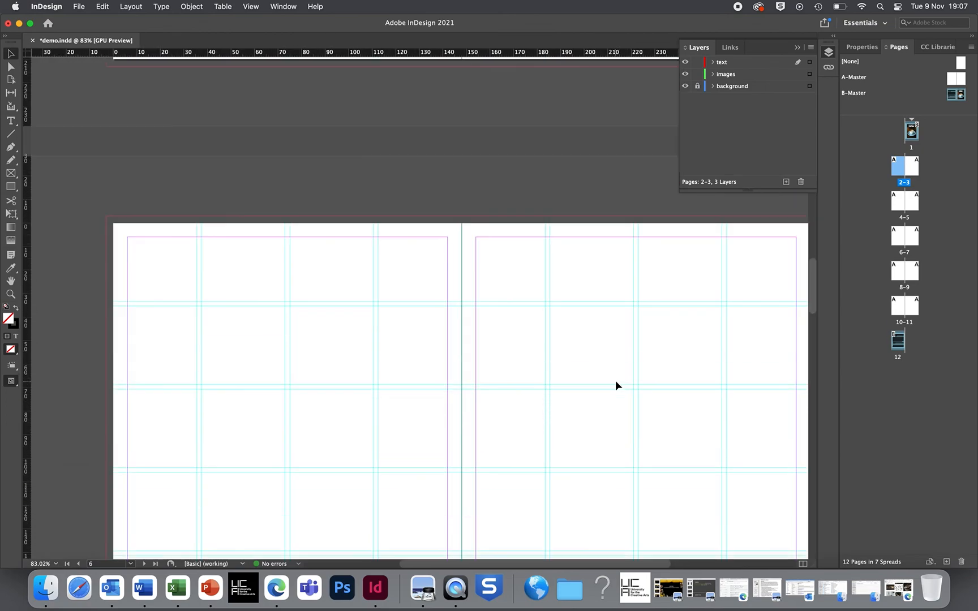
scroll(615, 380, down, 5)
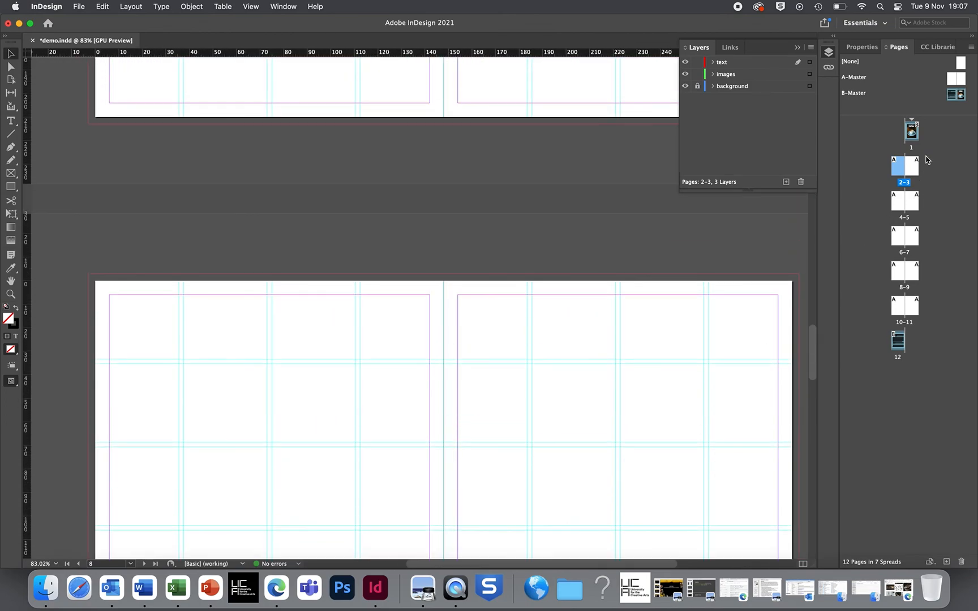
Return to the A-Master and set up replacement guides with 3 rows, removing the existing ruler guides.
double_click(957, 80)
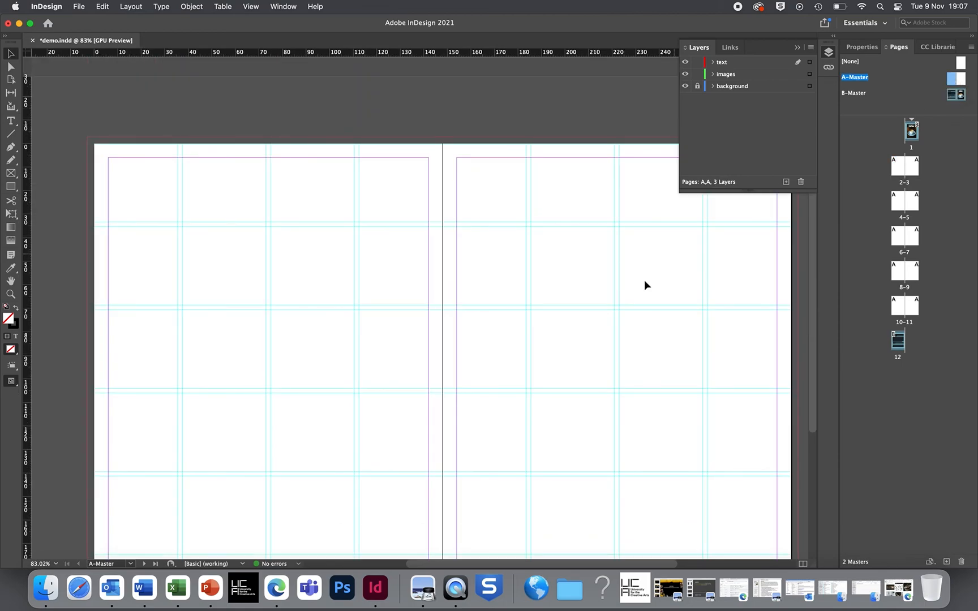
click(105, 7)
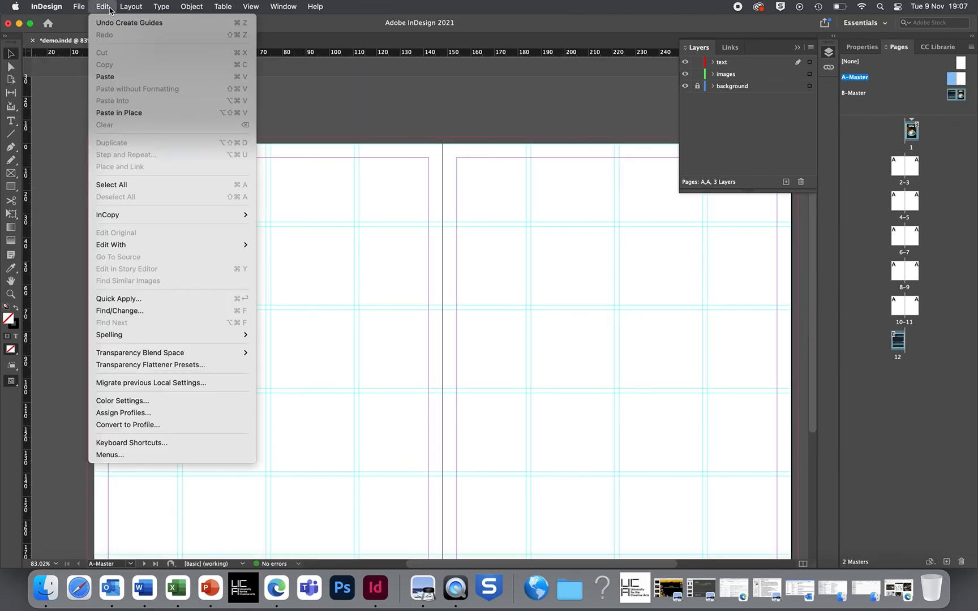
mouse_move(141, 5)
click(141, 59)
click(374, 363)
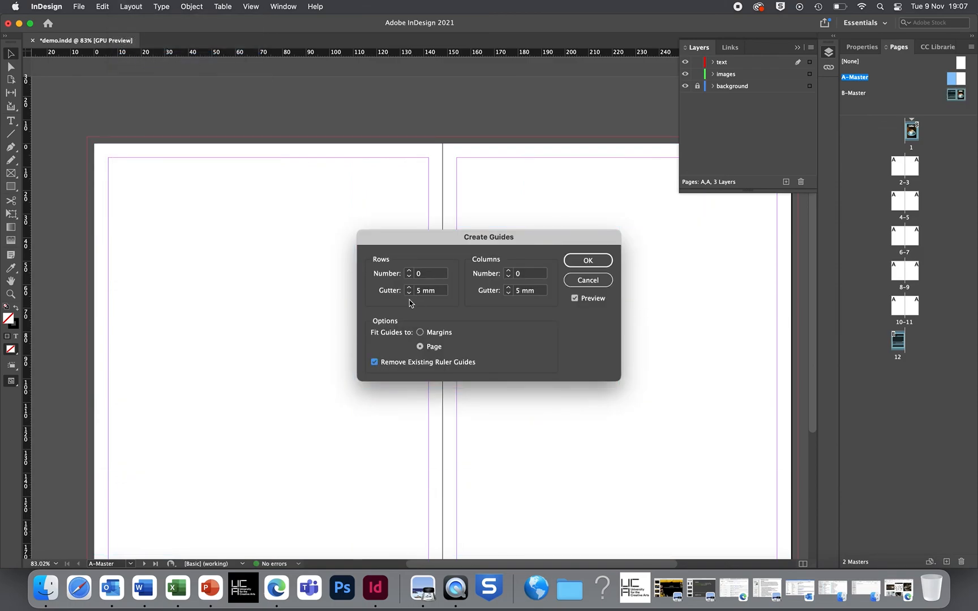
click(409, 272)
click(409, 271)
click(409, 271)
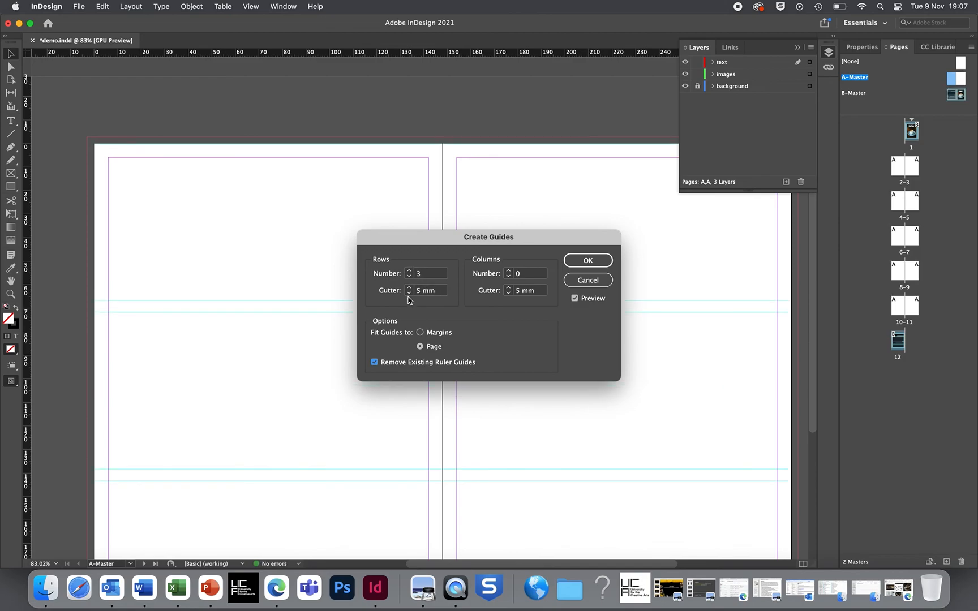
Set both the row and column gutters of the replacement guides to 2 mm.
click(409, 293)
click(408, 293)
click(409, 293)
click(509, 294)
click(508, 293)
click(508, 293)
Set the guide grid to 4 columns and 5 rows and create the guides on the A-Master.
click(508, 270)
click(508, 270)
click(509, 270)
click(509, 270)
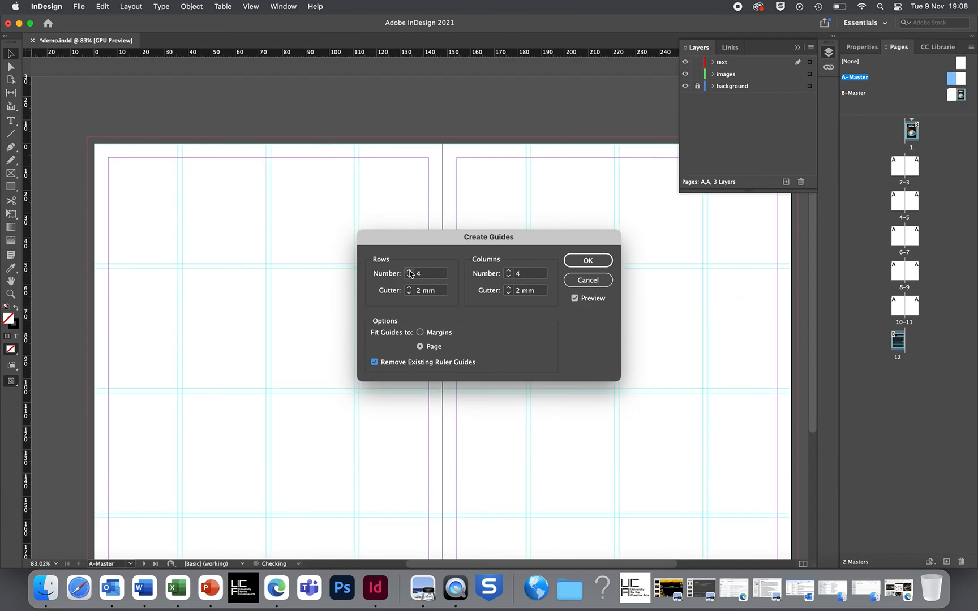
click(410, 271)
click(409, 271)
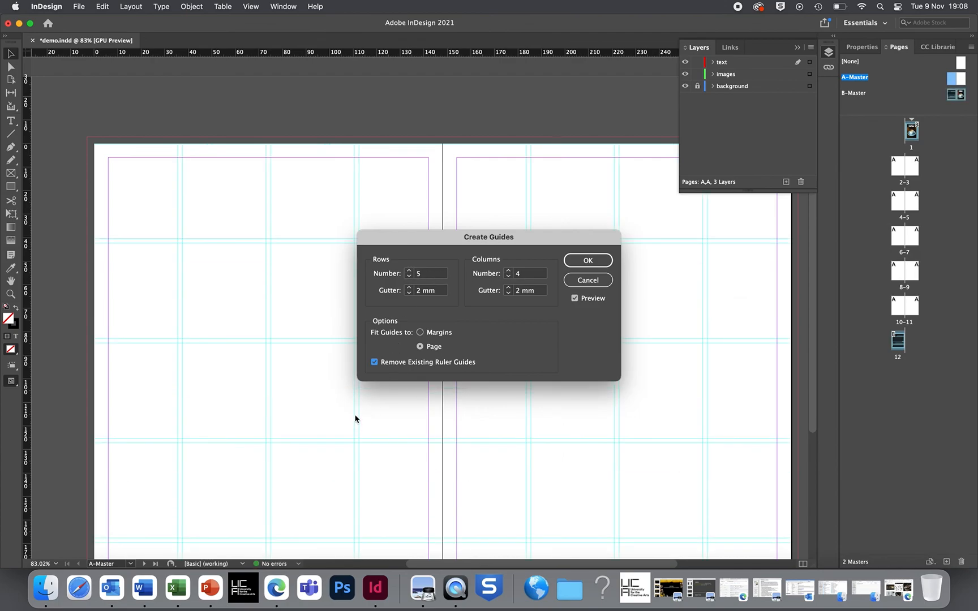
click(602, 264)
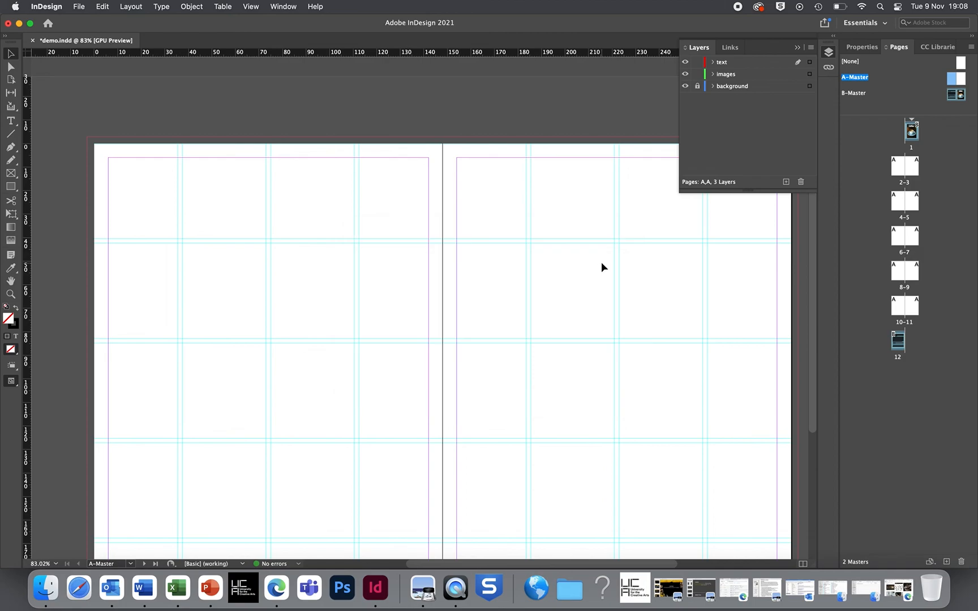
On the text layer, draw a small text frame about 10 mm wide inside the bottom-left margin corner of the A-Master's left page.
scroll(586, 299, down, 5)
scroll(585, 299, left, 5)
scroll(586, 298, right, 5)
scroll(586, 298, up, 10)
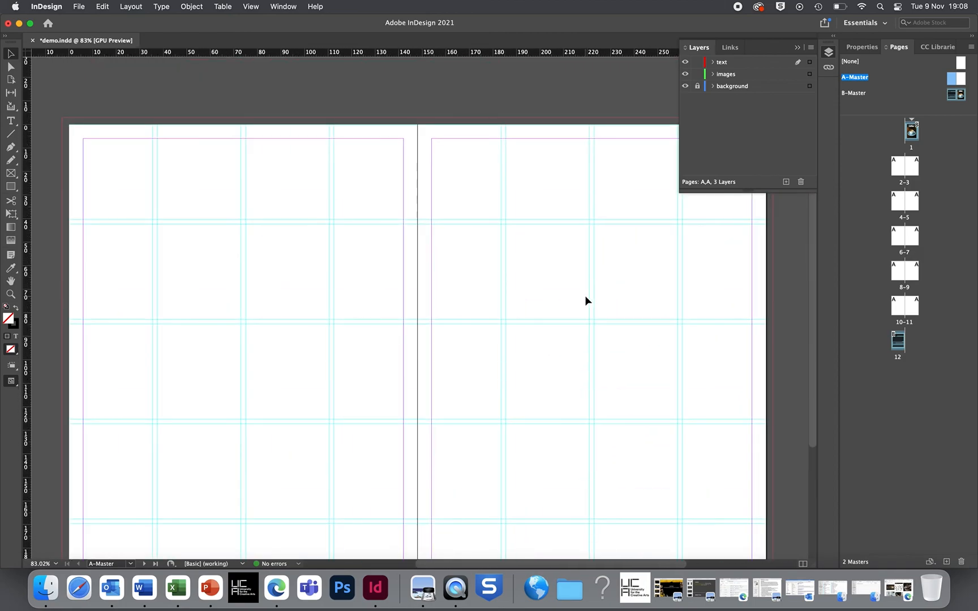
scroll(601, 354, down, 6)
scroll(601, 353, left, 2)
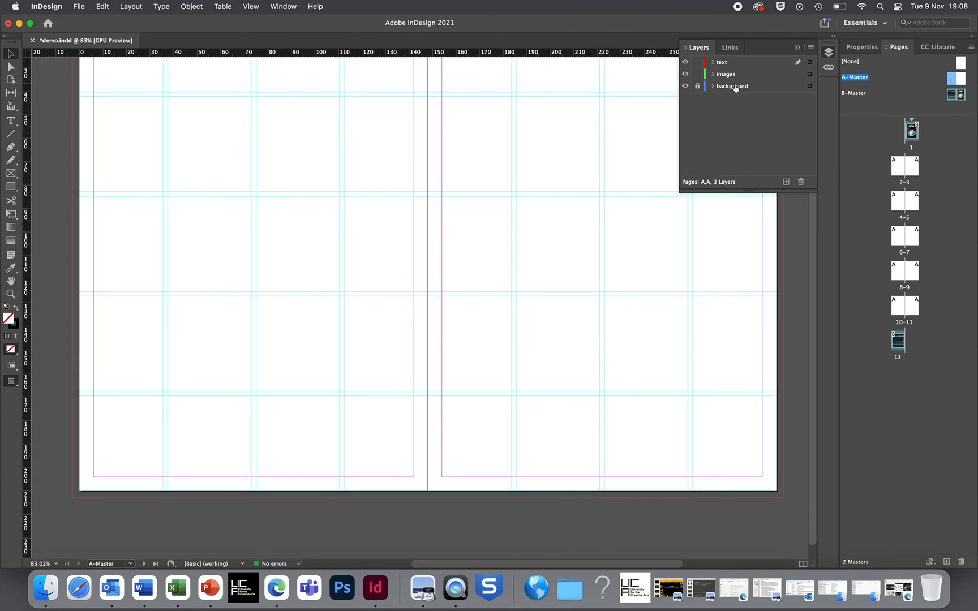
click(735, 66)
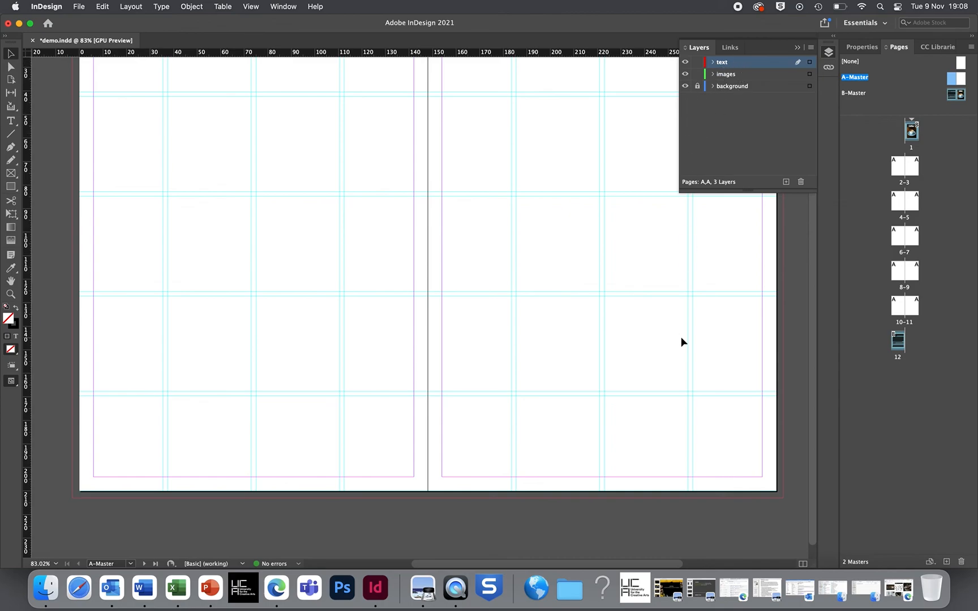
click(733, 88)
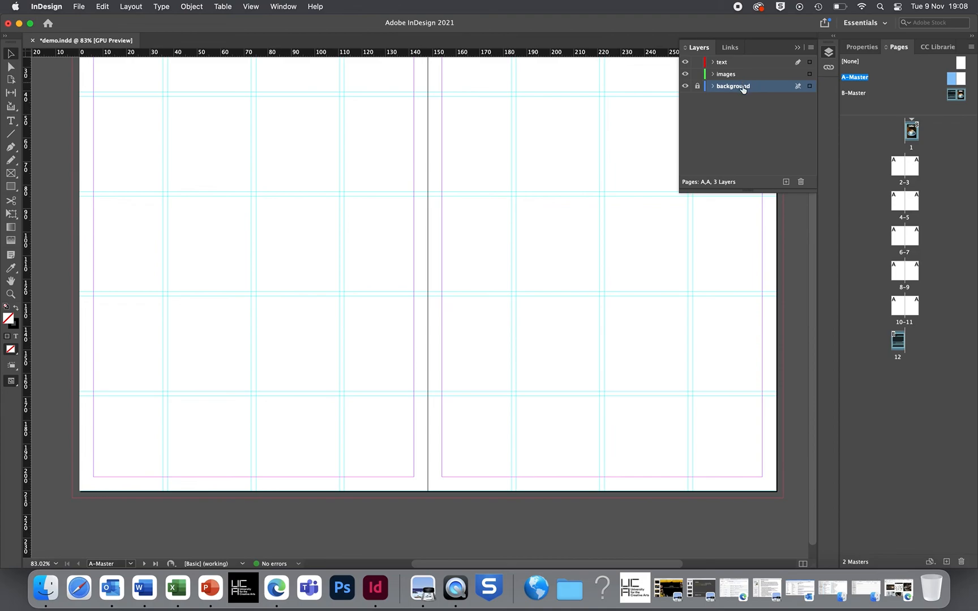
click(740, 65)
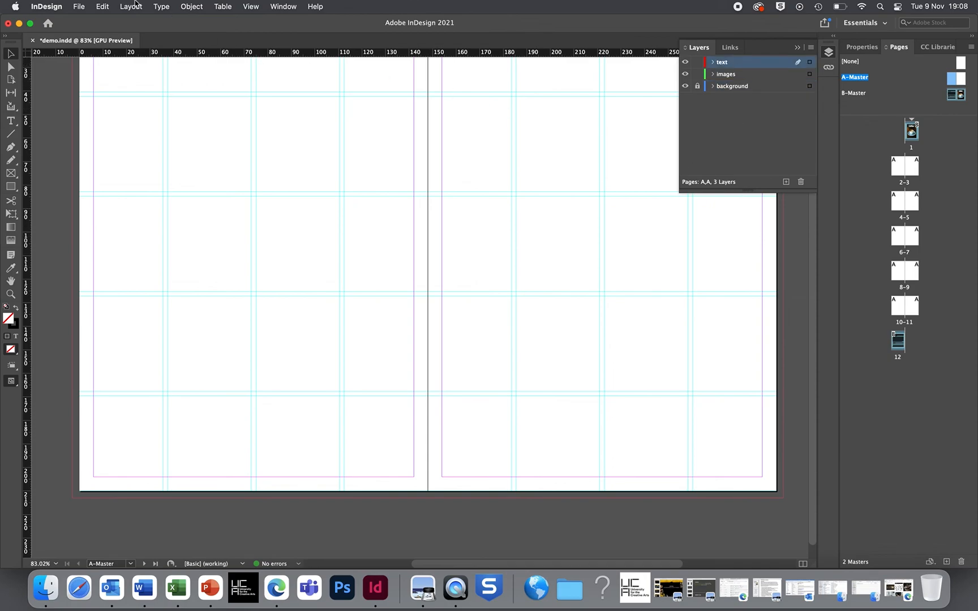
click(11, 121)
drag(96, 461, 120, 476)
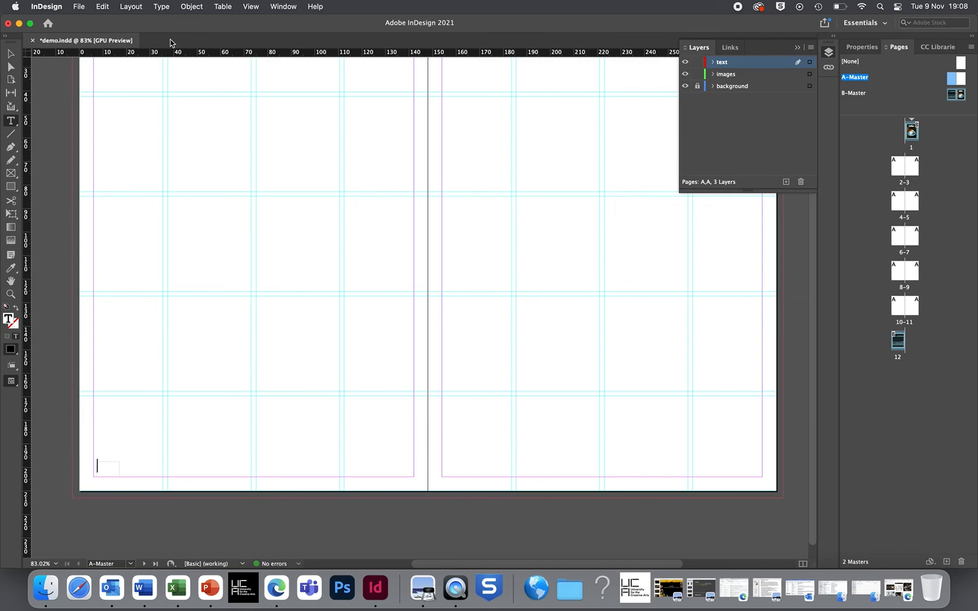
Insert a current page number marker in the small text frame and move the frame flush to the left margin at X 6 mm, Y 197.5 mm.
click(161, 7)
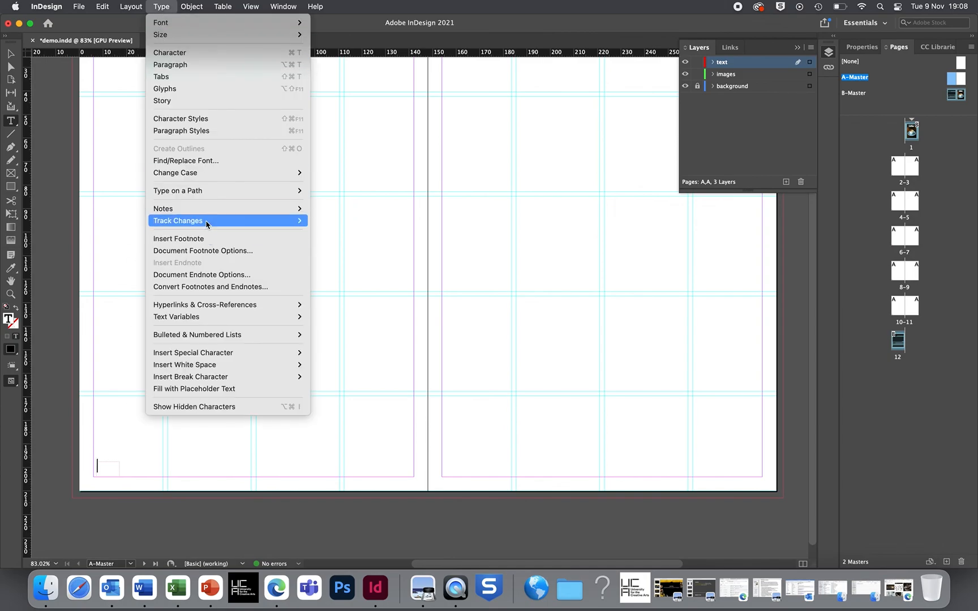
mouse_move(209, 351)
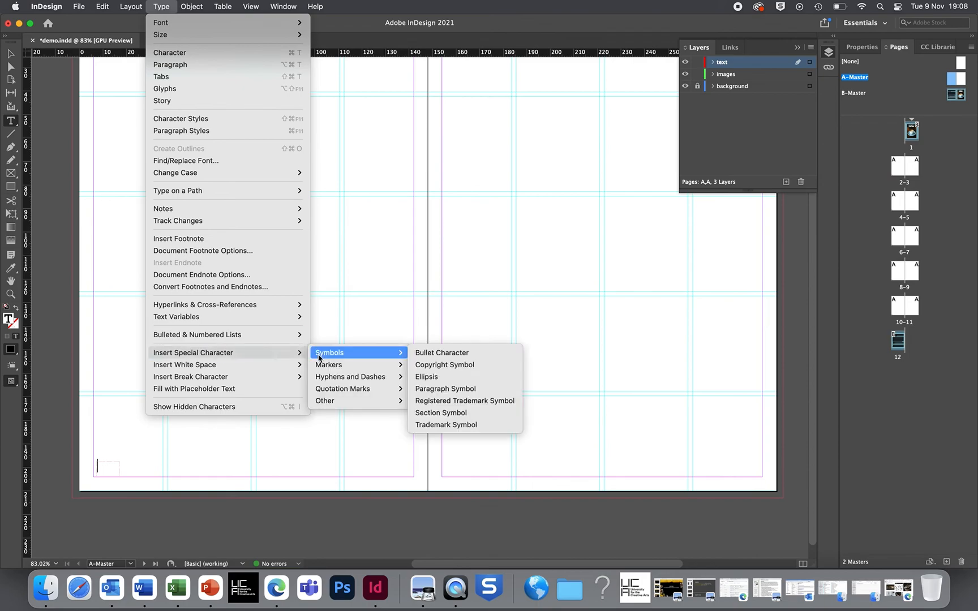
mouse_move(333, 368)
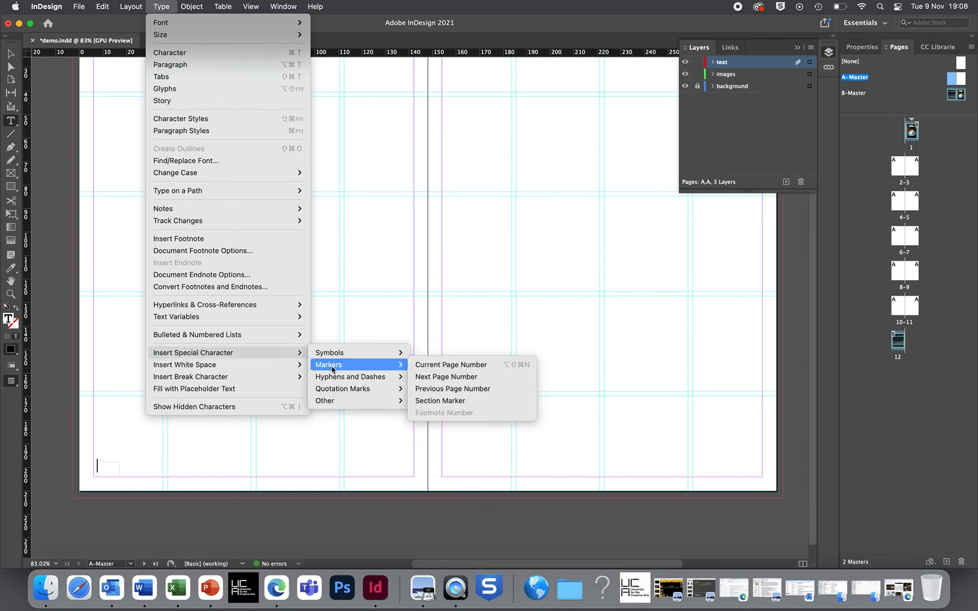
click(481, 368)
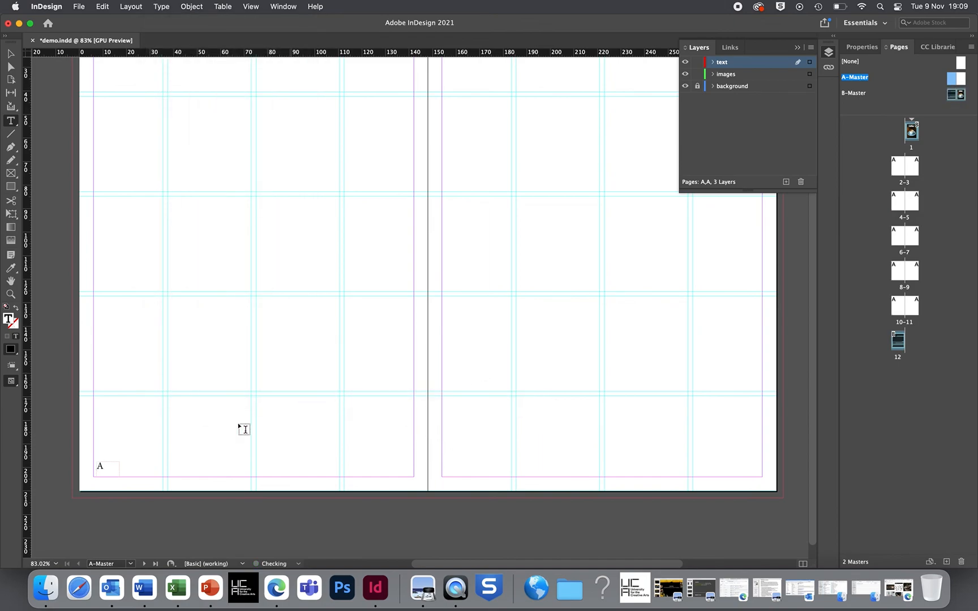
click(11, 54)
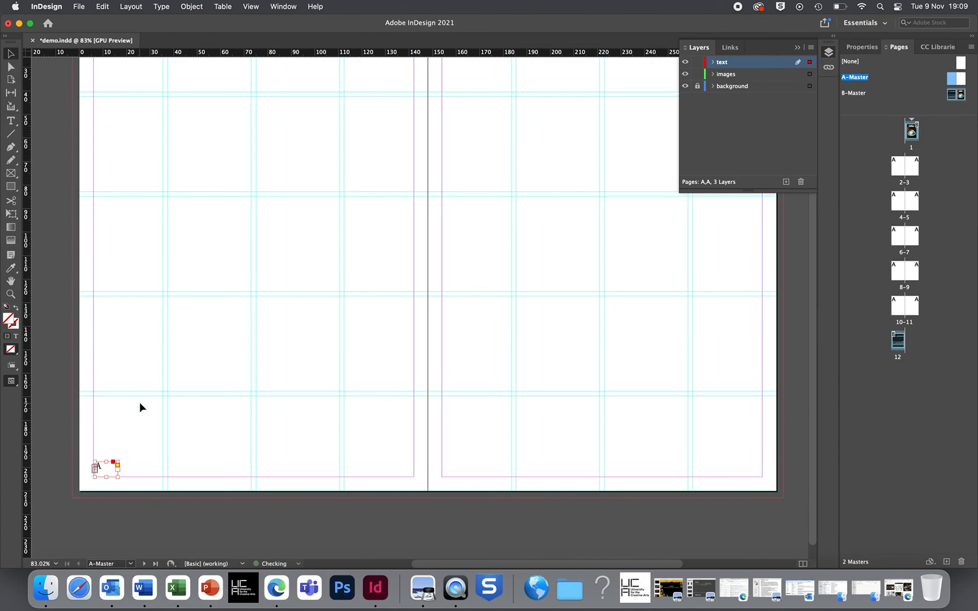
click(157, 464)
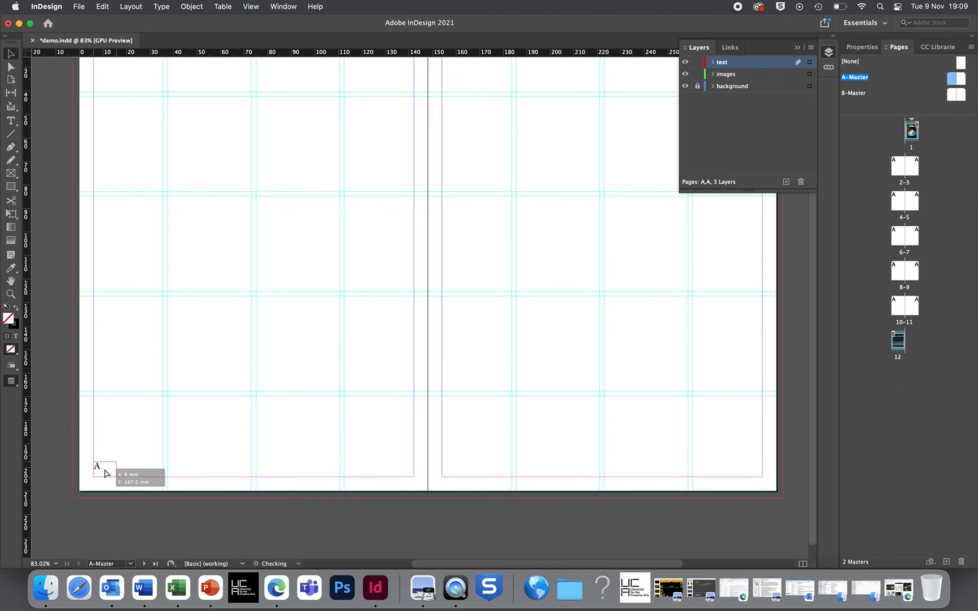
click(108, 475)
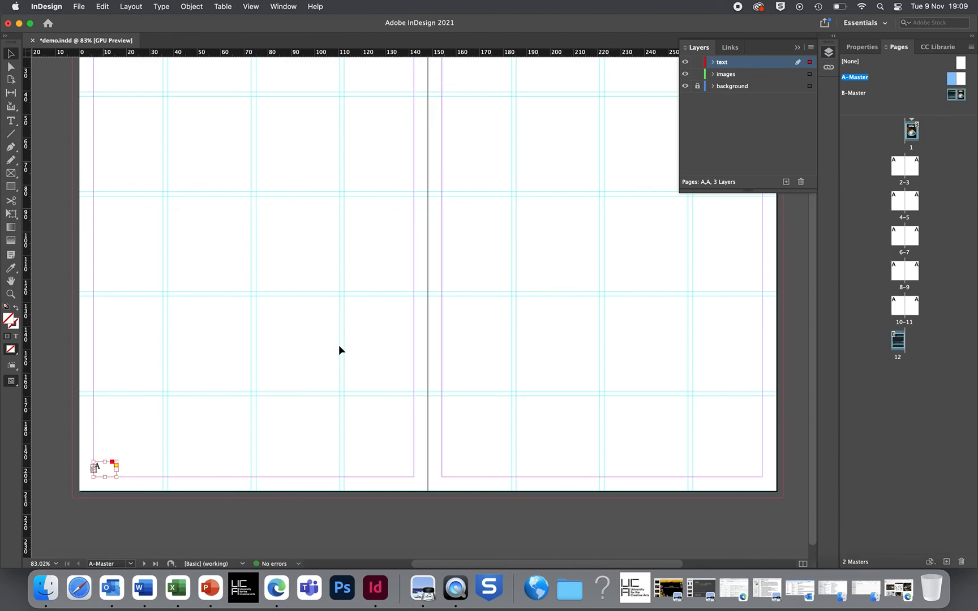
Check the automatic page number on the pages 4-5 spread and return to the A-Master.
double_click(900, 206)
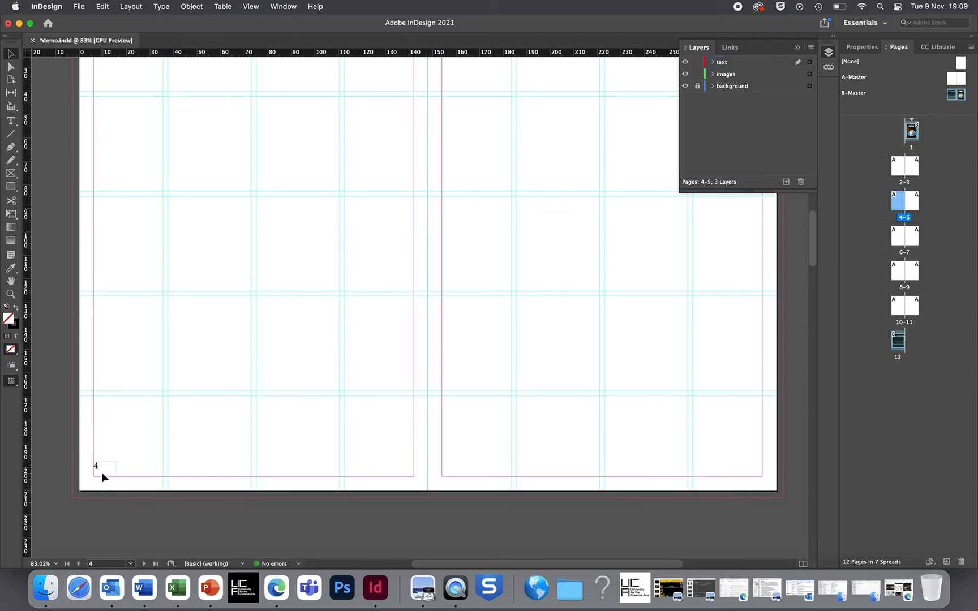
click(951, 84)
double_click(950, 84)
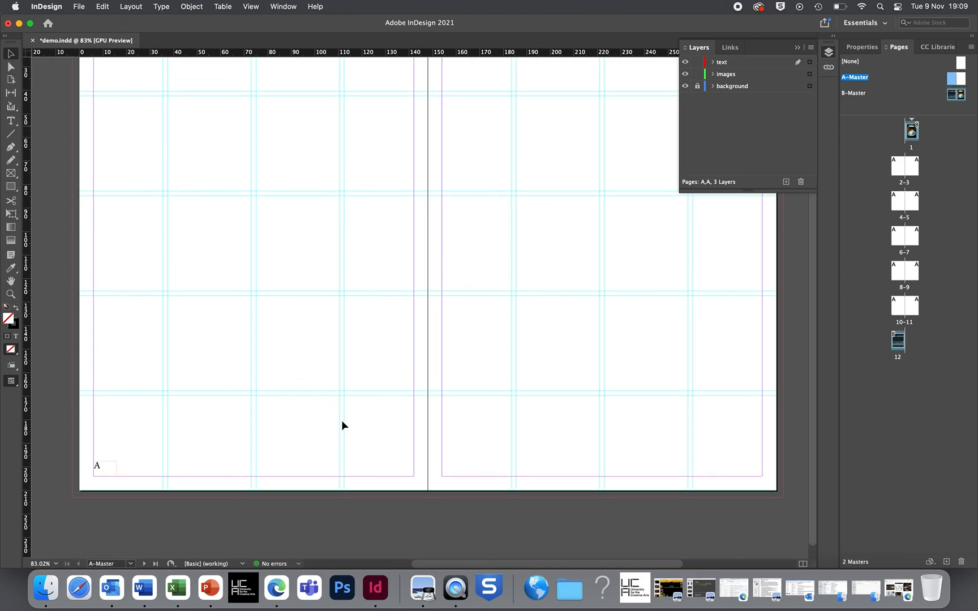
Format the A-Master's page number marker in Acumin Pro Condensed Medium at 10 pt.
double_click(101, 467)
drag(99, 464, 84, 459)
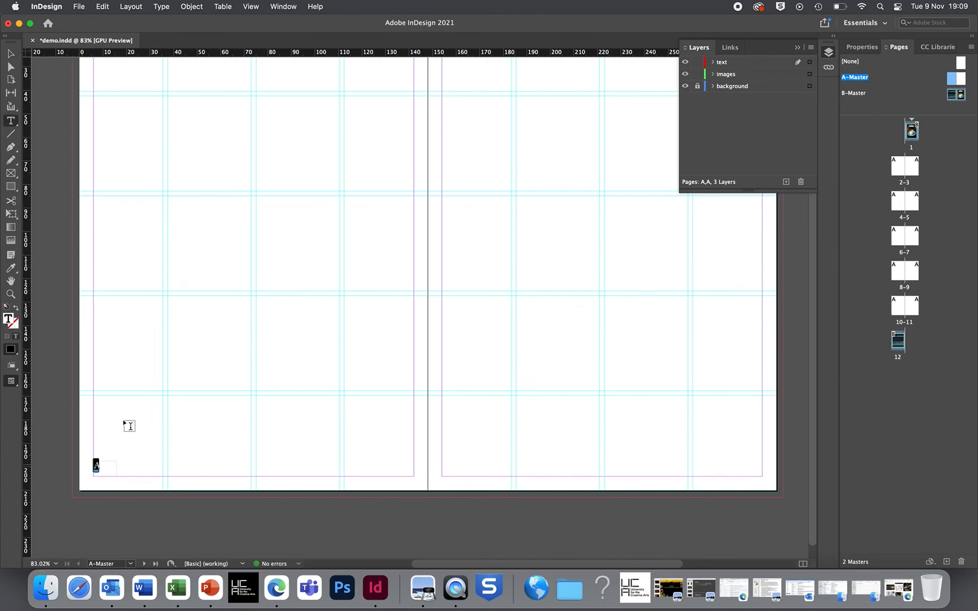
click(861, 47)
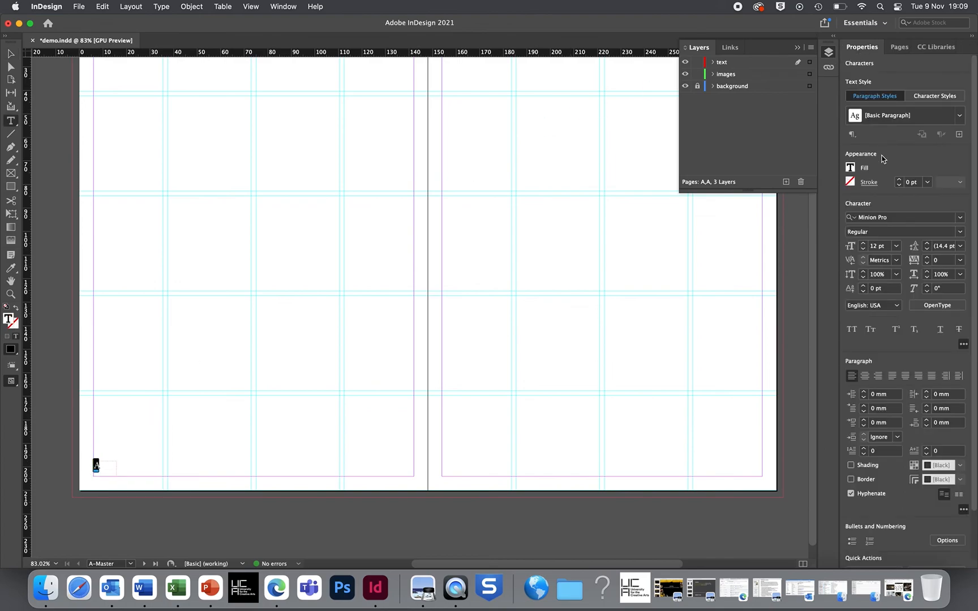
click(885, 217)
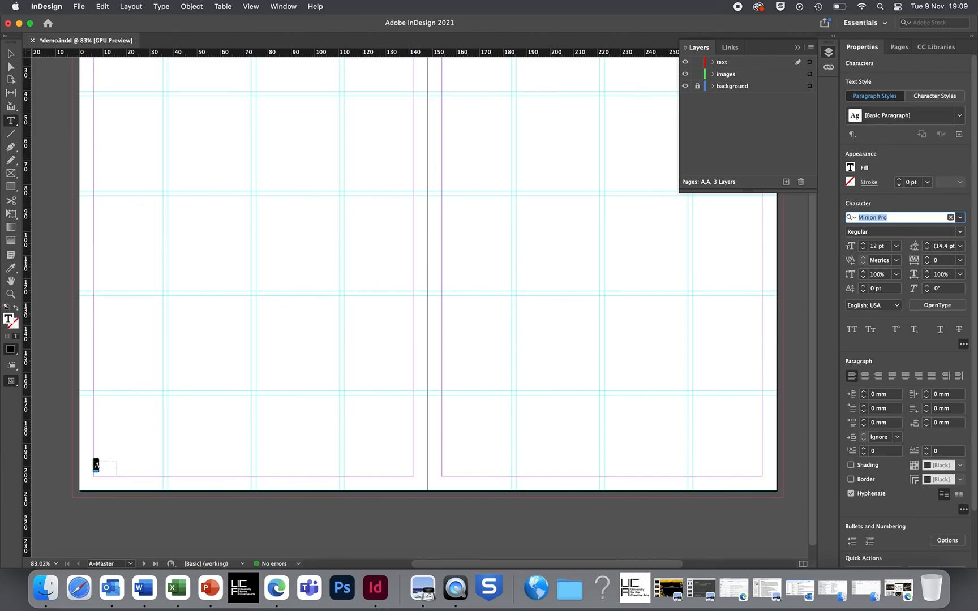
text(acu)
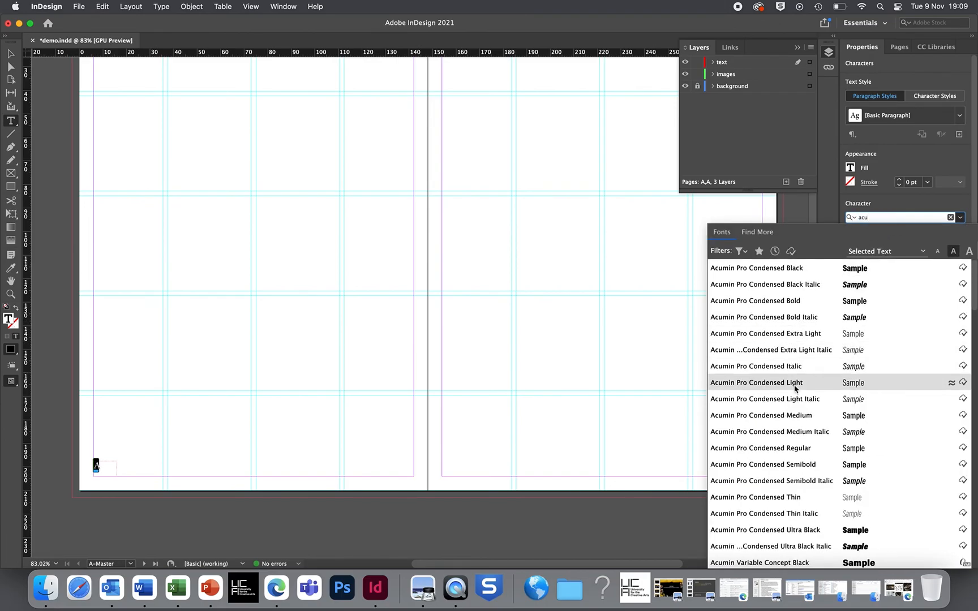
click(797, 417)
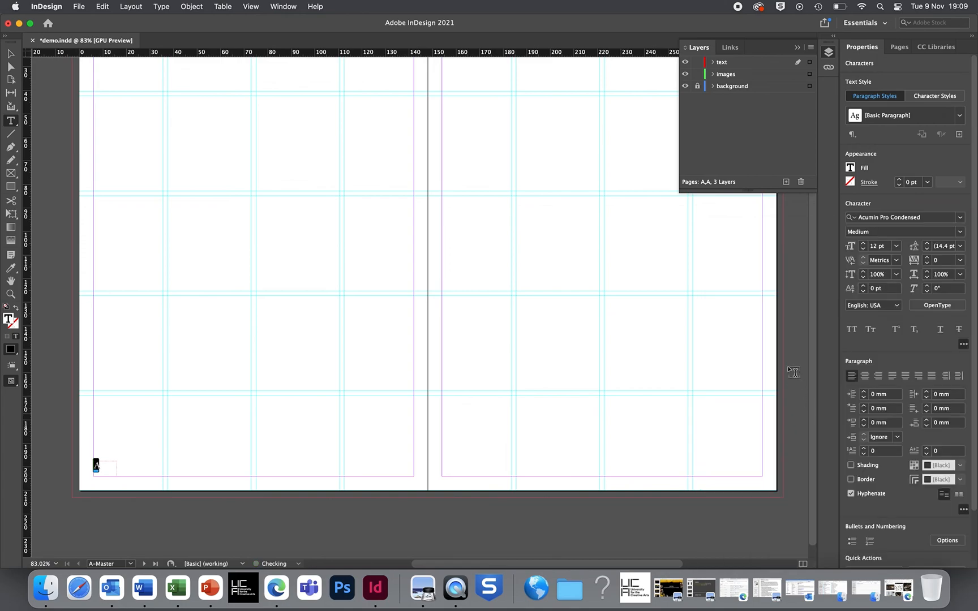
click(863, 249)
click(863, 250)
key(Escape)
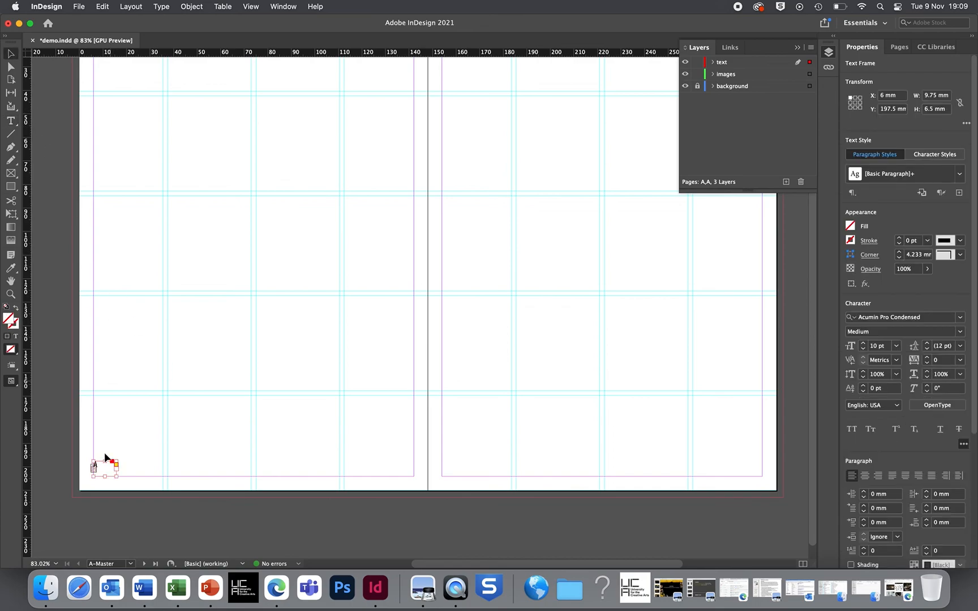
Move the page number frame down across the bottom margin line, to about X 6.5 mm, Y 200.8 mm.
drag(102, 472, 102, 479)
key(Down)
key(Down)
key(Down)
key(Right)
key(Right)
click(141, 441)
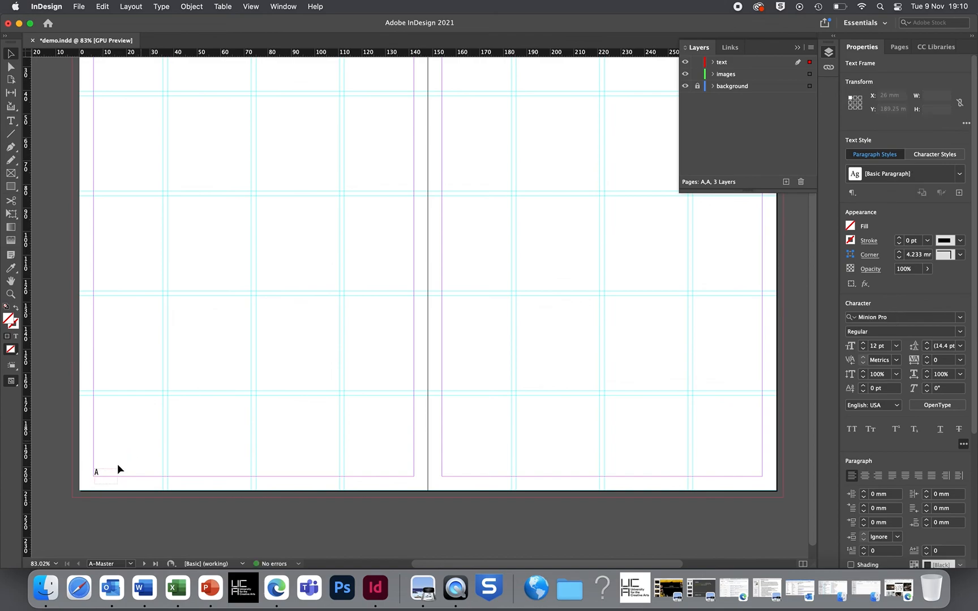
Duplicate the page number frame into the right page's bottom-right margin corner and right-align the copy's text.
click(106, 477)
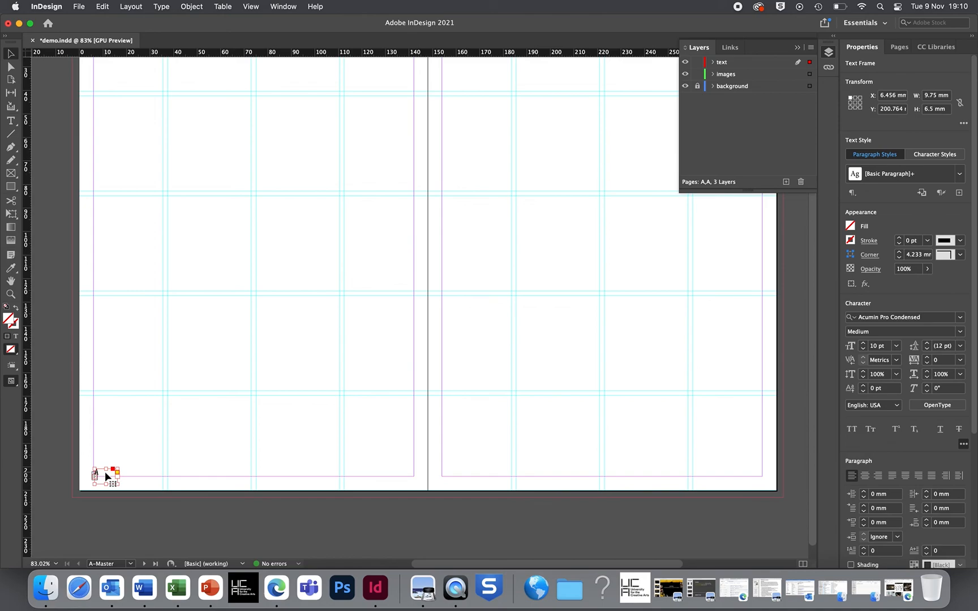
drag(107, 477, 753, 476)
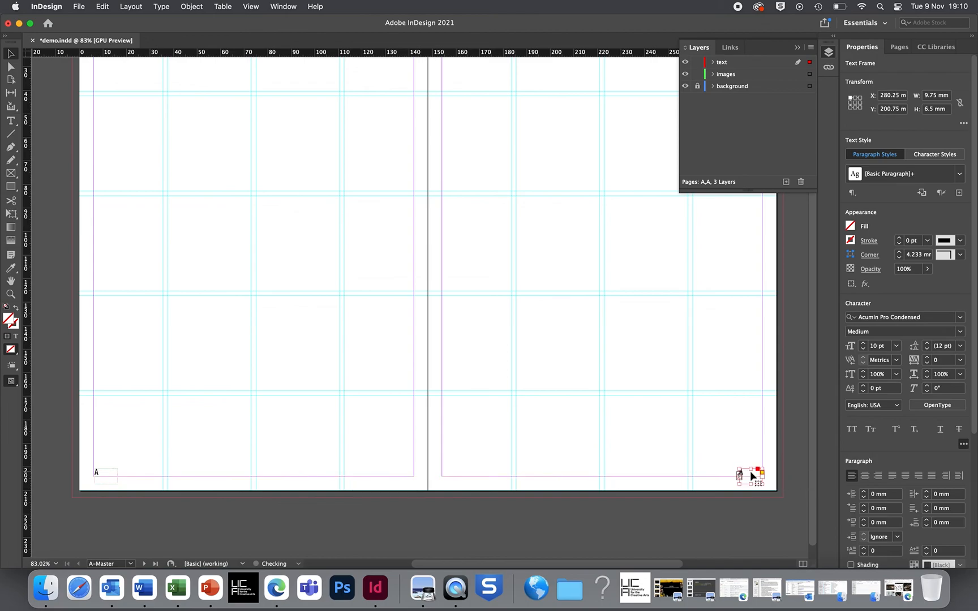
double_click(748, 470)
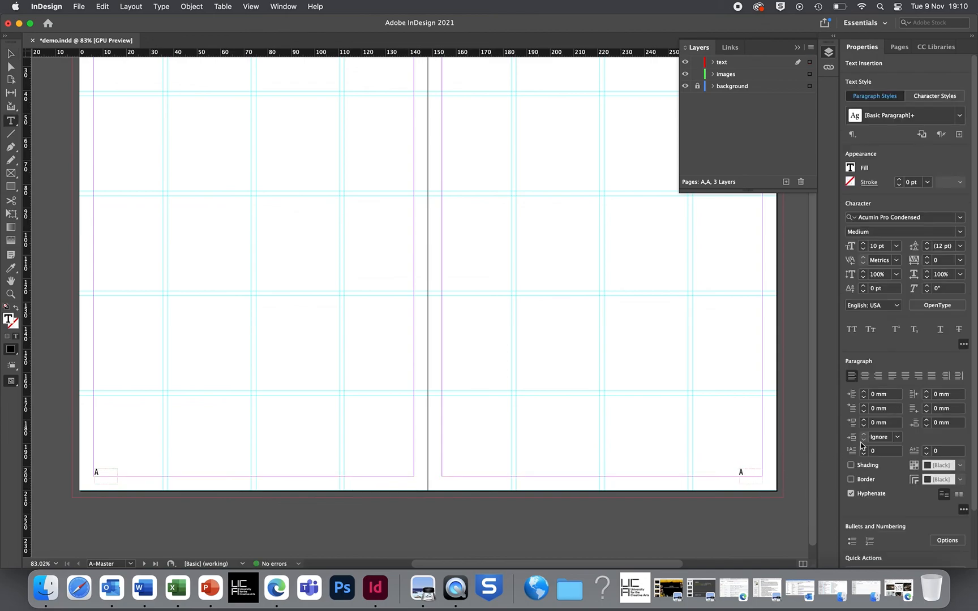
click(879, 378)
Examine the page numbers at the bottom corners of the pages 6-7 spread.
click(899, 48)
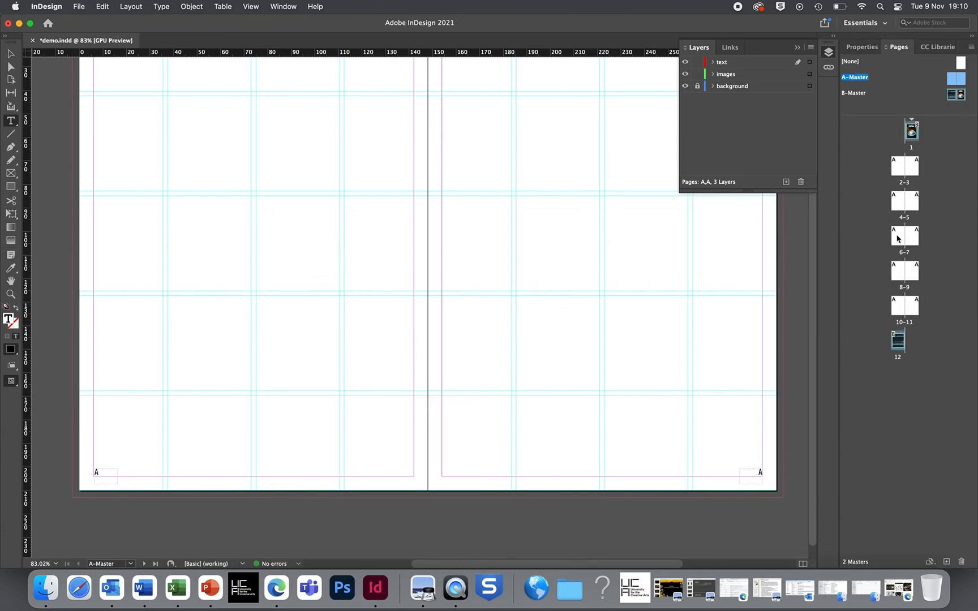
double_click(896, 238)
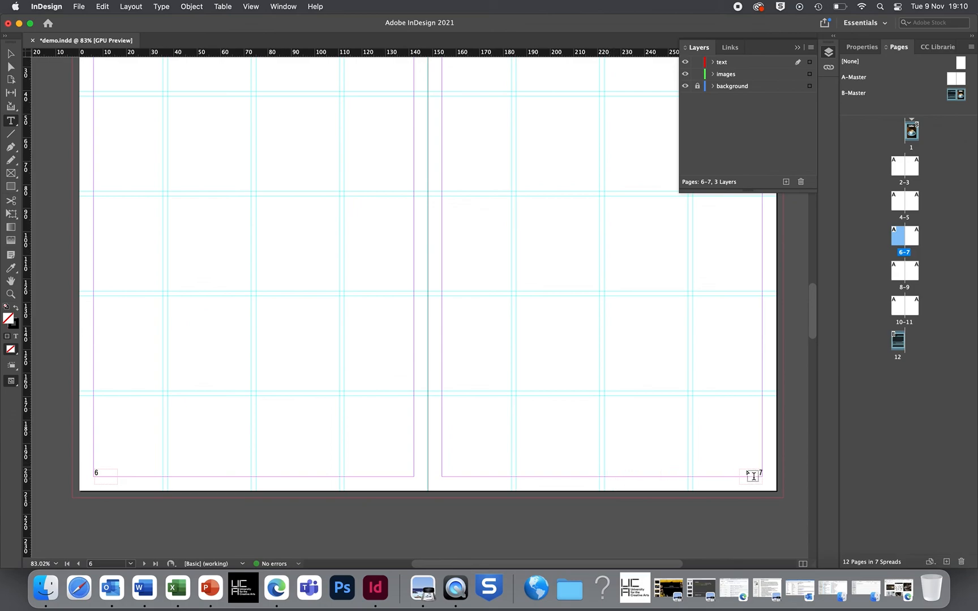
scroll(750, 476, up, 1)
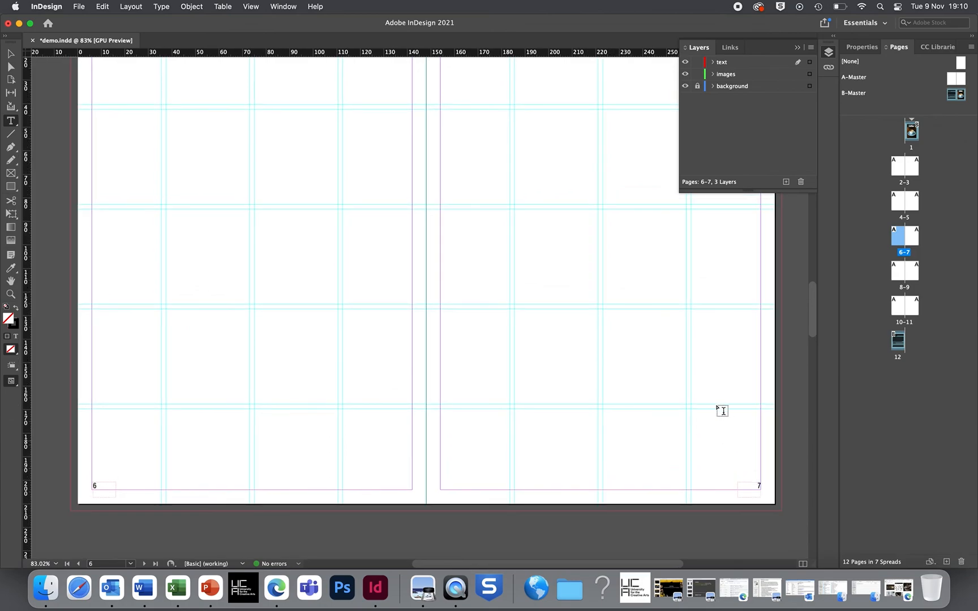
scroll(712, 377, up, 10)
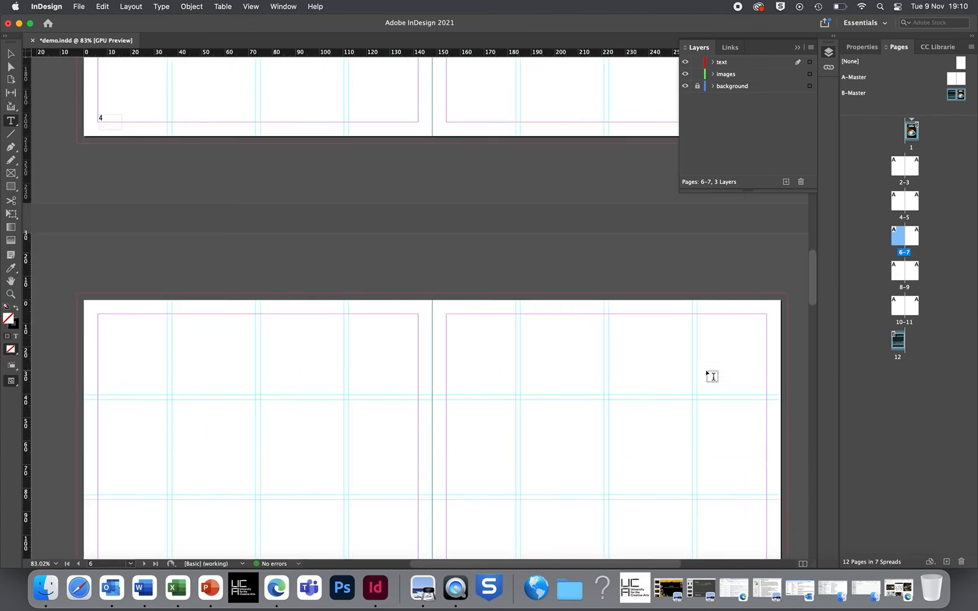
Unlock the background layer and draw on it a rectangle about 151 × 216 mm covering page 4 out to the bleed.
scroll(712, 376, up, 3)
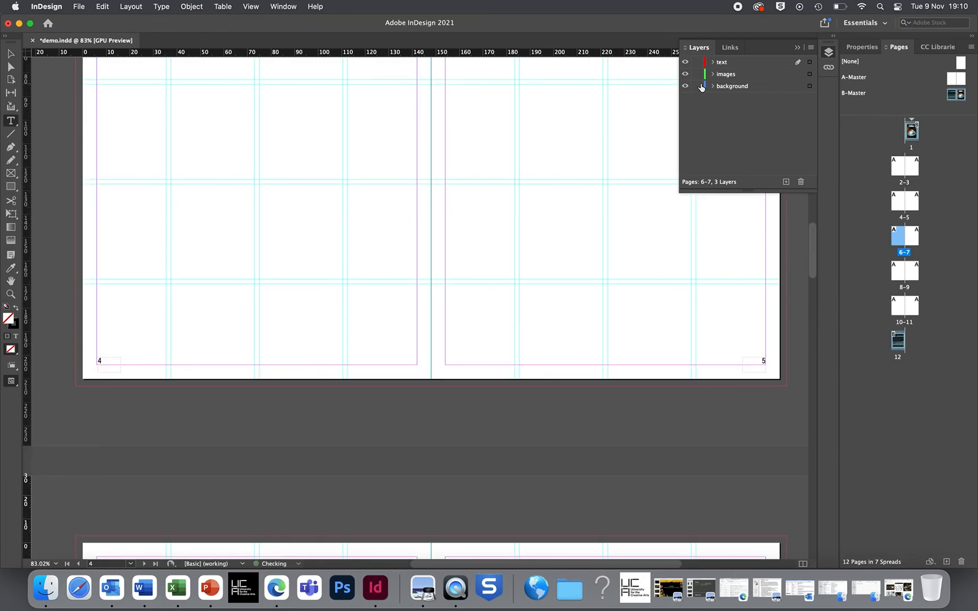
scroll(668, 262, up, 4)
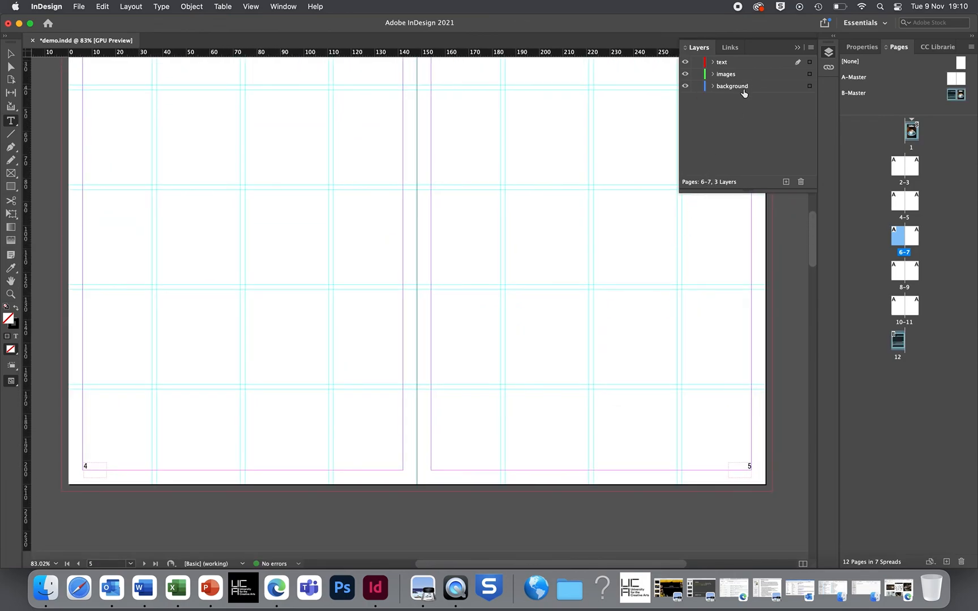
click(744, 89)
scroll(528, 196, up, 1)
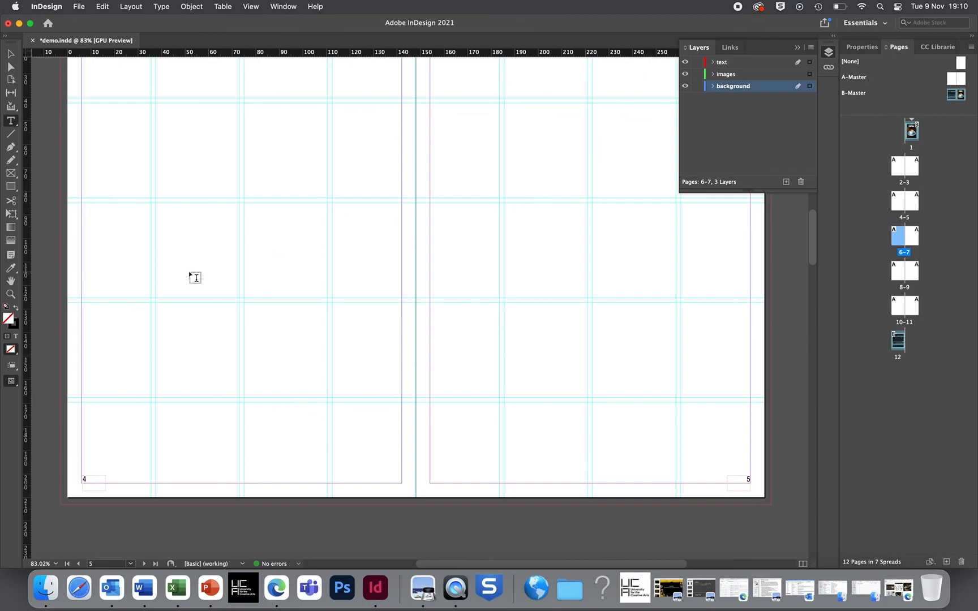
click(11, 187)
scroll(110, 230, up, 4)
drag(74, 87, 432, 480)
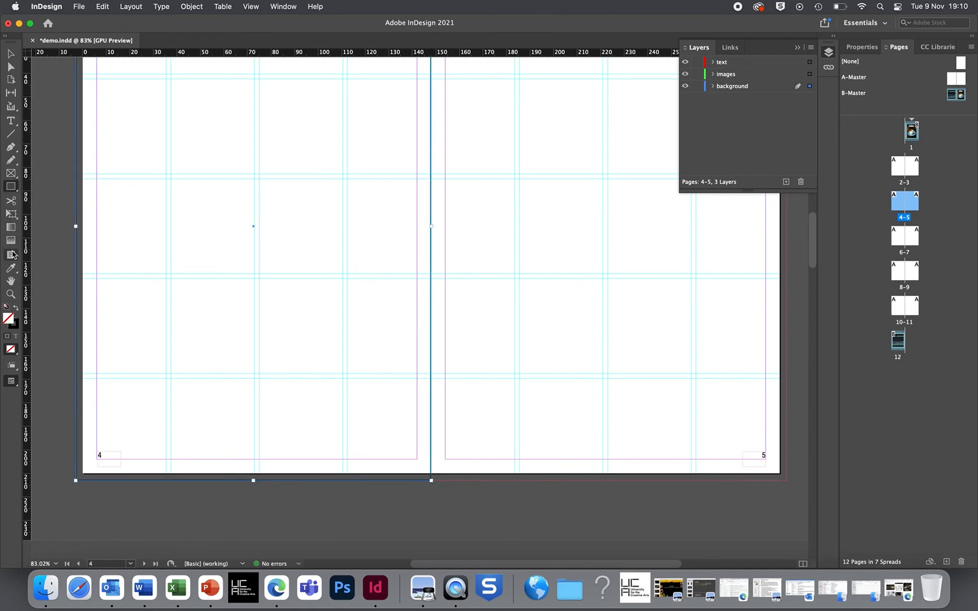
Fill the page 4 rectangle with the palest swatch of the Bright colour theme using the Color Theme tool.
click(12, 269)
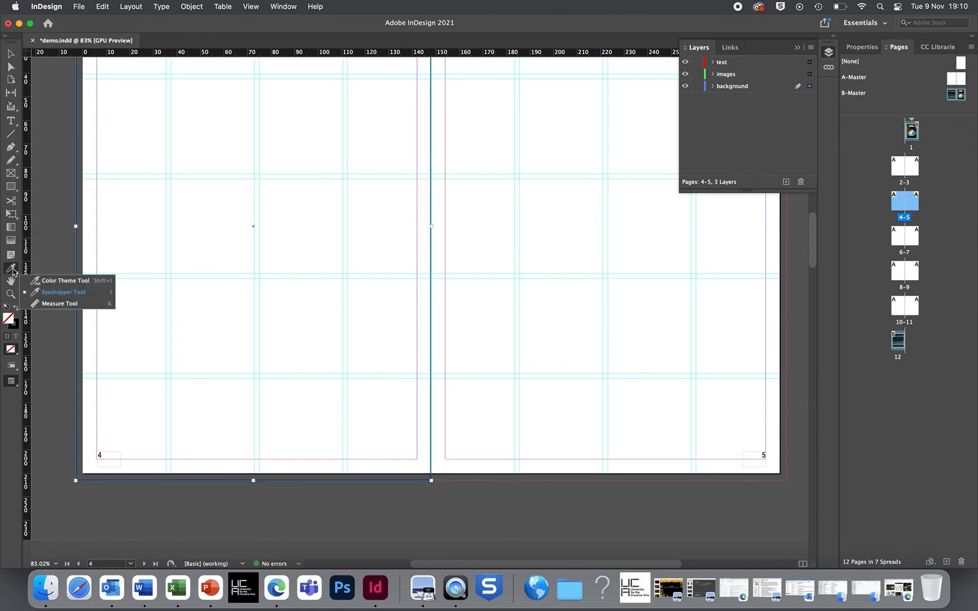
click(52, 280)
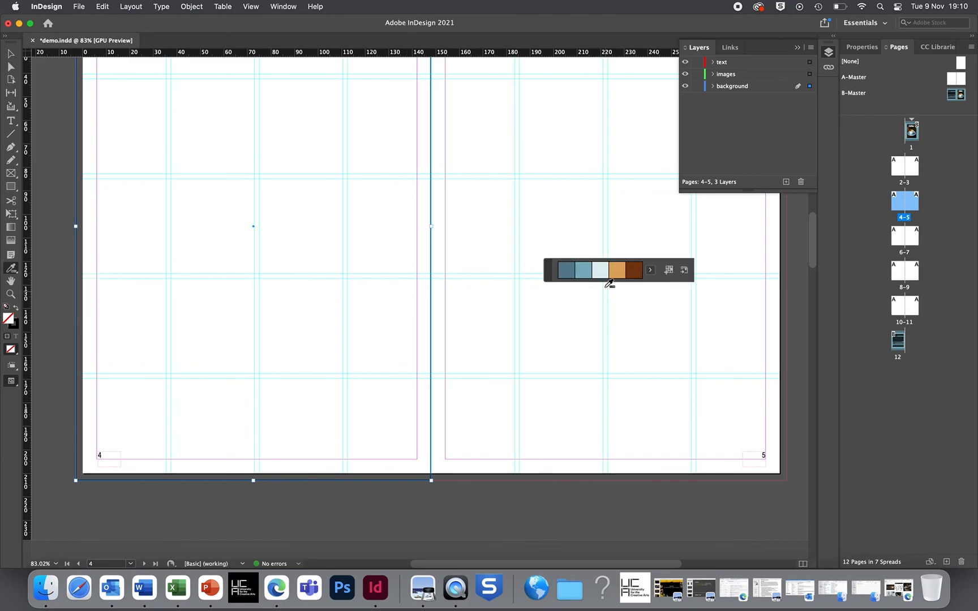
click(618, 270)
click(650, 273)
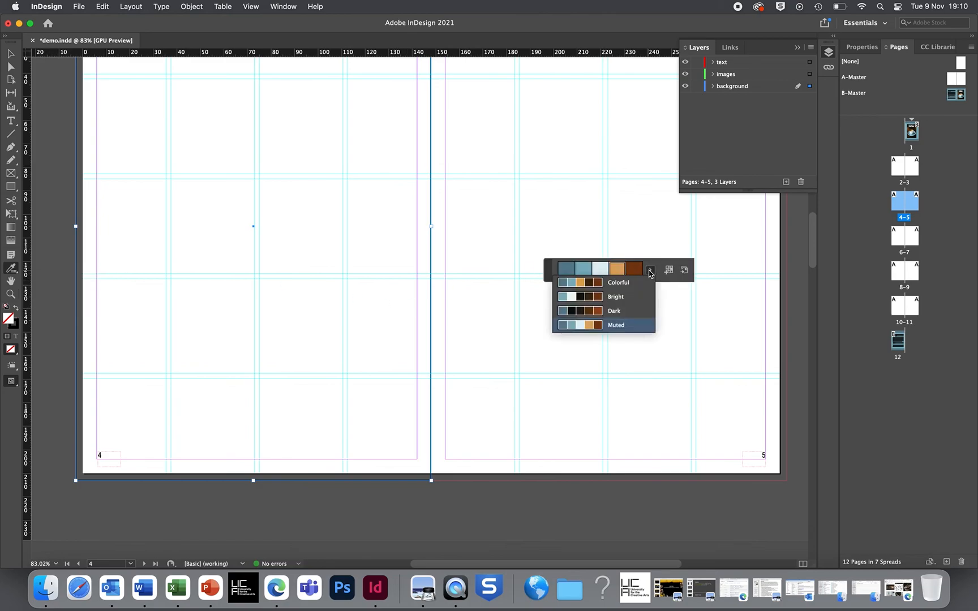
click(602, 295)
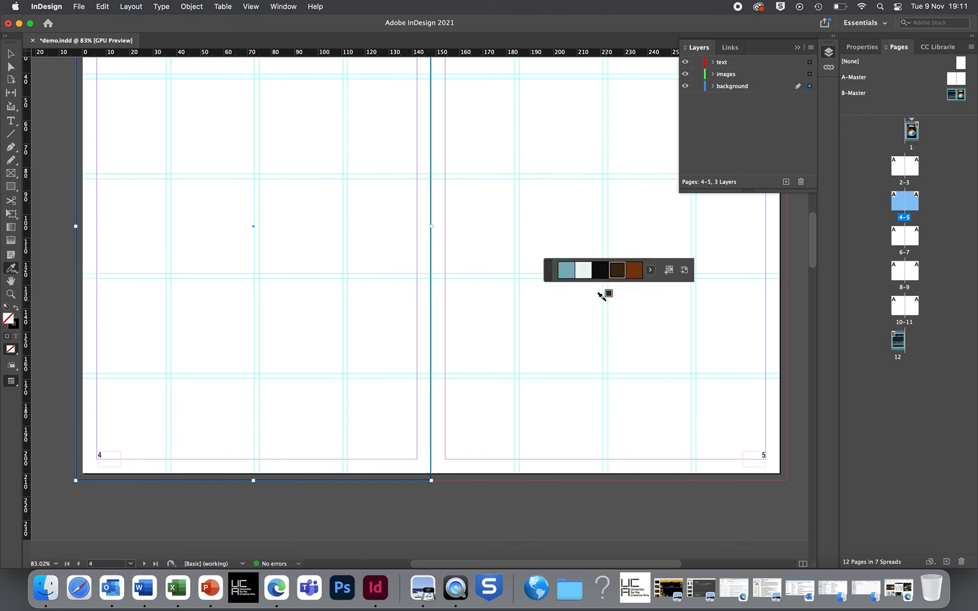
click(583, 274)
click(425, 247)
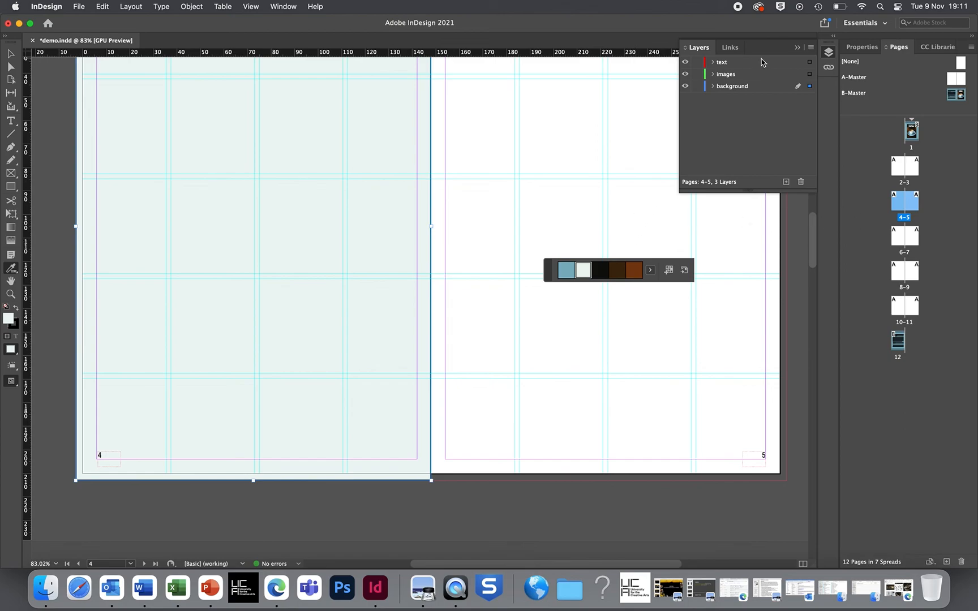
Set the stroke weight of the page 4 background rectangle to 0 pt.
click(866, 46)
click(899, 171)
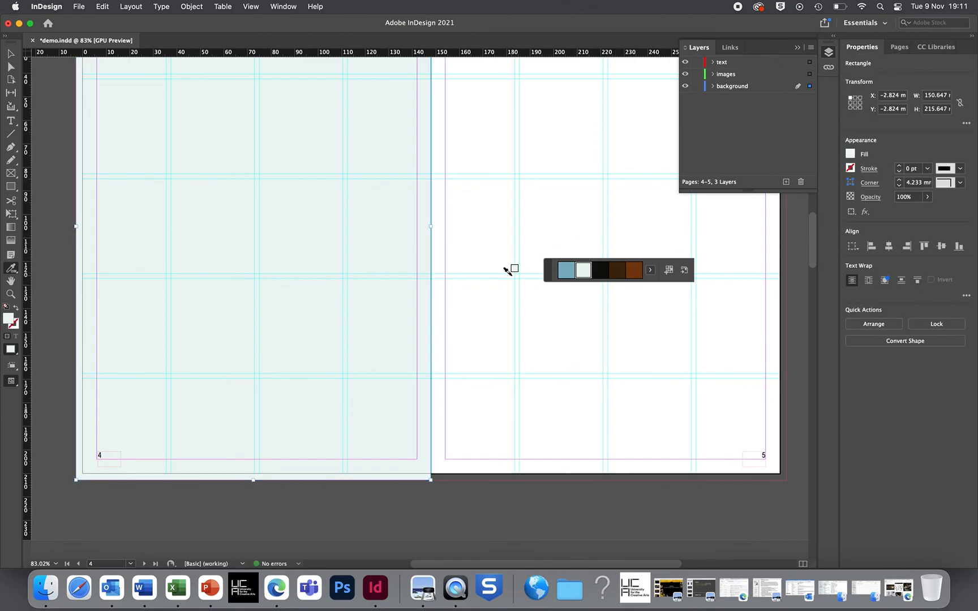
scroll(456, 304, up, 5)
scroll(456, 303, up, 5)
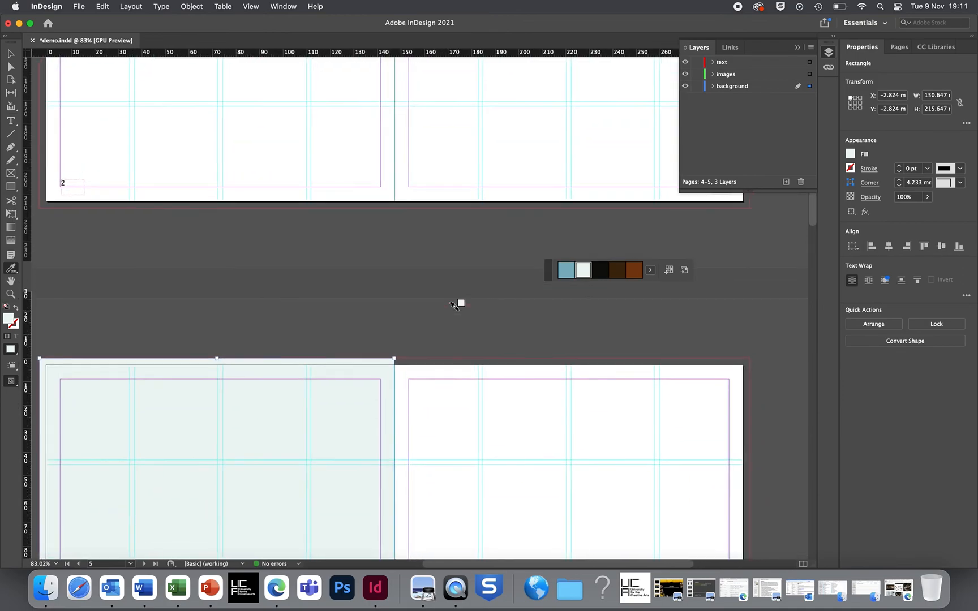
scroll(439, 286, up, 4)
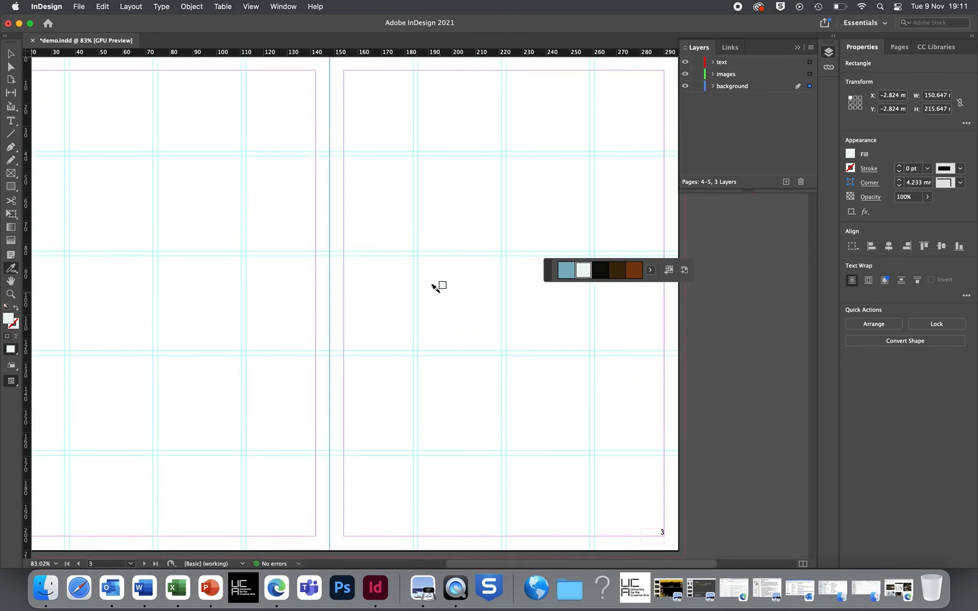
Draw a rectangle 302 × 216 mm on the background layer covering the pages 2-3 spread out to the bleed.
click(13, 189)
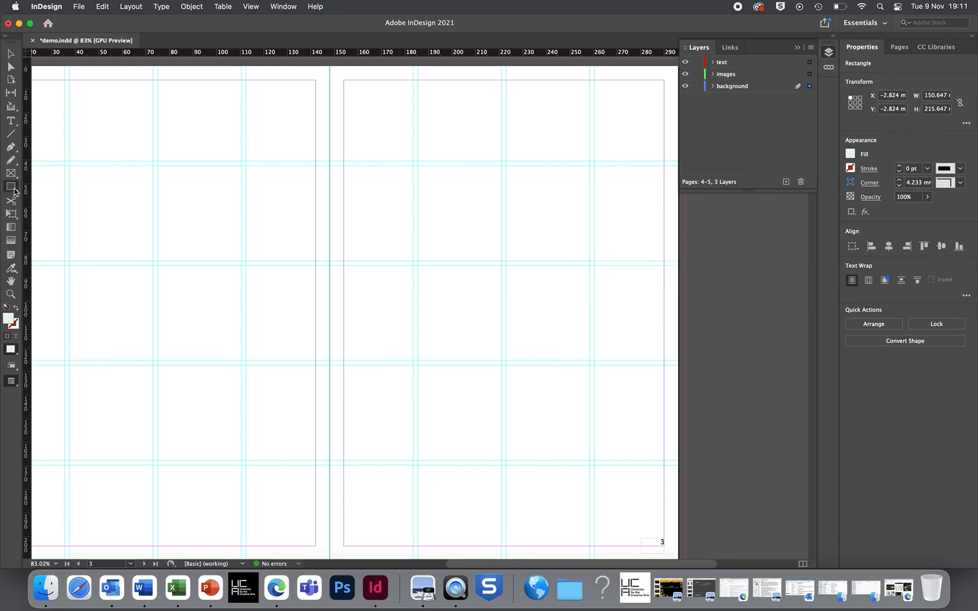
scroll(372, 87, left, 3)
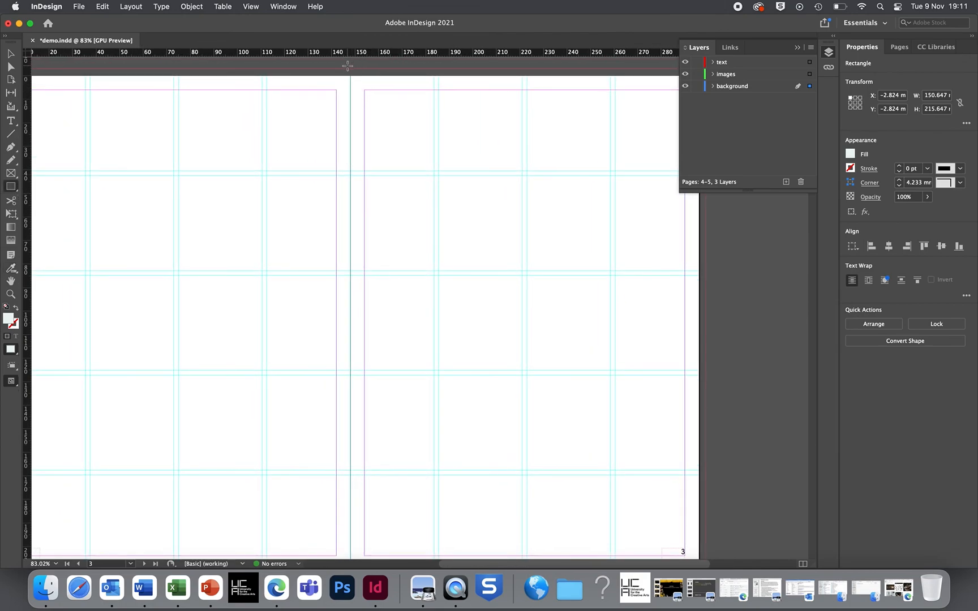
scroll(347, 66, up, 1)
scroll(347, 66, left, 10)
scroll(347, 66, up, 1)
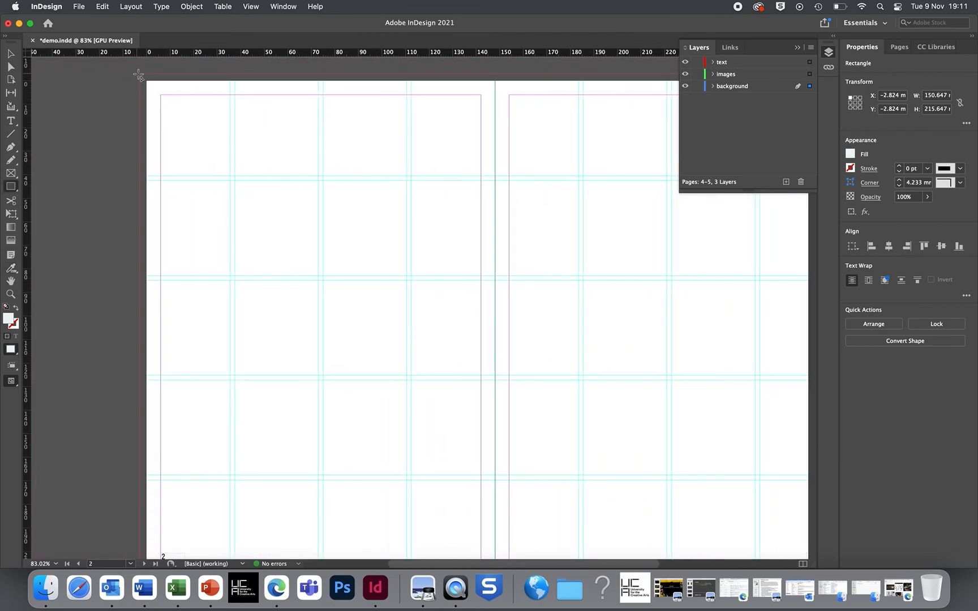
drag(140, 73, 628, 408)
drag(630, 376, 626, 386)
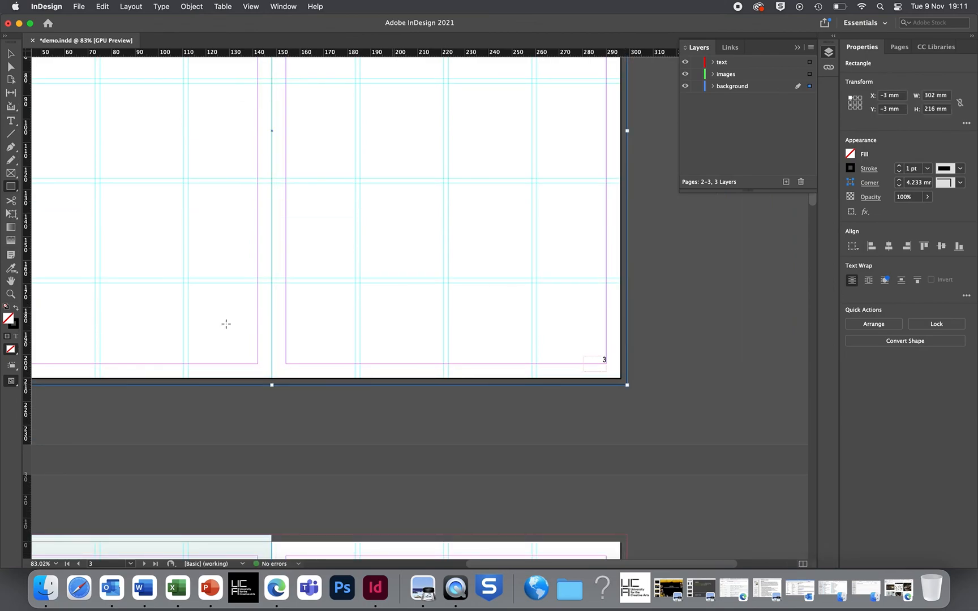
Fill the pages 2-3 rectangle with the orange swatch of the Colorful colour theme and set its stroke weight to 0 pt.
click(11, 268)
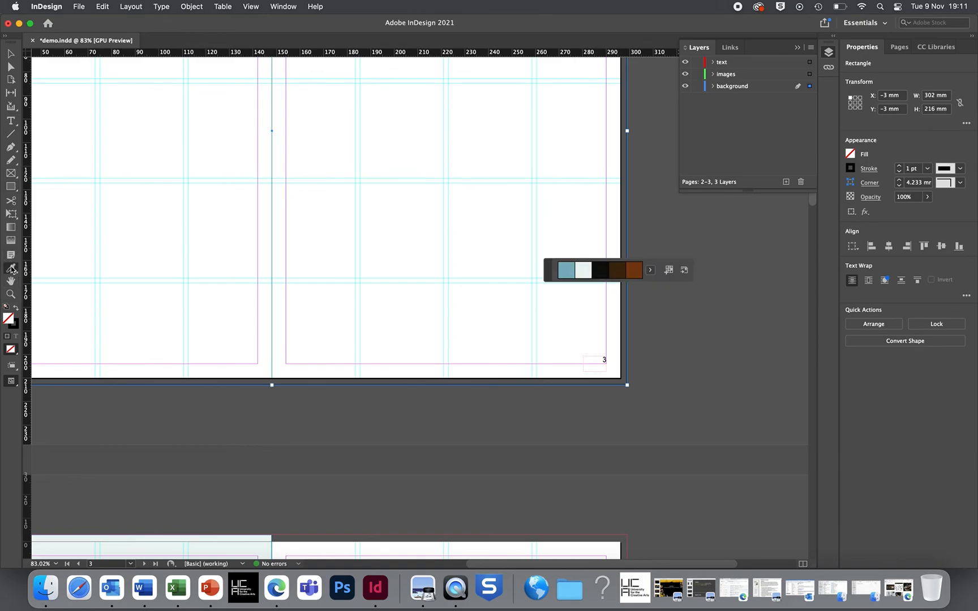
click(650, 271)
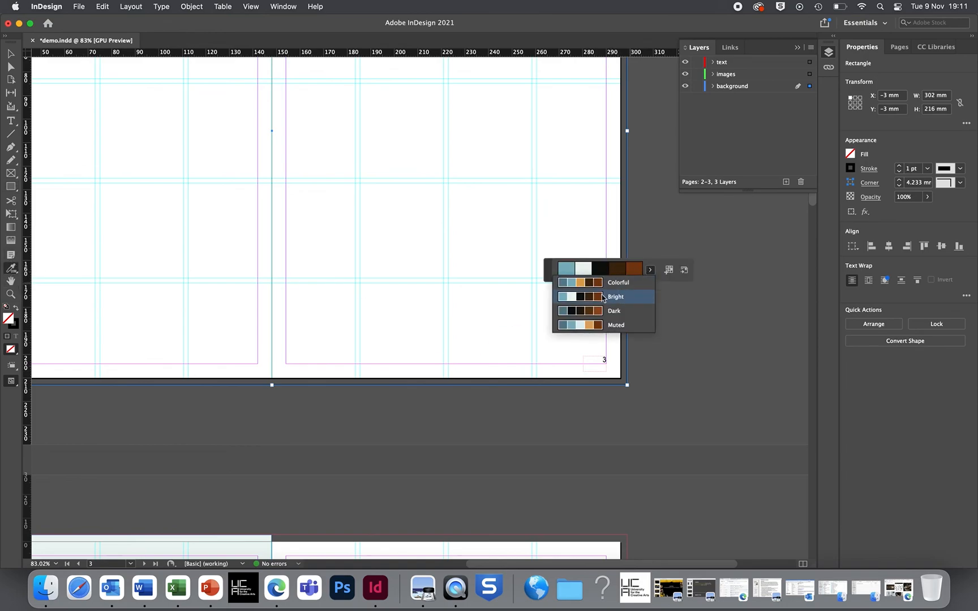
click(594, 282)
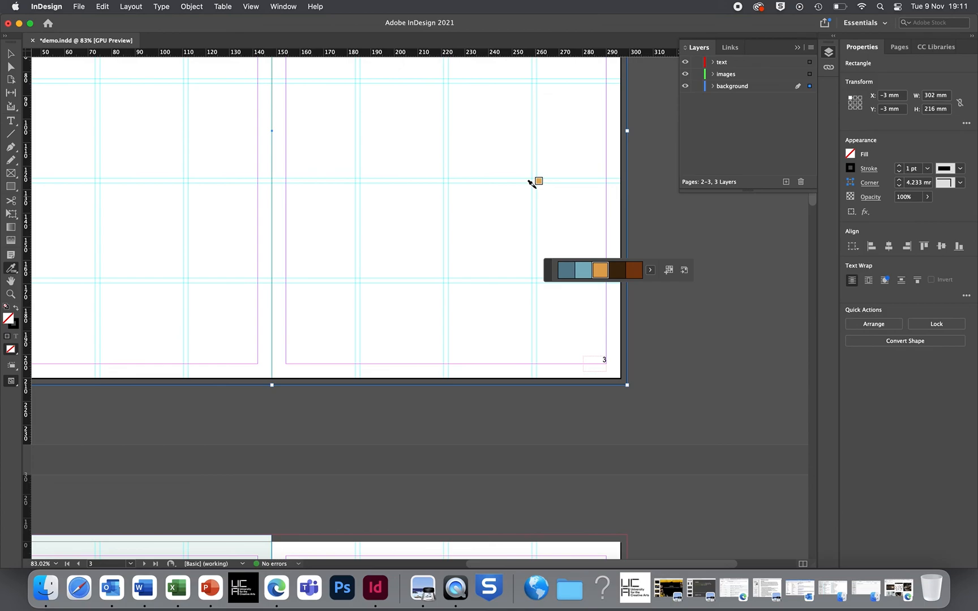
click(558, 193)
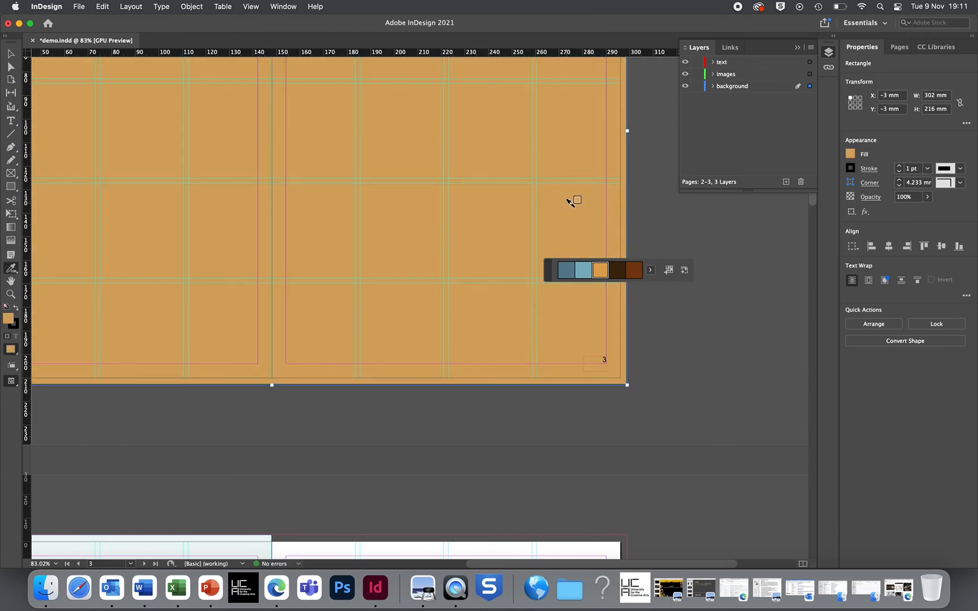
click(10, 53)
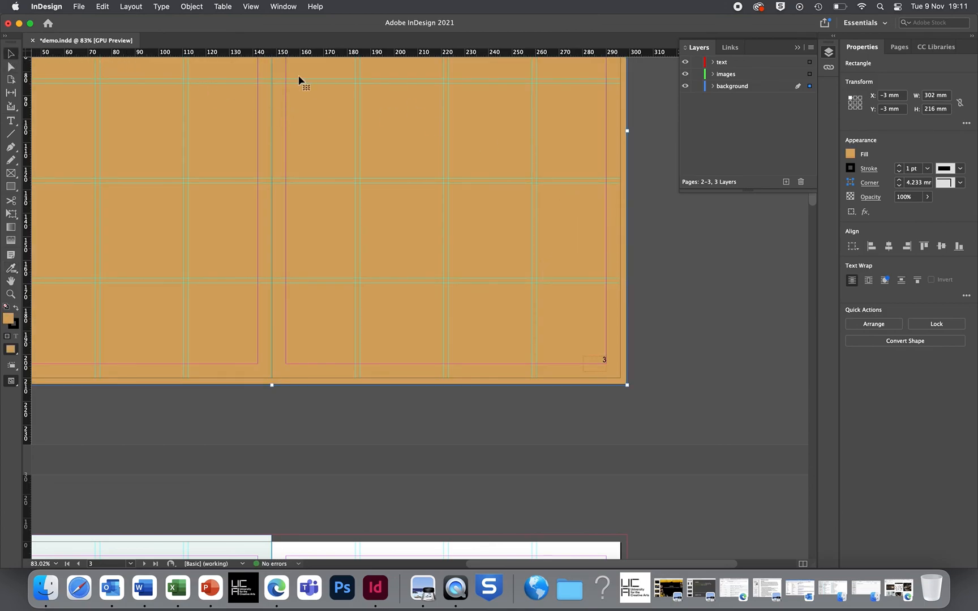
click(900, 171)
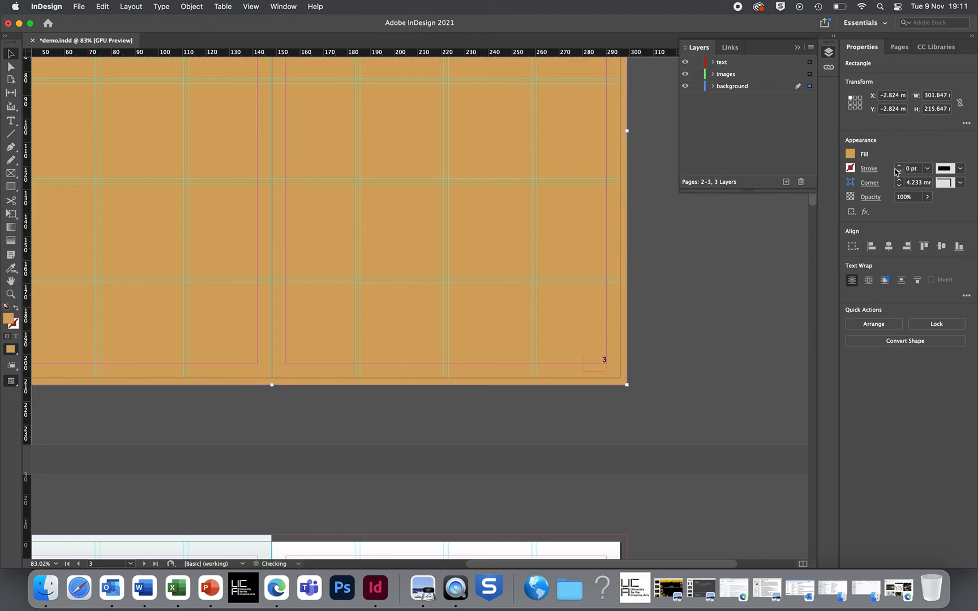
Draw a rectangle covering page 7 out to the bleed and fill it with the light blue swatch of the Colorful theme.
click(899, 47)
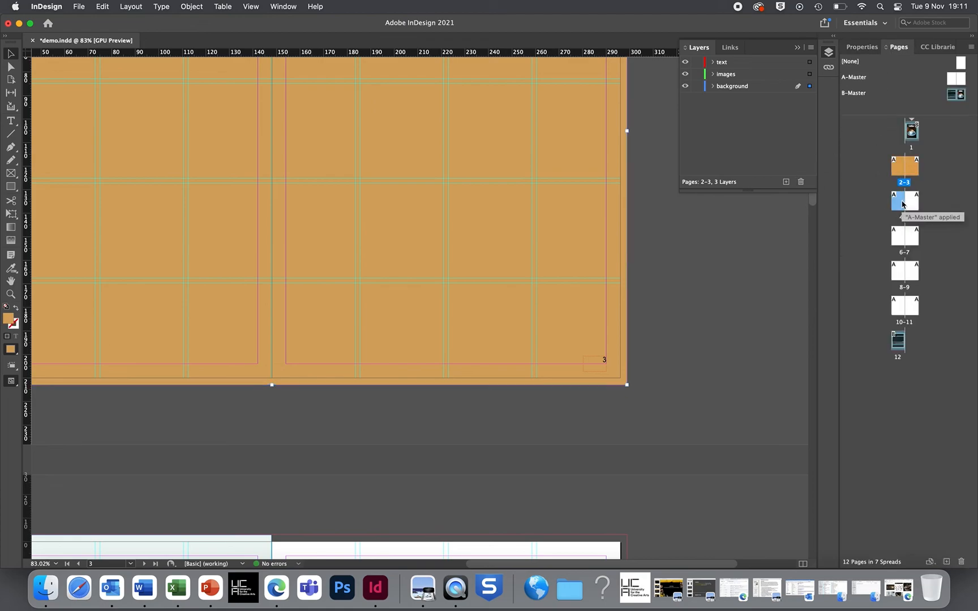
click(911, 244)
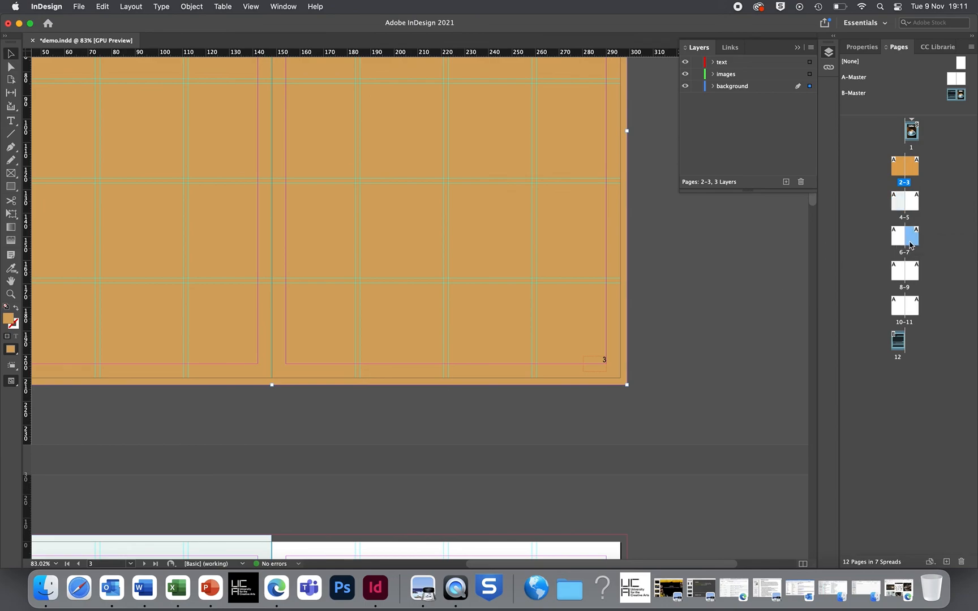
double_click(911, 236)
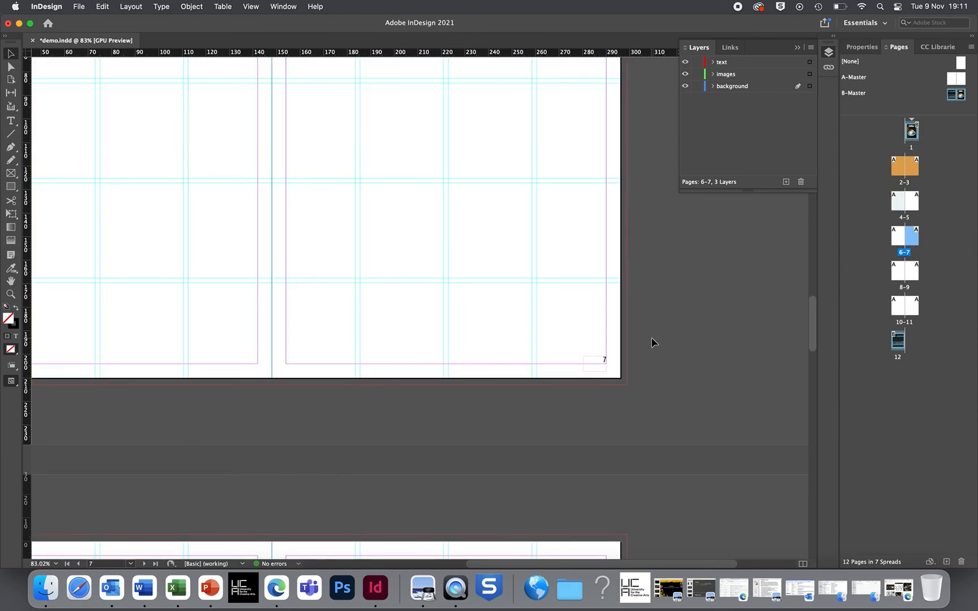
scroll(652, 342, up, 3)
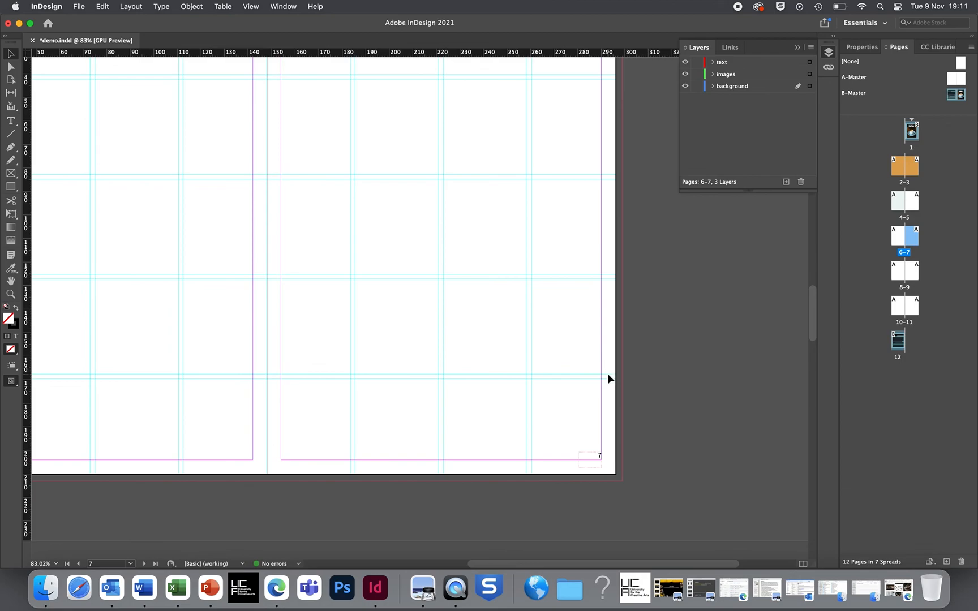
key(super+minus)
key(super+minus)
key(super+minus)
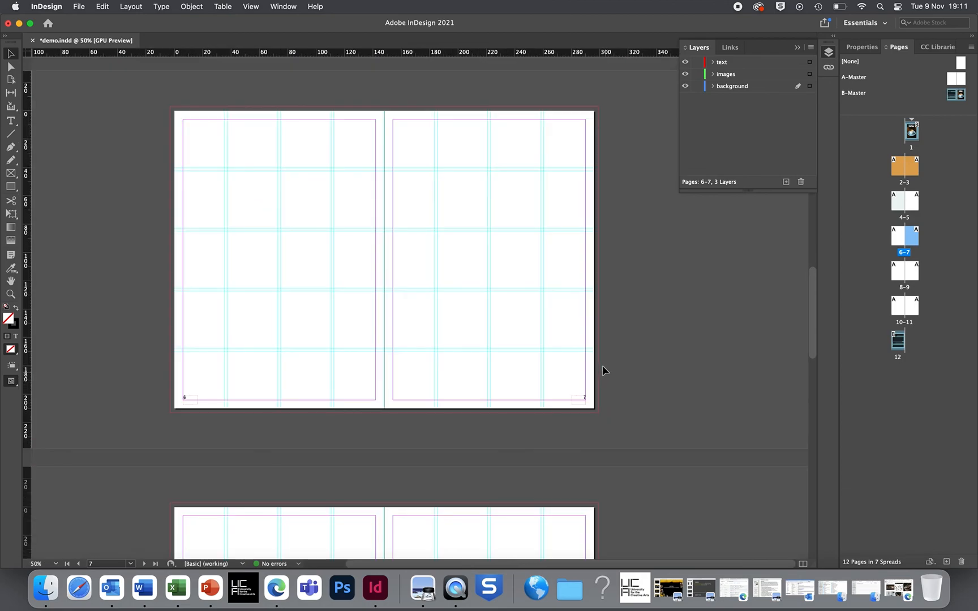
click(12, 188)
drag(385, 108, 598, 413)
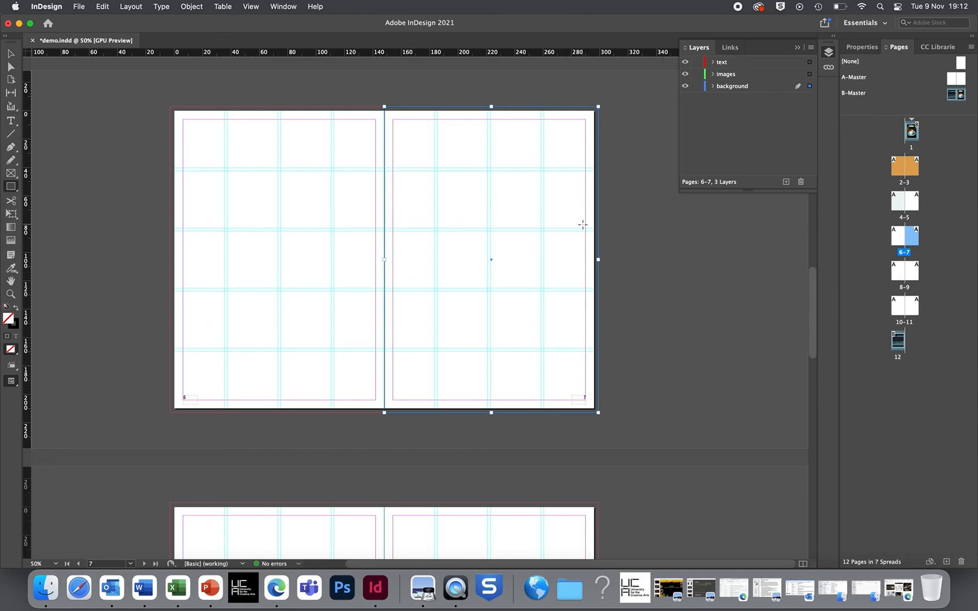
click(11, 268)
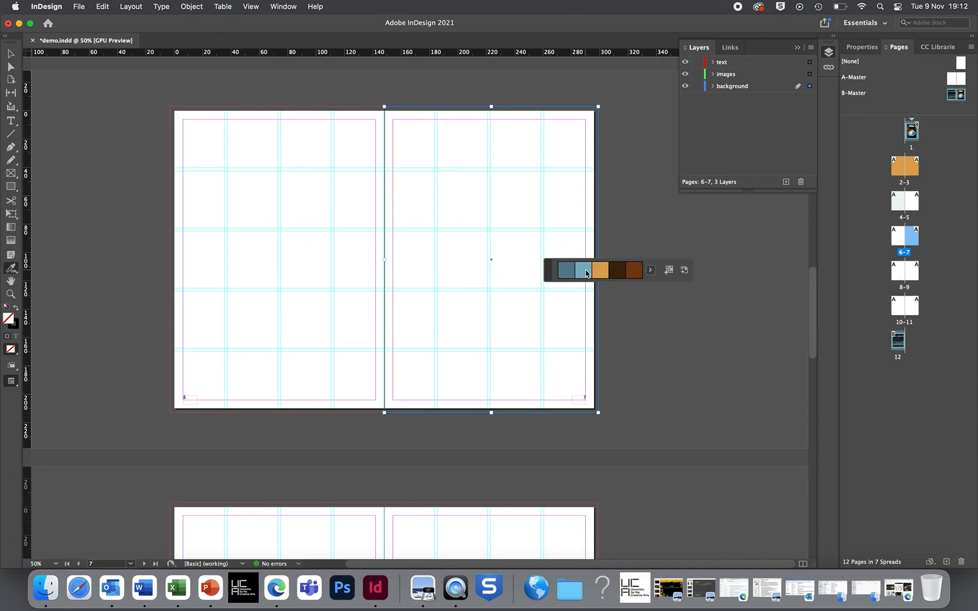
click(498, 214)
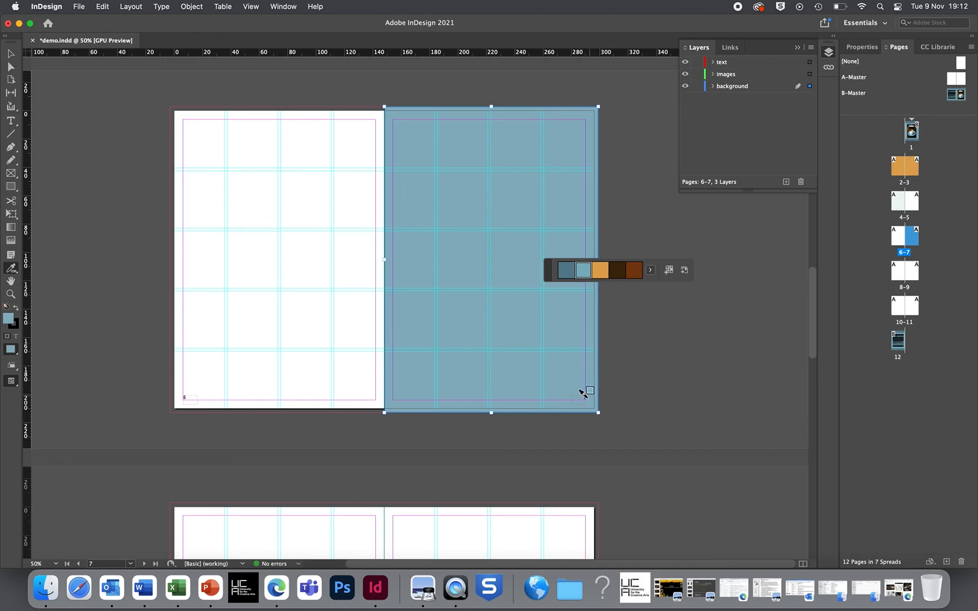
Load the four consecutive photos listed after the blue-saucer coffee cup image in Finder's InDesign Workshop folder for placing in the InDesign document.
scroll(633, 403, down, 10)
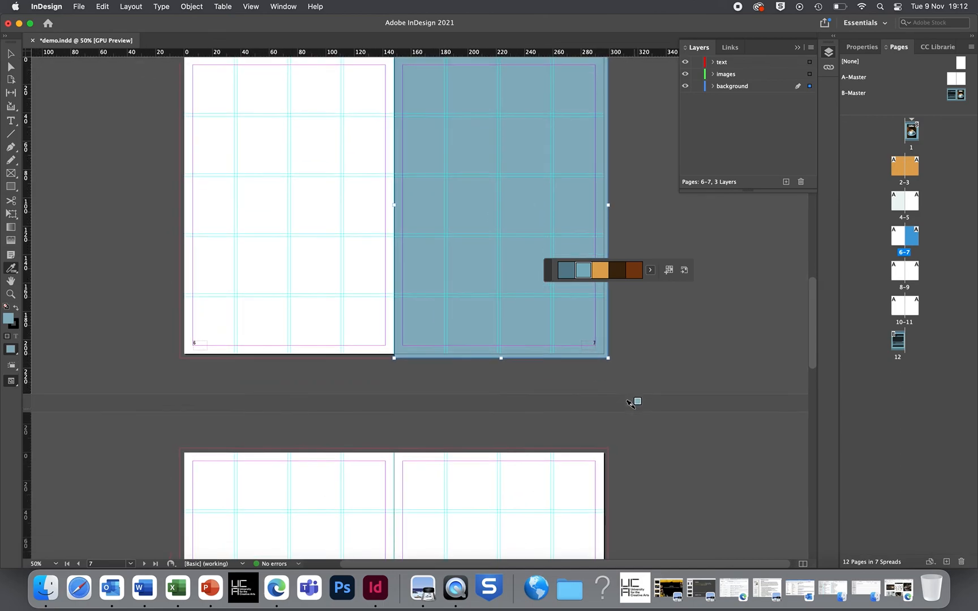
scroll(633, 403, up, 3)
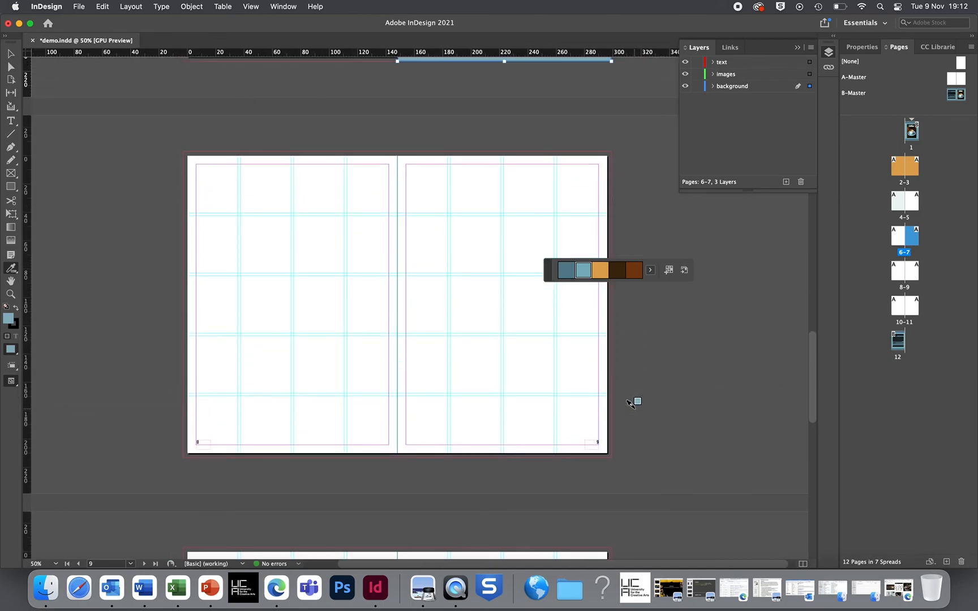
scroll(633, 403, up, 12)
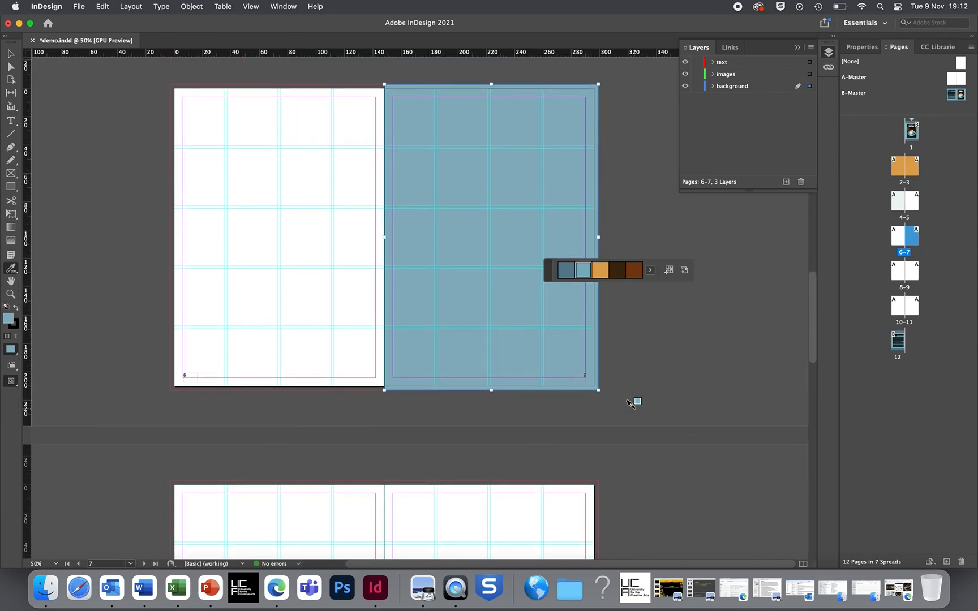
scroll(633, 403, up, 3)
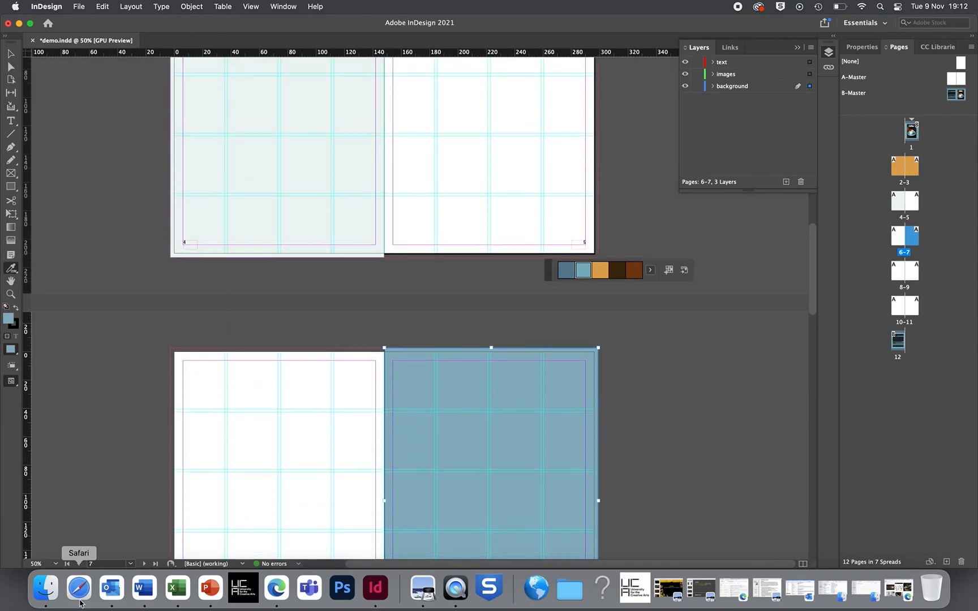
click(45, 588)
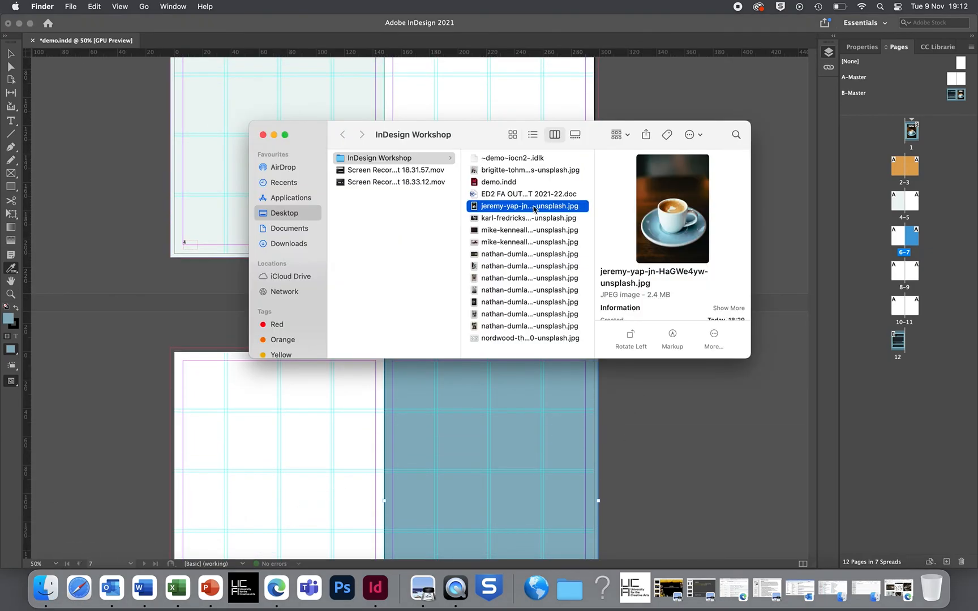
click(530, 220)
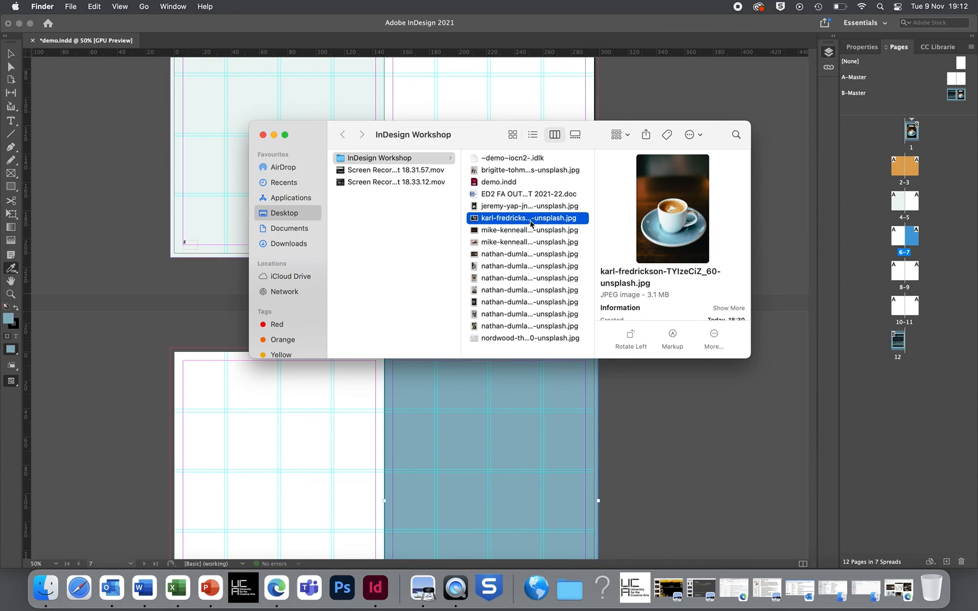
shift+click(522, 255)
drag(522, 254, 699, 486)
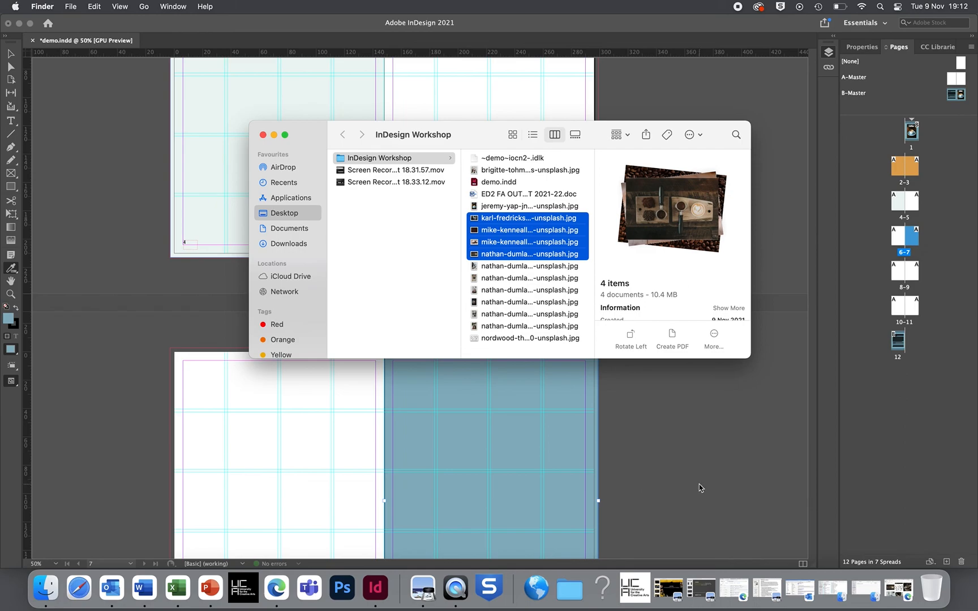
click(699, 485)
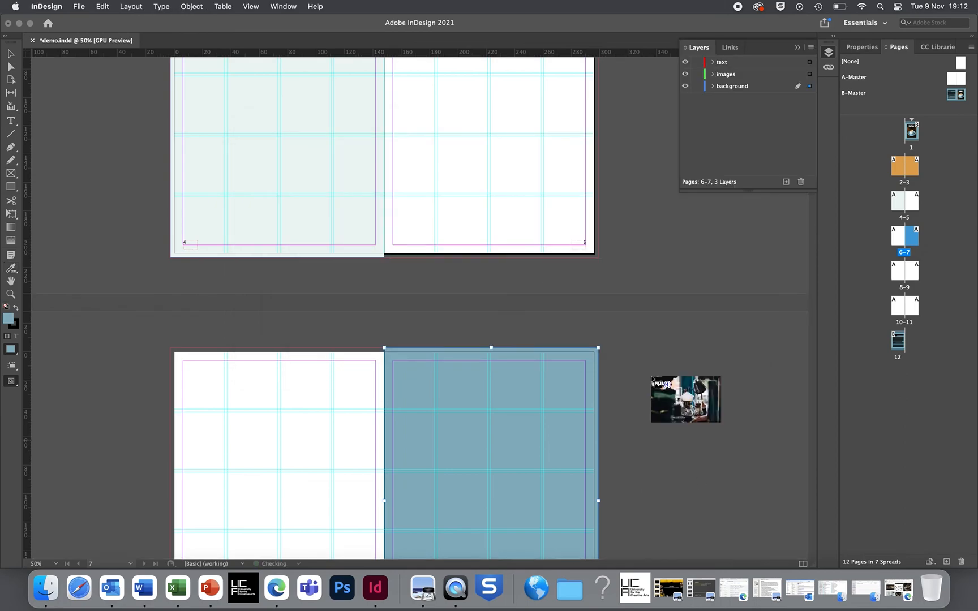
Place the coffee-brewing photo across pages 8-9 from page 8's upper outer bleed corner, about 255 mm wide.
scroll(543, 246, down, 2)
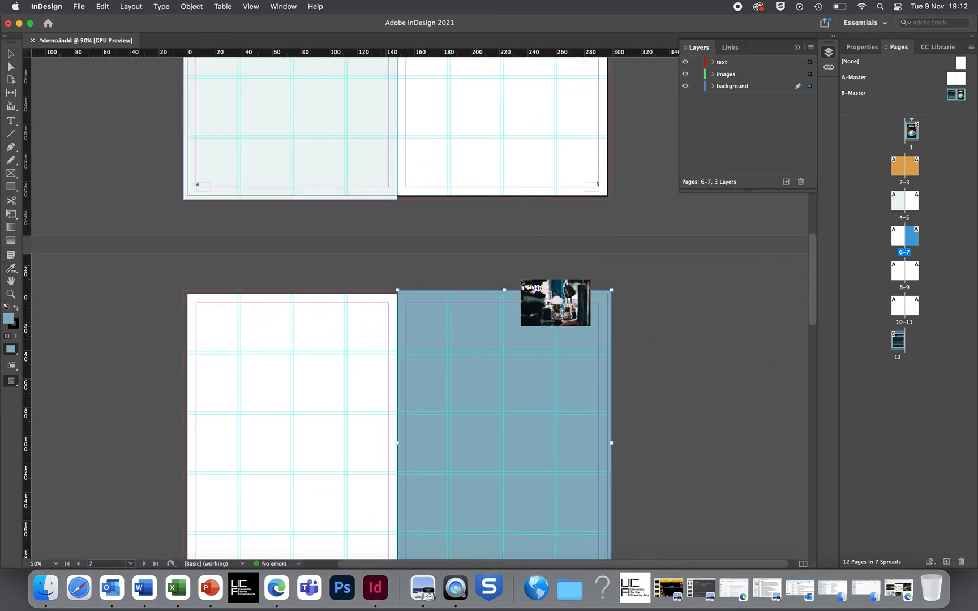
scroll(374, 300, down, 15)
scroll(385, 296, down, 7)
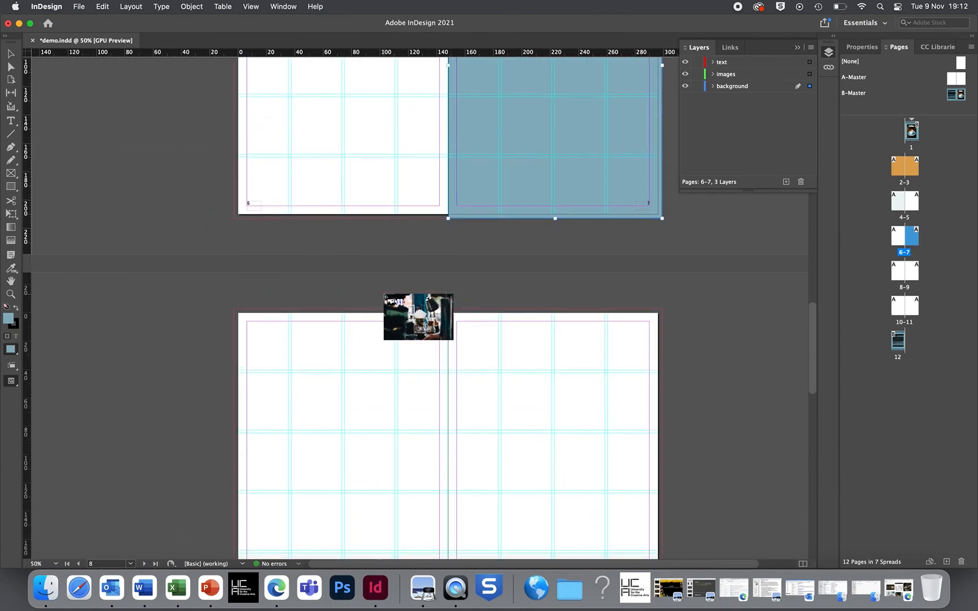
drag(214, 182, 578, 446)
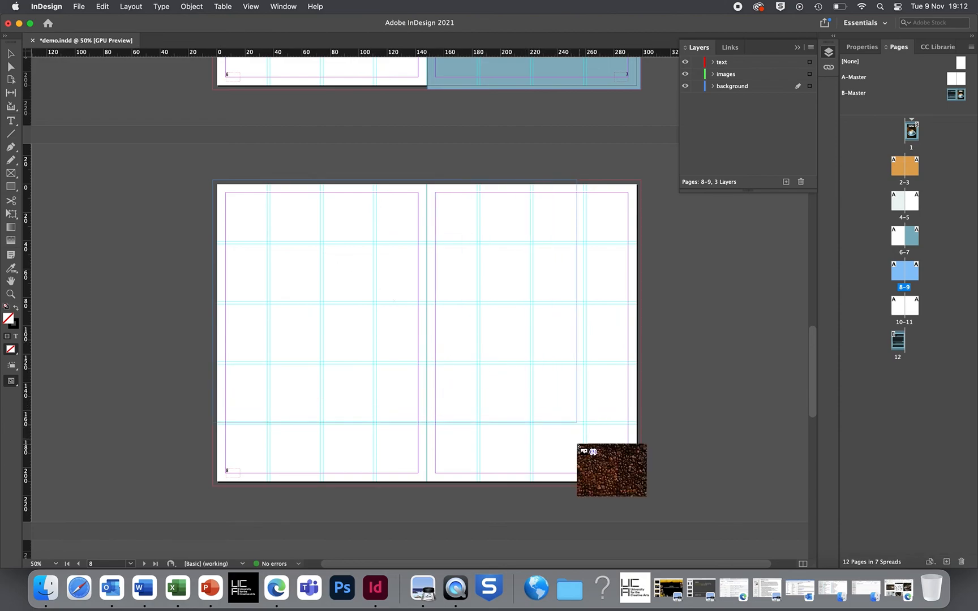
On pages 10-11, place the coffee-bean photo at full bleed height from the spine, and the coffee-cup photo about 185 mm wide across it.
scroll(540, 410, down, 5)
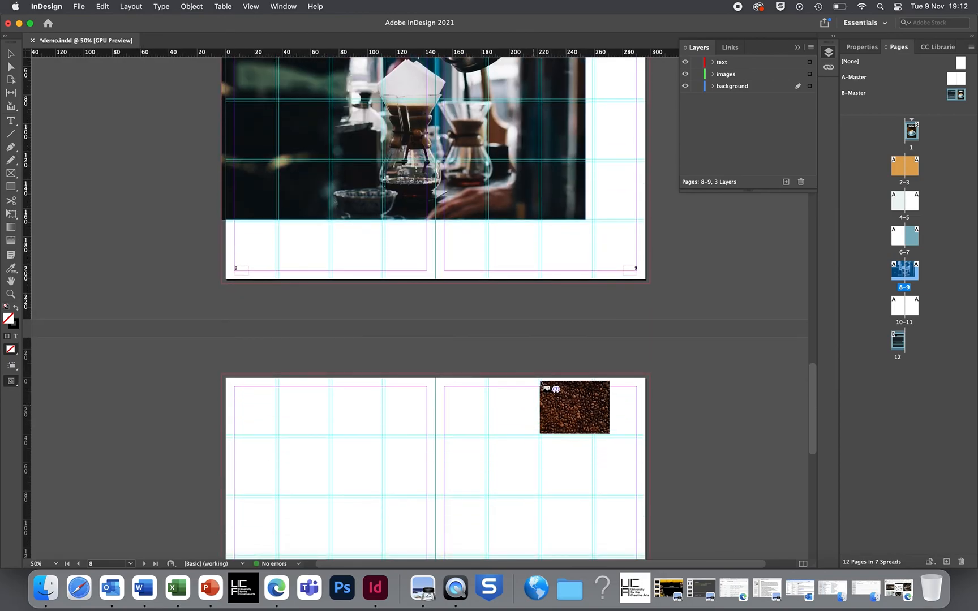
scroll(542, 384, down, 10)
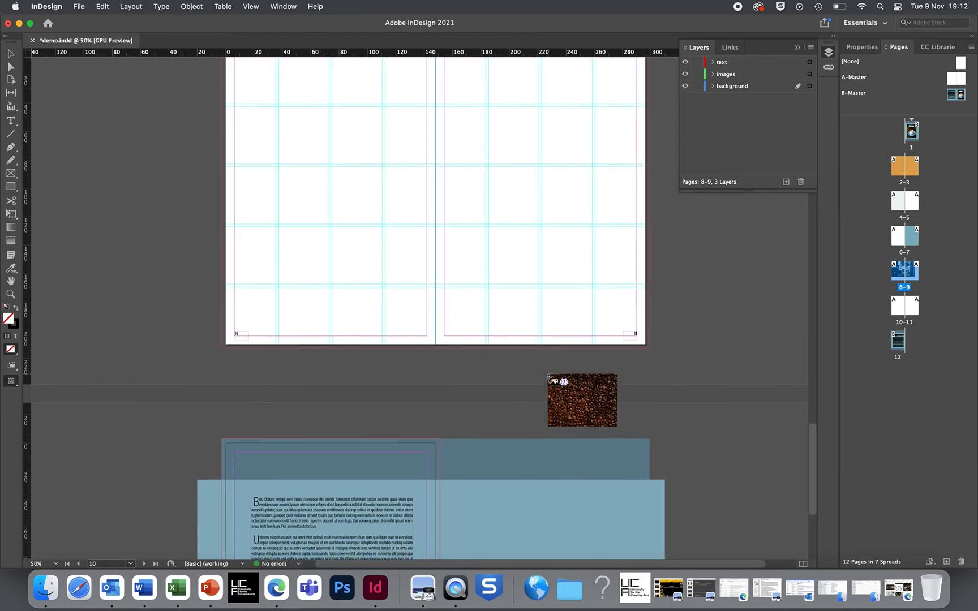
scroll(548, 374, up, 2)
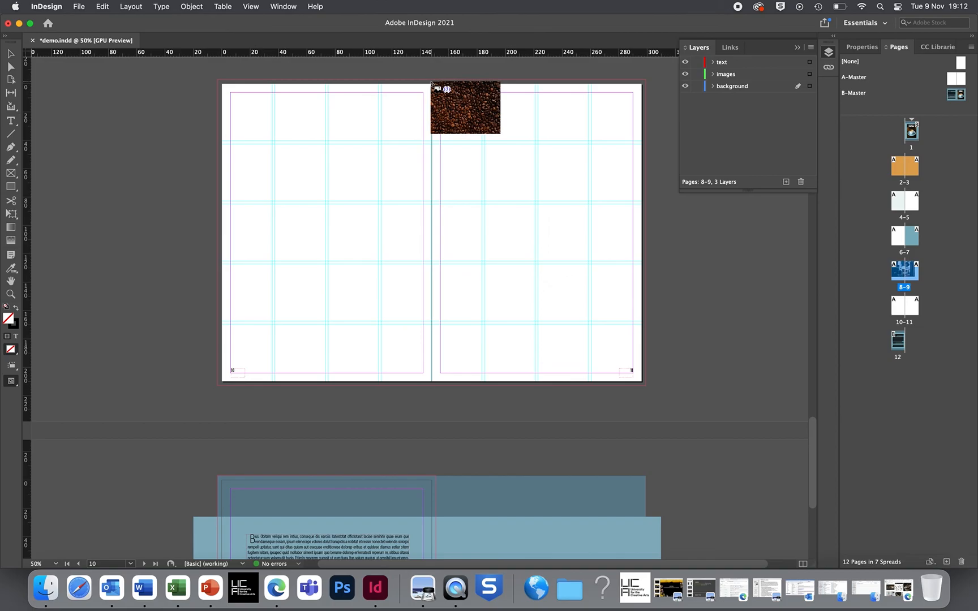
drag(432, 82, 637, 387)
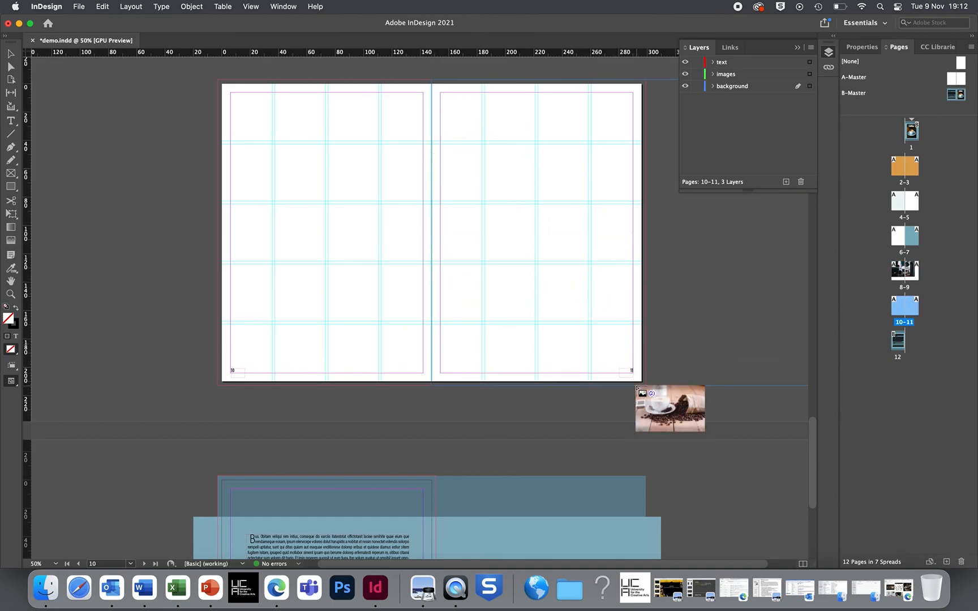
scroll(546, 343, up, 3)
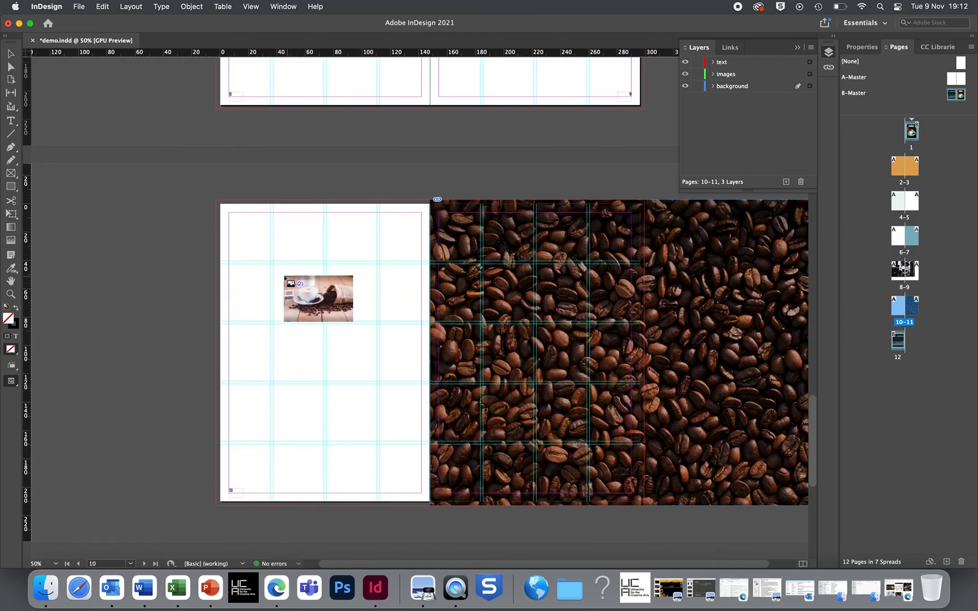
drag(271, 263, 531, 452)
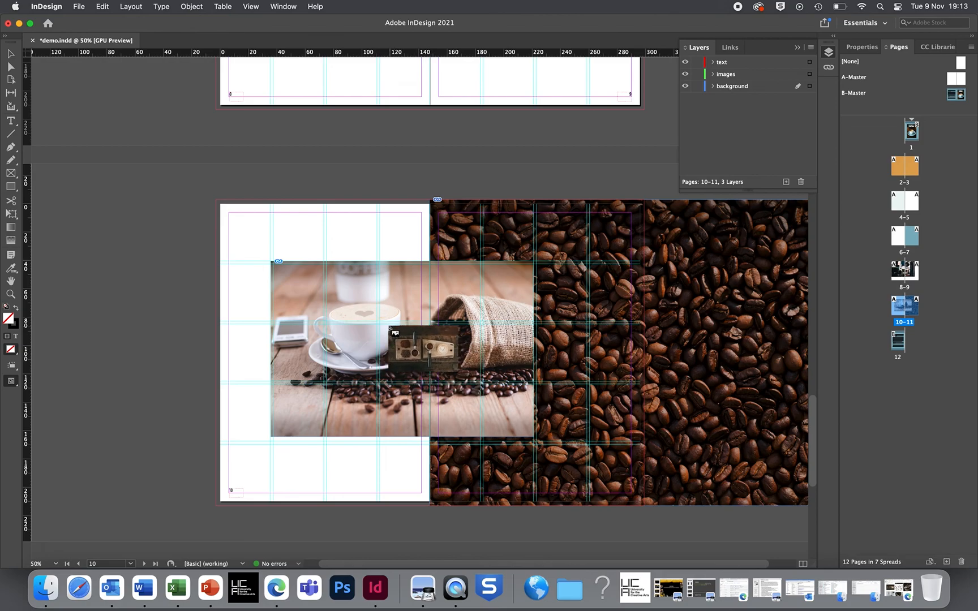
Undo the coffee-cup photo's placement, discard it from the loaded images, and place the espresso-board photo about 190 mm wide across pages 10-11.
key(super+z)
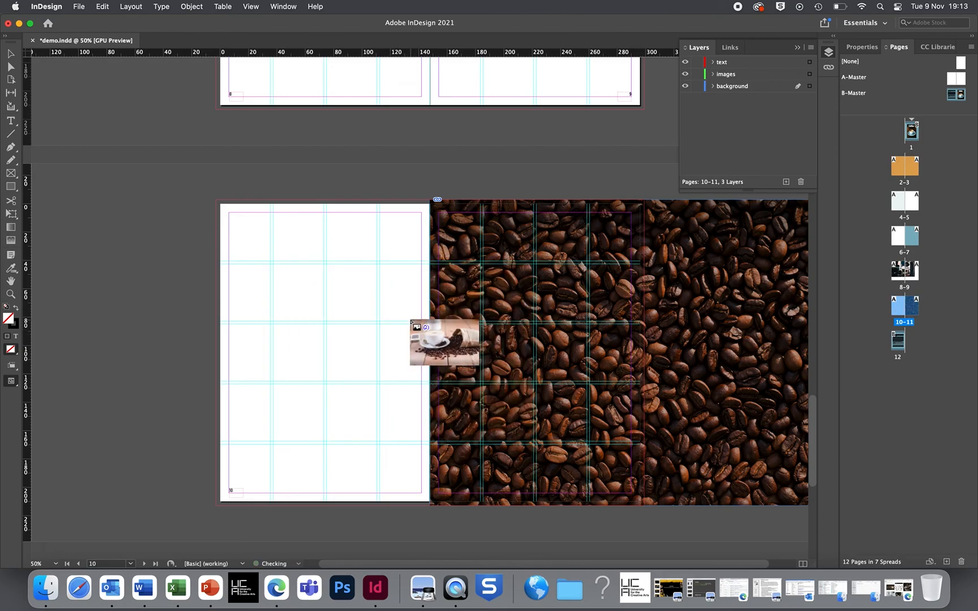
key(Escape)
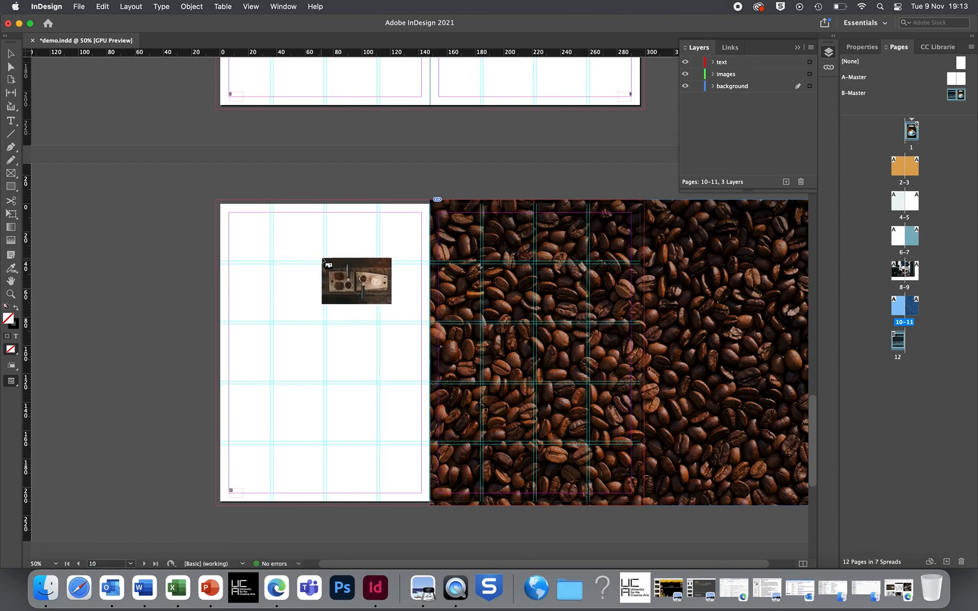
mouse_move(324, 262)
mouse_down()
mouse_move(414, 395)
mouse_move(481, 441)
mouse_up()
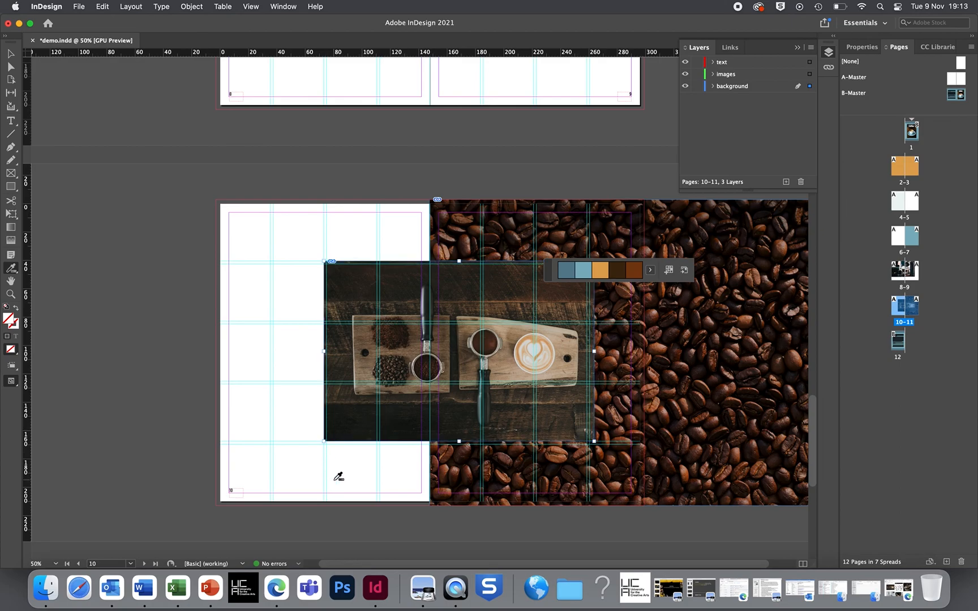
Crop all four sides of the espresso-board photo's frame so its edges line up with the column and row guides on pages 10-11.
scroll(338, 477, down, 6)
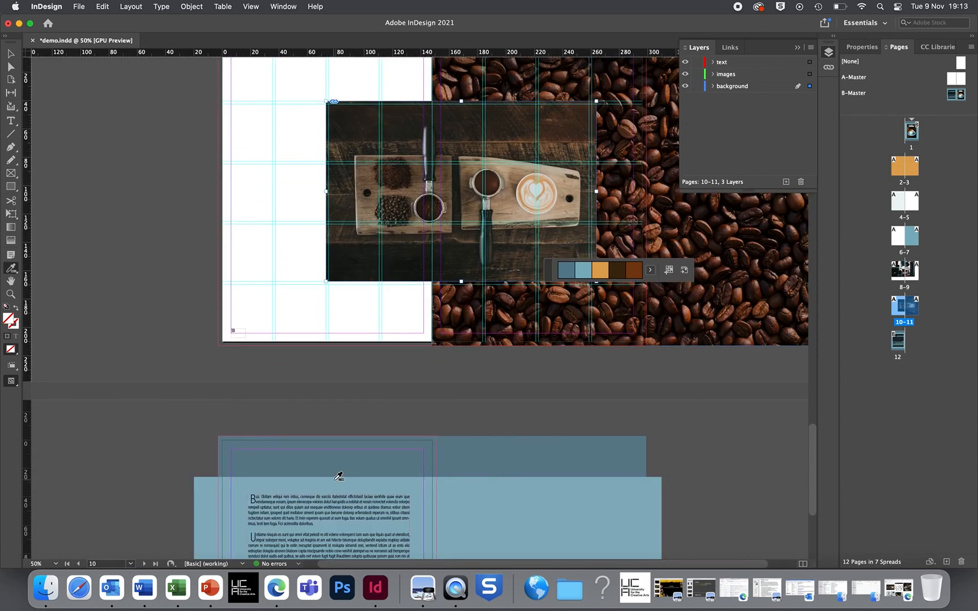
scroll(344, 429, up, 2)
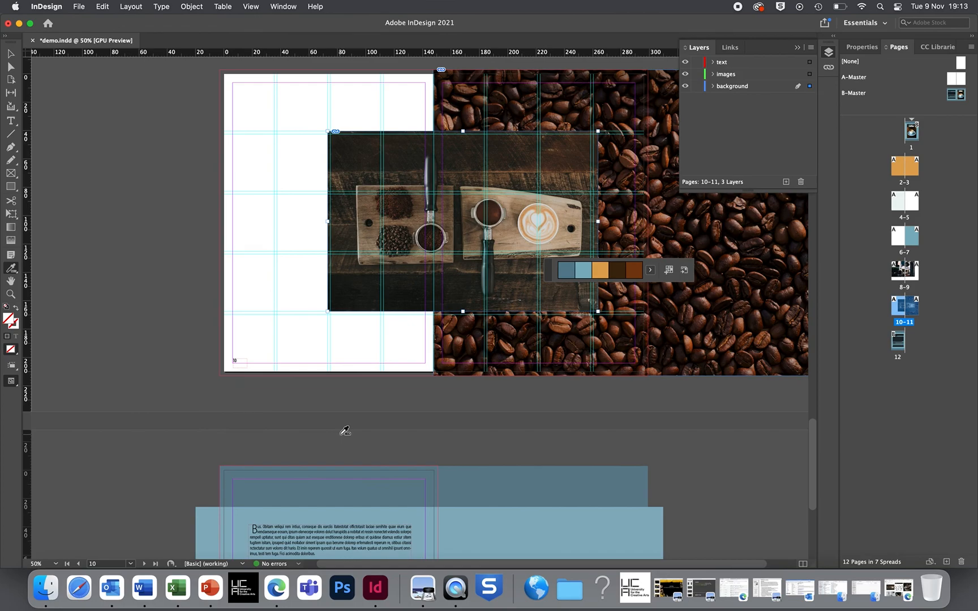
click(10, 54)
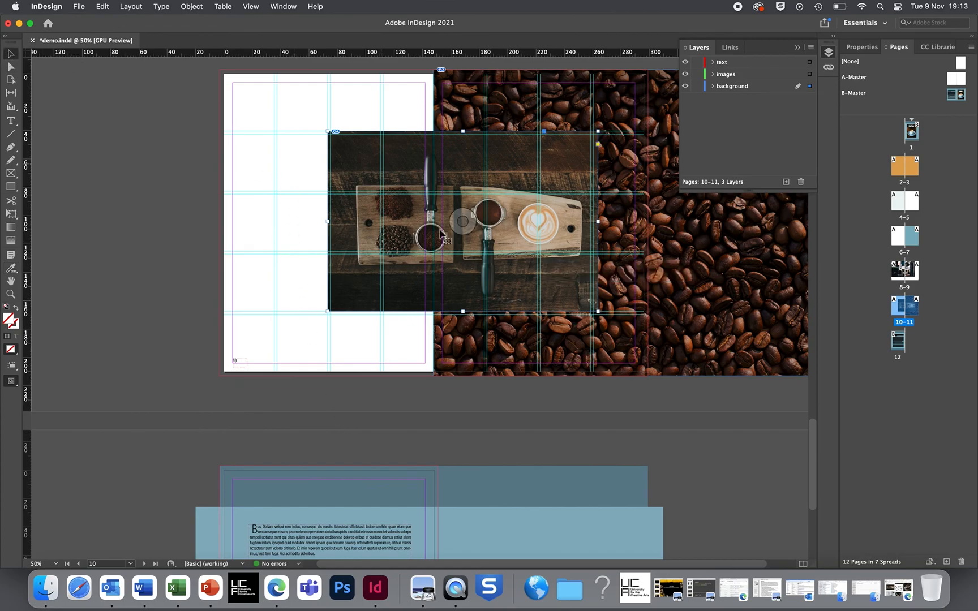
drag(596, 222, 590, 222)
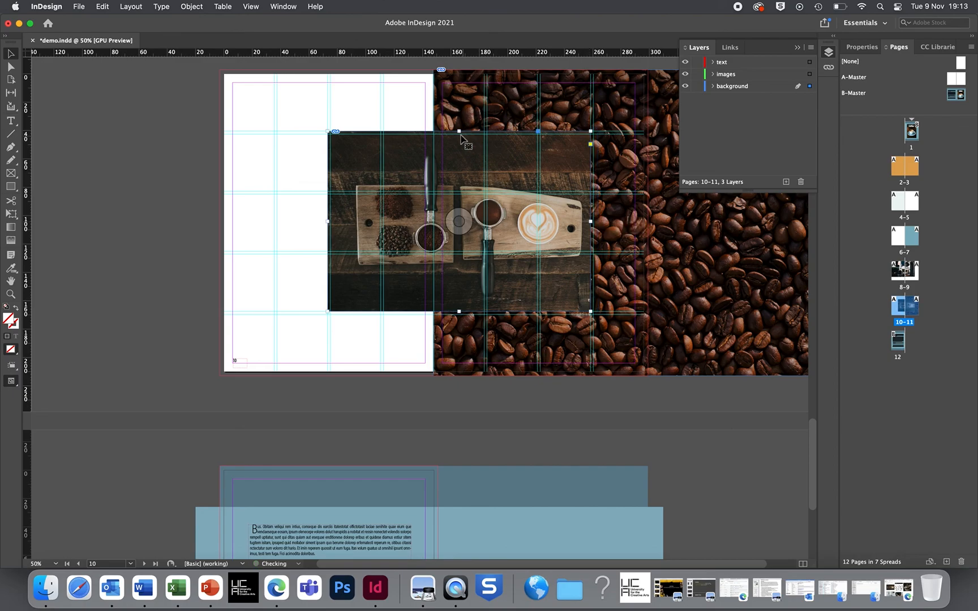
drag(460, 131, 461, 134)
drag(331, 224, 330, 223)
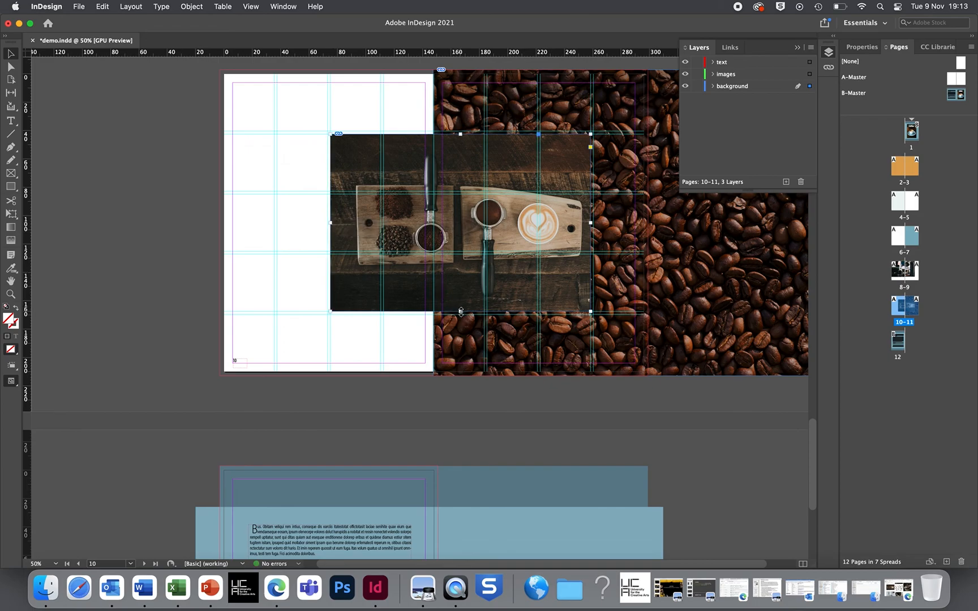
drag(461, 311, 461, 314)
Crop the coffee-bean photo's outer side to page 11's bleed edge.
scroll(546, 325, down, 2)
scroll(546, 325, up, 5)
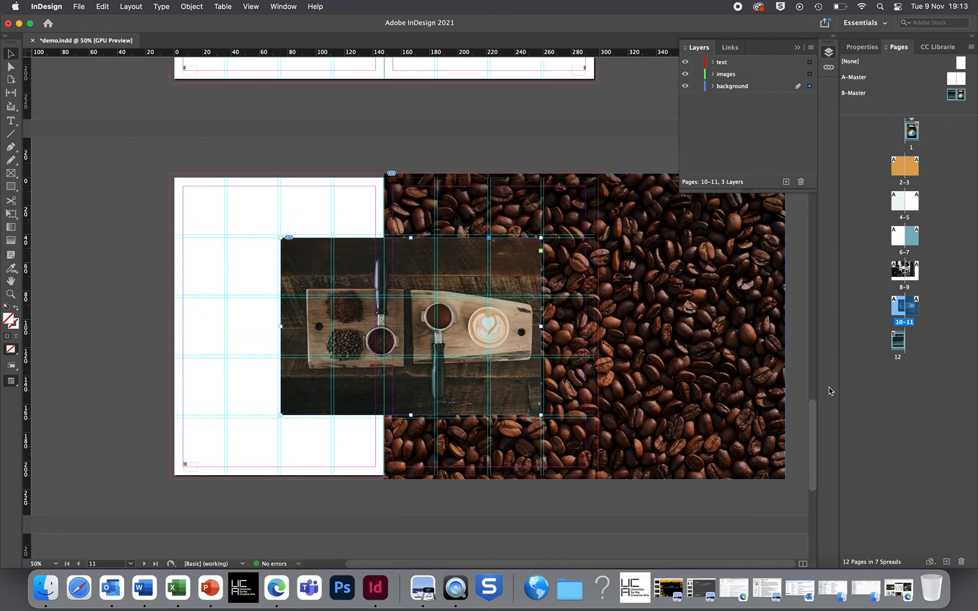
drag(785, 326, 600, 344)
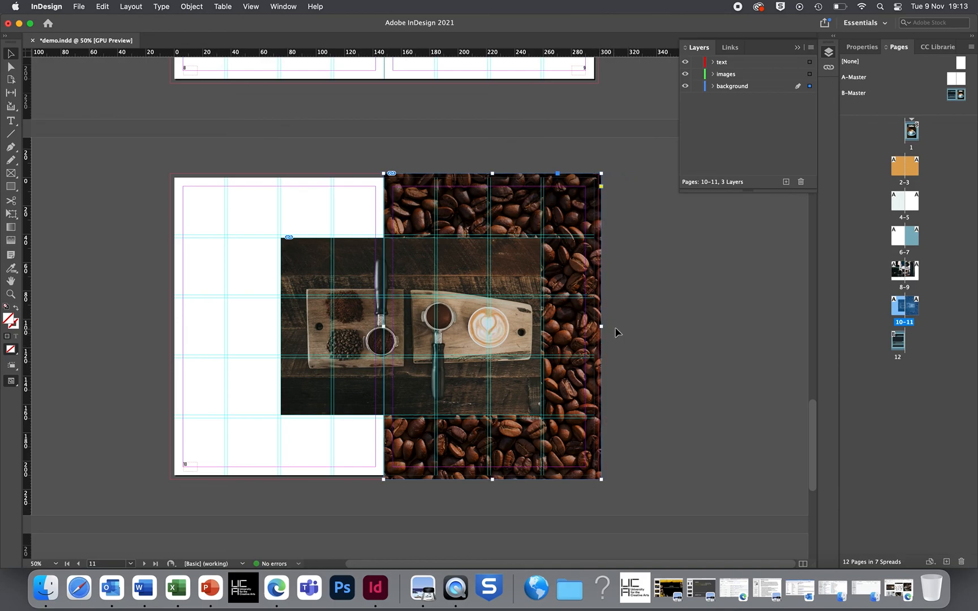
Scale the coffee-brewing photo up to full bleed height on pages 8-9 and crop its outer side to page 9's bleed edge.
scroll(625, 321, up, 7)
scroll(626, 321, up, 8)
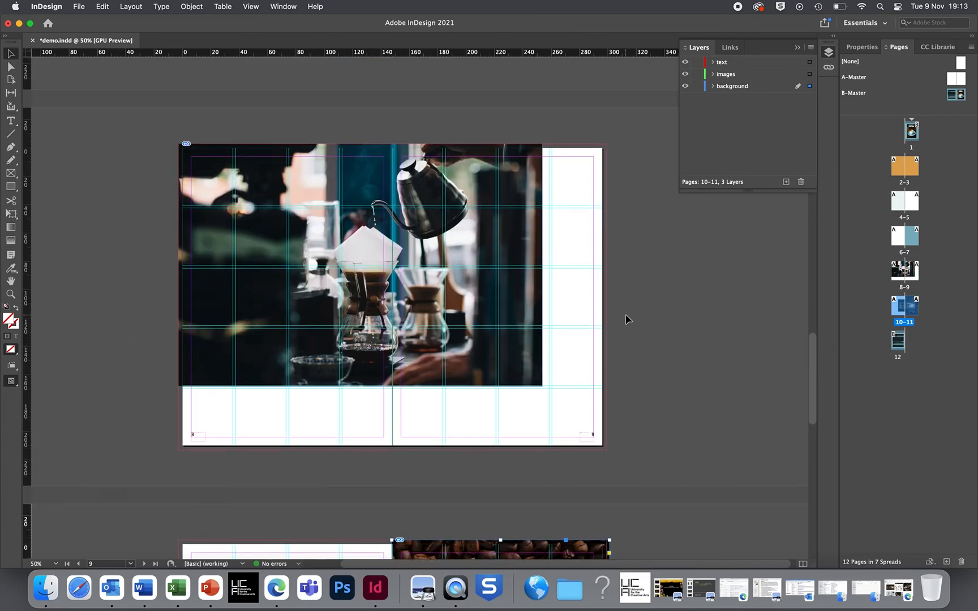
click(511, 214)
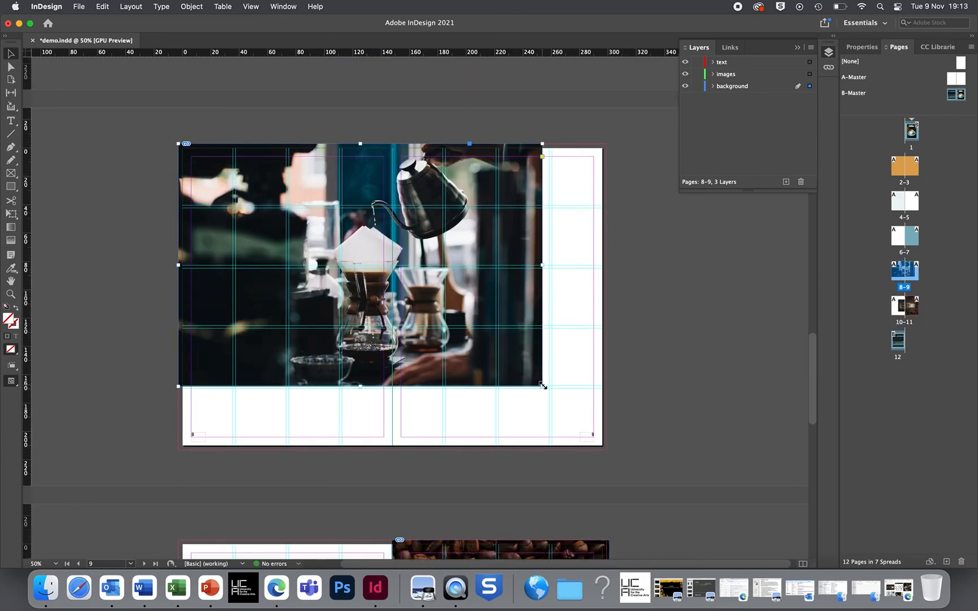
drag(561, 398, 613, 447)
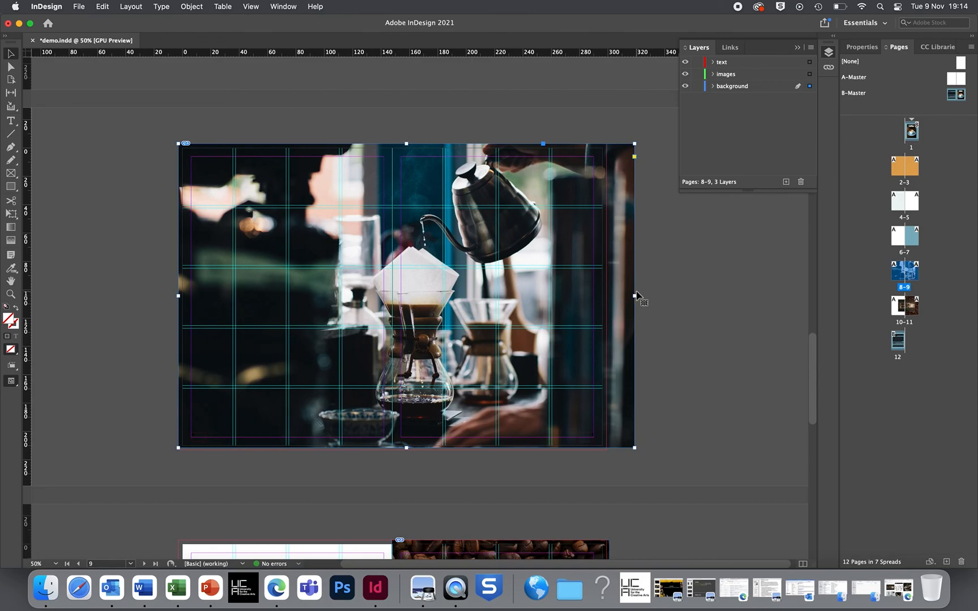
drag(633, 296, 607, 300)
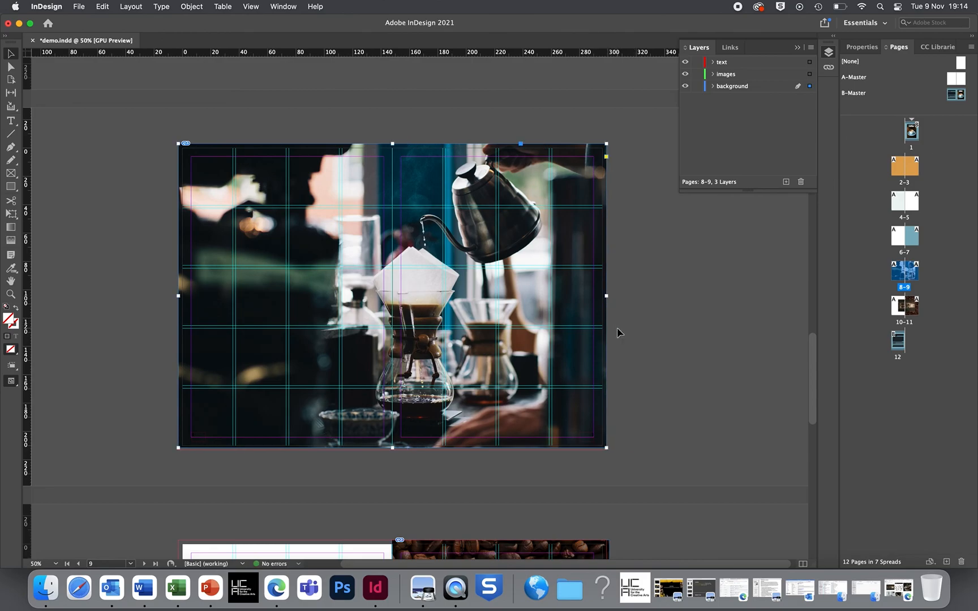
Preview the spreads without guides and inspect page 9's lower outer corner around the page number at 100% zoom.
scroll(610, 339, up, 15)
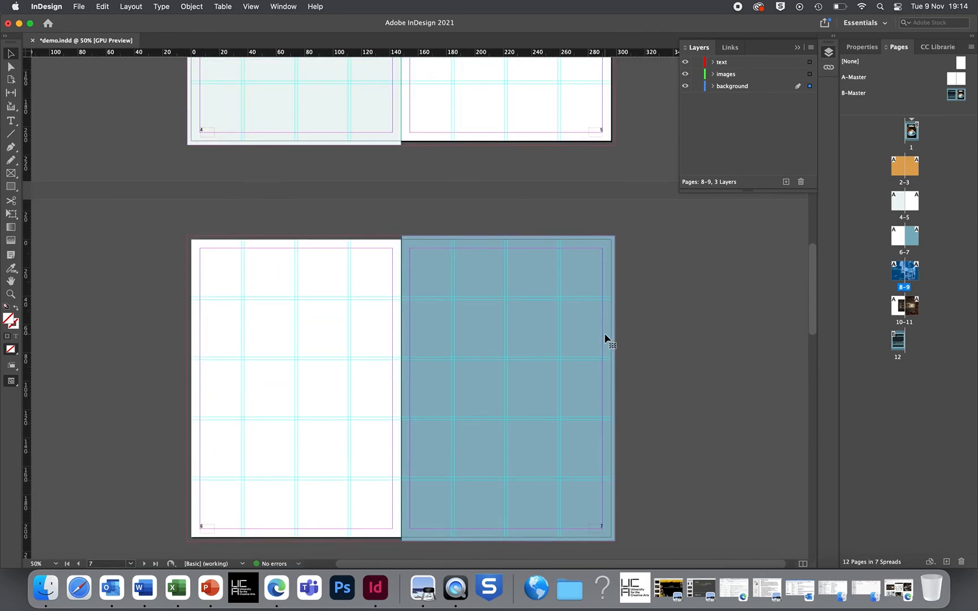
scroll(606, 340, down, 15)
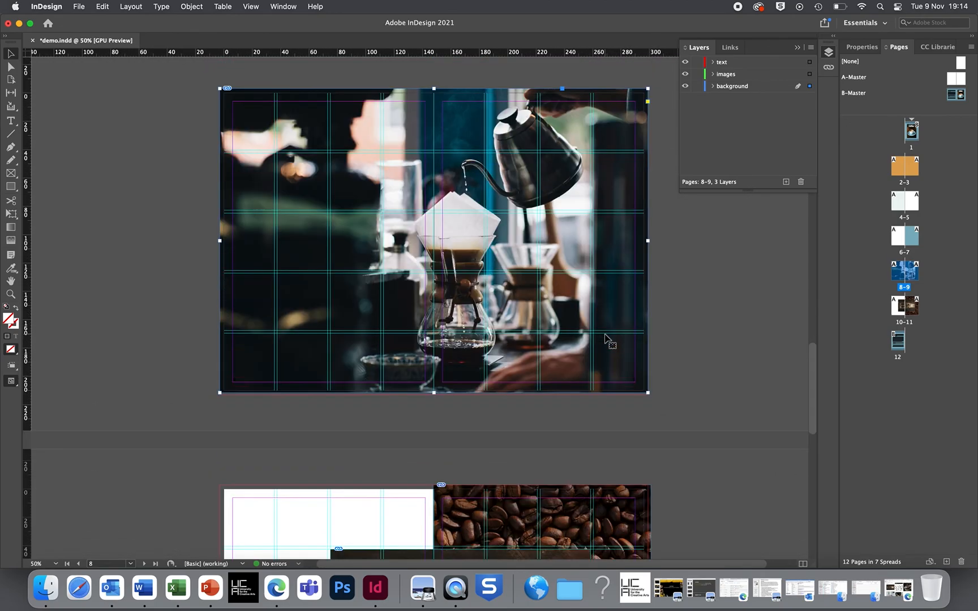
scroll(609, 339, down, 1)
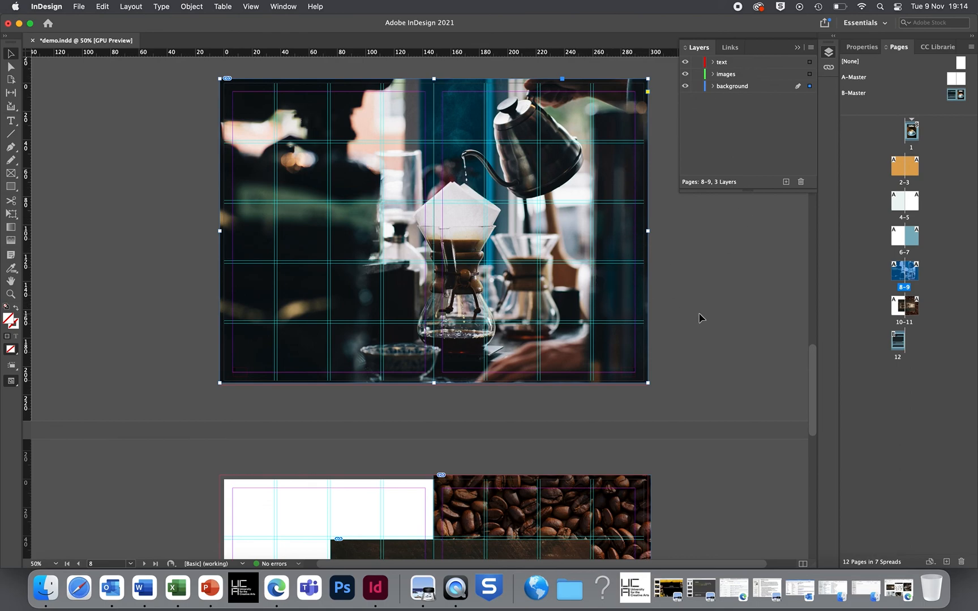
key(w)
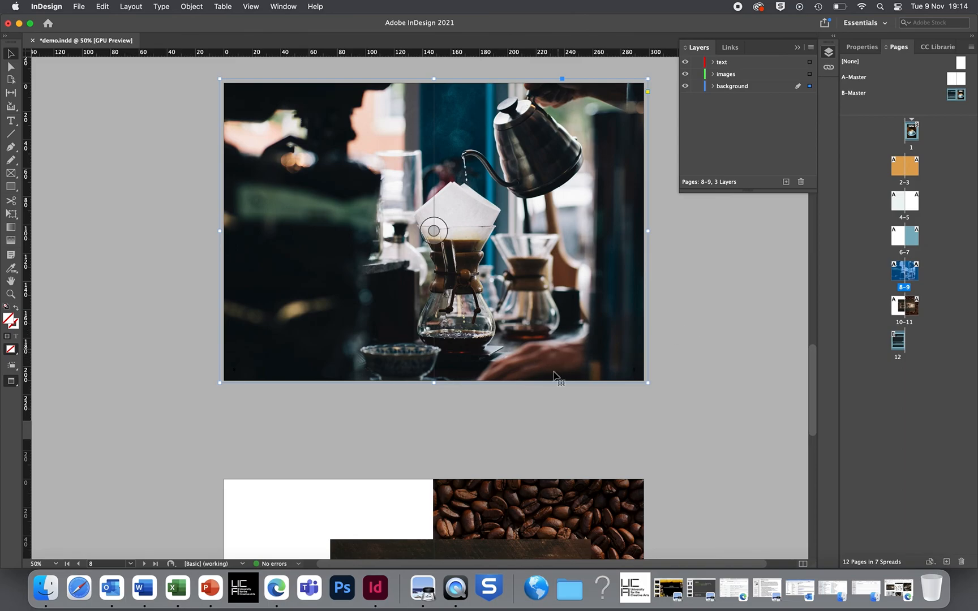
key(super+equal)
key(super+equal)
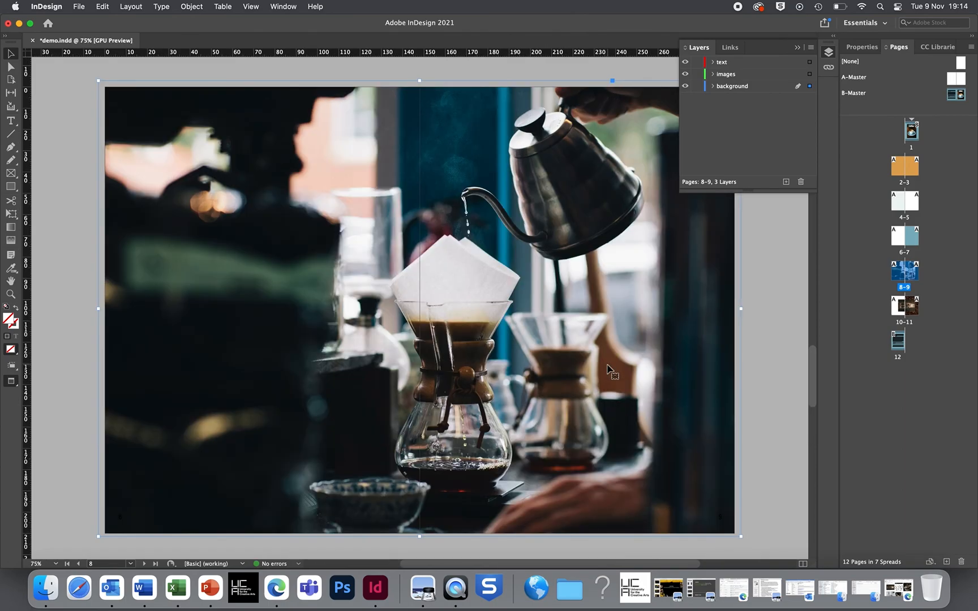
scroll(608, 369, down, 10)
scroll(608, 369, up, 5)
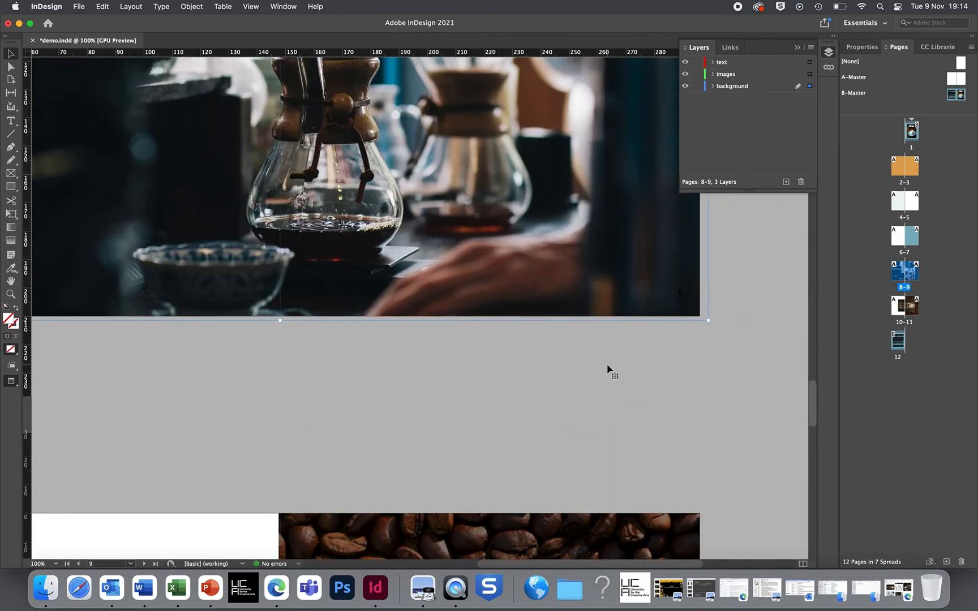
Shift the coffee-brewing photo about 16 mm toward page 9's outer edge and about 3 mm down.
drag(704, 264, 654, 259)
right_click(682, 272)
click(653, 269)
right_click(654, 265)
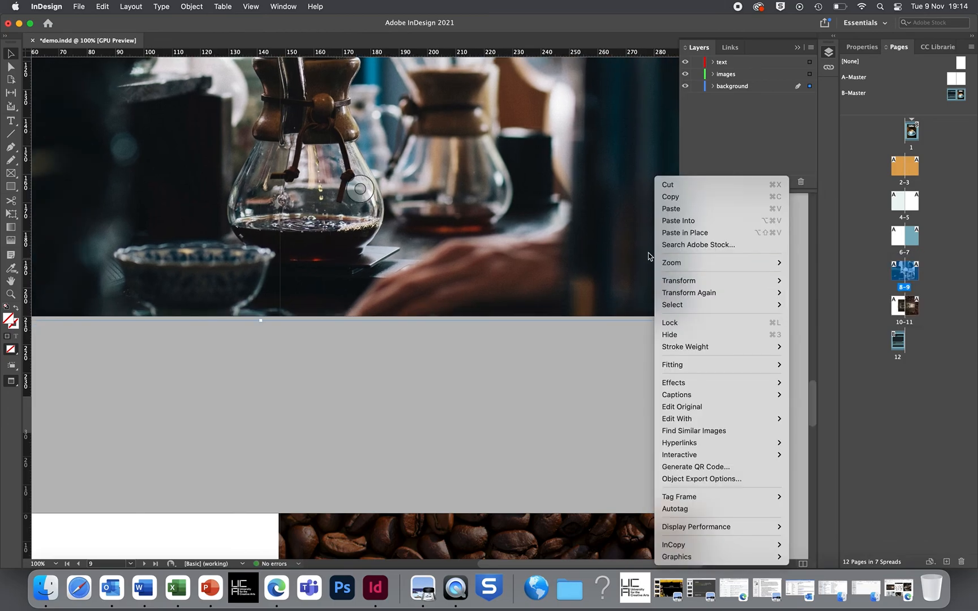
click(607, 252)
drag(621, 250, 645, 257)
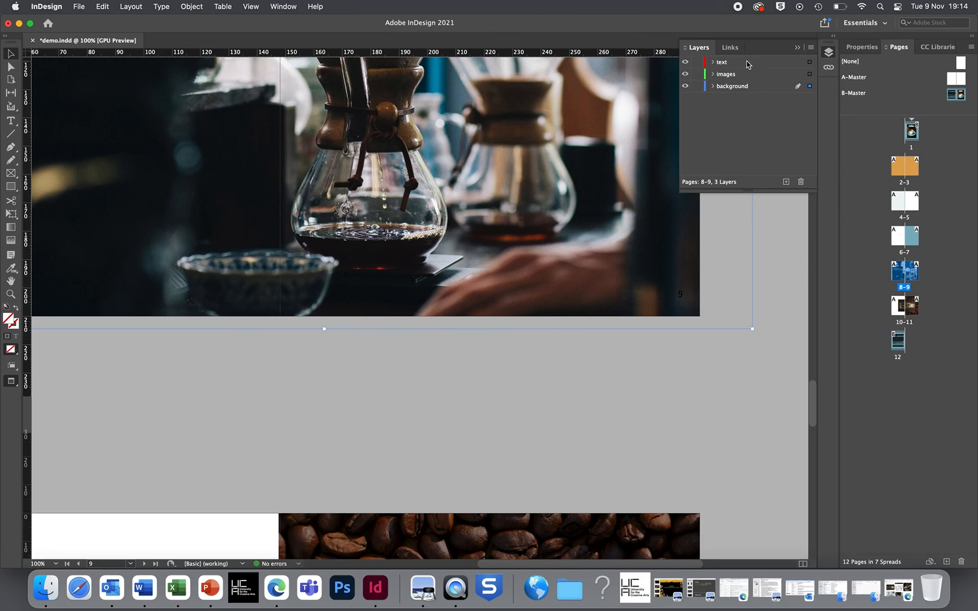
Try to move the coffee-brewing photo onto the text layer by removing and repasting it, and undo the attempt.
key(BackSpace)
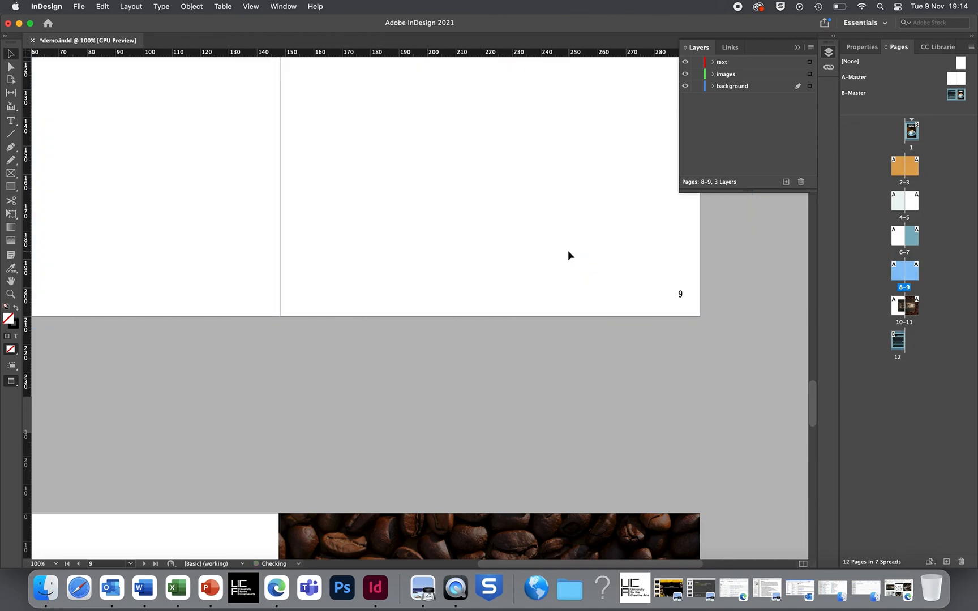
click(729, 64)
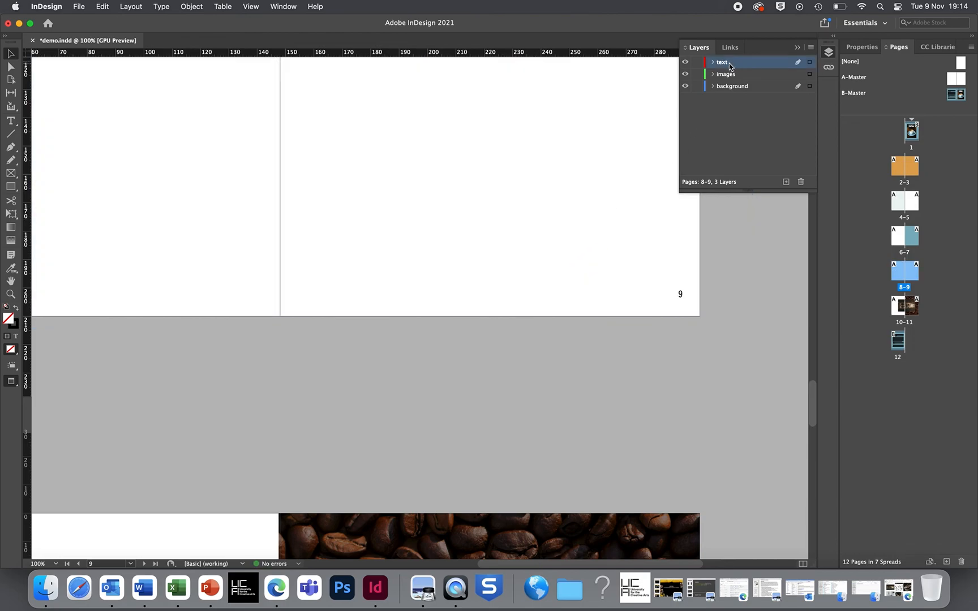
key(super+alt+shift+v)
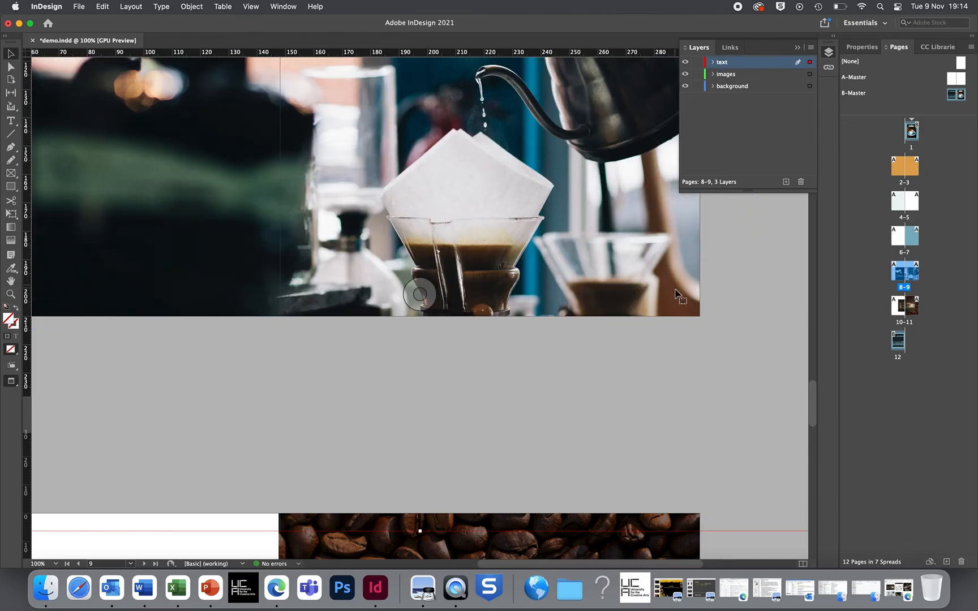
key(Delete)
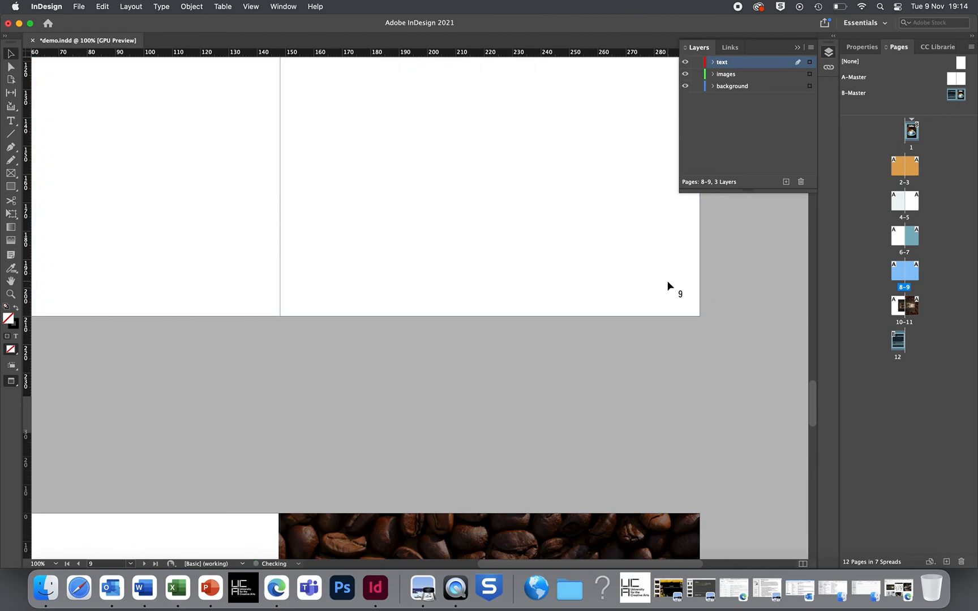
key(super+z)
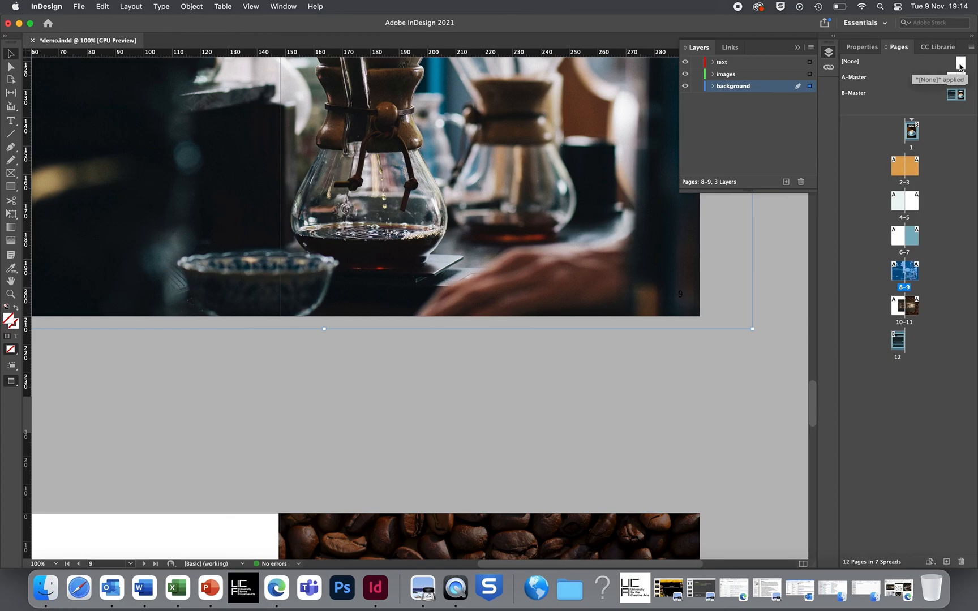
Apply the [None] master to pages 9 and 8 to remove their page numbers.
drag(961, 67, 915, 278)
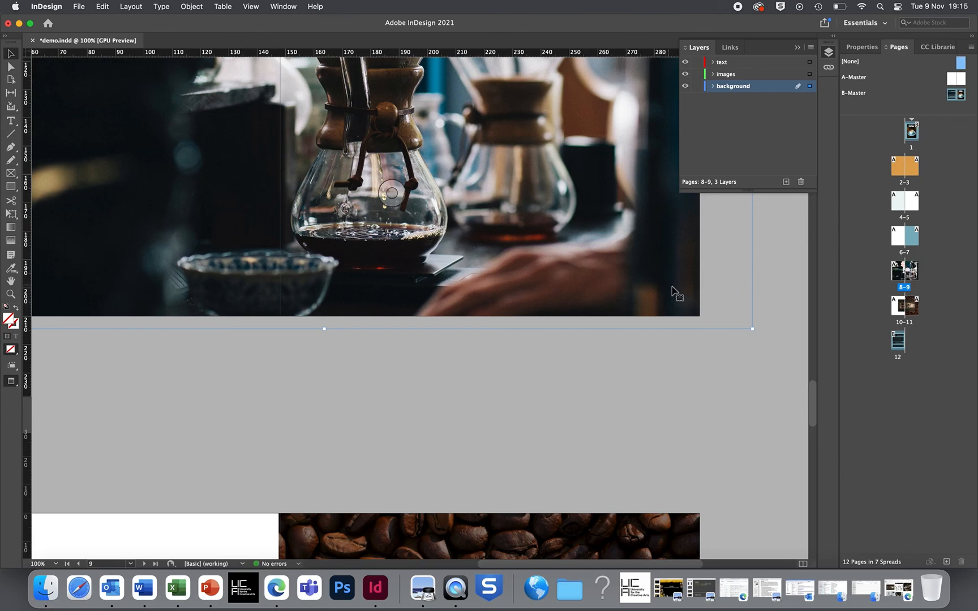
scroll(592, 339, up, 3)
scroll(592, 339, left, 2)
scroll(592, 343, down, 4)
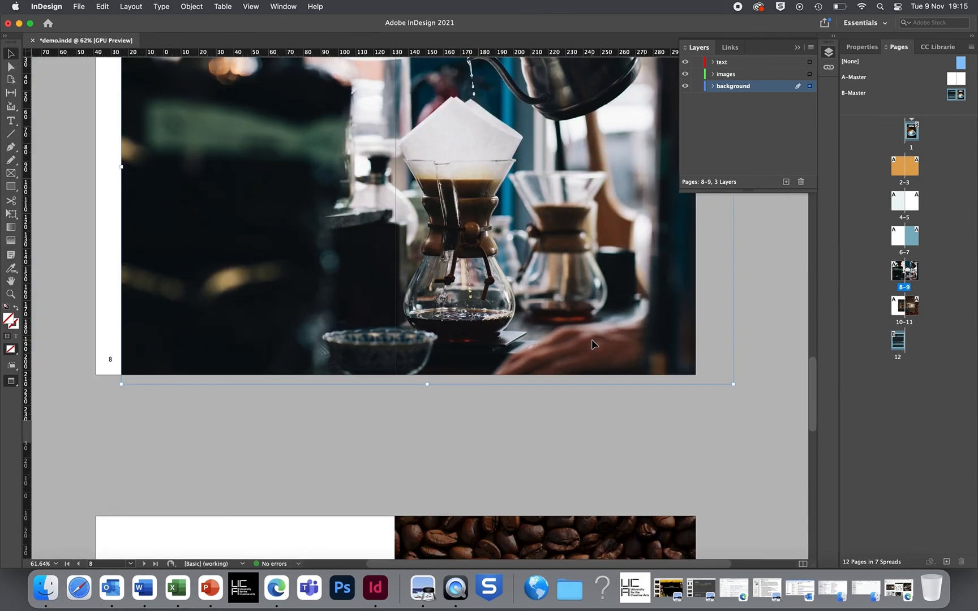
scroll(547, 331, up, 4)
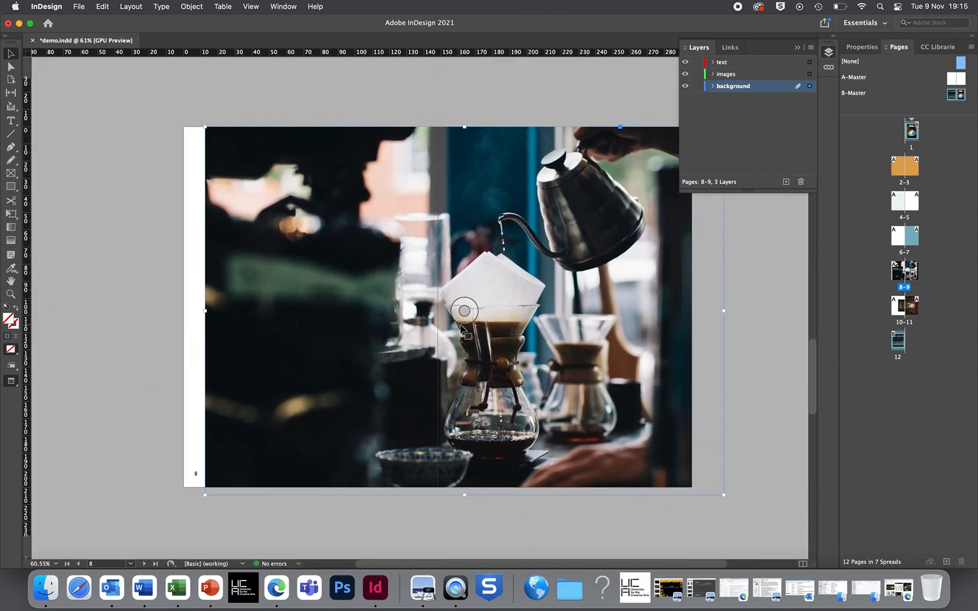
click(174, 391)
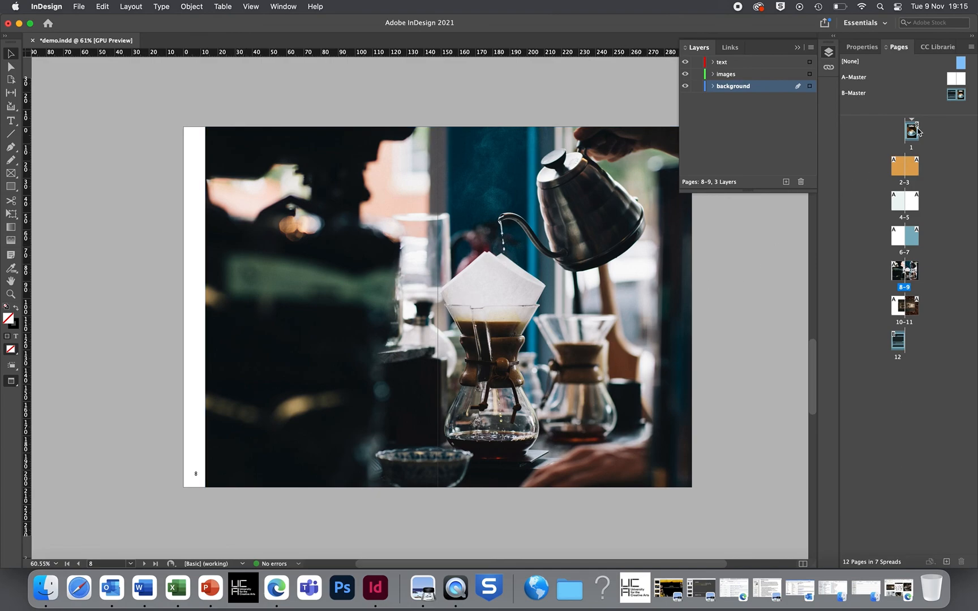
drag(960, 64, 897, 270)
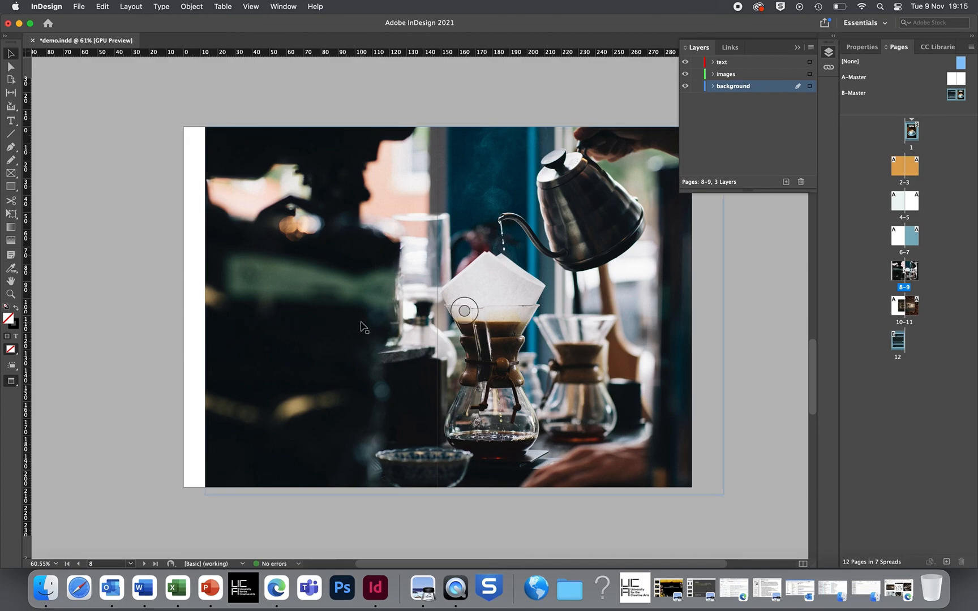
Shift the coffee-brewing photo about 14 mm toward page 8's outer edge and about 4 mm up to cover spread 8–9.
drag(355, 323, 332, 323)
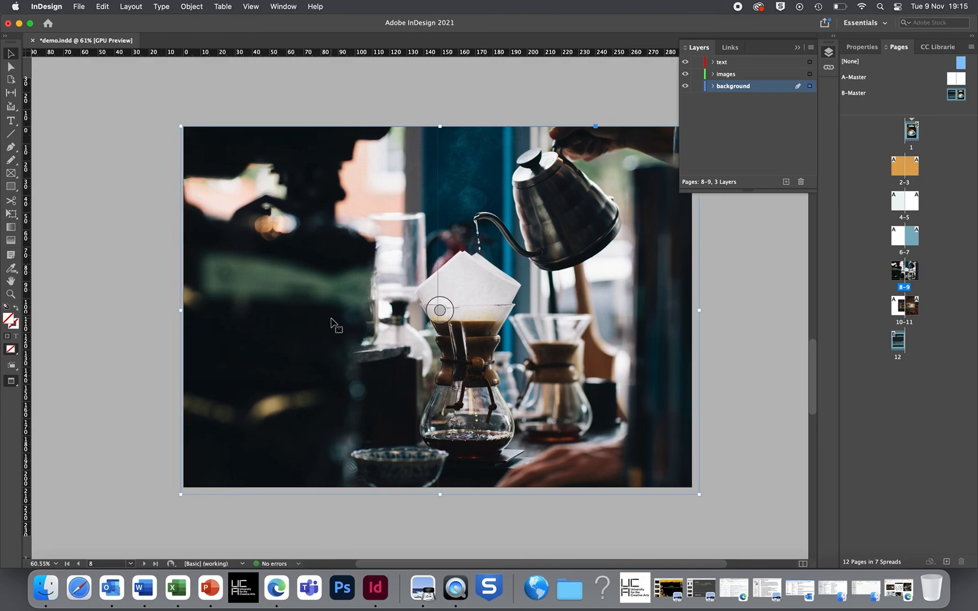
key(Up)
key(Up)
key(Up)
key(Up)
key(Up)
key(Up)
key(Up)
key(Up)
key(Up)
key(Up)
key(Up)
key(Up)
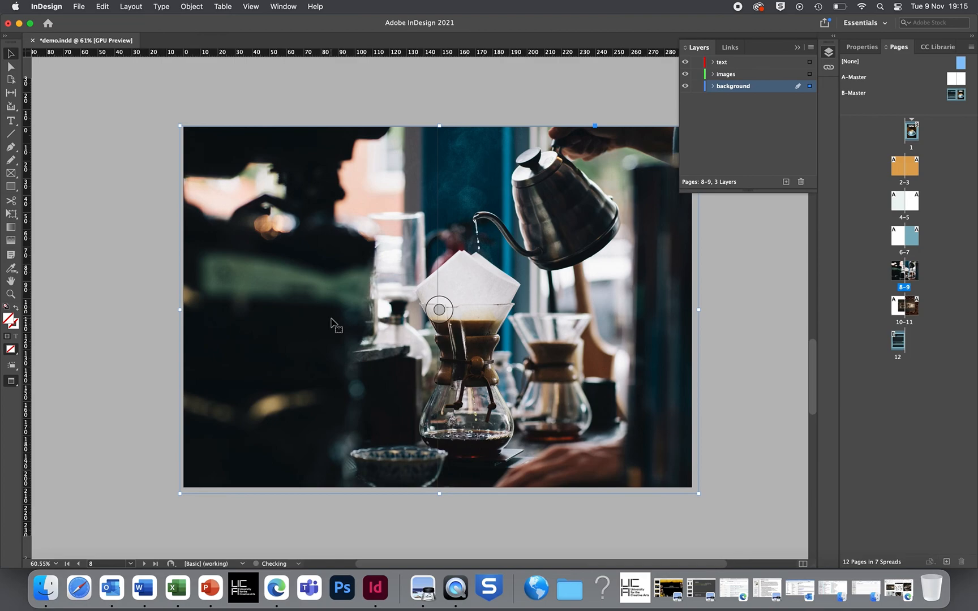
key(Up)
key(Up)
key(Up)
key(Up)
key(Up)
key(Up)
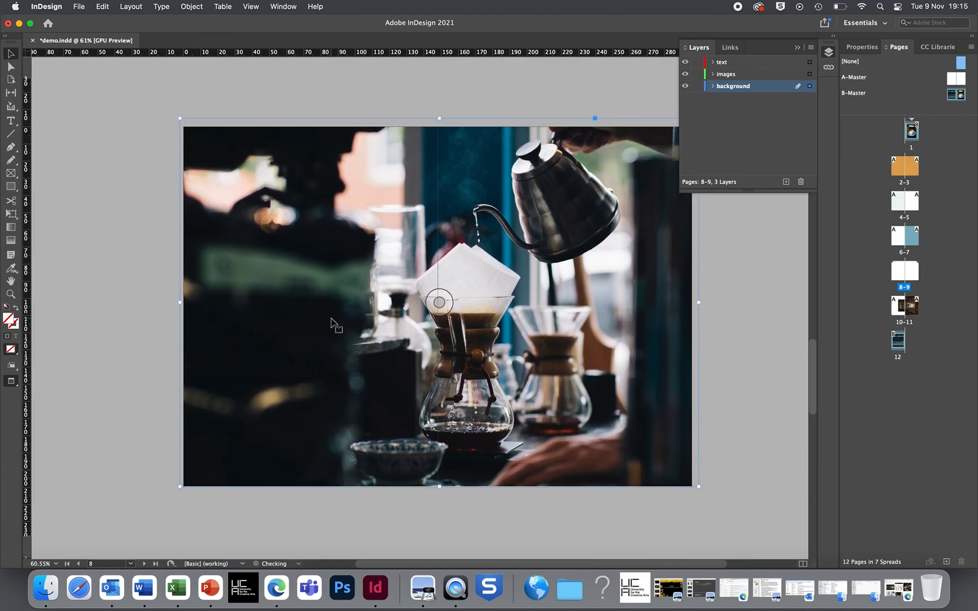
key(Down)
key(Down)
key(Down)
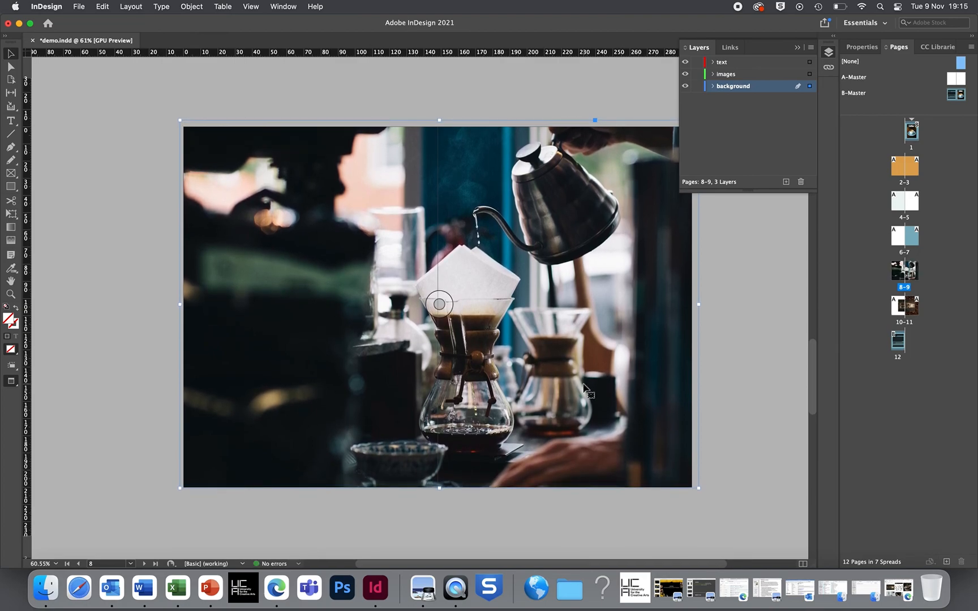
Draw a rectangular picture frame about 67 × 77 mm at page 6's upper outer margin, ending on the grid guides.
scroll(589, 388, up, 15)
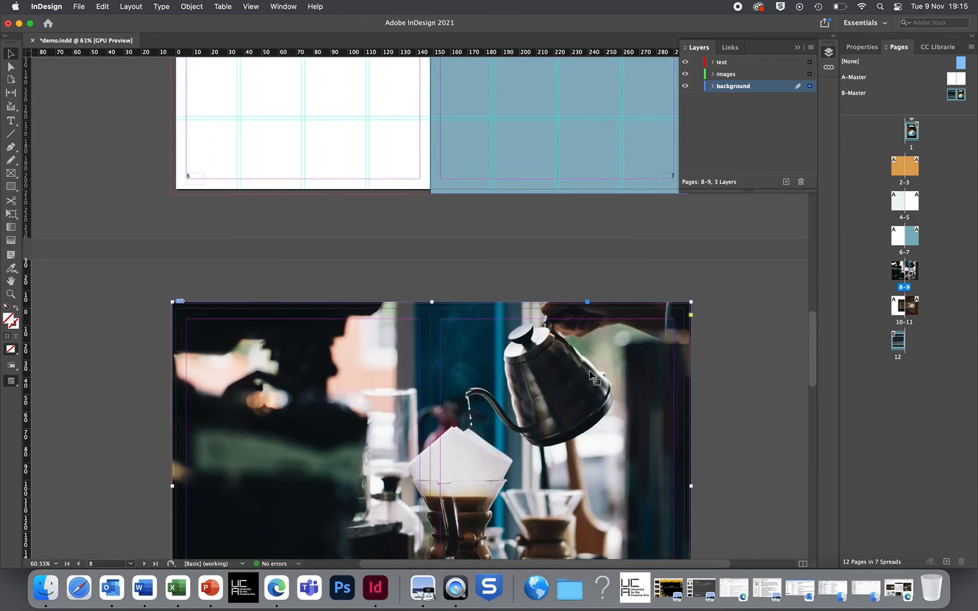
scroll(589, 376, up, 3)
scroll(589, 376, down, 2)
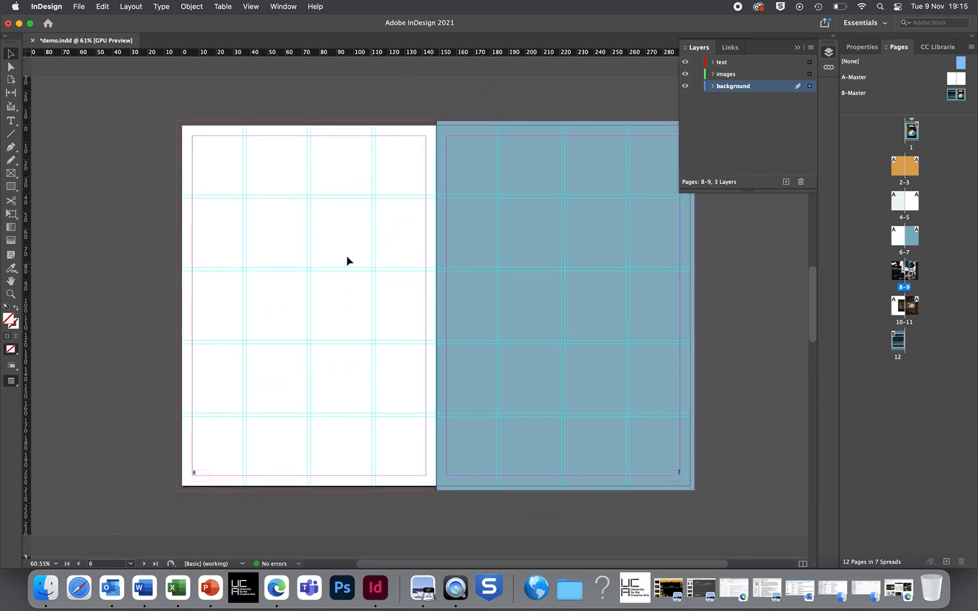
click(15, 192)
click(15, 192)
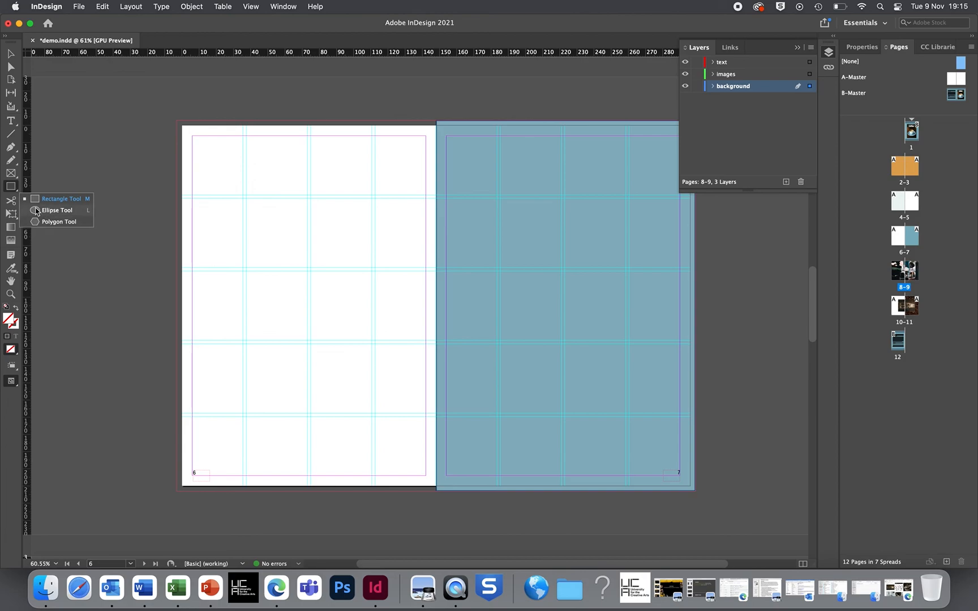
click(12, 176)
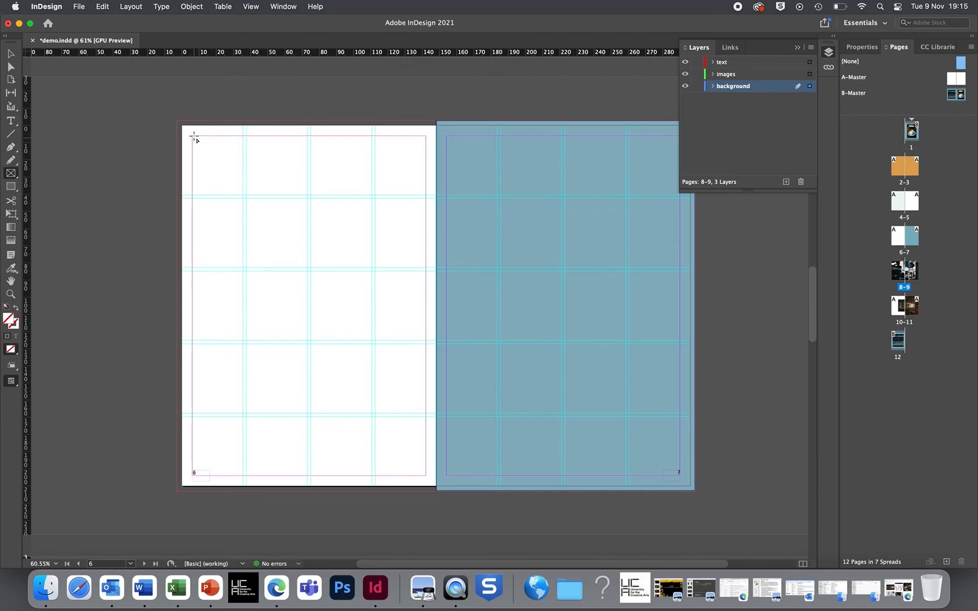
drag(194, 135, 308, 267)
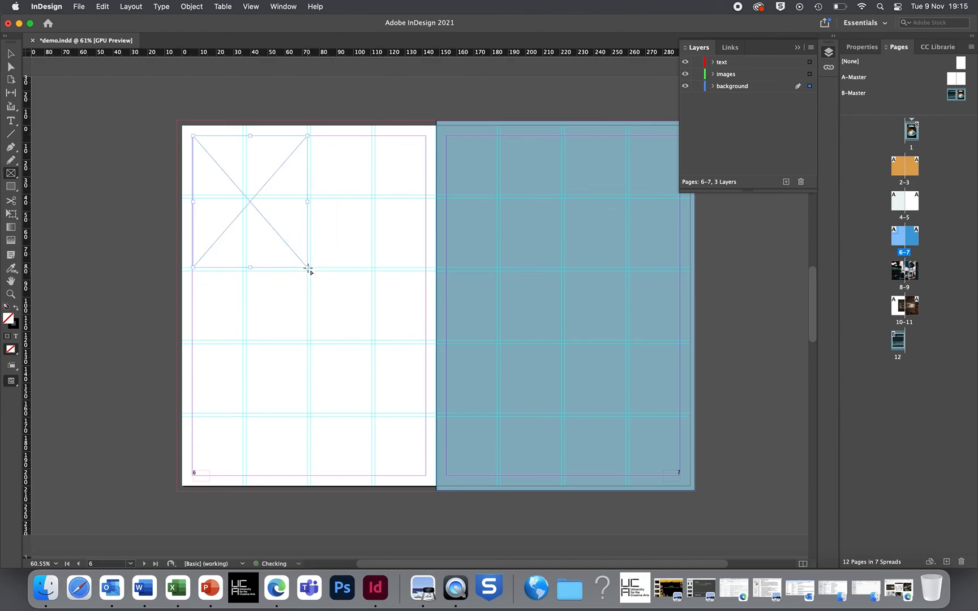
Place the photo of eight coffee cups on a round table in page 6's frame and fill the frame proportionally.
click(45, 589)
click(517, 280)
drag(515, 283, 191, 231)
click(225, 225)
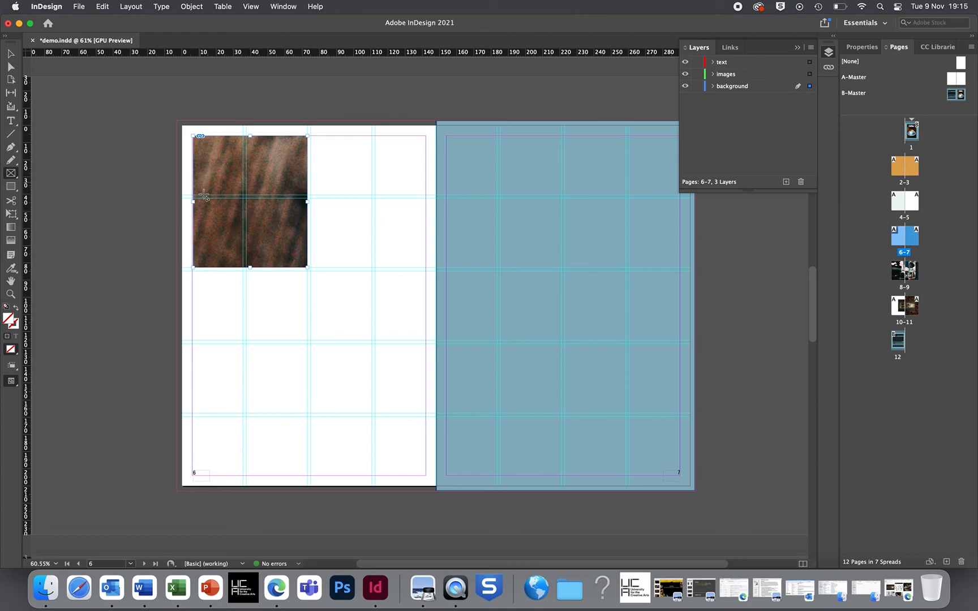
key(v)
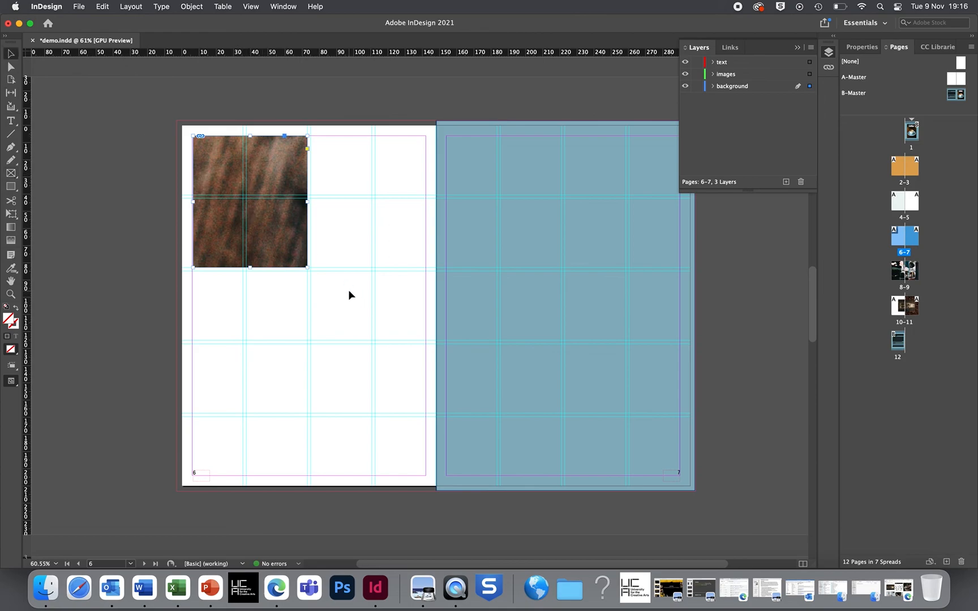
right_click(283, 177)
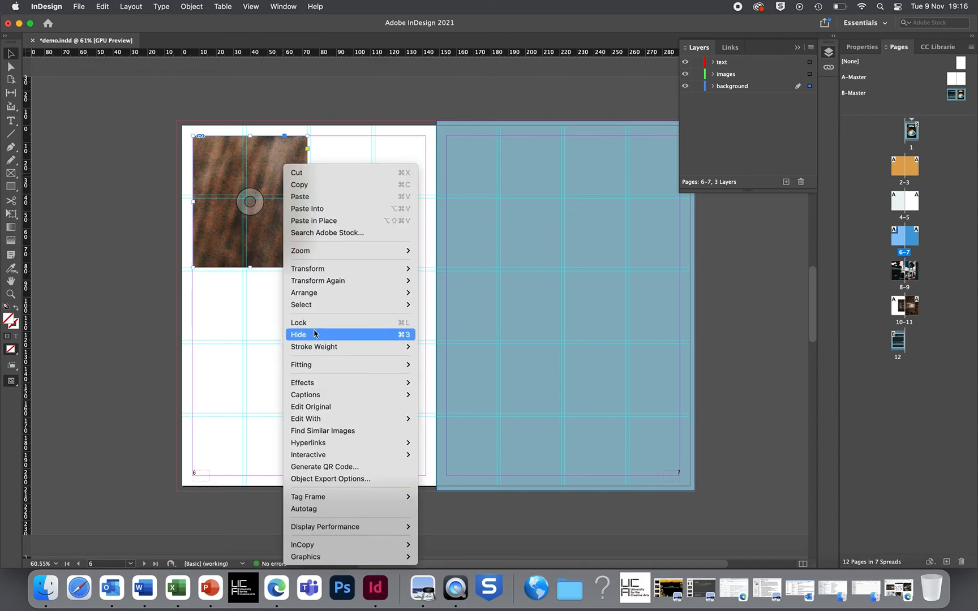
mouse_move(320, 365)
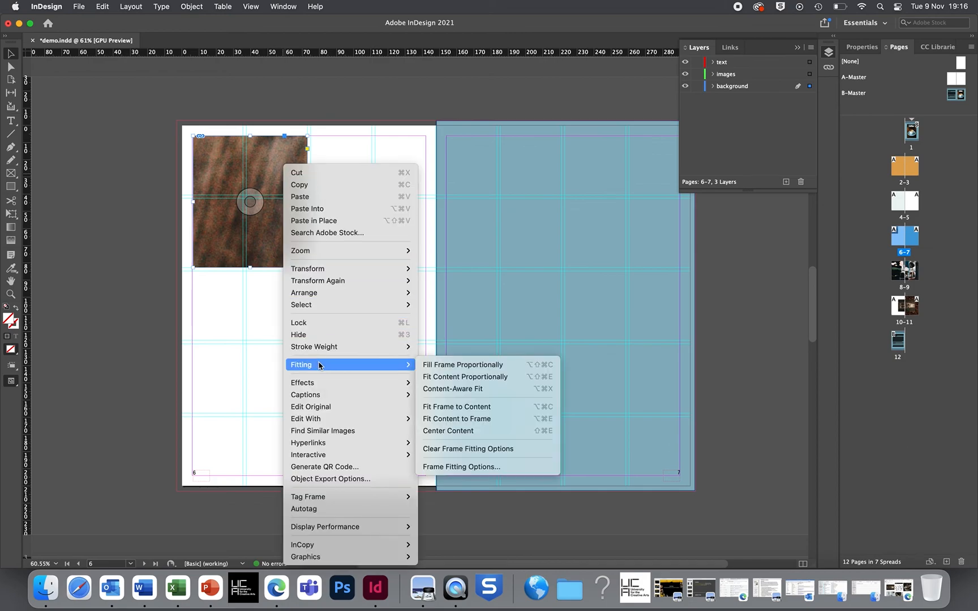
click(467, 365)
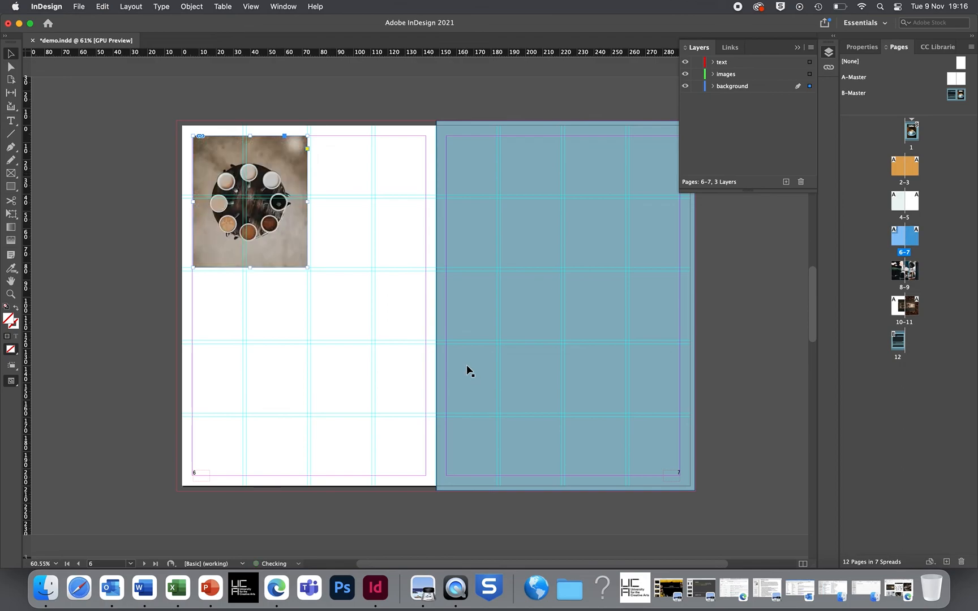
Enlarge the round-table photo inside its frame to about 97 mm wide and reposition it so the table is centred.
click(248, 201)
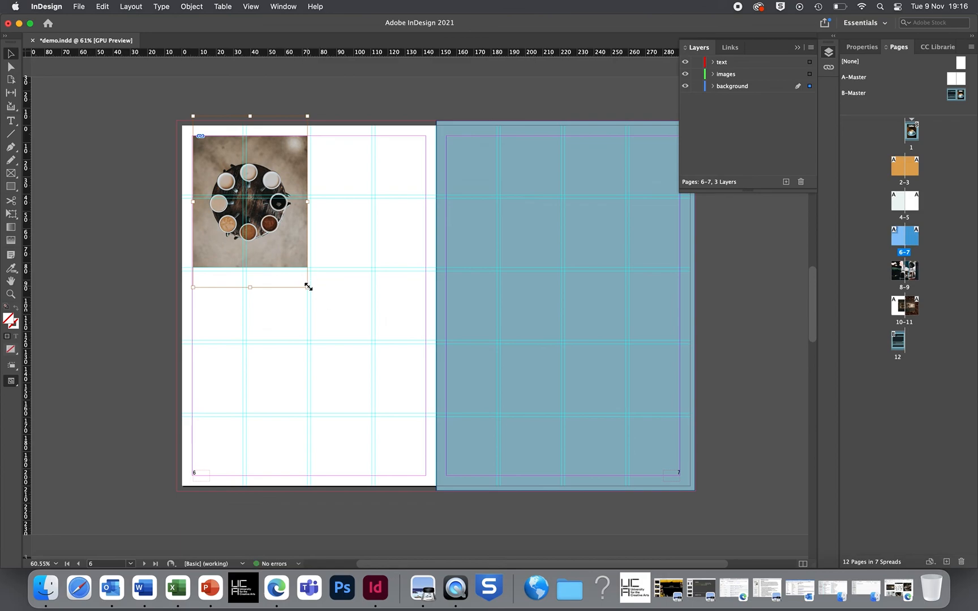
drag(308, 288, 343, 325)
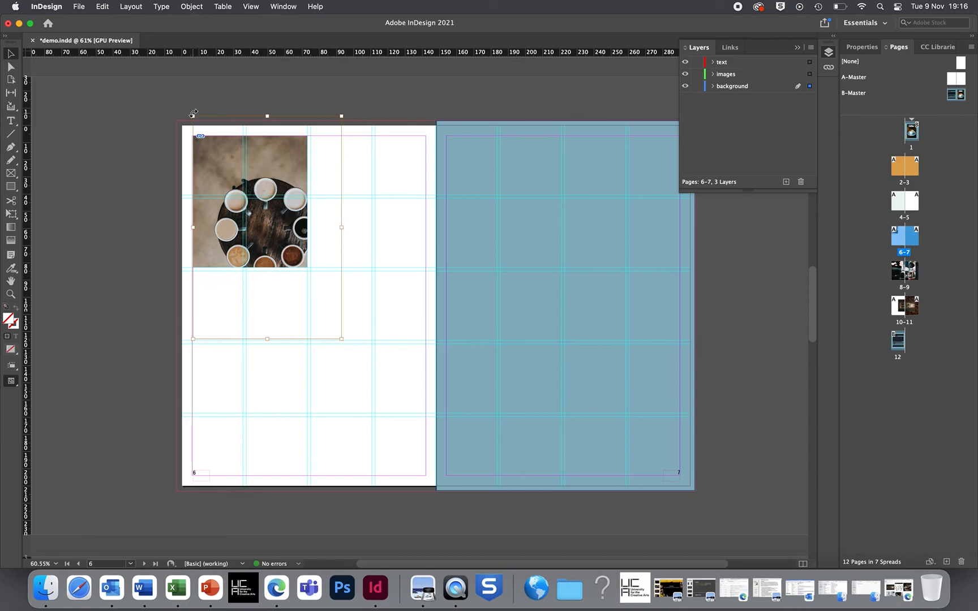
drag(193, 115, 178, 105)
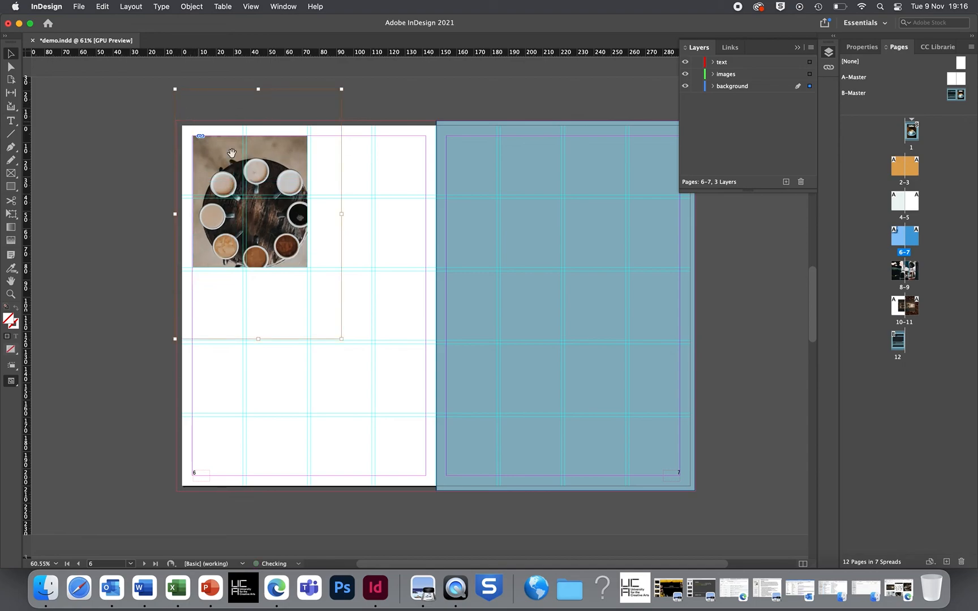
drag(259, 180, 253, 172)
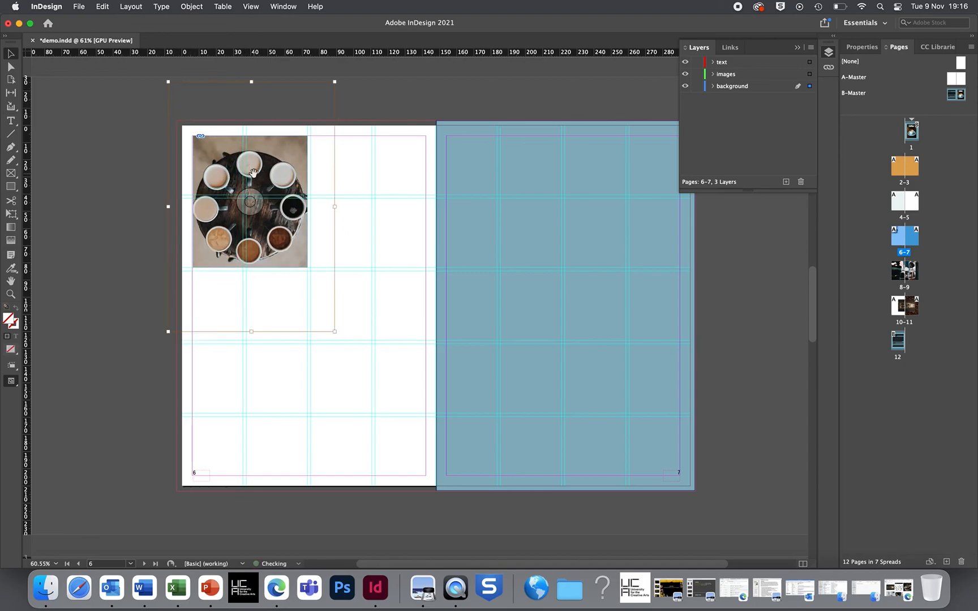
click(422, 242)
scroll(423, 242, up, 3)
scroll(422, 242, right, 1)
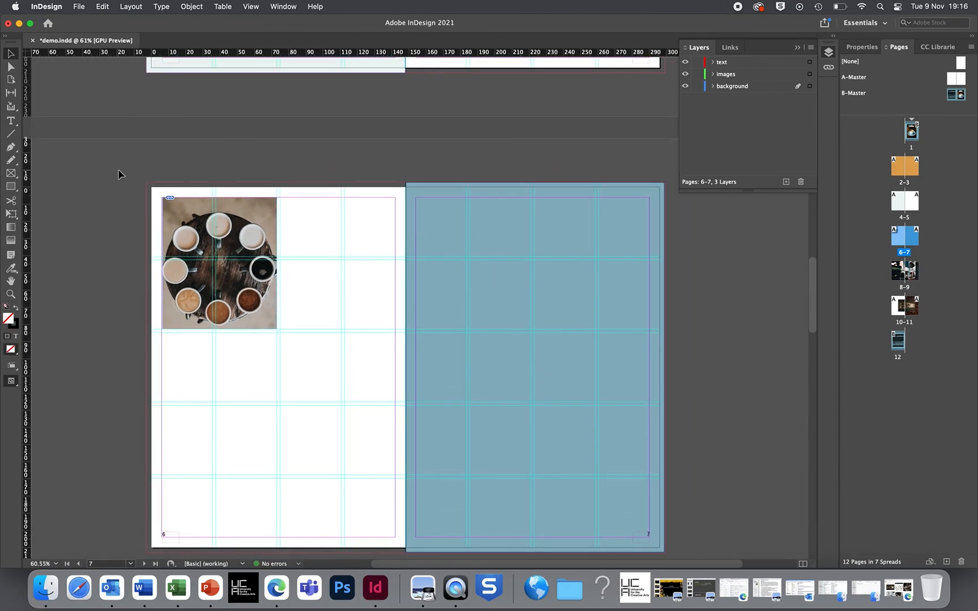
click(10, 174)
drag(438, 219, 612, 406)
key(Up)
key(Delete)
Apply the [None] master to page 5 to remove its grid and page number.
scroll(302, 427, up, 1)
scroll(302, 427, up, 6)
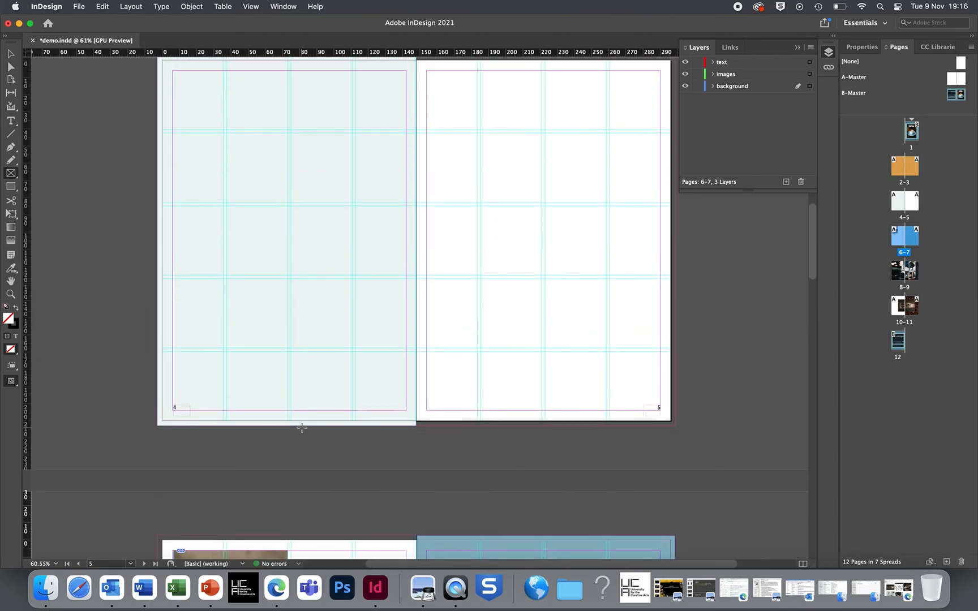
drag(960, 66, 916, 212)
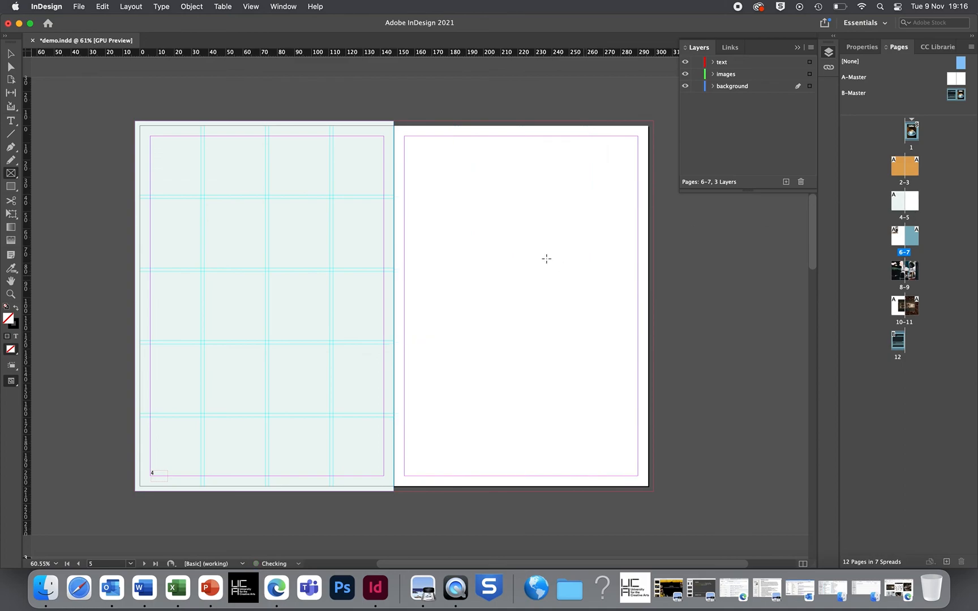
Draw a grid of picture frames, two columns by three rows, about 126 × 137 mm overall on page 5.
drag(411, 176, 628, 411)
key(Right)
key(Up)
key(Up)
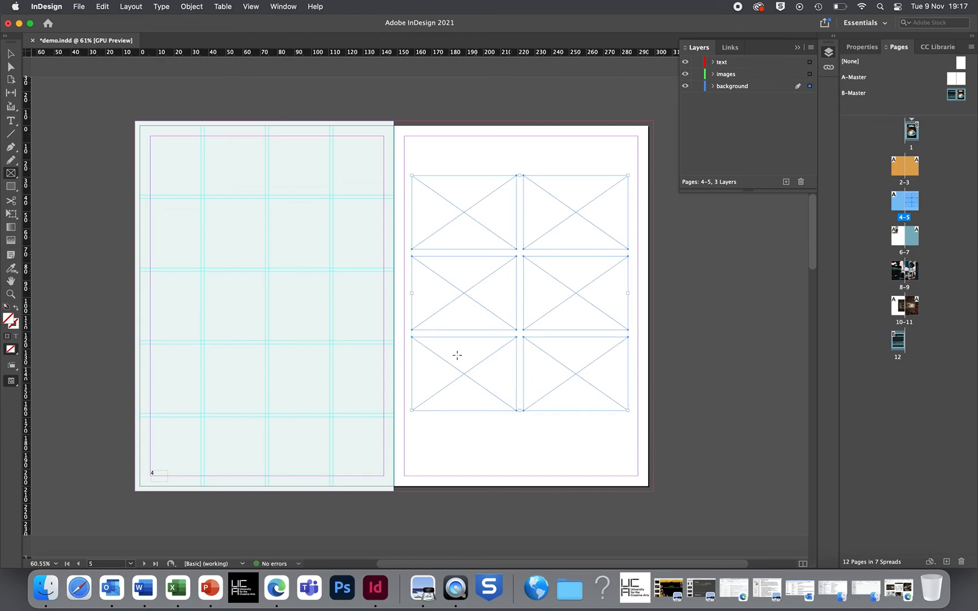
Widen the gap between page 5's two frame columns by nudging each column outward toward its margin.
click(11, 54)
drag(576, 456, 537, 218)
key(Right)
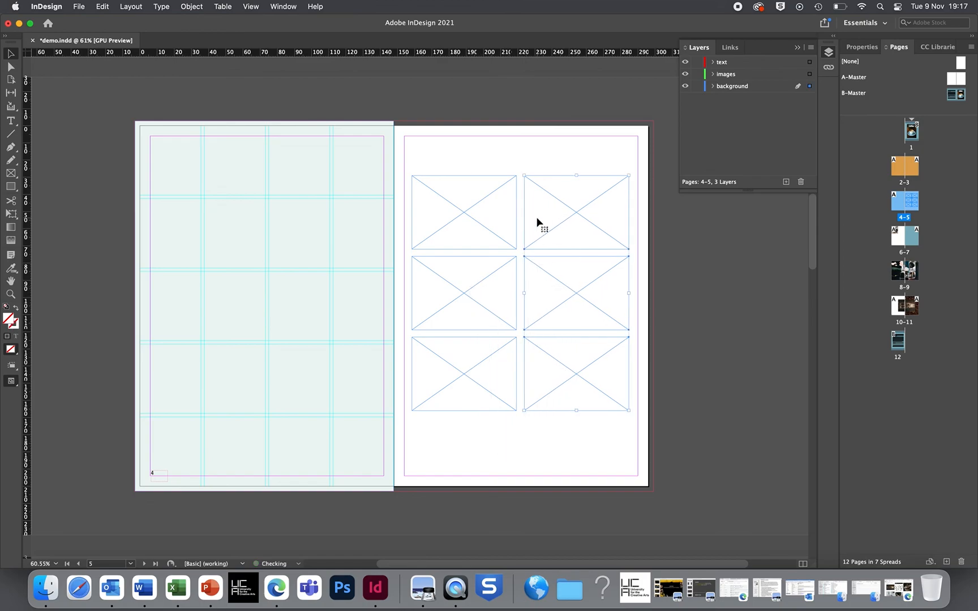
key(Right)
drag(481, 152, 467, 475)
key(Left)
key(Left)
key(Left)
key(Left)
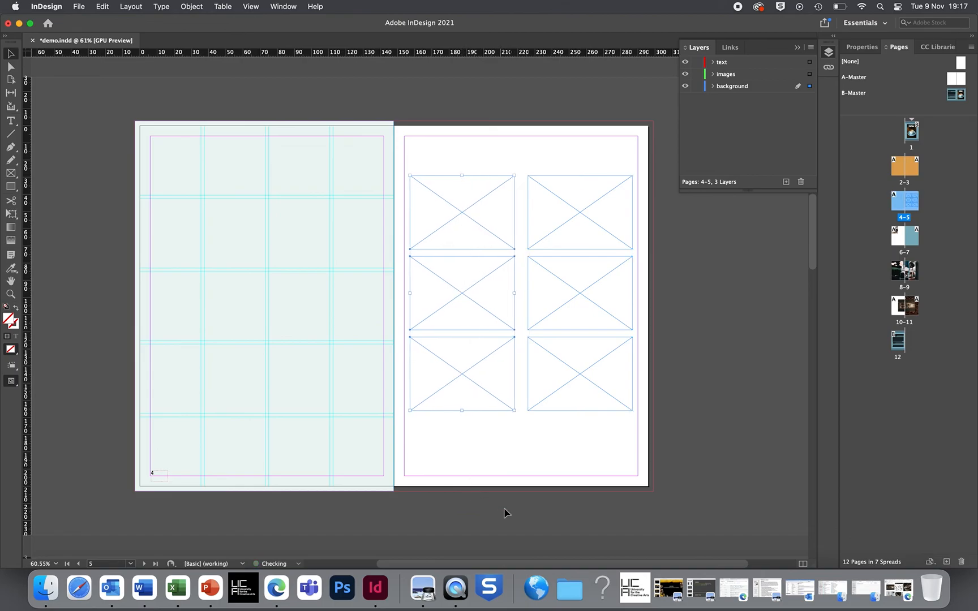
Load six consecutive coffee photos from the InDesign Workshop folder for placement on page 5, starting with the wooden serving-board photo.
click(45, 588)
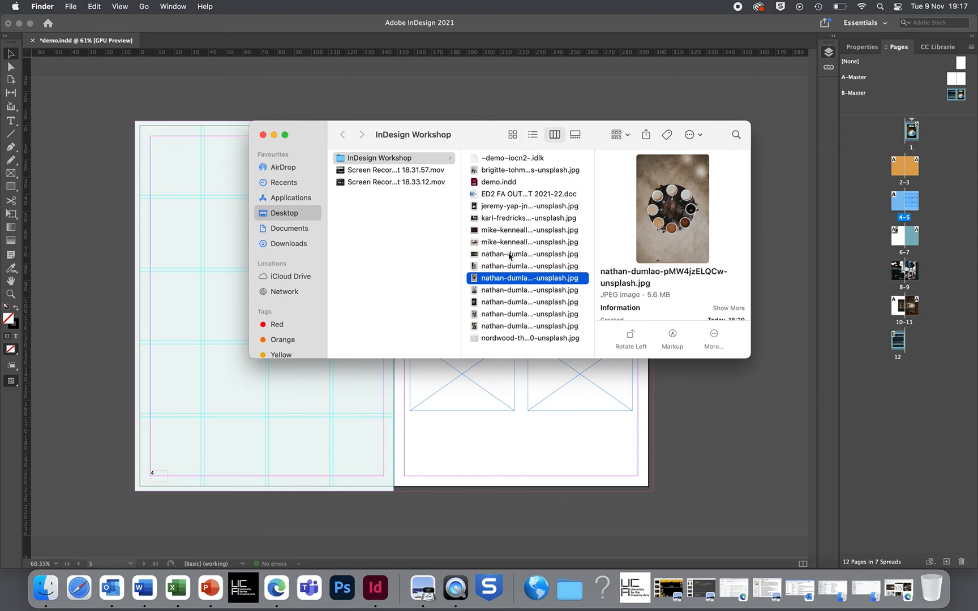
click(509, 255)
shift+click(507, 266)
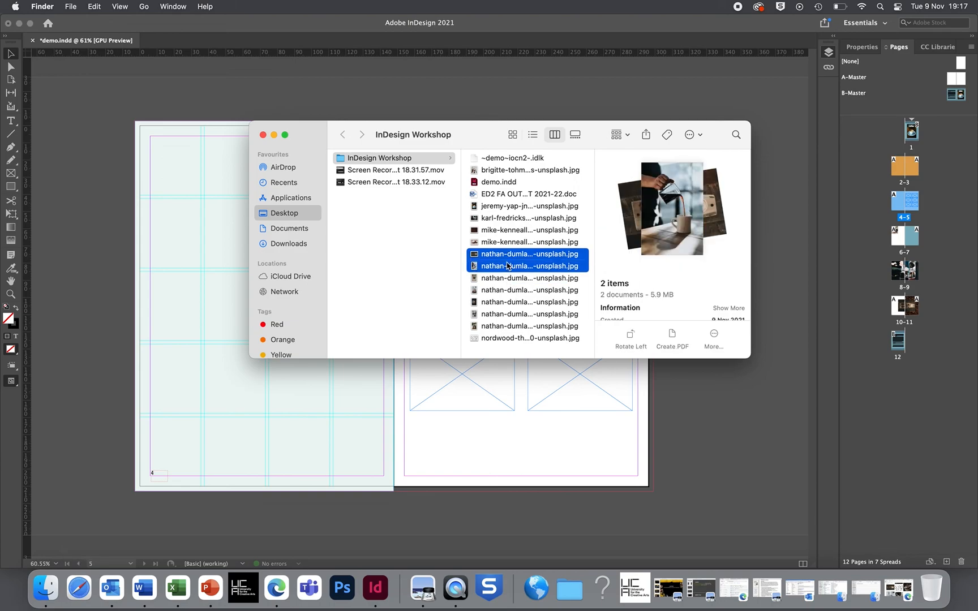
shift+click(508, 278)
shift+click(508, 290)
shift+click(507, 302)
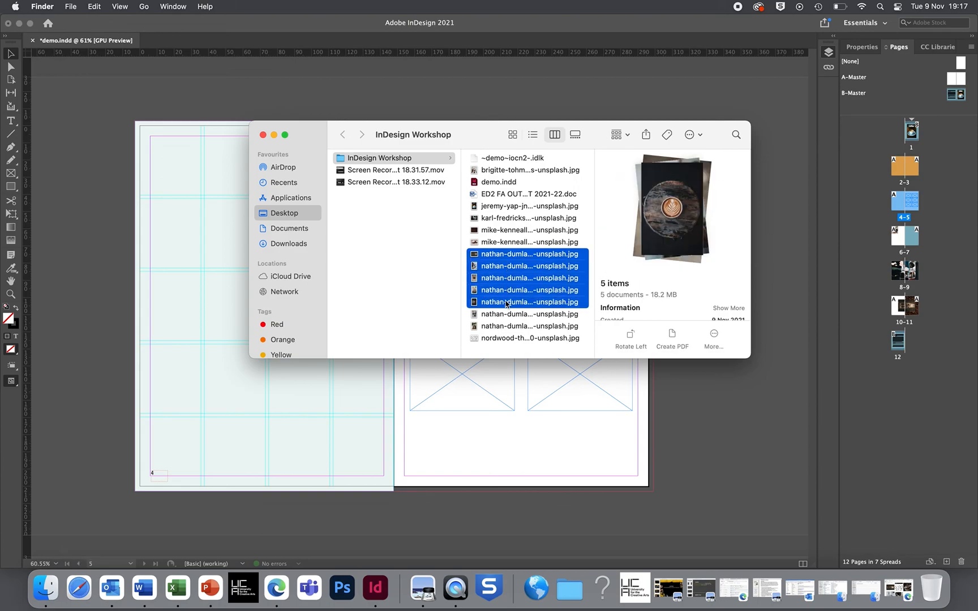
shift+click(506, 314)
drag(506, 315, 687, 454)
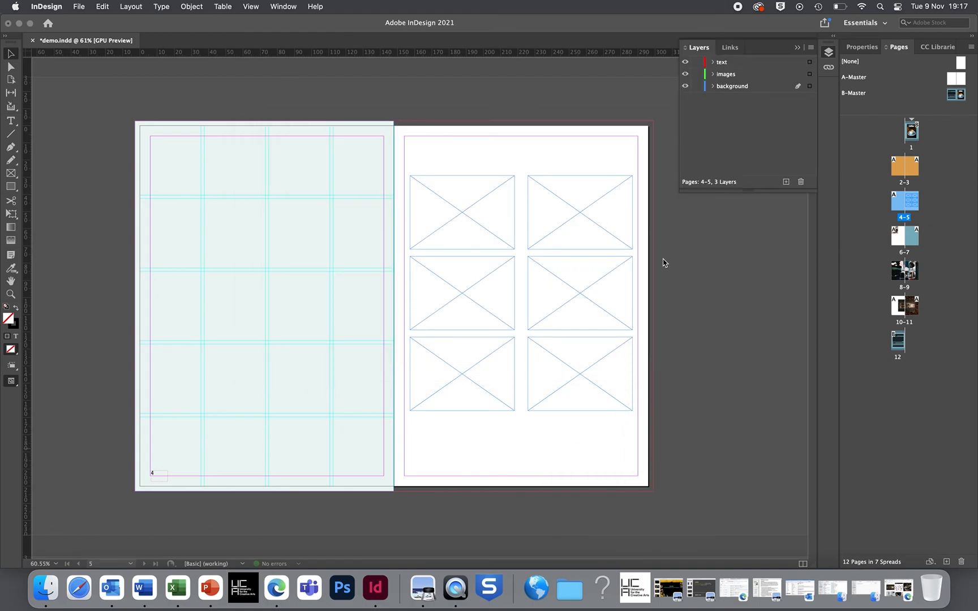
Place the six loaded coffee photos into the six frames on page 5, one photo per frame.
click(446, 197)
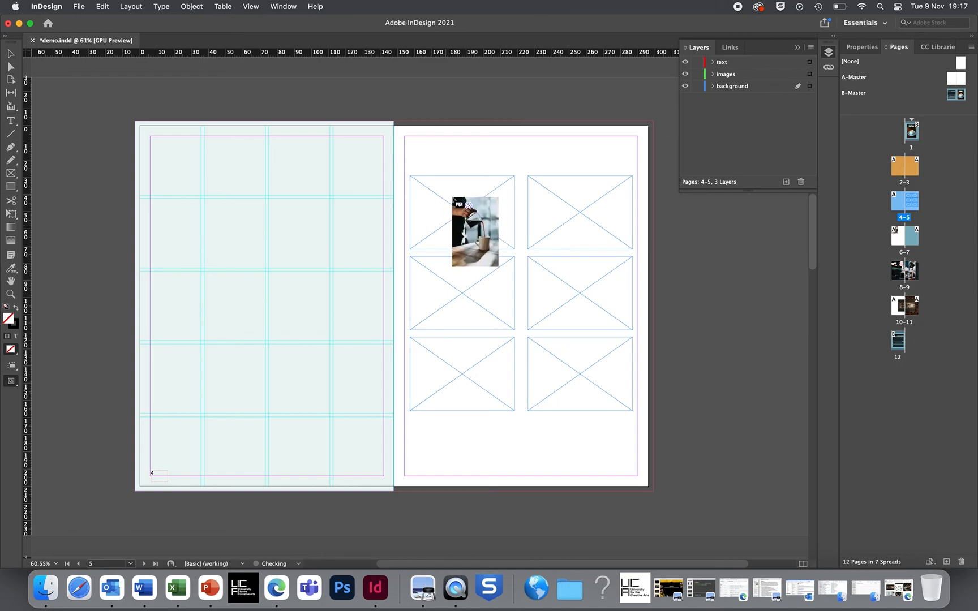
click(446, 197)
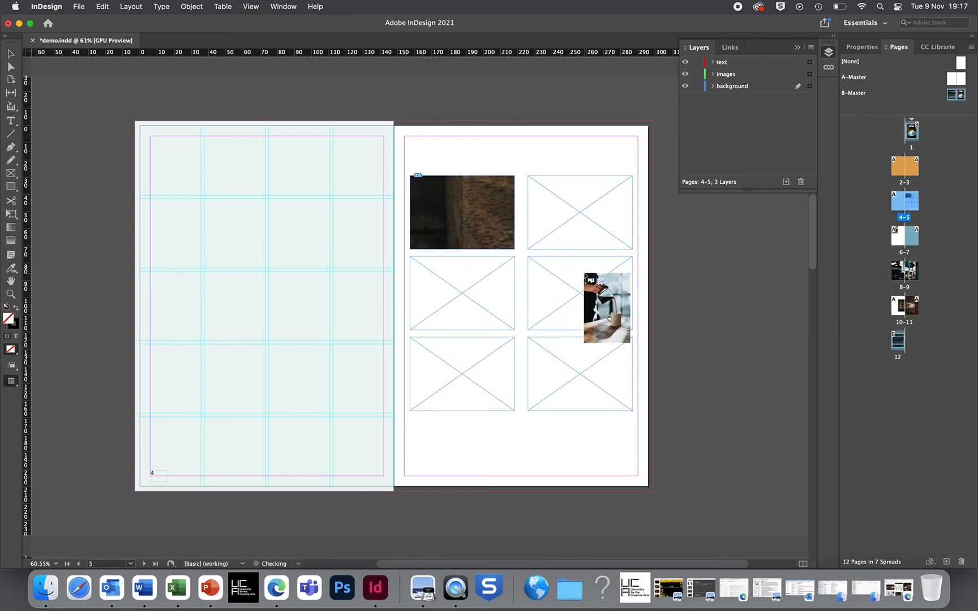
click(471, 281)
click(471, 351)
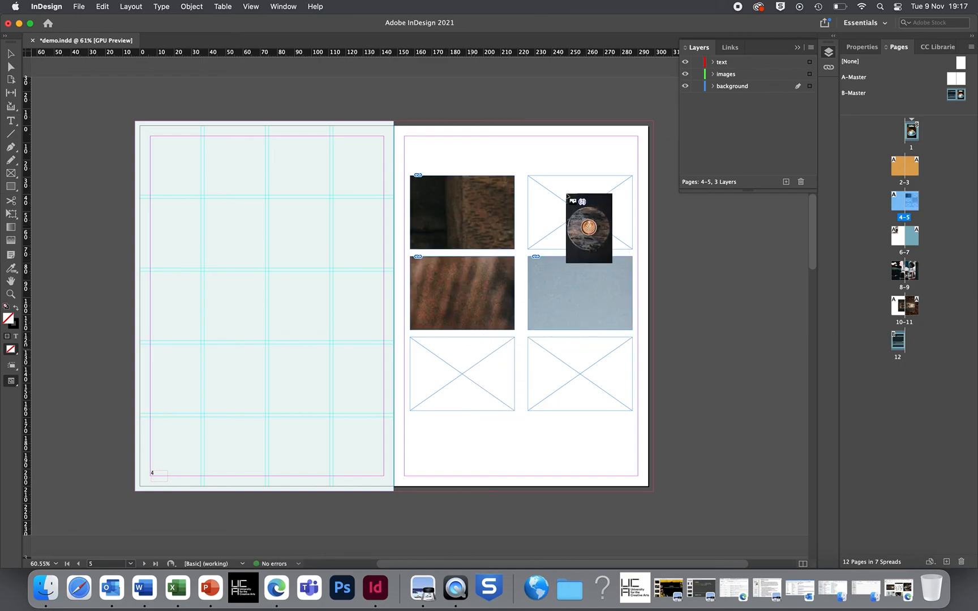
click(595, 356)
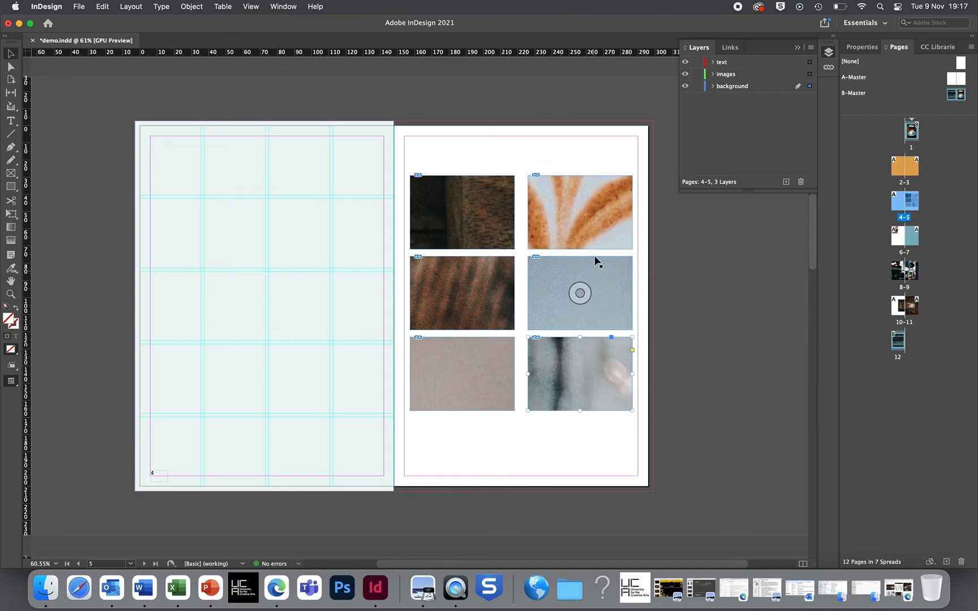
Fill all six page 5 frames proportionally and shift the three-glasses photo about 10 mm up inside its frame.
click(484, 227)
shift+click(570, 225)
shift+click(474, 295)
shift+click(569, 298)
shift+click(483, 371)
shift+click(585, 371)
right_click(590, 363)
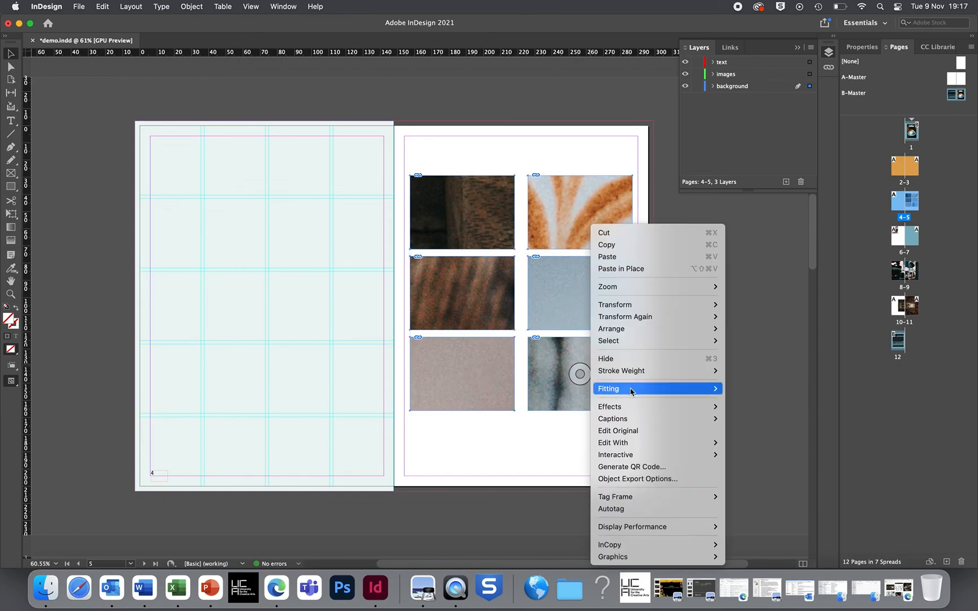
mouse_move(632, 391)
click(761, 390)
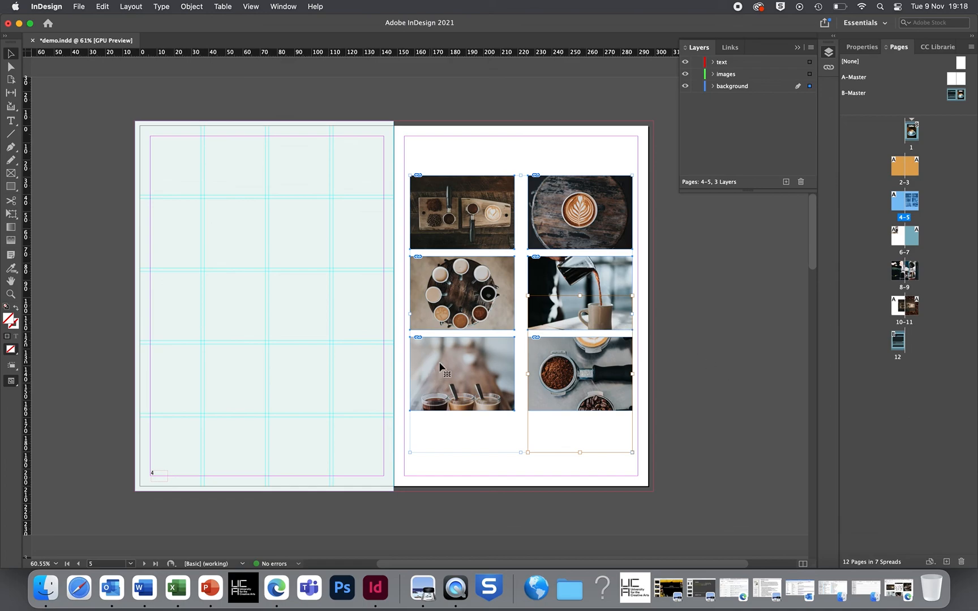
click(463, 375)
drag(465, 375, 467, 361)
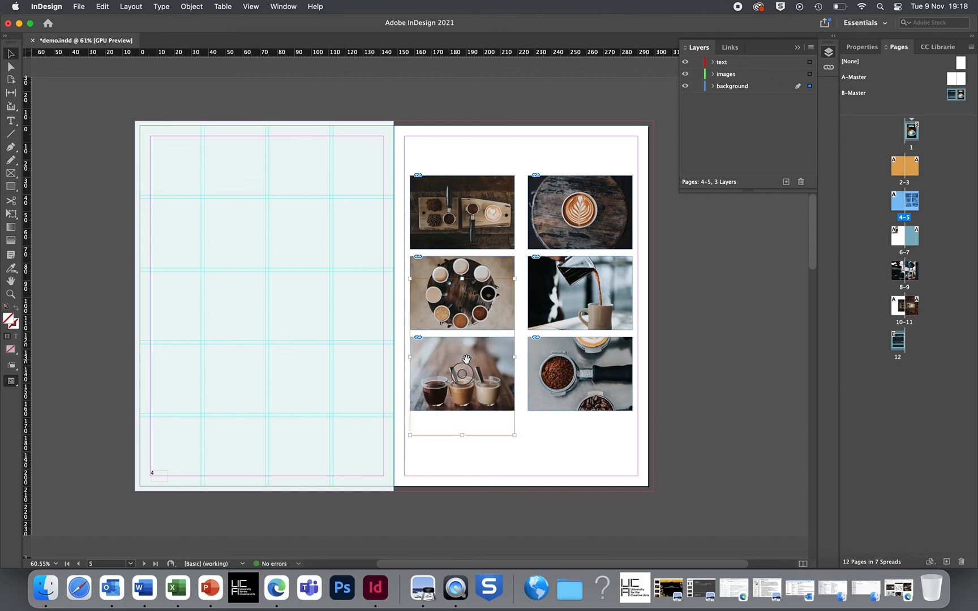
Shift the coffee-pouring photo about 4 mm up inside its frame on page 5 and deselect it.
click(592, 473)
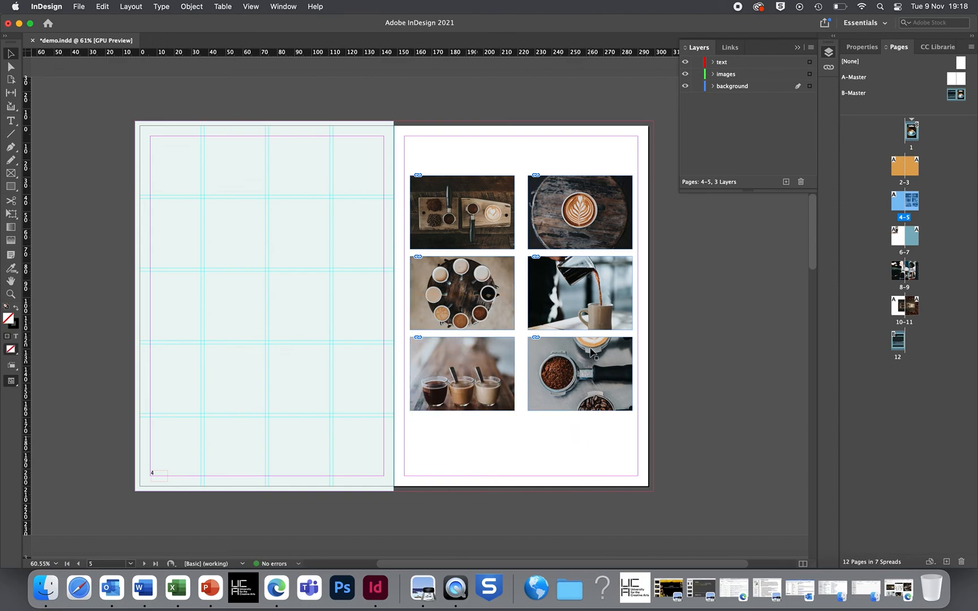
drag(579, 283, 579, 275)
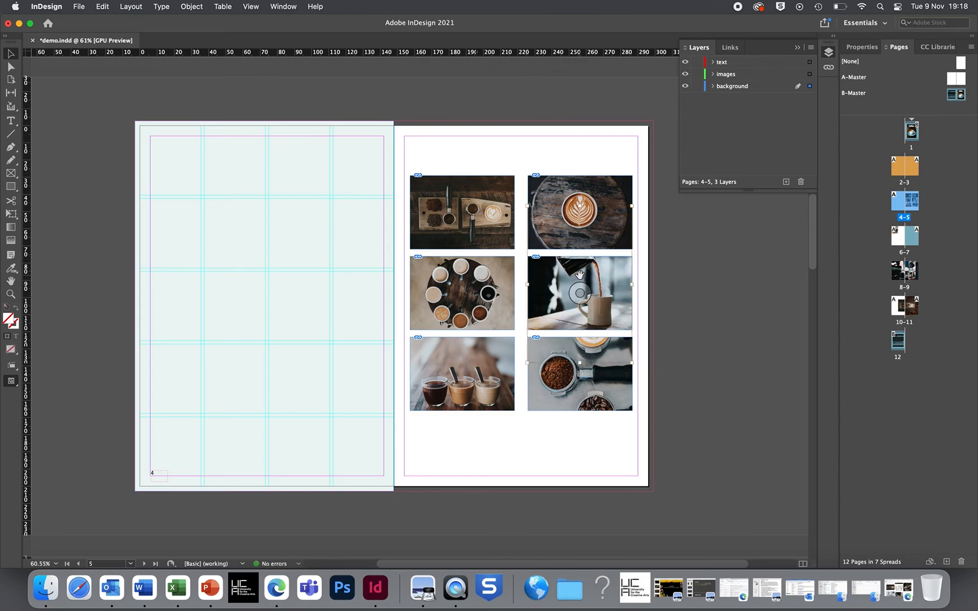
click(677, 334)
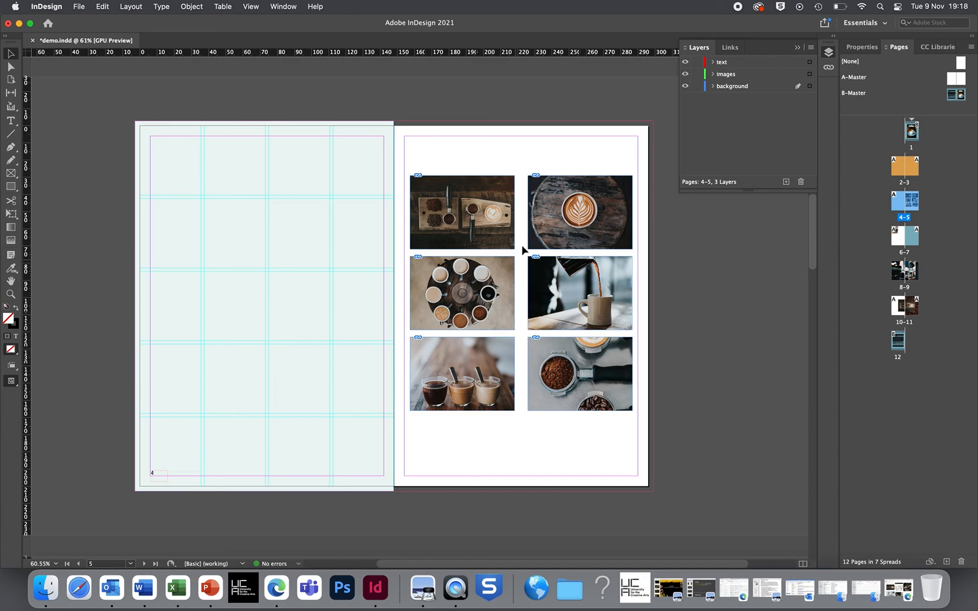
Draw a grid of circular ellipse frames, five columns by seven rows, across page 4.
click(11, 173)
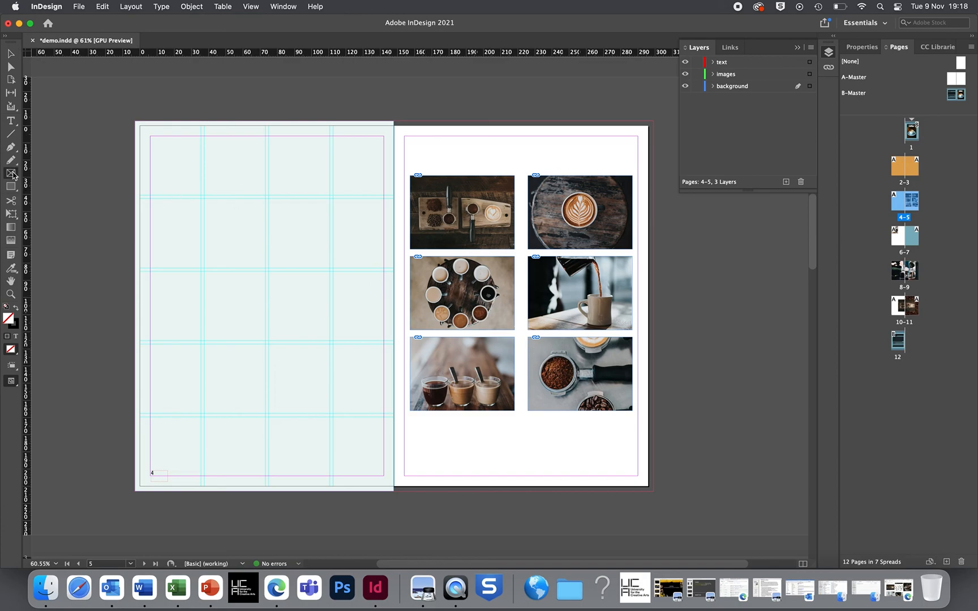
click(13, 173)
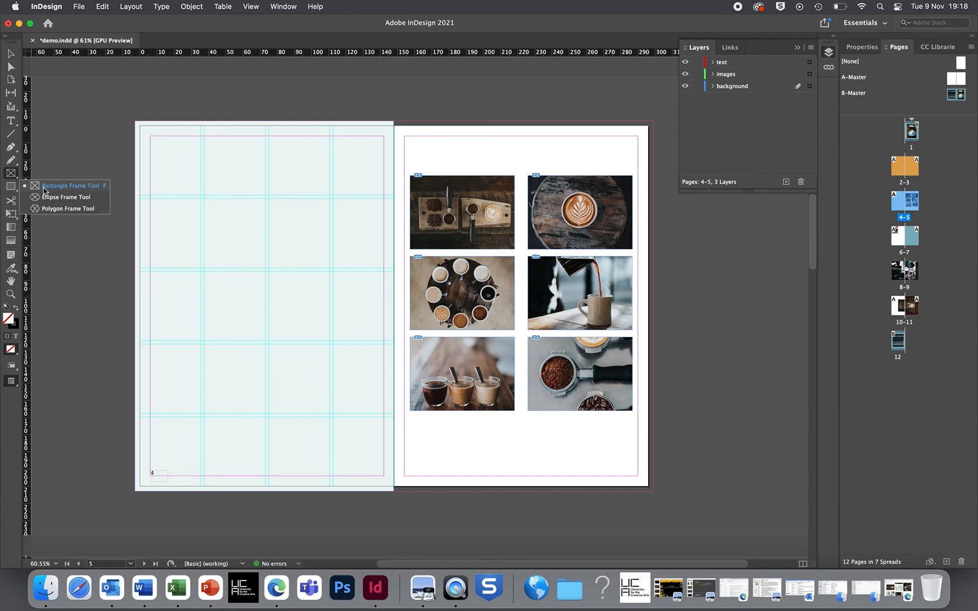
click(47, 198)
drag(171, 161, 411, 527)
key(Up)
key(Up)
key(Up)
key(Up)
key(Up)
key(Up)
key(Right)
key(Right)
key(Right)
key(Right)
Move the circle grid about 14 mm up and left to centre it on page 4, and deselect it.
click(11, 53)
drag(283, 223, 259, 198)
key(super+shift+a)
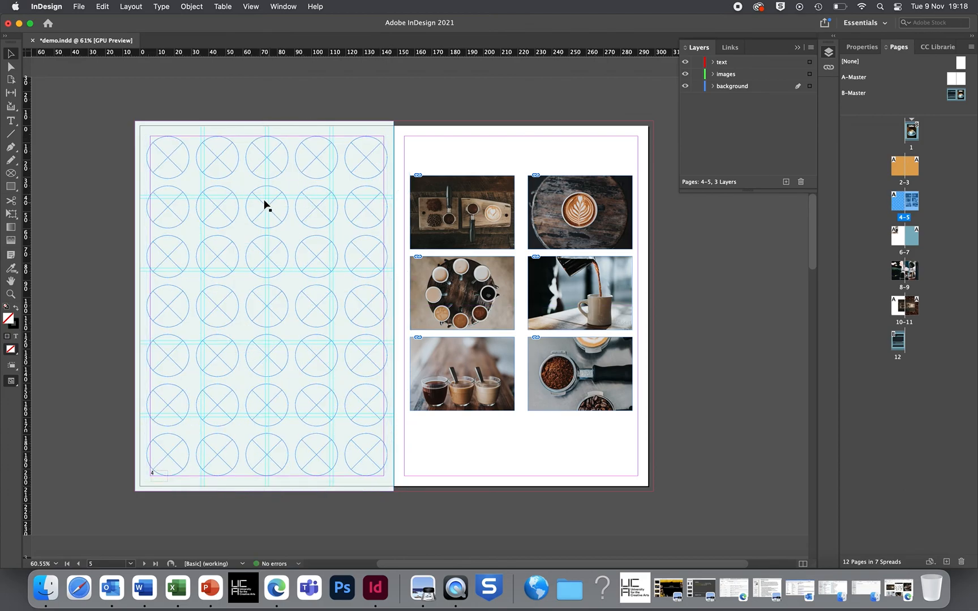
Delete the diagonal of circles from the top row's second circle to the fourth row's fifth circle.
key(BackSpace)
click(262, 199)
key(BackSpace)
click(308, 247)
key(BackSpace)
click(356, 310)
key(BackSpace)
Delete the diagonal of circles from the fifth row's last circle up to the top row's first circle.
click(365, 351)
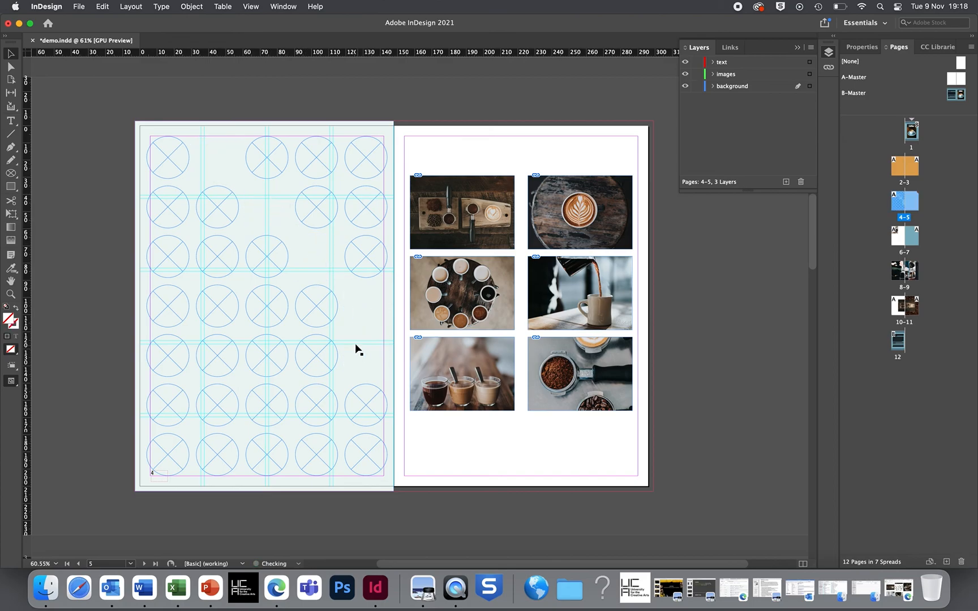
key(BackSpace)
click(323, 319)
key(BackSpace)
click(273, 268)
key(BackSpace)
click(232, 221)
key(BackSpace)
click(179, 161)
key(BackSpace)
Delete the diagonal of circles from the second row's first circle down to the sixth row's last circle.
click(174, 217)
key(BackSpace)
click(211, 255)
key(BackSpace)
click(269, 304)
key(BackSpace)
click(319, 356)
key(BackSpace)
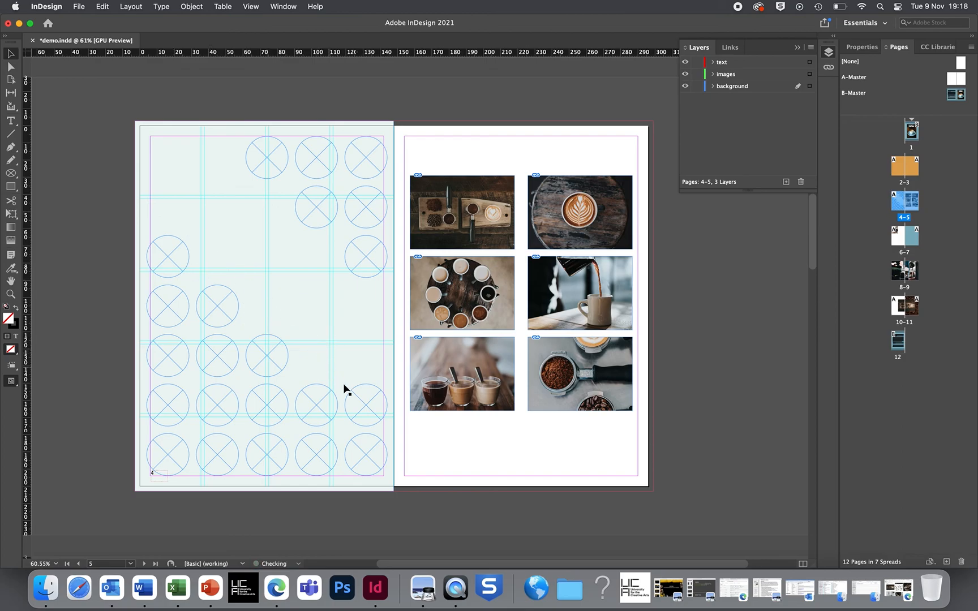
key(BackSpace)
Combine all remaining circle frames on page 4 into a single compound path.
click(362, 448)
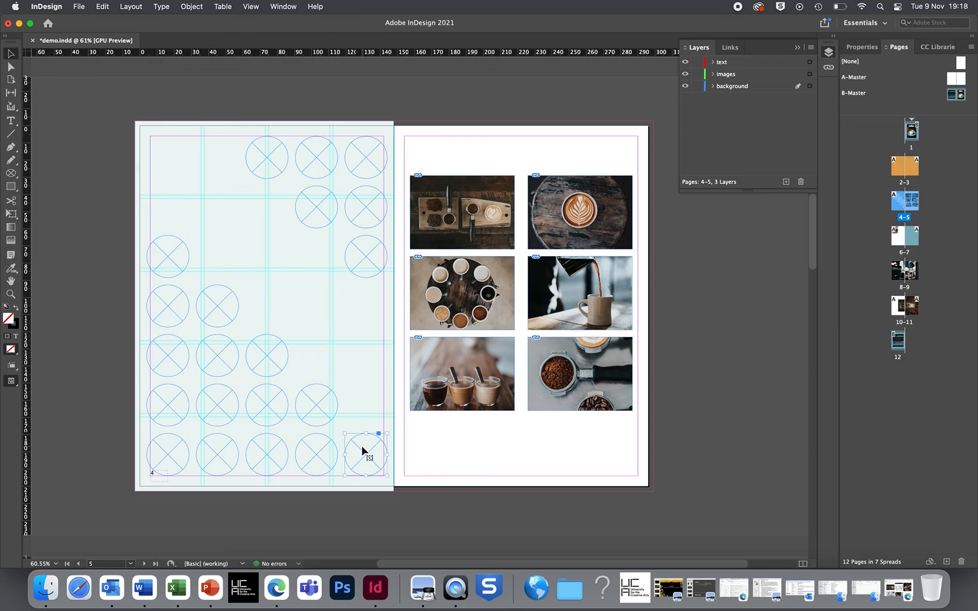
shift+click(306, 449)
shift+click(308, 408)
shift+click(260, 456)
shift+click(266, 410)
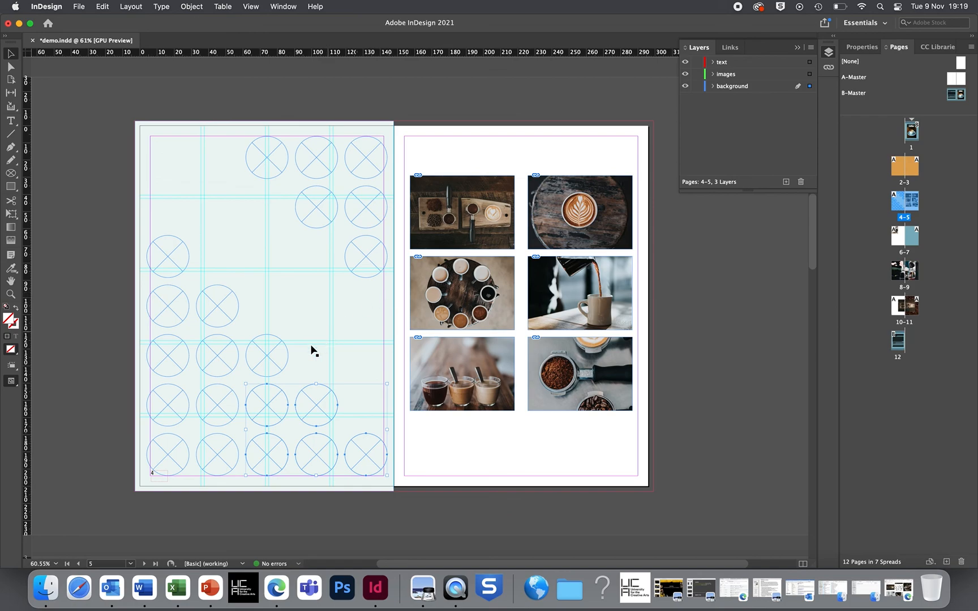
shift+click(273, 359)
shift+click(218, 364)
shift+click(173, 447)
shift+click(172, 400)
shift+click(166, 360)
shift+click(217, 317)
shift+click(176, 306)
shift+click(173, 257)
shift+click(274, 167)
shift+click(373, 256)
shift+click(366, 205)
shift+click(368, 158)
click(192, 6)
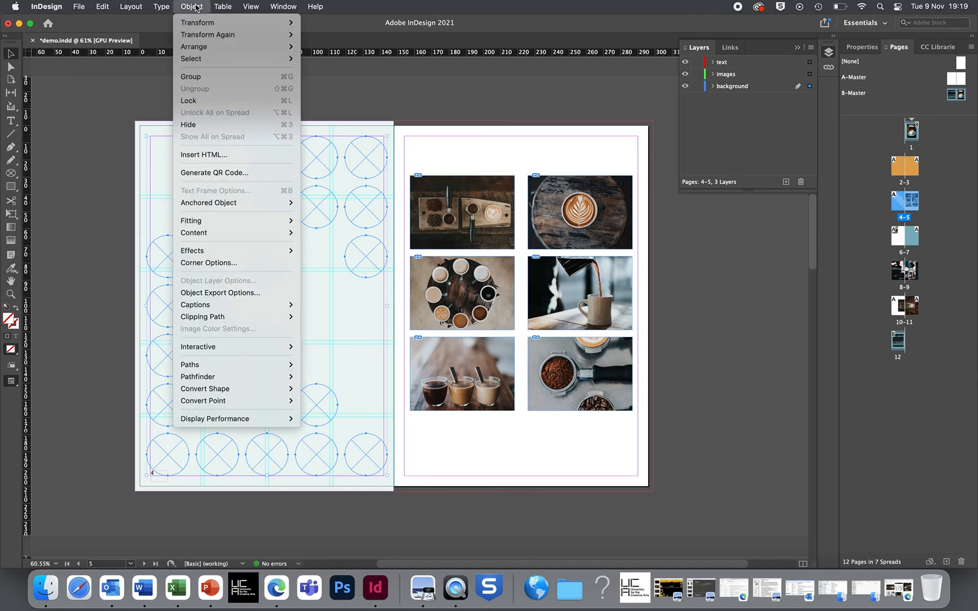
mouse_move(228, 368)
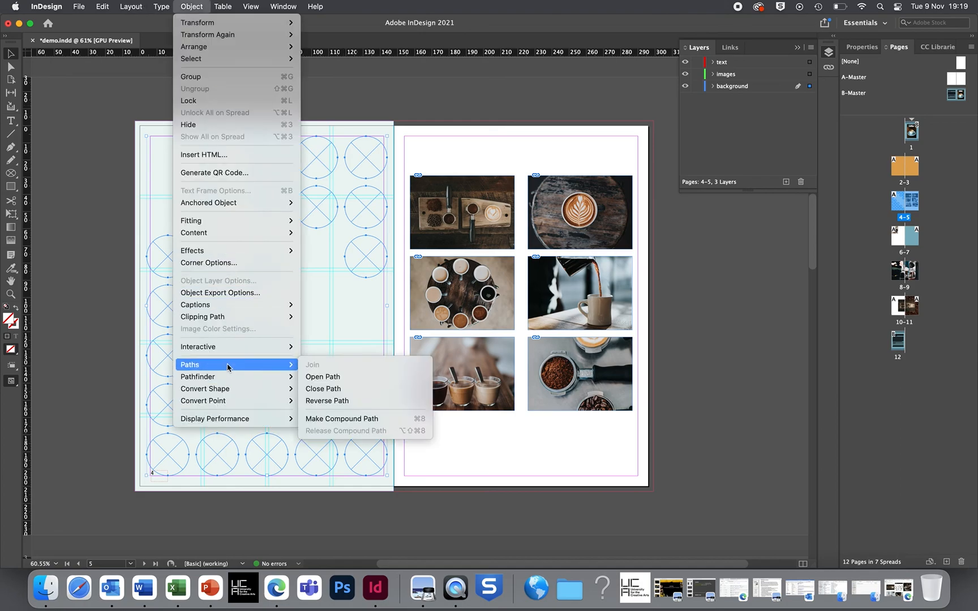
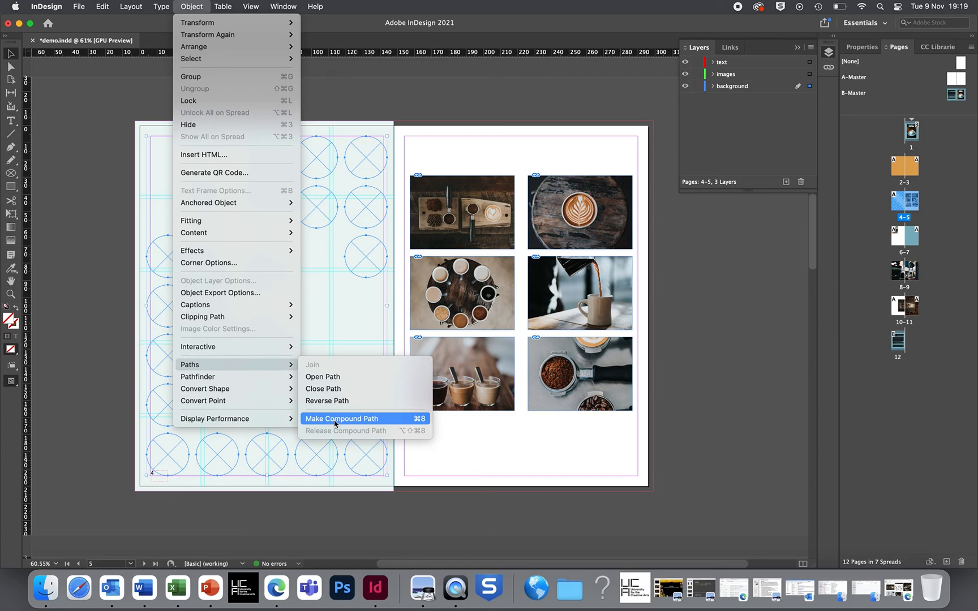
click(334, 421)
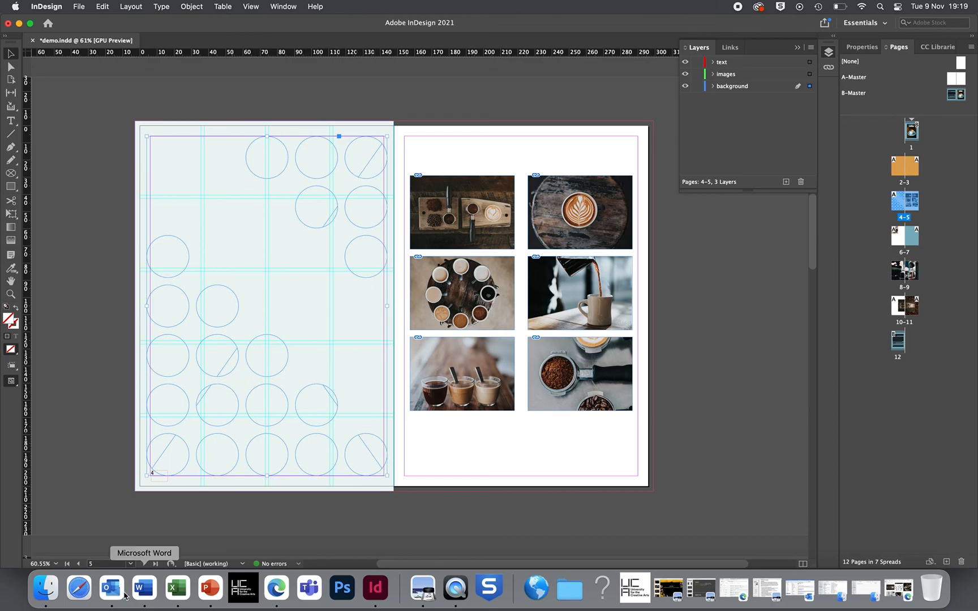
Place the portrait photo of latte cups among plants from the InDesign Workshop folder into the circle frame, filling it proportionally.
click(45, 587)
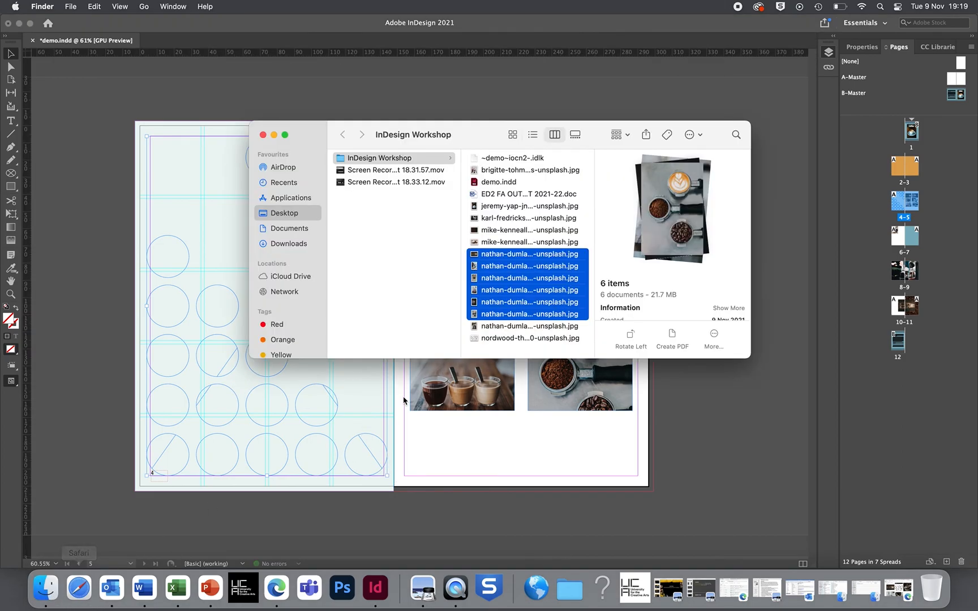
click(538, 327)
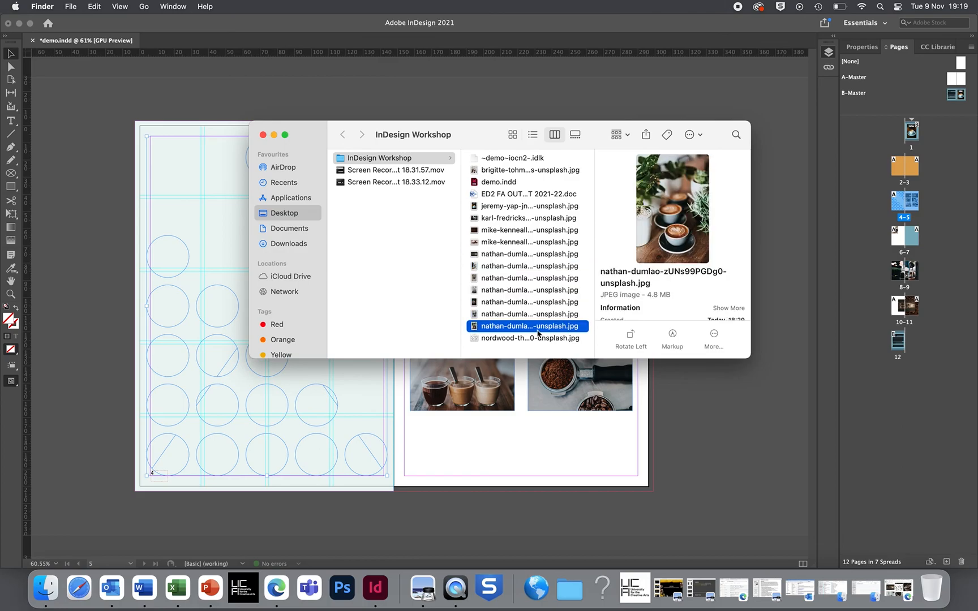
drag(531, 333, 327, 410)
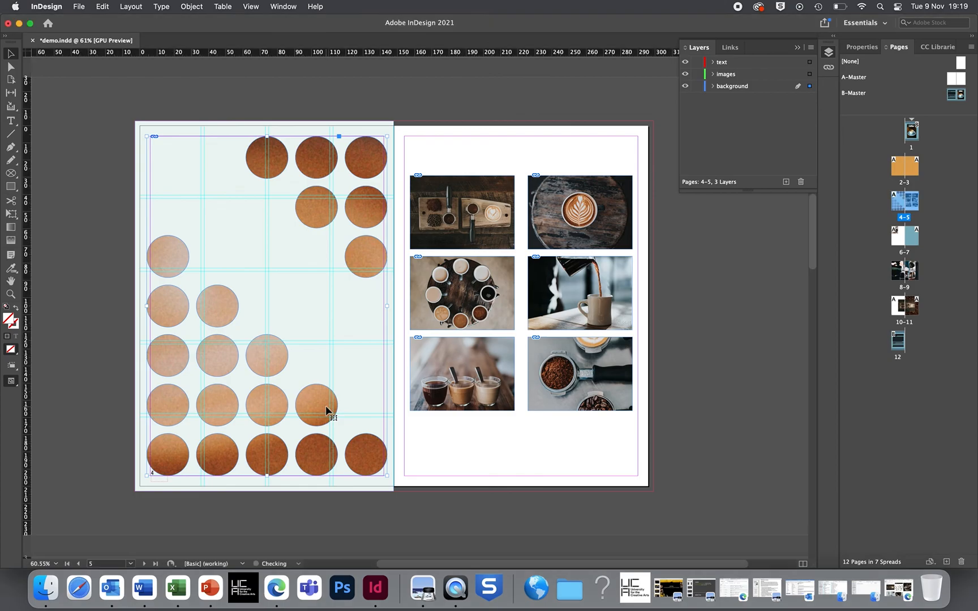
right_click(315, 211)
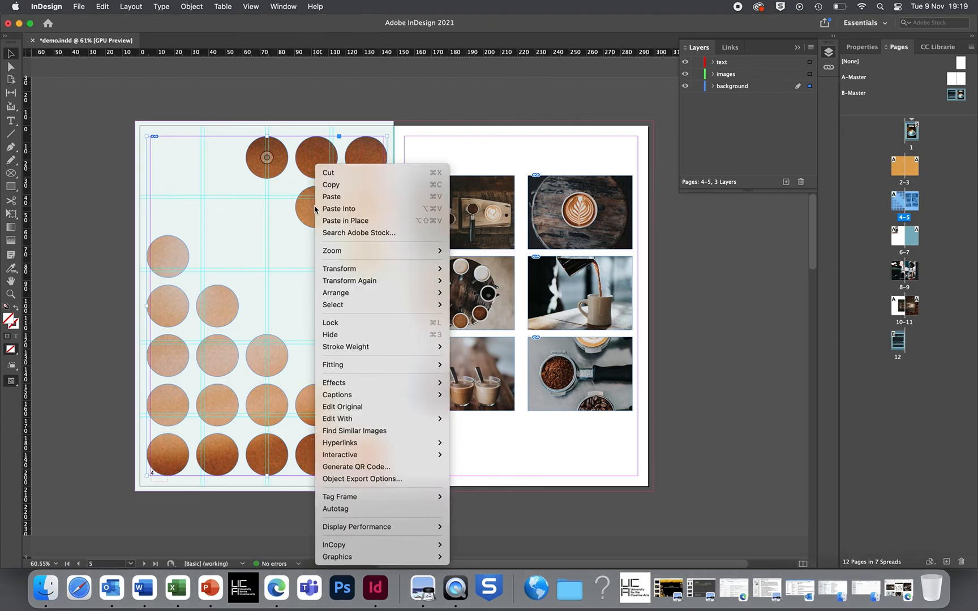
mouse_move(362, 365)
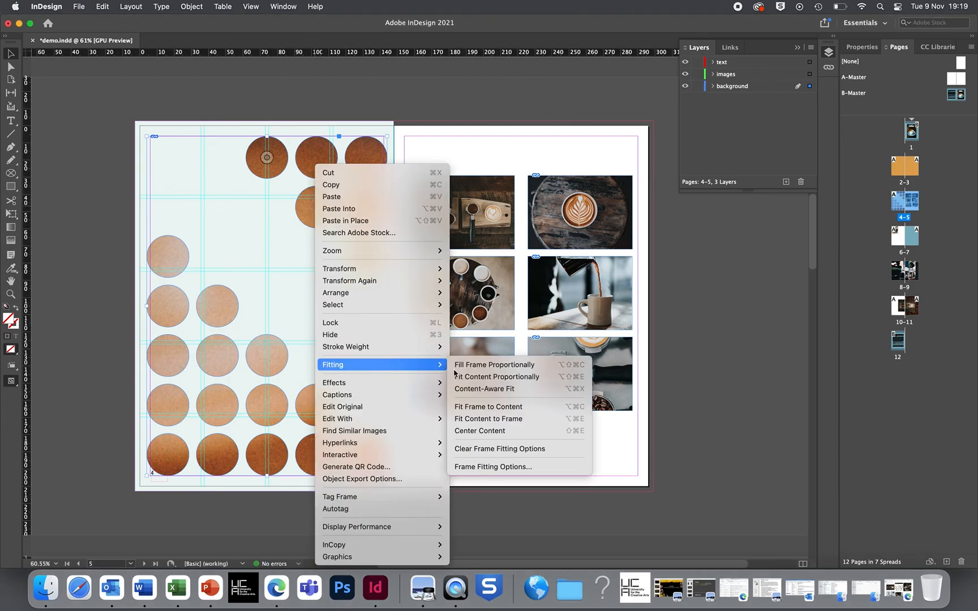
click(487, 366)
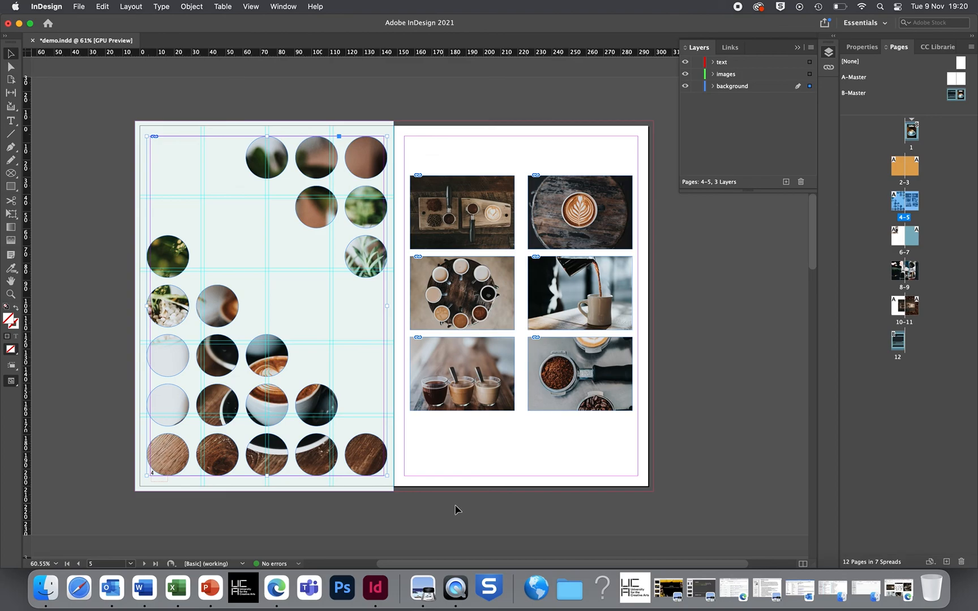
Check the look of the page 4–5 spread in Preview mode and return to the normal view.
key(w)
key(w)
key(w)
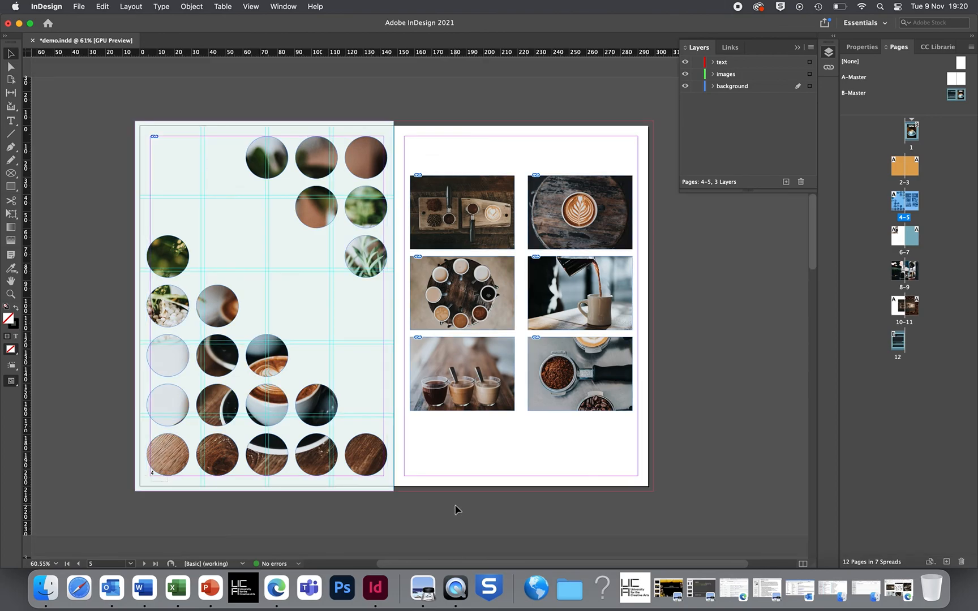
scroll(454, 491, down, 8)
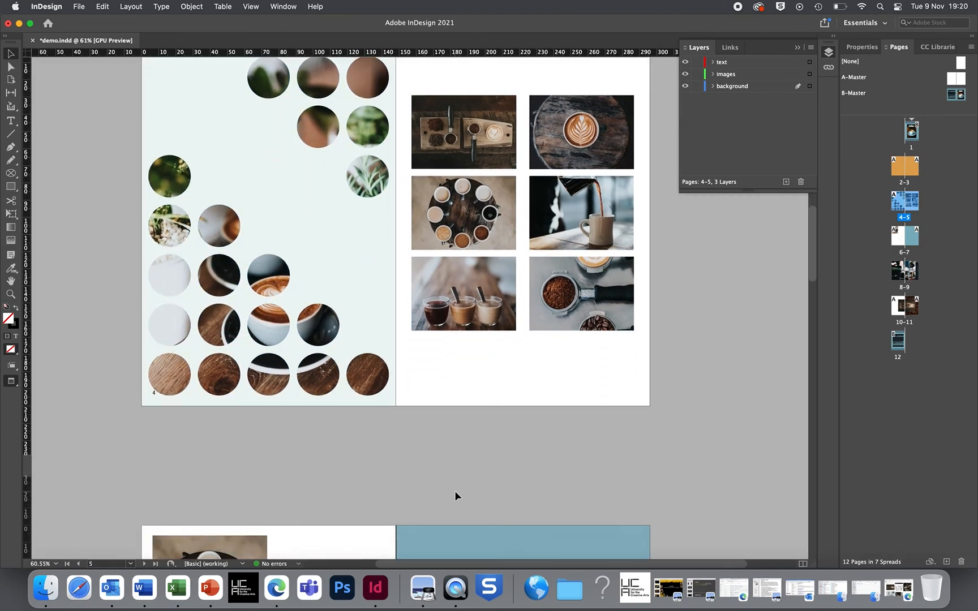
scroll(454, 491, up, 9)
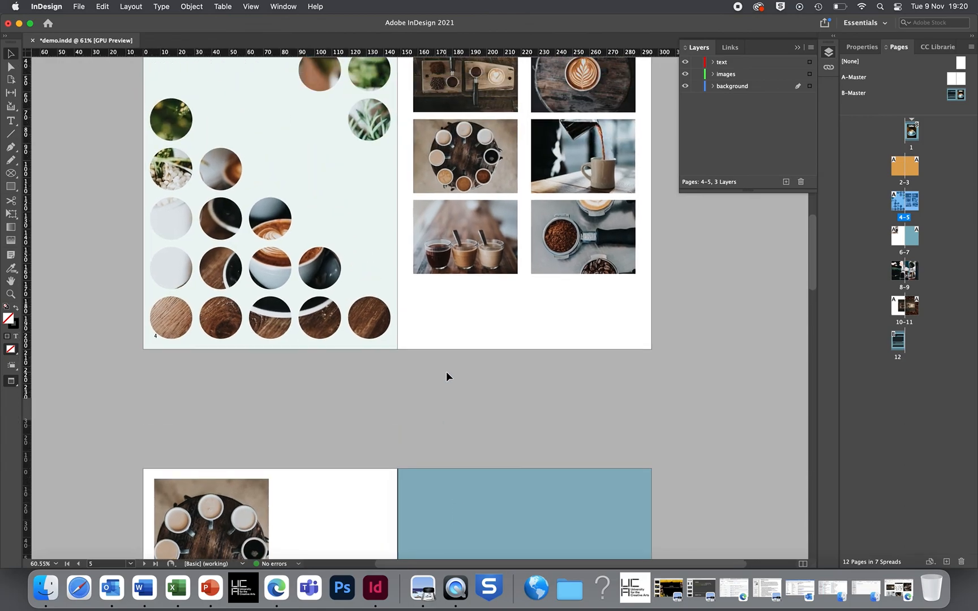
scroll(446, 372, down, 9)
key(w)
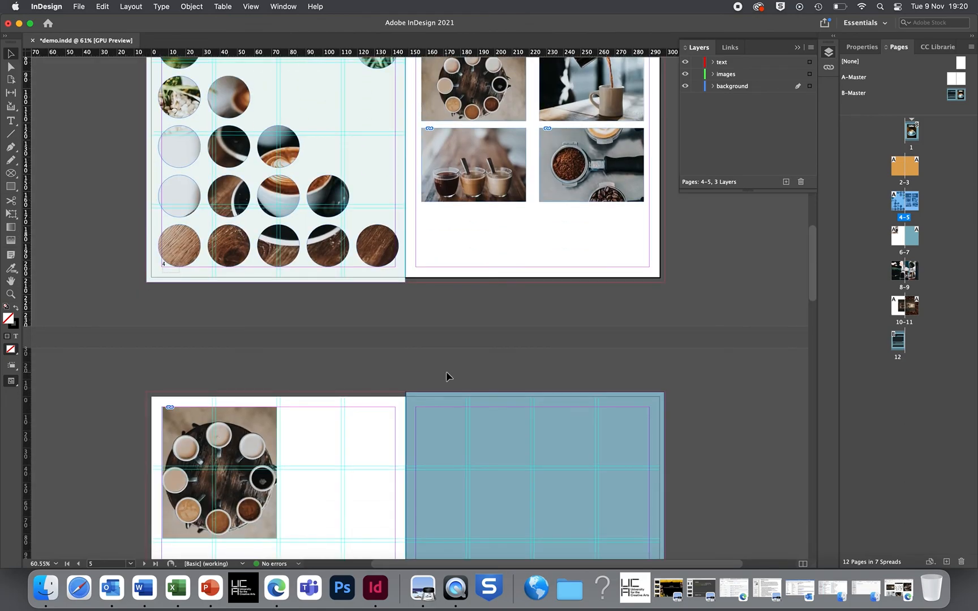
scroll(446, 372, up, 5)
Draw a text frame about 122 × 73 mm on blue page 7 and enter "Cup of Joe" with one word per line.
scroll(446, 371, down, 10)
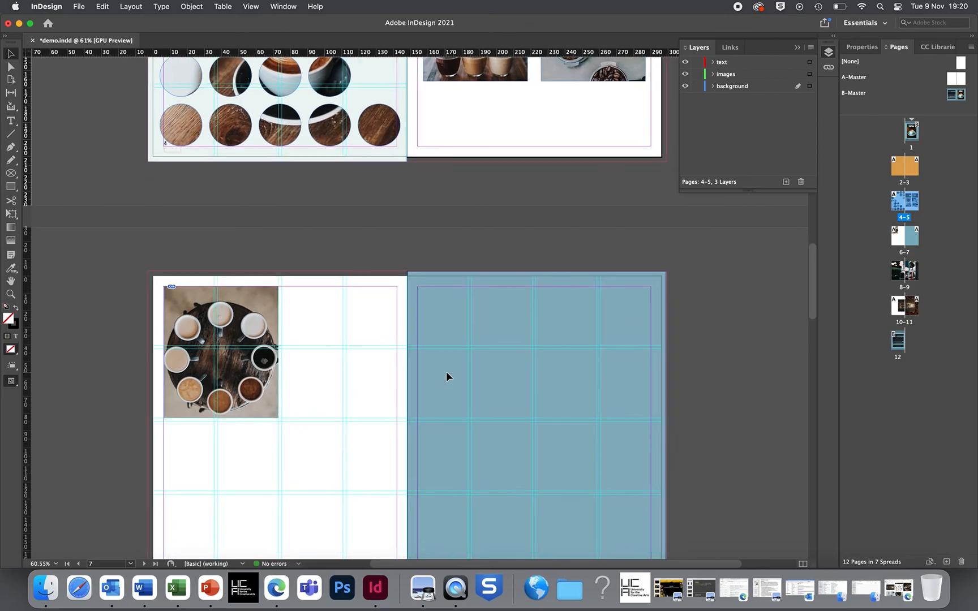
scroll(152, 232, down, 5)
key(t)
scroll(447, 255, up, 3)
drag(422, 201, 632, 326)
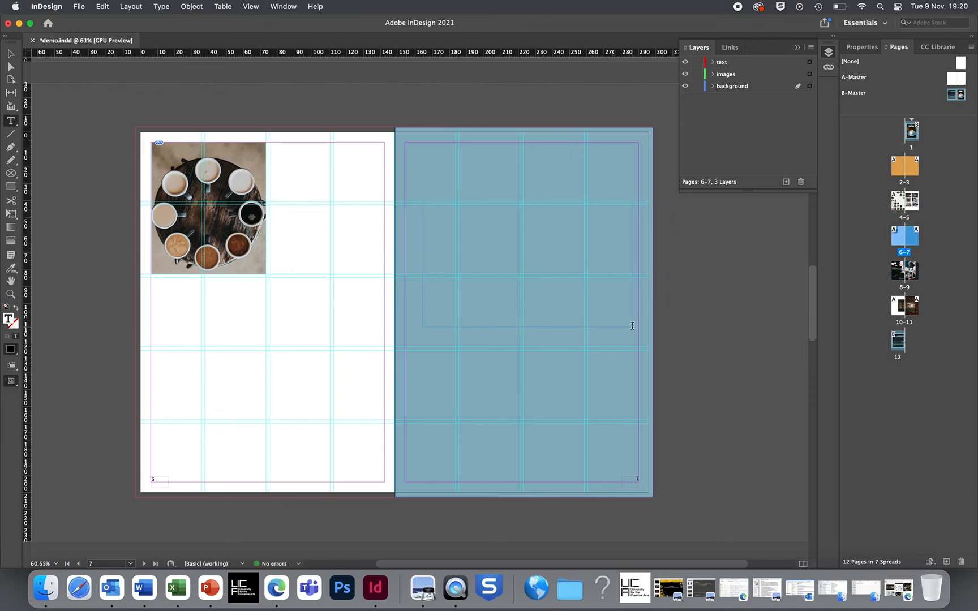
text(Co)
text(p of Joe)
Apply the "title text" character style to the whole "Cup of Joe" text.
drag(455, 231, 421, 203)
click(872, 47)
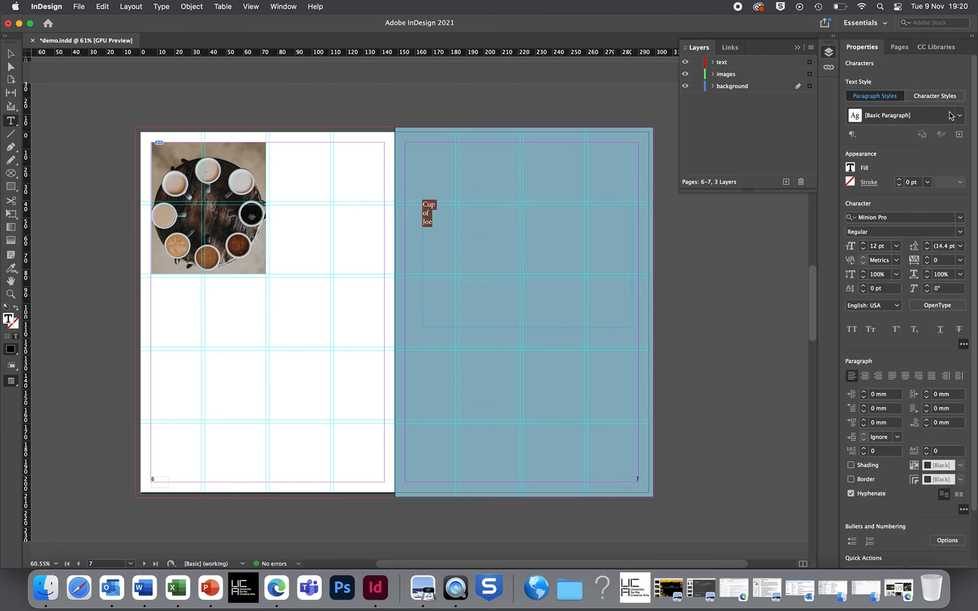
click(935, 95)
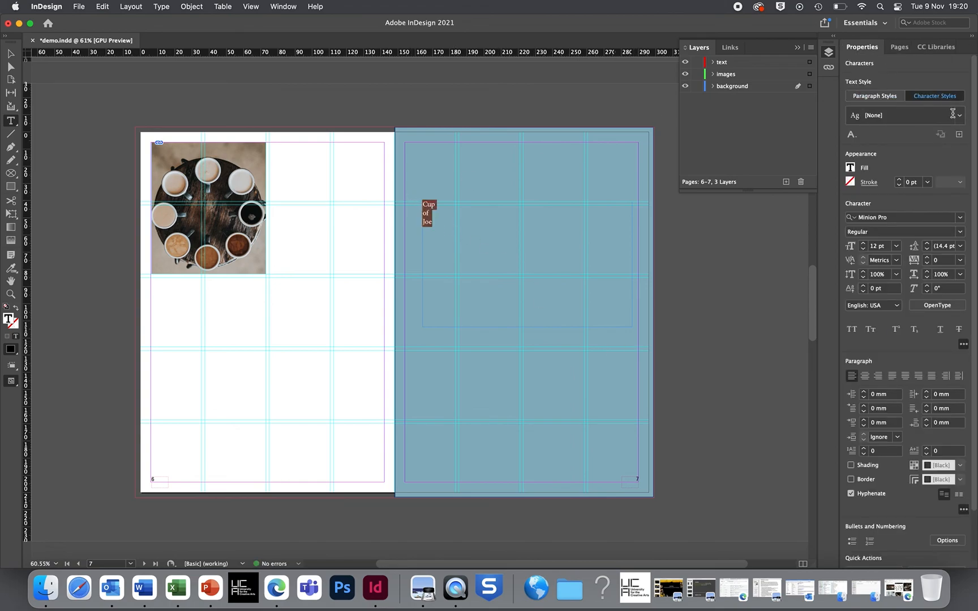
click(959, 116)
click(919, 154)
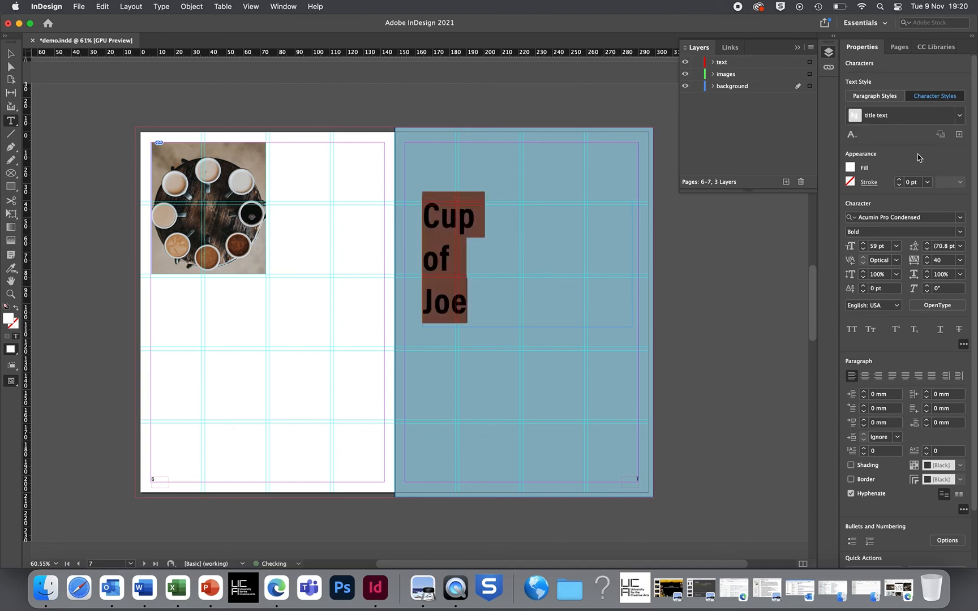
Centre-align the "Cup of Joe" title and set its font size to 200 pt.
click(868, 378)
click(864, 243)
click(863, 243)
click(864, 243)
click(864, 244)
click(864, 243)
click(864, 243)
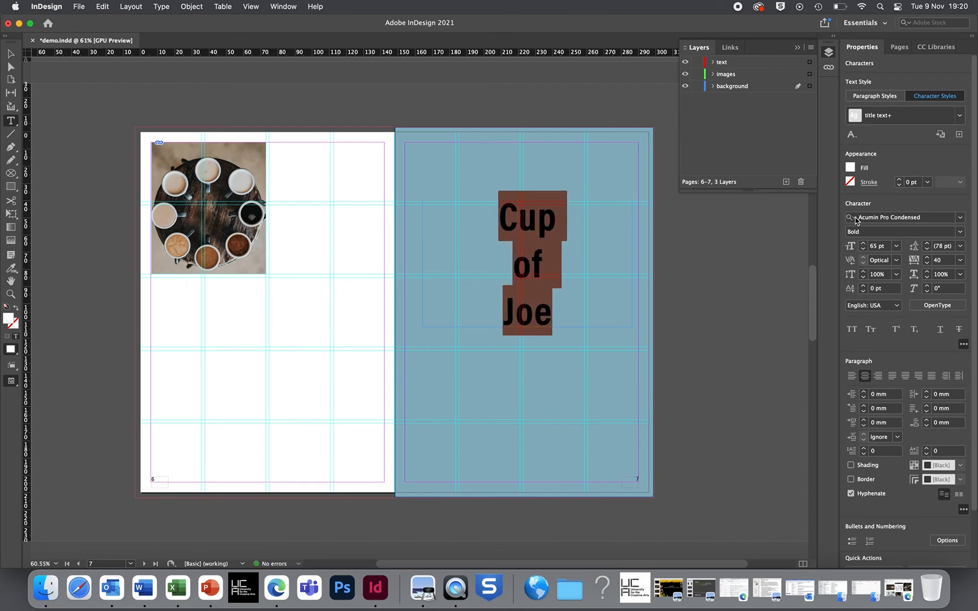
click(850, 247)
text(200)
key(Return)
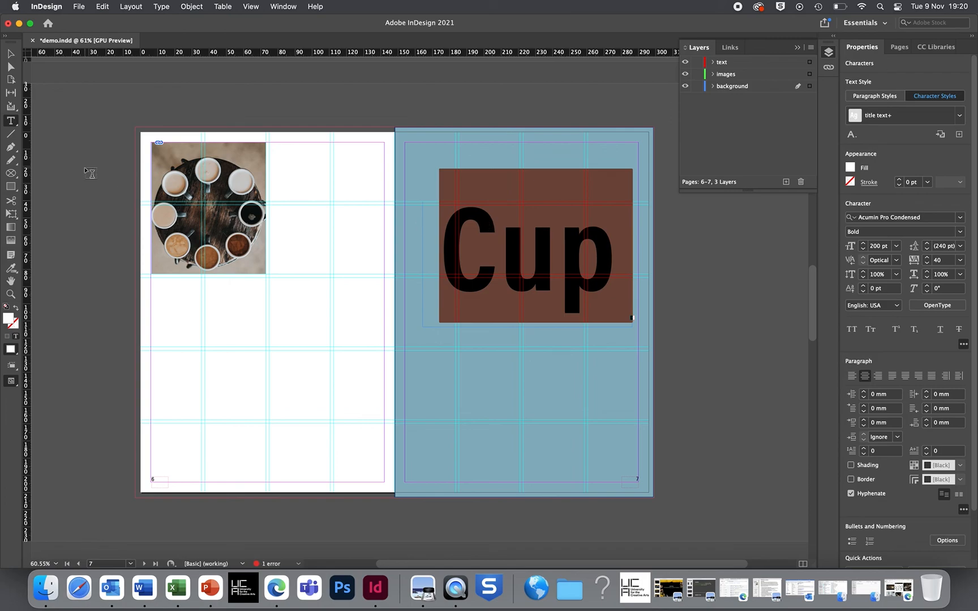
Extend the title frame below and above page 7's edges to a height of about 234 mm.
click(11, 53)
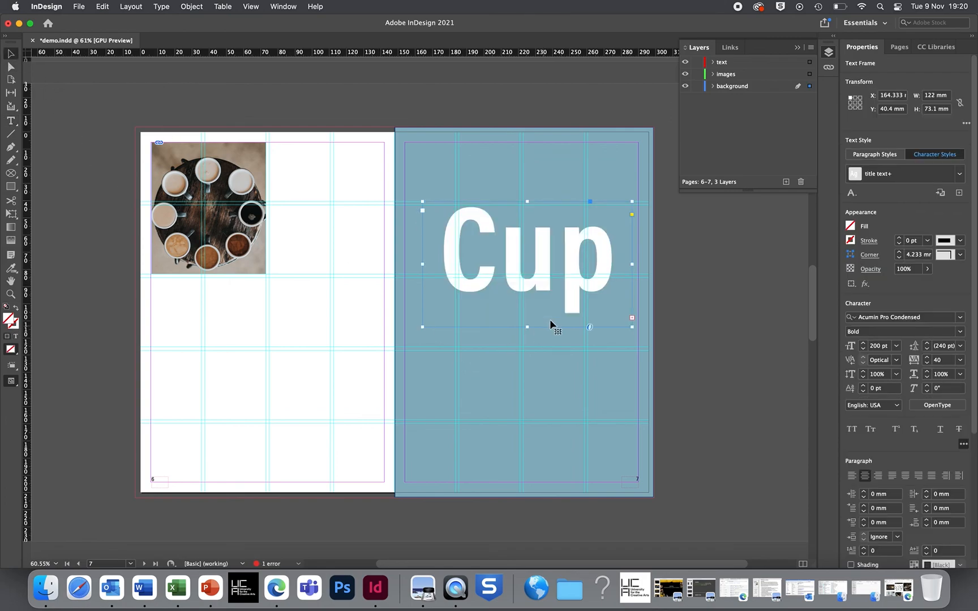
drag(529, 328, 543, 514)
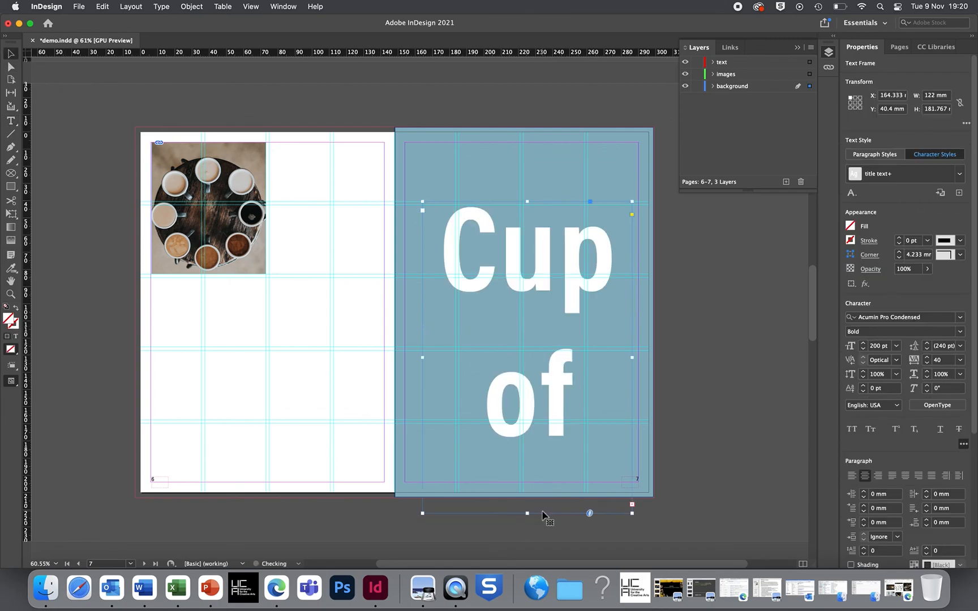
drag(528, 202, 528, 111)
Reduce the leading of the whole "Cup of Joe" title to 140 pt.
double_click(571, 431)
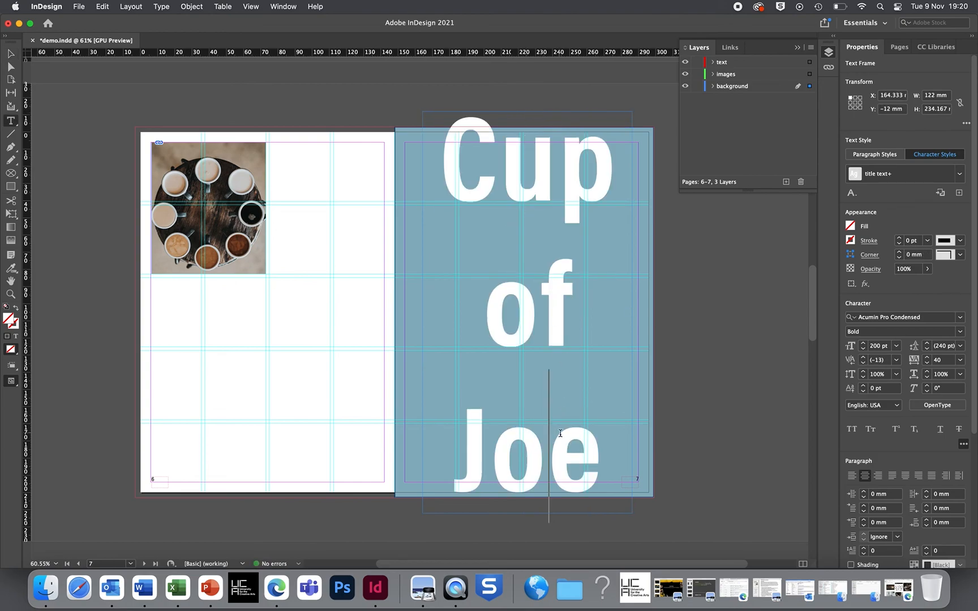
key(super+a)
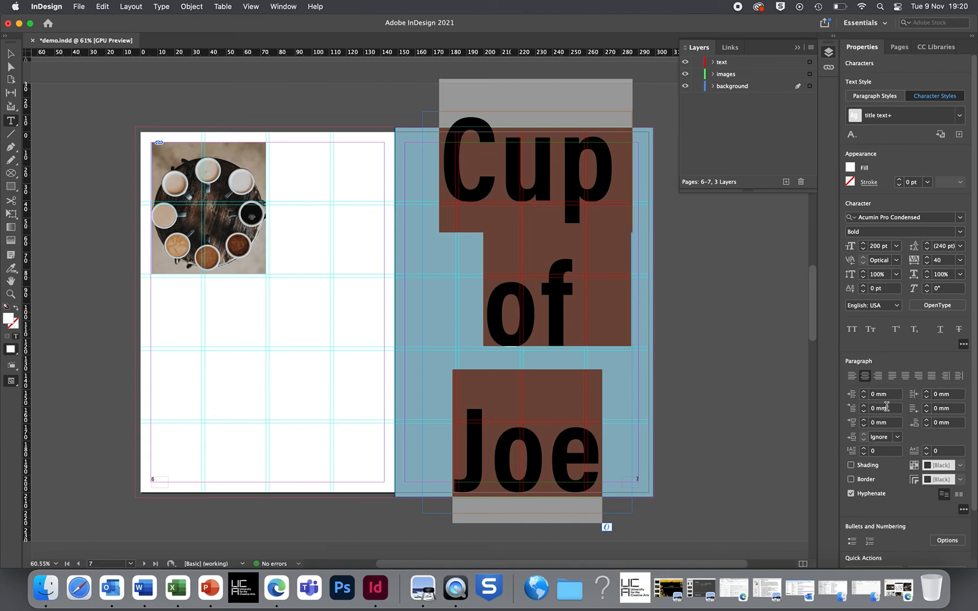
click(926, 250)
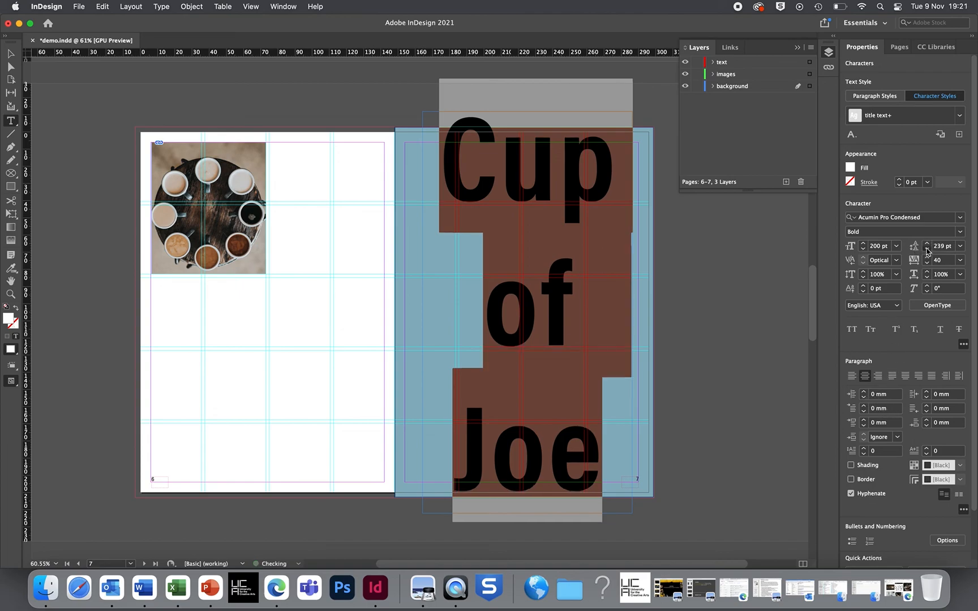
click(927, 250)
click(927, 250)
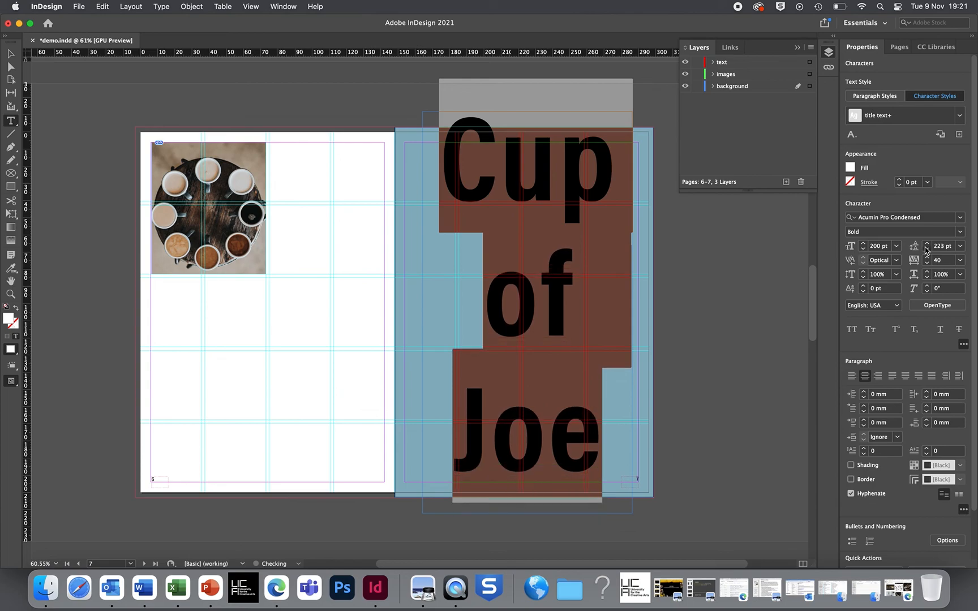
click(927, 249)
click(926, 250)
click(927, 249)
click(927, 249)
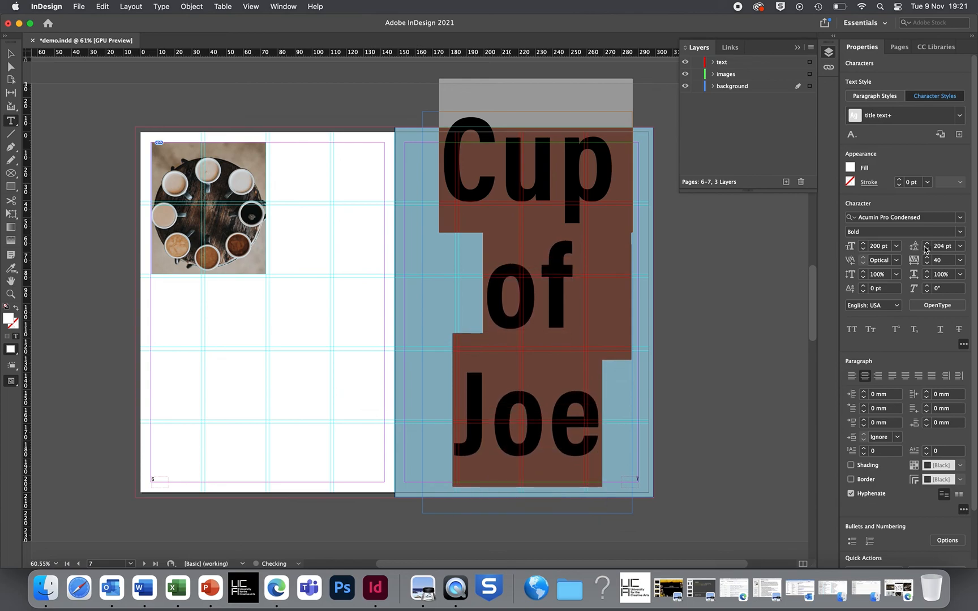
click(926, 250)
click(927, 250)
click(927, 250)
click(926, 250)
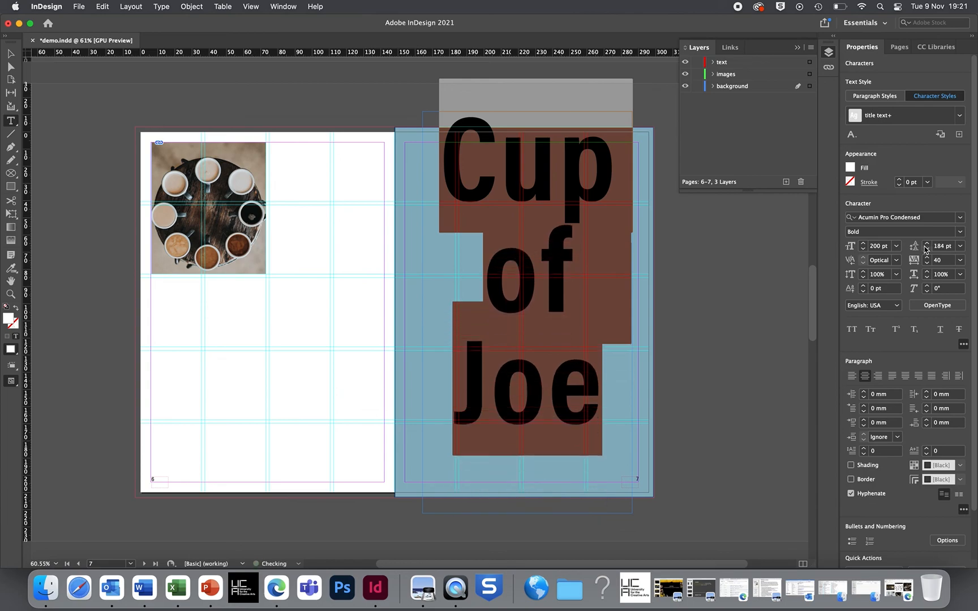
click(927, 249)
click(926, 249)
Set the font size of the word "of" in the title to 170 pt.
click(572, 256)
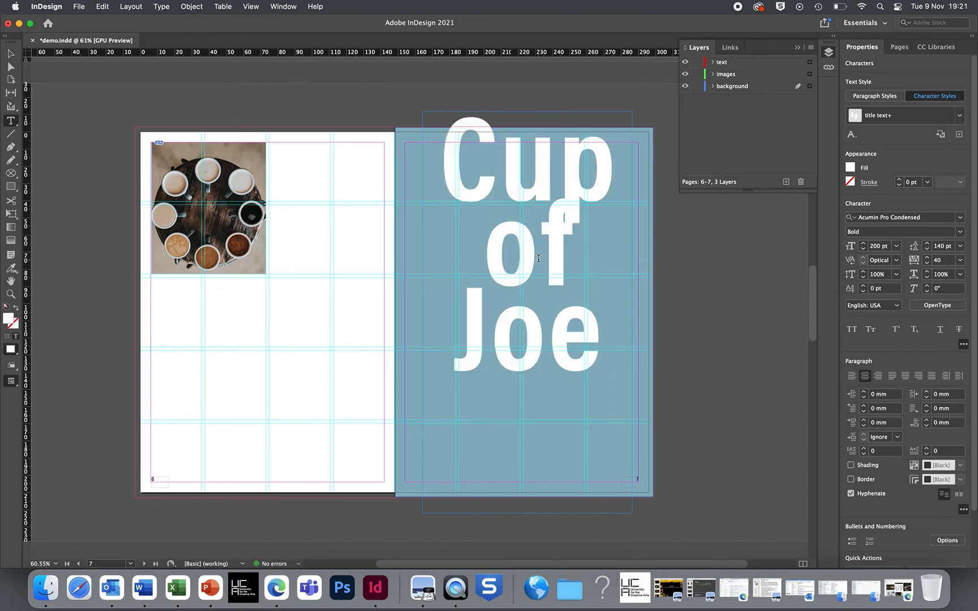
double_click(572, 256)
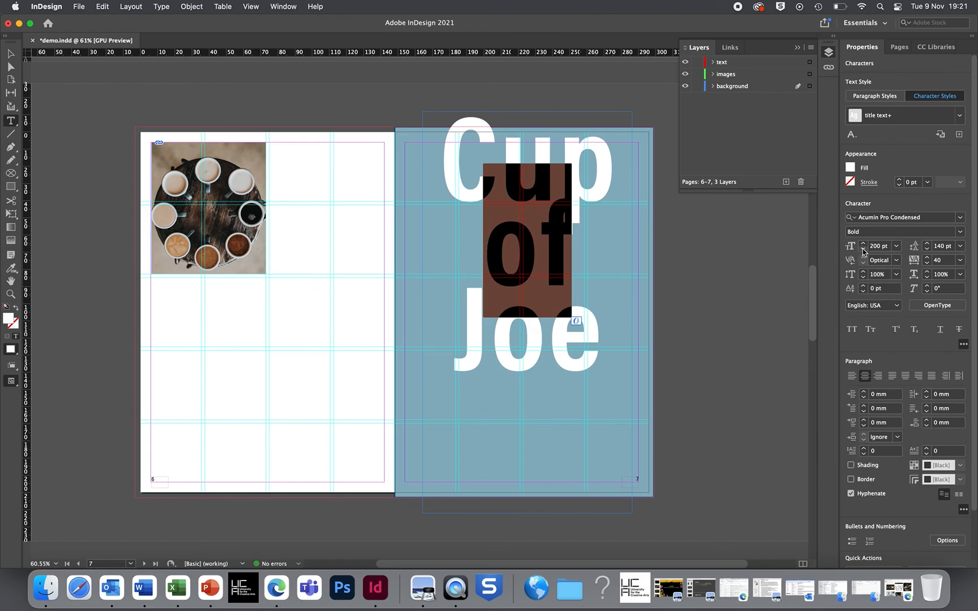
click(883, 248)
text(17)
key(Return)
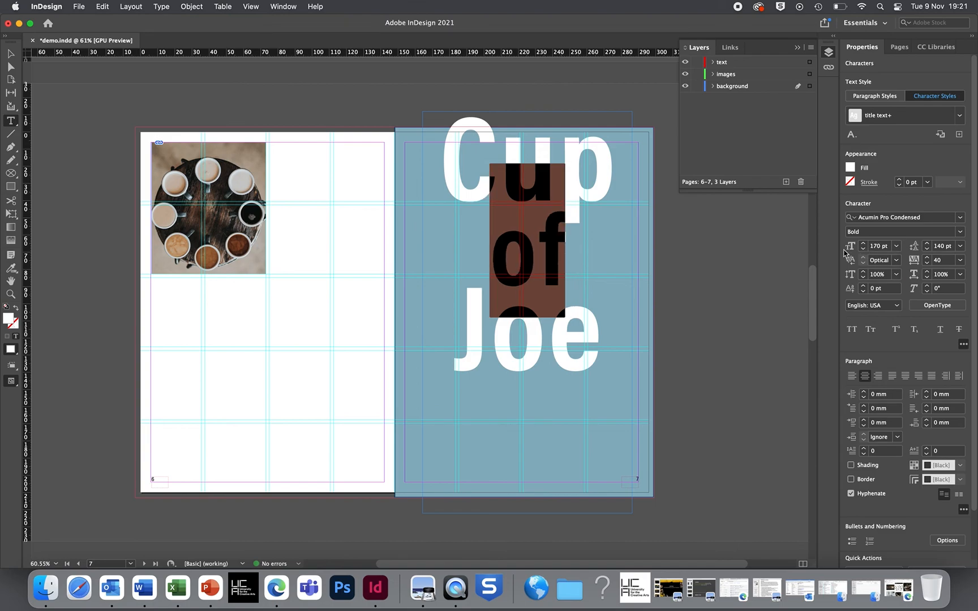
click(718, 335)
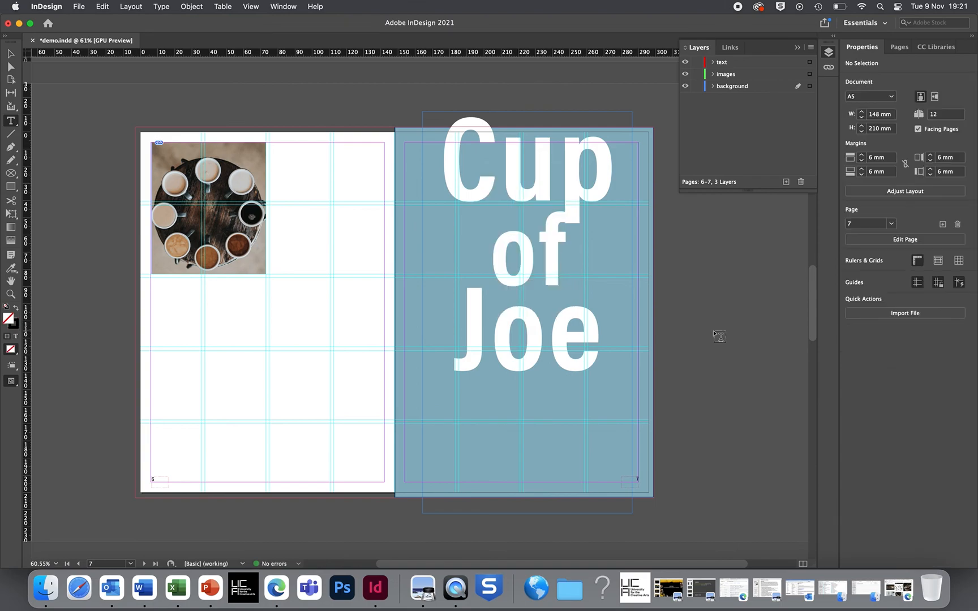
Reduce the font size of the title word "of" further to 149 pt.
double_click(565, 263)
click(564, 259)
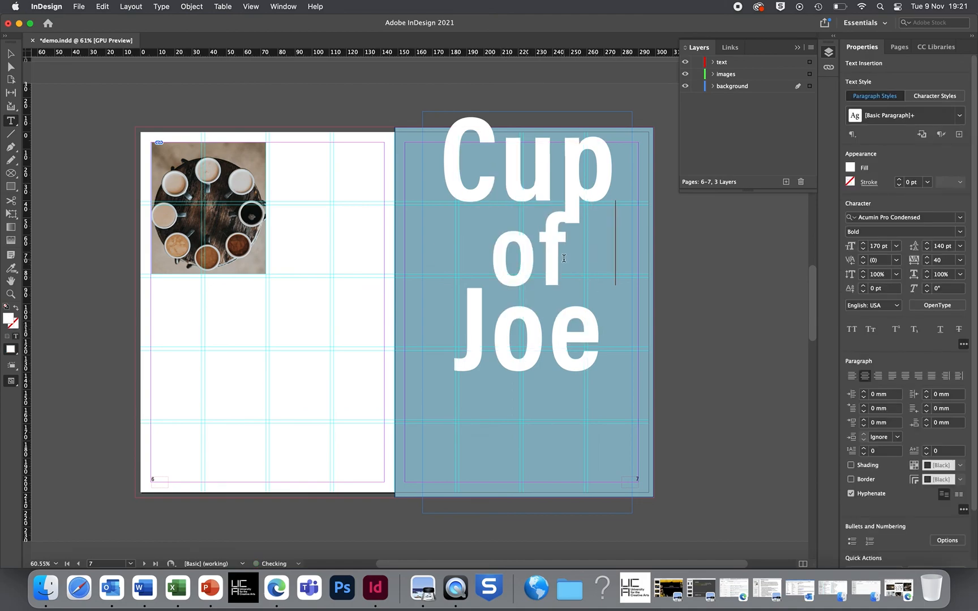
click(560, 258)
drag(560, 250, 490, 251)
click(862, 244)
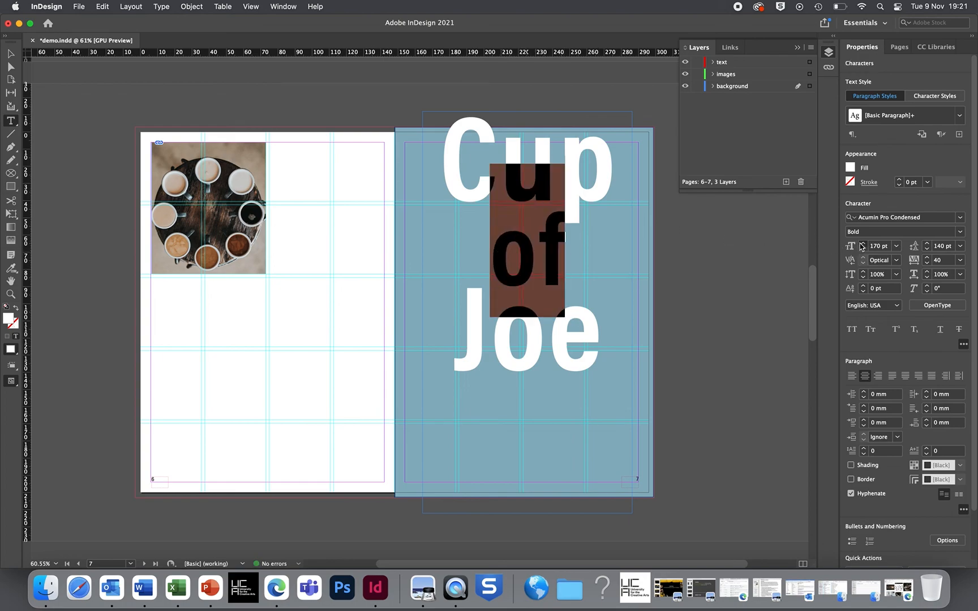
click(863, 250)
click(864, 250)
click(863, 250)
click(864, 250)
click(863, 249)
click(863, 251)
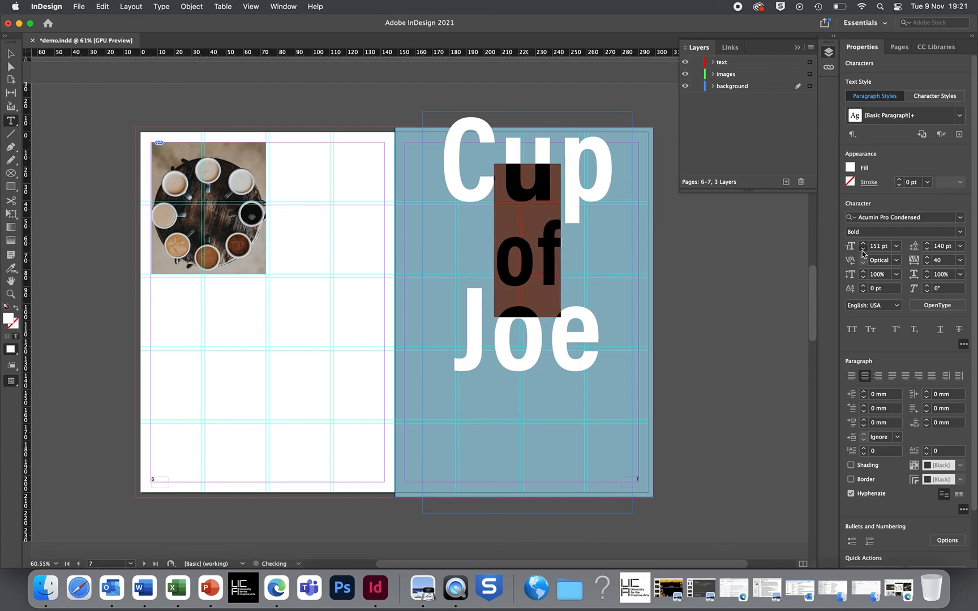
click(739, 305)
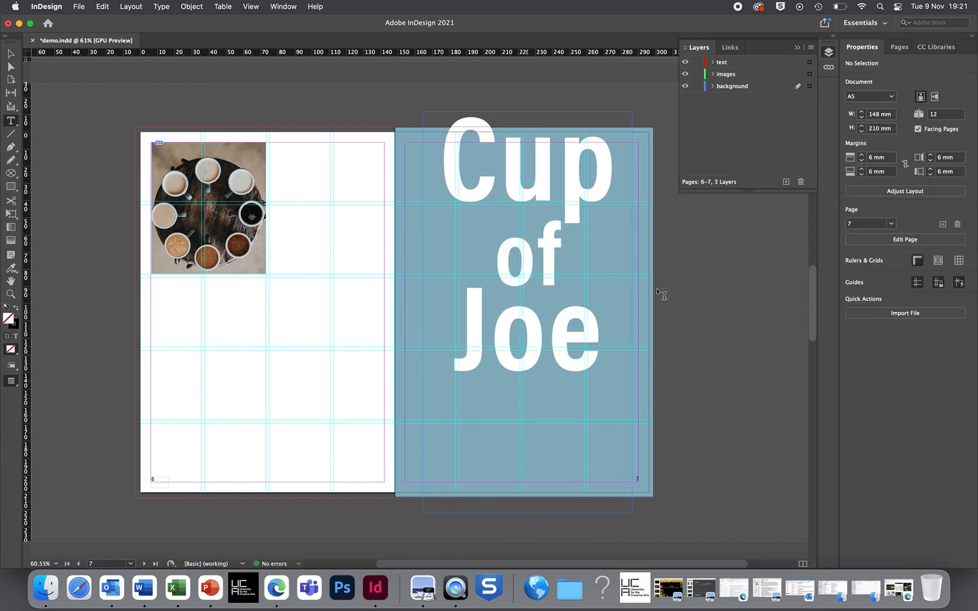
Move the title frame down on page 7 to about X 164.7 mm, Y 16.2 mm.
click(11, 53)
click(540, 186)
mouse_move(540, 187)
mouse_down()
mouse_move(539, 231)
mouse_move(574, 186)
mouse_move(539, 189)
mouse_up()
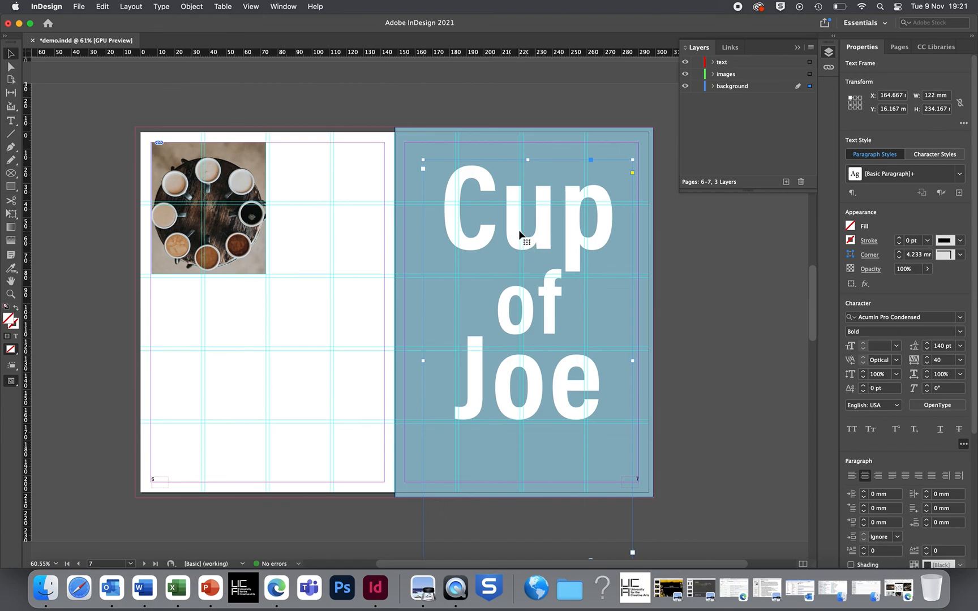
Turn on Dynamic Spelling for the document.
click(102, 6)
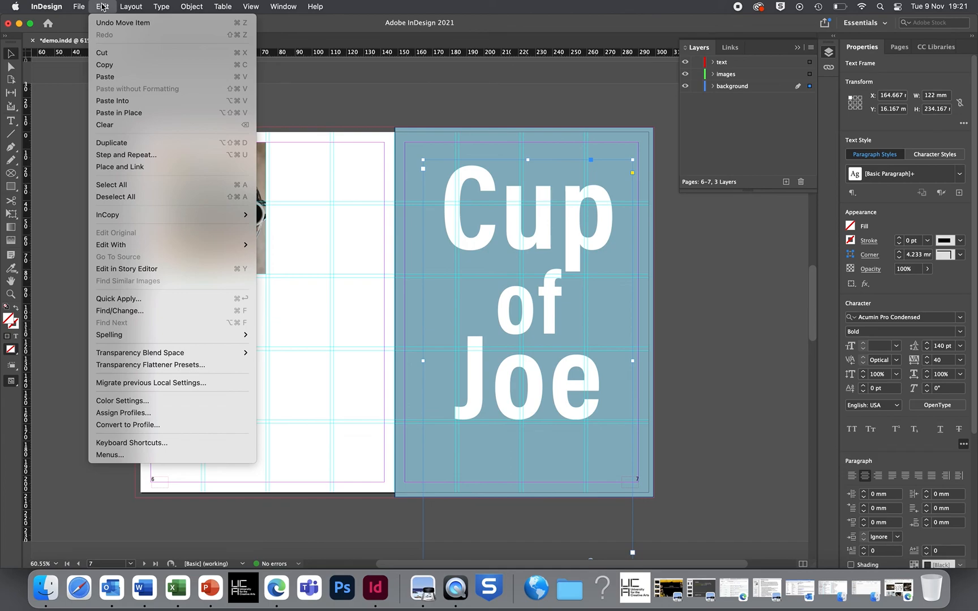
mouse_move(158, 340)
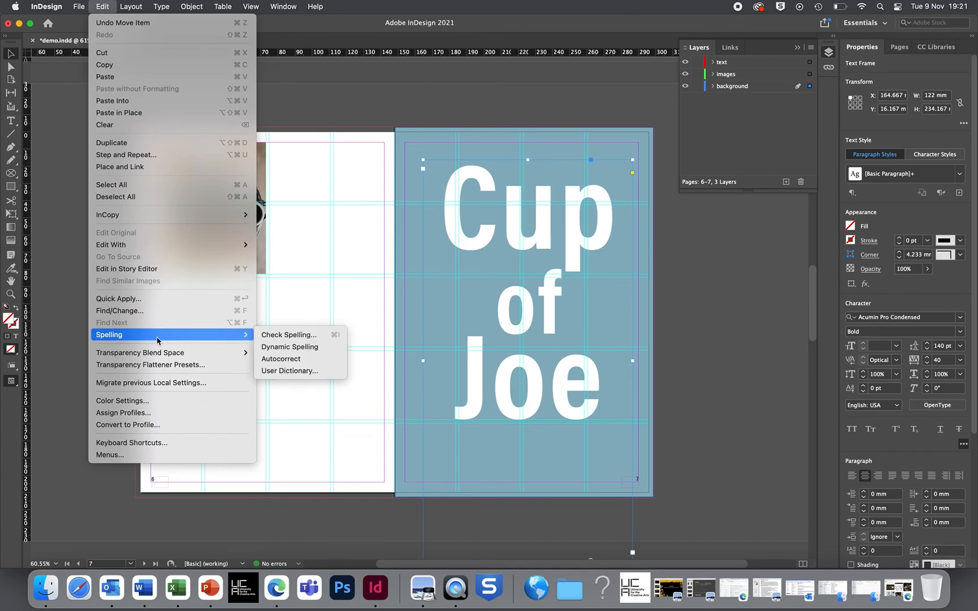
click(266, 347)
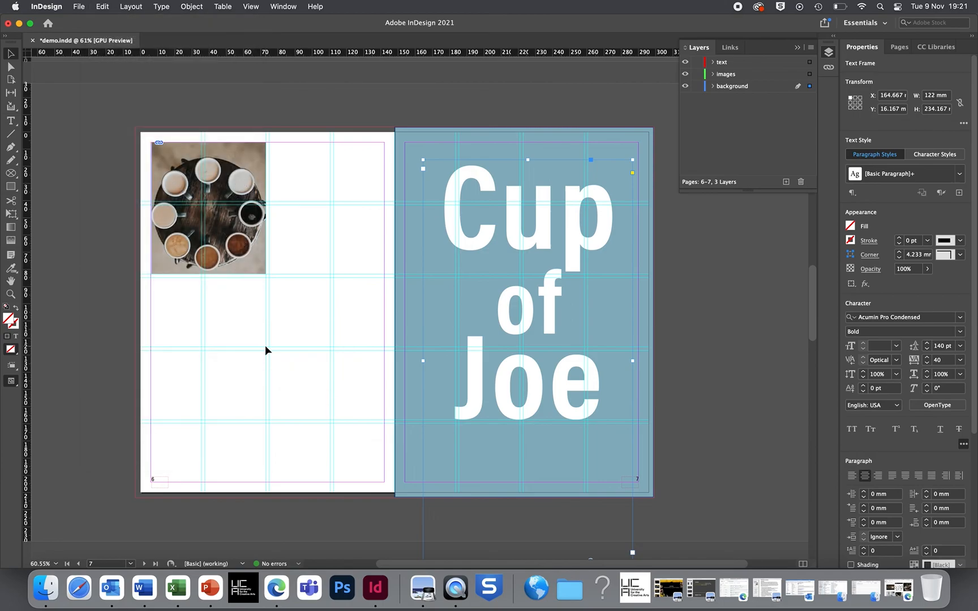
scroll(327, 339, up, 5)
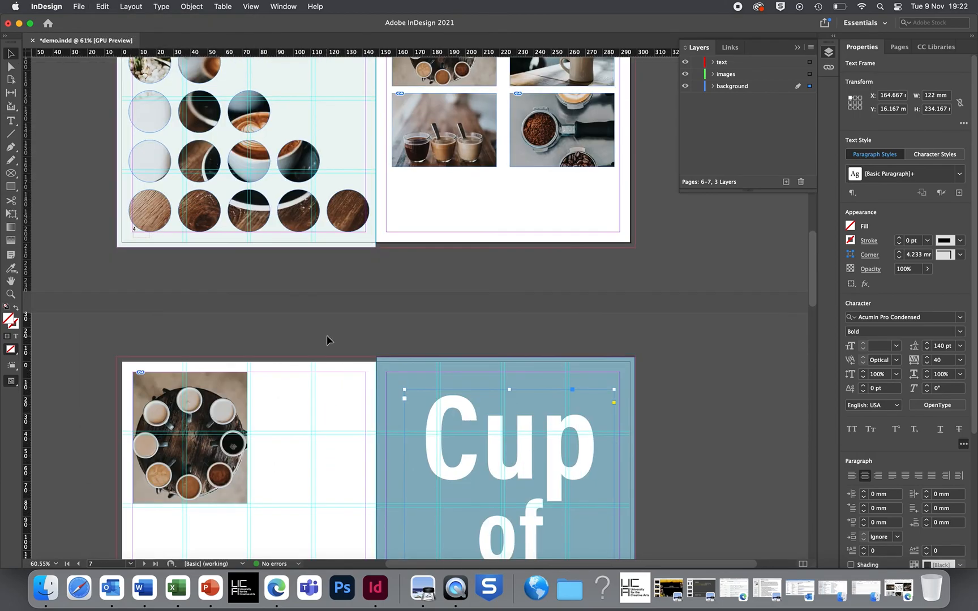
scroll(411, 403, down, 5)
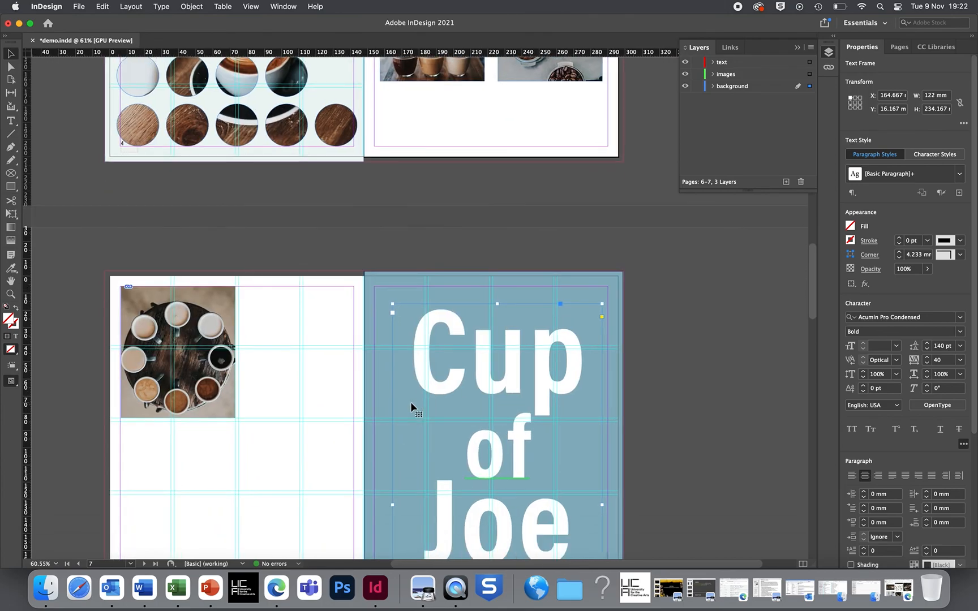
scroll(411, 402, down, 3)
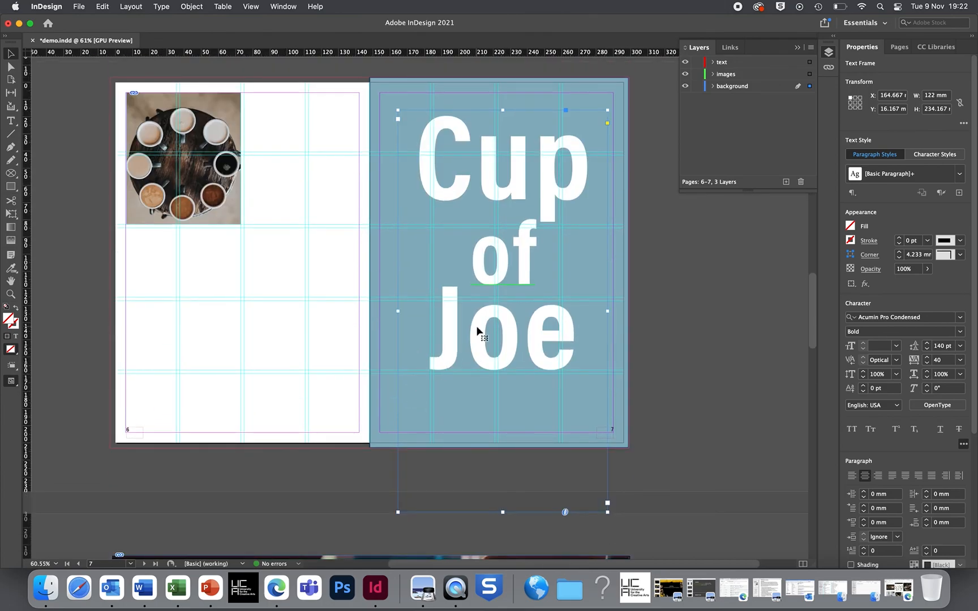
double_click(525, 269)
drag(536, 267, 616, 278)
key(BackSpace)
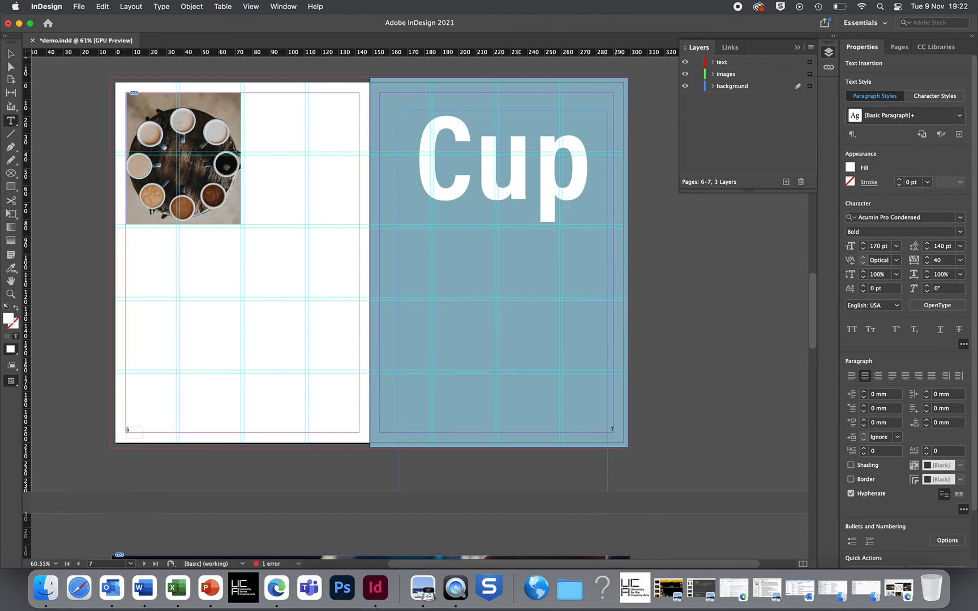
key(super+z)
drag(570, 257, 547, 256)
click(546, 256)
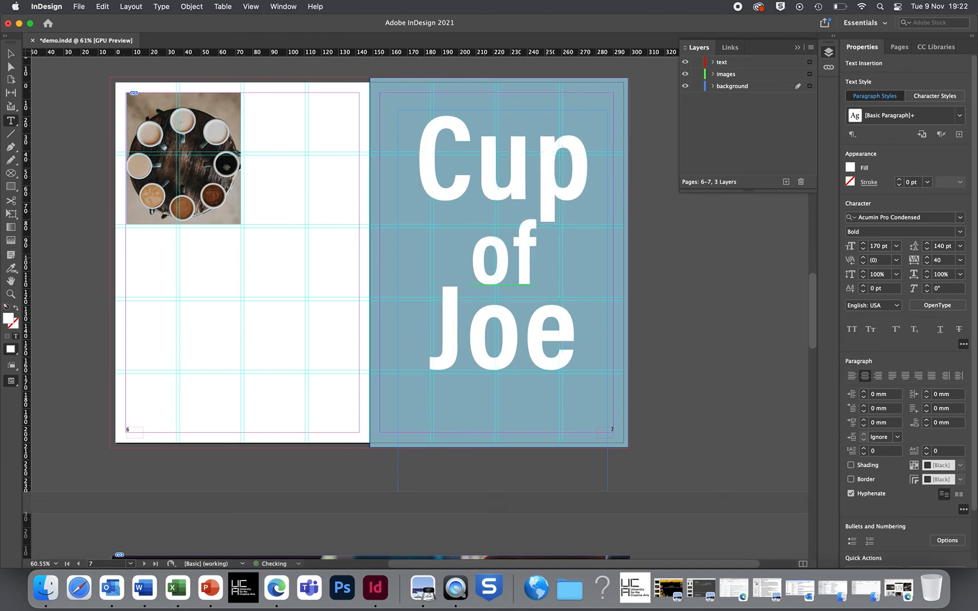
Check the spelling suggestions for "of" and the available Change Case options without applying any.
right_click(514, 268)
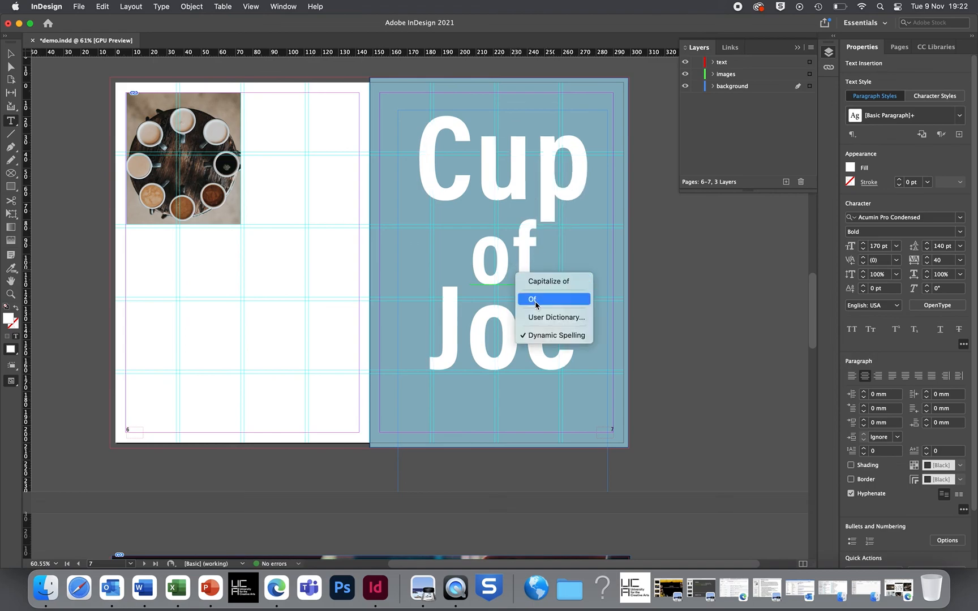
key(Escape)
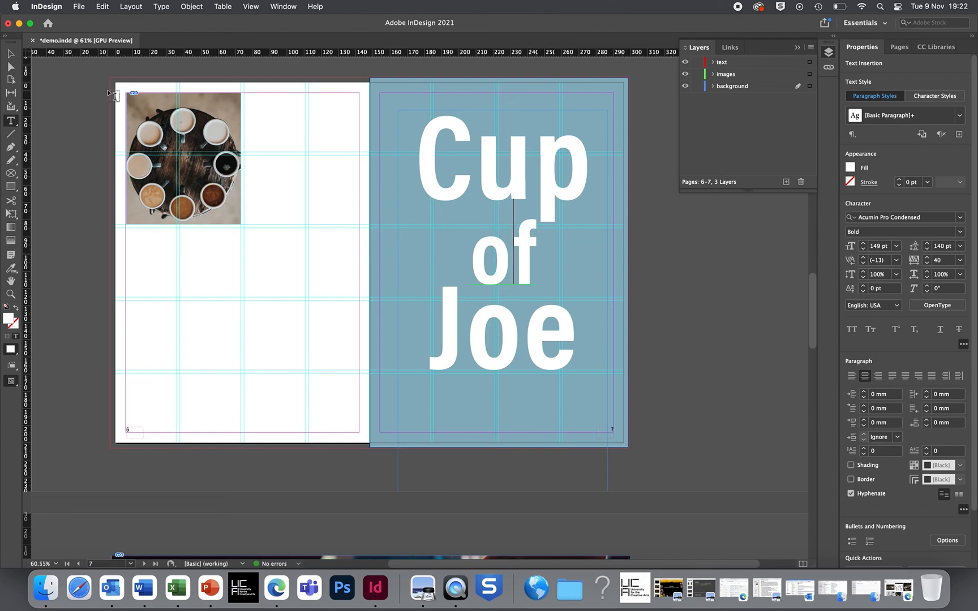
click(168, 6)
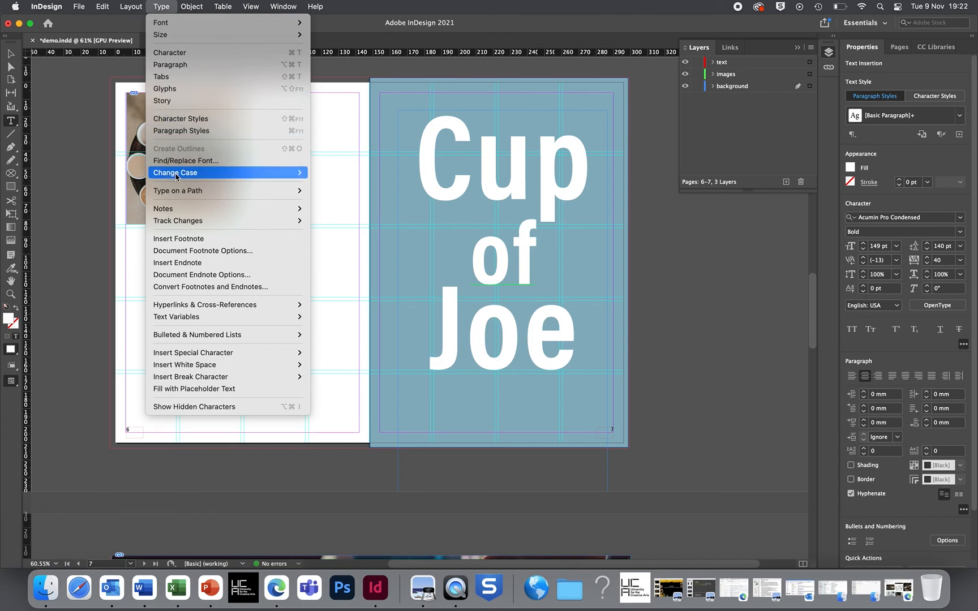
mouse_move(177, 177)
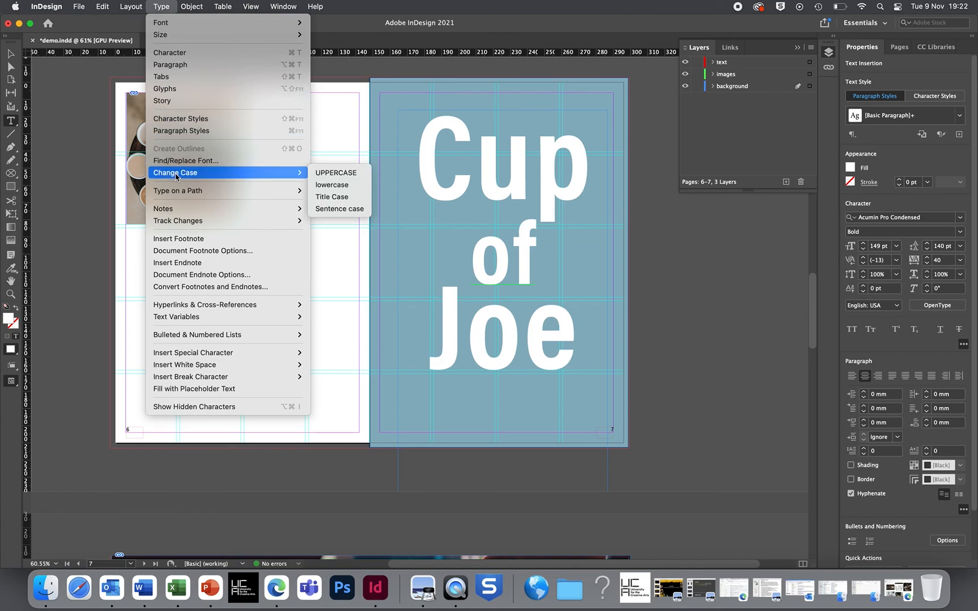
click(589, 389)
Change the font style of the whole "Cup of Joe" title to Ultra Black.
drag(578, 339, 436, 166)
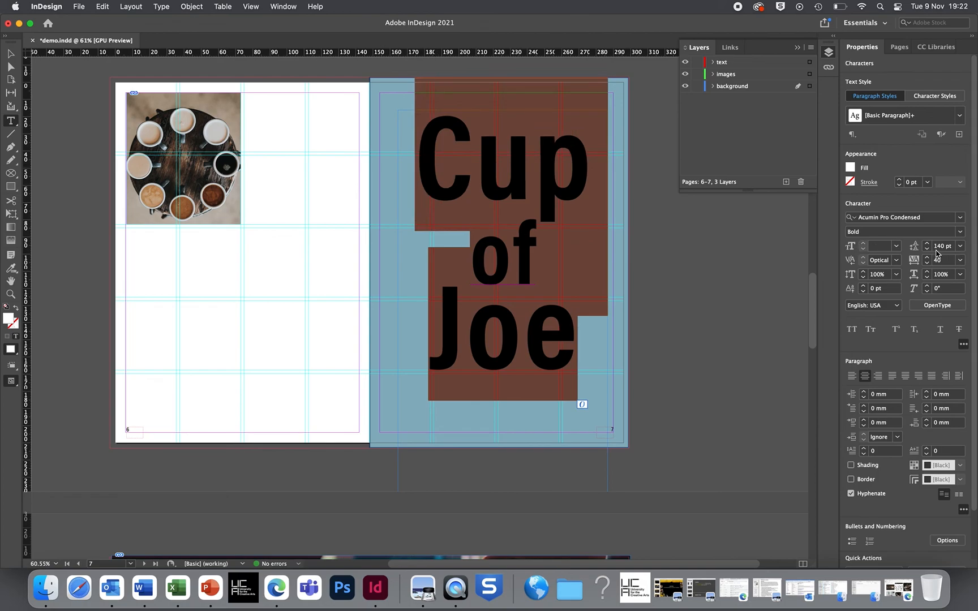
click(960, 232)
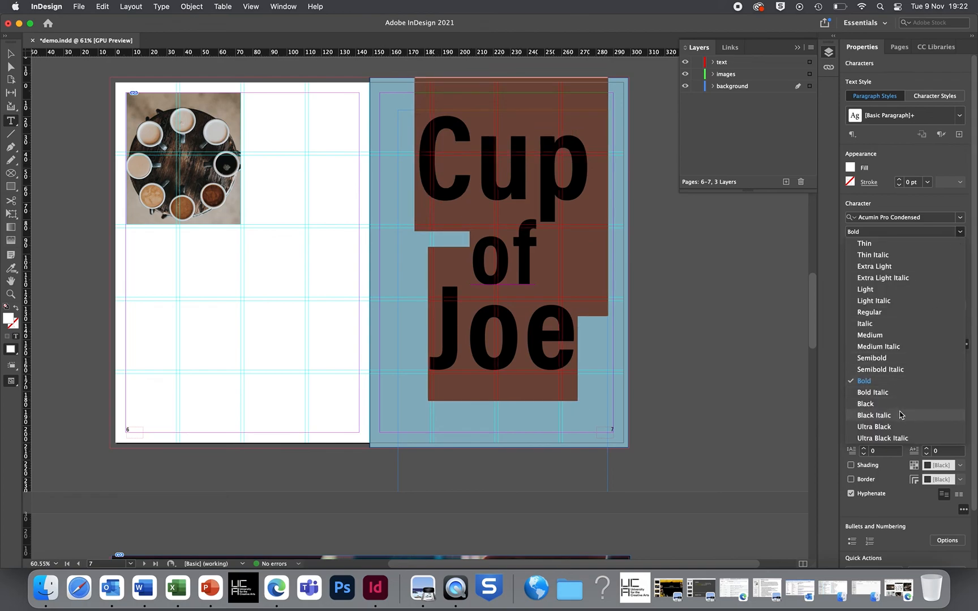
click(874, 427)
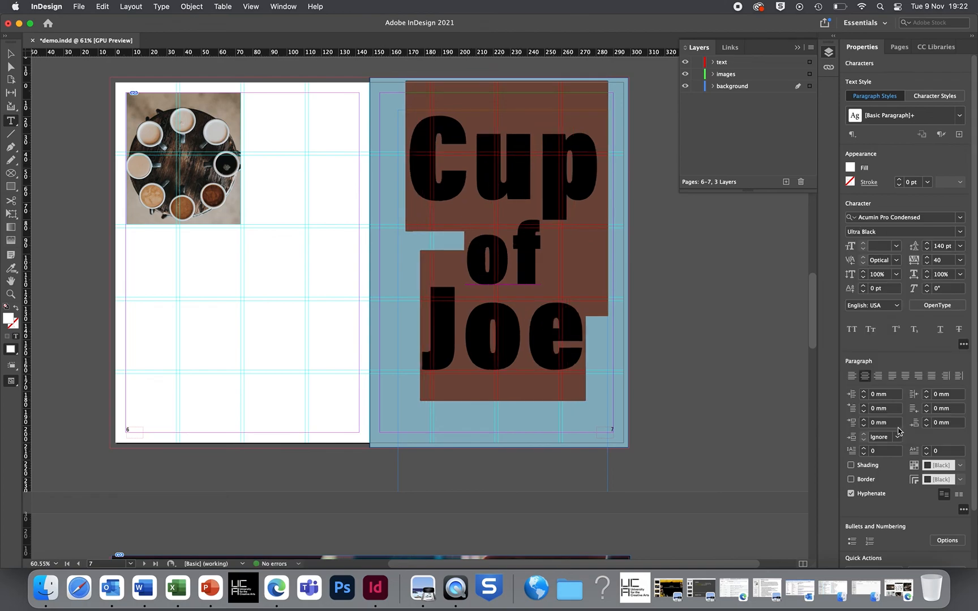
click(754, 403)
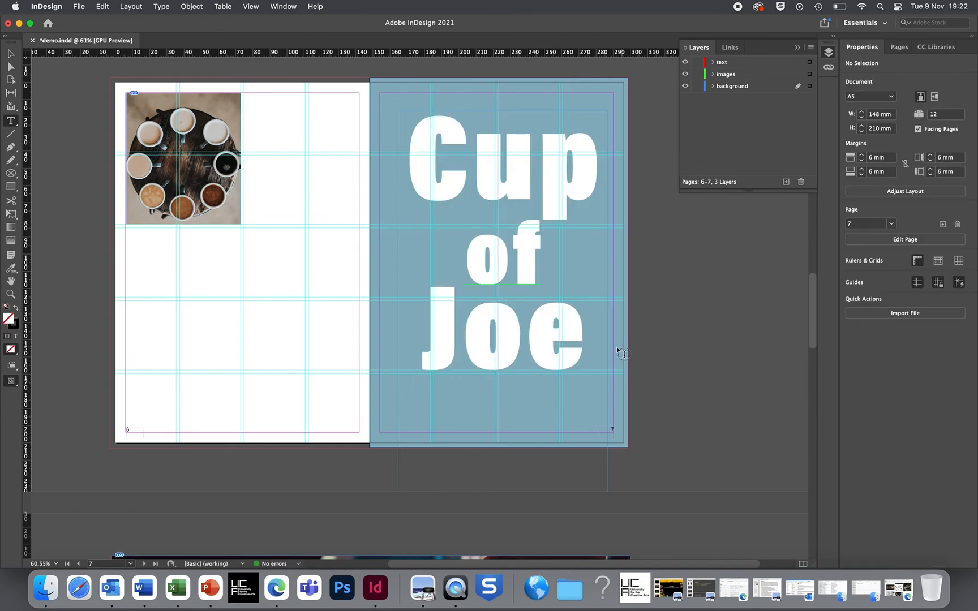
Convert the "Cup of Joe" title frame to outlines.
click(10, 53)
click(423, 193)
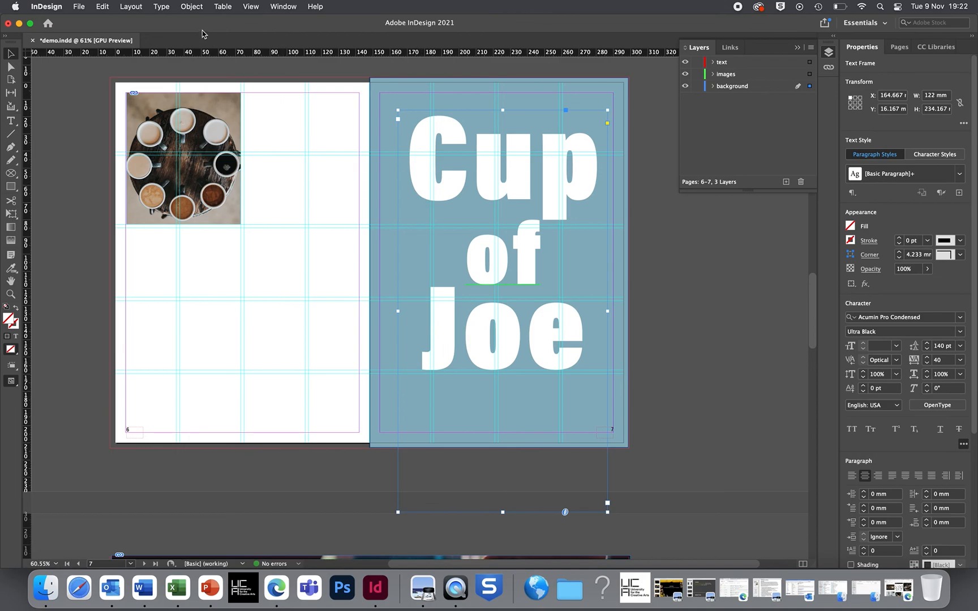
click(163, 9)
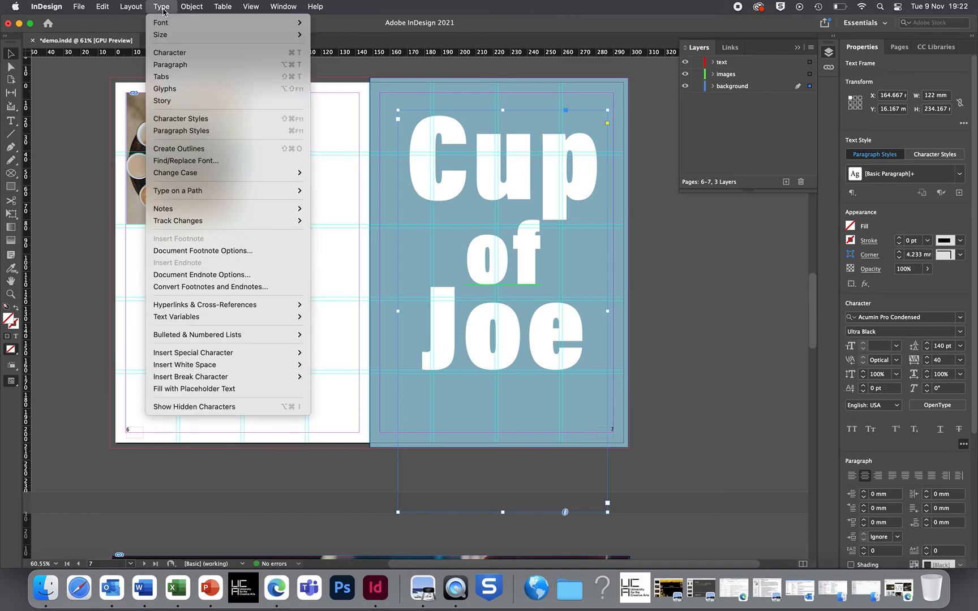
click(202, 149)
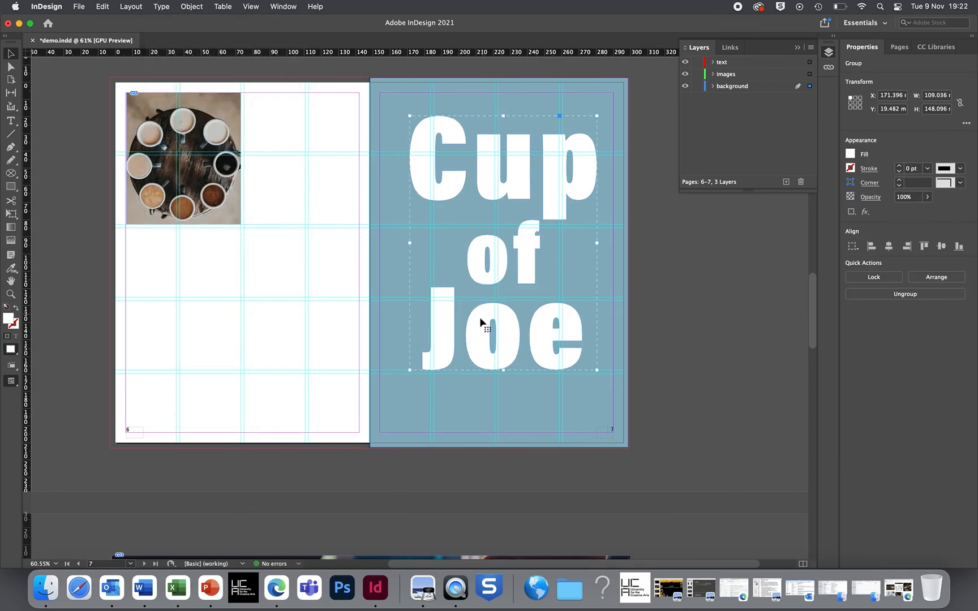
Try to place nordwood-themes-ivP3TYdLvw0-unsplash.jpg from the InDesign Workshop folder into the outlined "Cup of Joe" title, and undo the placement.
double_click(440, 317)
click(480, 255)
double_click(498, 245)
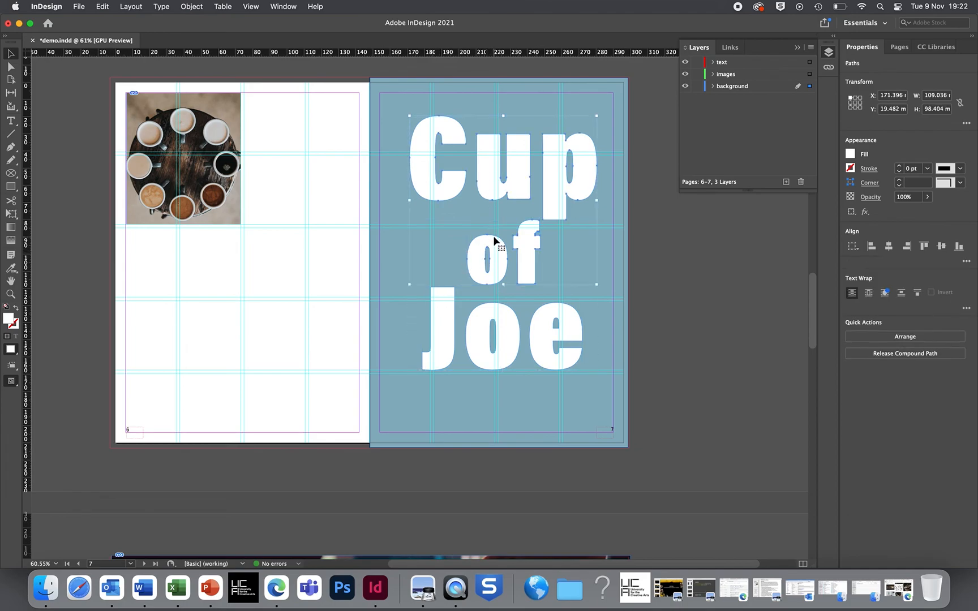
click(490, 311)
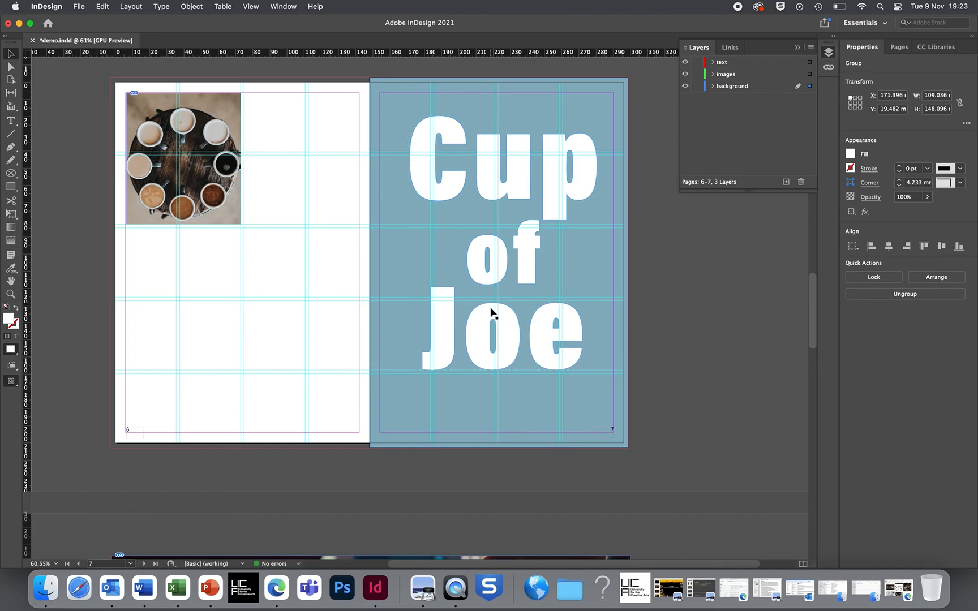
click(46, 587)
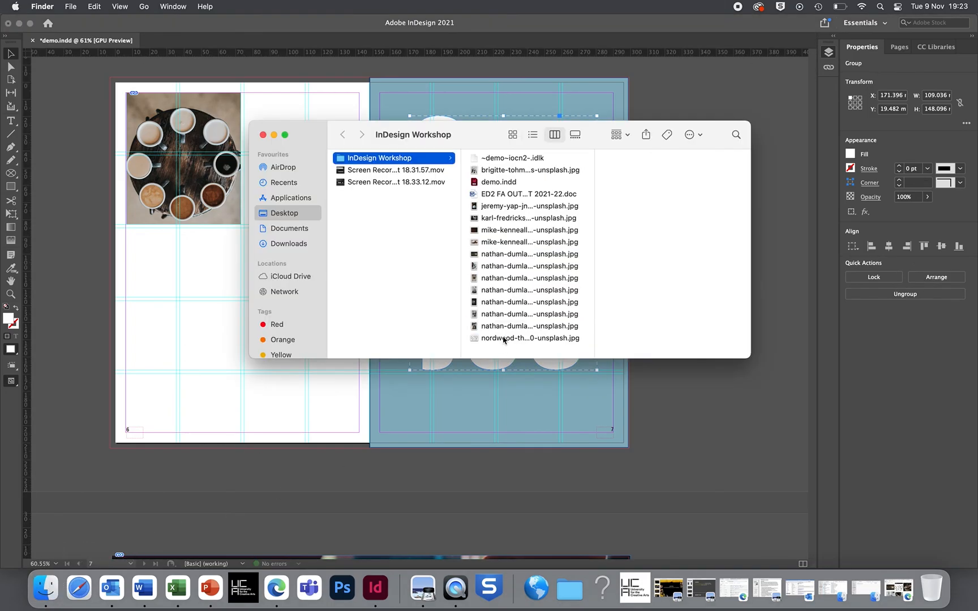
click(503, 338)
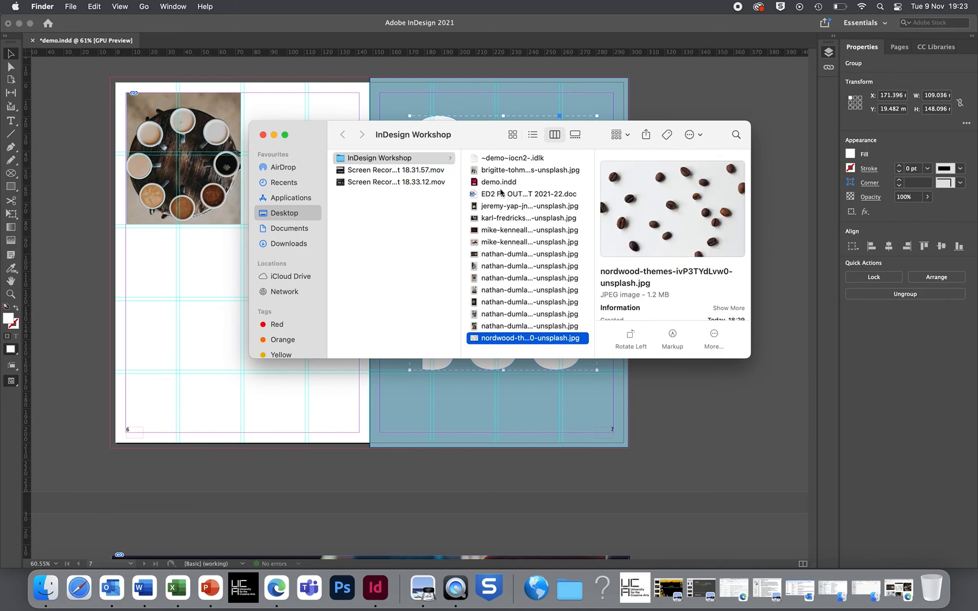
drag(475, 134, 503, 29)
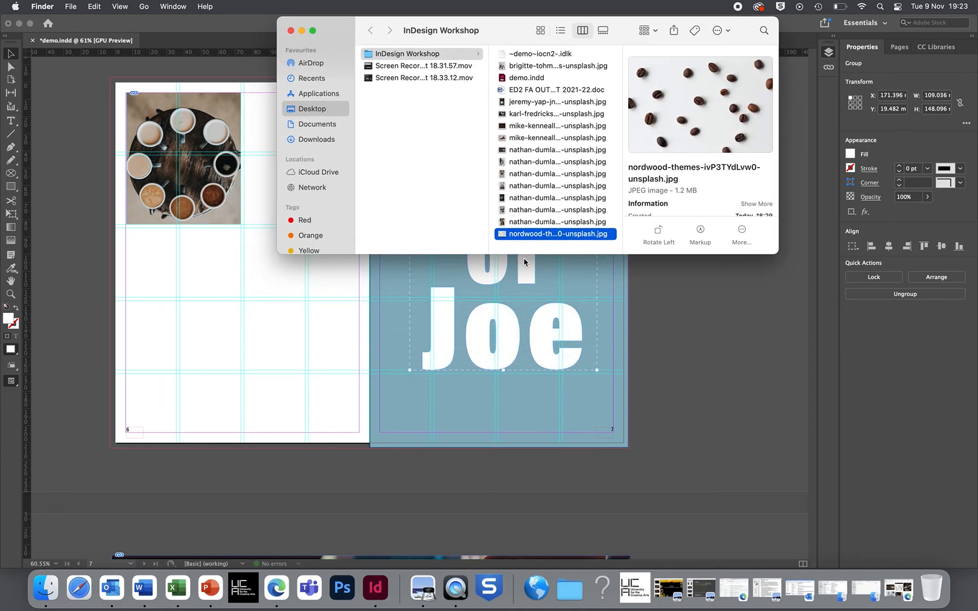
drag(526, 235, 508, 329)
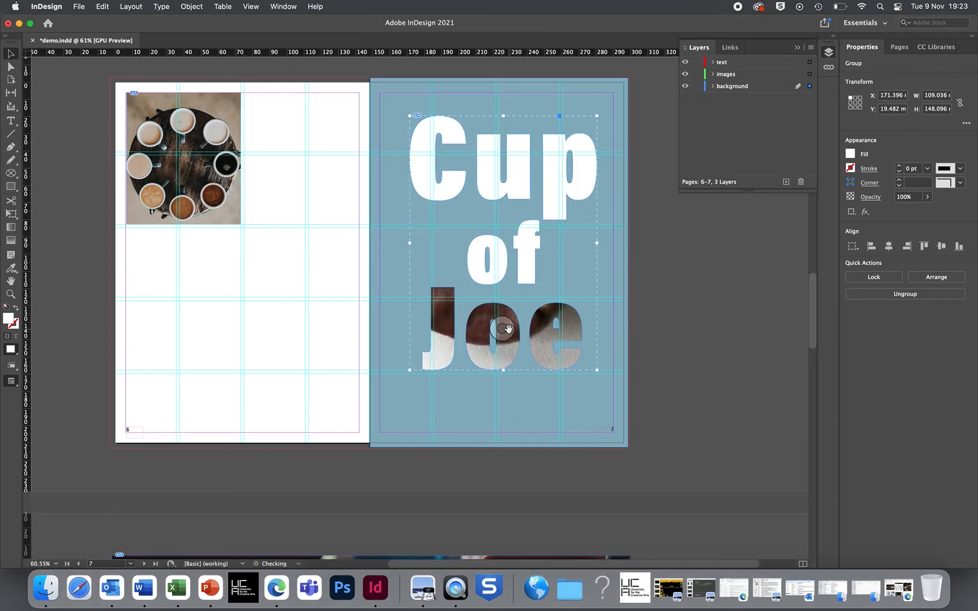
key(super+z)
click(510, 258)
click(502, 257)
click(503, 249)
click(503, 252)
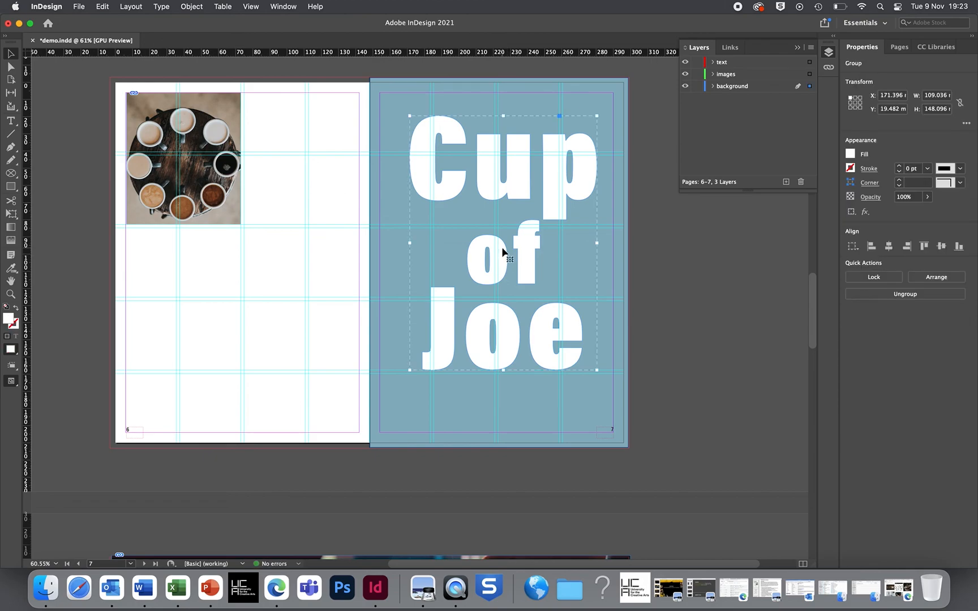
shift+click(511, 167)
shift+click(503, 307)
click(187, 7)
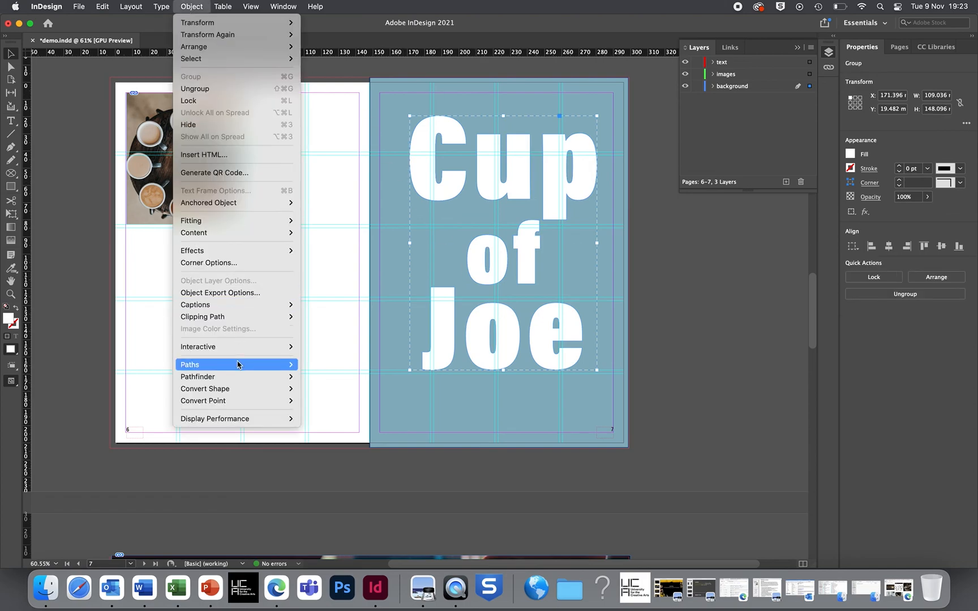
mouse_move(243, 365)
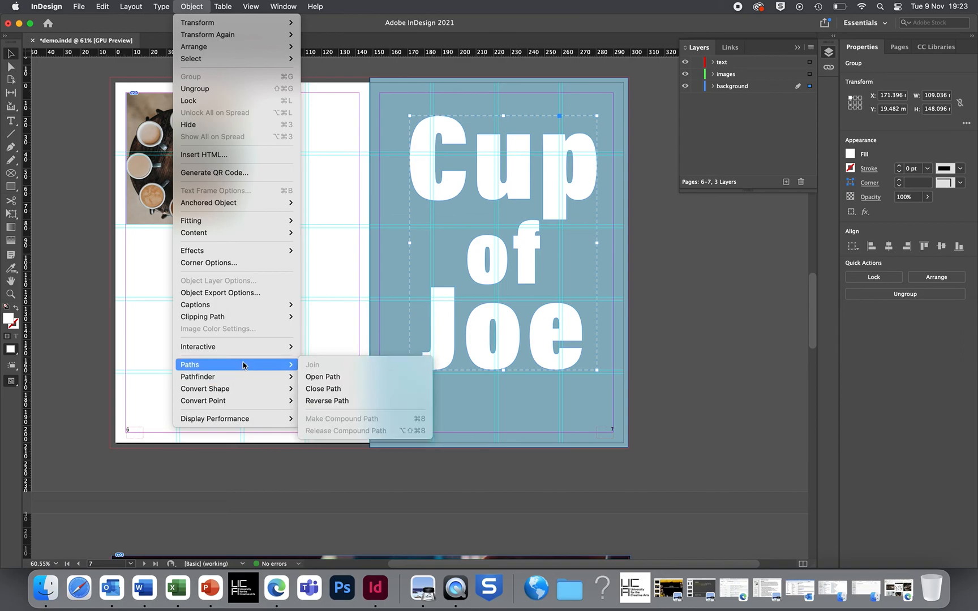
click(480, 320)
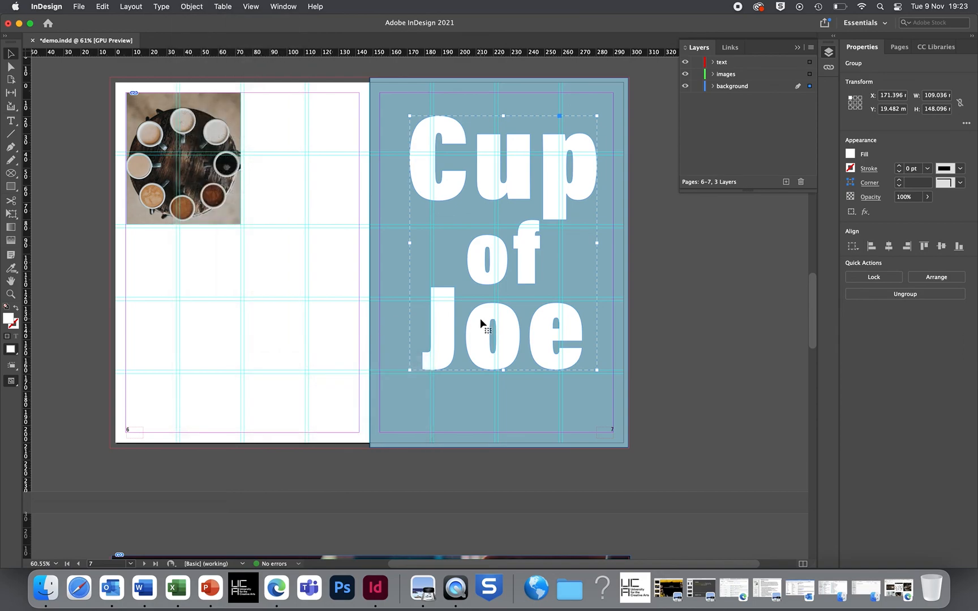
Make a compound path from the "Cup", "of" and "Joe" outlines inside the title group.
double_click(506, 268)
shift+click(514, 175)
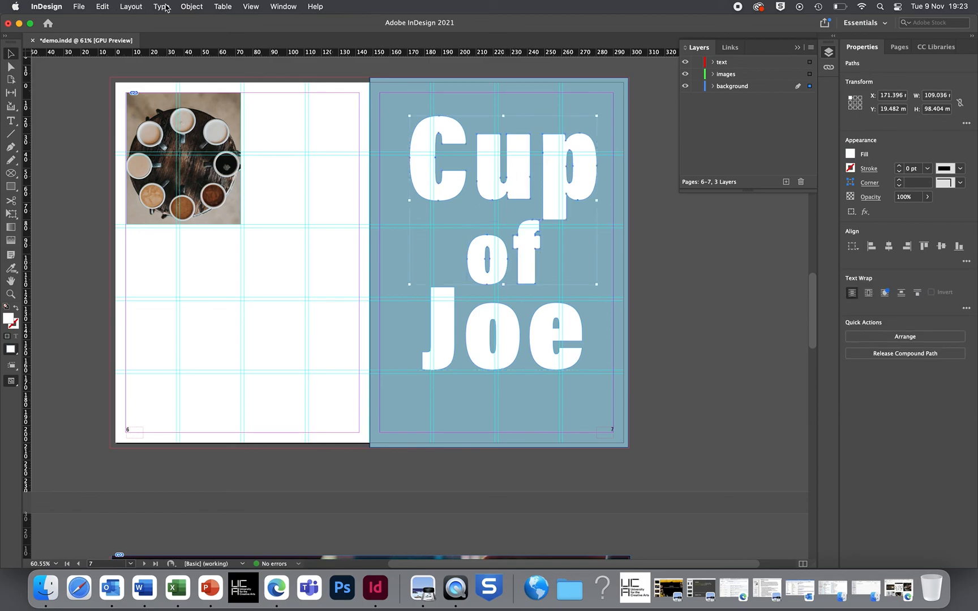
click(192, 6)
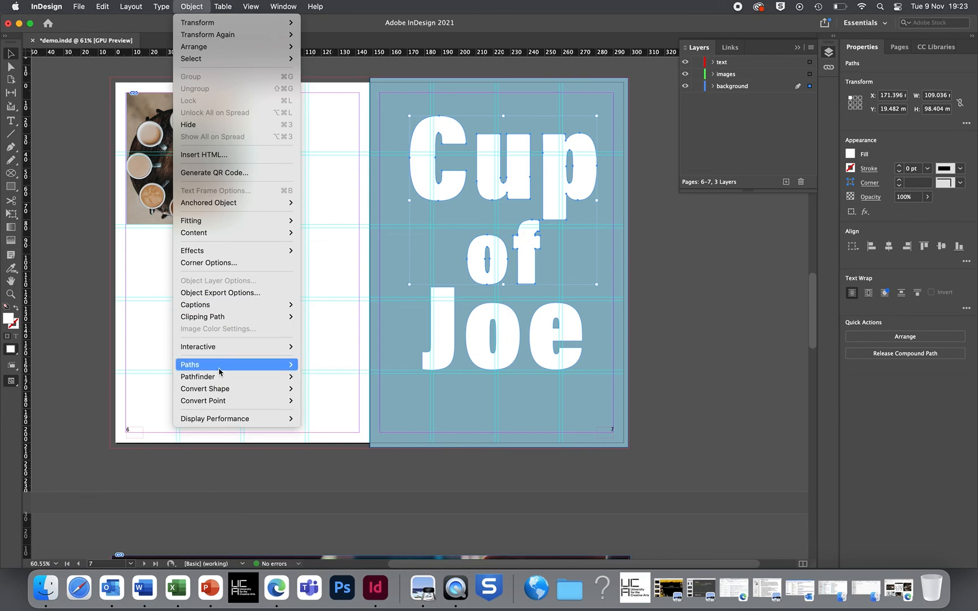
mouse_move(215, 365)
click(338, 419)
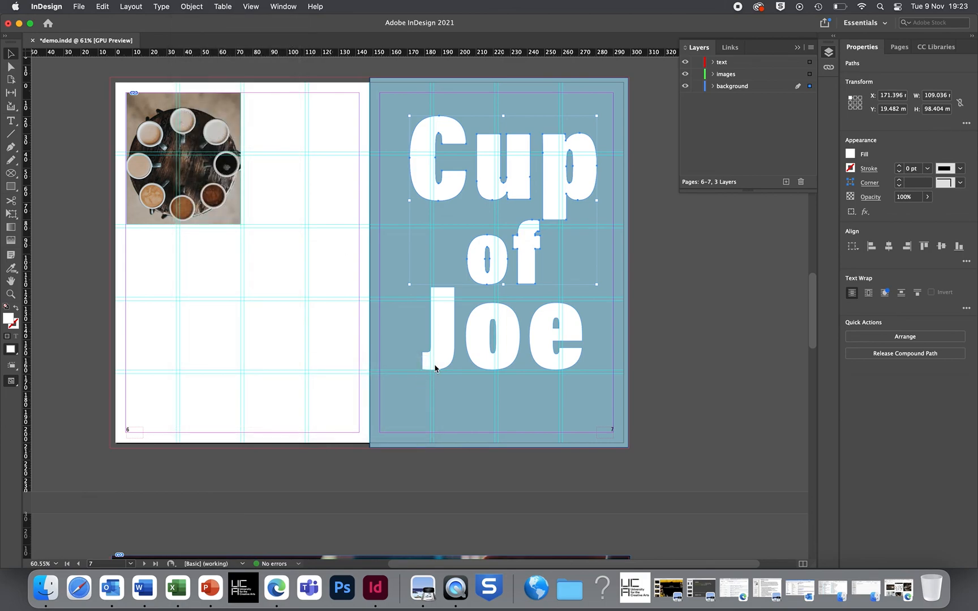
shift+click(452, 347)
key(super+8)
Release the compound path of the selected title outlines and deselect them.
click(180, 5)
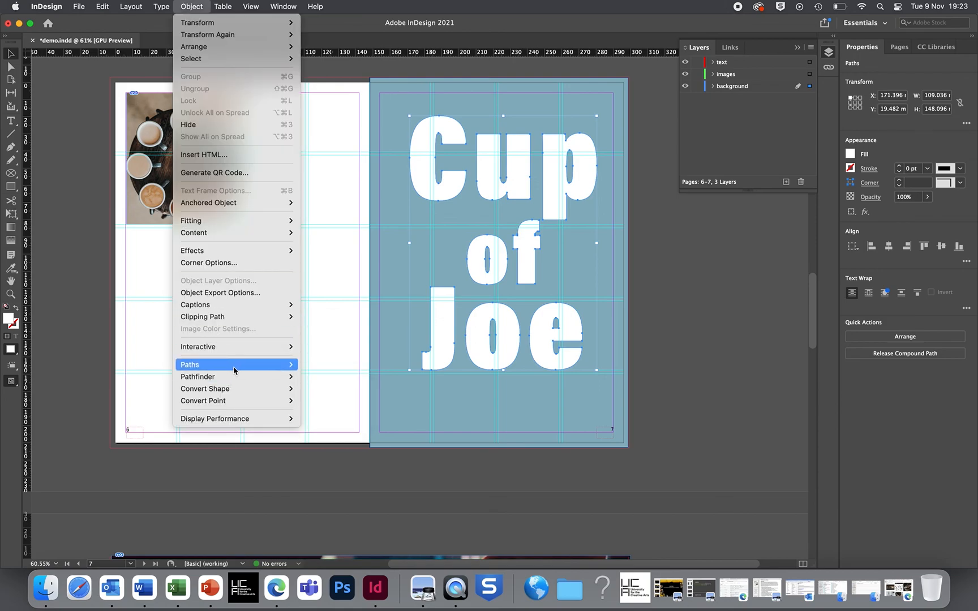
mouse_move(219, 364)
click(362, 431)
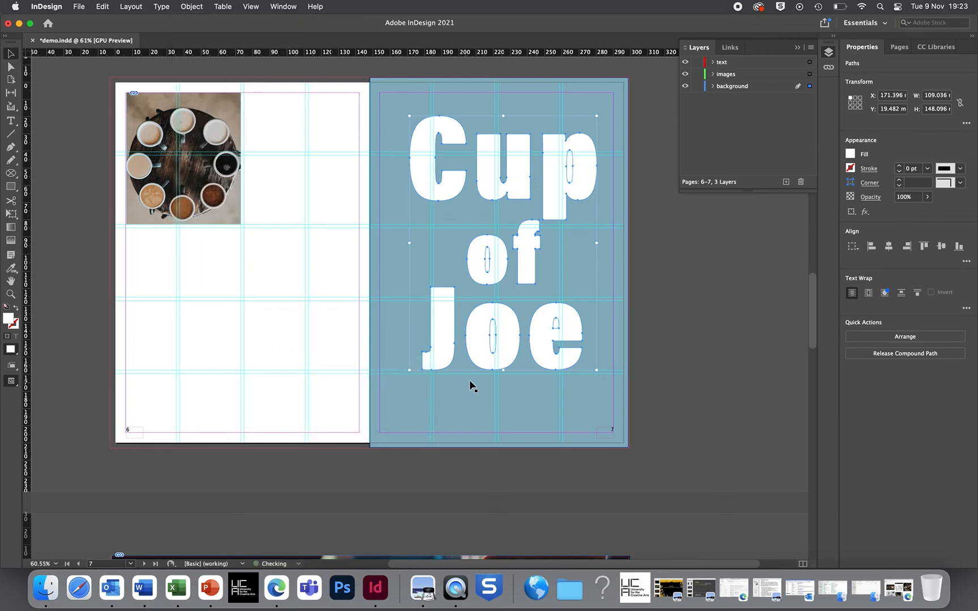
click(662, 309)
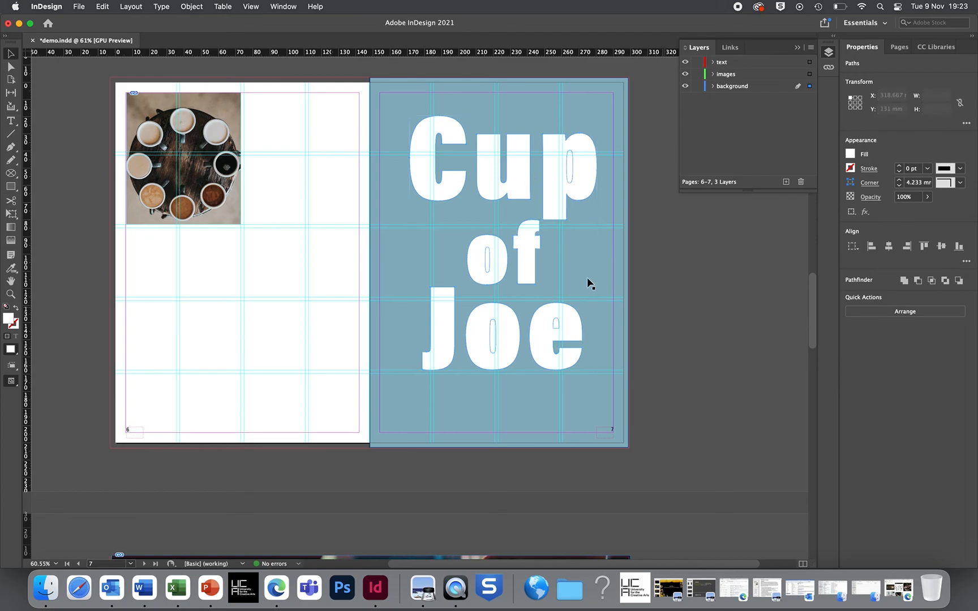
Delete the inner counter shapes of the "e" and "o" in "Joe", the "o" in "of" and the "p" in "Cup".
click(556, 323)
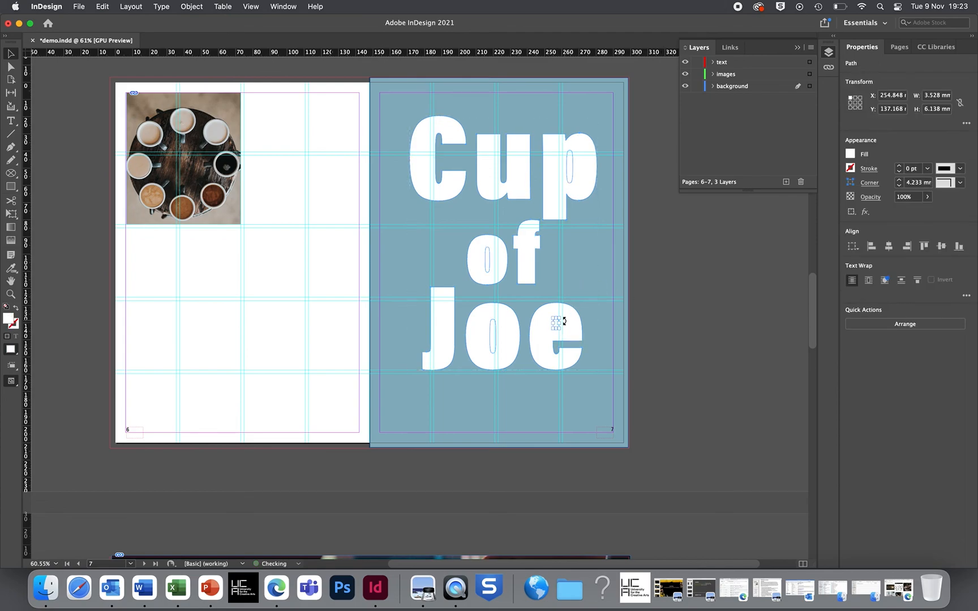
key(Delete)
click(491, 341)
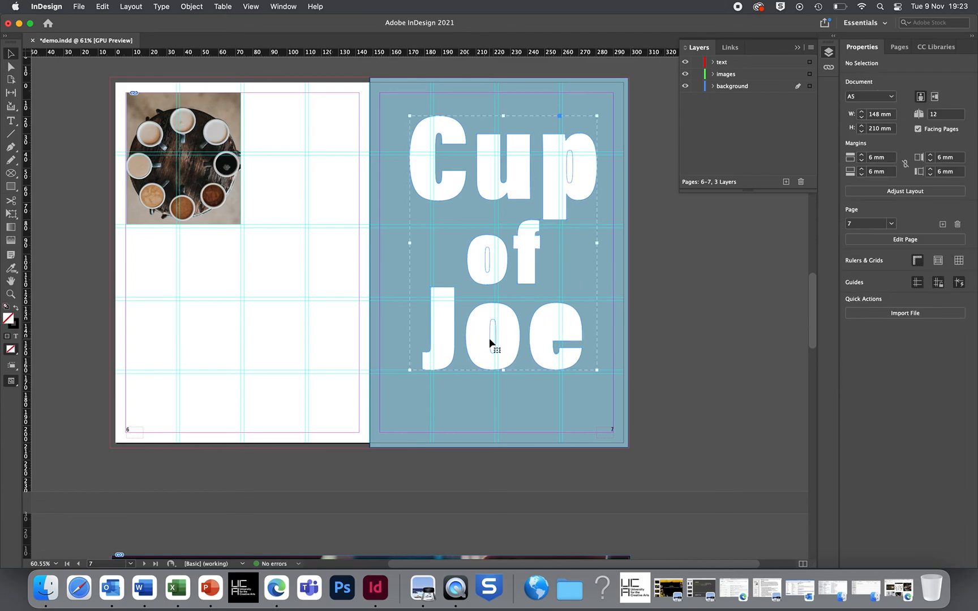
key(Delete)
click(489, 260)
key(Delete)
click(571, 162)
key(Delete)
Try to place nordwood-themes-ivP3TYdLvw0-unsplash.jpg into the title at the "o" of "Joe", and undo the placement.
click(46, 588)
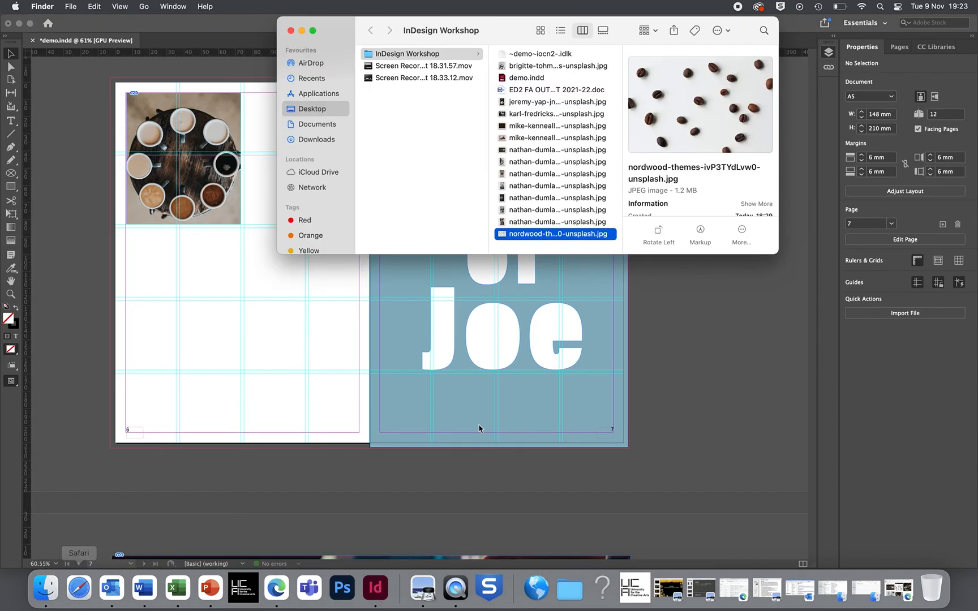
drag(569, 235, 504, 335)
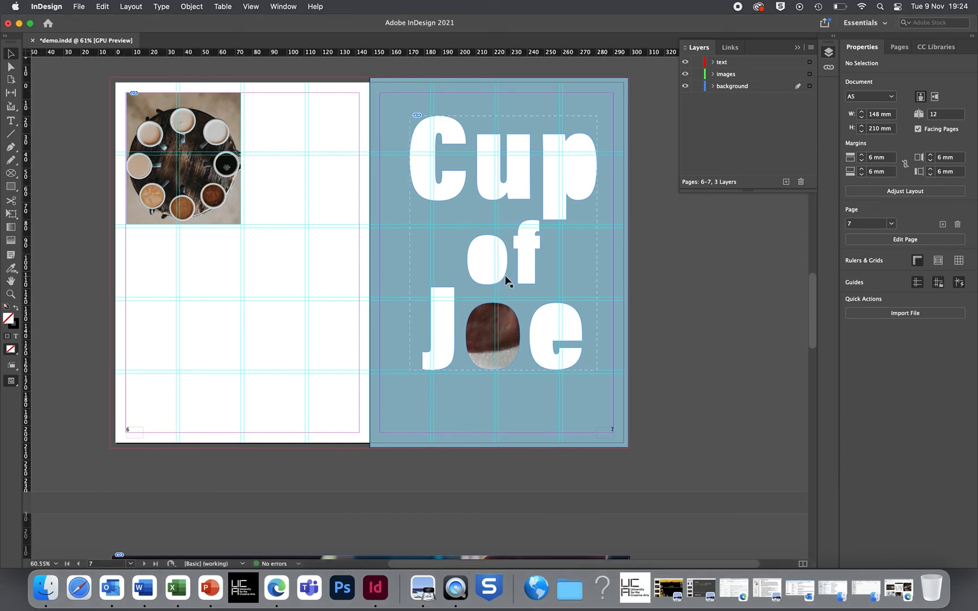
key(super+z)
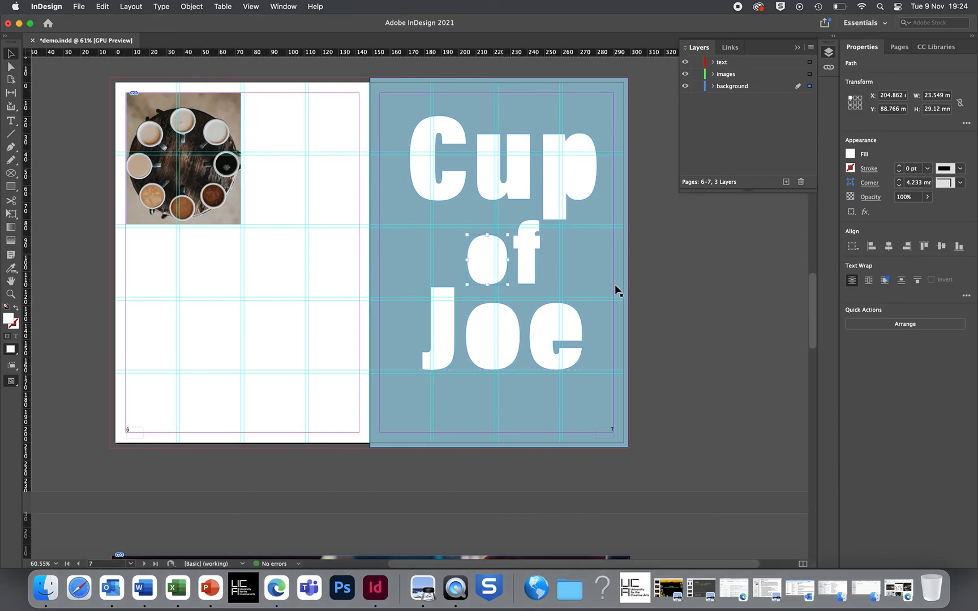
click(616, 286)
click(659, 298)
click(530, 256)
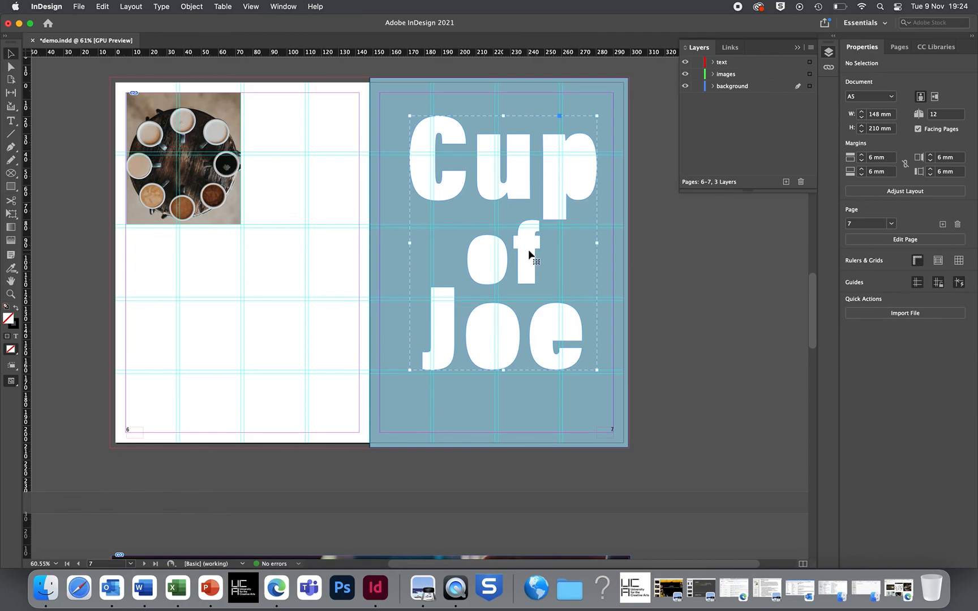
drag(491, 241, 494, 237)
key(super+z)
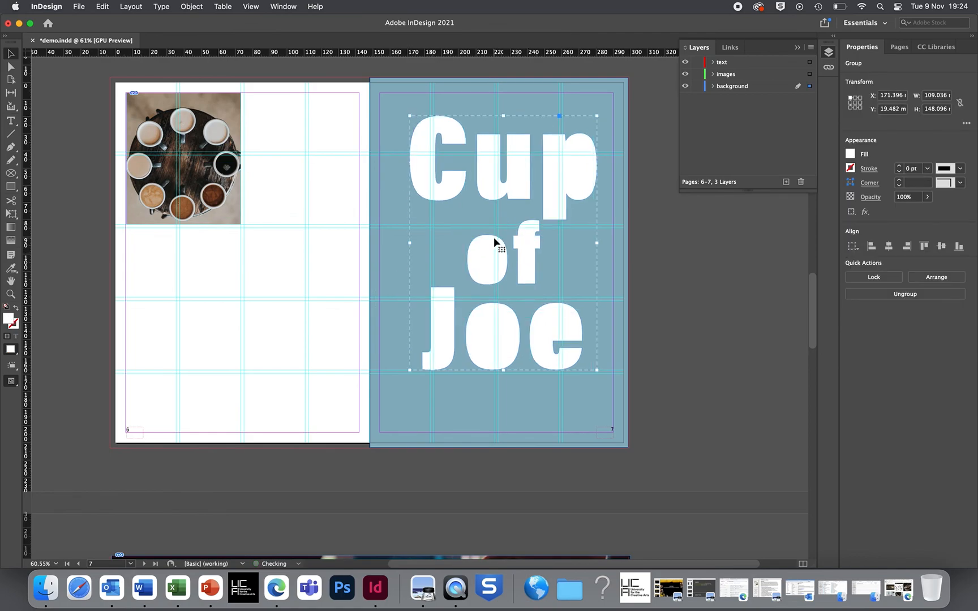
click(191, 7)
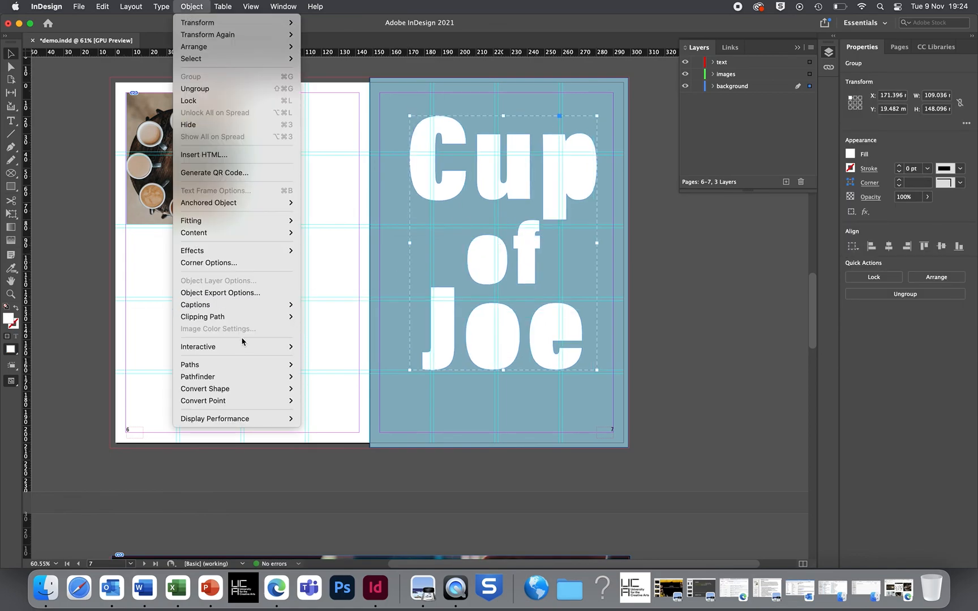
mouse_move(245, 363)
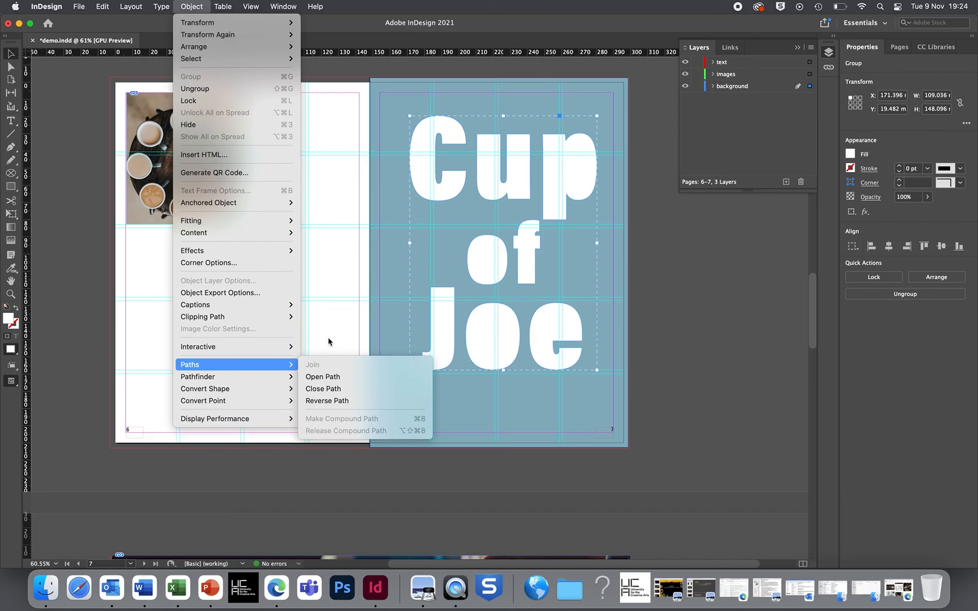
click(558, 321)
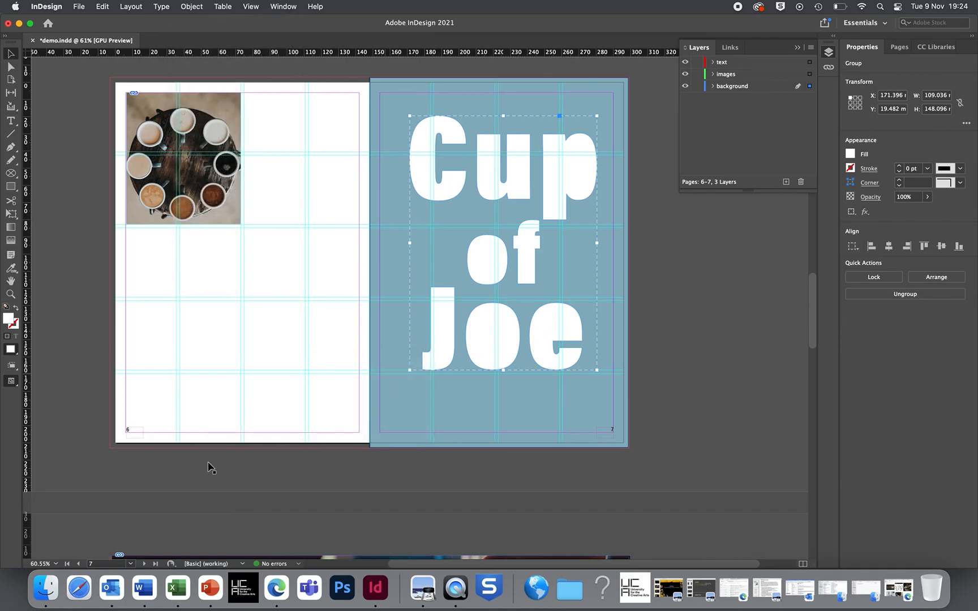
Try to place nordwood-themes-ivP3TYdLvw0-unsplash.jpg into the selected title group at the "o" of "of", and undo the placement.
click(46, 588)
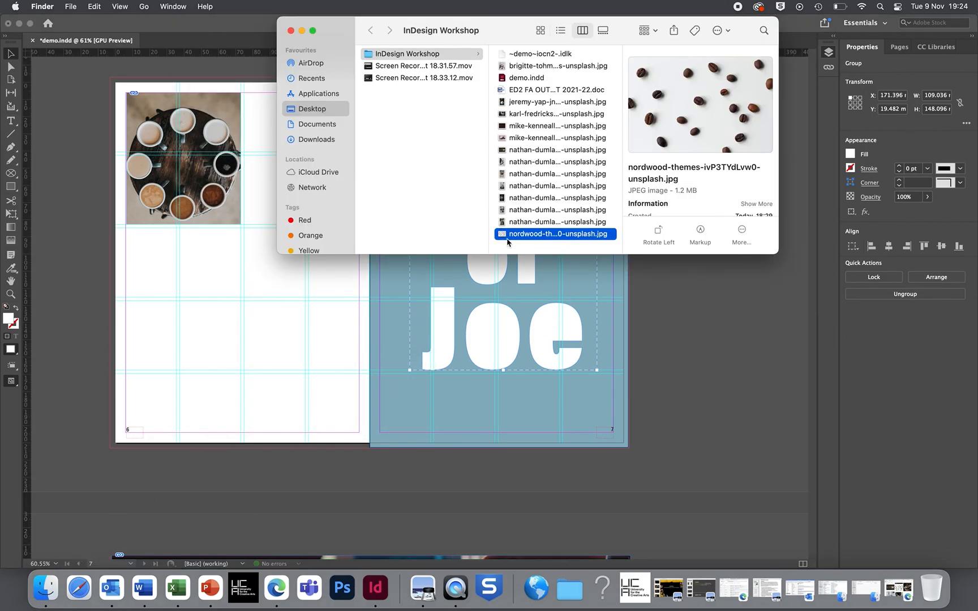
drag(506, 239, 487, 277)
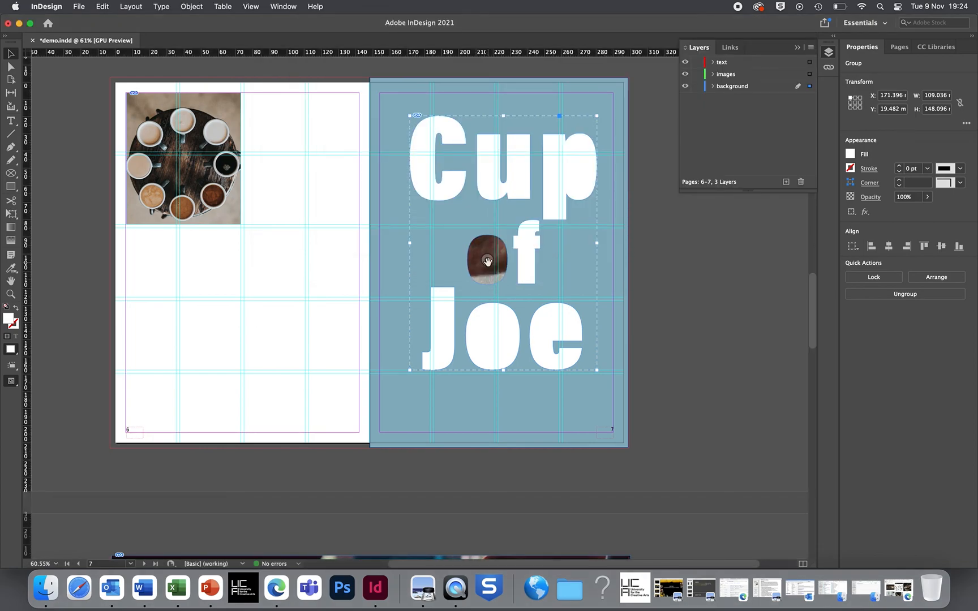
key(super+z)
double_click(503, 261)
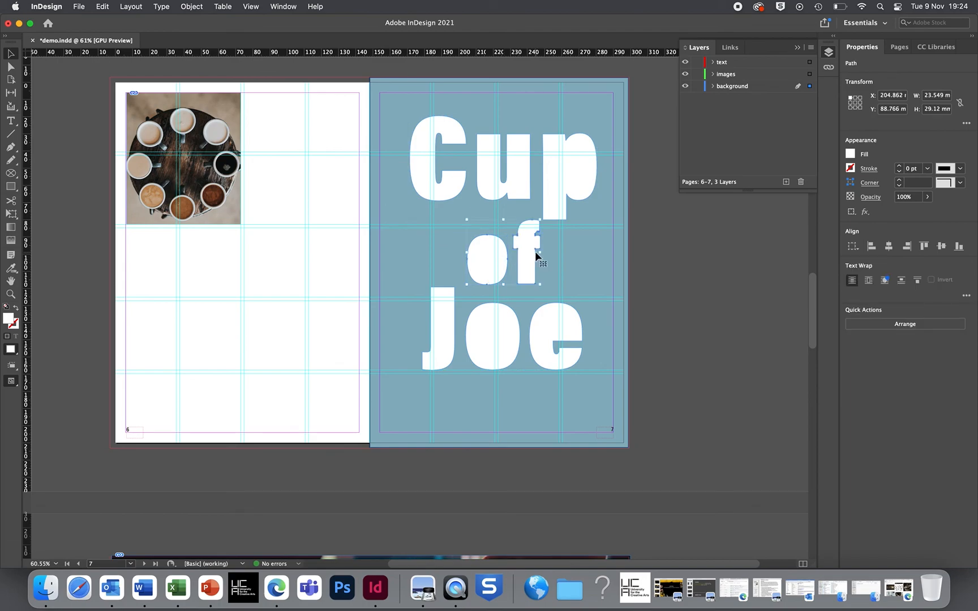
click(556, 192)
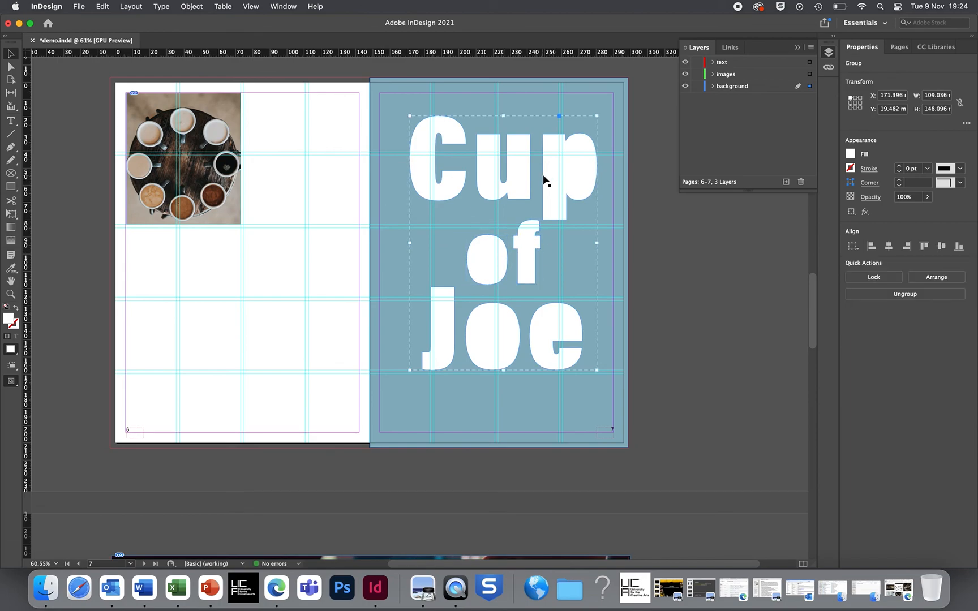
key(super+shift+g)
key(super+shift+a)
click(547, 175)
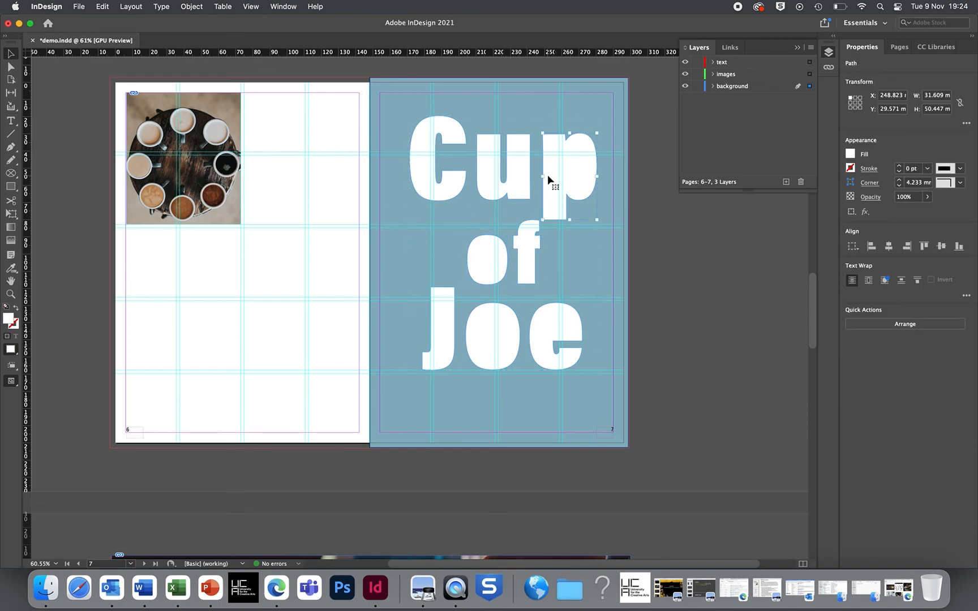
shift+click(509, 179)
key(super+shift+a)
click(461, 175)
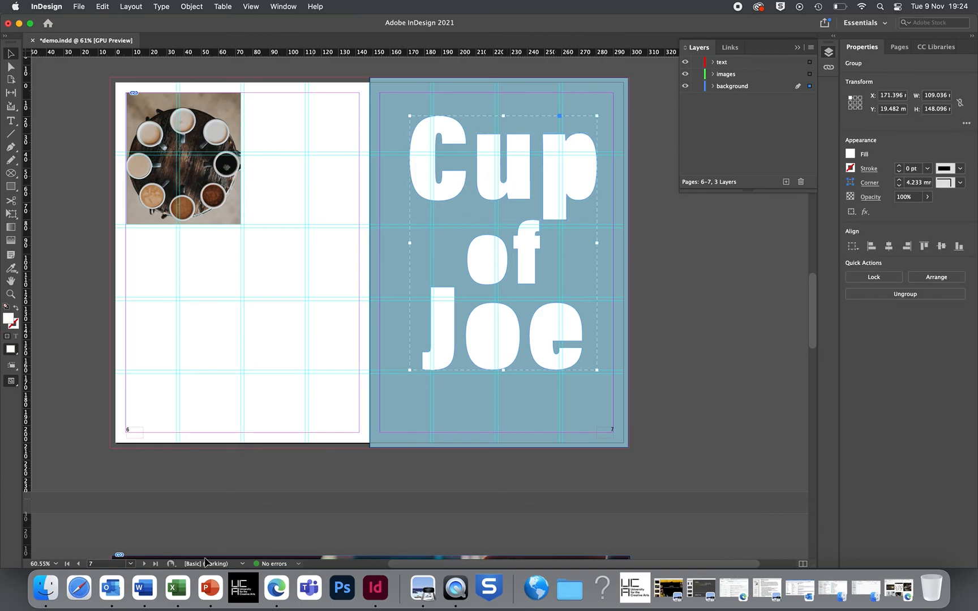
Try again to fill the selected title with nordwood-themes-ivP3TYdLvw0-unsplash.jpg at the "o" of "Joe", and undo the placement.
click(45, 588)
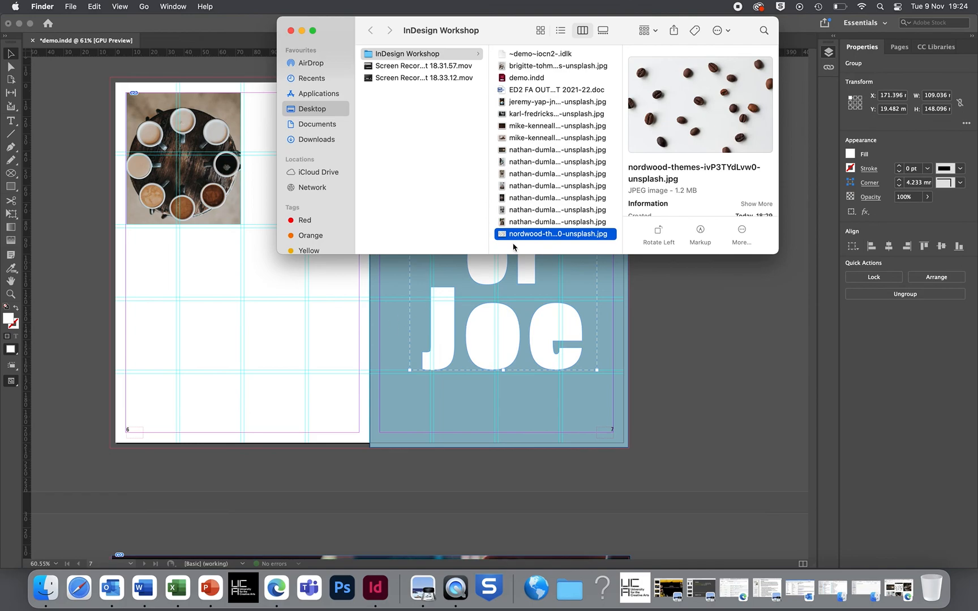
drag(511, 237, 492, 336)
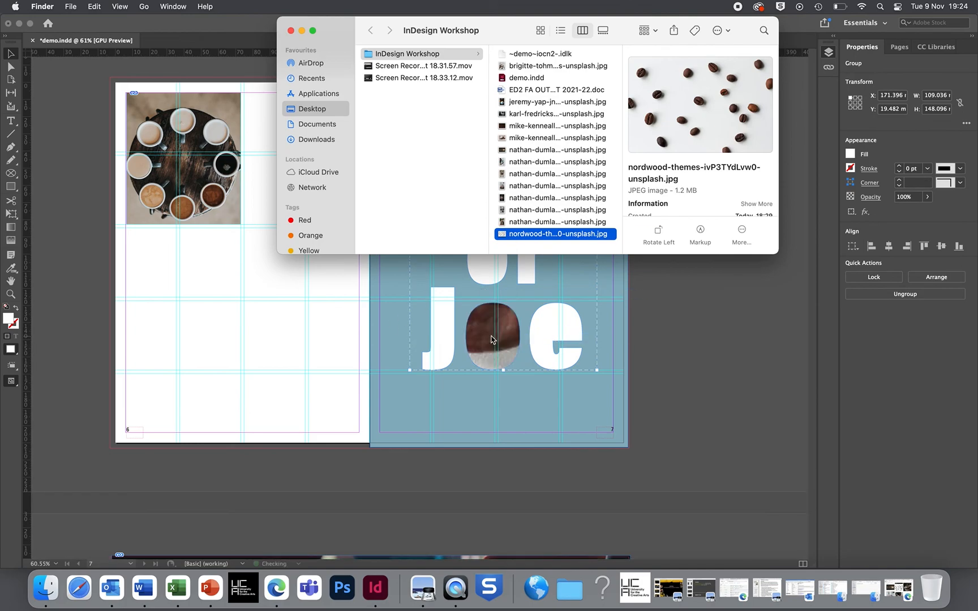
click(491, 336)
key(super+z)
Undo the last photo placement, the title's grouping and the latest counter deletions until the title is separate compound paths.
key(super+z)
key(super+z)
key(super+z)
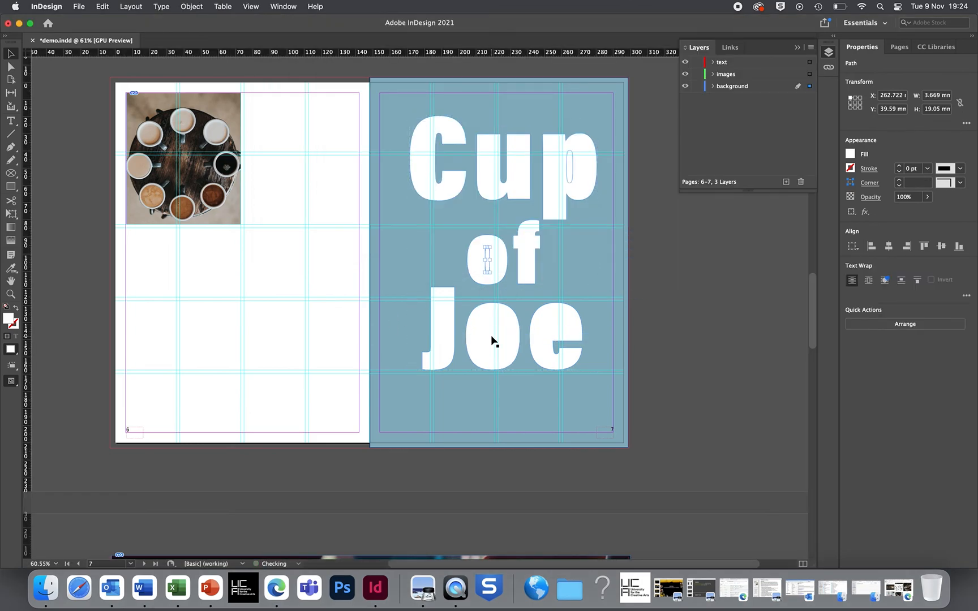
key(super+z)
key(super+z)
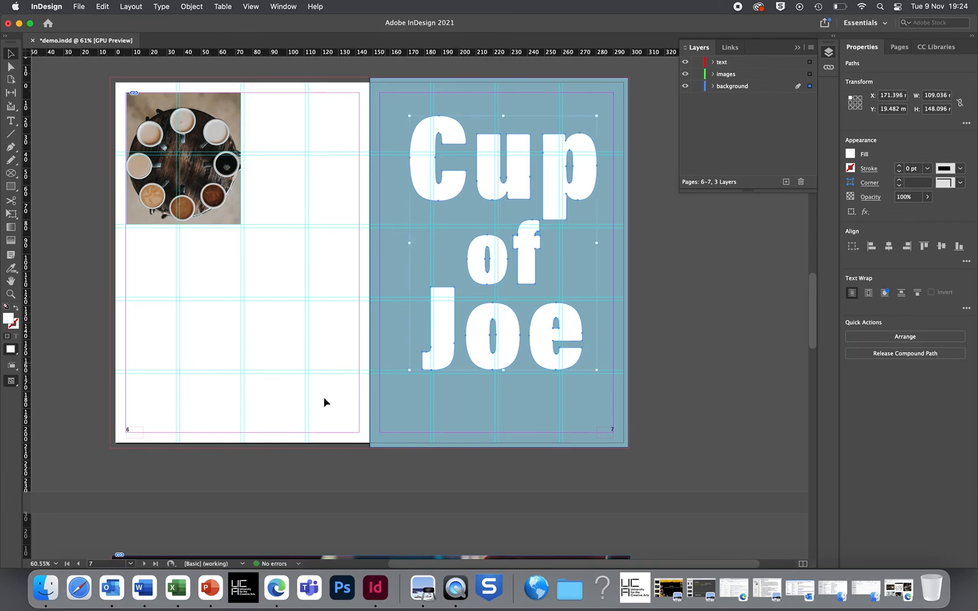
Place nordwood-themes-ivP3TYdLvw0-unsplash.jpg from the InDesign Workshop folder in Finder into the word "Joe" on page 7.
click(47, 587)
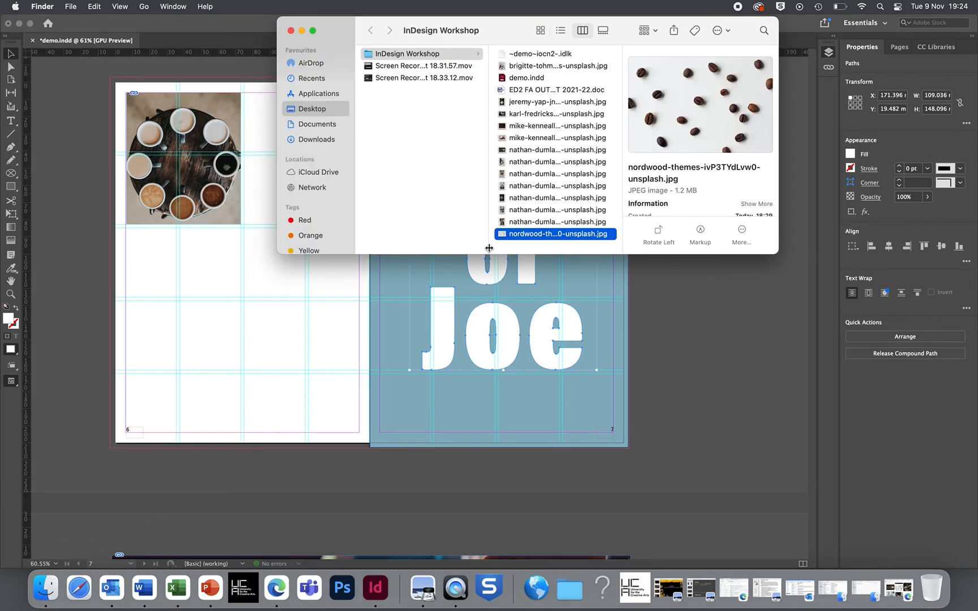
drag(518, 237, 498, 326)
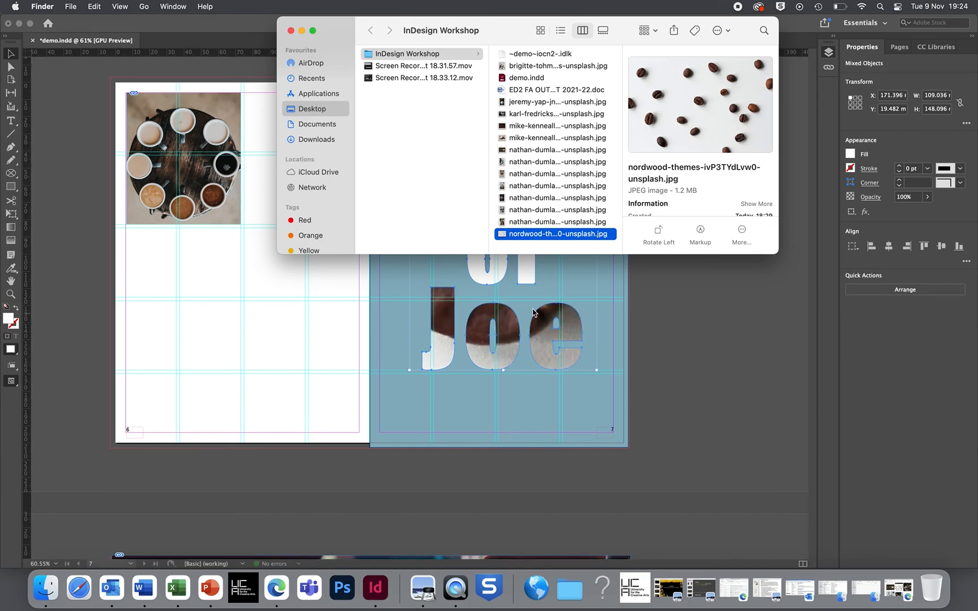
key(super+z)
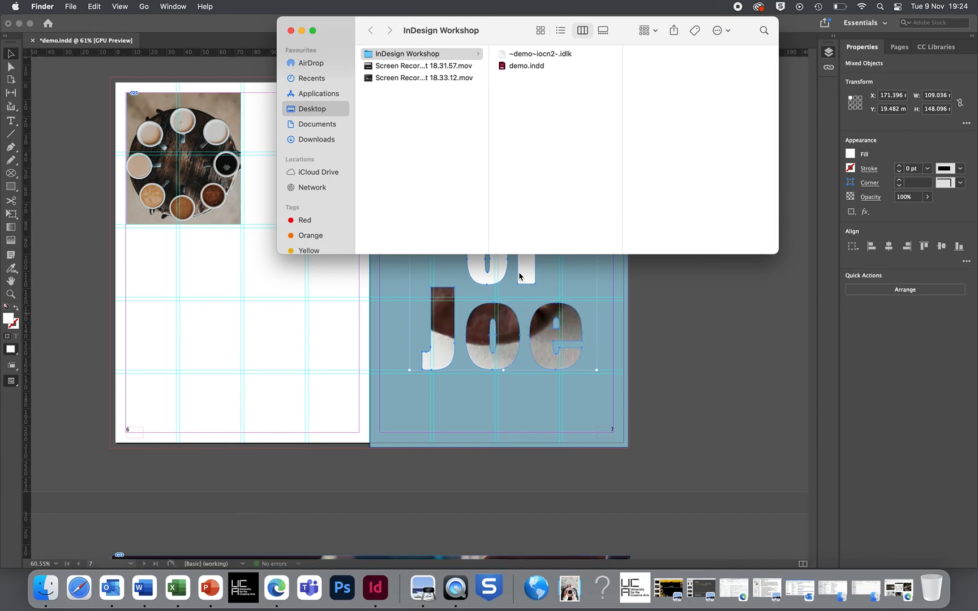
key(super+shift+n)
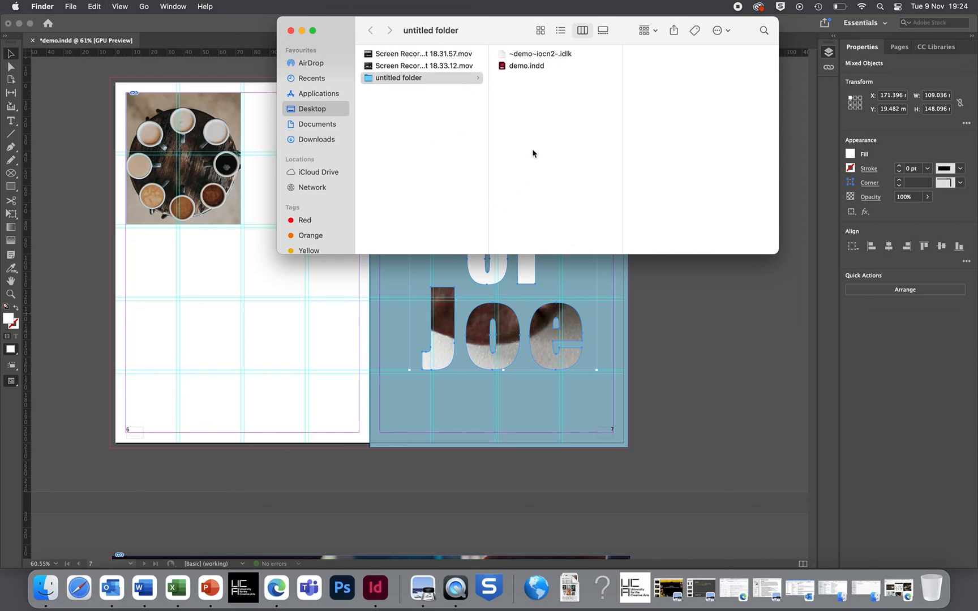
click(94, 6)
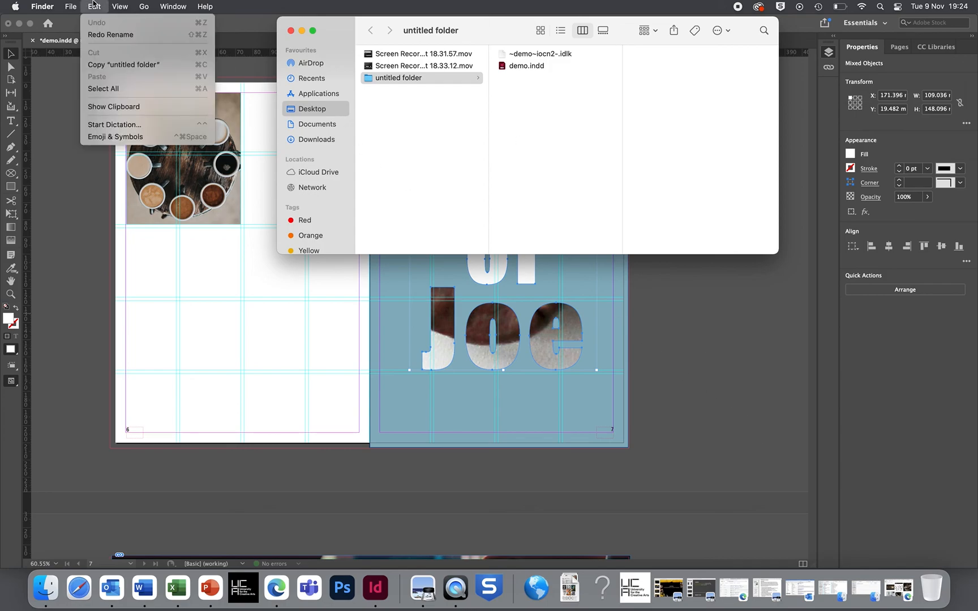
click(116, 36)
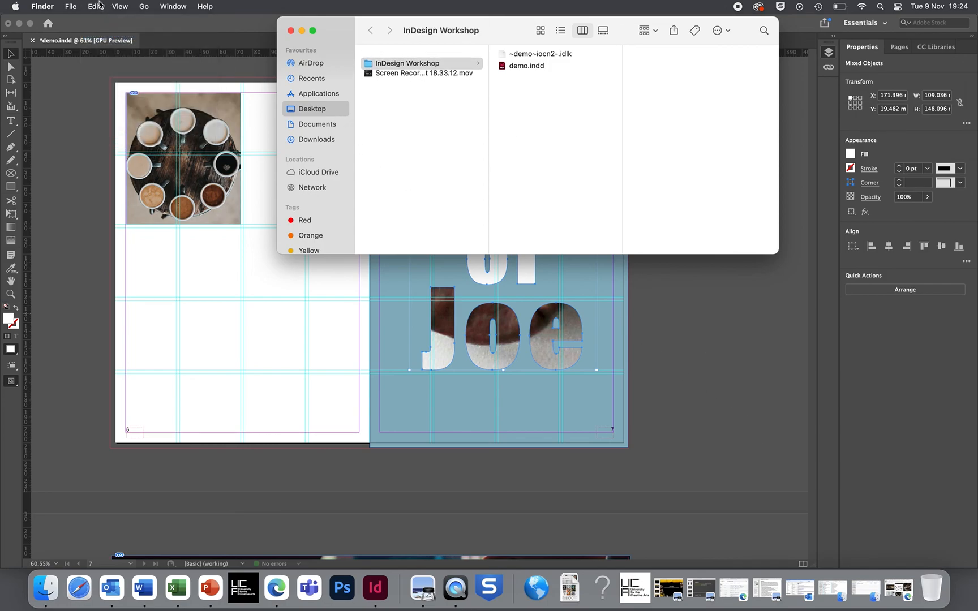
click(99, 6)
click(112, 34)
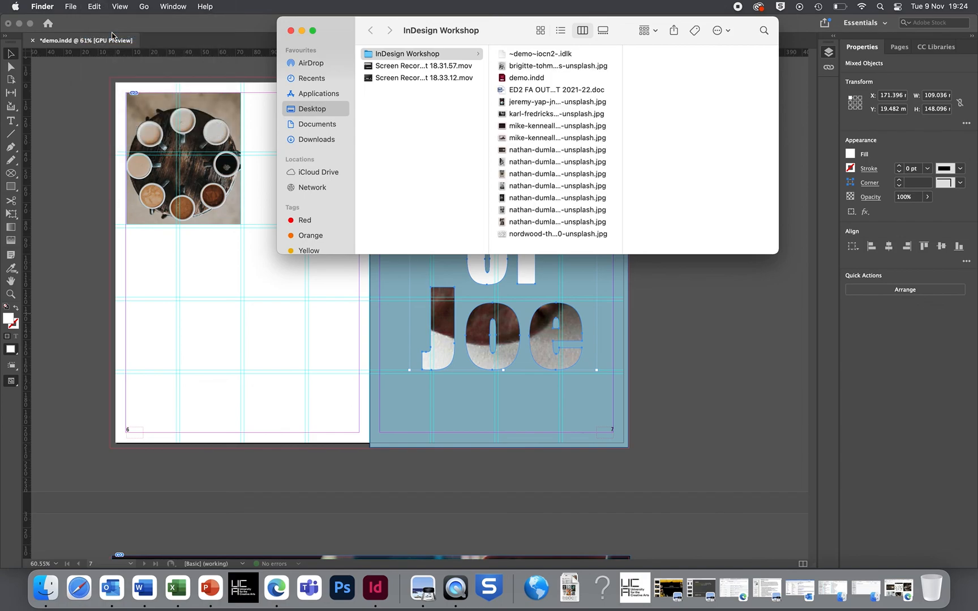
Return to InDesign and fit the photo inside "Joe" with Fill Frame Proportionally.
click(522, 352)
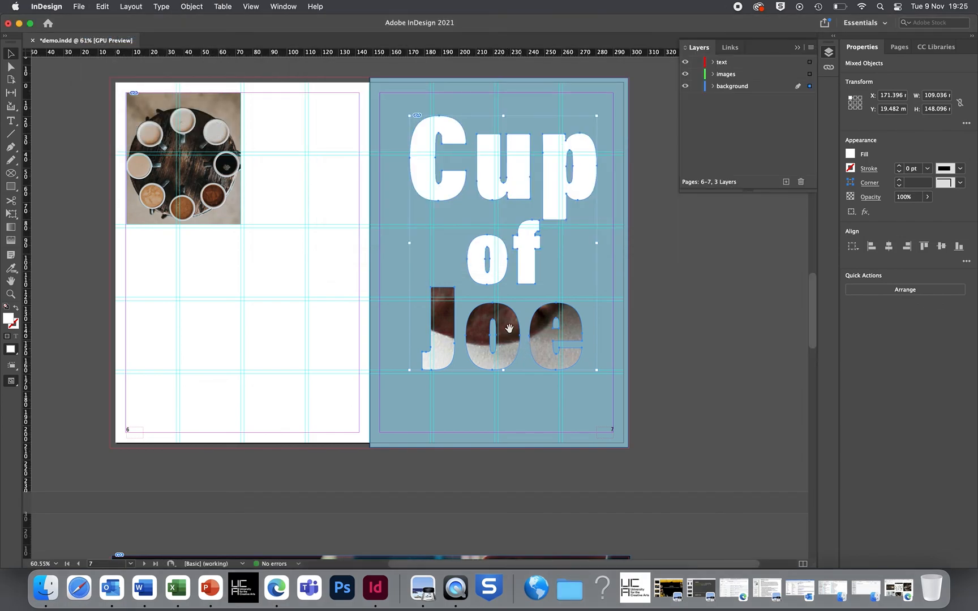
right_click(512, 336)
click(493, 247)
right_click(505, 333)
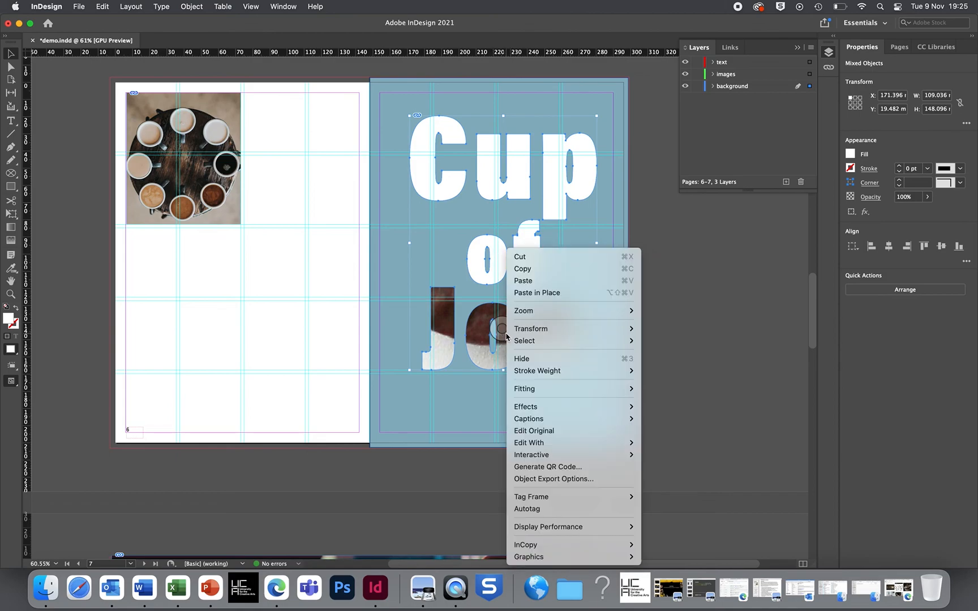
mouse_move(561, 389)
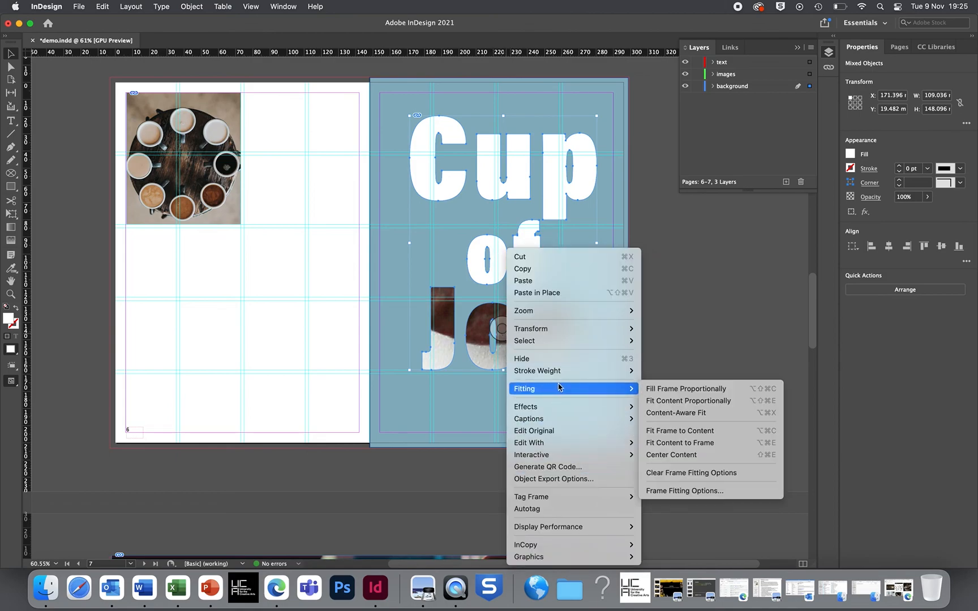
click(670, 389)
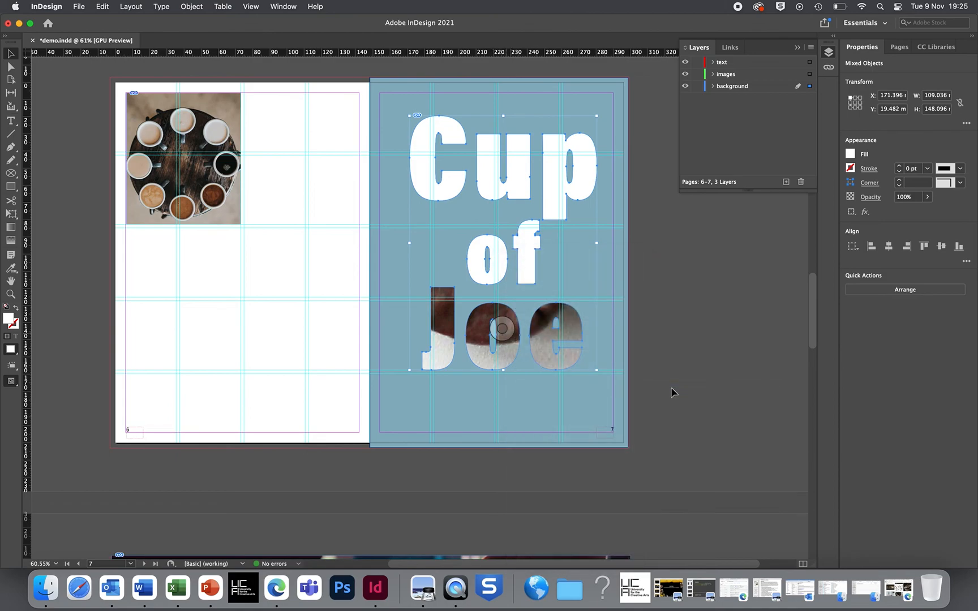
click(667, 335)
Place nordwood-themes-ivP3TYdLvw0-unsplash.jpg into the "Cup of" lettering and fit it with Fill Frame Proportionally.
click(515, 256)
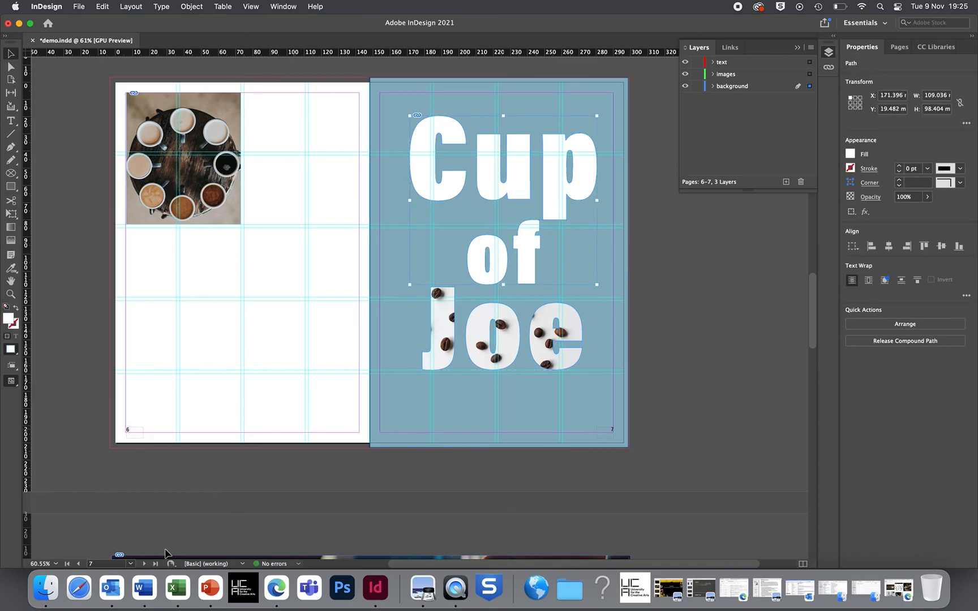
click(45, 589)
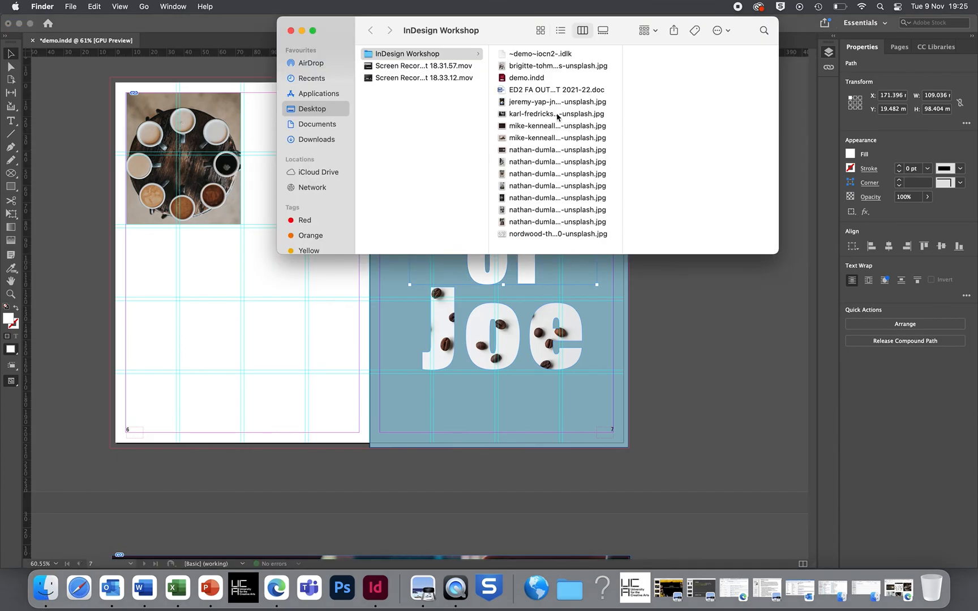
drag(529, 237, 527, 275)
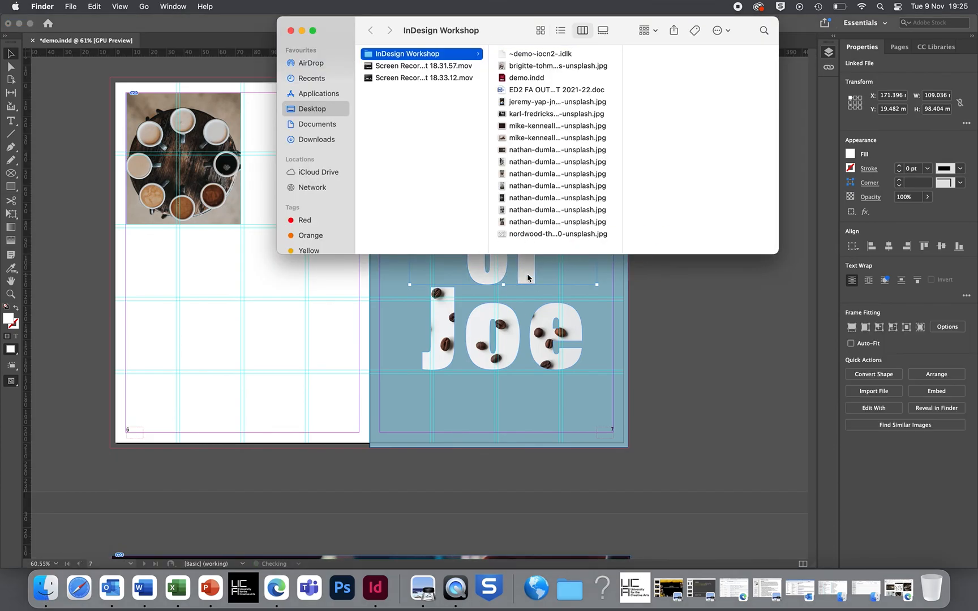
right_click(527, 268)
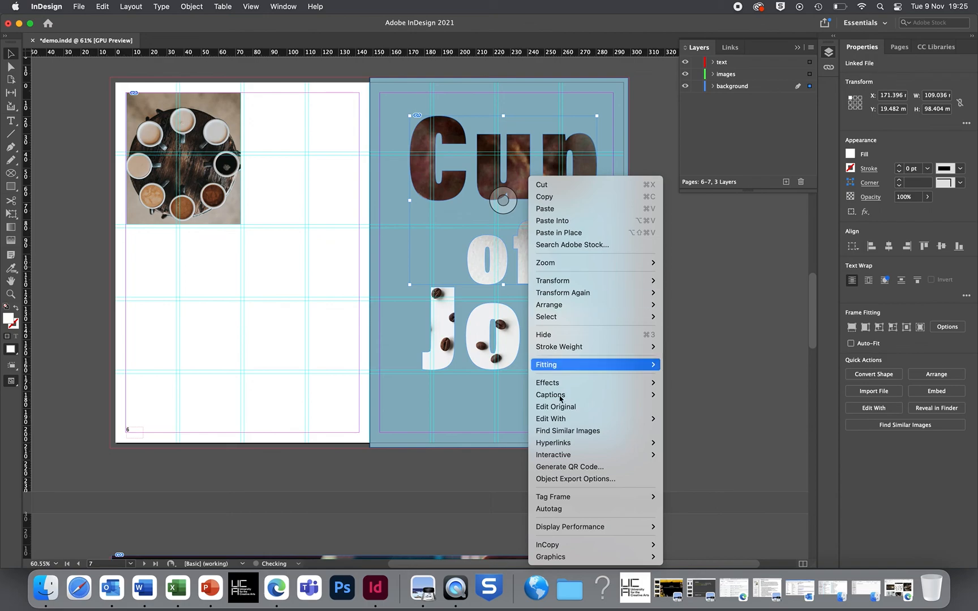
mouse_move(577, 365)
click(698, 365)
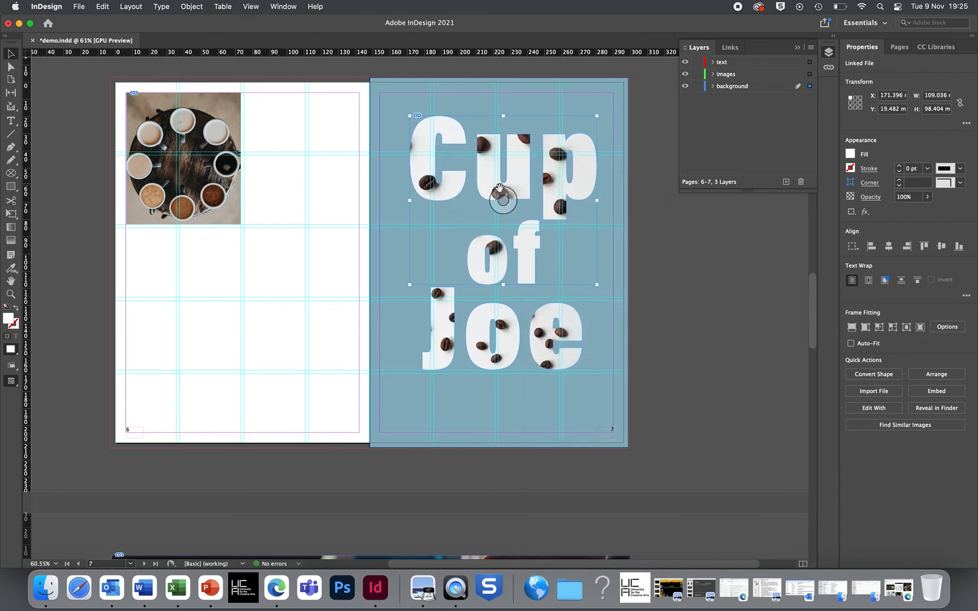
Enlarge the photo inside "Cup of" to about 207 × 138 mm and shift it up and to the left.
click(502, 260)
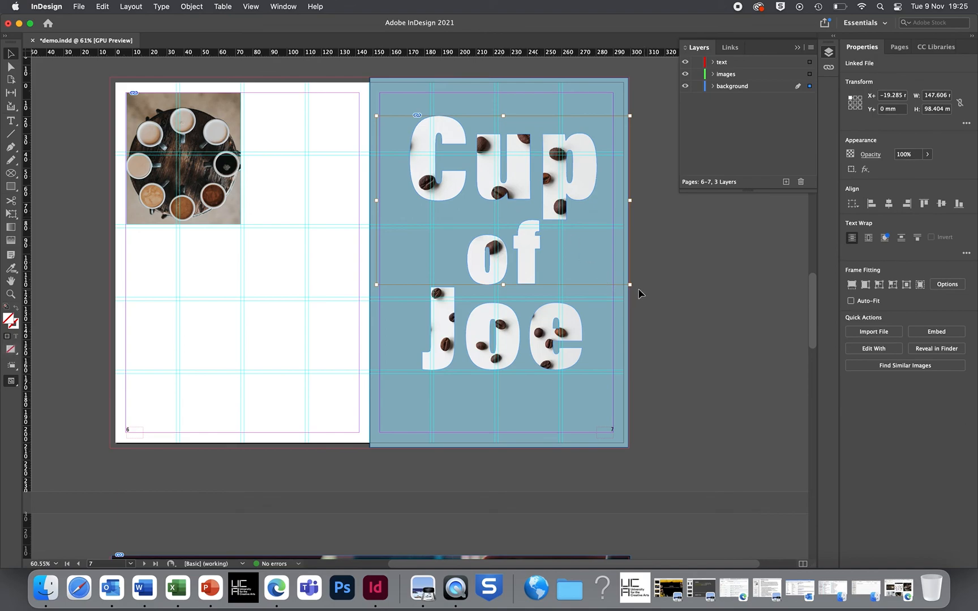
drag(630, 285, 715, 355)
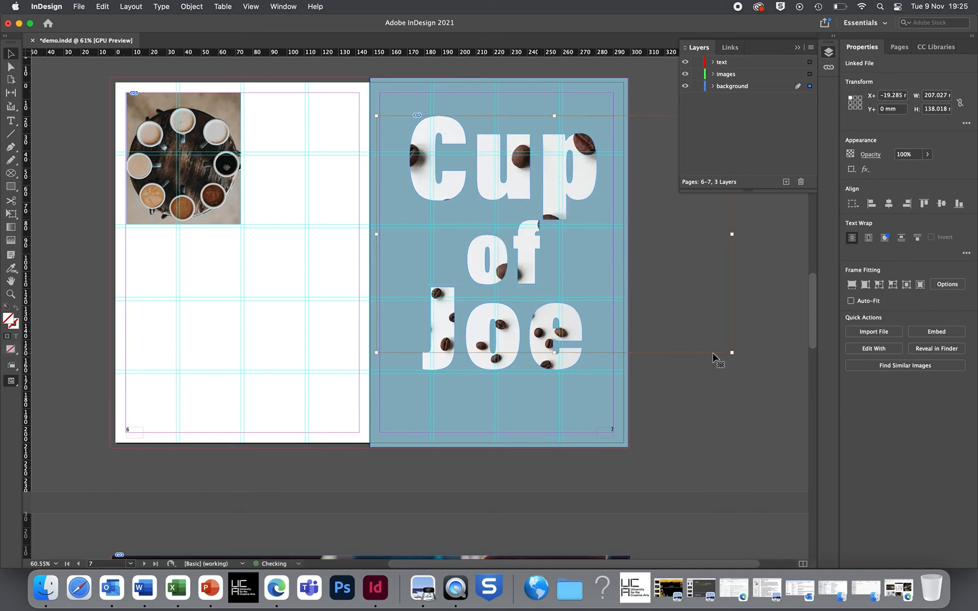
drag(519, 165, 497, 129)
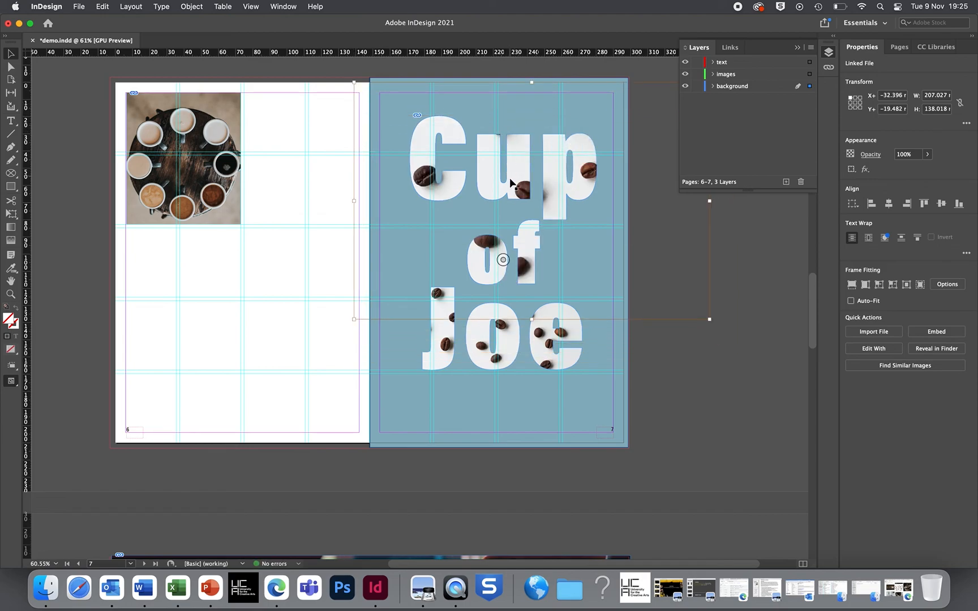
drag(521, 187, 506, 172)
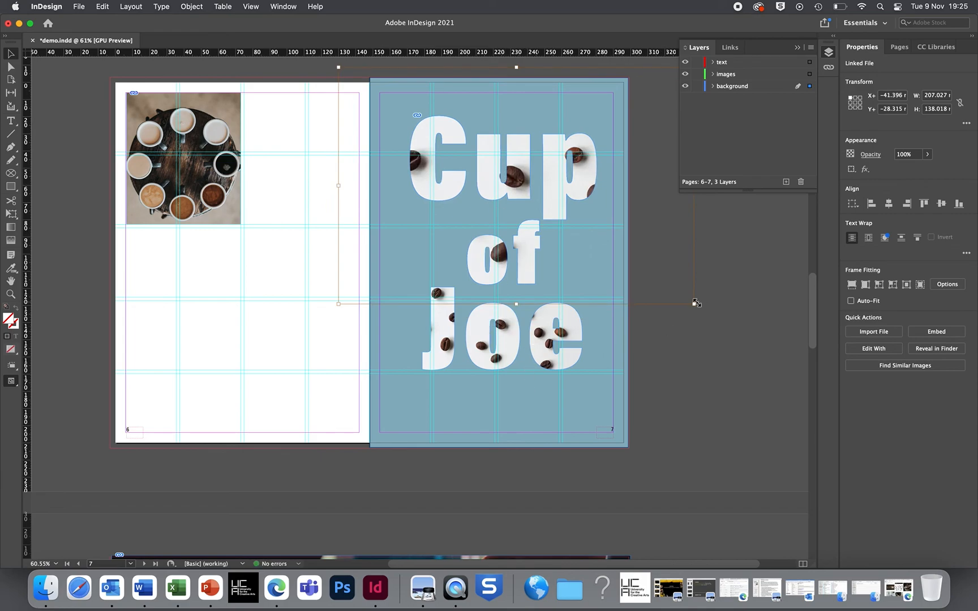
Scale the photo inside "Cup of" down to about 159 × 106 mm, reposition its beans within the letters, and deselect it.
drag(696, 303, 644, 270)
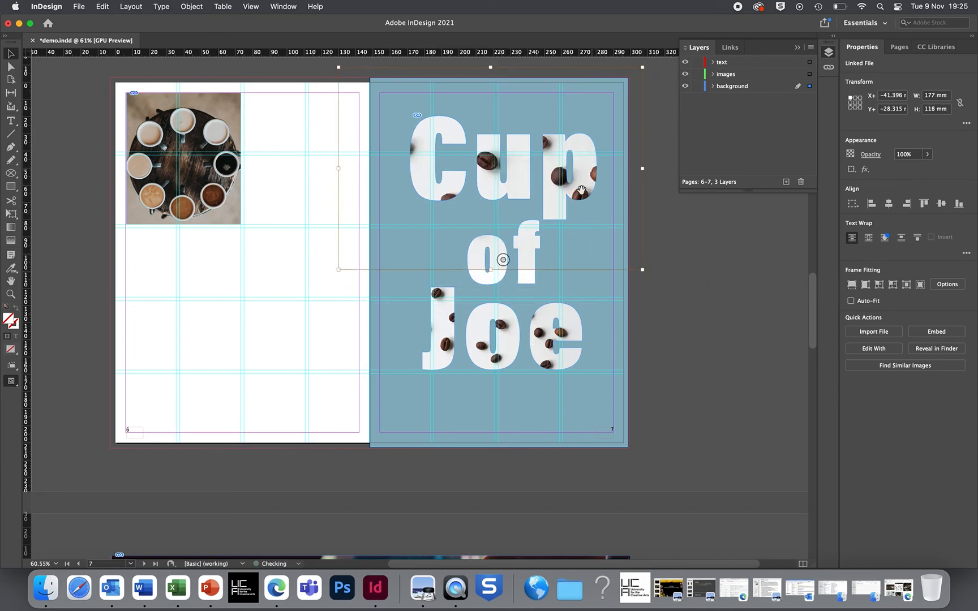
drag(579, 177, 580, 208)
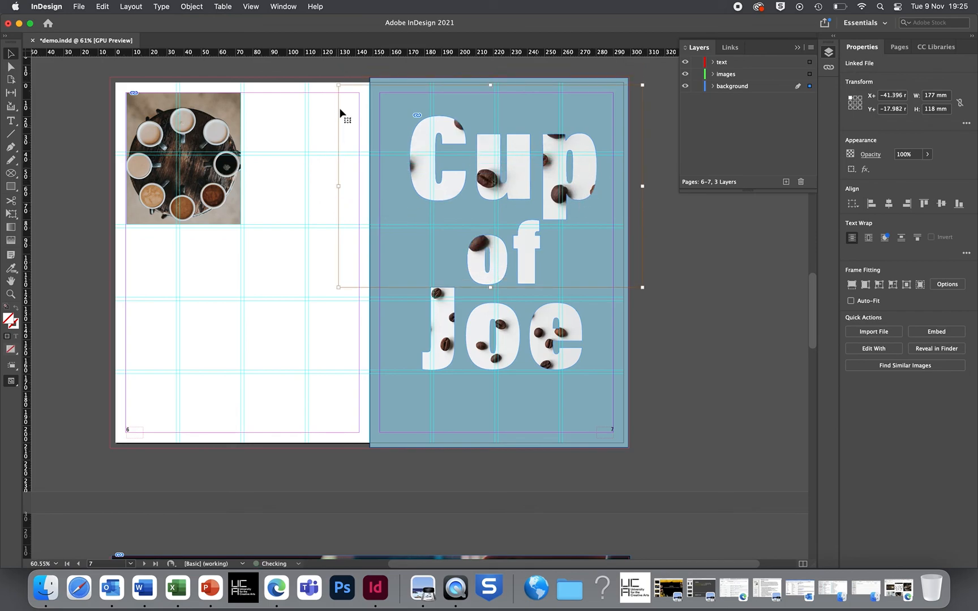
drag(338, 86, 363, 100)
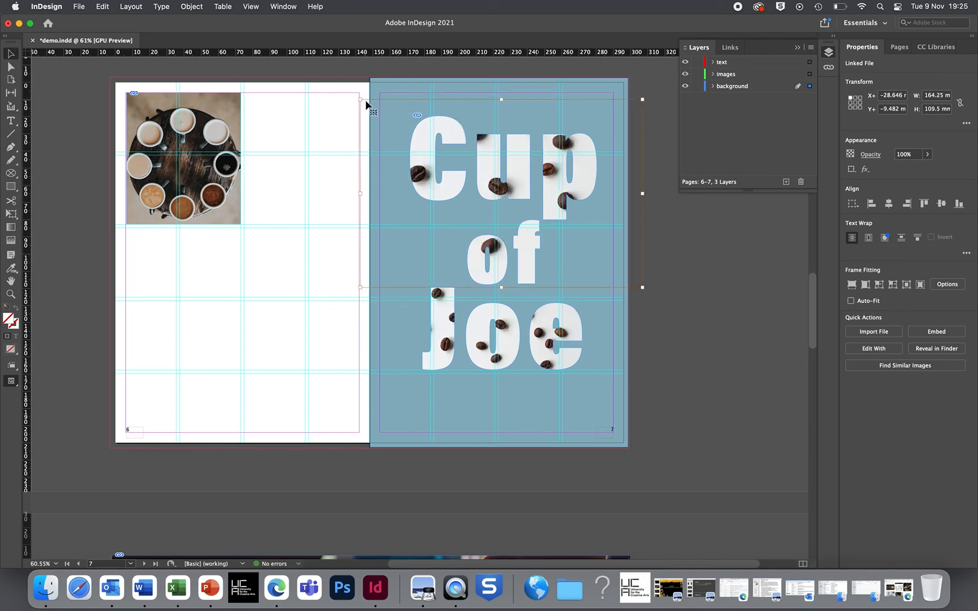
drag(363, 100, 376, 105)
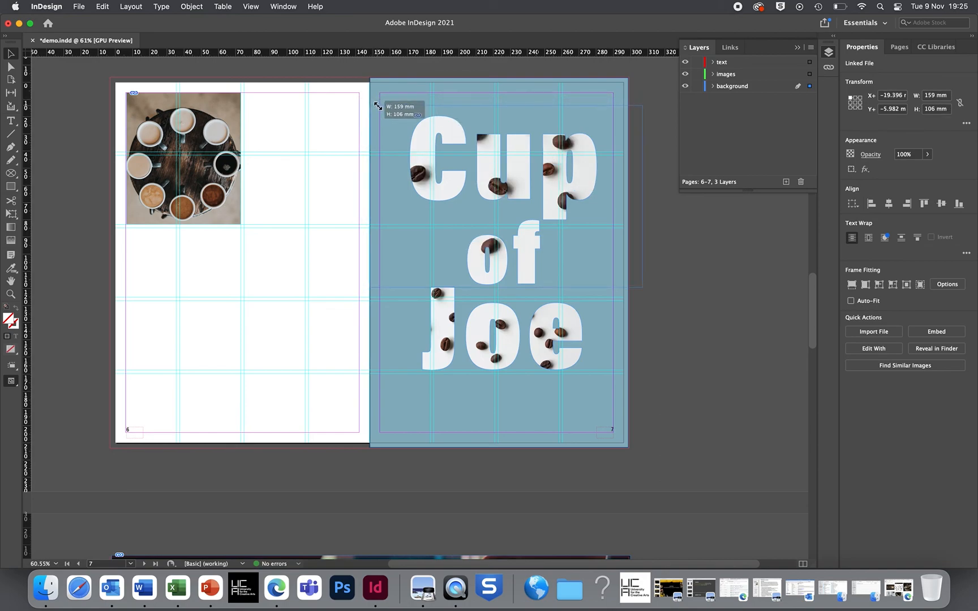
key(Down)
key(Down)
key(Down)
key(Down)
key(Down)
key(Down)
key(Down)
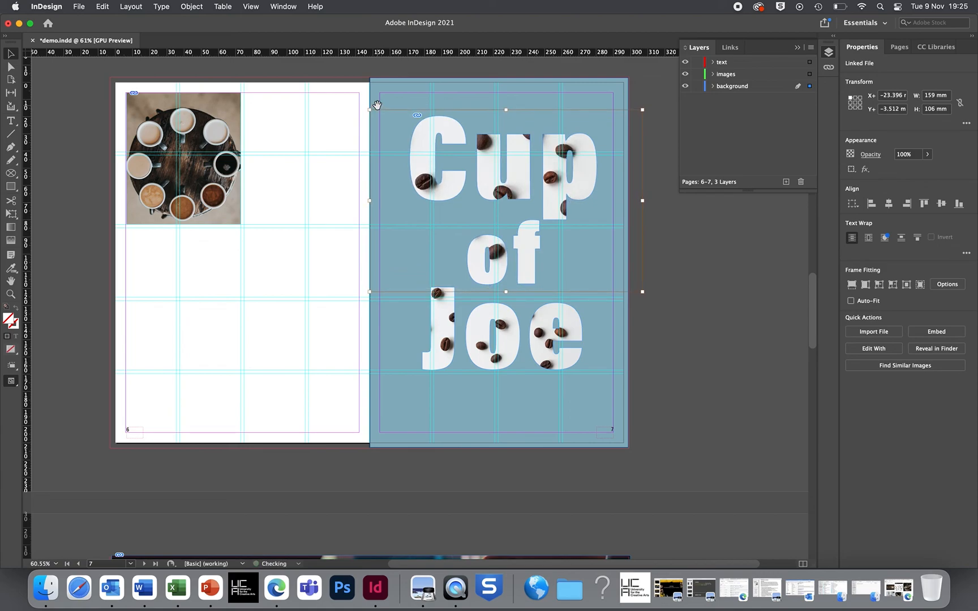
click(688, 323)
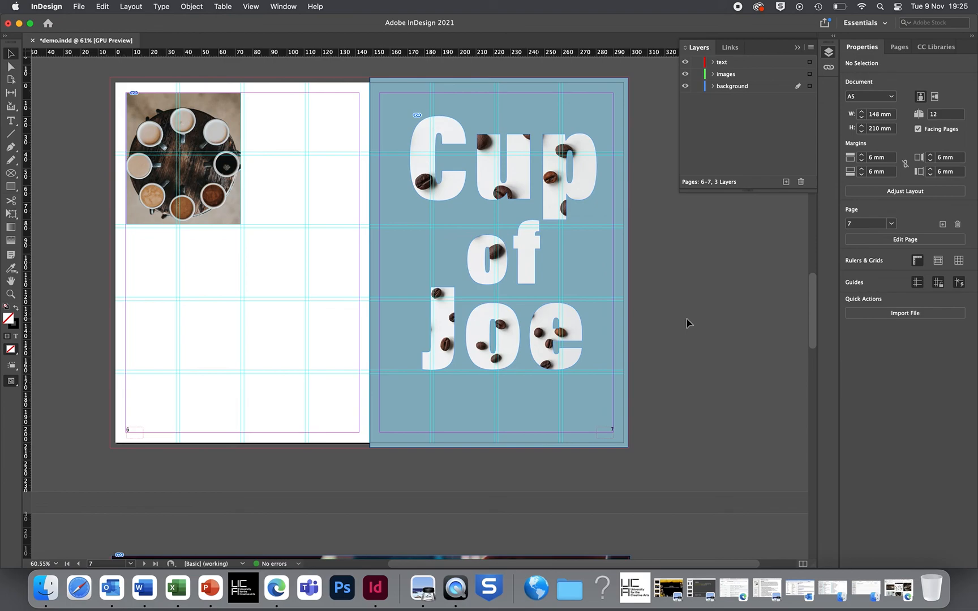
Preview the booklet without guides and look through its spreads.
key(w)
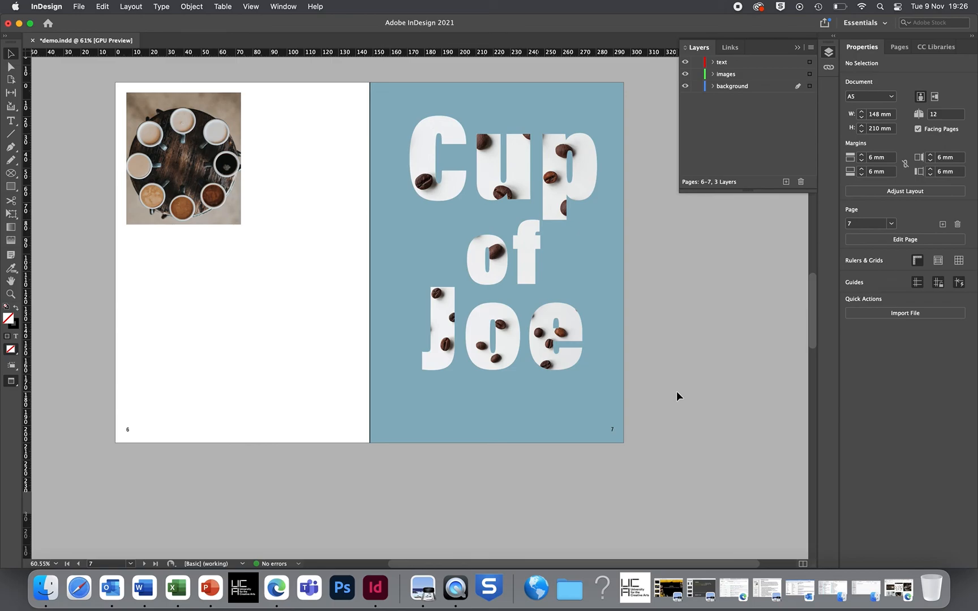
scroll(596, 395, down, 10)
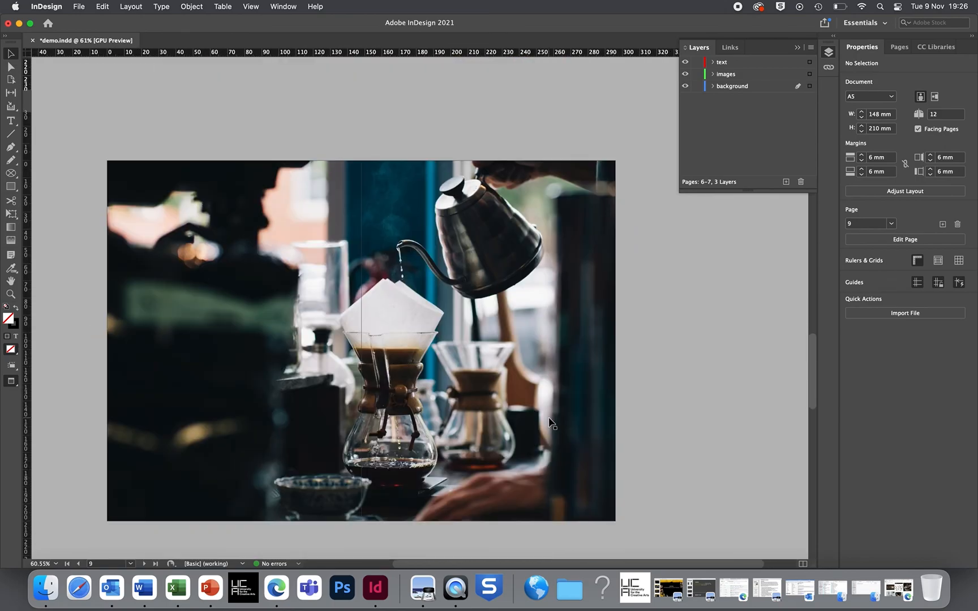
scroll(549, 416, down, 18)
scroll(549, 415, up, 20)
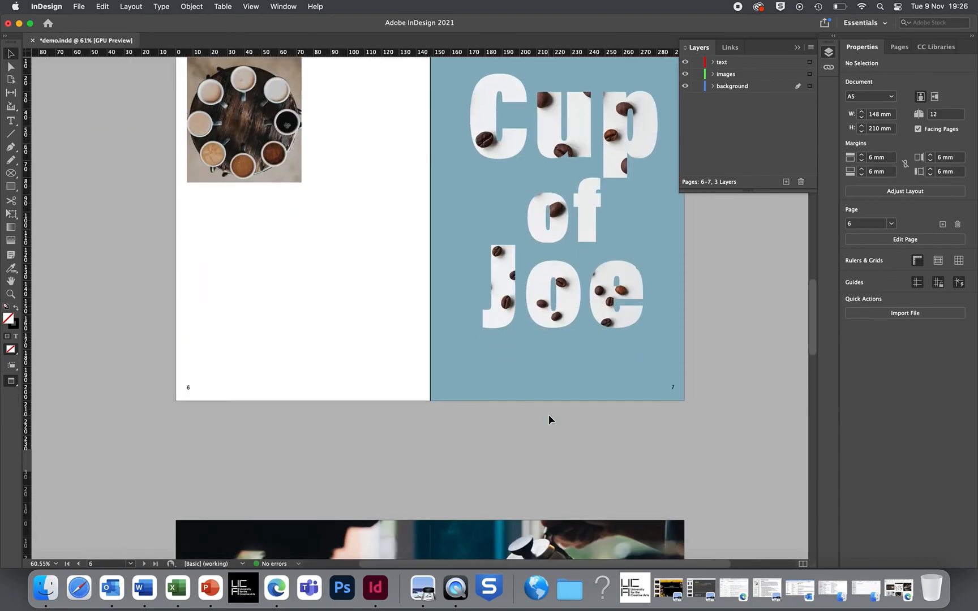
scroll(549, 415, down, 7)
scroll(549, 419, down, 10)
scroll(549, 419, up, 20)
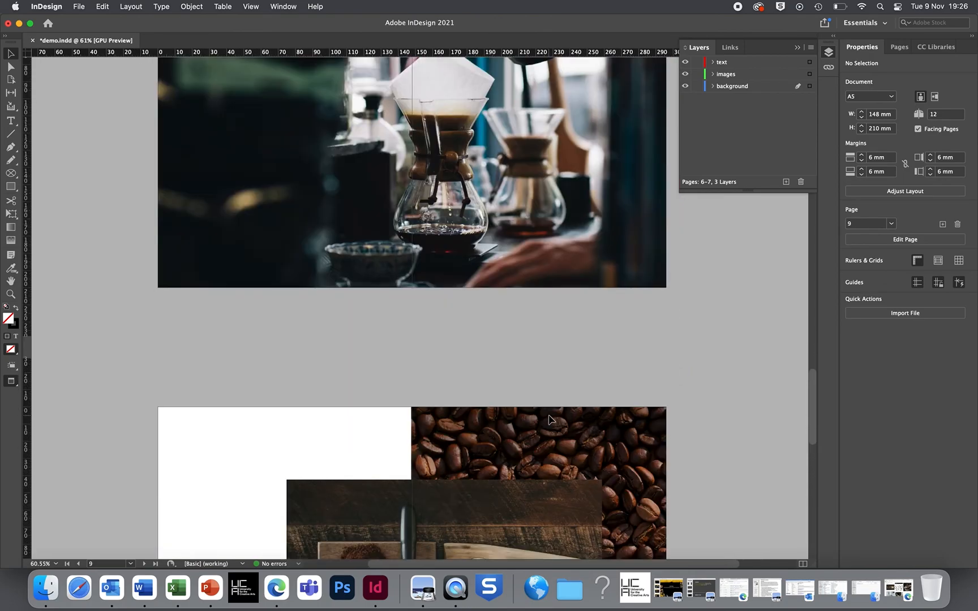
scroll(549, 416, up, 20)
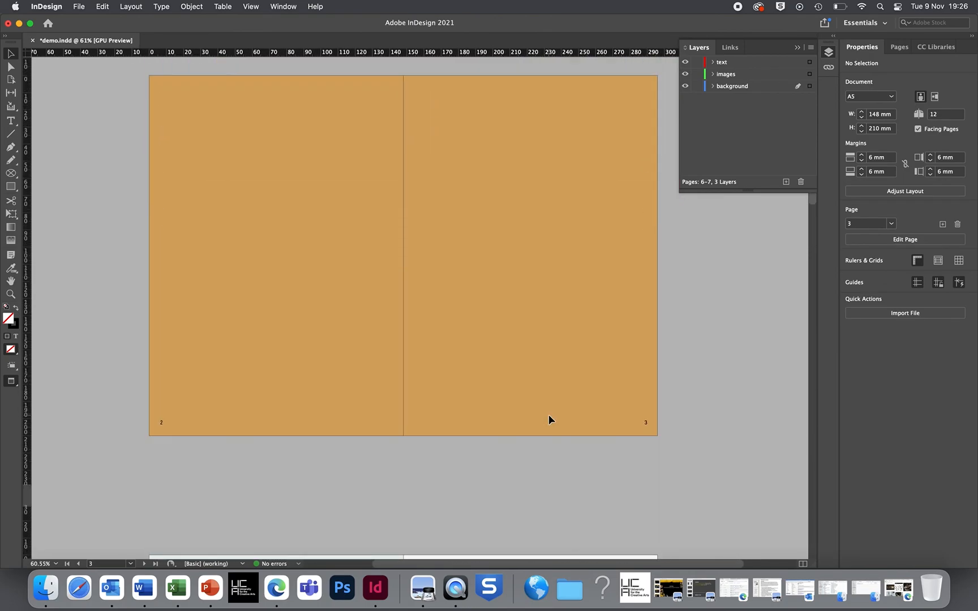
scroll(549, 416, up, 6)
scroll(550, 419, down, 20)
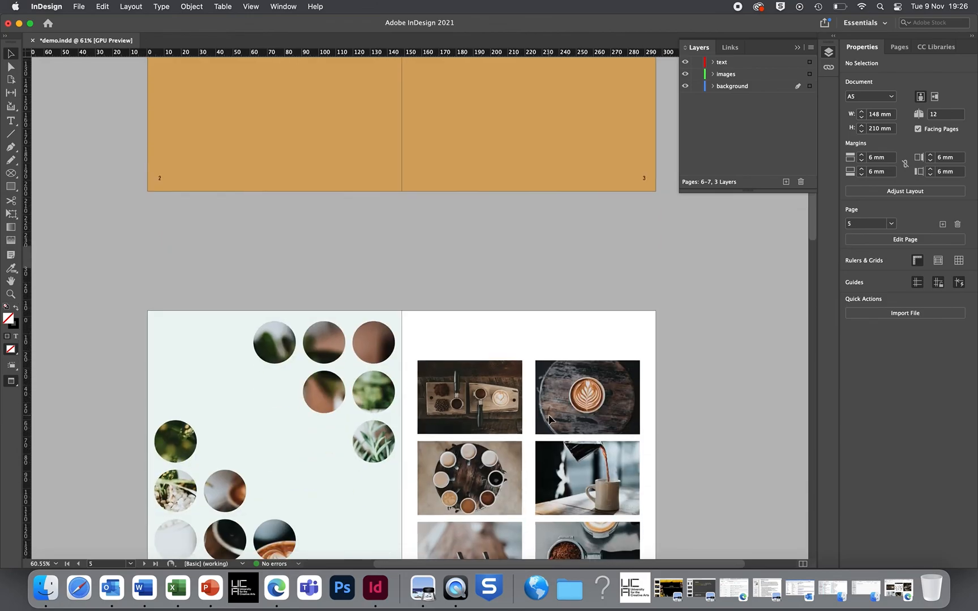
scroll(548, 414, up, 10)
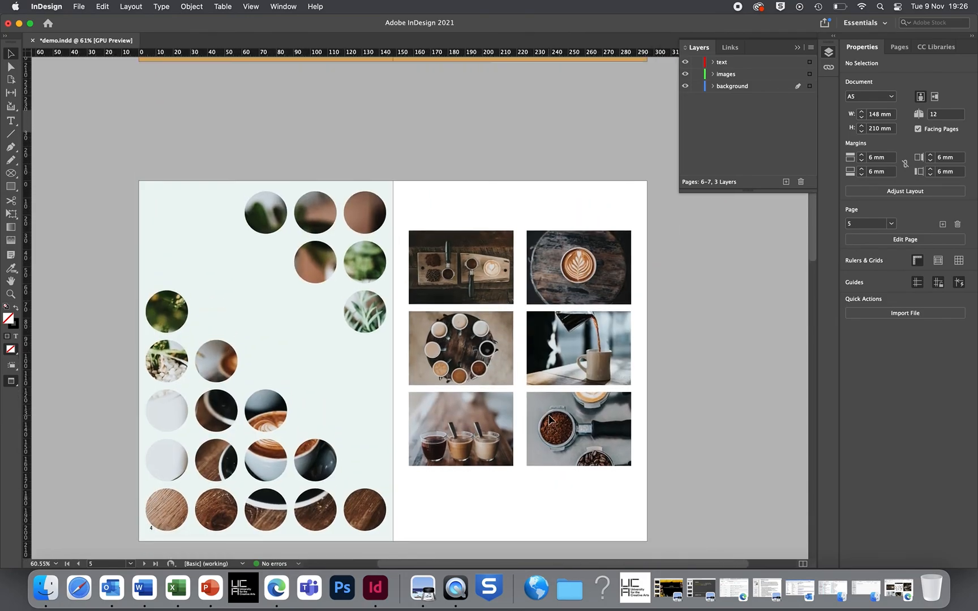
Save the finished booklet document under its existing file name, demo.indd.
scroll(548, 414, up, 12)
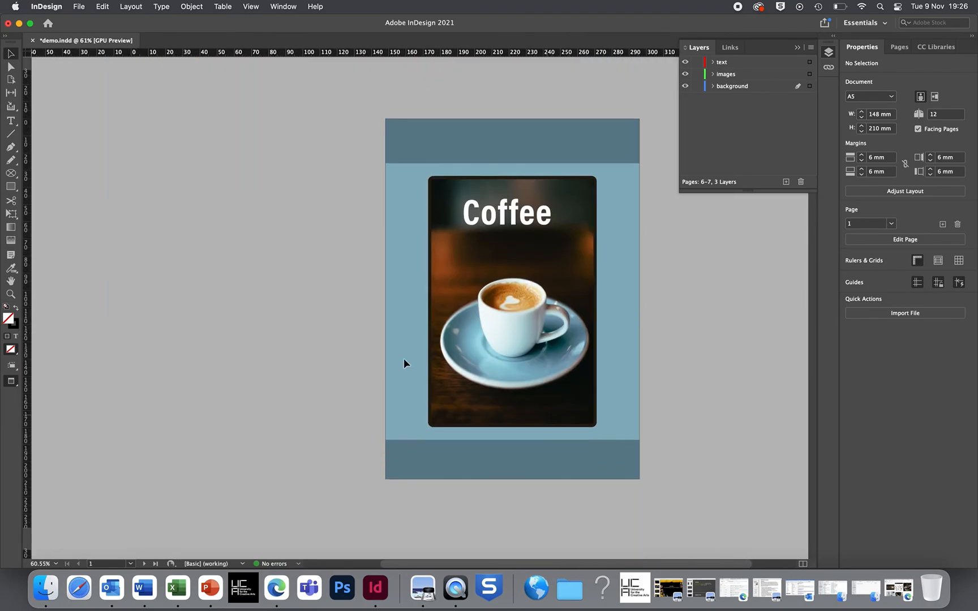
click(77, 7)
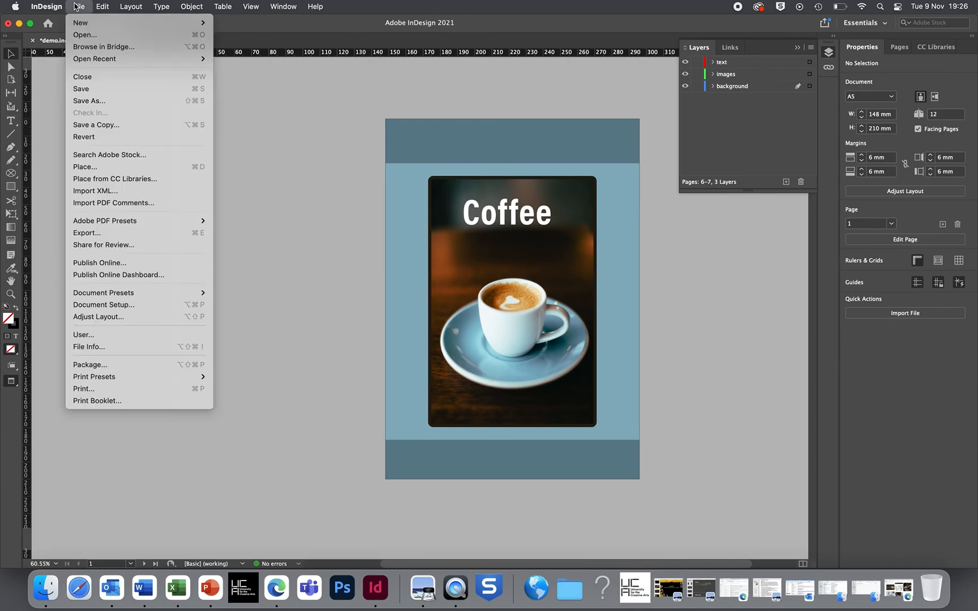
click(99, 88)
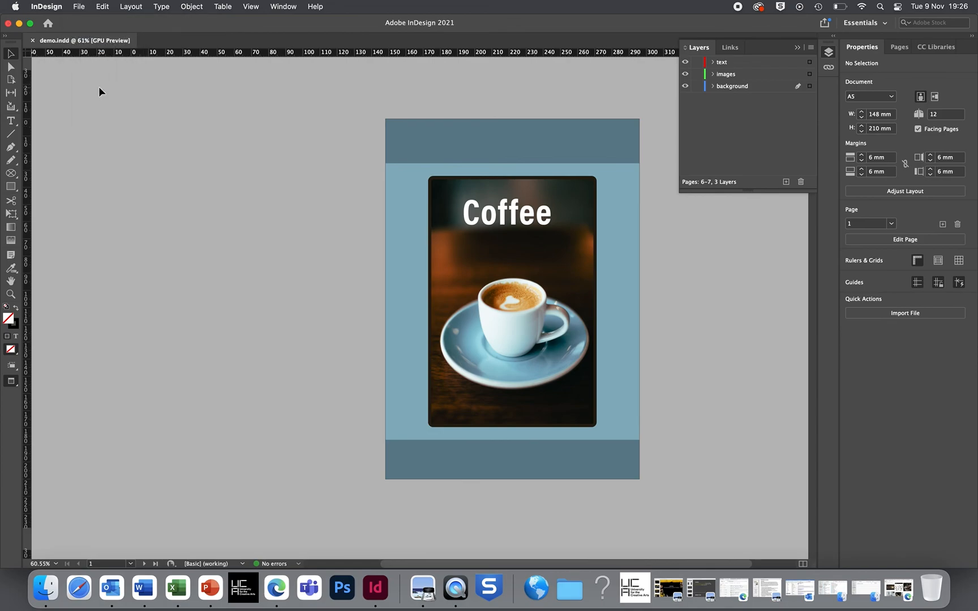
Package the document as "demo Folder" in InDesign Workshop with fonts, linked graphics, updated links, an IDML file and a [High Quality Print] PDF.
click(78, 7)
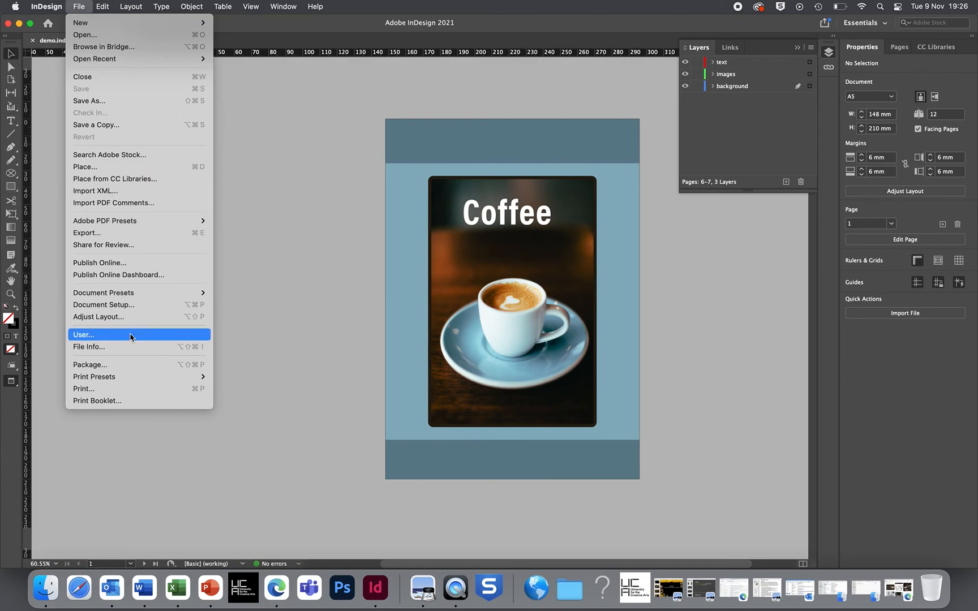
click(132, 365)
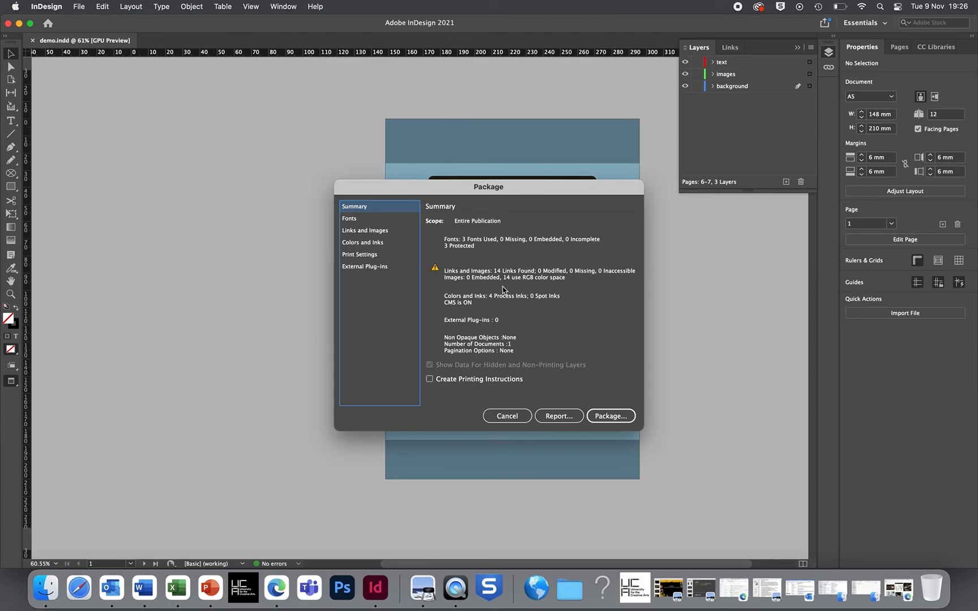
click(612, 416)
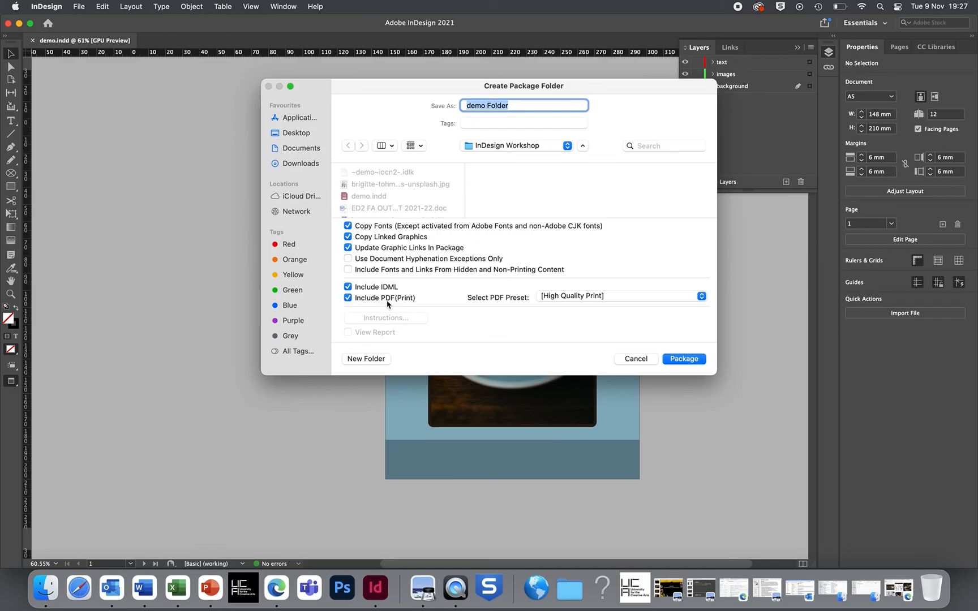
click(684, 359)
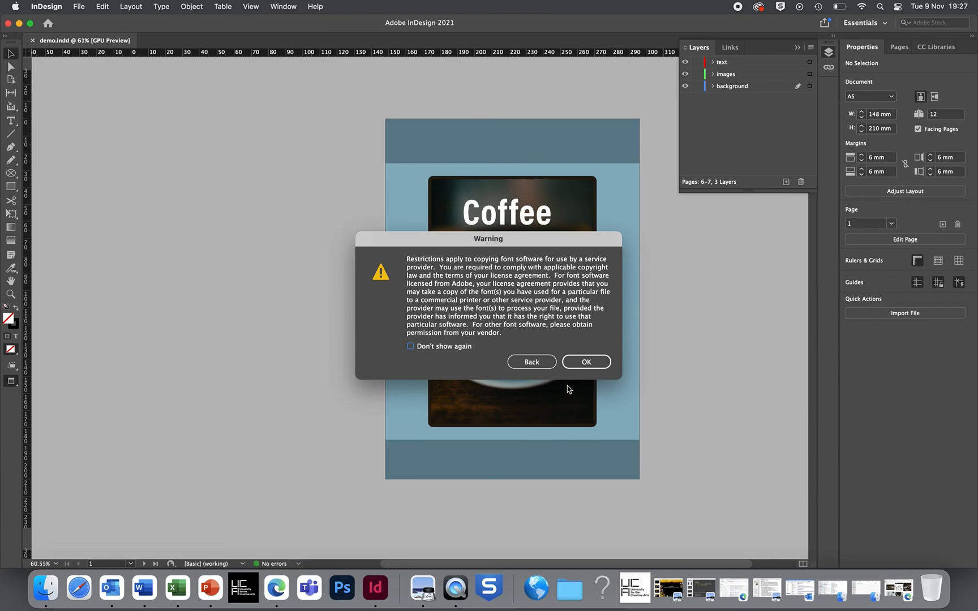
click(580, 363)
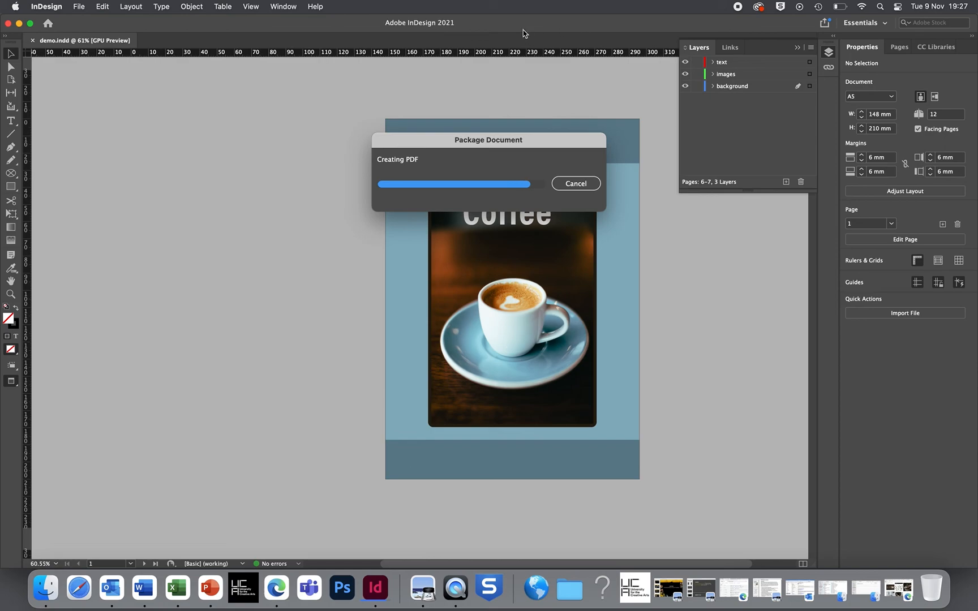
Switch to the Finder window behind the document and examine the packaged demo Folder, including demo.idml, demo.indd and the Links folder.
drag(523, 33, 182, 135)
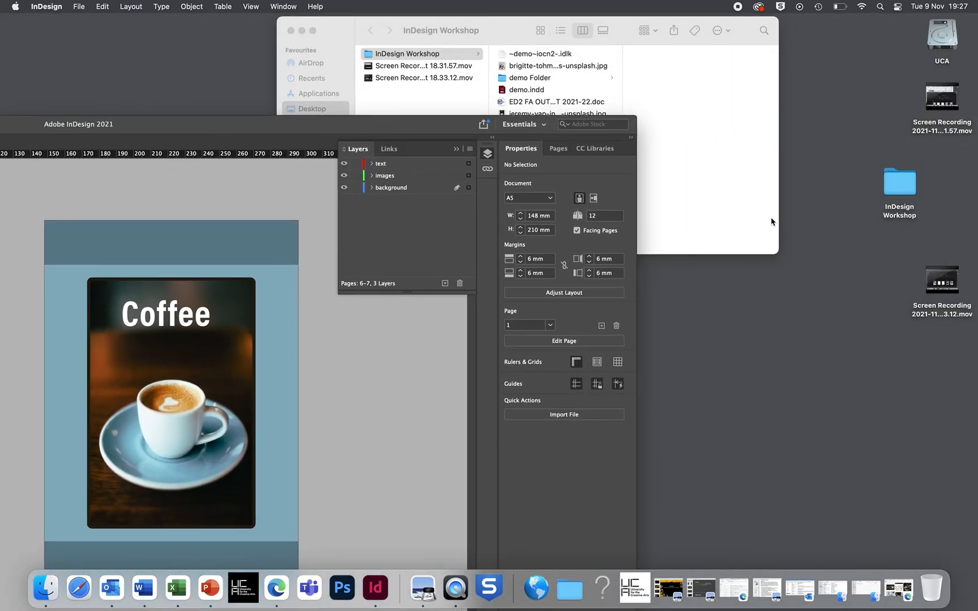
click(697, 184)
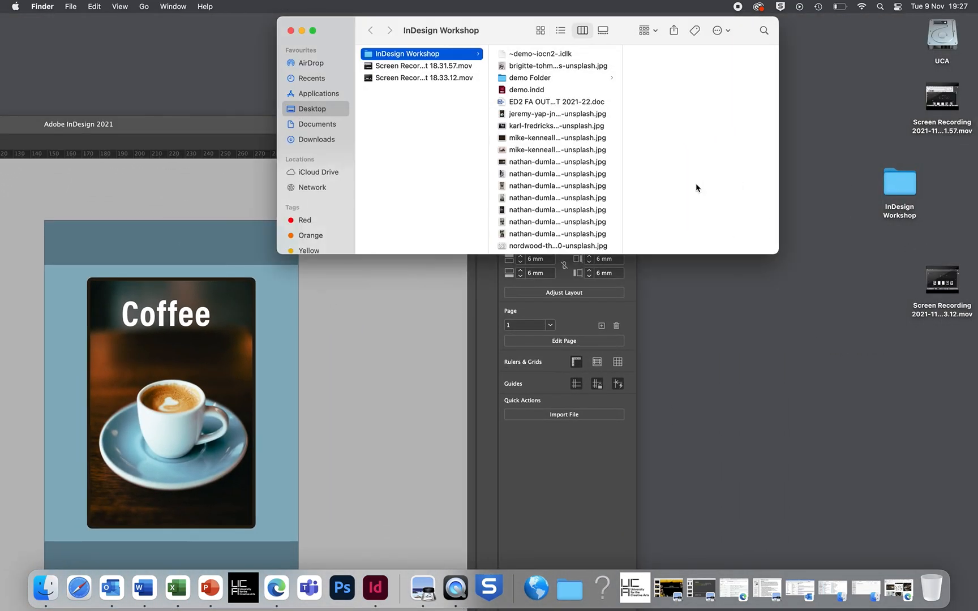
click(536, 80)
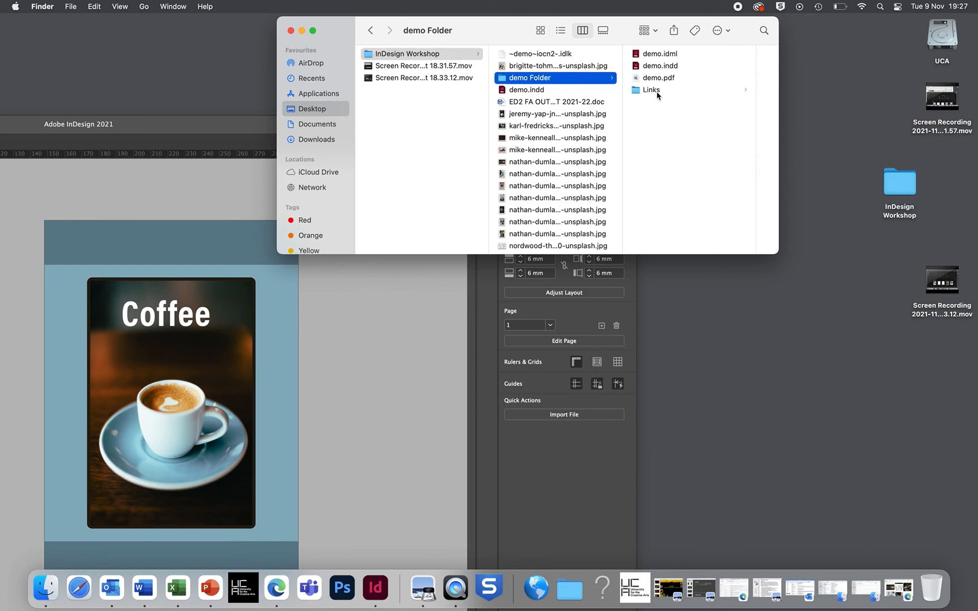
click(655, 55)
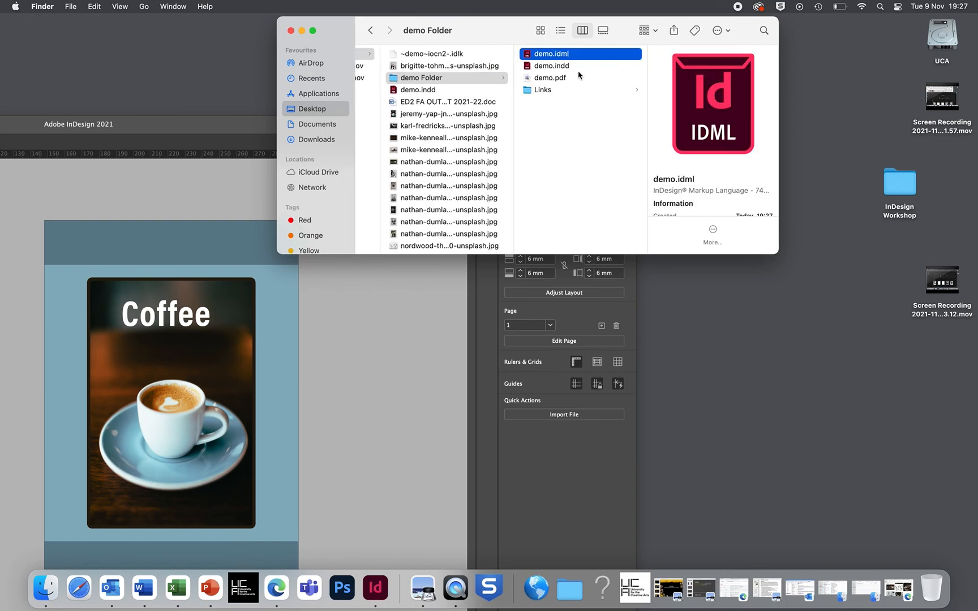
click(576, 68)
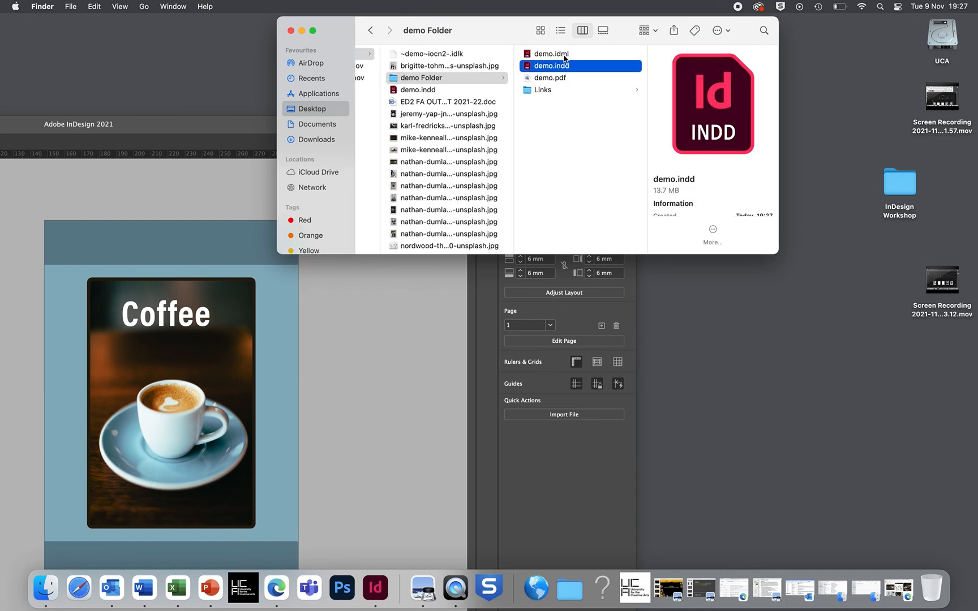
click(550, 92)
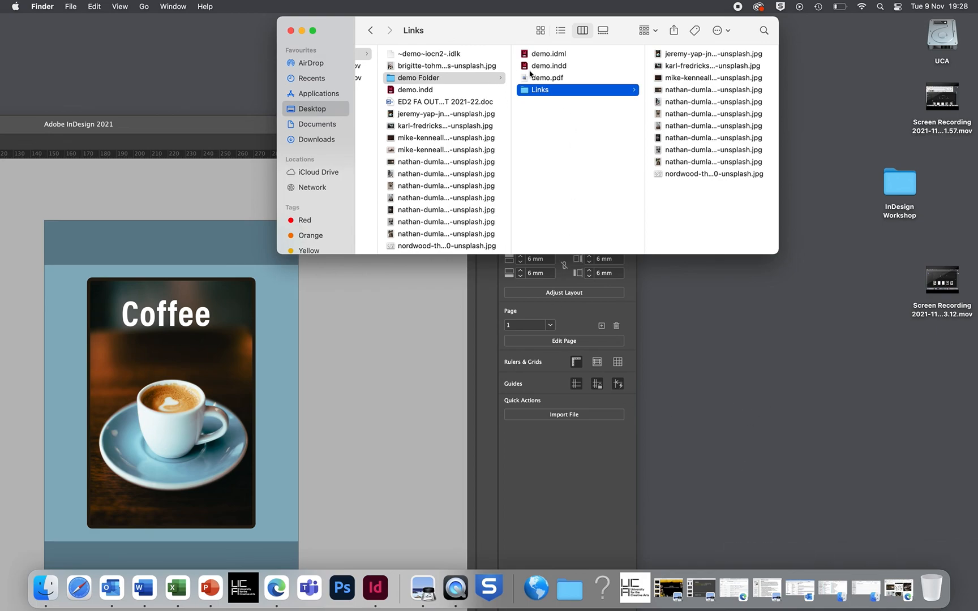
Move demo Folder out of InDesign Workshop onto the desktop, just below the InDesign Workshop folder.
drag(403, 80, 864, 310)
drag(881, 276, 870, 261)
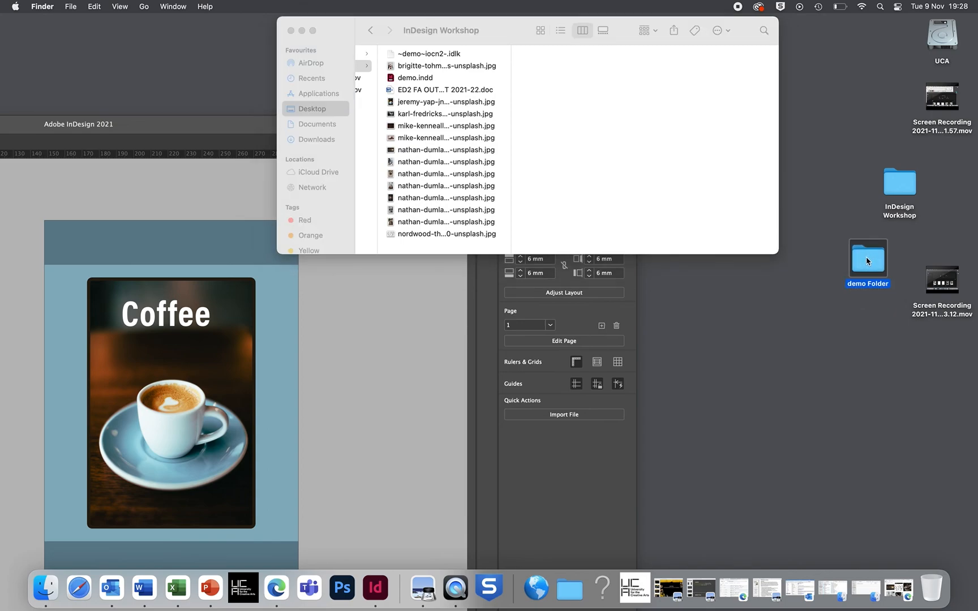
drag(867, 257, 876, 253)
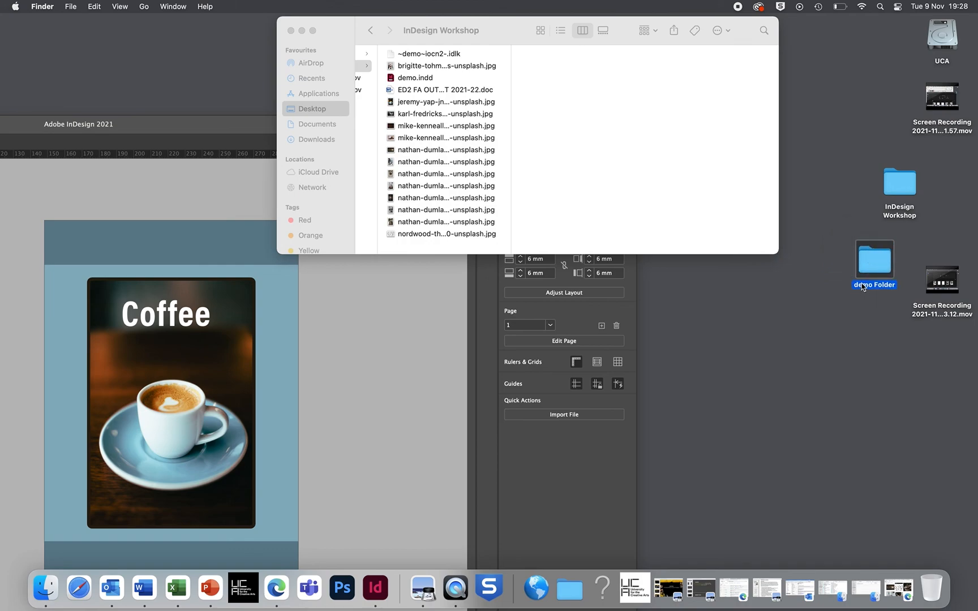
Switch back to InDesign and move its window back so the whole workspace is on screen.
click(366, 395)
double_click(359, 130)
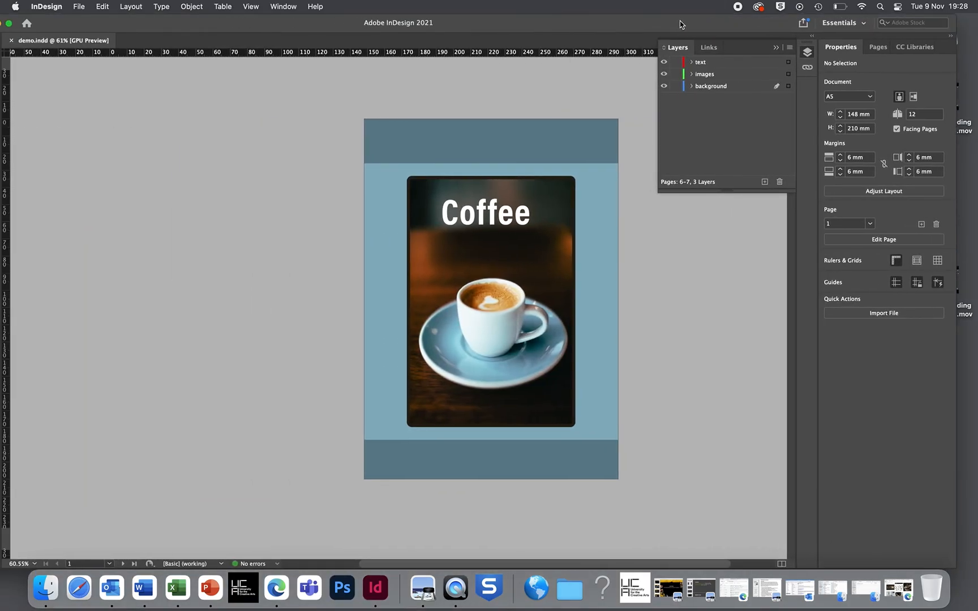
drag(717, 29, 706, 25)
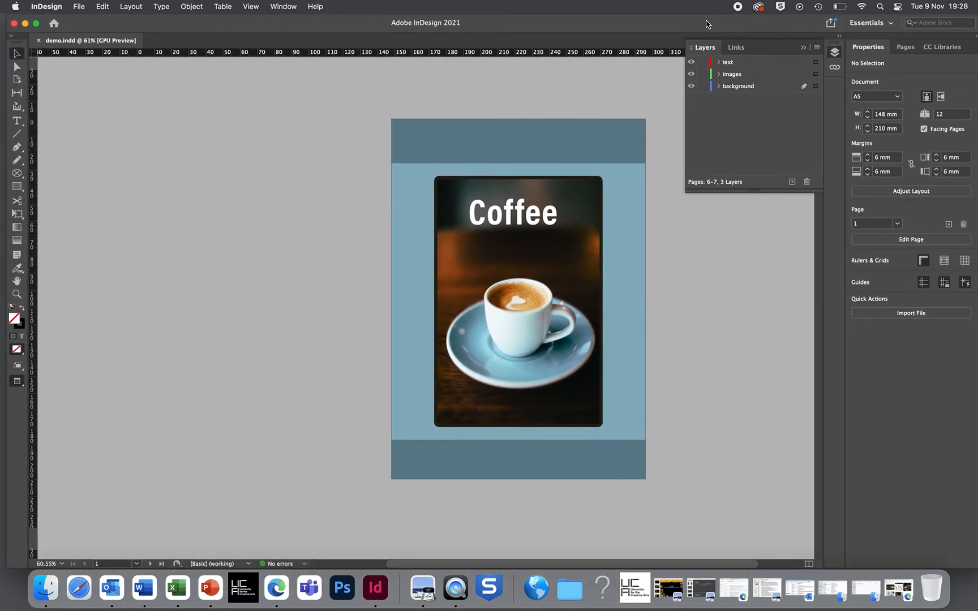